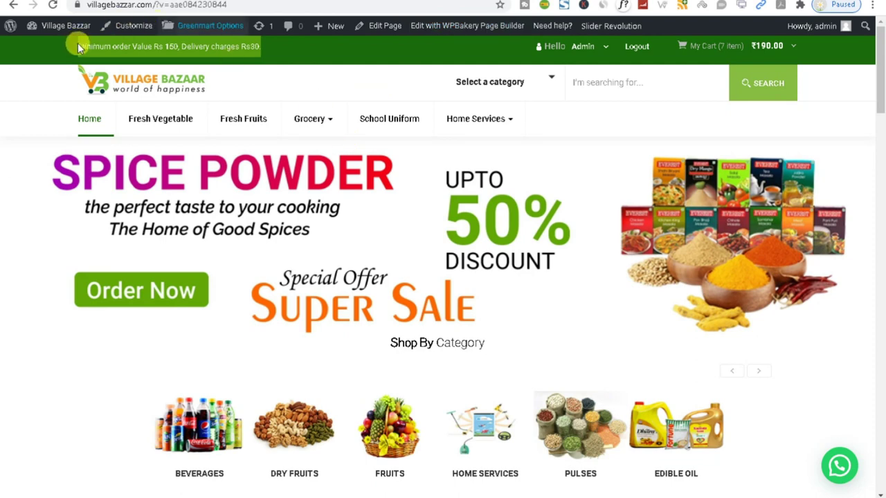
# - Examine the minimum order and delivery charge notice in the storefront's header
pyautogui.moveTo(64, 49); pyautogui.dragTo(263, 45)
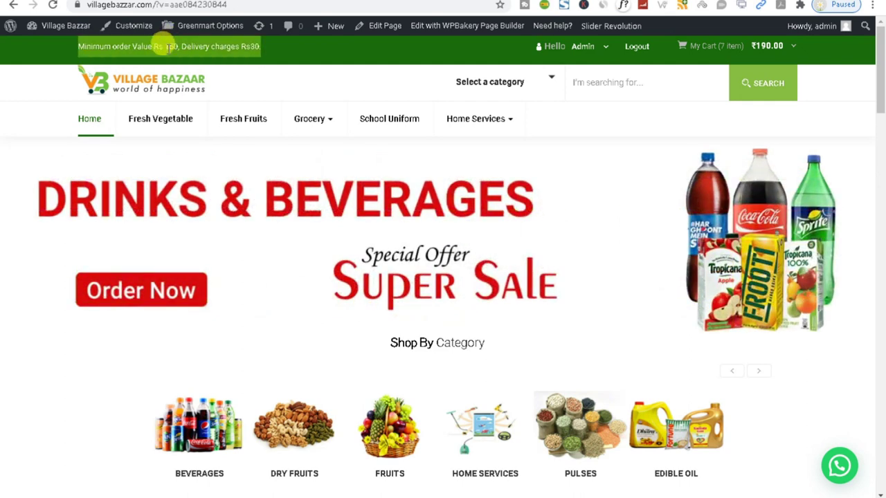
pyautogui.click(214, 47)
pyautogui.doubleClick(246, 46)
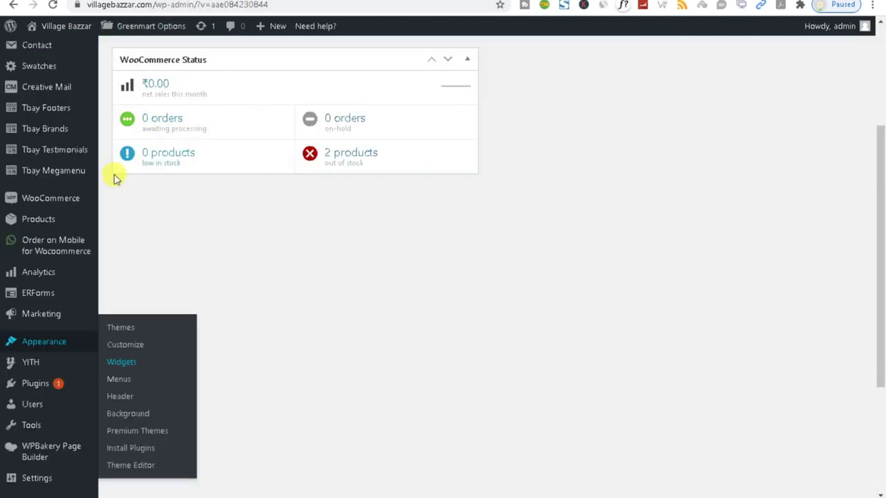
# - Open the WooCommerce settings in a separate browser tab
pyautogui.moveTo(78, 201)
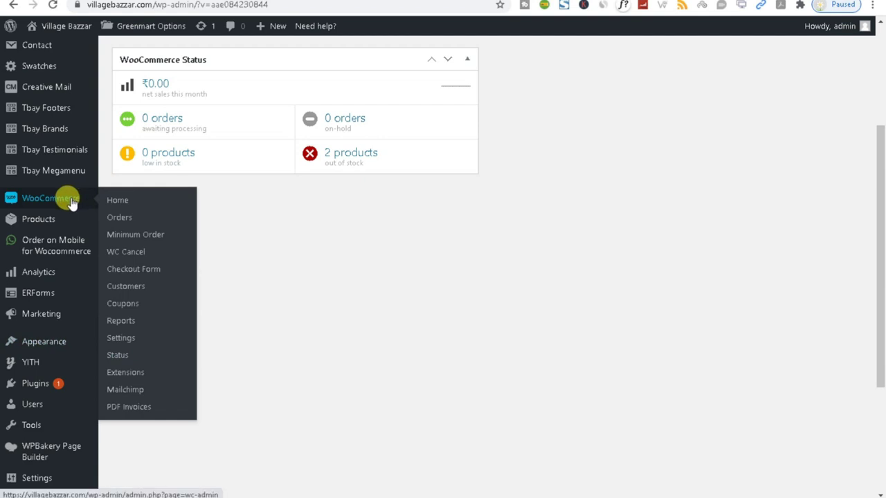
pyautogui.rightClick(119, 344)
pyautogui.click(131, 348)
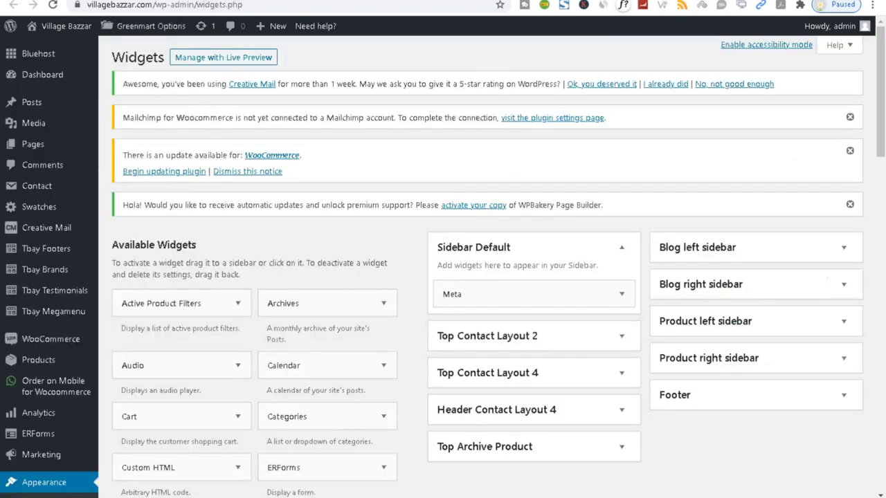
# - Expand the Text widget inside the Top Contact Layout 4 widget area
pyautogui.scroll(-2, 498, 280)
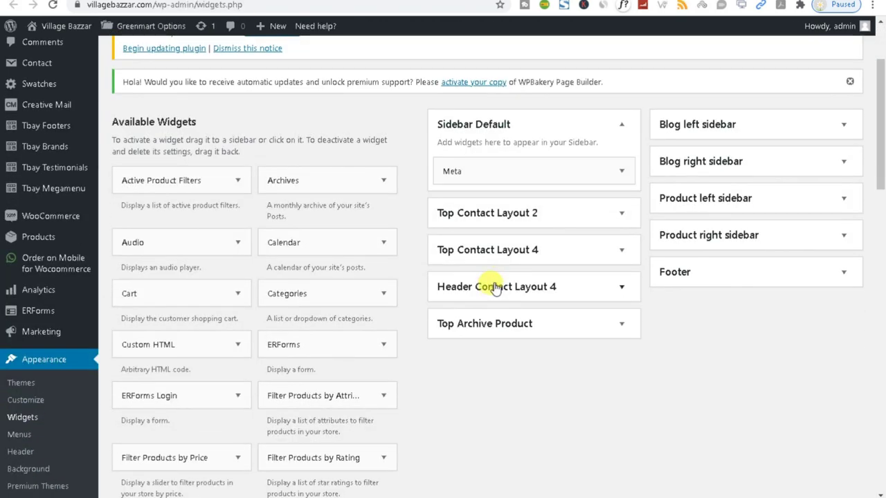
pyautogui.click(623, 248)
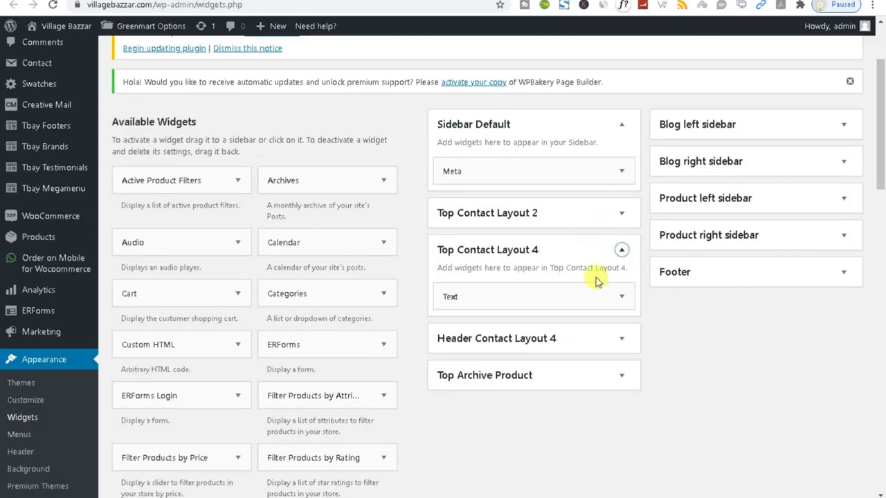
pyautogui.click(621, 296)
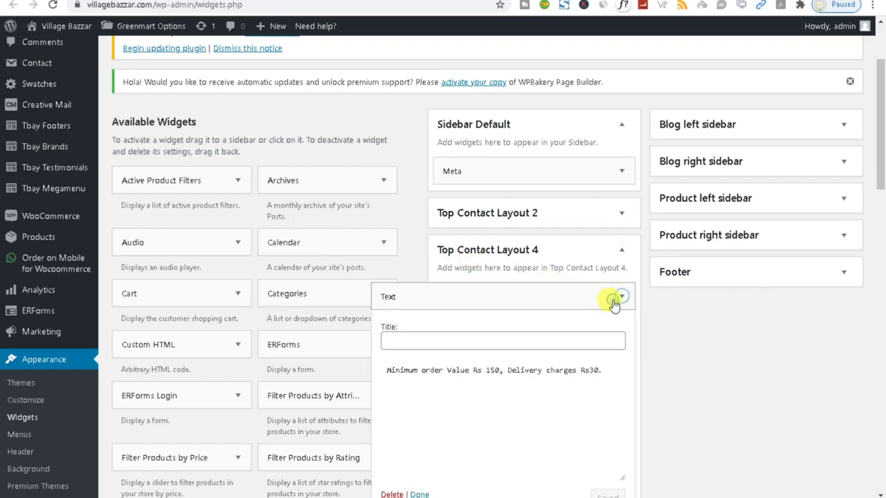
pyautogui.scroll(-1, 498, 413)
pyautogui.scroll(-3, 499, 413)
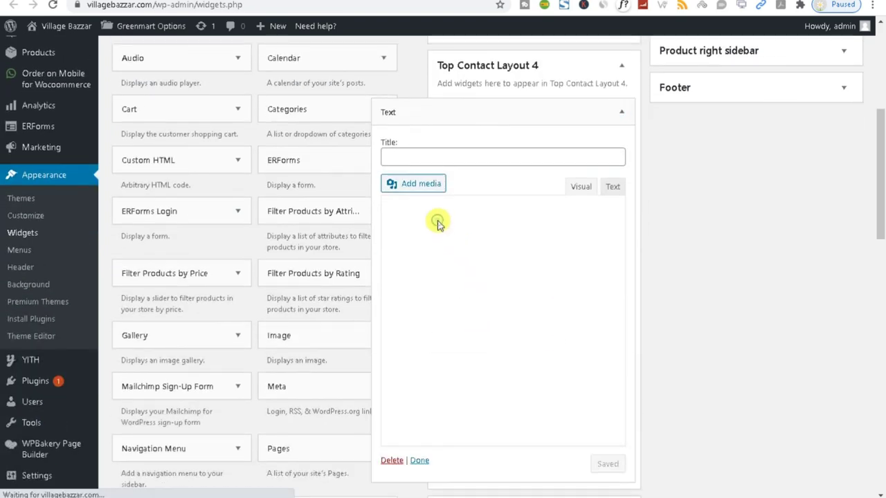
# - Change the widget text to "Minimum order Value Rs 250, Delivery charges Rs20." and save it
pyautogui.click(420, 254)
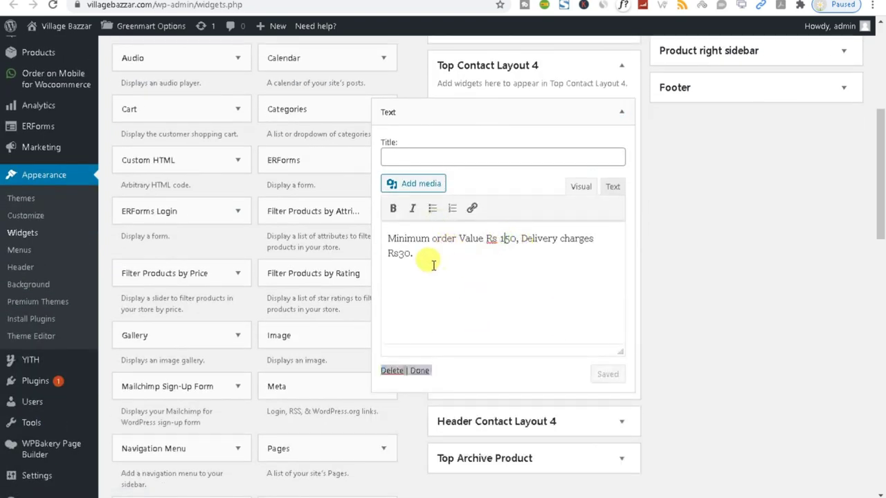
pyautogui.doubleClick(495, 239)
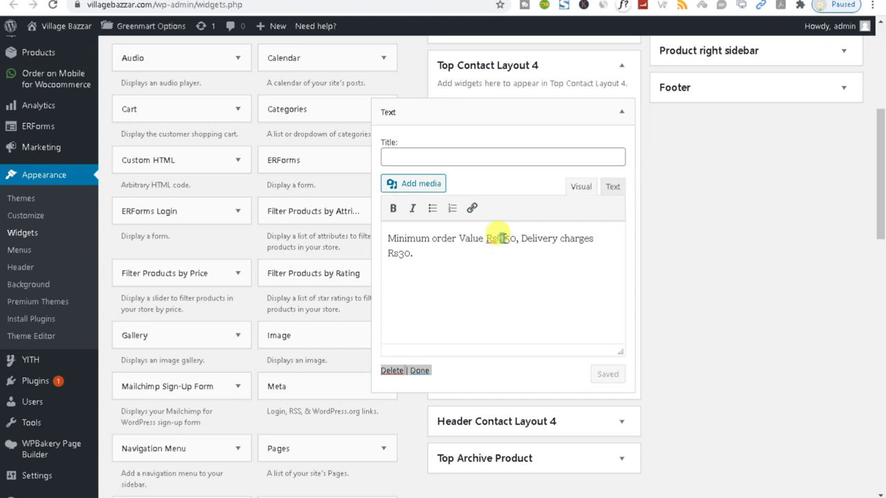
pyautogui.write('2')
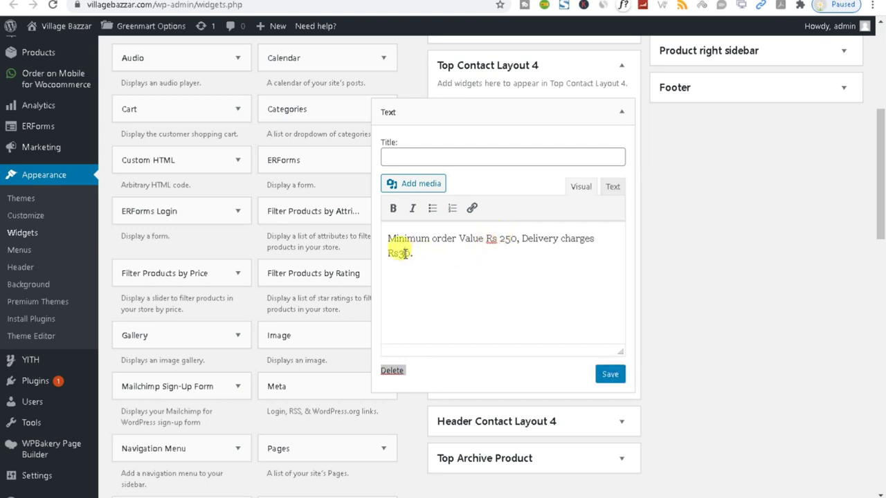
pyautogui.moveTo(405, 253); pyautogui.dragTo(398, 254)
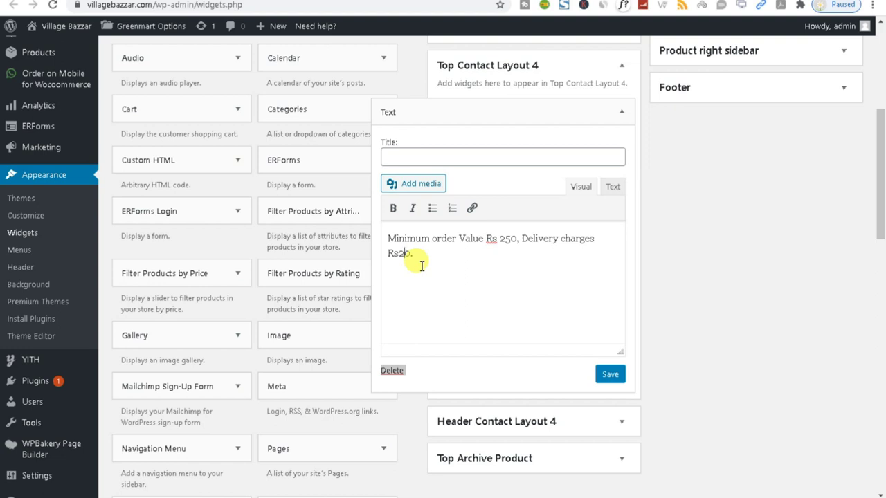
pyautogui.click(606, 378)
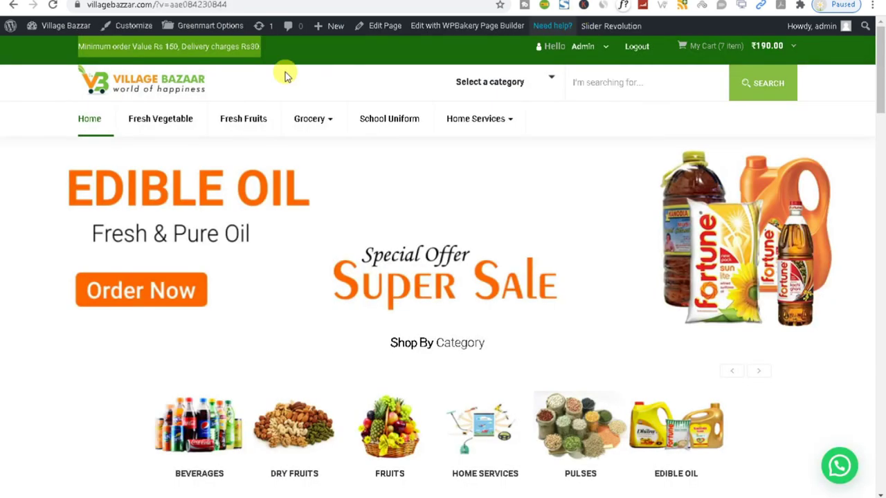
# - Reload the storefront home page and check the header notice
pyautogui.click(225, 49)
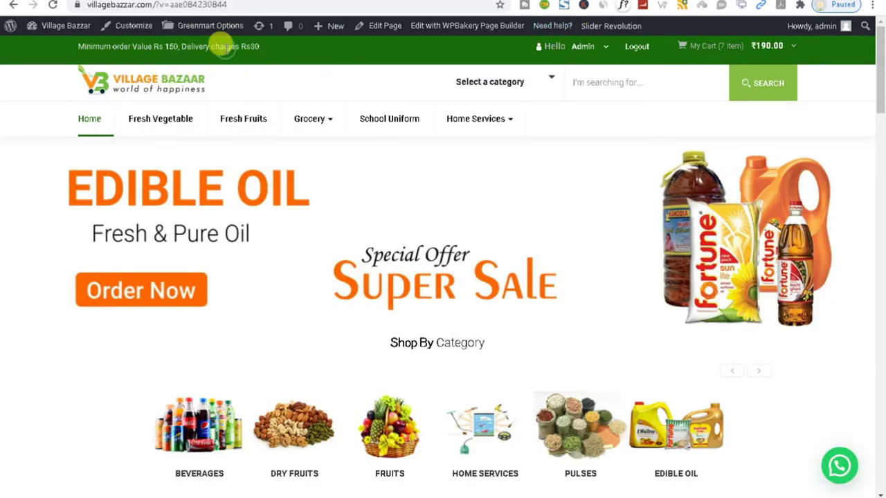
pyautogui.click(54, 5)
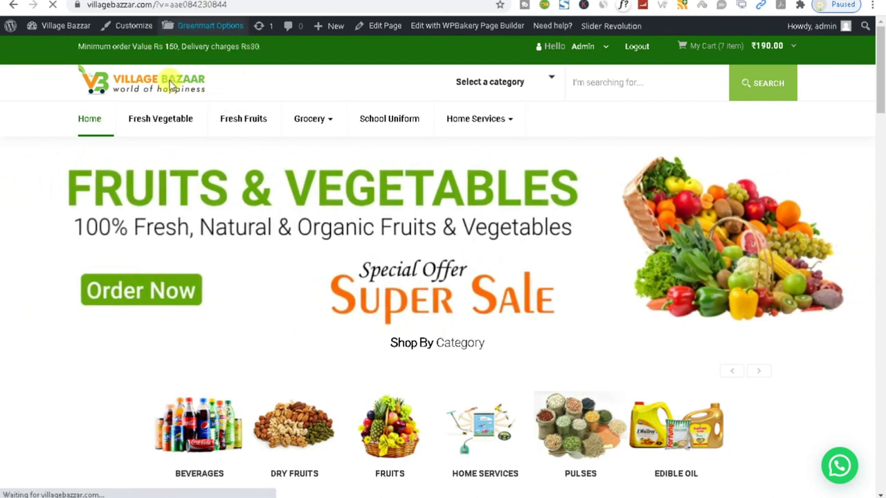
pyautogui.moveTo(277, 43); pyautogui.dragTo(102, 50)
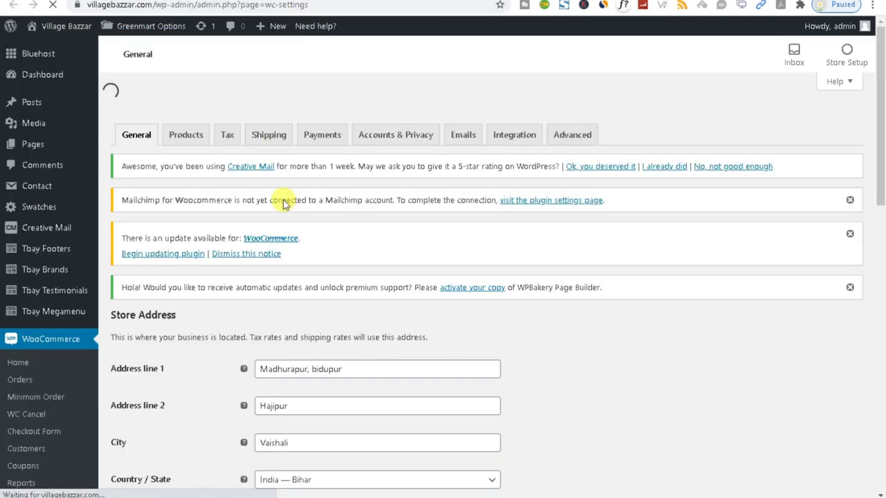
# - Open the Shipping section of the WooCommerce settings
pyautogui.scroll(-3, 41, 353)
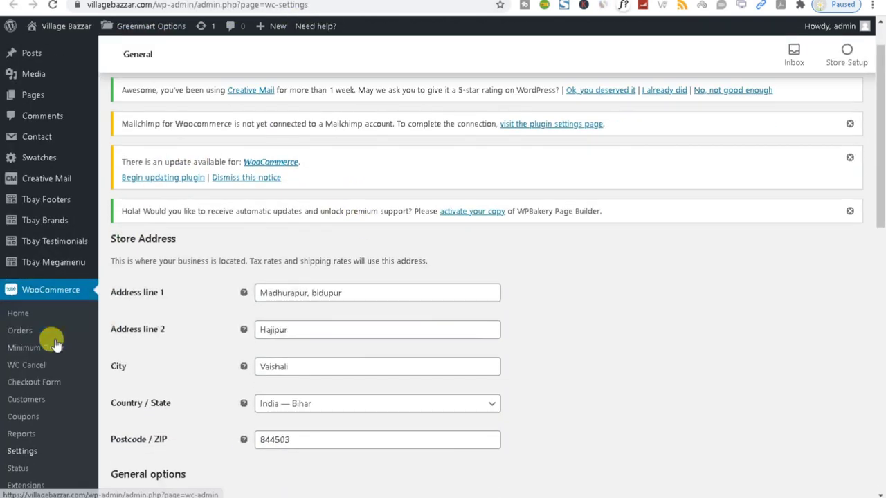
pyautogui.scroll(3, 153, 365)
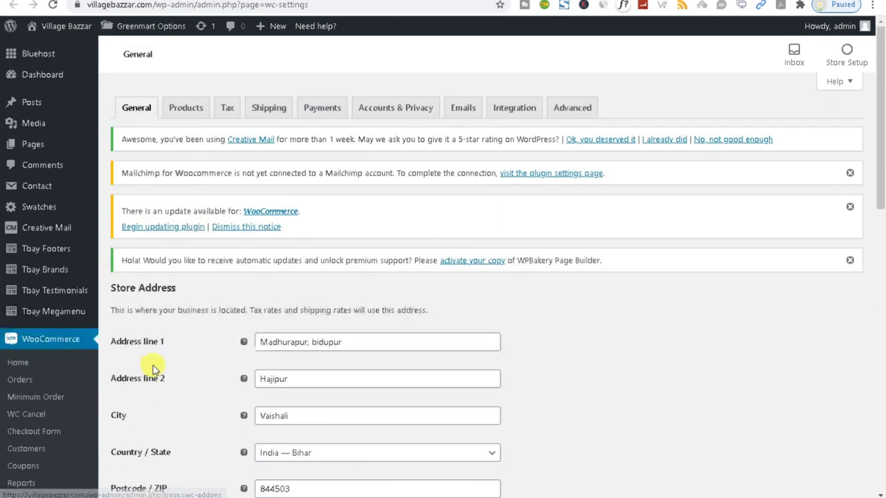
pyautogui.click(269, 113)
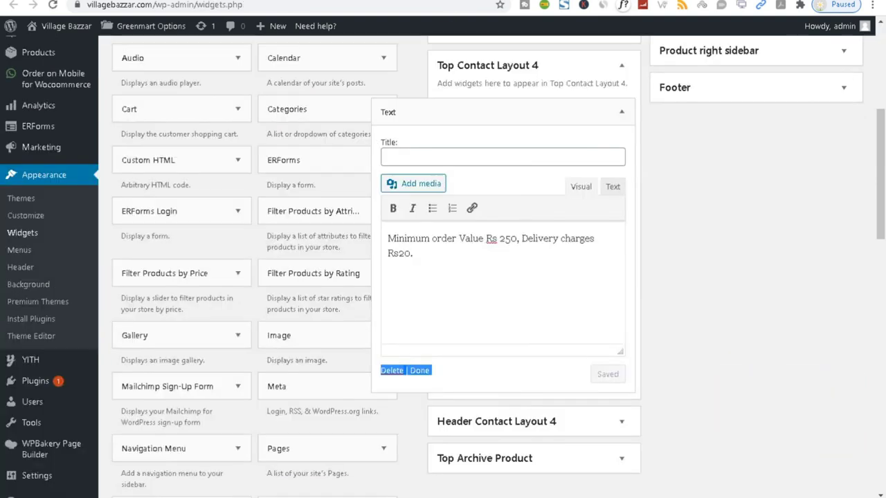
# - Compare the saved Text widget content with the notice in the storefront's header
pyautogui.tripleClick(422, 255)
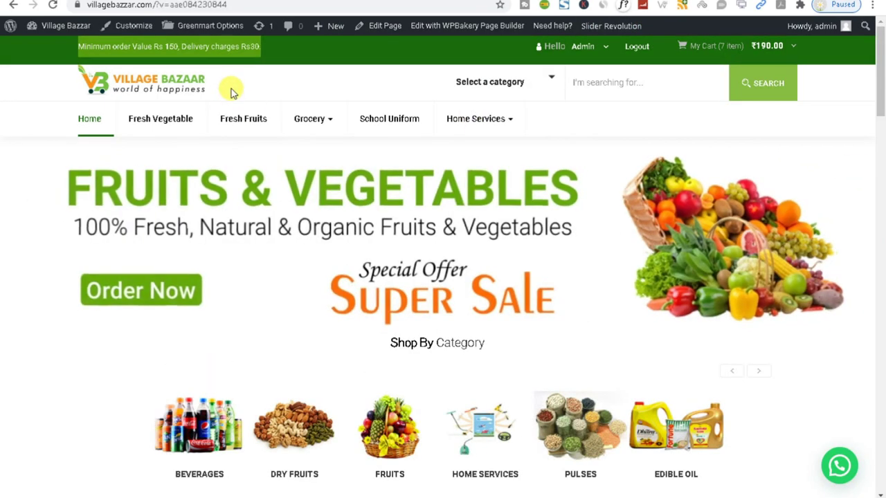
pyautogui.click(312, 61)
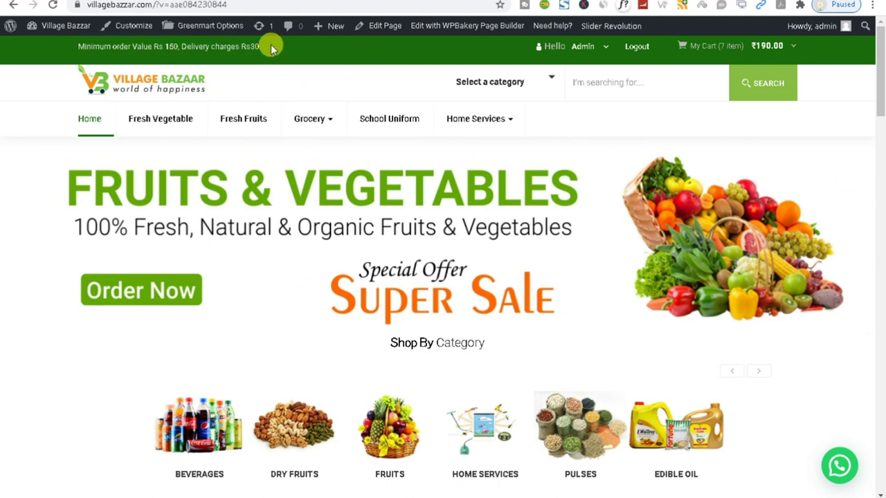
pyautogui.moveTo(271, 47); pyautogui.dragTo(69, 43)
pyautogui.tripleClick(197, 46)
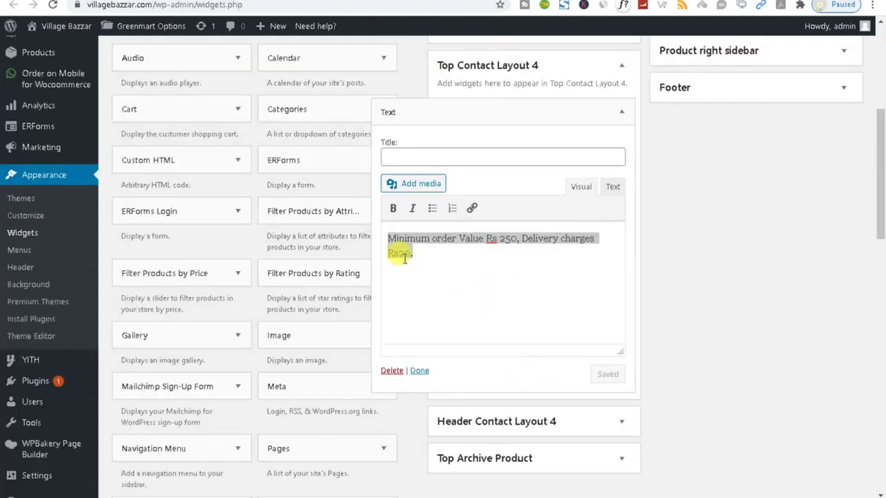
# - Close the editor of the Text widget in Top Contact Layout 4
pyautogui.tripleClick(406, 252)
pyautogui.click(420, 371)
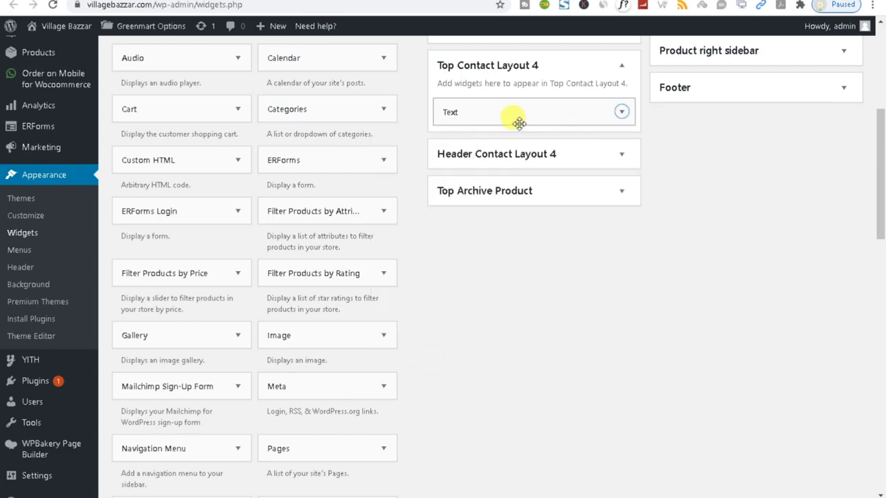
pyautogui.scroll(3, 647, 21)
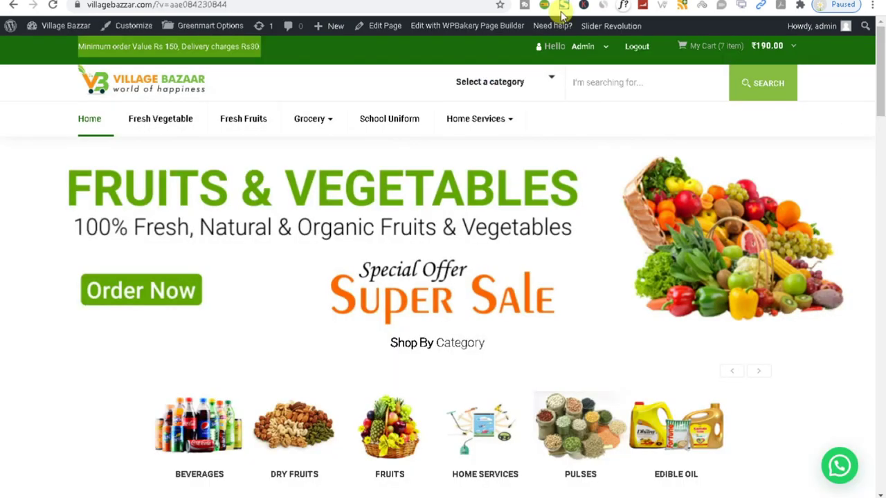
# - Reload the storefront home page and look through its product sections
pyautogui.click(66, 26)
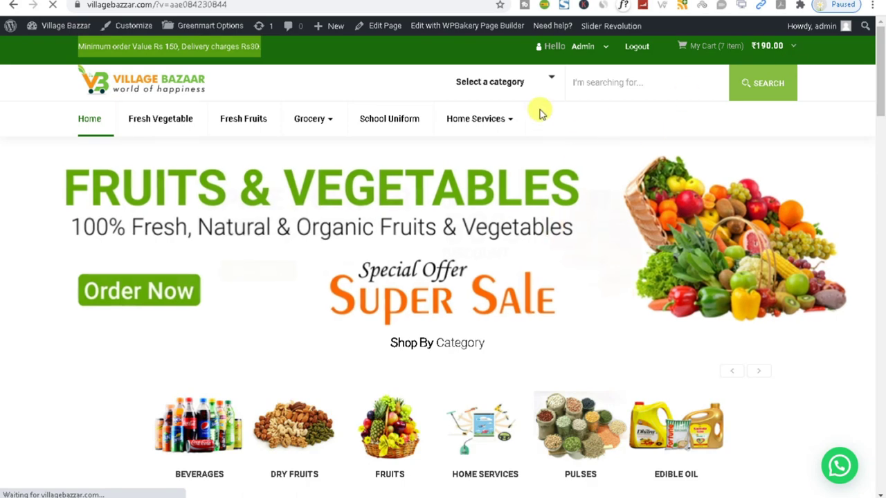
pyautogui.scroll(-10, 540, 131)
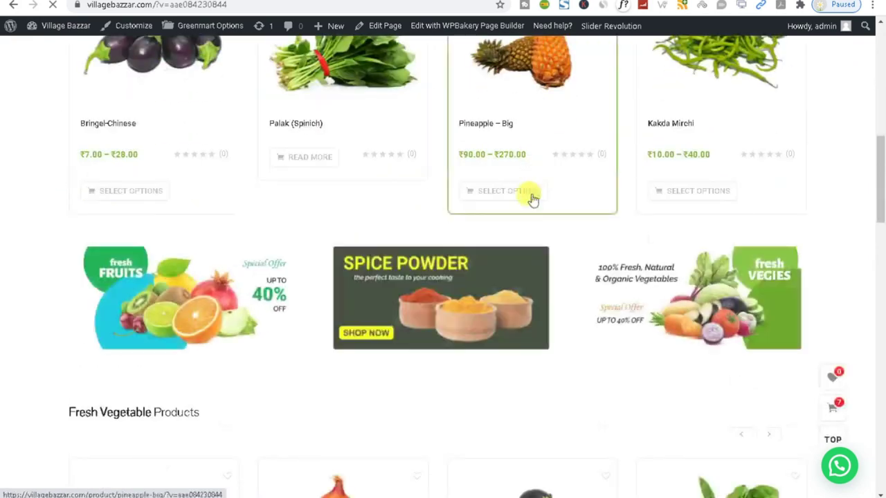
pyautogui.scroll(5, 530, 193)
pyautogui.scroll(-3, 447, 233)
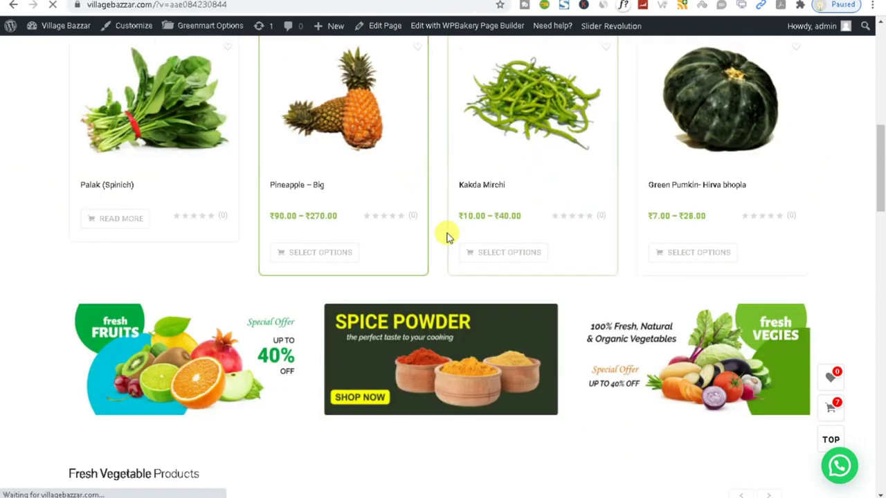
pyautogui.scroll(2, 447, 235)
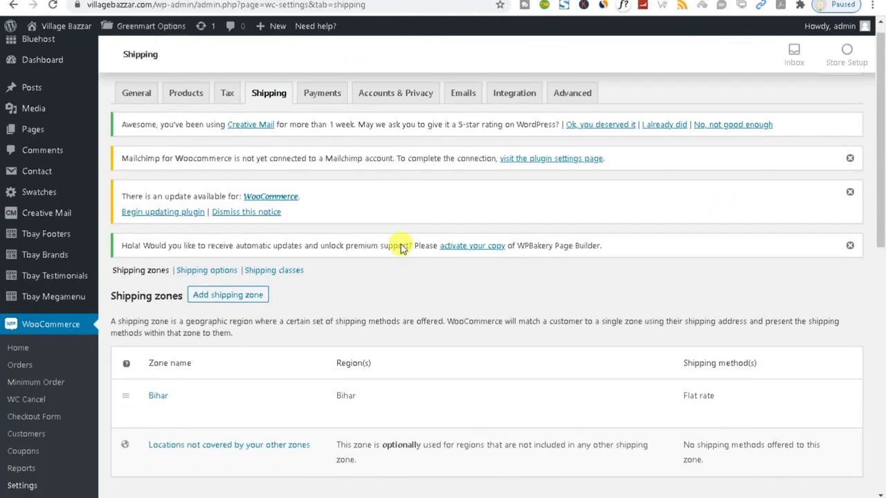
# - Open the Bihar shipping zone for editing and bring up the settings of its Flat rate method
pyautogui.scroll(-3, 400, 248)
pyautogui.moveTo(317, 277)
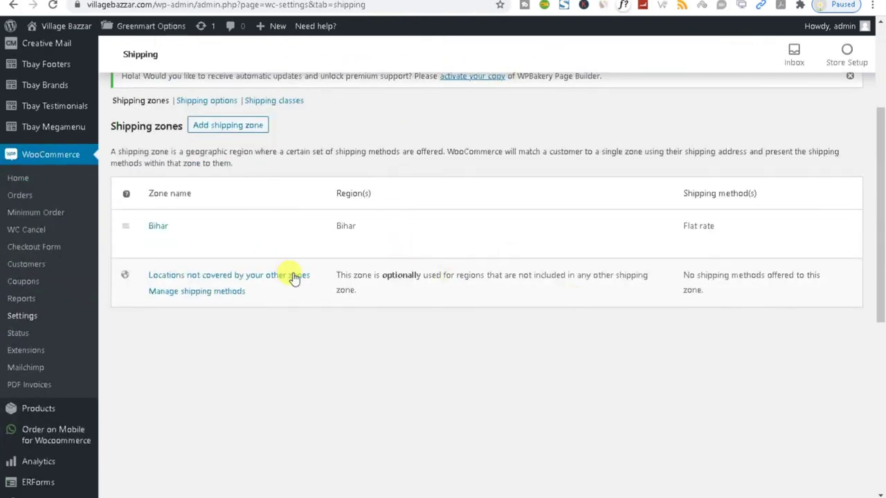
pyautogui.scroll(2, 288, 304)
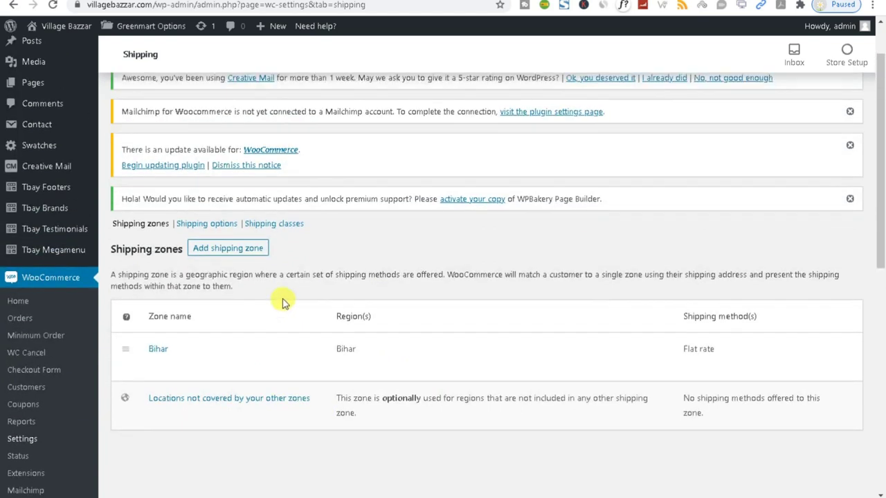
pyautogui.moveTo(150, 361)
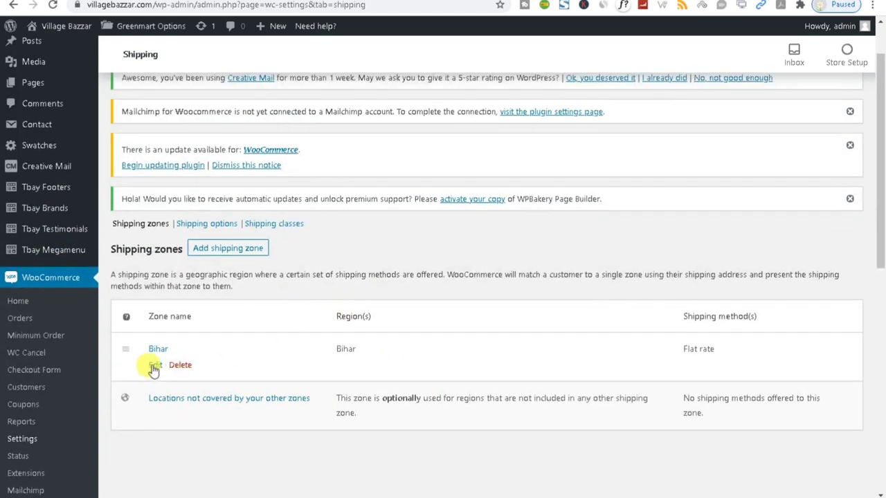
pyautogui.scroll(-2, 154, 346)
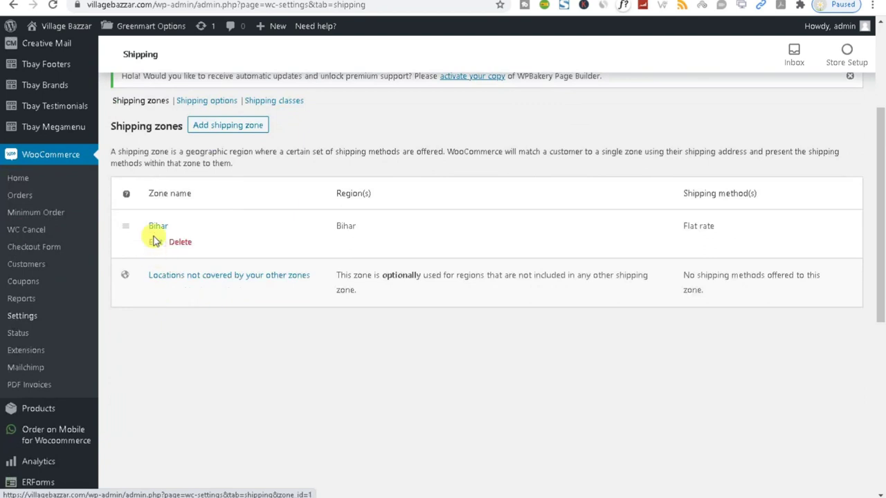
pyautogui.click(154, 243)
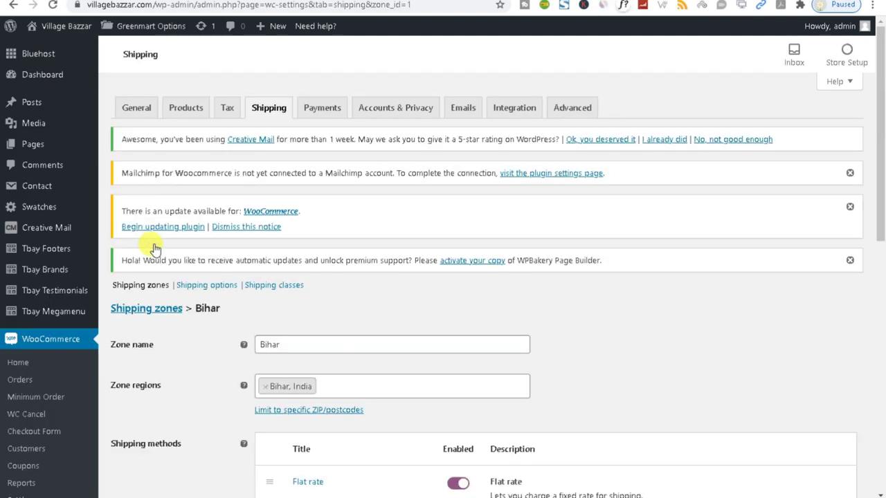
pyautogui.scroll(-2, 567, 316)
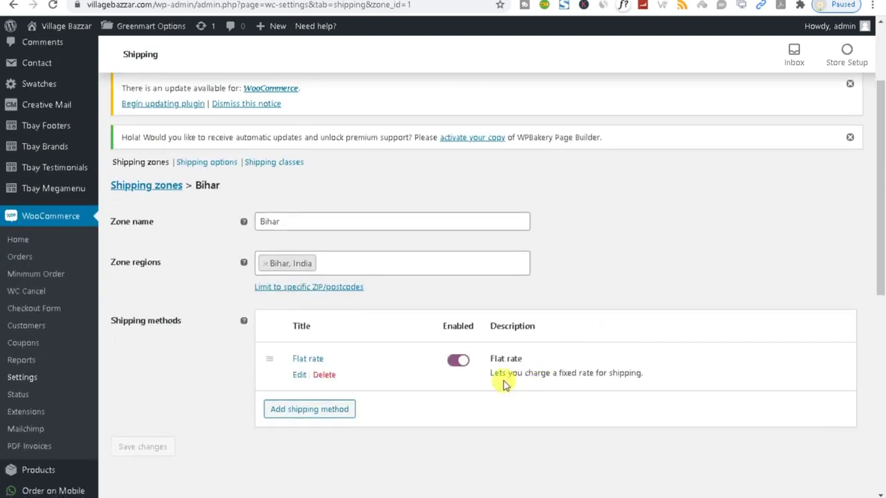
pyautogui.click(299, 374)
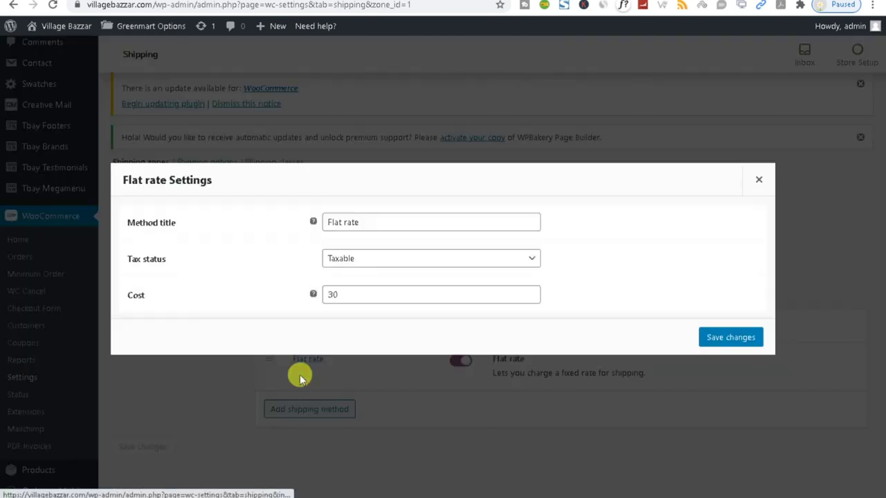
# - Set the Flat rate method's cost to 20
pyautogui.doubleClick(366, 294)
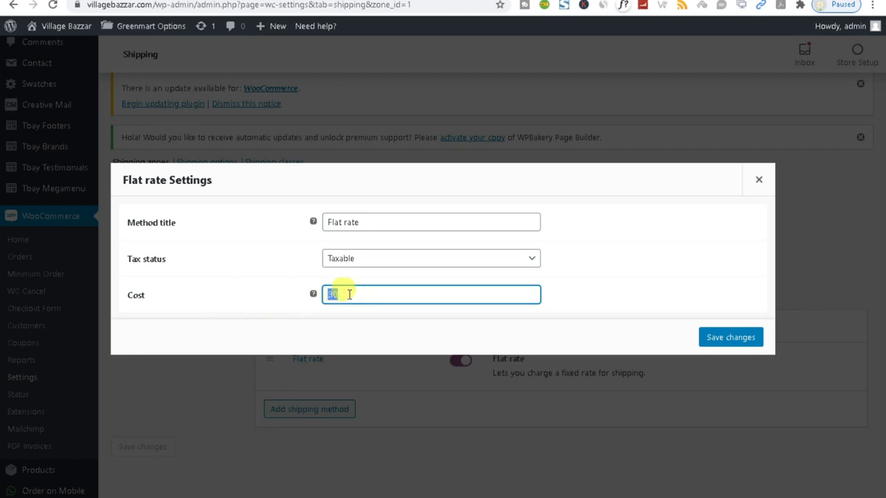
pyautogui.write('20')
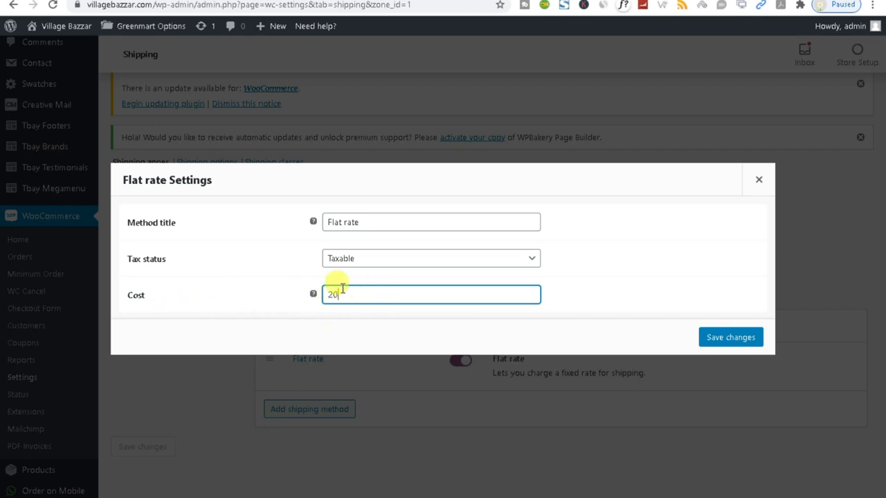
# - Try None as the Flat rate method's tax status and restore Taxable
pyautogui.click(358, 259)
pyautogui.click(349, 285)
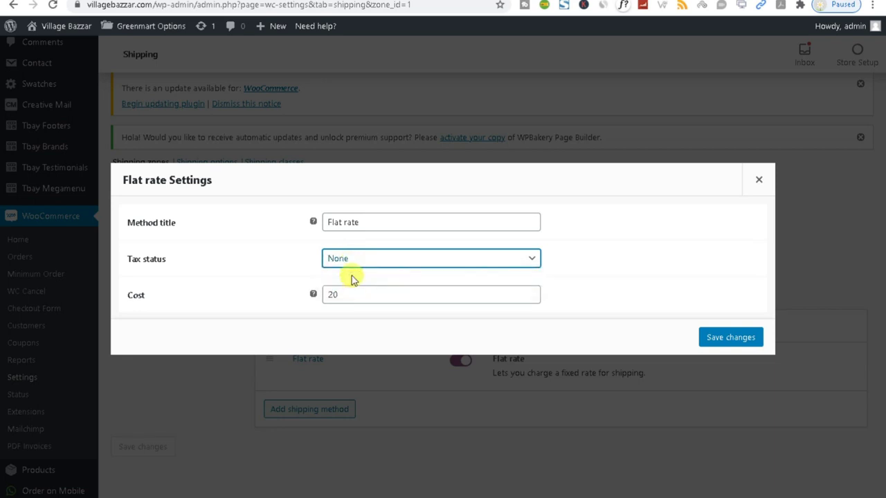
pyautogui.click(340, 258)
pyautogui.click(346, 275)
# - Check the help for the cost value and save the Flat rate settings
pyautogui.tripleClick(387, 220)
pyautogui.tripleClick(343, 294)
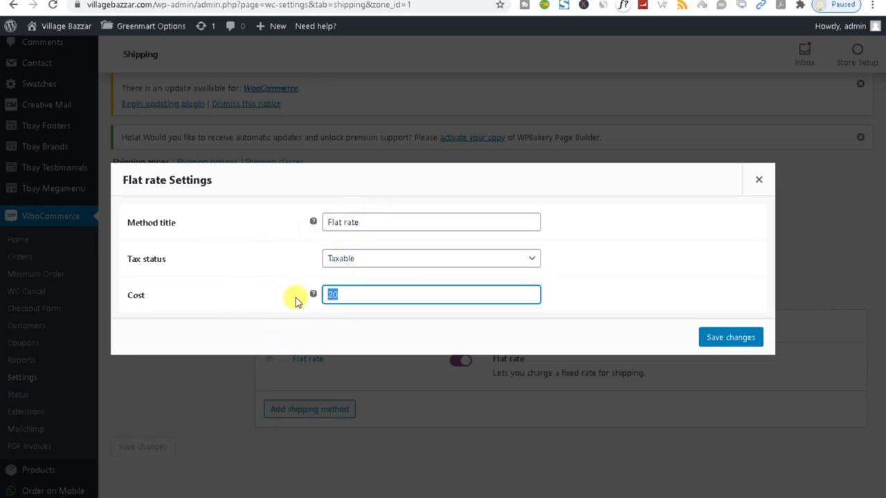
pyautogui.moveTo(312, 296)
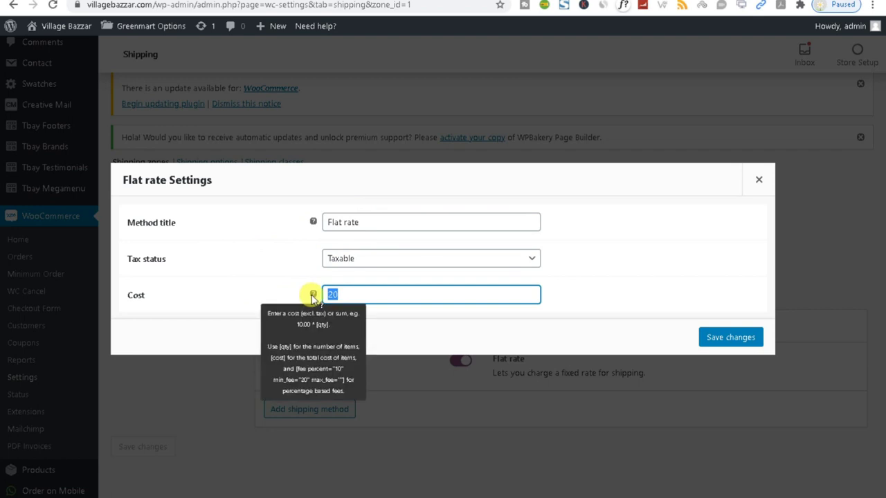
pyautogui.moveTo(360, 293); pyautogui.dragTo(273, 305)
pyautogui.click(366, 293)
pyautogui.moveTo(367, 294); pyautogui.dragTo(202, 311)
pyautogui.click(720, 337)
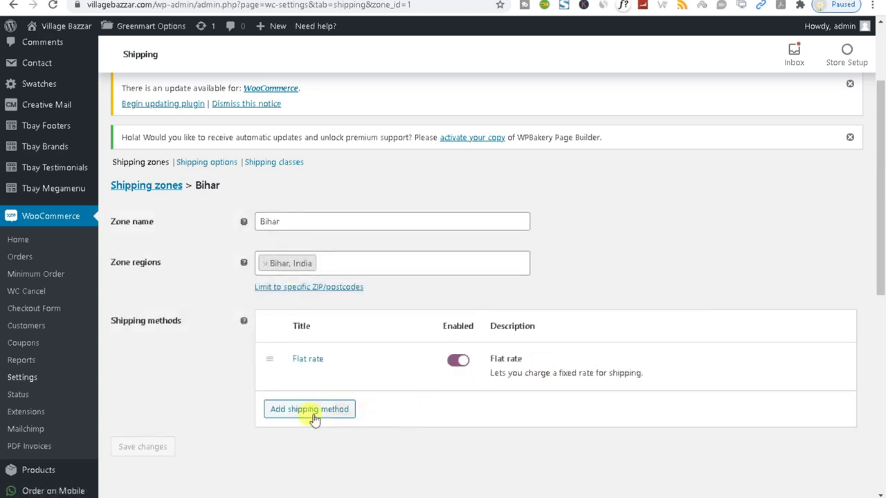
# - Add a Free shipping method to the Bihar zone
pyautogui.click(278, 413)
pyautogui.click(313, 264)
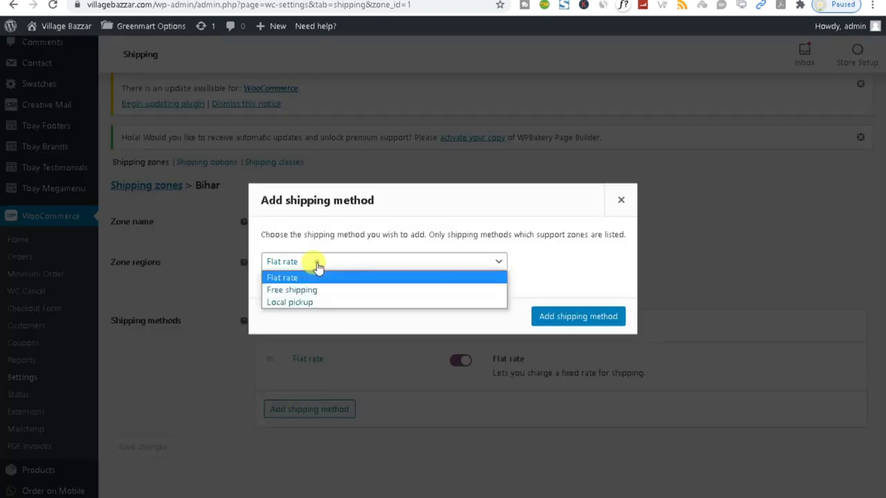
pyautogui.click(317, 289)
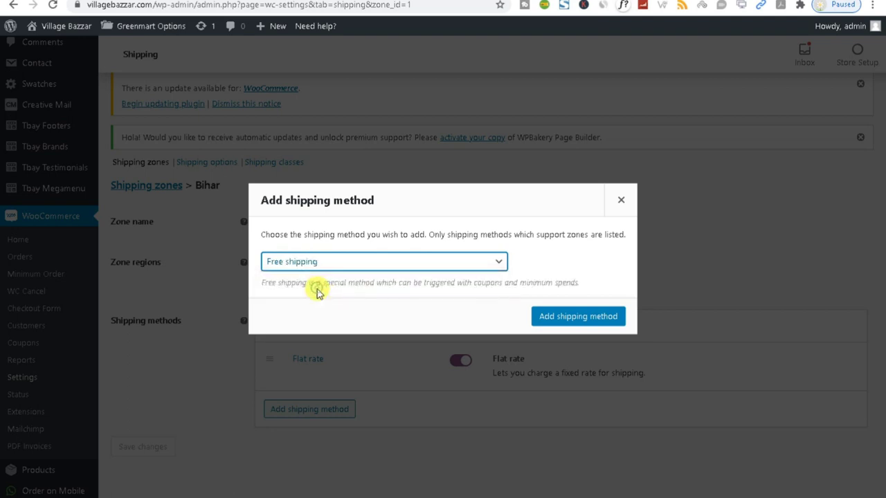
pyautogui.click(560, 316)
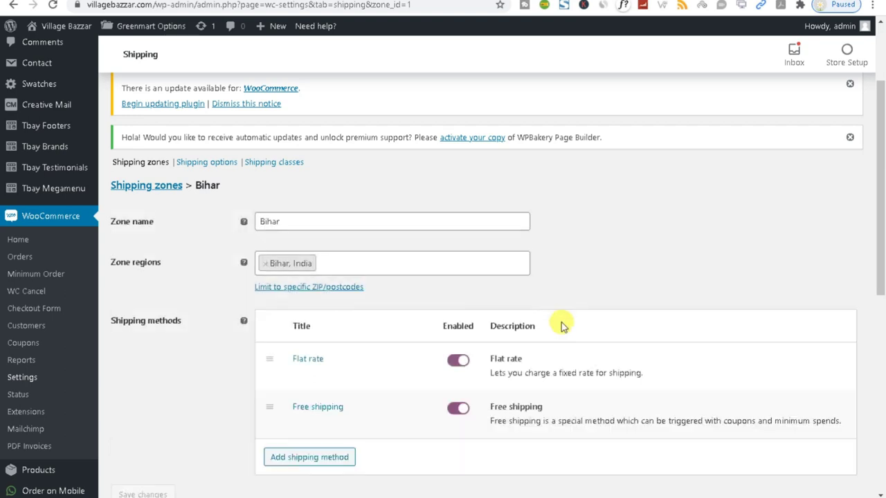
# - Make Free shipping require a minimum order amount of 500, apply the minimum order rule before coupon discount, and save the settings
pyautogui.scroll(-2, 562, 322)
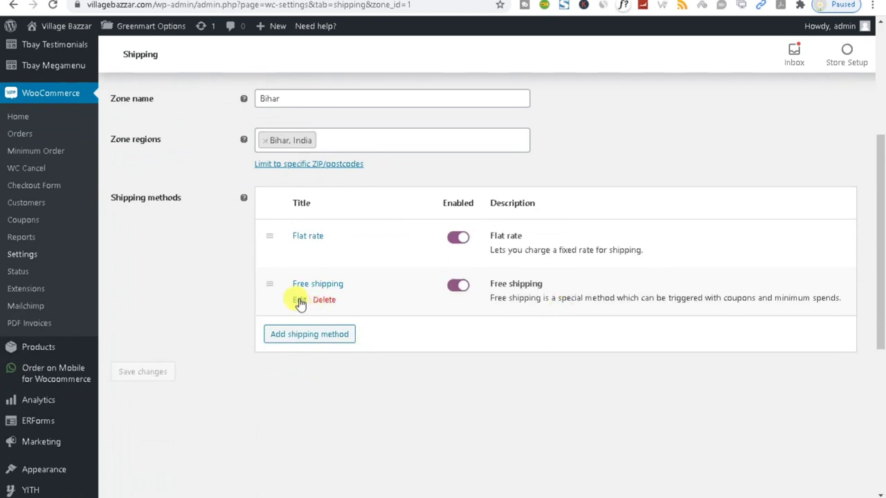
pyautogui.click(300, 301)
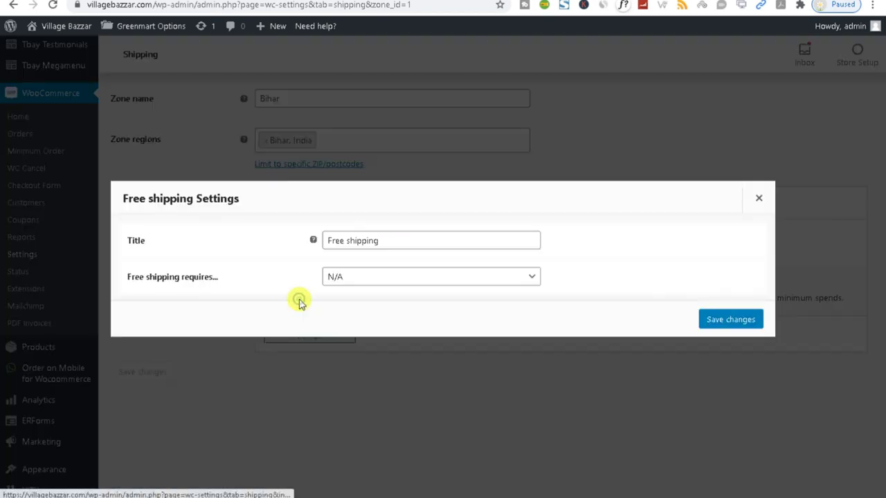
pyautogui.click(356, 277)
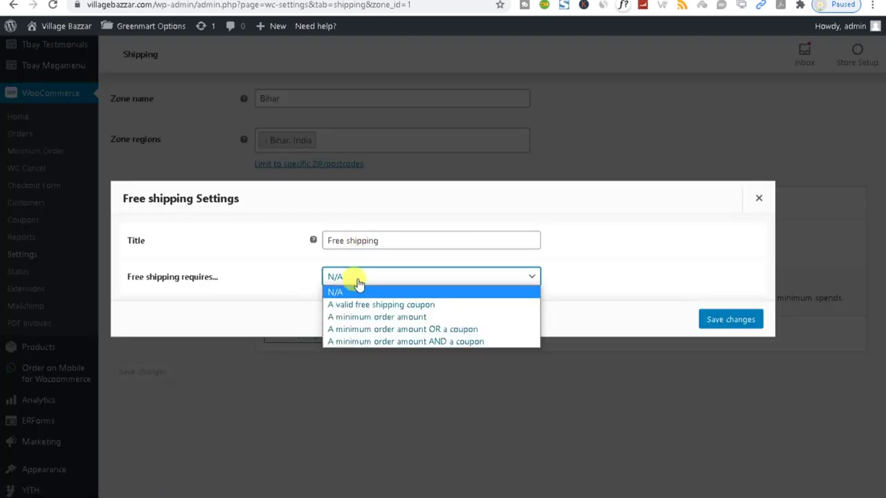
pyautogui.click(392, 318)
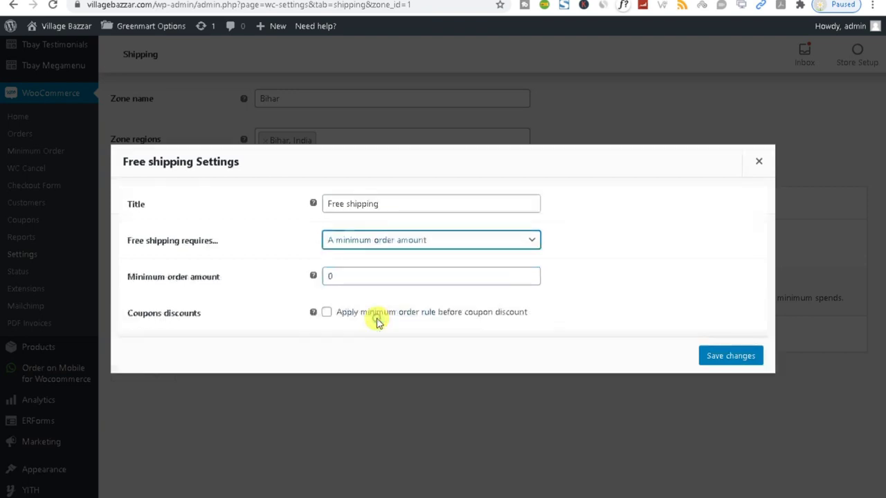
pyautogui.doubleClick(345, 276)
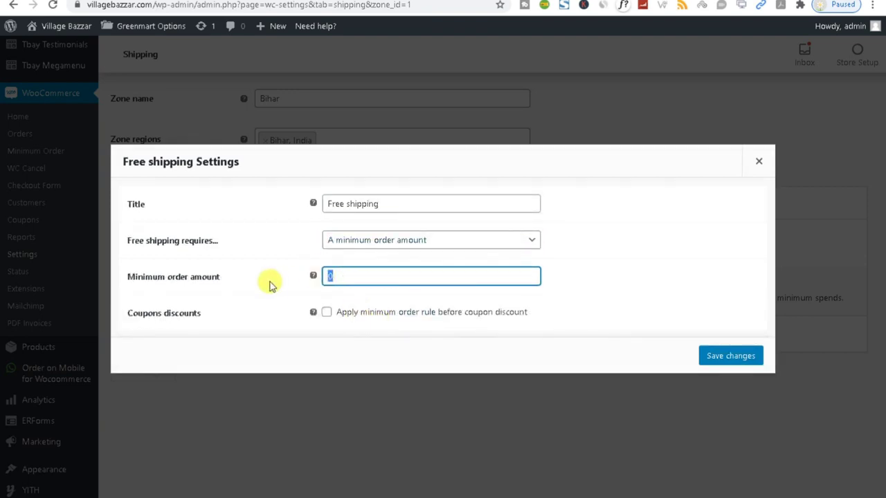
pyautogui.write('500')
pyautogui.click(327, 315)
pyautogui.moveTo(143, 314); pyautogui.dragTo(250, 320)
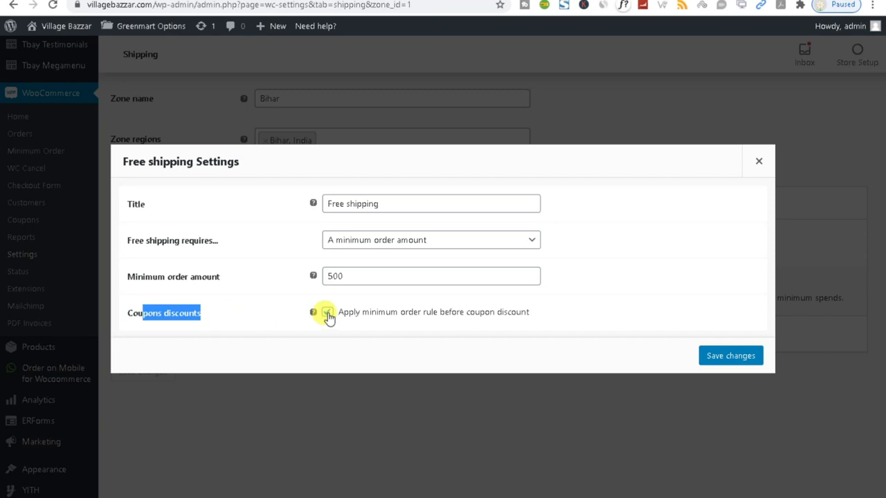
pyautogui.click(715, 362)
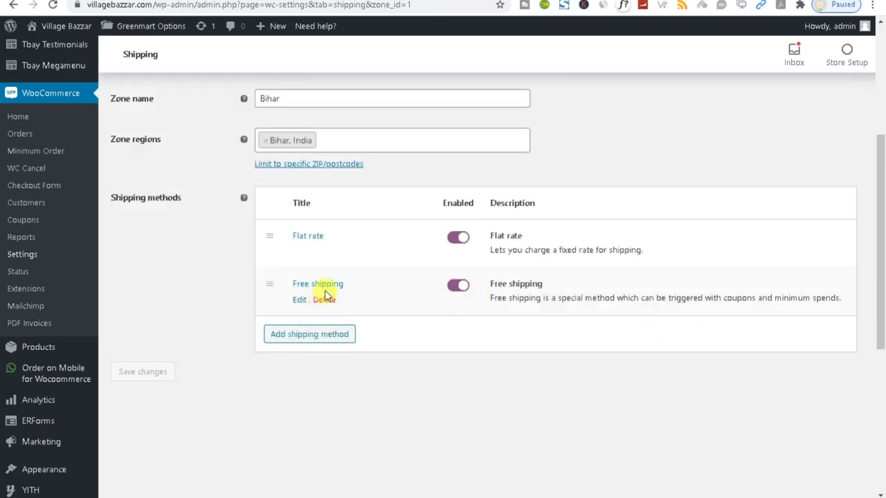
pyautogui.moveTo(352, 283); pyautogui.dragTo(291, 283)
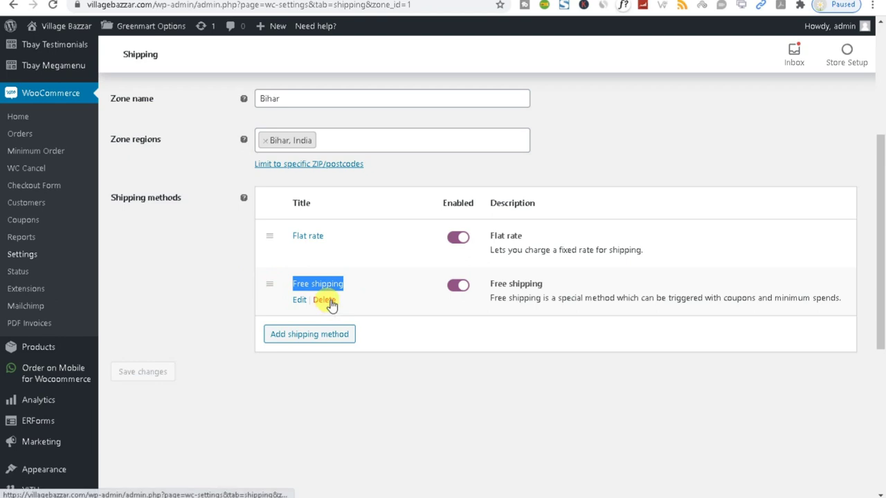
# - Try limiting the Bihar zone to the postcodes 110025 and 110024, and clear the list
pyautogui.scroll(3, 402, 356)
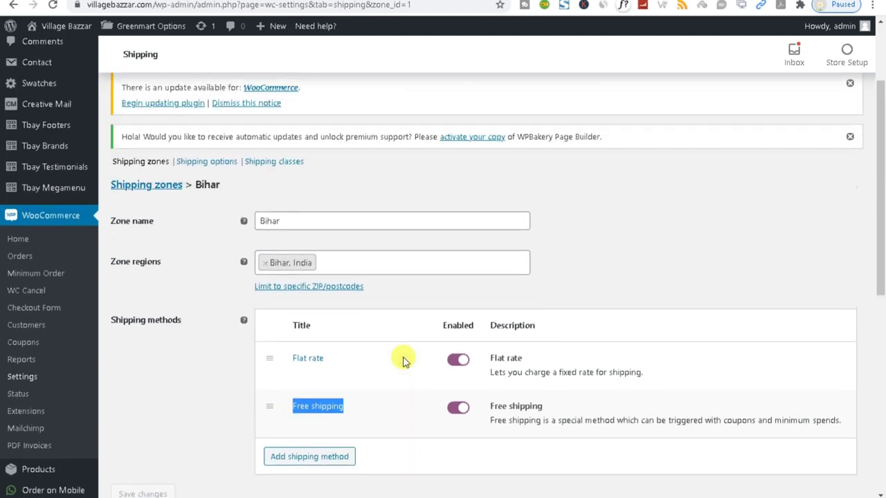
pyautogui.click(291, 291)
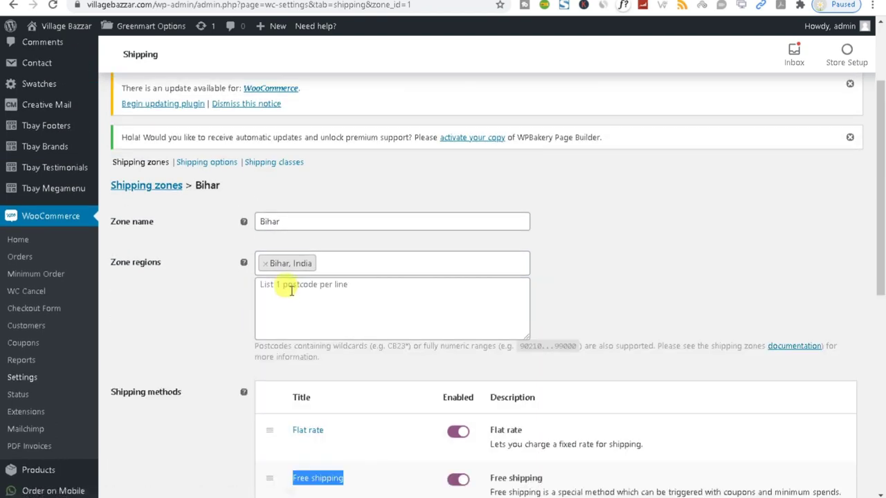
pyautogui.click(289, 289)
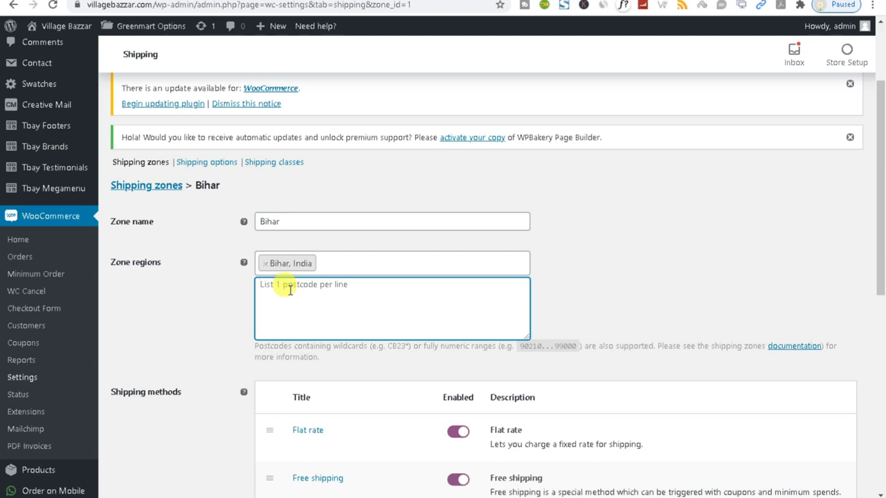
pyautogui.write('1100')
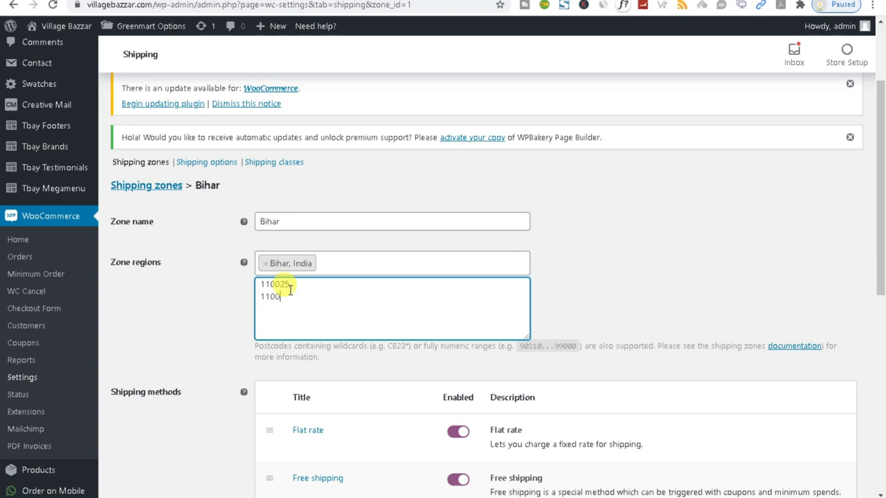
pyautogui.write('4')
pyautogui.moveTo(354, 305); pyautogui.dragTo(227, 283)
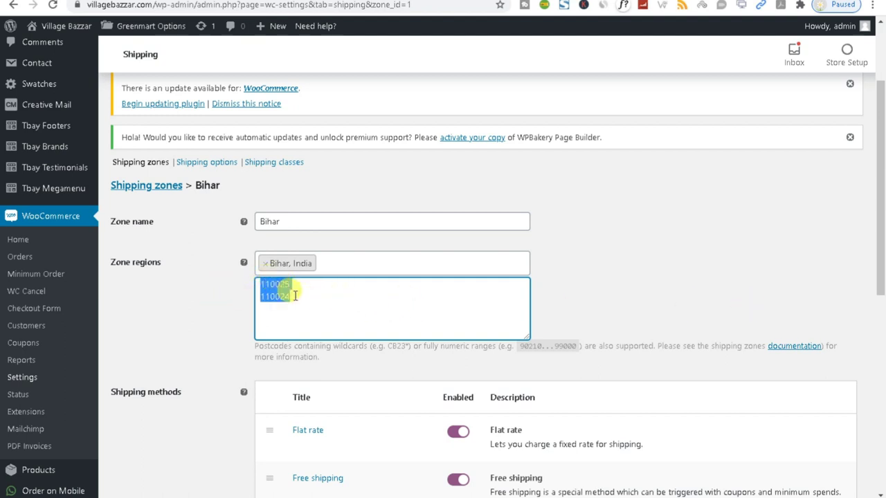
pyautogui.press('BackSpace')
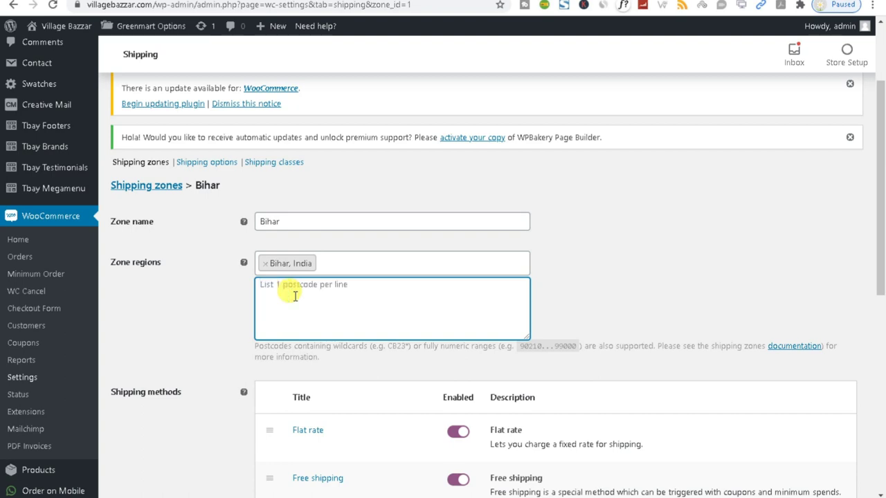
# - Save the Bihar zone's changes
pyautogui.scroll(-5, 294, 297)
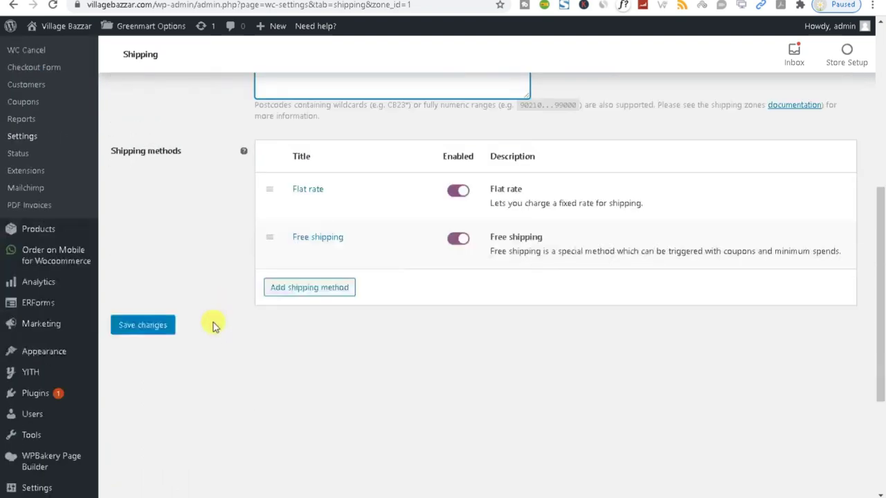
pyautogui.click(139, 196)
# - Review the Flat rate and Free shipping methods and the regions of the Bihar zone
pyautogui.scroll(3, 169, 284)
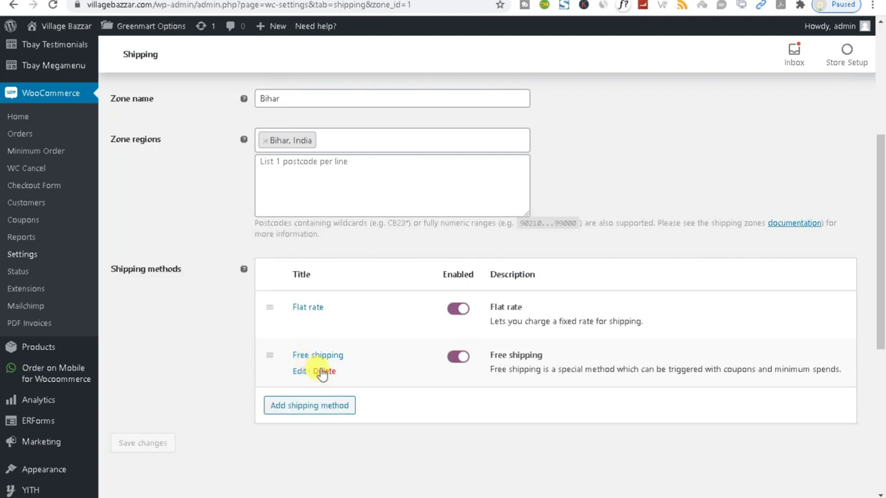
pyautogui.moveTo(359, 354); pyautogui.dragTo(244, 355)
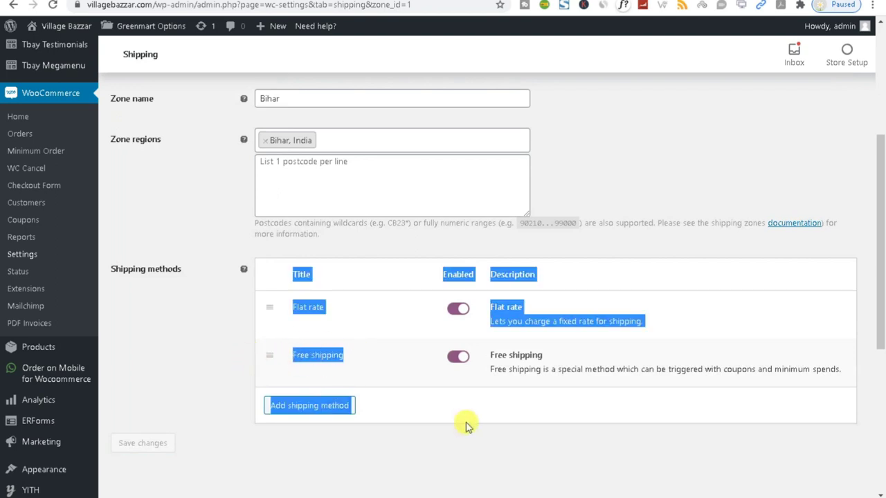
pyautogui.click(387, 424)
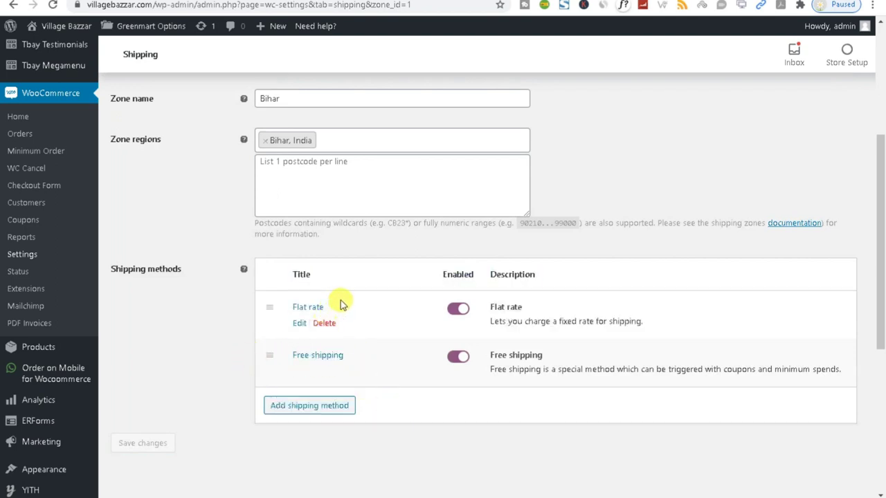
pyautogui.moveTo(340, 302); pyautogui.dragTo(238, 310)
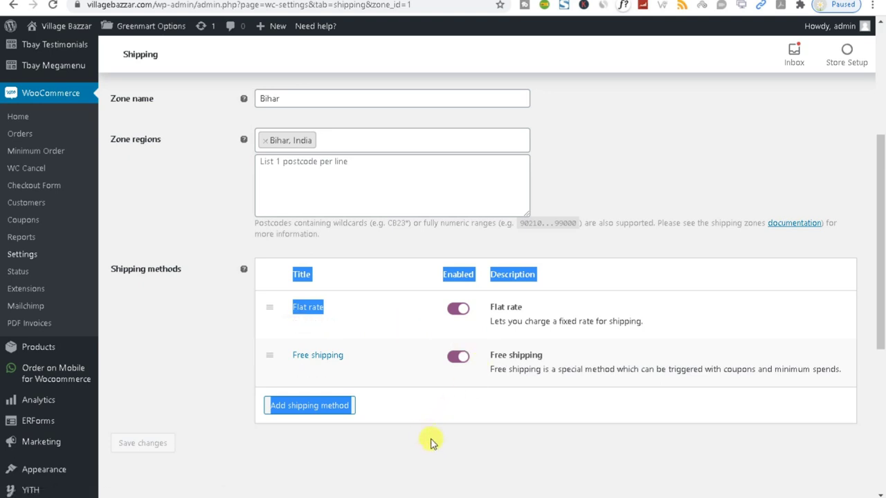
pyautogui.scroll(2, 477, 456)
pyautogui.scroll(3, 471, 453)
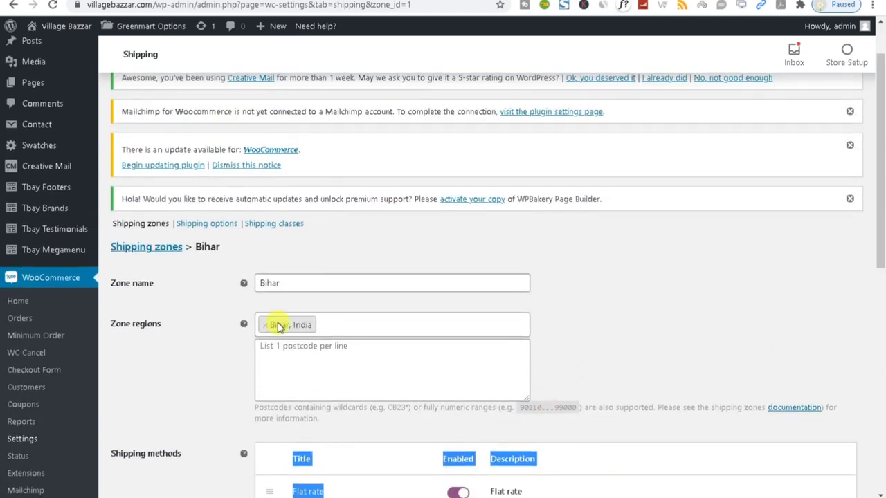
# - Open the WooCommerce Coupons page in a separate browser tab and view the notice in the storefront's header
pyautogui.rightClick(15, 408)
pyautogui.click(41, 294)
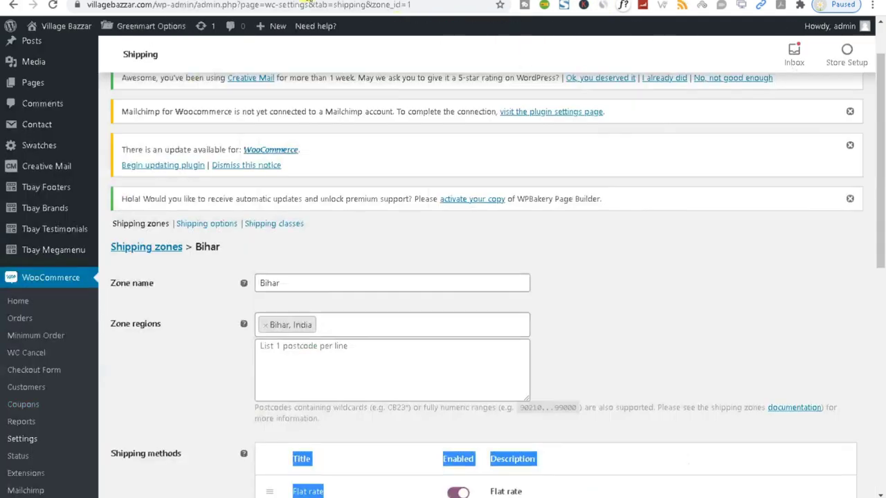
pyautogui.click(21, 405)
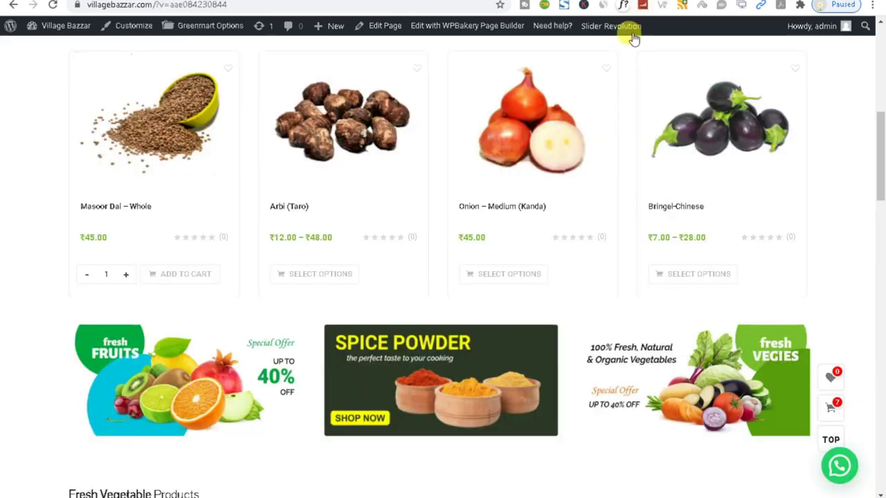
pyautogui.scroll(10, 366, 257)
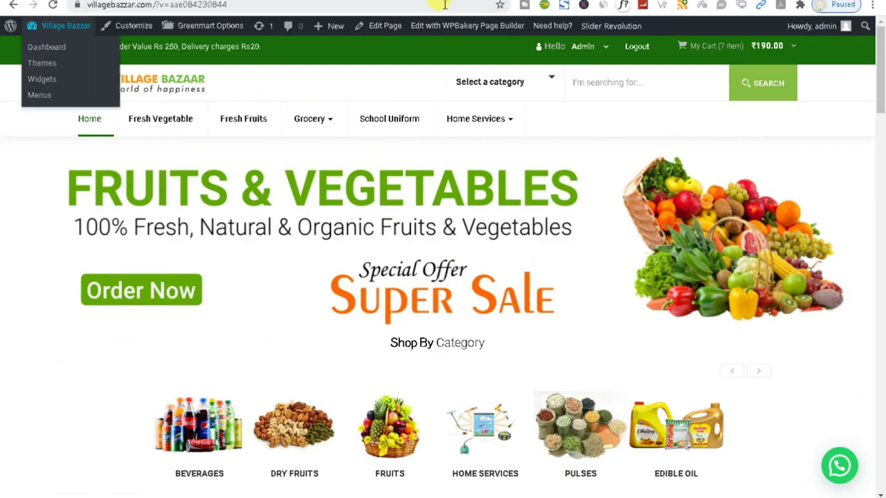
# - Look through the Coupons page and return to the storefront home page
pyautogui.click(61, 26)
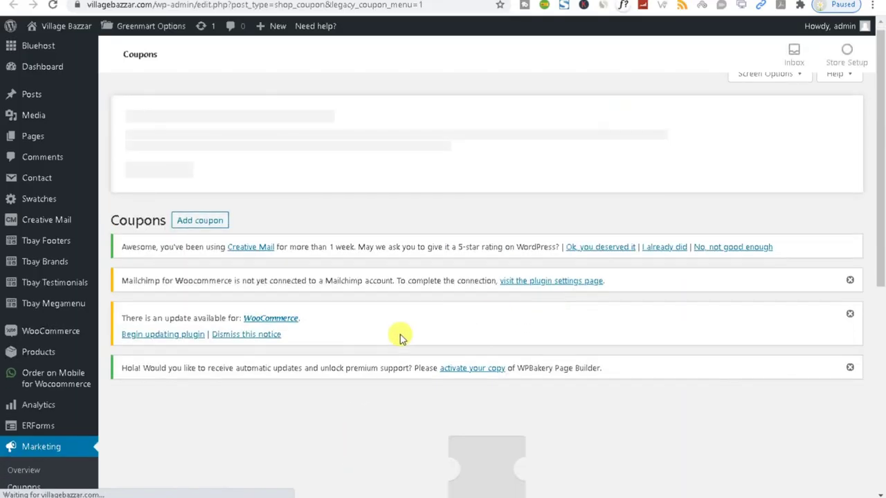
pyautogui.scroll(-5, 401, 337)
pyautogui.scroll(4, 289, 342)
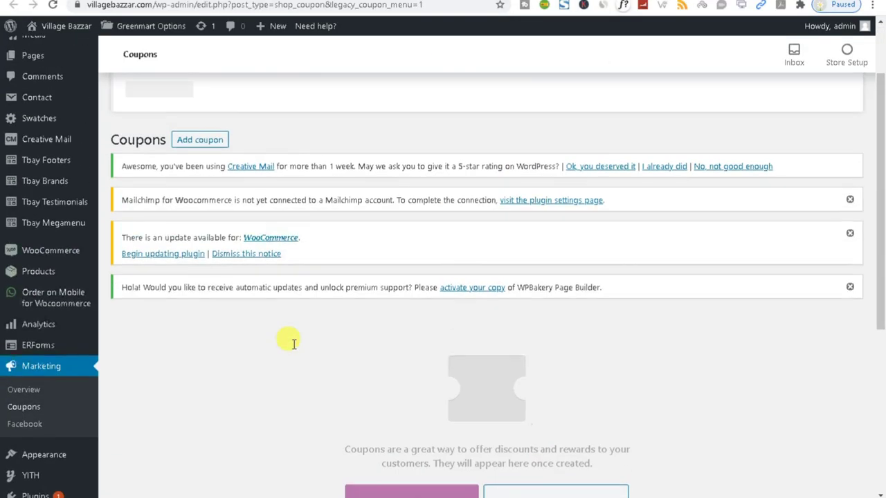
pyautogui.scroll(-4, 191, 269)
pyautogui.click(387, 286)
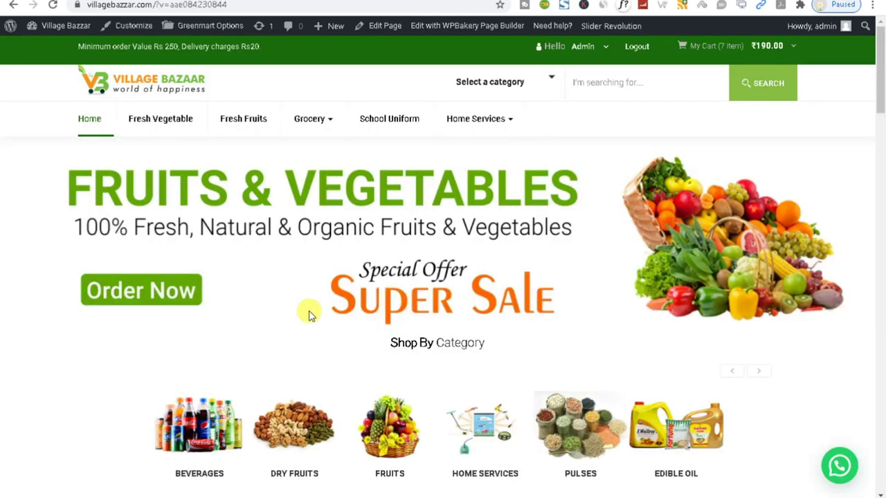
# - Add School Uniform 12 from the Dress & Uniform Products section to the cart and open the cart page
pyautogui.scroll(-7, 311, 346)
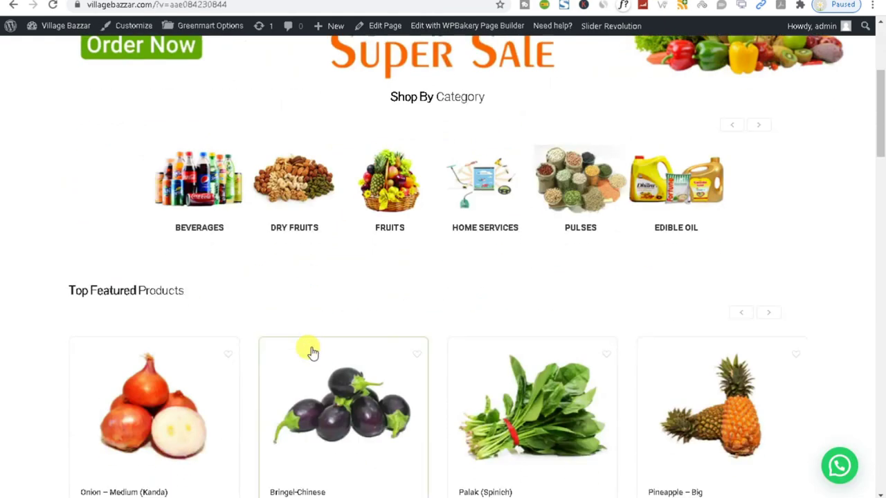
pyautogui.scroll(-8, 453, 344)
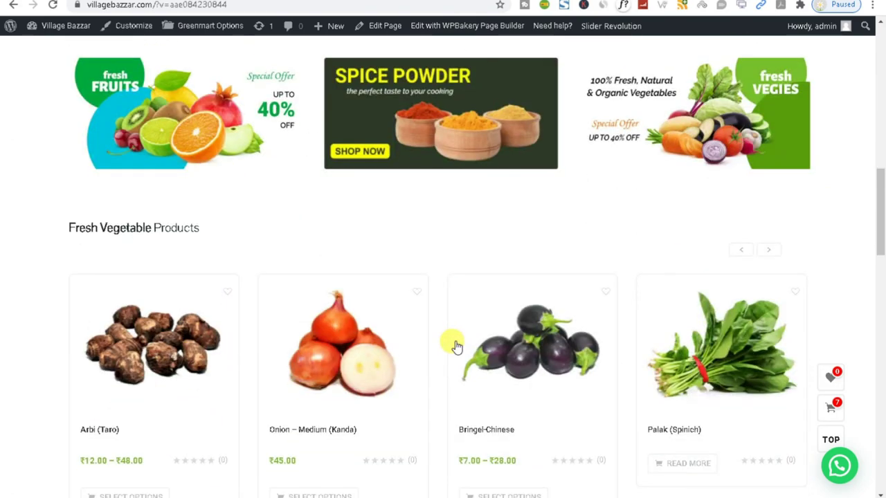
pyautogui.scroll(-4, 455, 348)
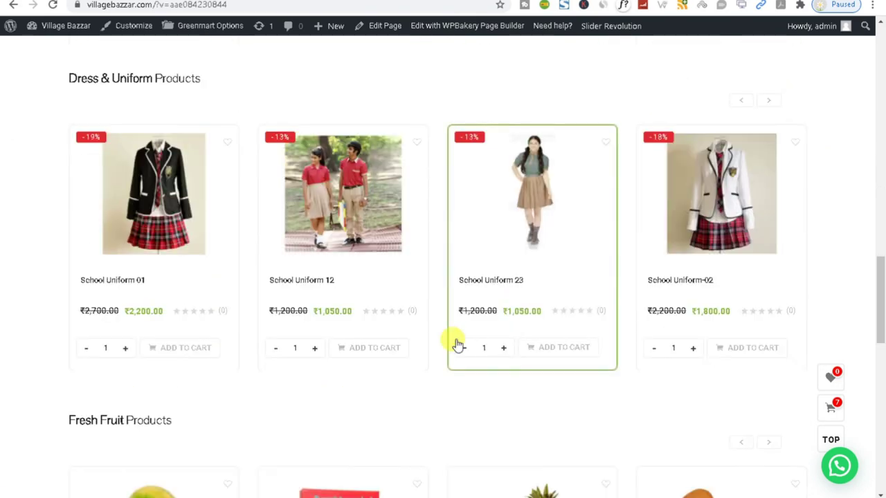
pyautogui.click(378, 348)
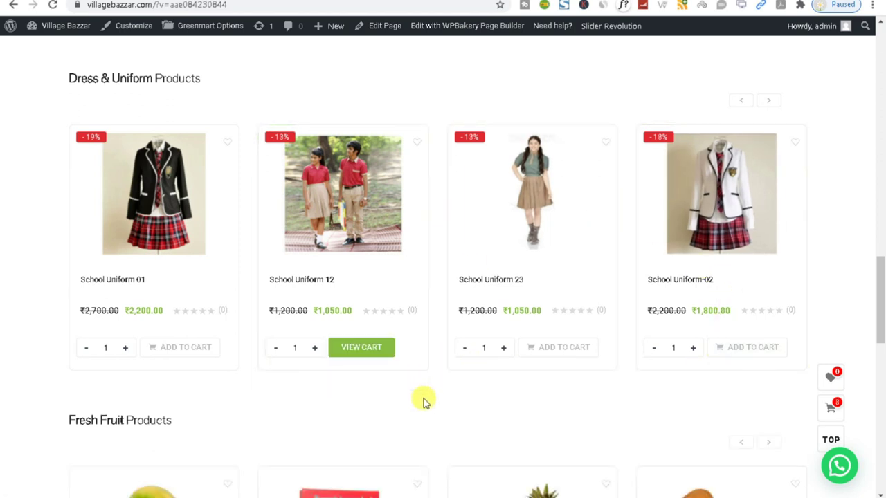
pyautogui.click(833, 411)
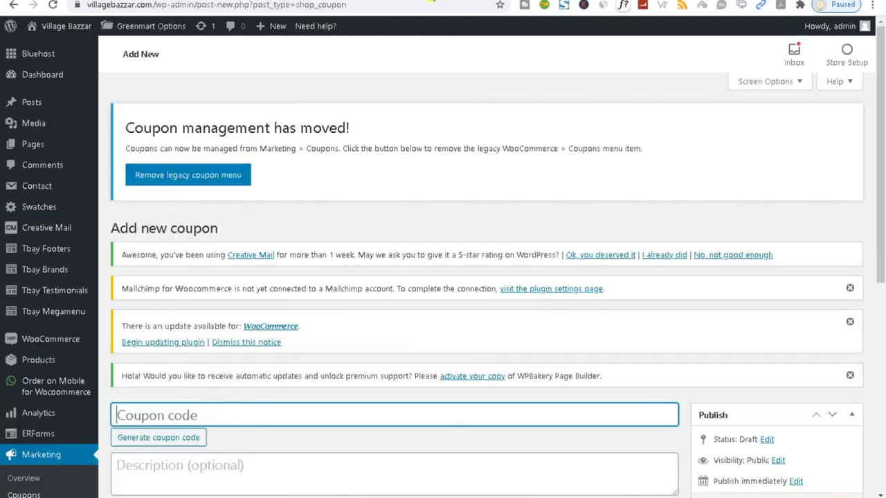
# - Enter New2021 as the code of the new WooCommerce coupon
pyautogui.scroll(-2, 348, 368)
pyautogui.click(164, 292)
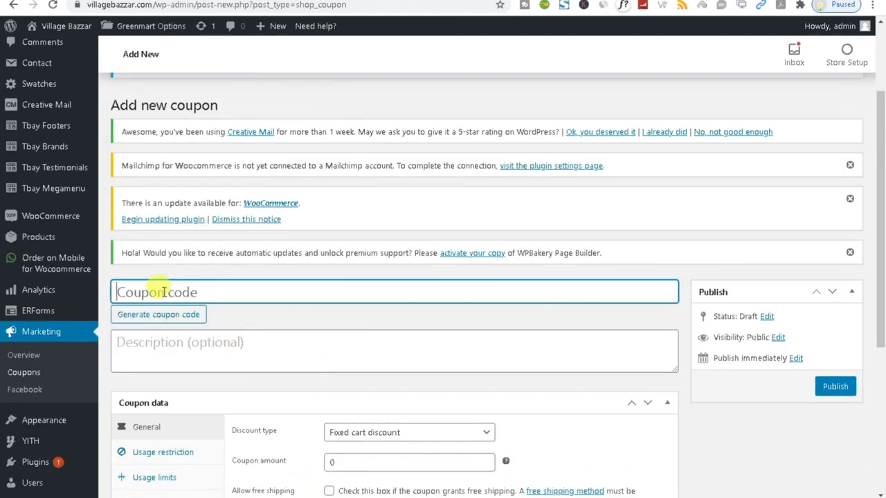
pyautogui.write('New20')
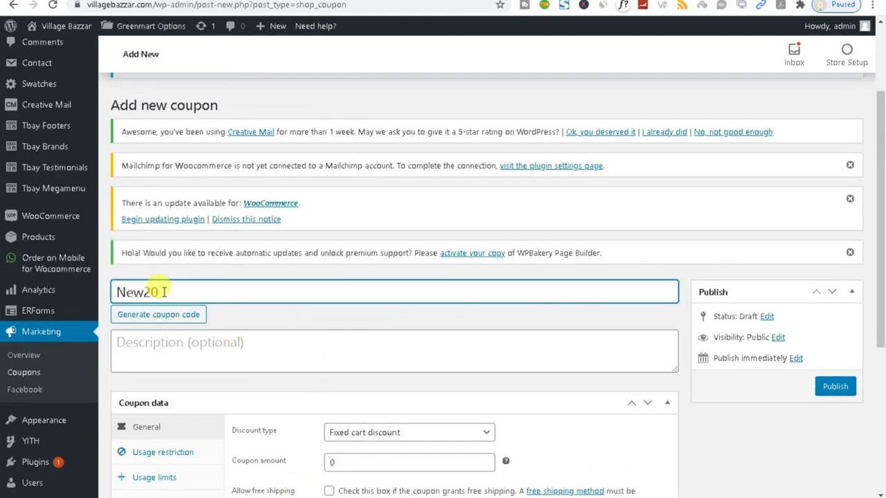
pyautogui.write('21')
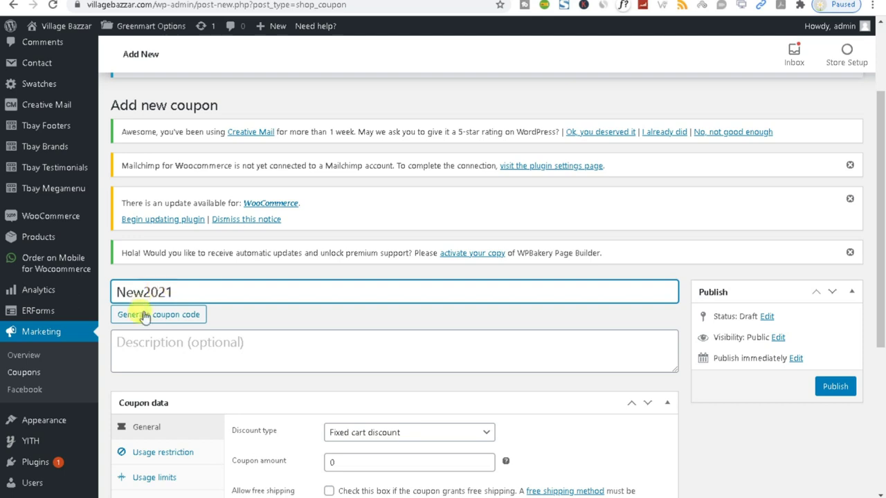
# - Describe the coupon as "best on new year" and keep its discount type as Fixed cart discount
pyautogui.click(168, 349)
pyautogui.scroll(-1, 168, 350)
pyautogui.scroll(-1, 167, 349)
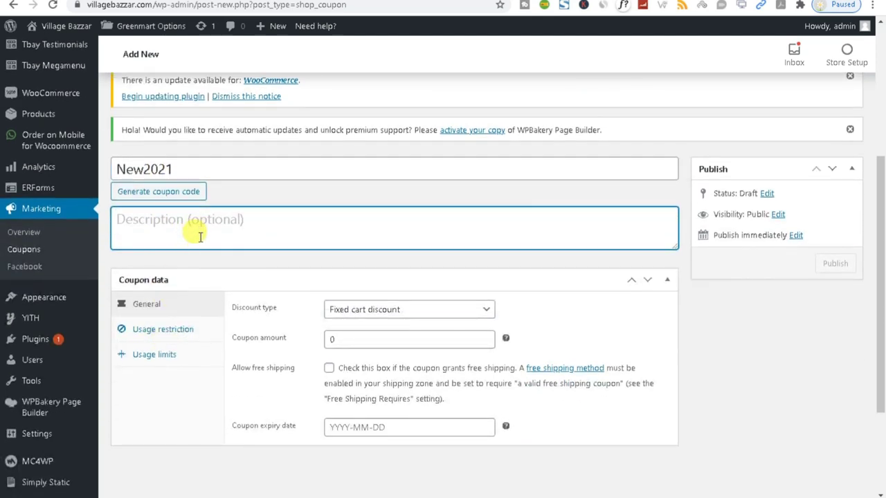
pyautogui.write('best on new year')
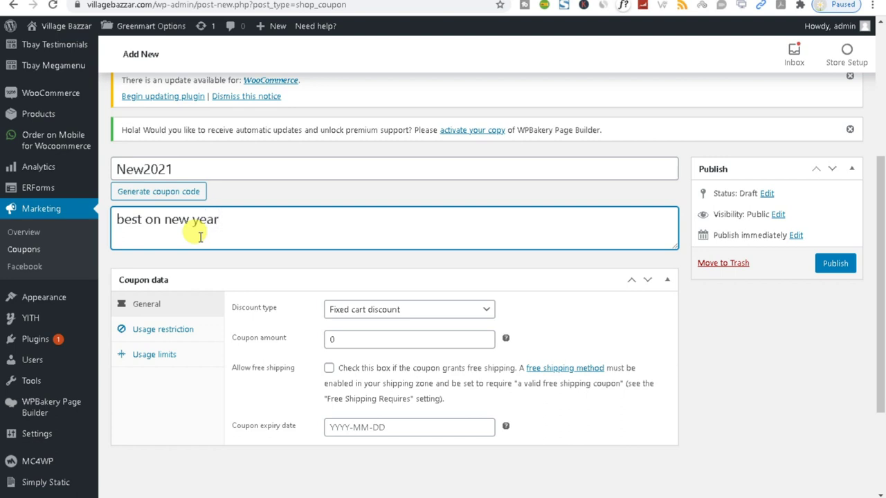
pyautogui.click(395, 311)
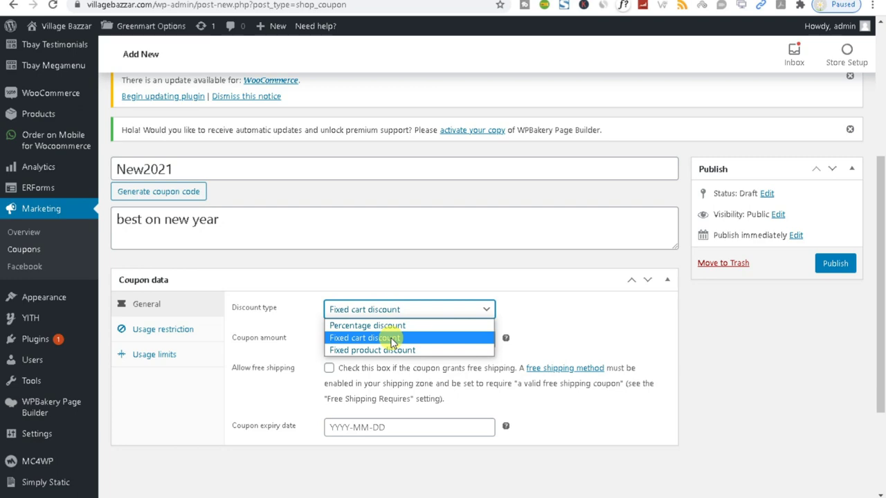
pyautogui.click(391, 338)
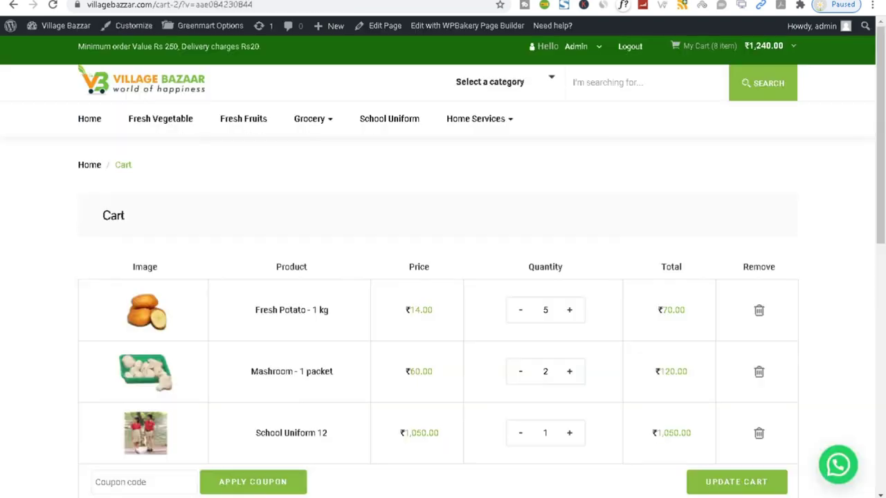
# - Compare the Flat rate and Free shipping options in the storefront's cart totals and leave Free shipping selected
pyautogui.scroll(-6, 683, 322)
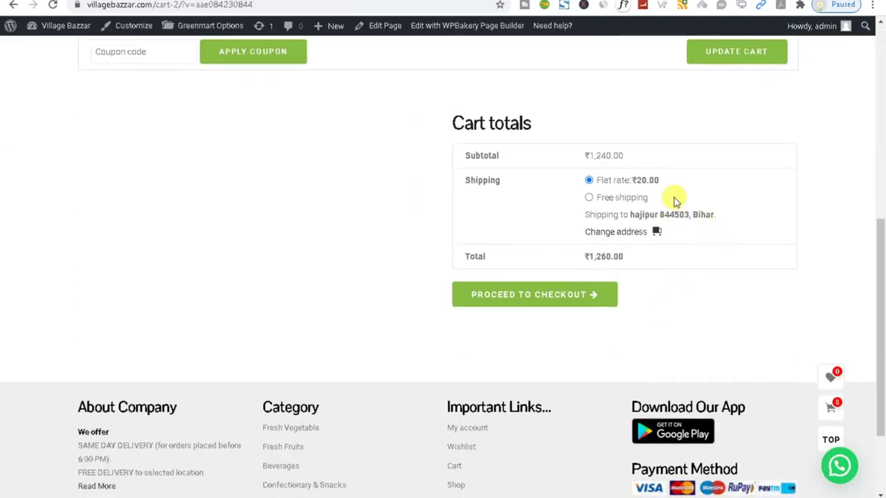
pyautogui.moveTo(670, 180); pyautogui.dragTo(257, 211)
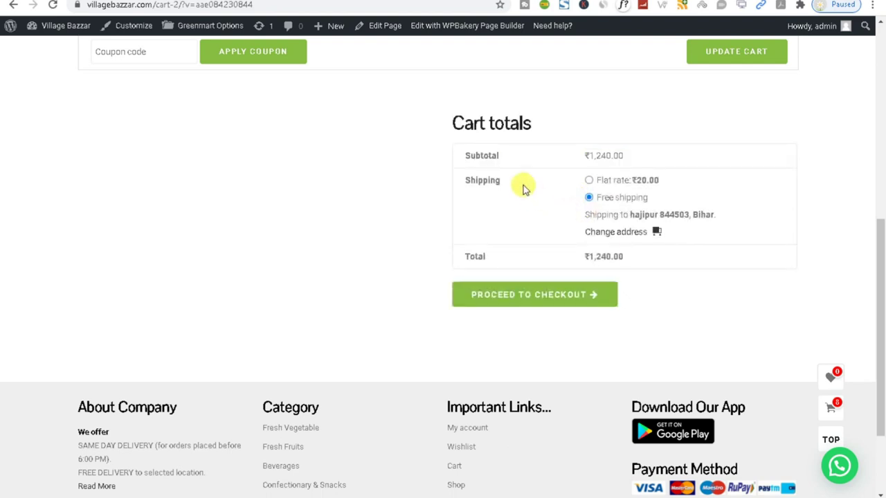
pyautogui.moveTo(658, 198); pyautogui.dragTo(563, 205)
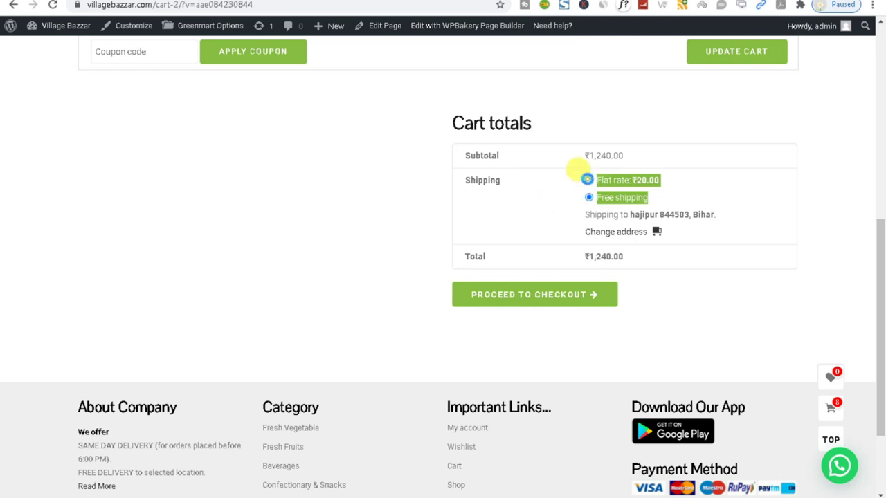
pyautogui.click(588, 180)
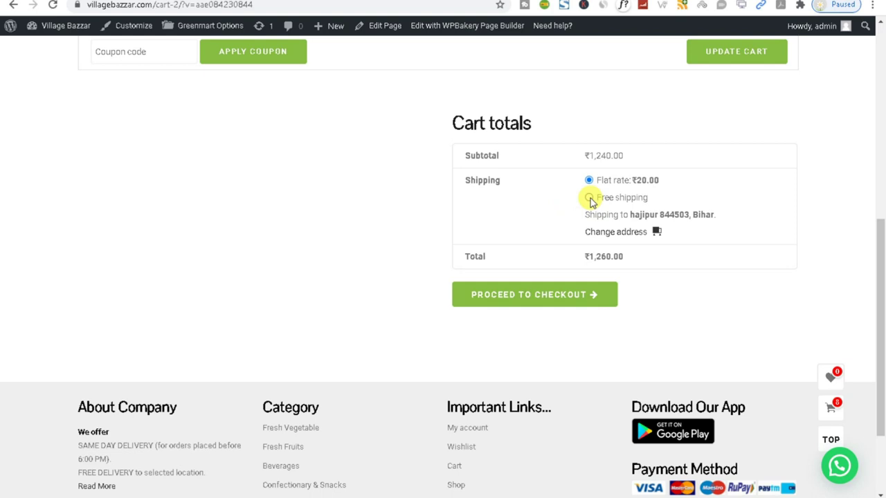
pyautogui.click(588, 198)
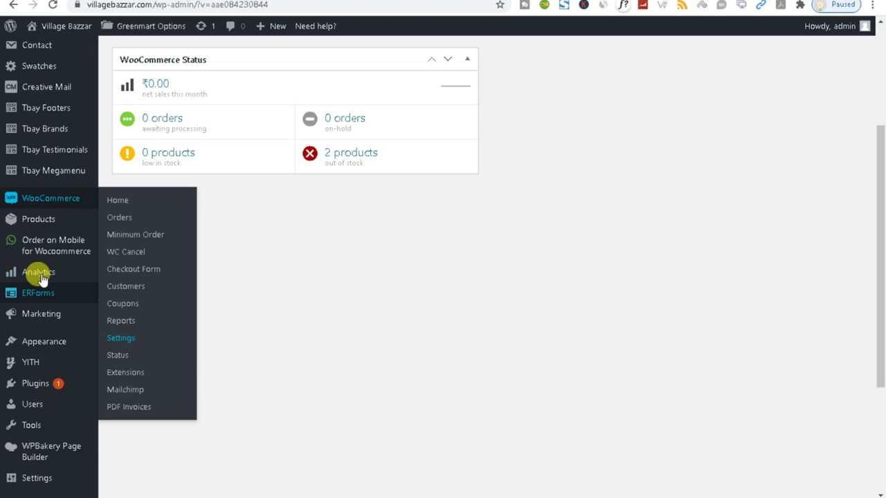
# - Open the WooCommerce settings from the WordPress admin in a separate browser tab
pyautogui.rightClick(124, 339)
pyautogui.click(158, 345)
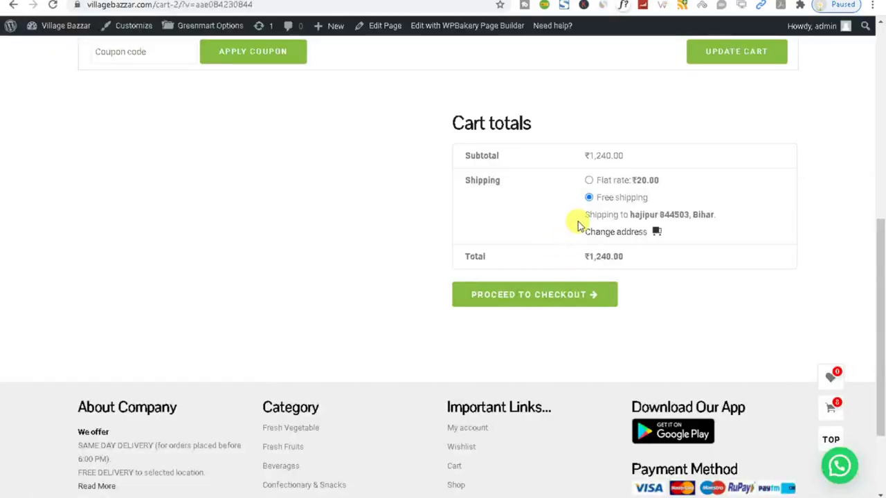
# - Examine the shipping address and postcode in the cart totals and the coupon code field of the cart
pyautogui.moveTo(583, 212); pyautogui.dragTo(730, 240)
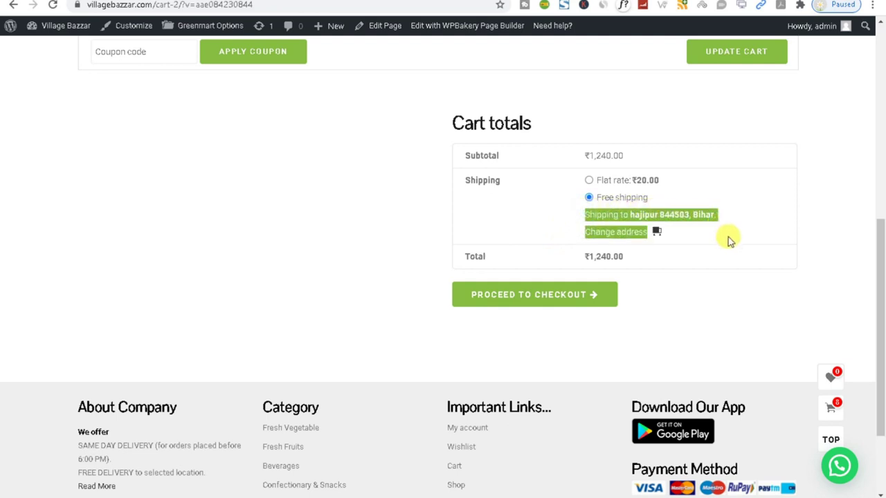
pyautogui.doubleClick(676, 215)
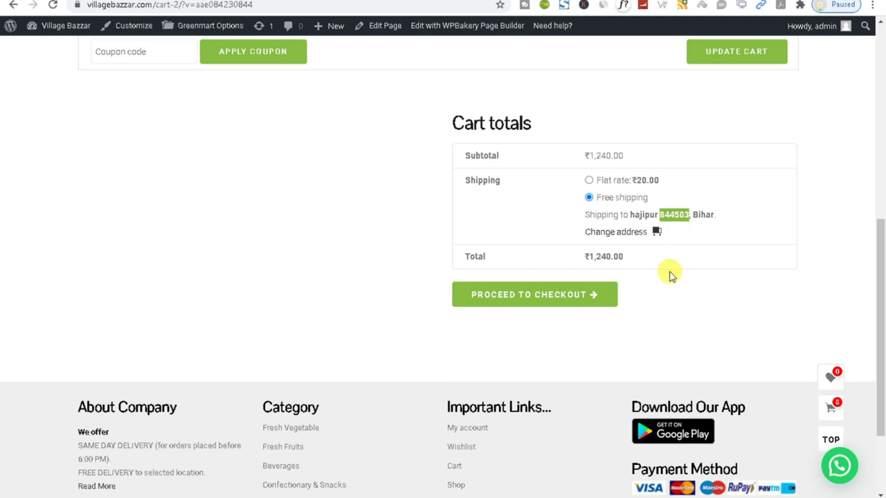
pyautogui.rightClick(672, 215)
pyautogui.click(683, 224)
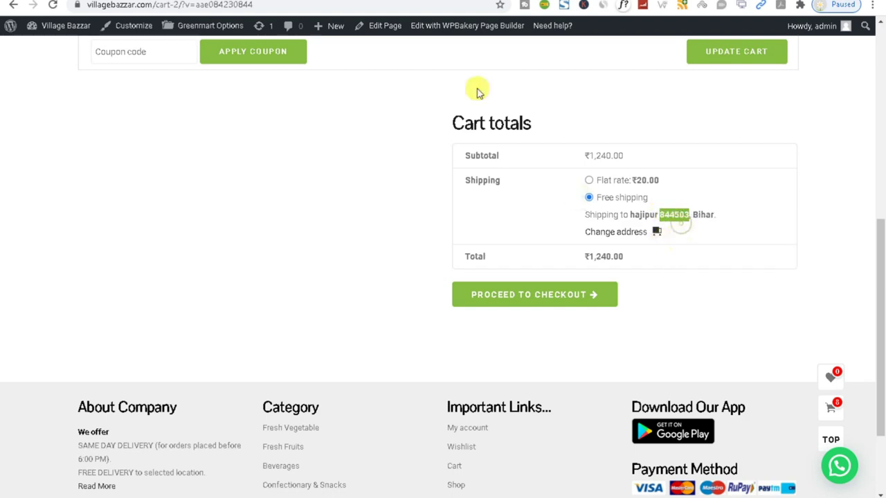
pyautogui.scroll(3, 492, 300)
pyautogui.scroll(-3, 488, 333)
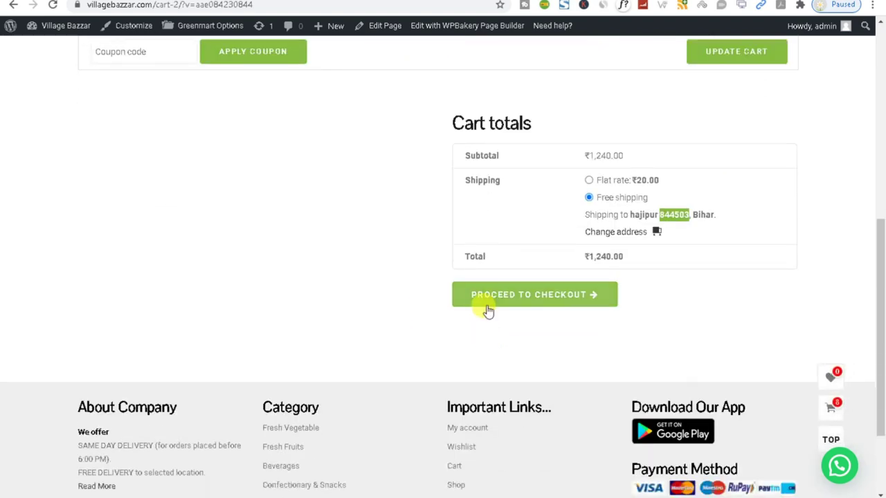
pyautogui.scroll(2, 486, 312)
pyautogui.scroll(1, 403, 413)
pyautogui.scroll(-4, 504, 256)
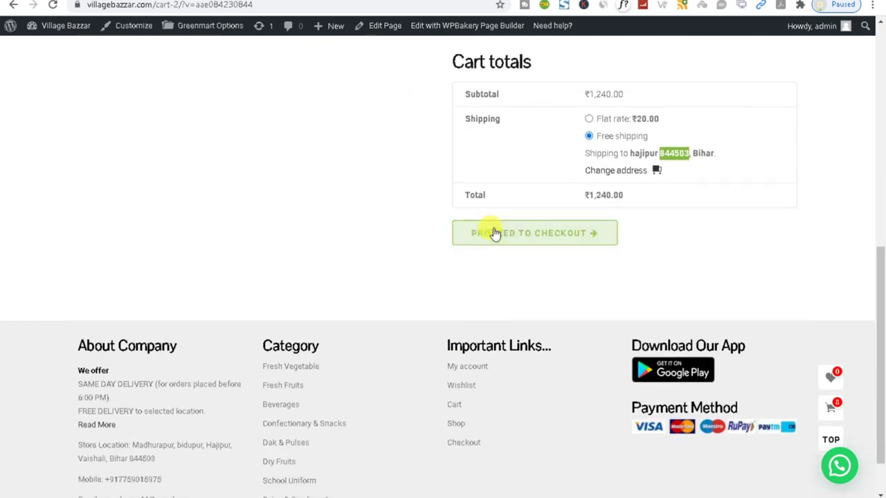
pyautogui.scroll(1, 106, 222)
pyautogui.scroll(2, 105, 221)
pyautogui.click(118, 174)
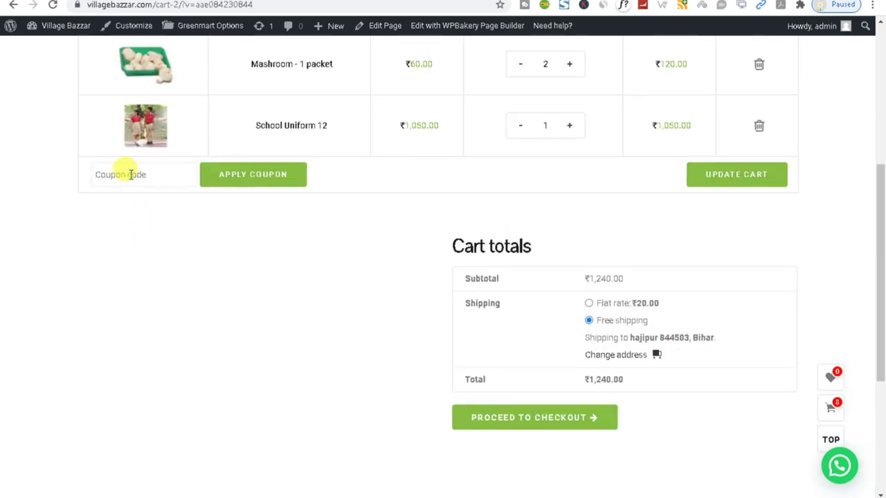
pyautogui.click(477, 418)
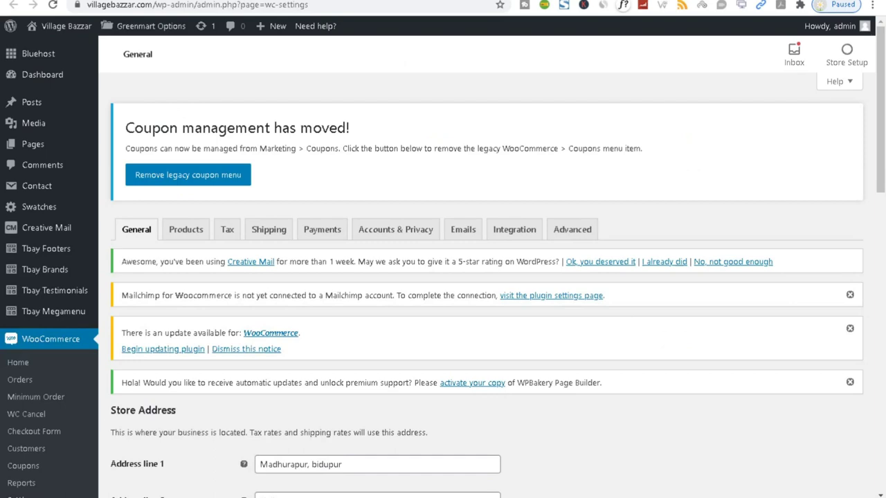
# - Look over the store's general WooCommerce settings and open the Shipping settings
pyautogui.scroll(-4, 339, 358)
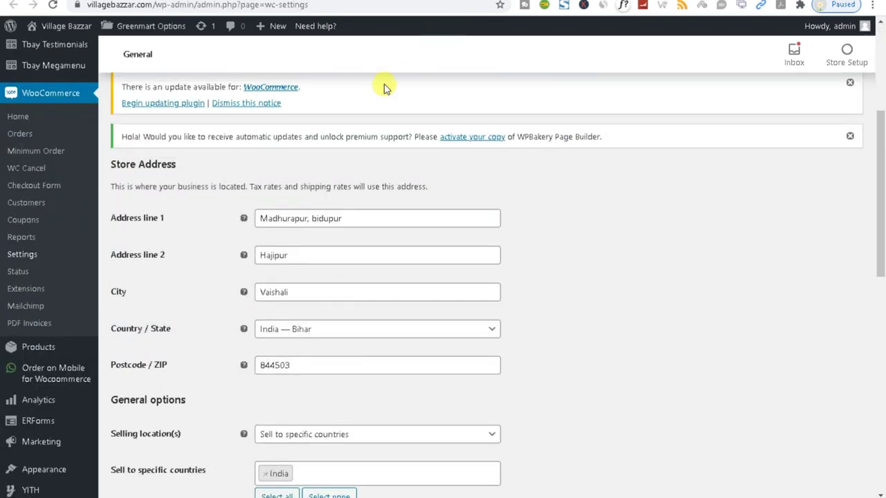
pyautogui.scroll(3, 308, 176)
pyautogui.click(269, 171)
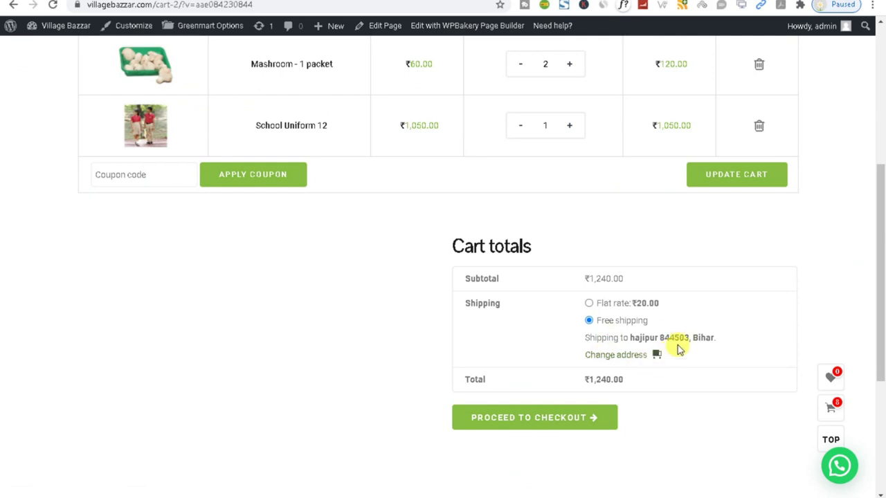
# - Check the cart's shipping options and the draft coupon, and open the Bihar shipping zone for editing
pyautogui.moveTo(665, 322); pyautogui.dragTo(559, 329)
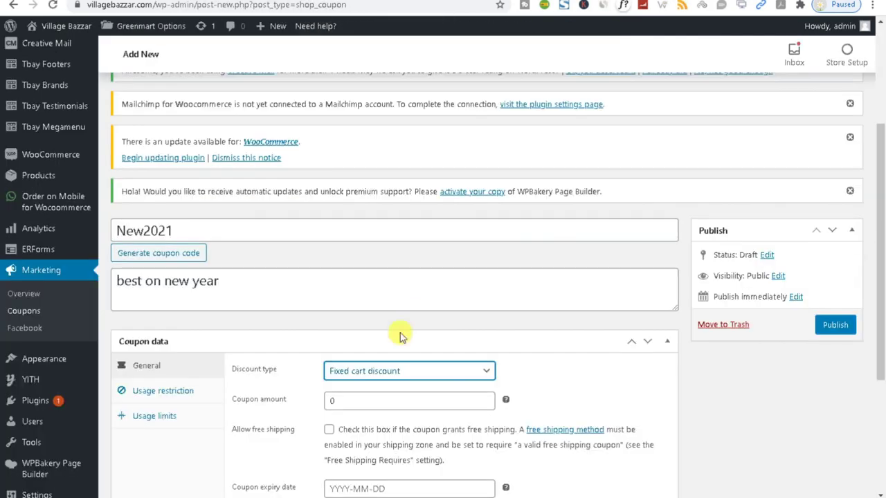
pyautogui.scroll(-5, 400, 335)
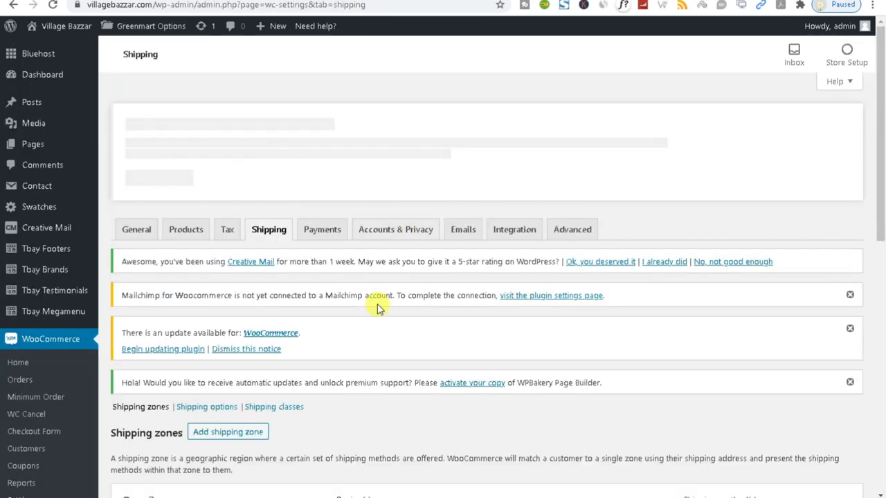
pyautogui.scroll(-5, 365, 323)
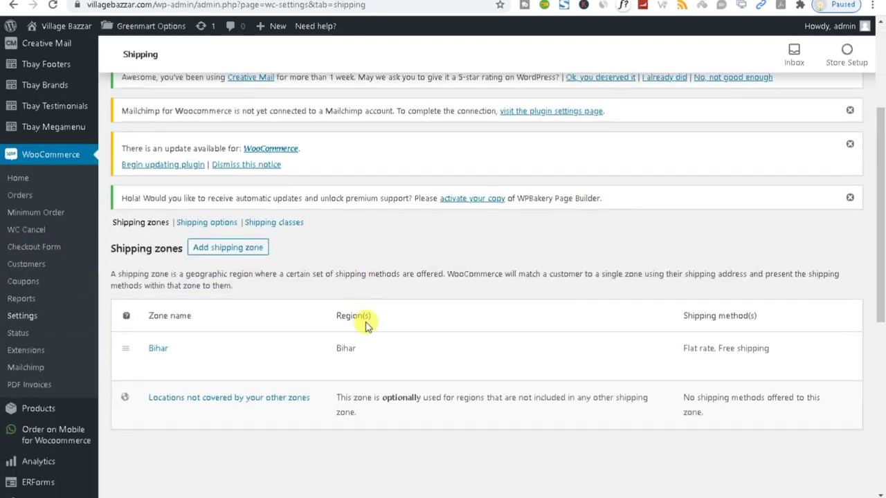
pyautogui.click(156, 181)
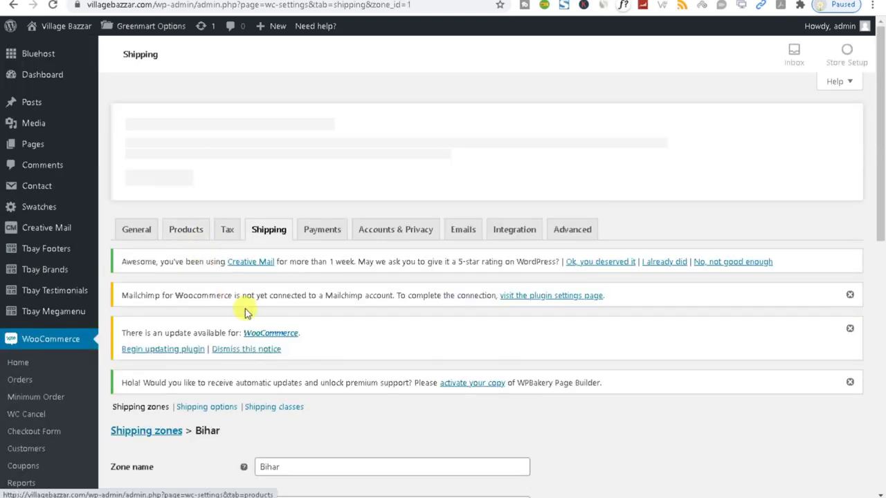
# - Delete the Free shipping method from the Bihar zone and save the changes
pyautogui.scroll(-4, 243, 311)
pyautogui.doubleClick(297, 222)
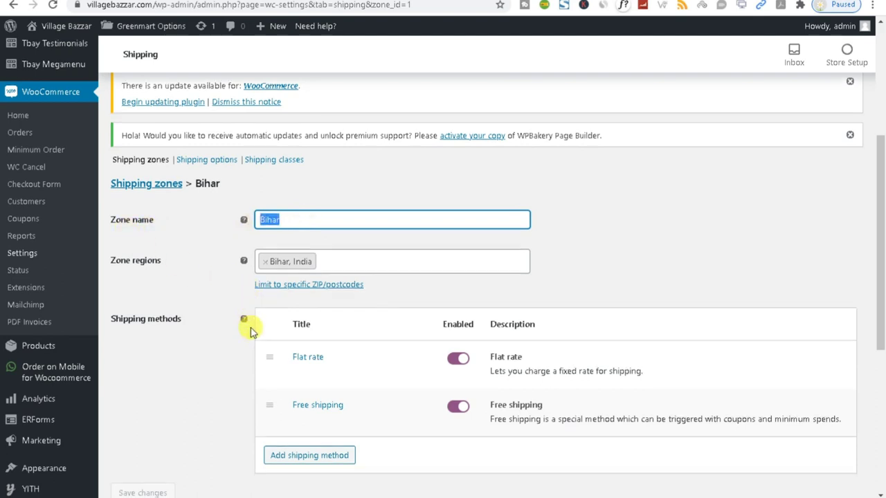
pyautogui.scroll(-3, 253, 329)
pyautogui.click(324, 239)
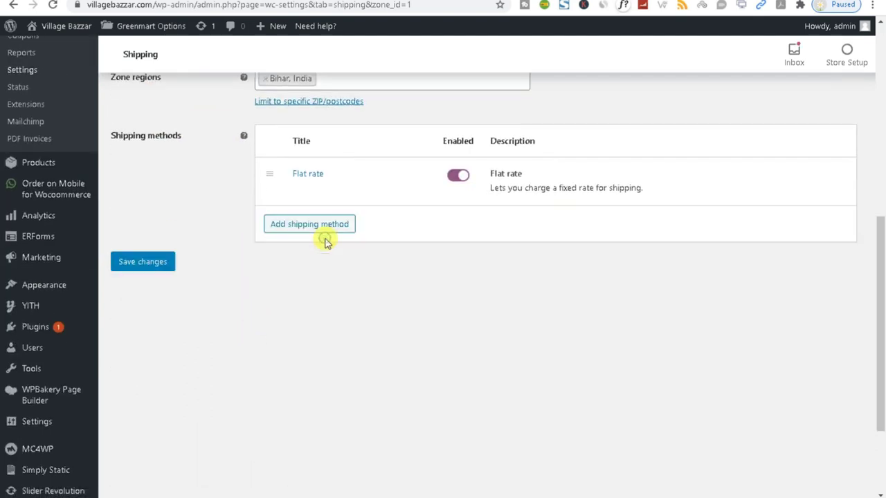
pyautogui.click(136, 266)
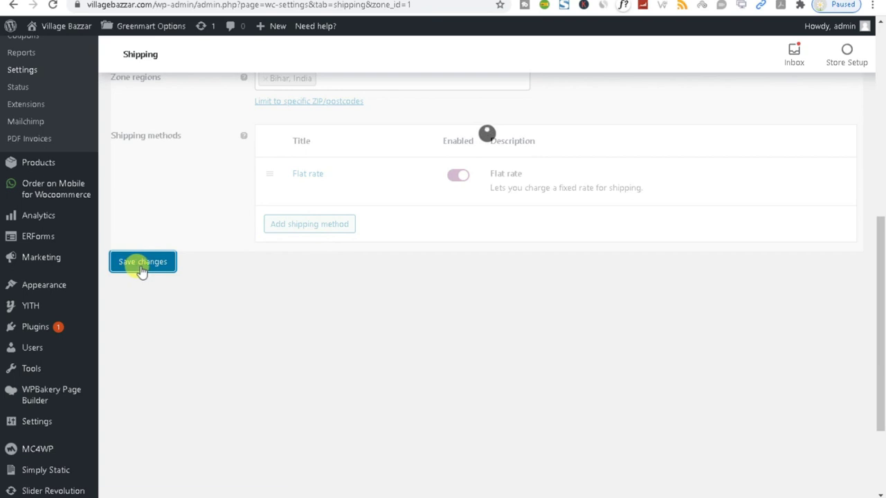
# - Reload the store's cart page and check the shipping options in the cart totals
pyautogui.hotkey('ctrl', 'Tab')
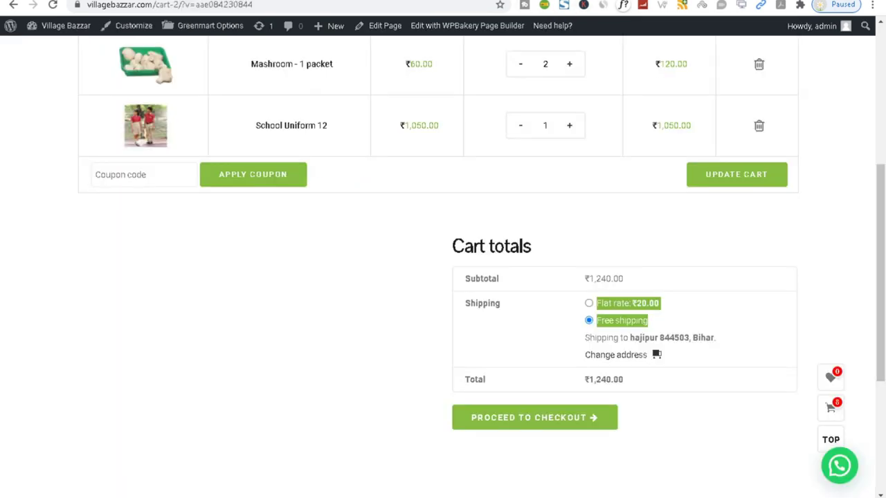
pyautogui.click(51, 5)
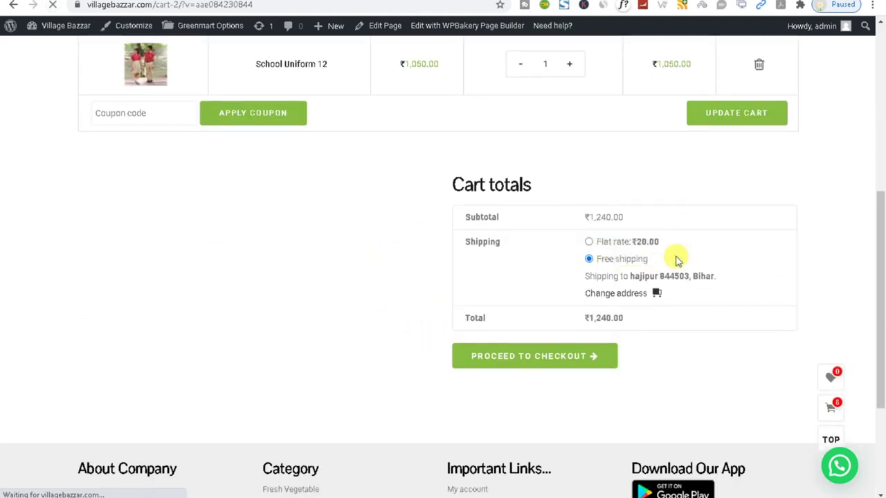
pyautogui.moveTo(672, 257); pyautogui.dragTo(320, 263)
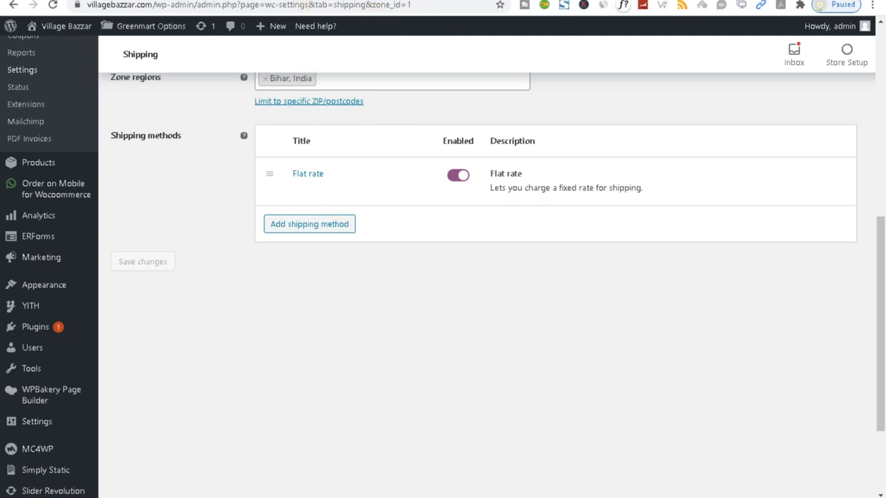
# - Return to the draft coupon, keep Fixed cart discount as the discount type and set the coupon amount to 100
pyautogui.click(332, 0)
pyautogui.doubleClick(345, 191)
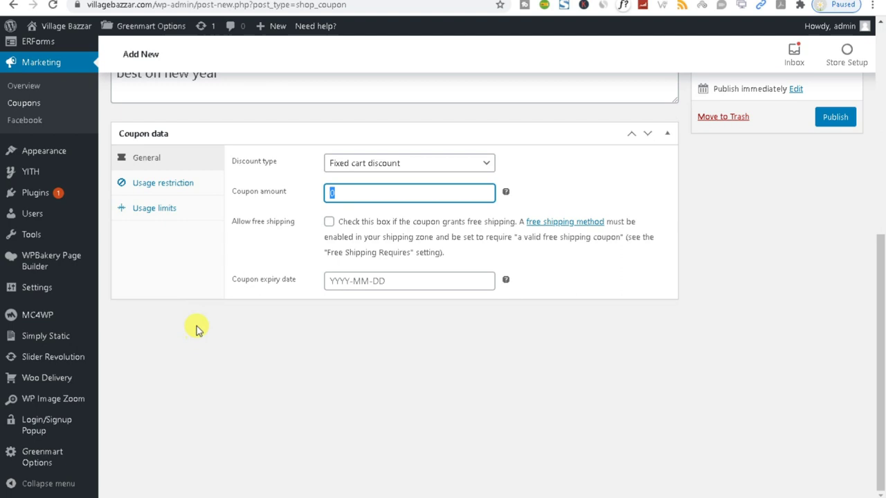
pyautogui.click(376, 163)
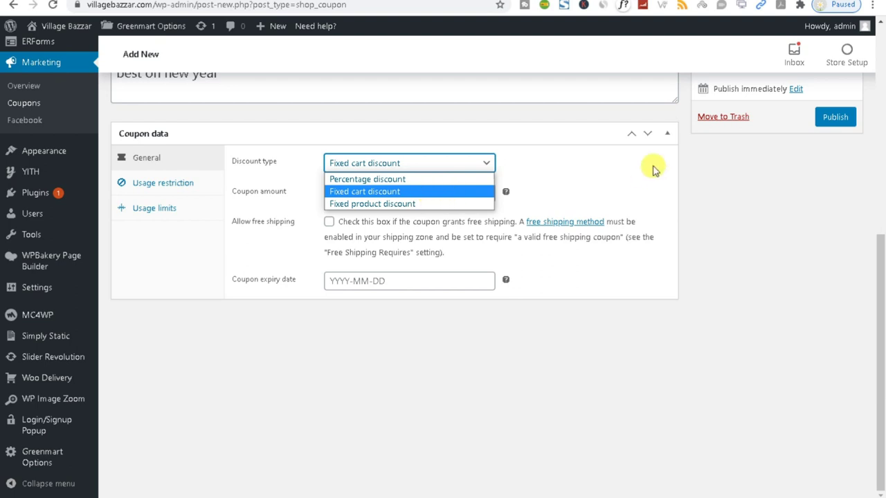
pyautogui.click(602, 169)
pyautogui.doubleClick(357, 192)
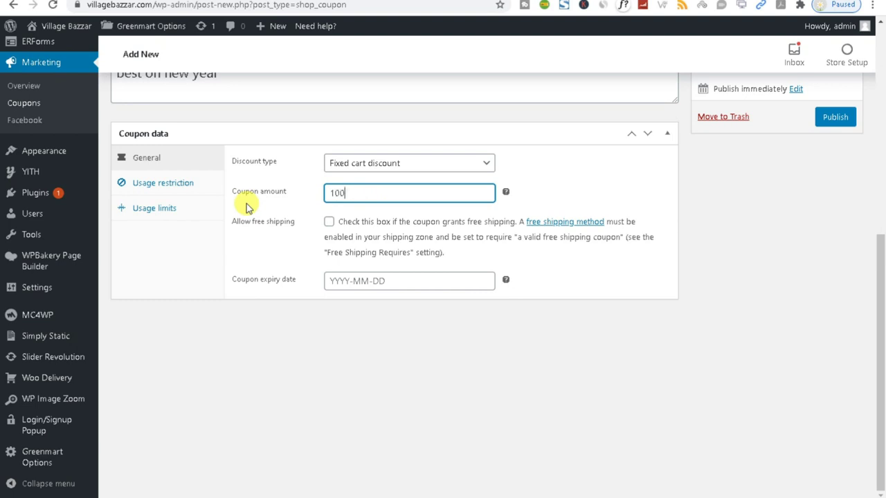
pyautogui.click(253, 255)
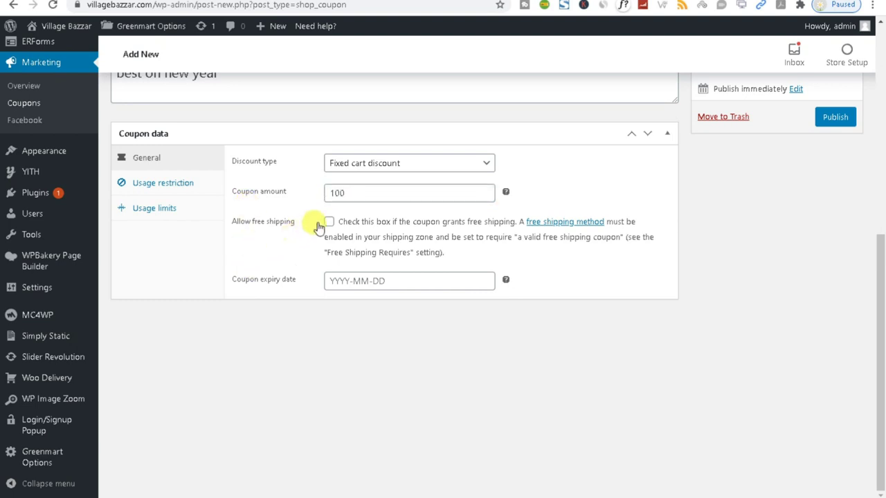
# - Enable Allow free shipping for the coupon
pyautogui.click(328, 222)
pyautogui.moveTo(231, 223); pyautogui.dragTo(292, 229)
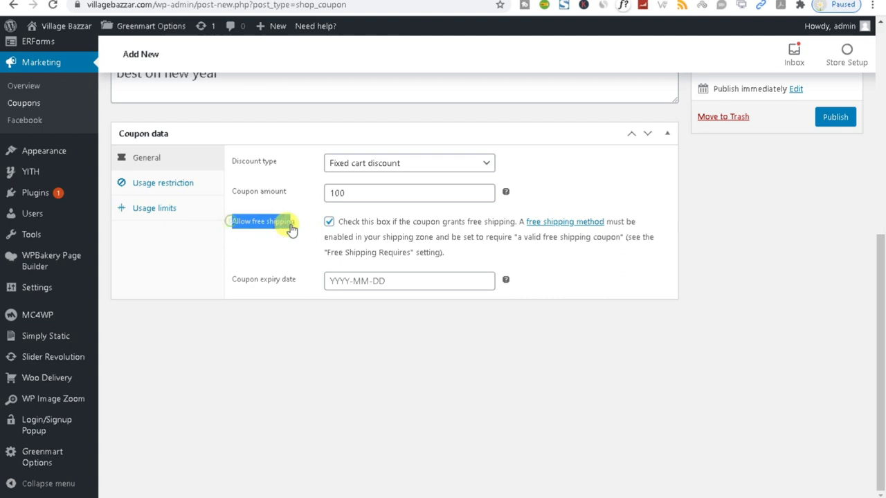
pyautogui.click(238, 253)
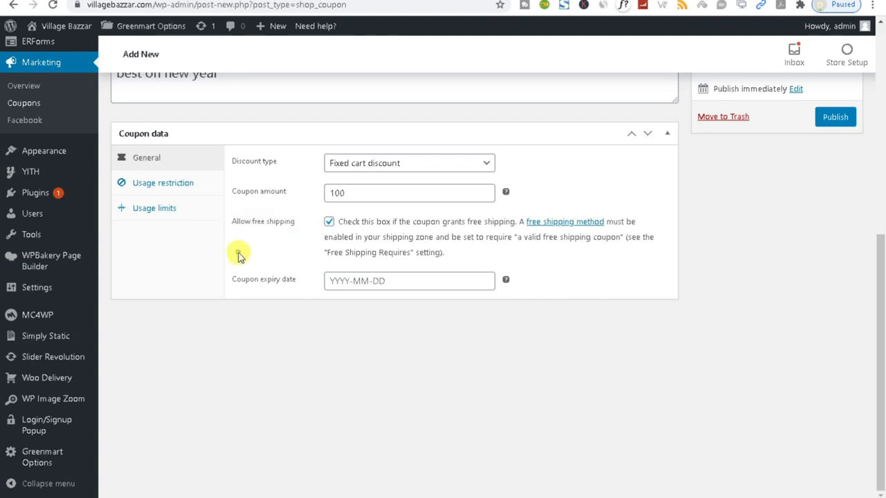
pyautogui.moveTo(220, 221); pyautogui.dragTo(322, 227)
pyautogui.click(283, 249)
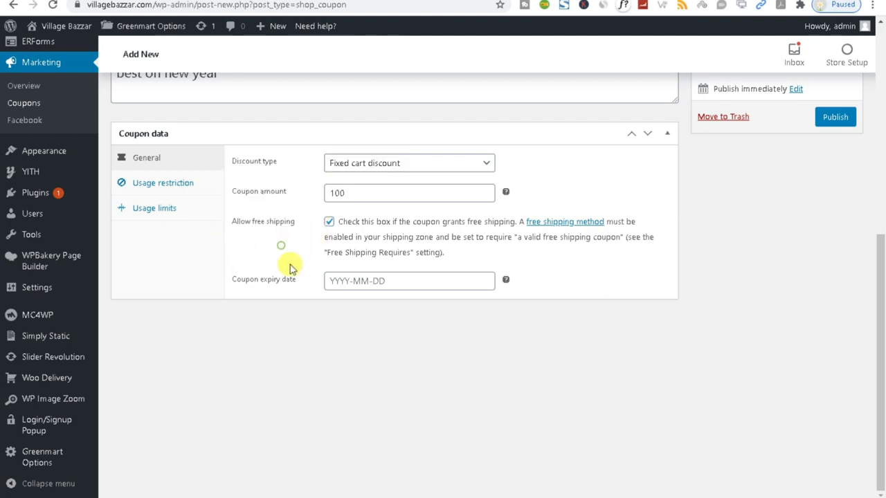
# - Set the coupon expiry date to 2021-01-31
pyautogui.click(351, 281)
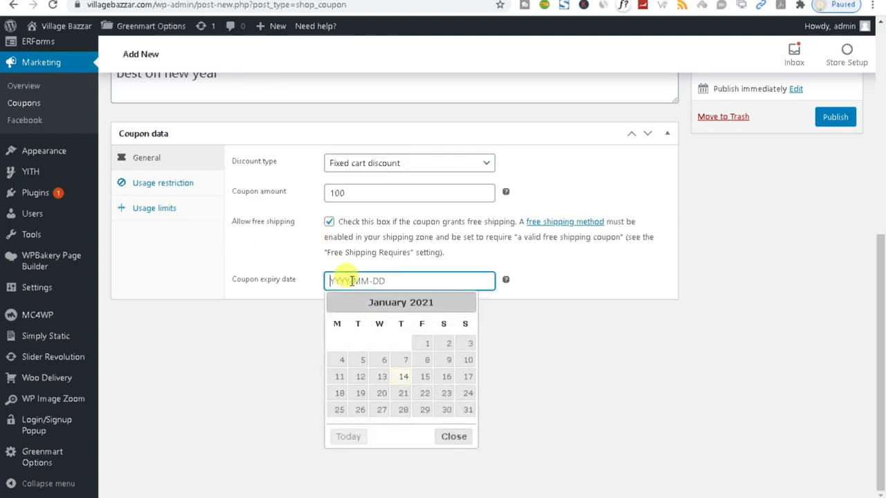
pyautogui.click(402, 378)
pyautogui.click(331, 280)
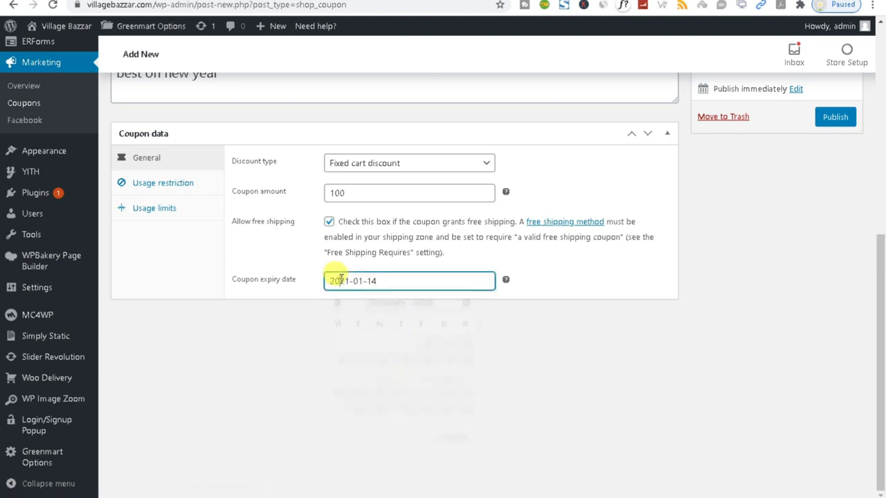
pyautogui.click(468, 410)
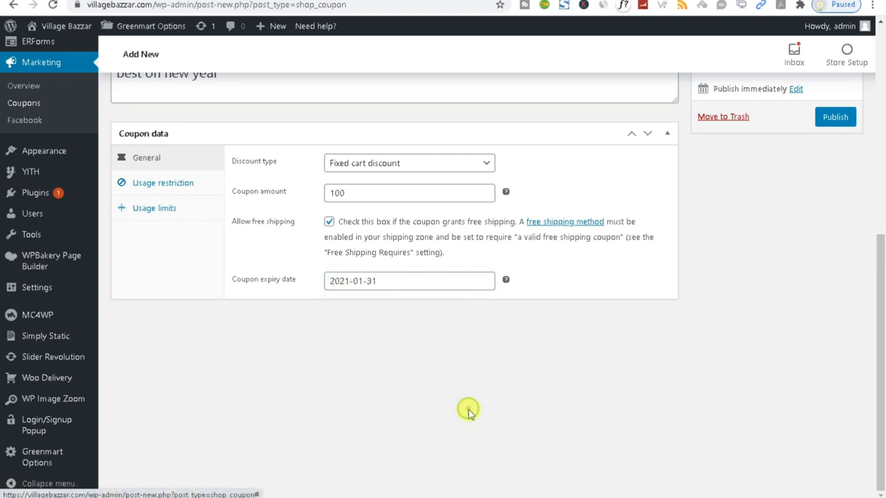
pyautogui.click(395, 279)
pyautogui.click(287, 322)
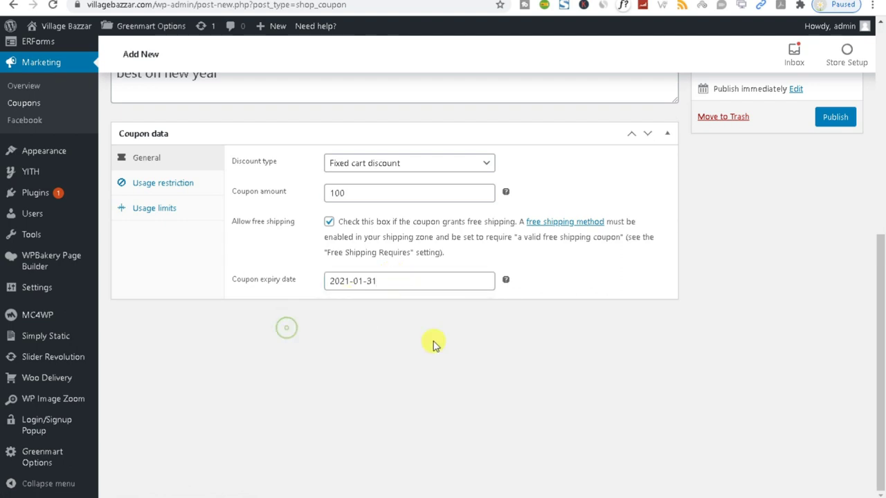
# - Copy the coupon code New2021 and publish the coupon
pyautogui.scroll(3, 623, 282)
pyautogui.tripleClick(242, 263)
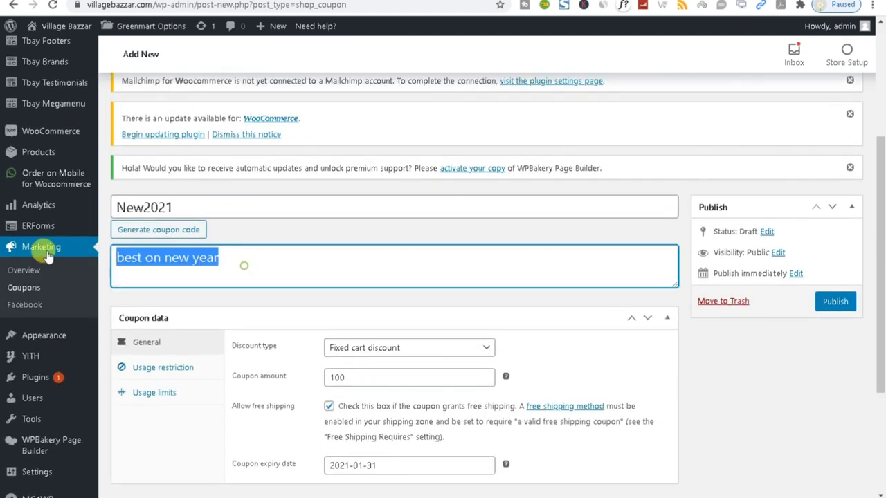
pyautogui.doubleClick(182, 208)
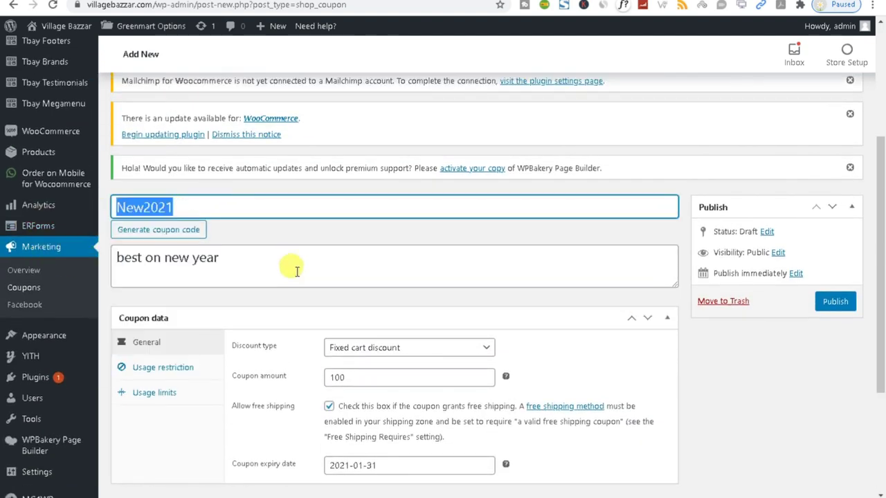
pyautogui.rightClick(137, 202)
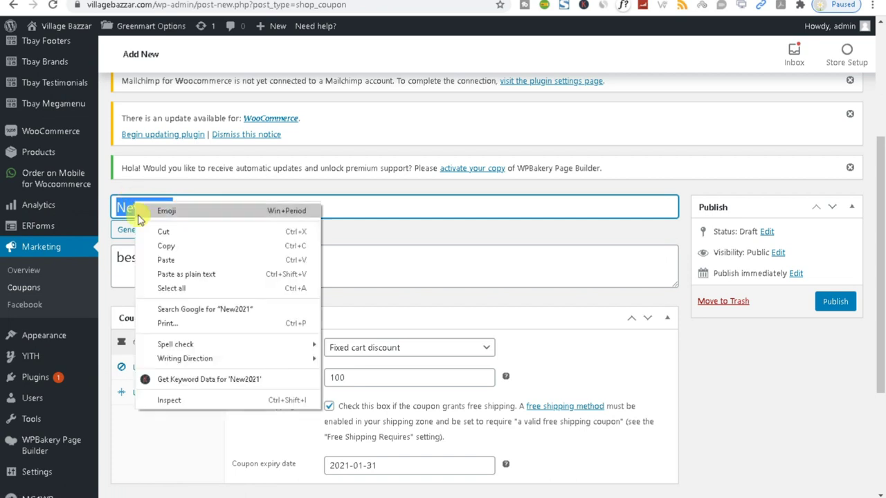
pyautogui.click(170, 252)
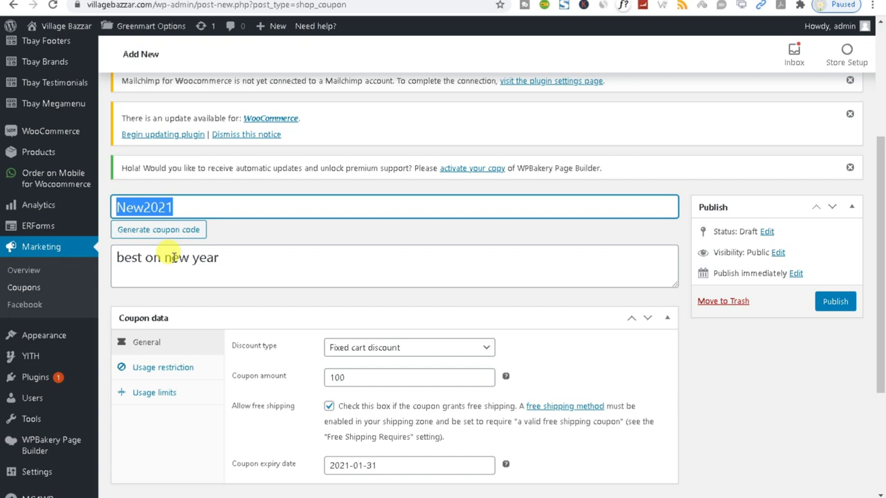
pyautogui.click(828, 304)
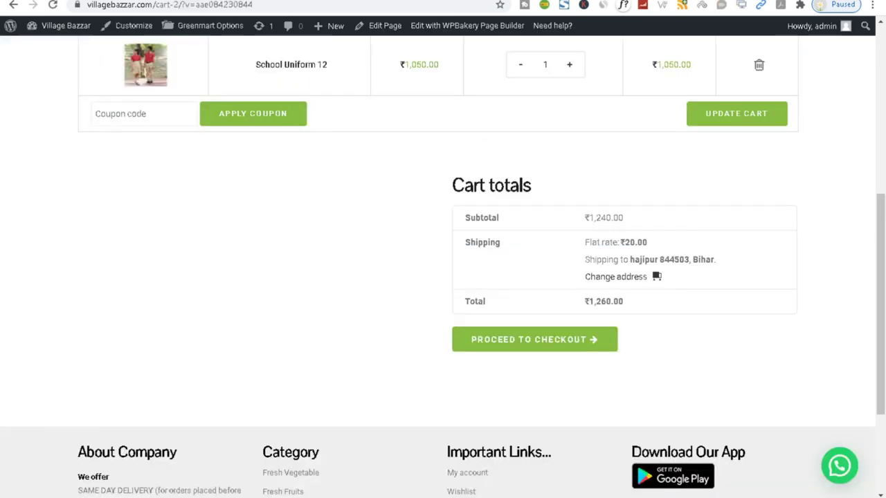
# - Read the minimum order and delivery charge notice in the cart page's header and check the published coupon
pyautogui.scroll(5, 830, 232)
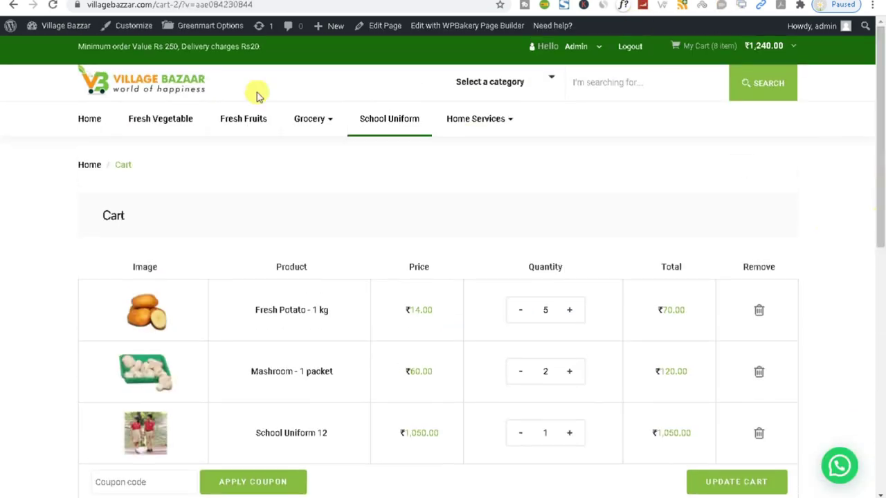
pyautogui.moveTo(275, 45); pyautogui.dragTo(63, 56)
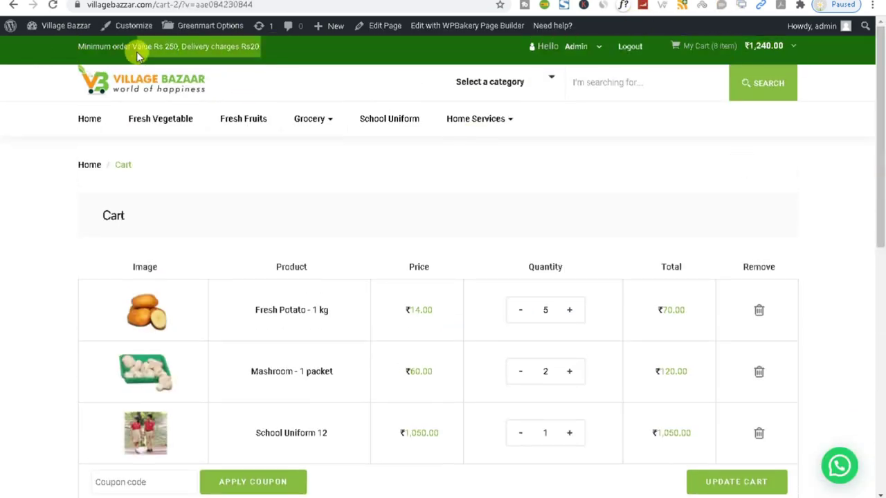
pyautogui.click(239, 46)
pyautogui.tripleClick(238, 46)
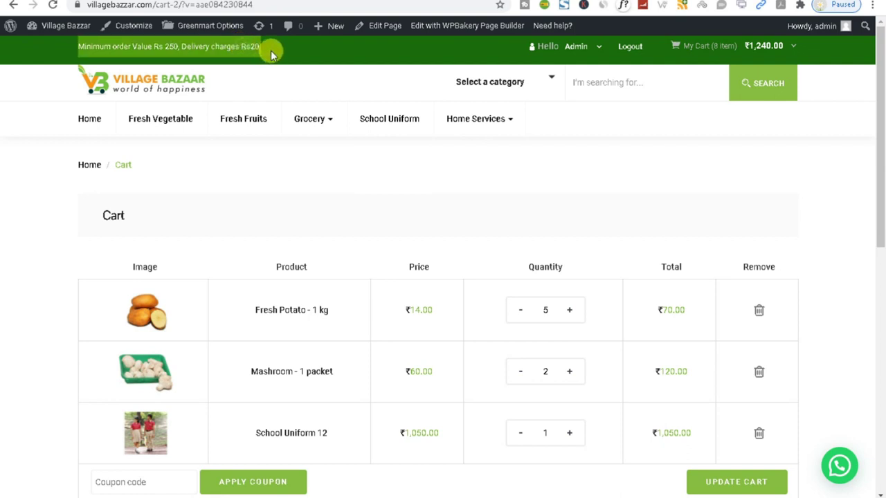
pyautogui.doubleClick(224, 47)
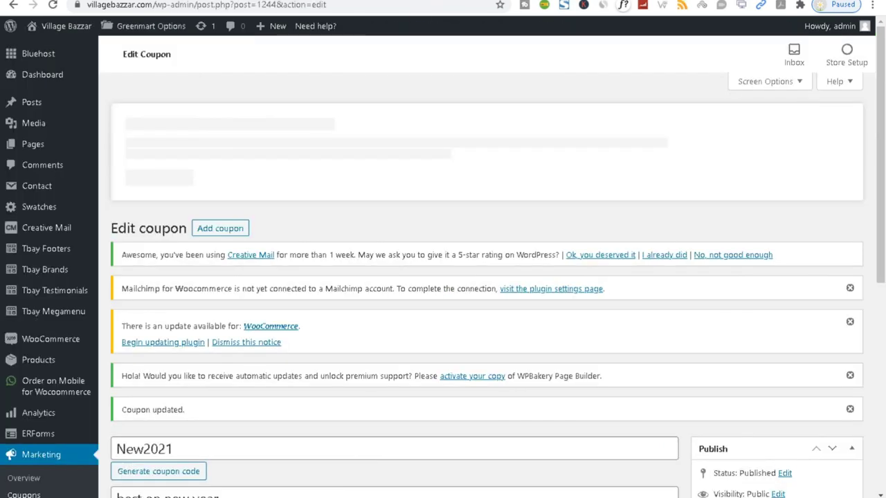
pyautogui.scroll(-4, 561, 335)
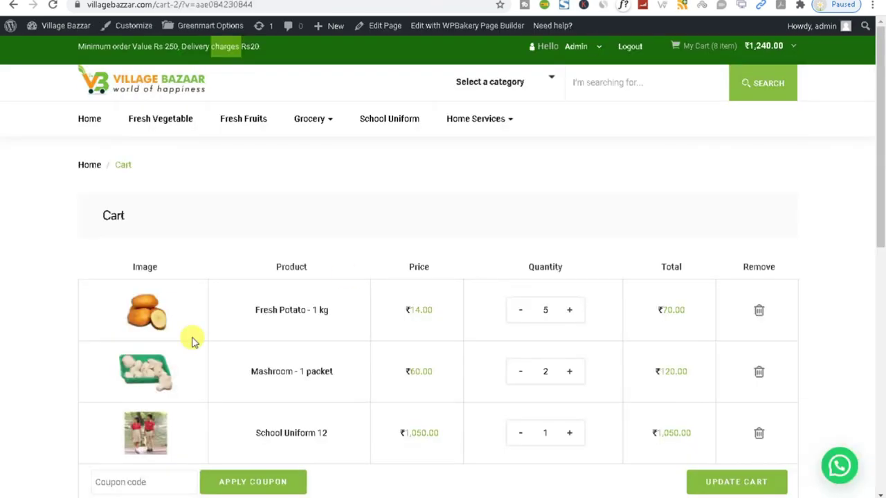
# - Paste the coupon code New2021 into the cart's coupon field, check the subtotal and total, and apply the coupon
pyautogui.scroll(-3, 166, 352)
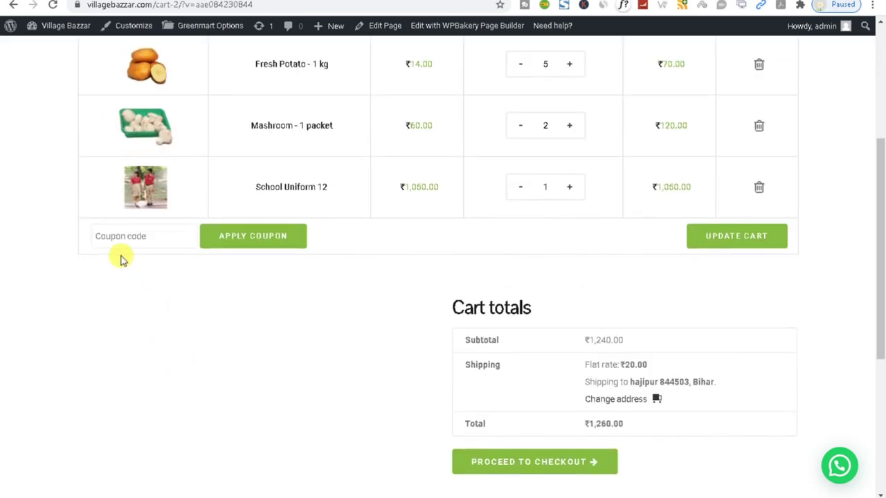
pyautogui.click(114, 239)
pyautogui.rightClick(114, 239)
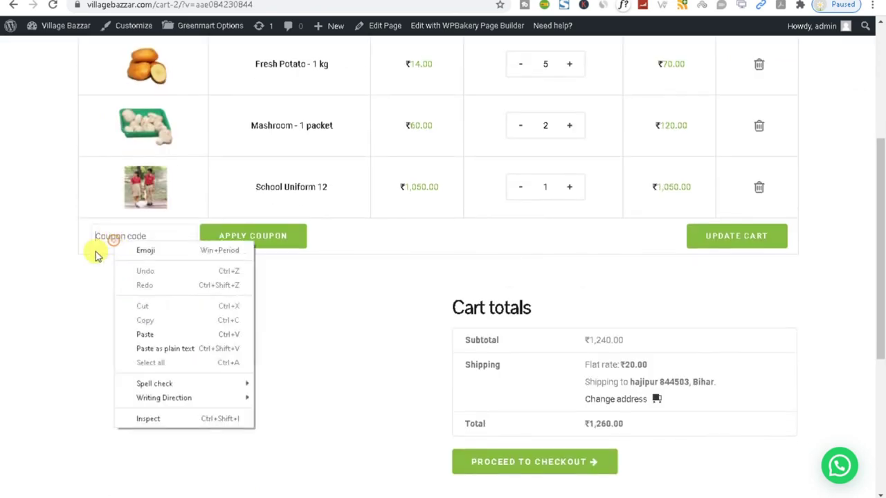
pyautogui.click(144, 337)
pyautogui.moveTo(628, 340); pyautogui.dragTo(331, 411)
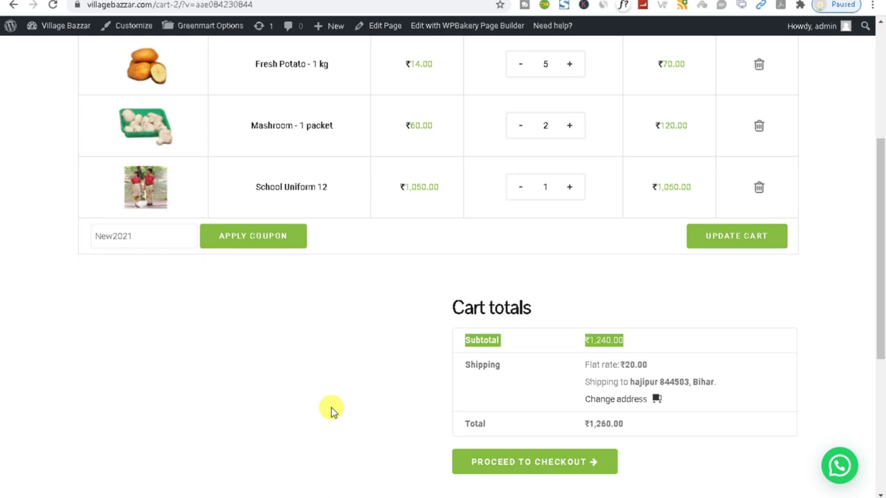
pyautogui.moveTo(626, 424); pyautogui.dragTo(543, 439)
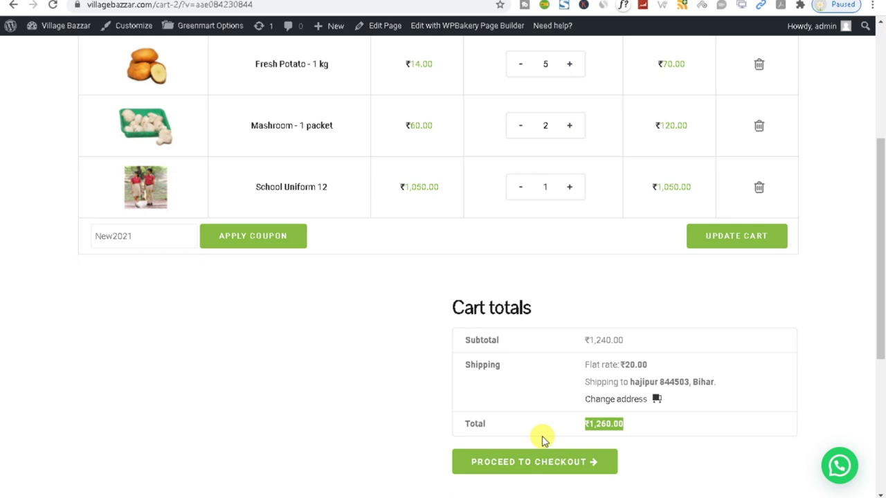
pyautogui.click(262, 241)
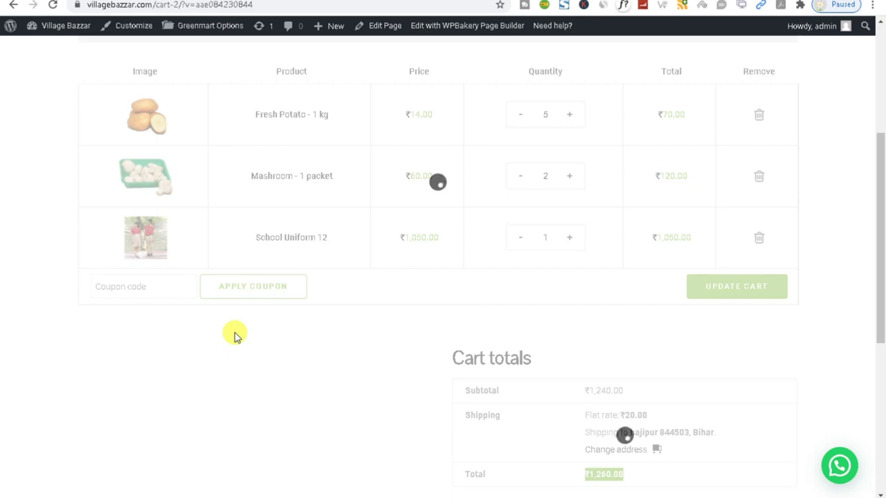
# - Examine the subtotal, coupon discount, flat rate shipping and total in the cart totals
pyautogui.scroll(-5, 348, 298)
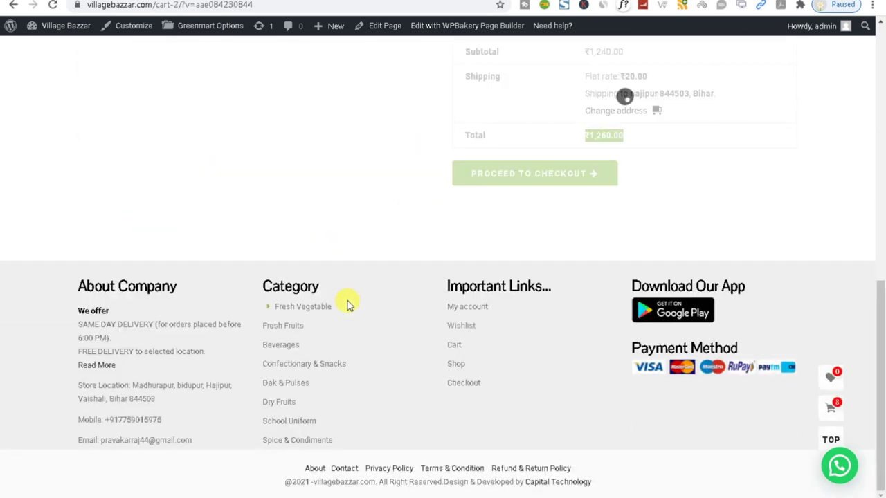
pyautogui.scroll(5, 348, 303)
pyautogui.scroll(-4, 348, 304)
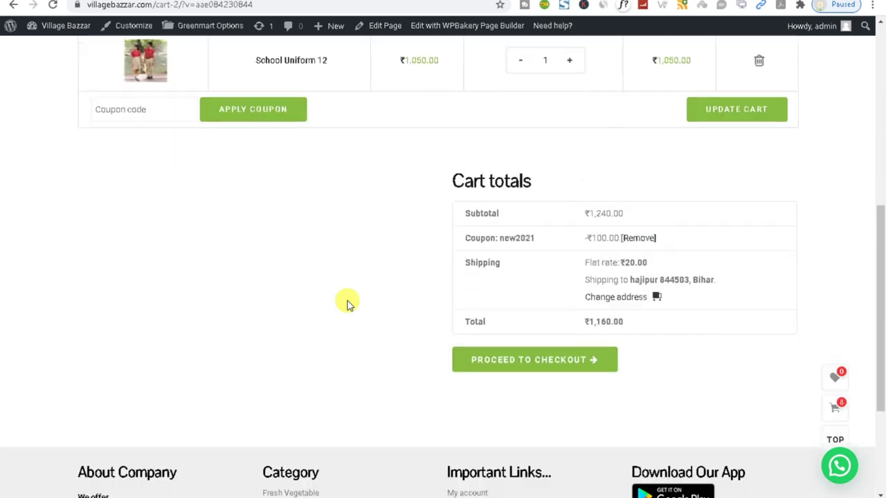
pyautogui.moveTo(636, 213); pyautogui.dragTo(548, 212)
pyautogui.click(472, 214)
pyautogui.doubleClick(473, 213)
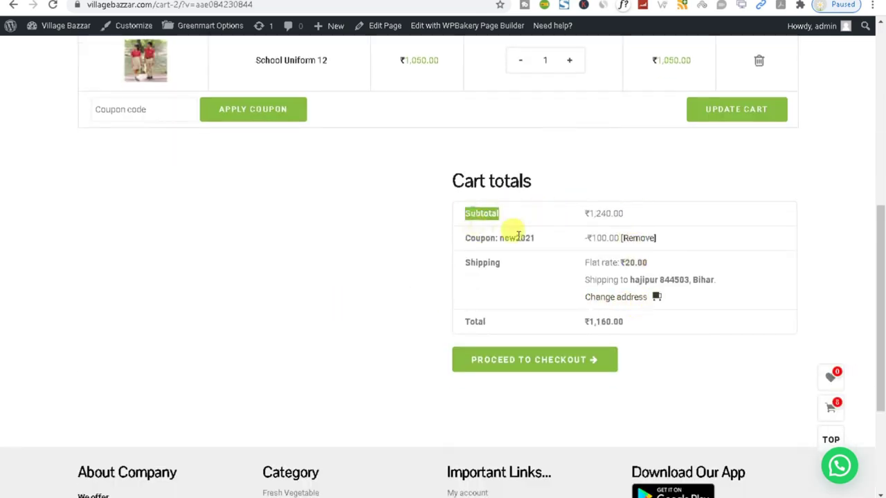
pyautogui.moveTo(663, 263); pyautogui.dragTo(558, 262)
pyautogui.moveTo(462, 238); pyautogui.dragTo(682, 242)
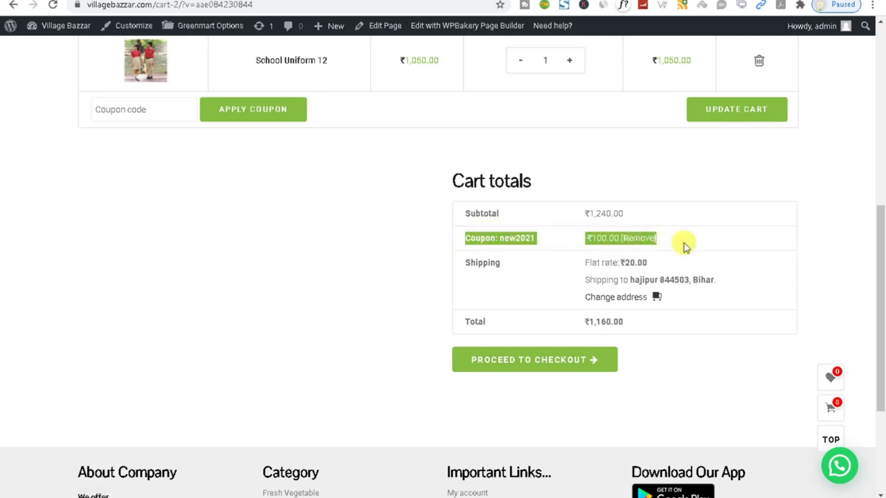
pyautogui.moveTo(629, 322); pyautogui.dragTo(388, 311)
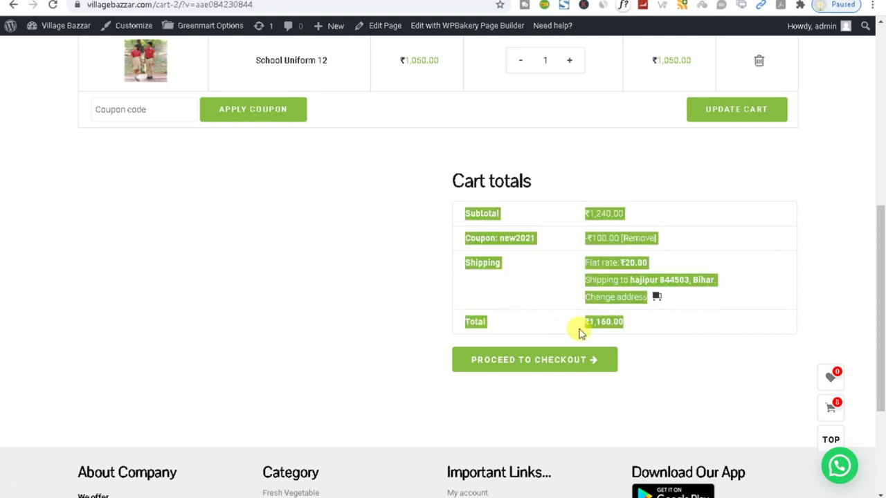
pyautogui.click(648, 355)
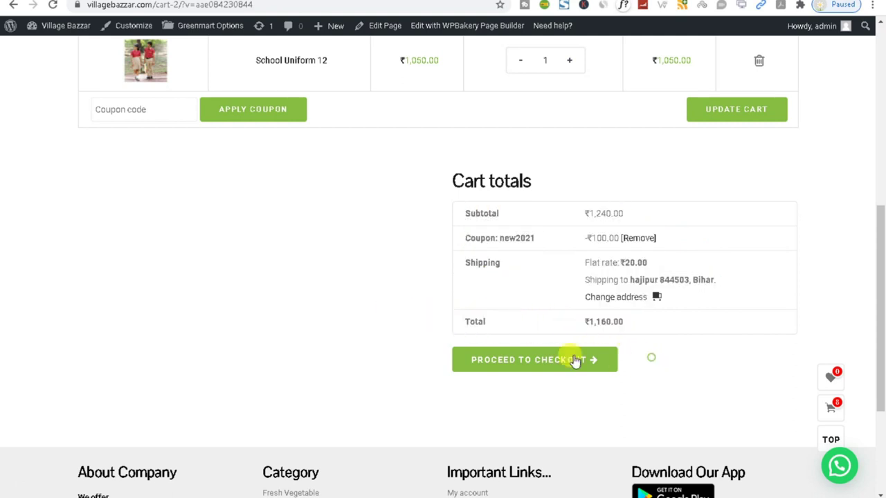
# - Proceed from the cart to checkout and review the usage restriction options of the New2021 coupon
pyautogui.click(573, 362)
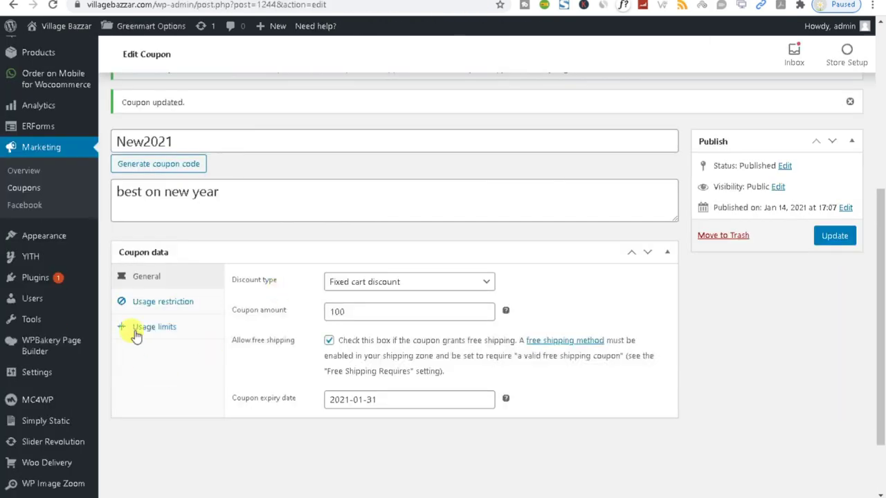
pyautogui.click(166, 311)
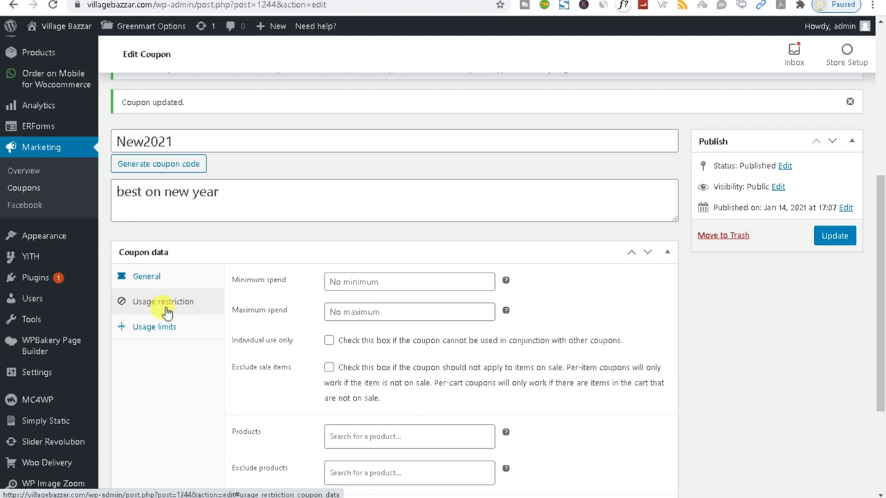
pyautogui.scroll(-2, 300, 397)
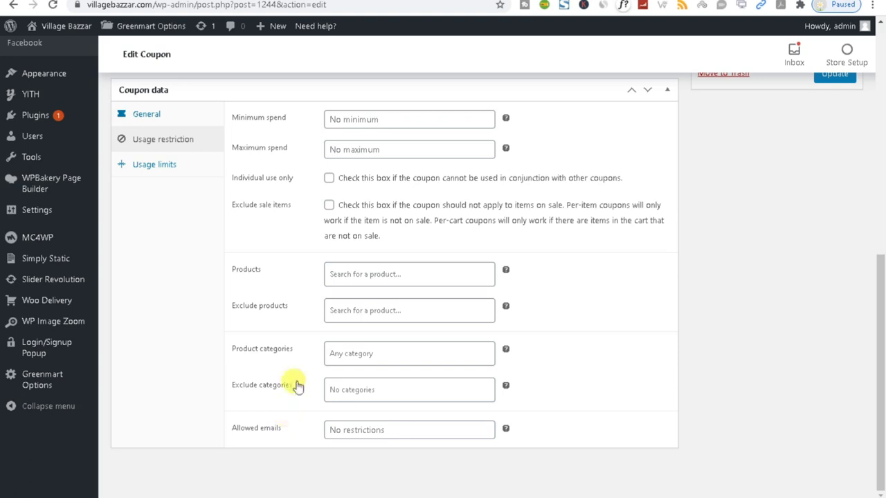
pyautogui.scroll(1, 324, 275)
# - Set the coupon's minimum spend to 1000 and maximum spend to 5000, and enable individual use only
pyautogui.click(337, 181)
pyautogui.click(347, 210)
pyautogui.click(344, 180)
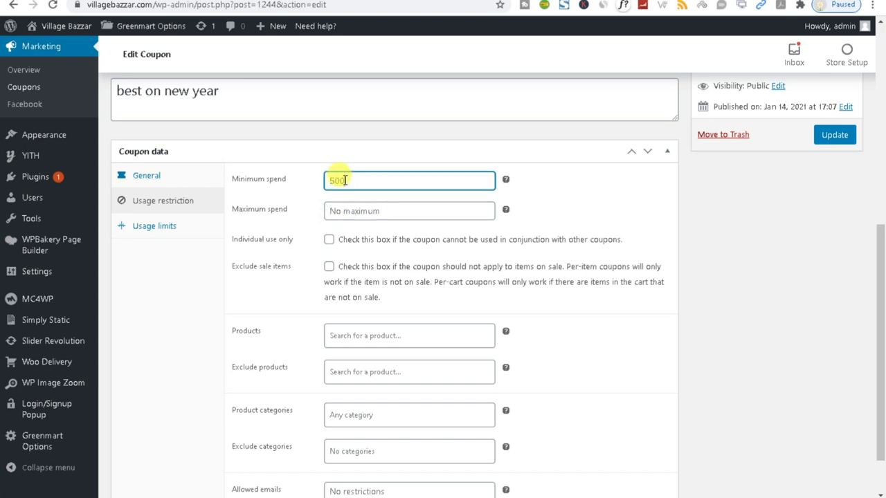
pyautogui.moveTo(352, 180); pyautogui.dragTo(266, 197)
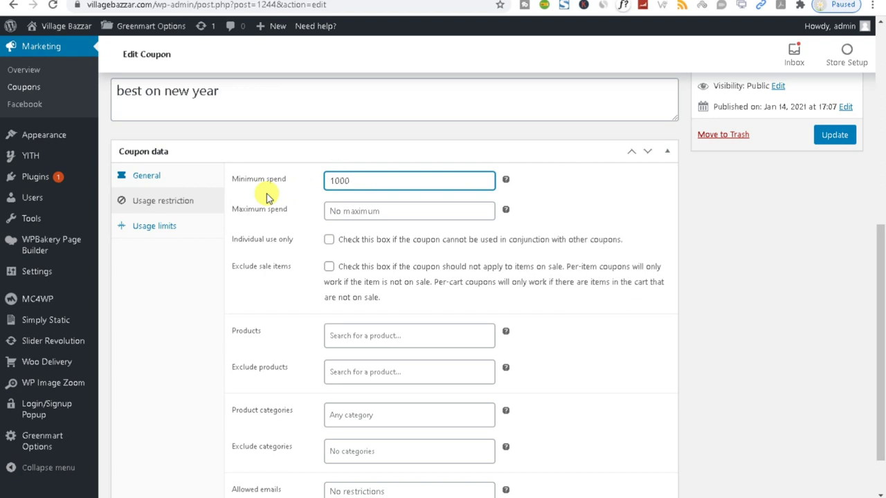
pyautogui.click(341, 210)
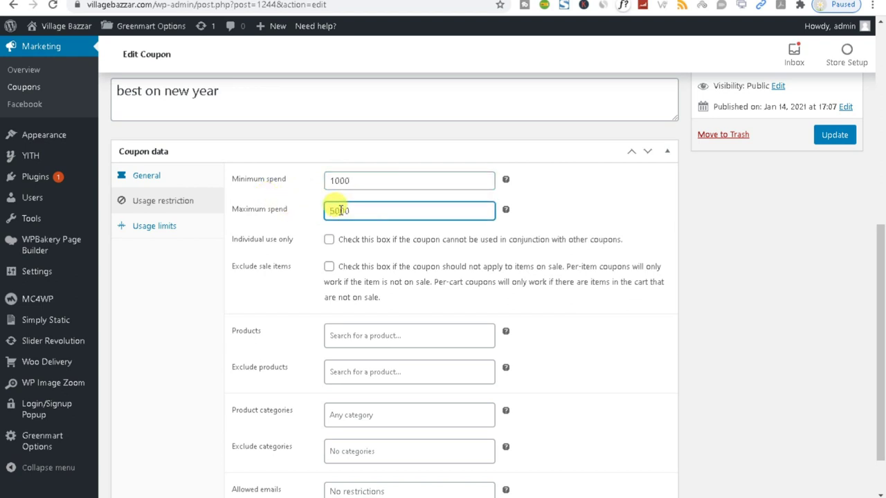
pyautogui.click(328, 240)
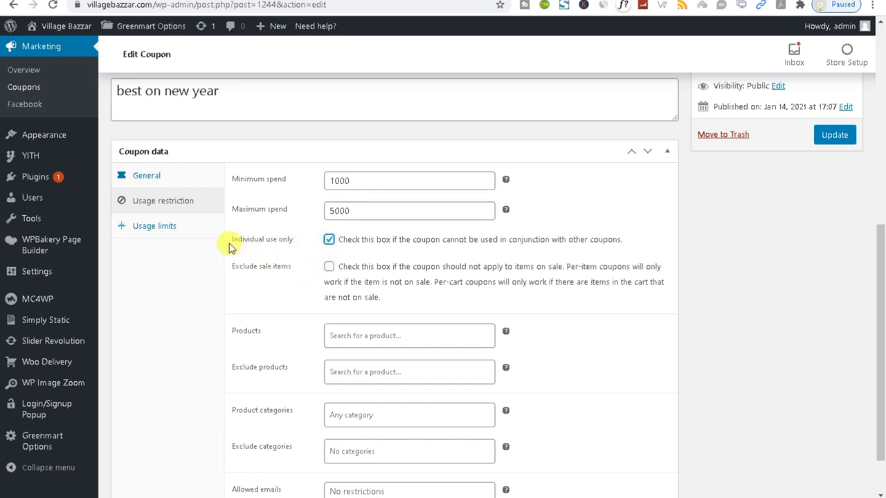
# - Search the coupon's allowed products for apple and add Apple - green . (FRT-002)
pyautogui.scroll(-1, 324, 346)
pyautogui.click(336, 275)
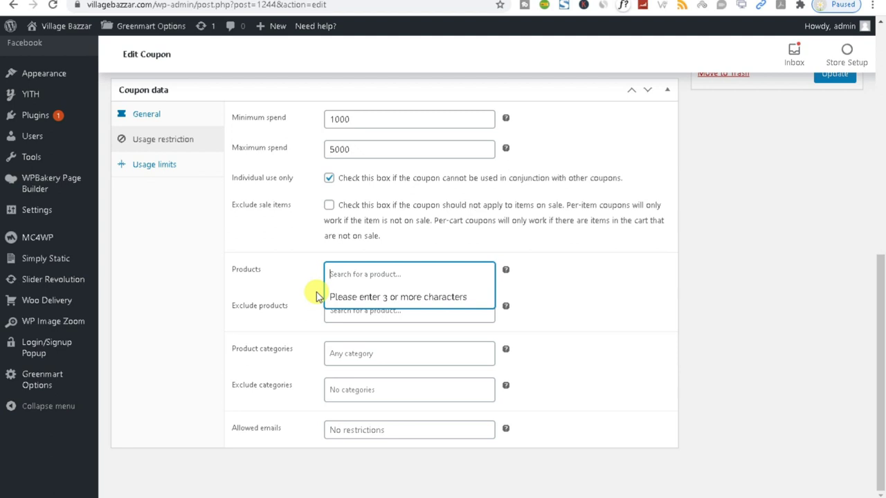
pyautogui.write('apple')
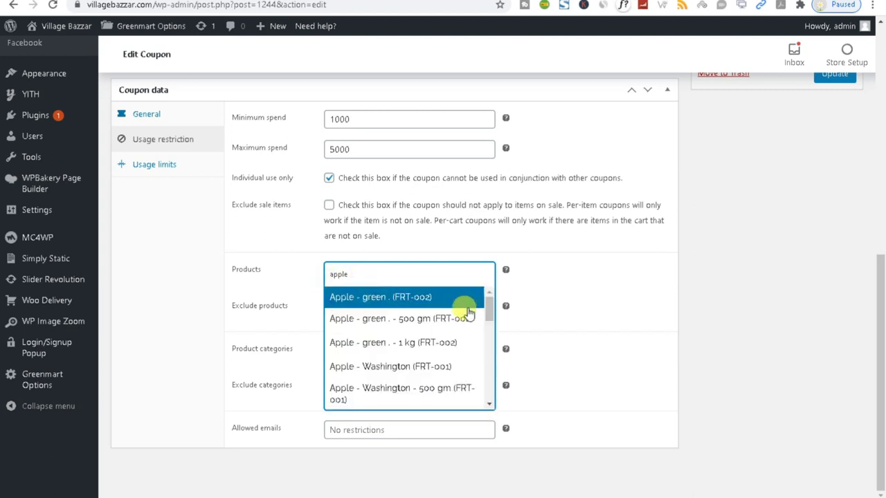
pyautogui.scroll(-2, 454, 389)
pyautogui.scroll(3, 450, 377)
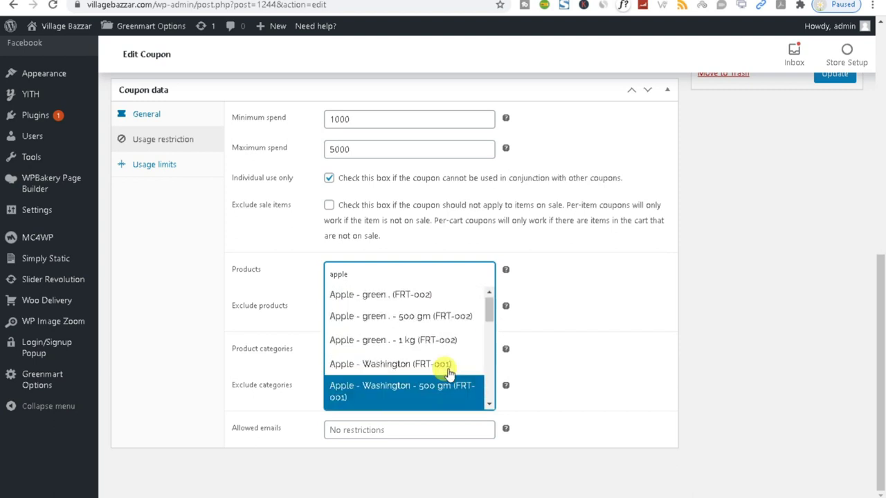
pyautogui.click(418, 303)
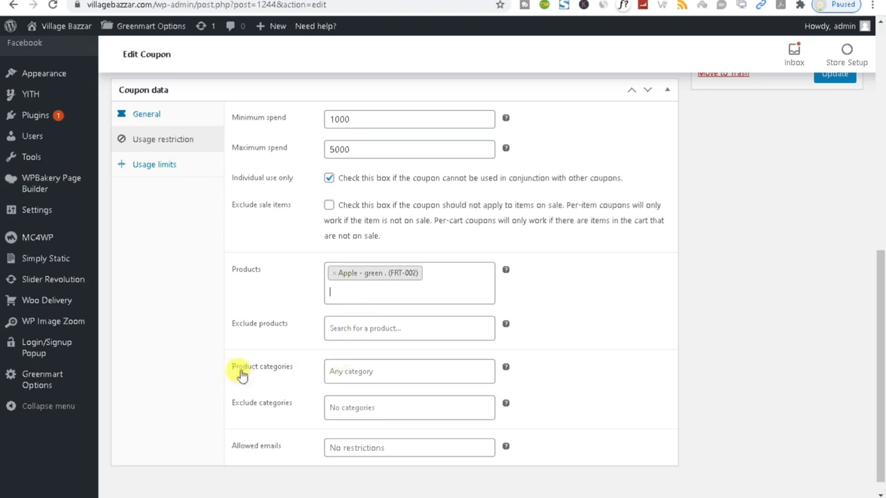
# - Examine the coupon's product category, excluded category and allowed emails restrictions
pyautogui.moveTo(222, 364); pyautogui.dragTo(358, 426)
pyautogui.scroll(-1, 206, 425)
pyautogui.click(360, 430)
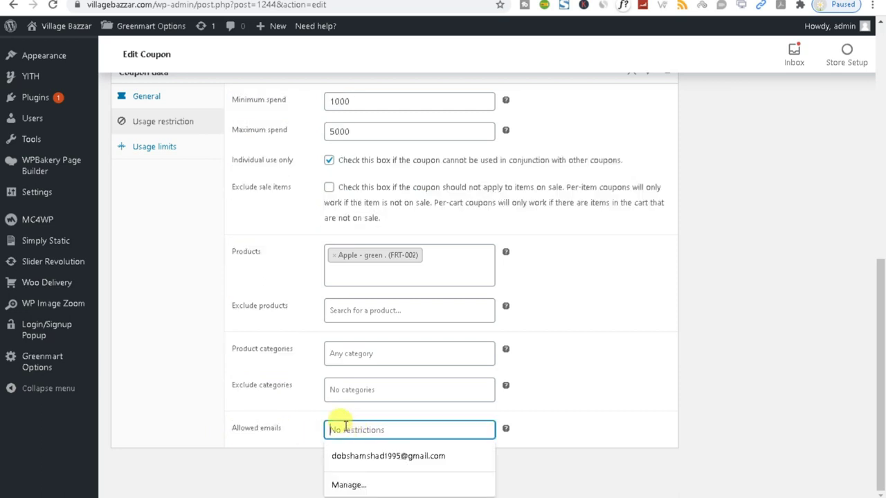
pyautogui.press('Return')
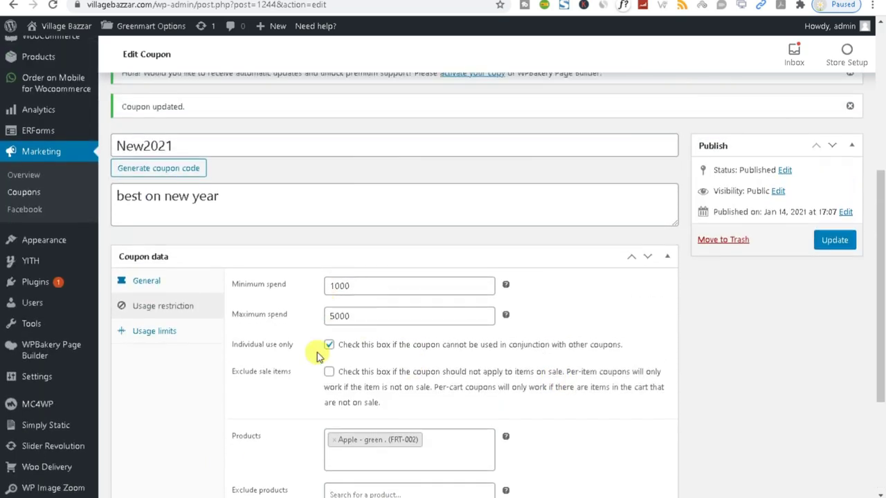
# - Examine the coupon's usage limits per coupon and per user, and return to its general settings
pyautogui.click(168, 336)
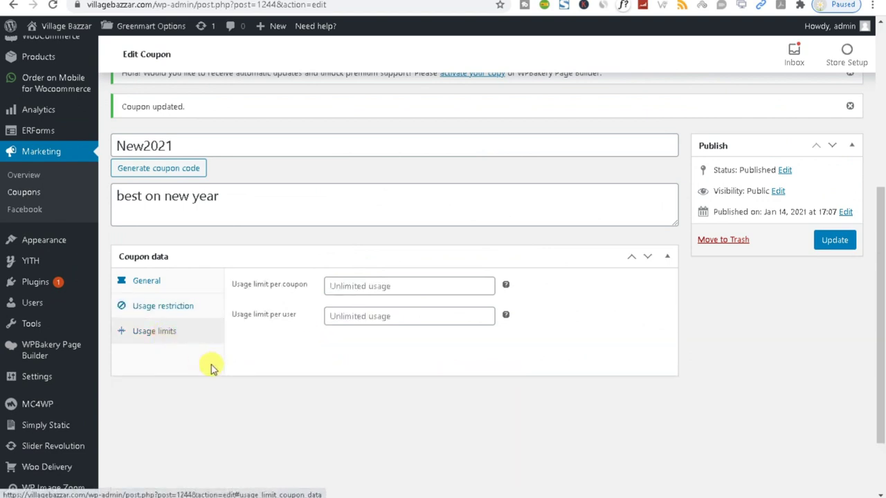
pyautogui.click(355, 286)
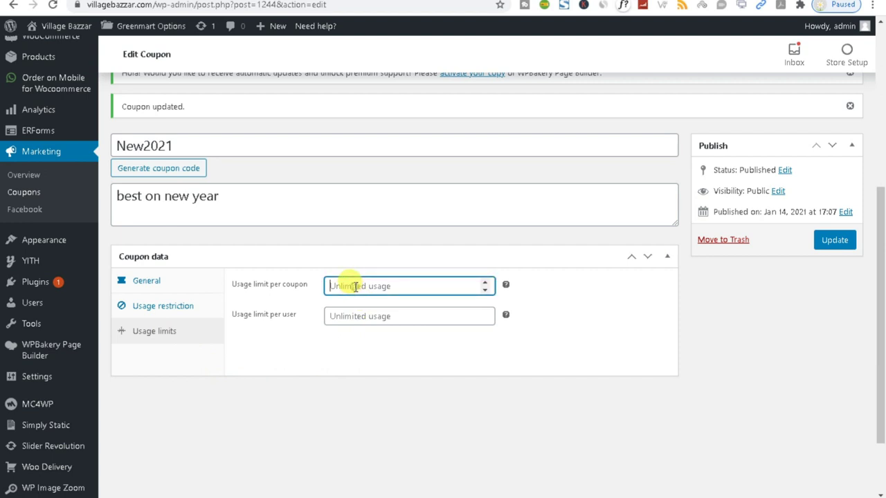
pyautogui.click(342, 312)
pyautogui.click(340, 285)
pyautogui.click(342, 312)
pyautogui.click(340, 285)
pyautogui.click(342, 313)
pyautogui.click(340, 285)
pyautogui.click(342, 311)
pyautogui.click(340, 286)
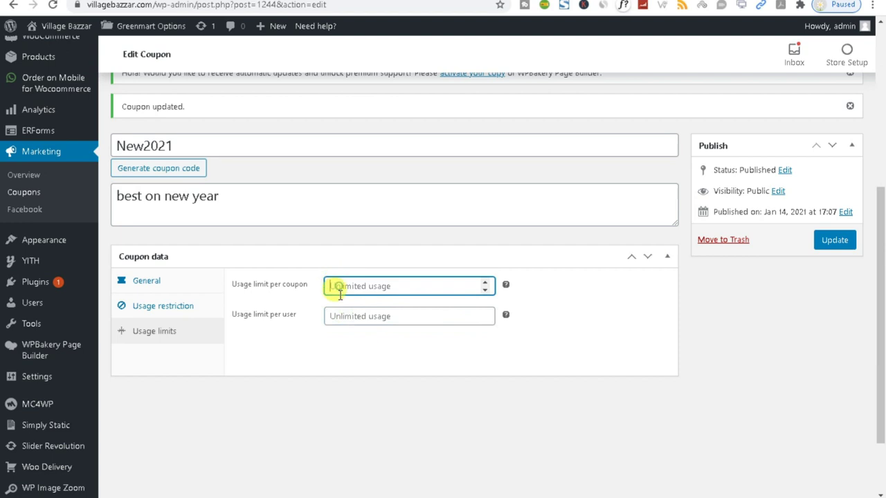
pyautogui.click(151, 282)
pyautogui.click(150, 281)
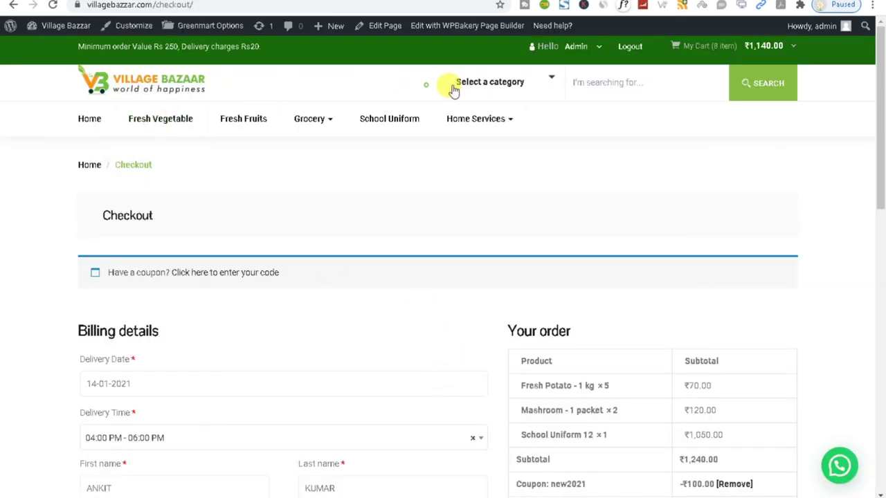
# - Examine the product categories offered by the store header's search on the checkout page
pyautogui.click(507, 82)
pyautogui.scroll(-1, 512, 232)
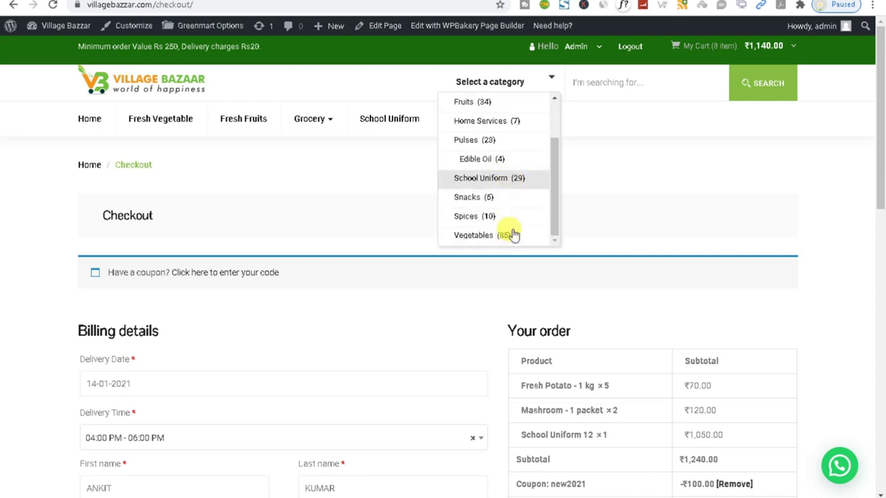
pyautogui.scroll(1, 519, 194)
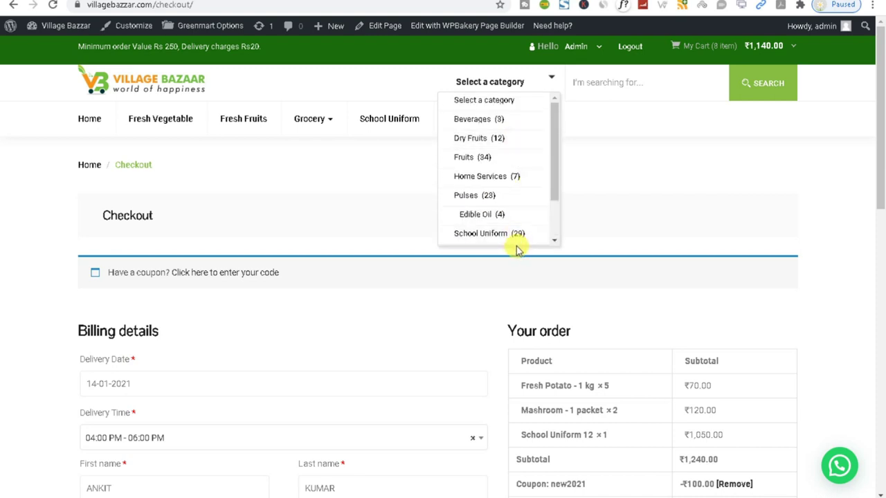
pyautogui.scroll(-2, 475, 196)
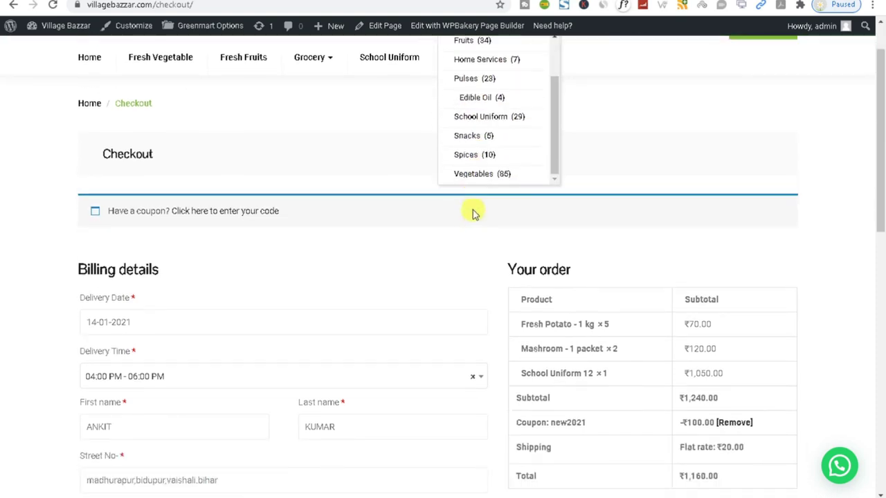
pyautogui.scroll(1, 474, 227)
pyautogui.scroll(1, 474, 195)
pyautogui.scroll(-1, 476, 208)
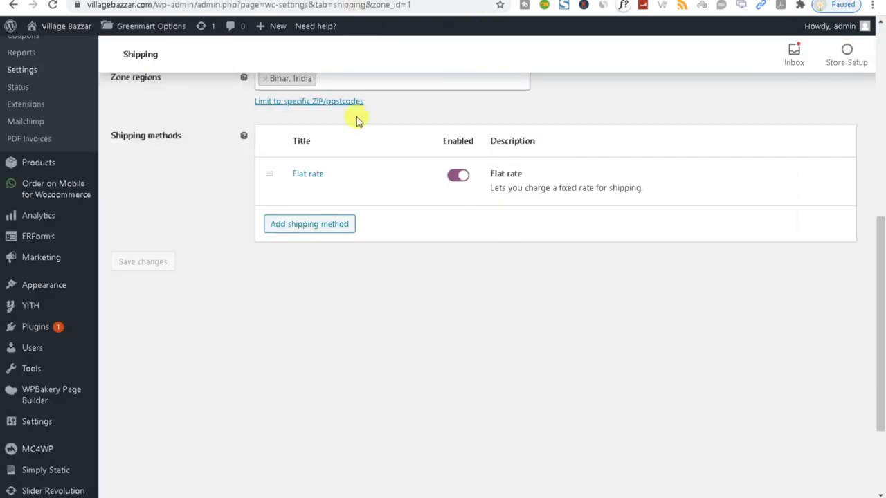
# - From the shipping settings page, open the site's widget management in a new browser tab
pyautogui.moveTo(19, 286)
pyautogui.rightClick(131, 331)
pyautogui.press('Escape')
pyautogui.click(160, 328)
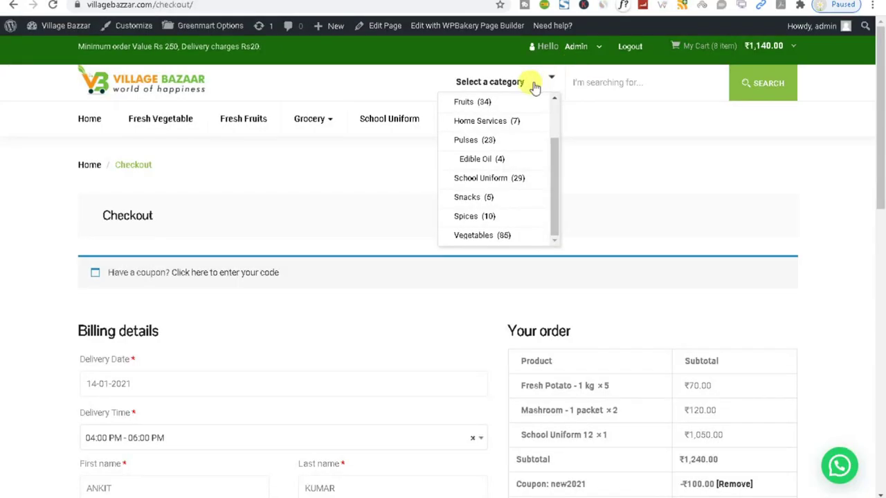
# - Choose the Fruits category in the store header's search and search for apple
pyautogui.scroll(-2, 484, 200)
pyautogui.scroll(2, 485, 232)
pyautogui.click(474, 104)
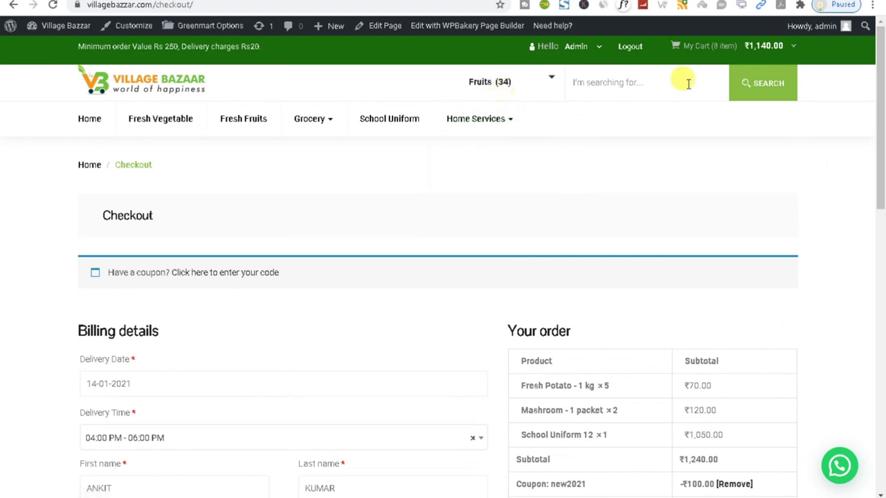
pyautogui.click(750, 90)
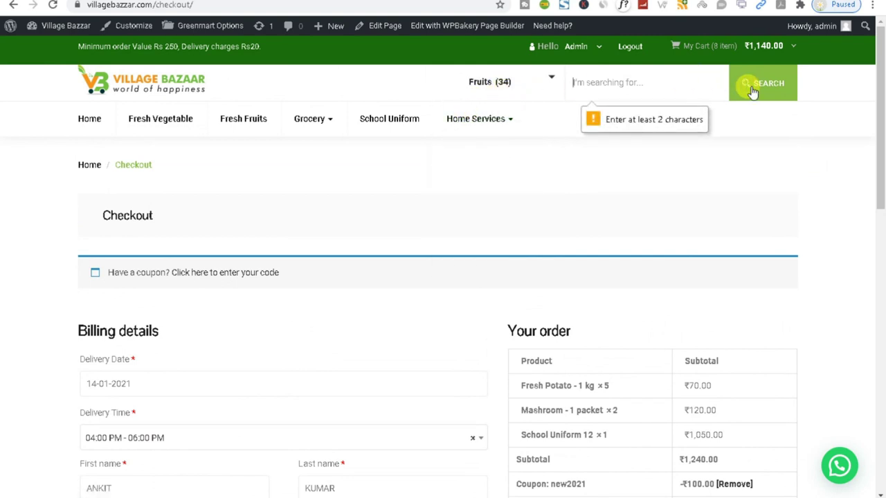
pyautogui.click(752, 92)
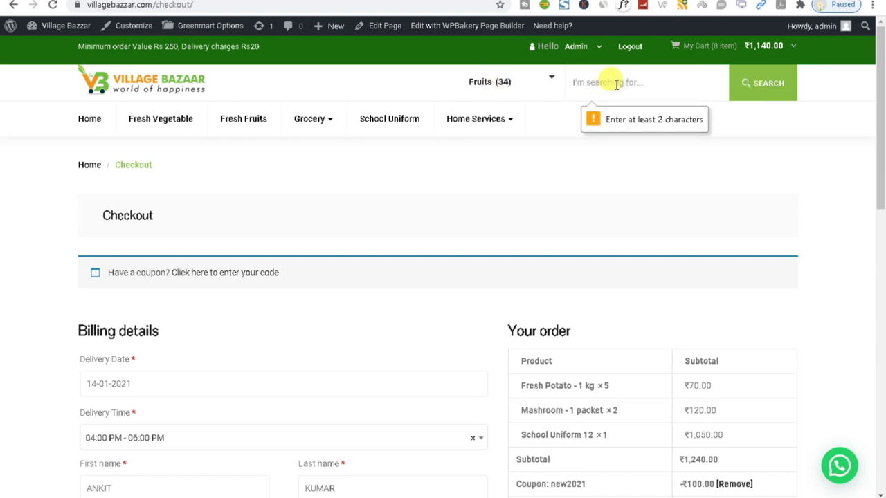
pyautogui.write('apple')
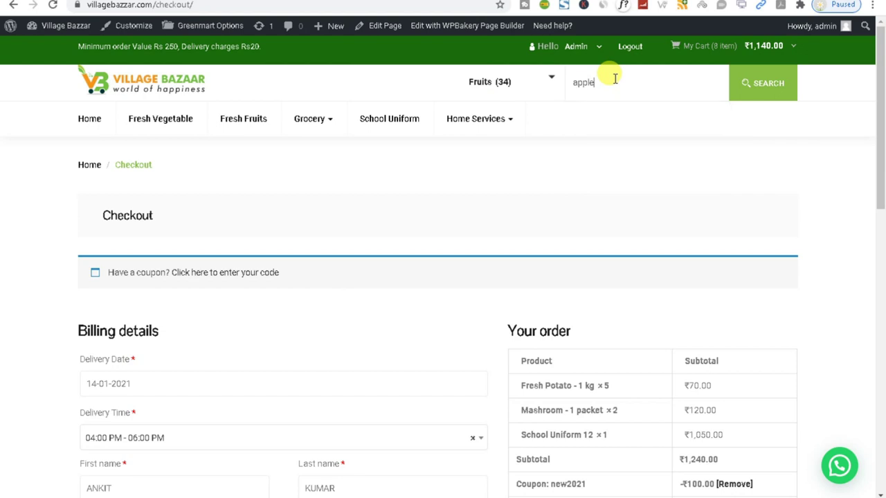
pyautogui.press('Return')
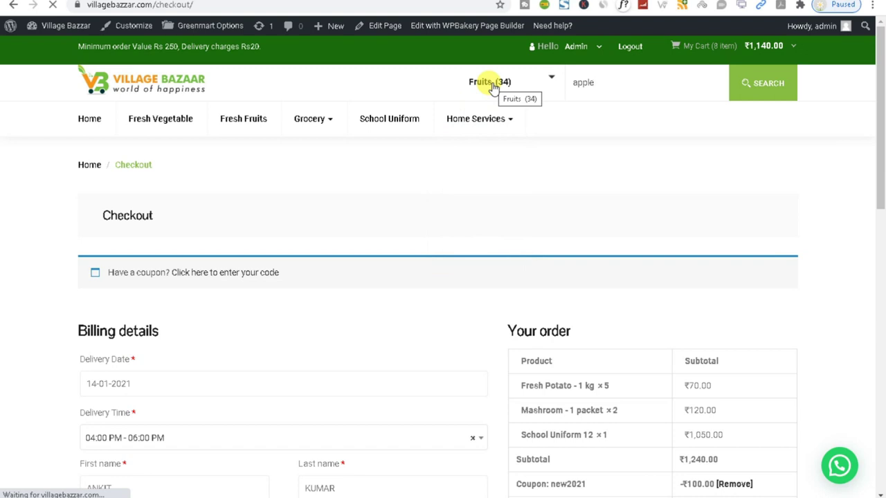
pyautogui.scroll(-5, 546, 178)
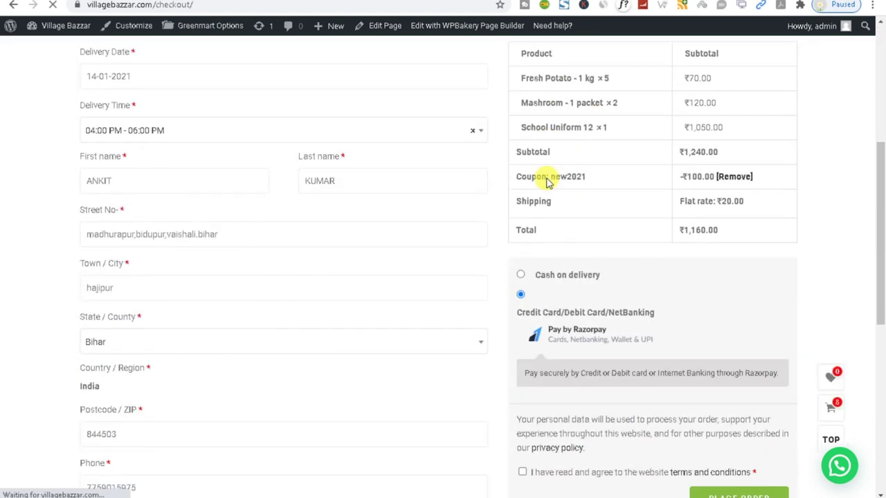
pyautogui.scroll(3, 390, 316)
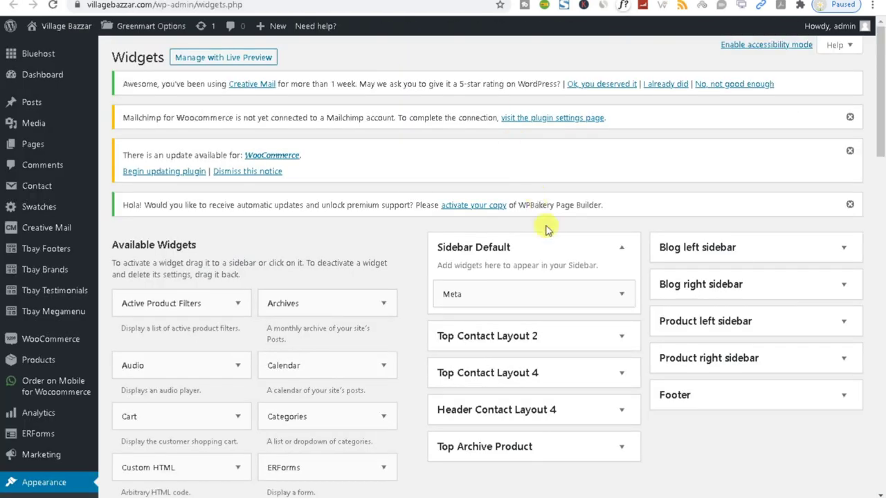
# - Examine the contents of the Top Contact Layout 2, Top Contact Layout 4, Header Contact Layout 4 and Top Archive Product widget areas
pyautogui.scroll(-2, 546, 231)
pyautogui.click(597, 223)
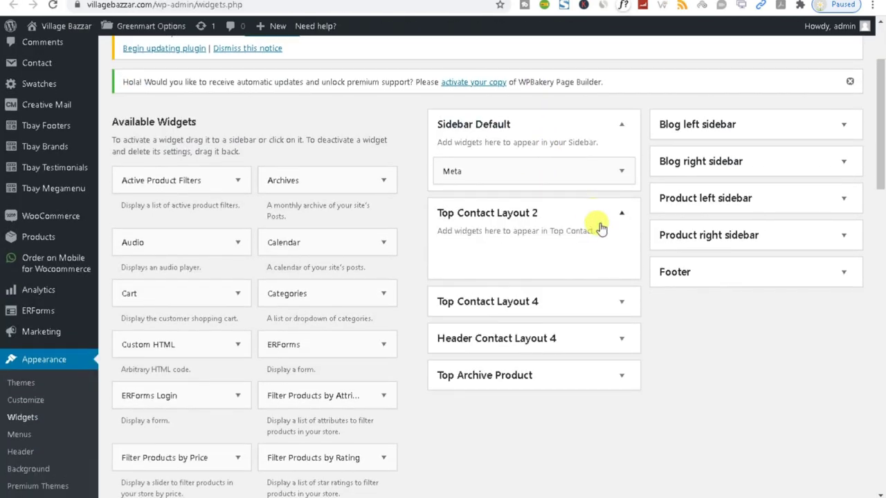
pyautogui.click(618, 305)
pyautogui.scroll(-1, 612, 313)
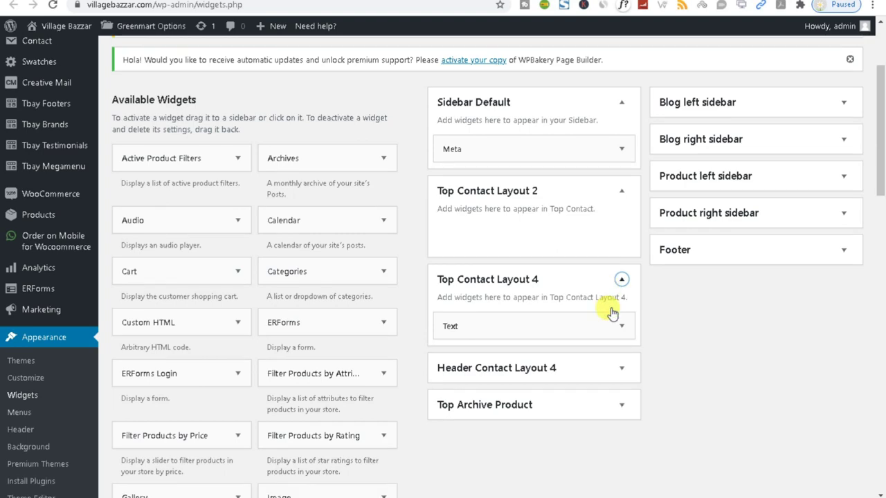
pyautogui.click(615, 330)
pyautogui.scroll(-2, 613, 326)
pyautogui.click(615, 298)
pyautogui.click(615, 298)
pyautogui.scroll(3, 615, 298)
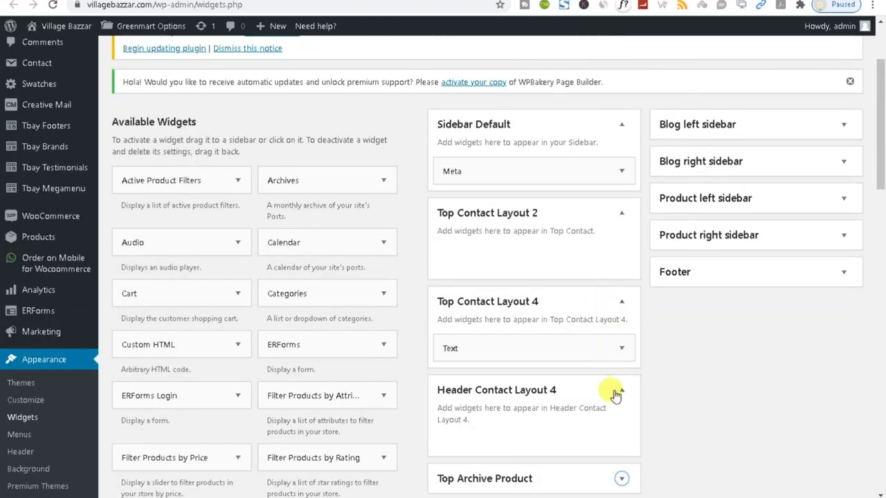
pyautogui.click(615, 394)
pyautogui.click(619, 349)
pyautogui.click(618, 353)
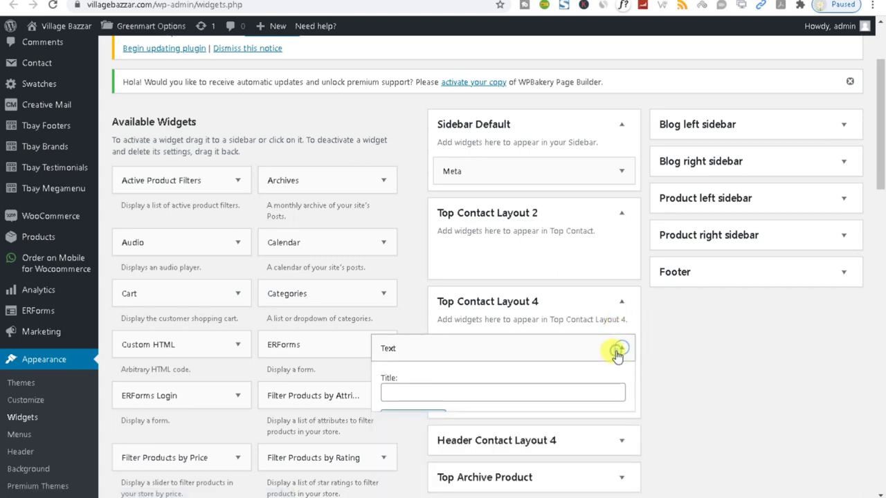
pyautogui.click(621, 303)
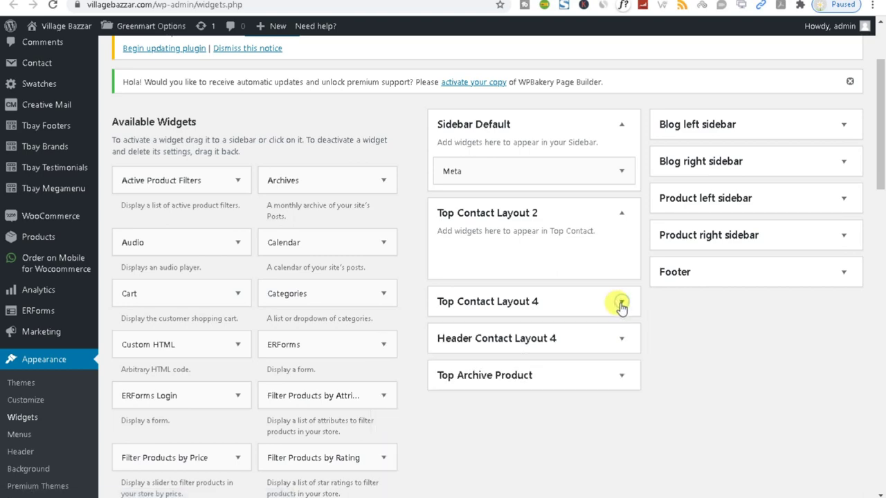
pyautogui.scroll(-7, 142, 363)
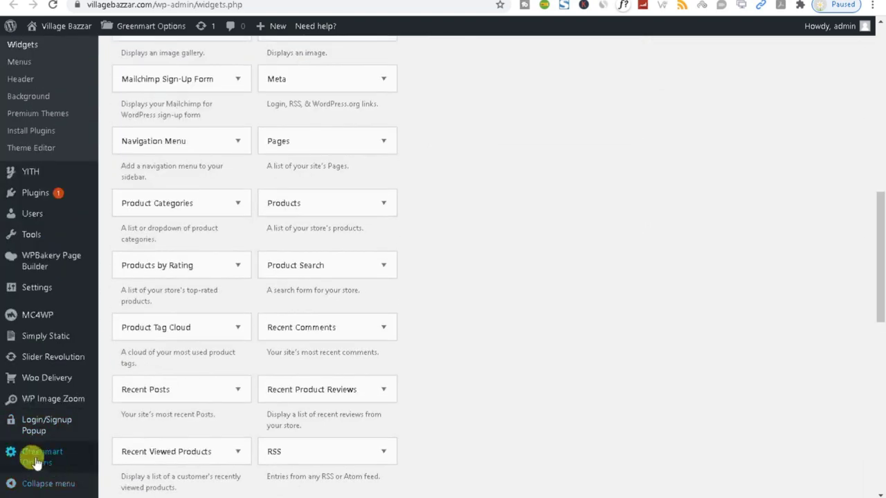
# - Open the Greenmart theme options in a new browser tab and go to the header's Search Form settings
pyautogui.rightClick(38, 457)
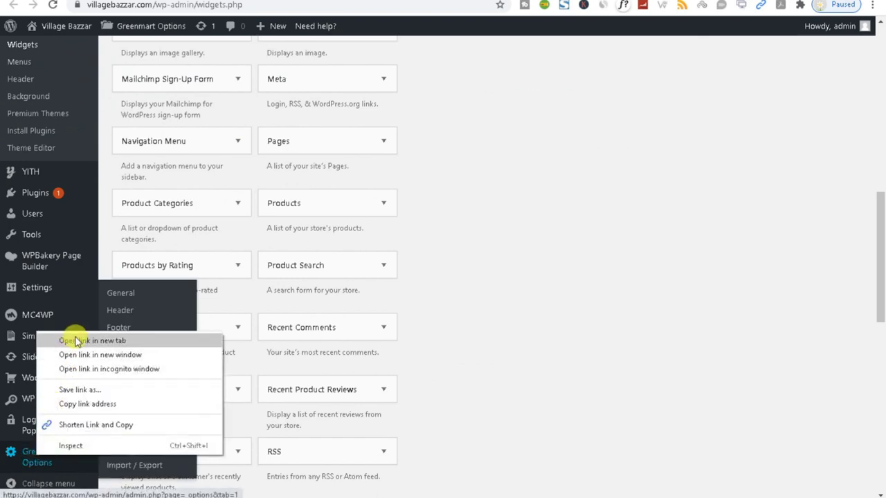
pyautogui.click(76, 340)
pyautogui.click(20, 451)
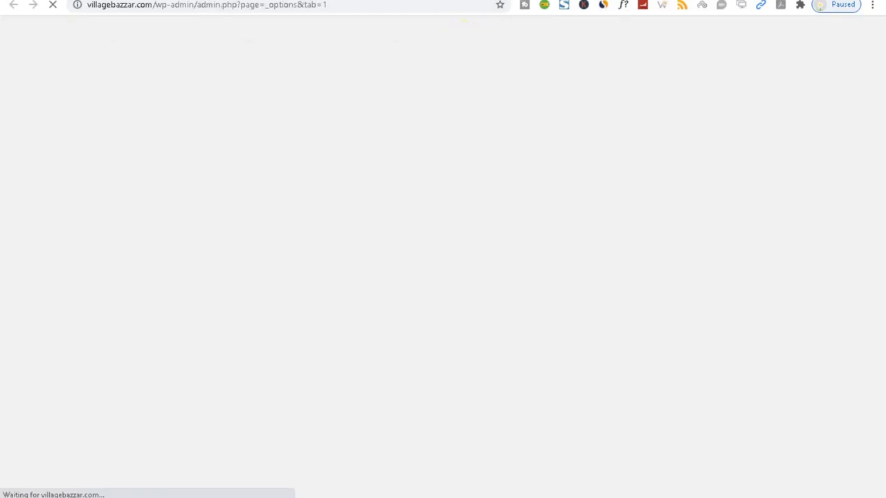
pyautogui.press('Escape')
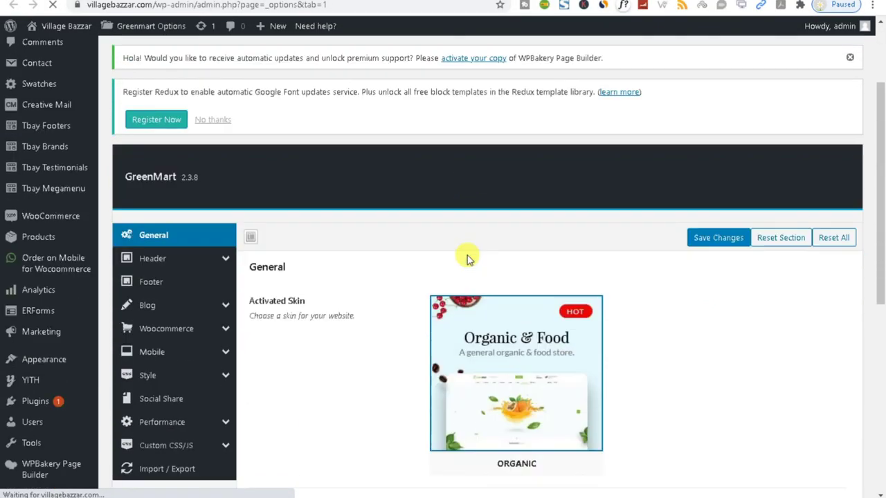
pyautogui.click(152, 256)
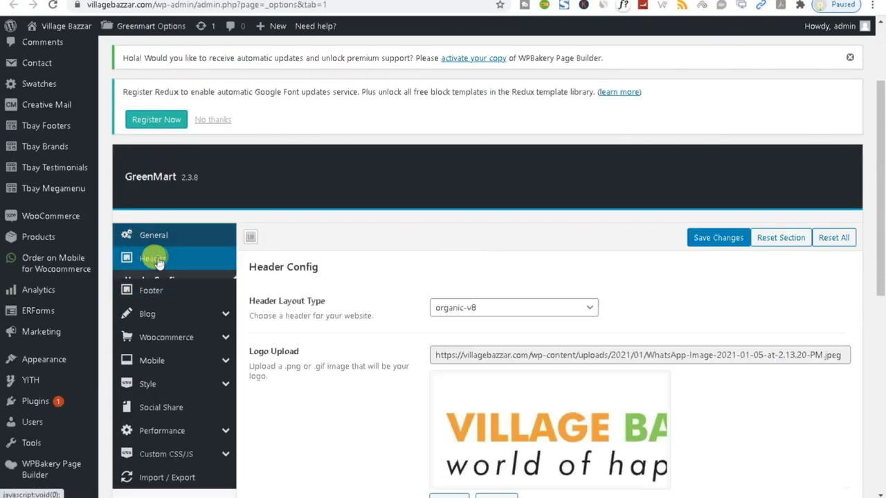
pyautogui.click(130, 299)
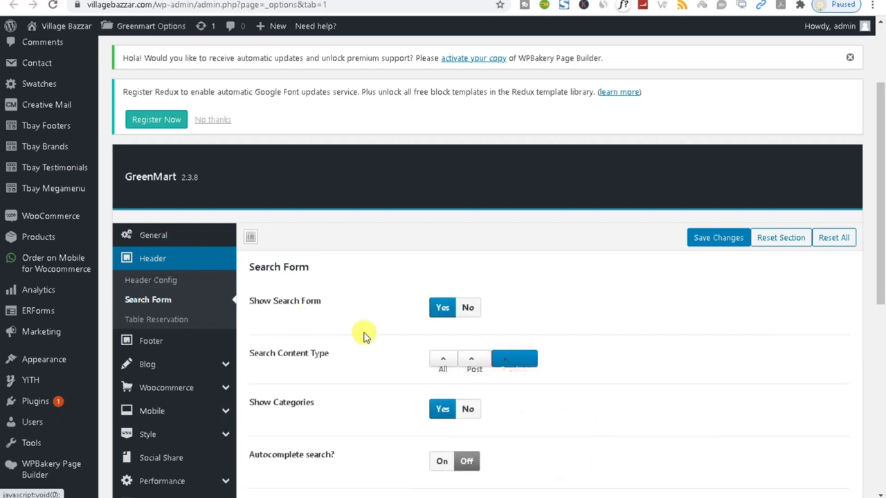
# - Examine the header search form's content type, category display and autocomplete options
pyautogui.scroll(-2, 364, 335)
pyautogui.moveTo(247, 237); pyautogui.dragTo(405, 243)
pyautogui.moveTo(247, 277); pyautogui.dragTo(361, 290)
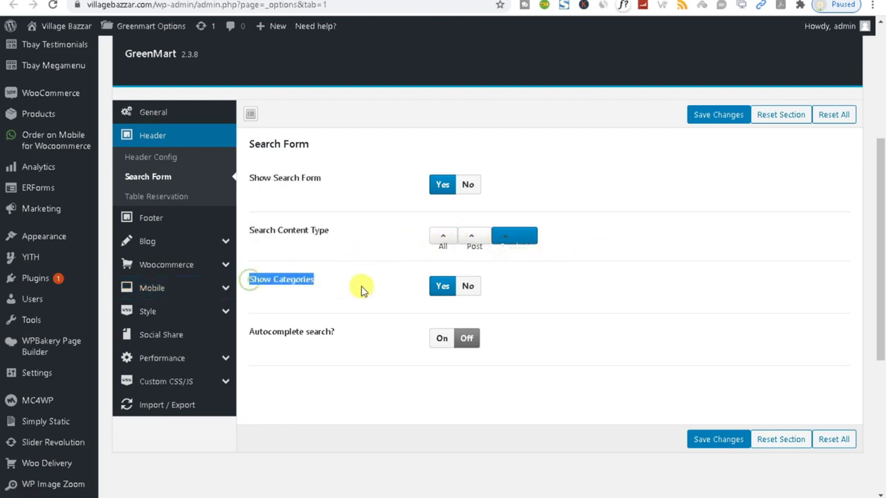
pyautogui.click(322, 342)
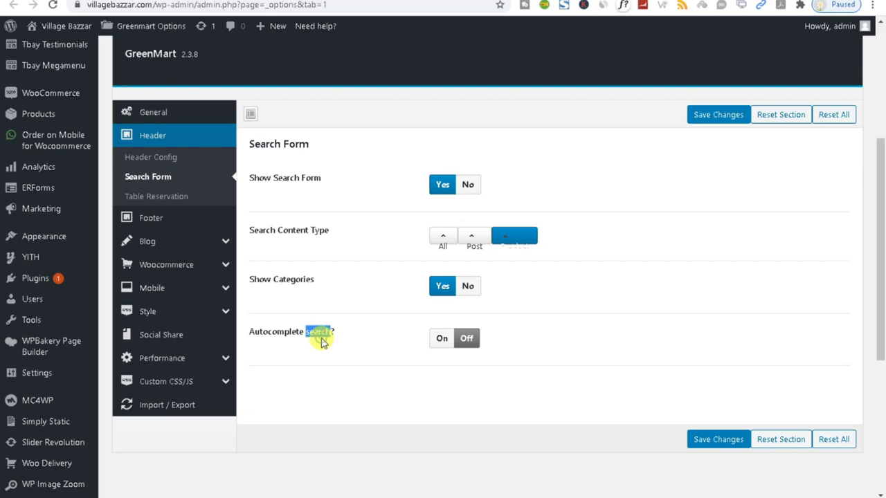
pyautogui.moveTo(316, 280); pyautogui.dragTo(273, 281)
# - Switch Show Categories to No in the header search form settings, and set it back to Yes
pyautogui.click(469, 289)
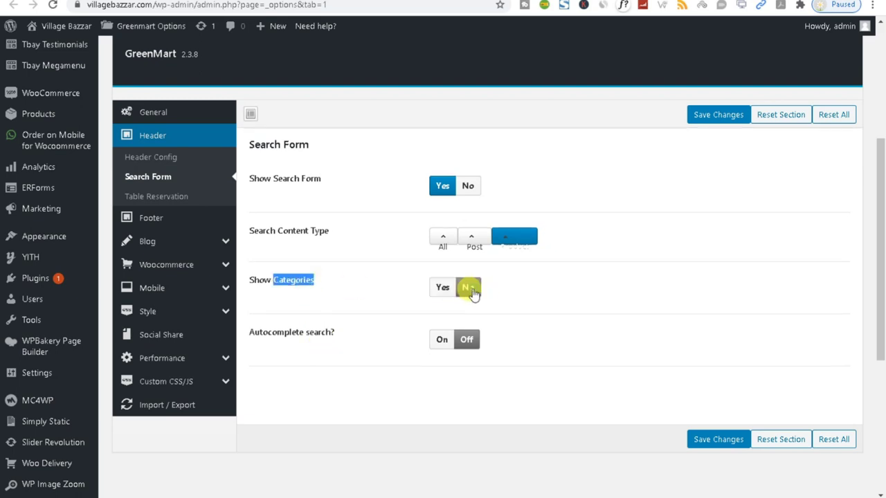
pyautogui.click(447, 311)
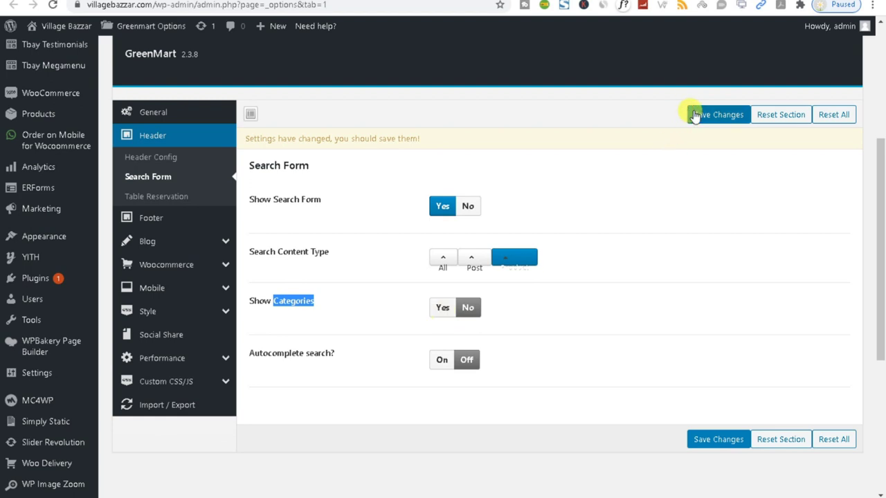
pyautogui.click(439, 309)
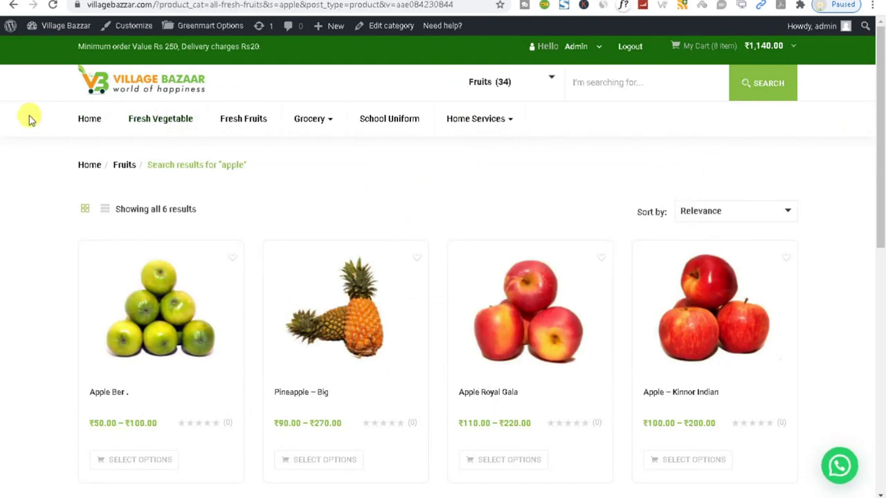
# - Examine the store header's navigation items and the services listed under Home Services
pyautogui.moveTo(30, 119); pyautogui.dragTo(542, 126)
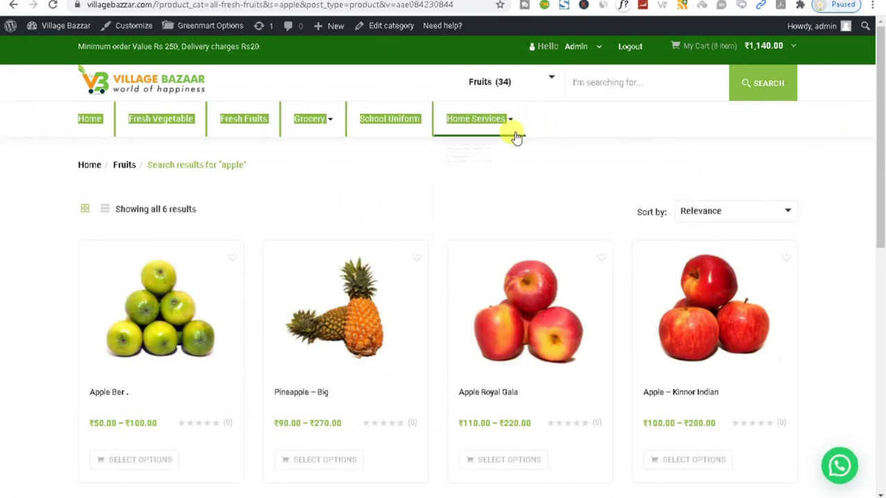
pyautogui.moveTo(516, 137)
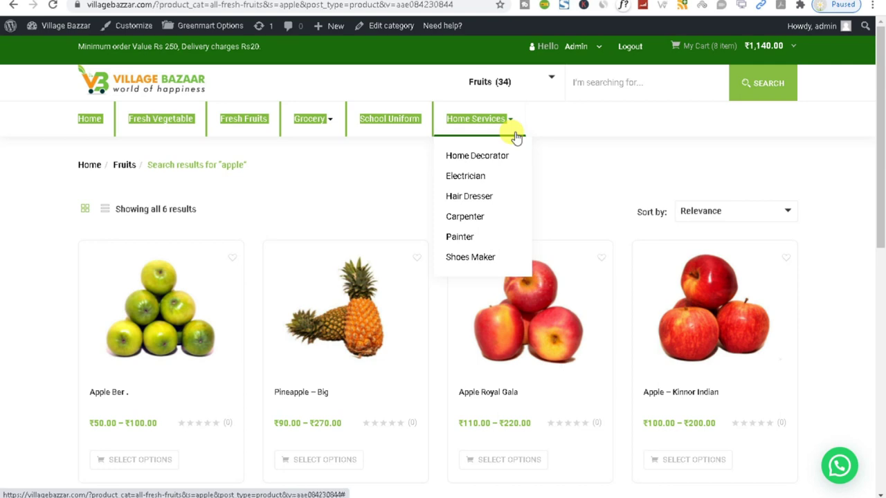
pyautogui.click(557, 121)
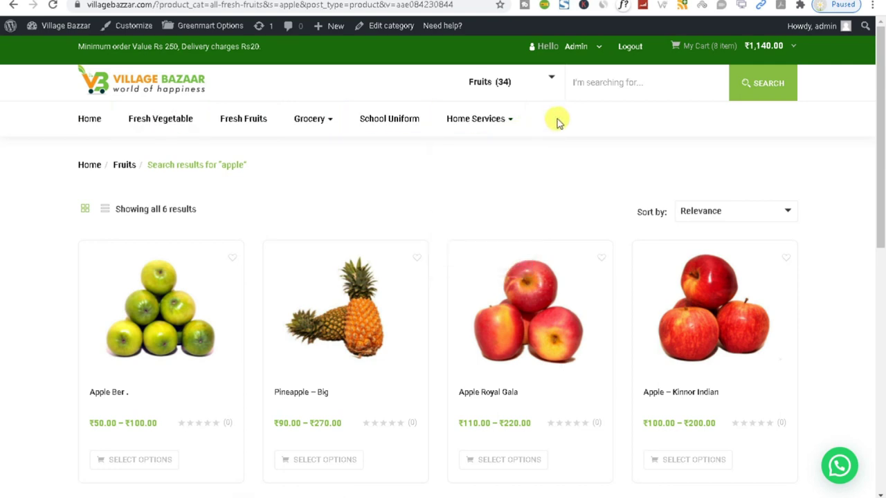
# - Return to the WordPress dashboard and open the list of all products in a new browser tab
pyautogui.click(497, 2)
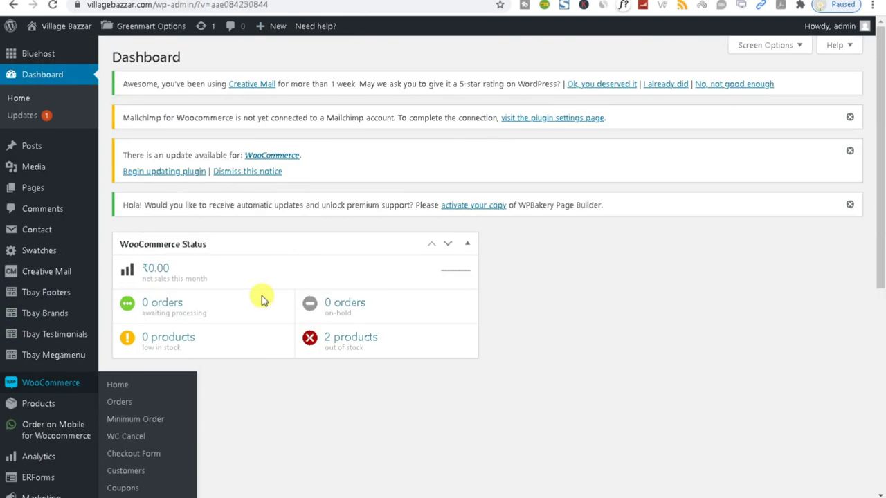
pyautogui.scroll(-3, 144, 411)
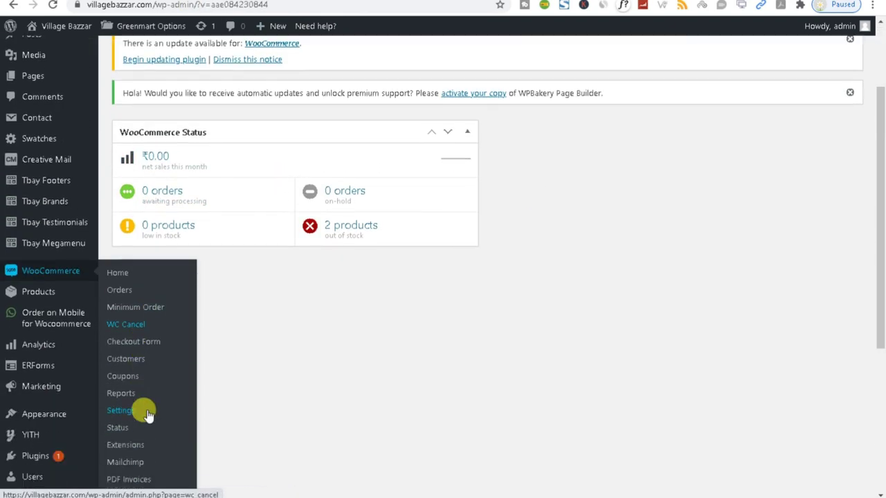
pyautogui.moveTo(15, 283)
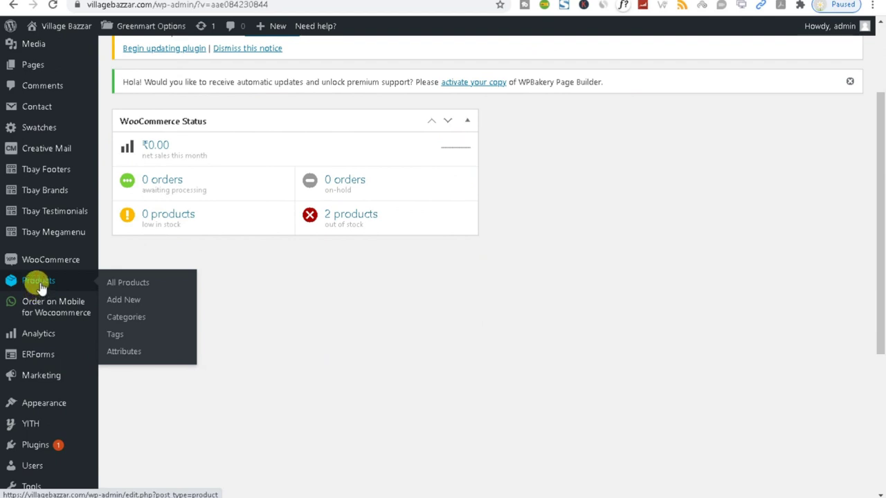
pyautogui.rightClick(40, 286)
pyautogui.click(46, 291)
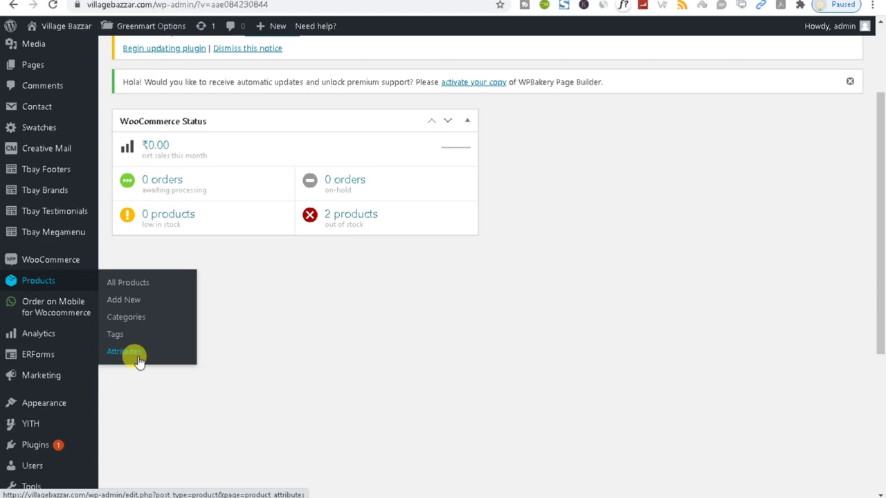
pyautogui.click(127, 282)
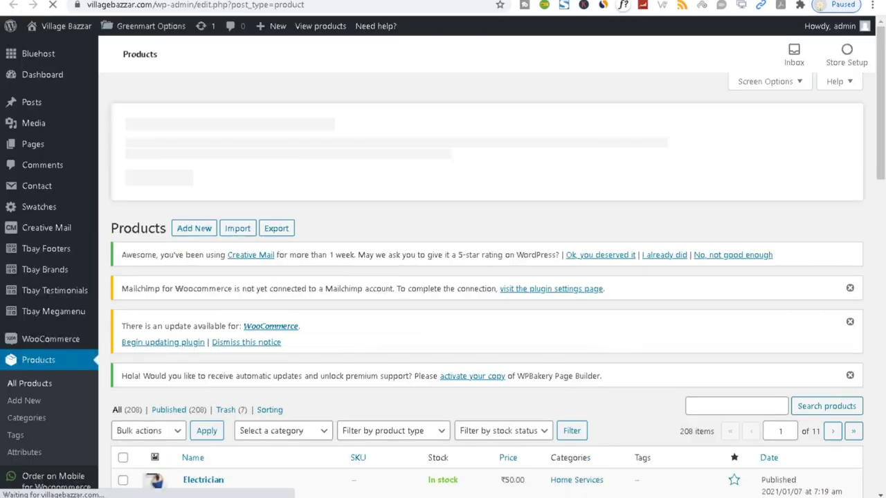
# - Examine the first page of the product list, including names, stock status, prices, categories and tags
pyautogui.scroll(-3, 385, 326)
pyautogui.scroll(-5, 292, 301)
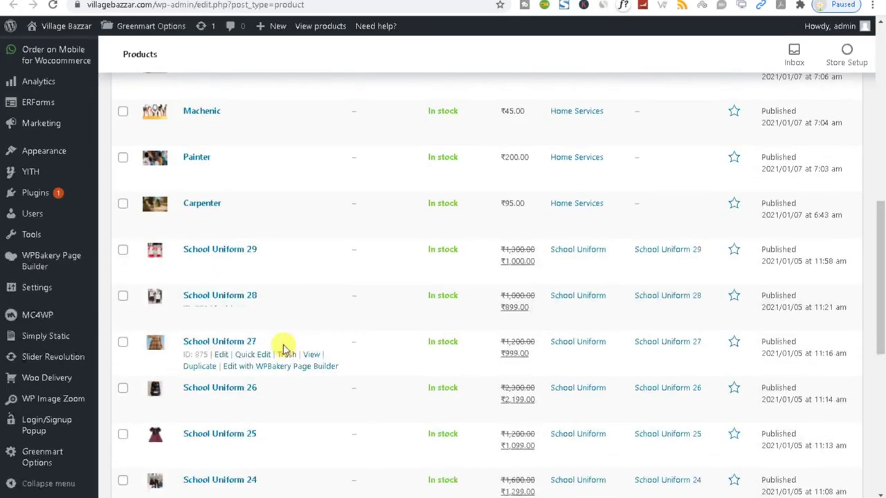
pyautogui.scroll(5, 283, 342)
pyautogui.scroll(3, 285, 367)
pyautogui.scroll(-4, 281, 395)
pyautogui.scroll(4, 282, 342)
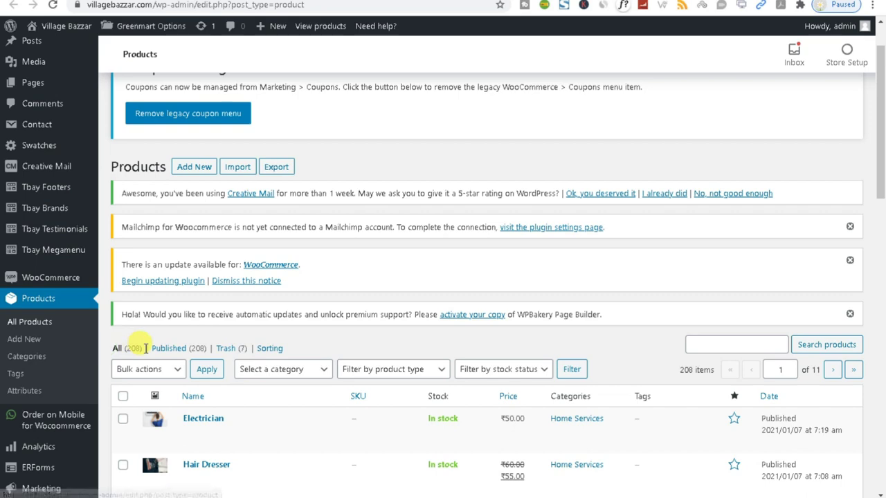
pyautogui.scroll(-5, 447, 408)
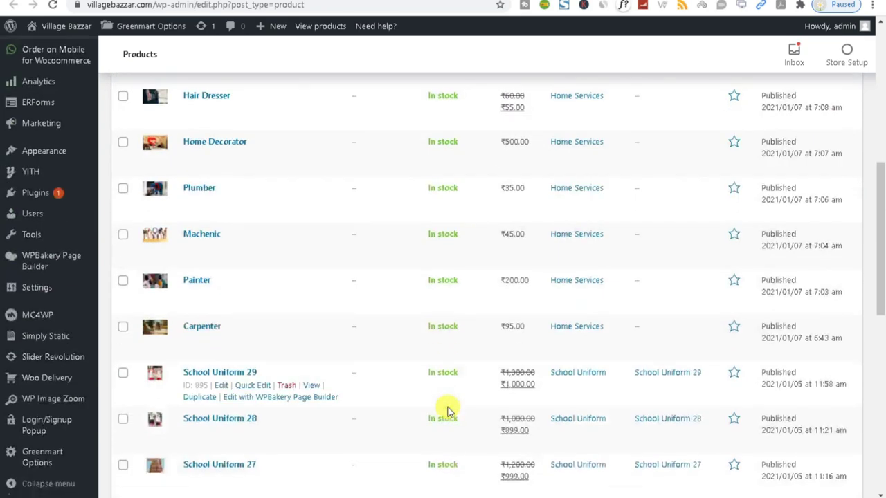
pyautogui.scroll(-5, 447, 411)
pyautogui.scroll(-3, 447, 411)
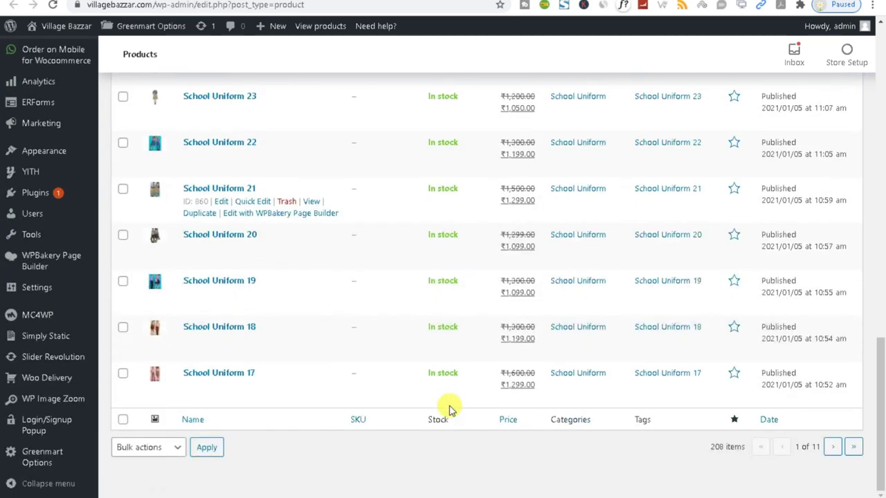
pyautogui.scroll(4, 448, 409)
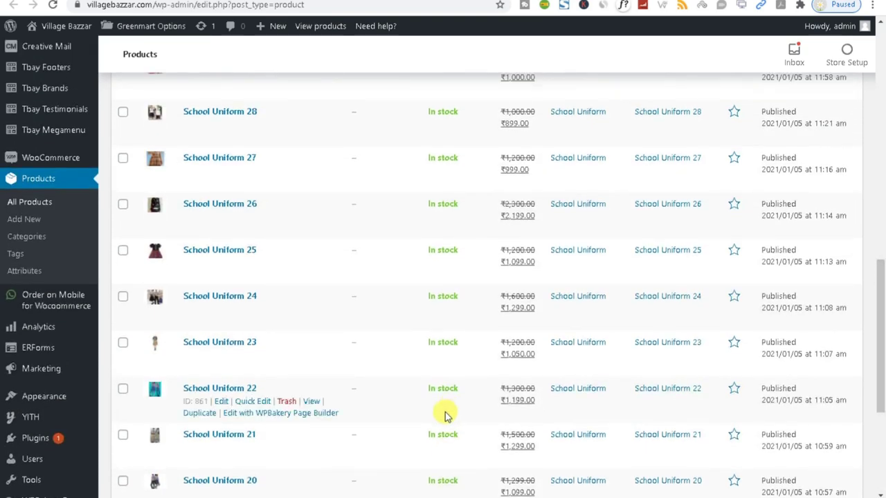
# - Check the Home Services submenu on the storefront against the products, and return to the product list
pyautogui.hotkey('ctrl', 'Tab')
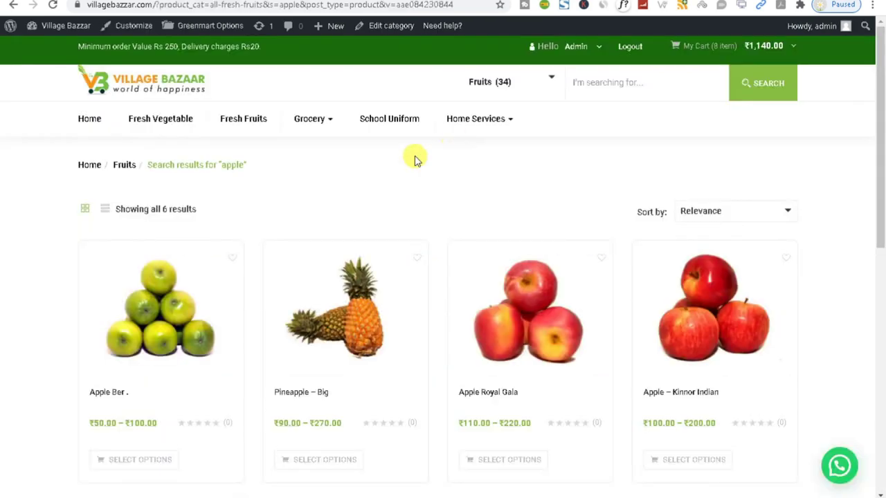
pyautogui.moveTo(469, 116)
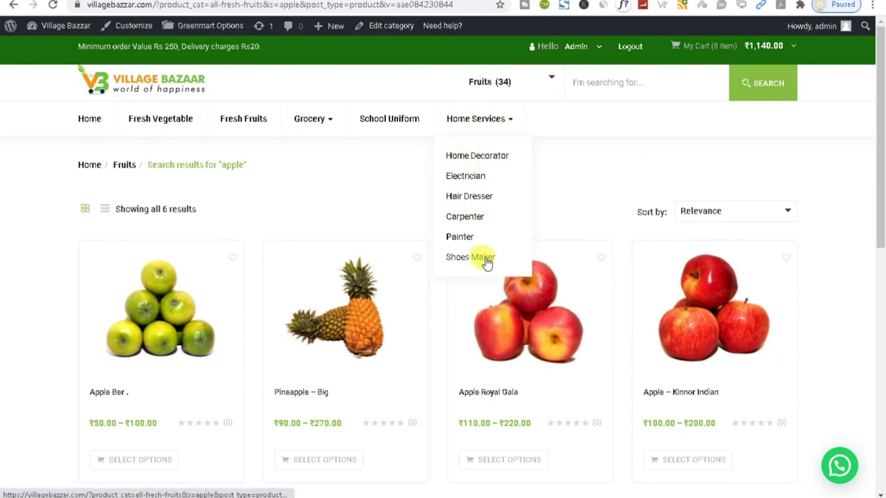
pyautogui.hotkey('ctrl', 'Tab')
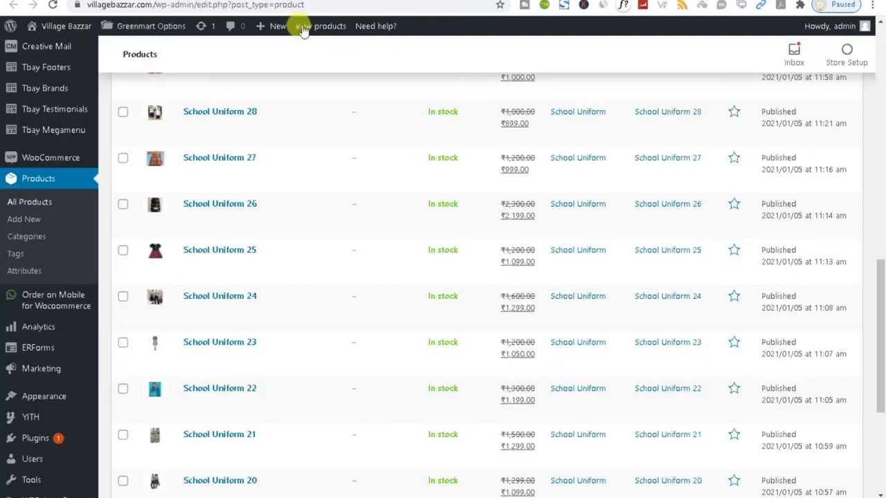
# - Open the form for adding a new product from the product list
pyautogui.scroll(10, 247, 191)
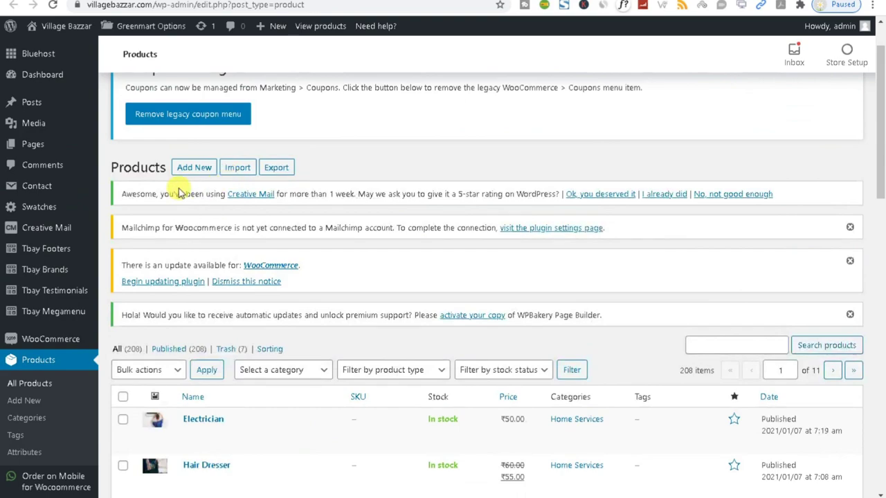
pyautogui.rightClick(182, 168)
pyautogui.press('Escape')
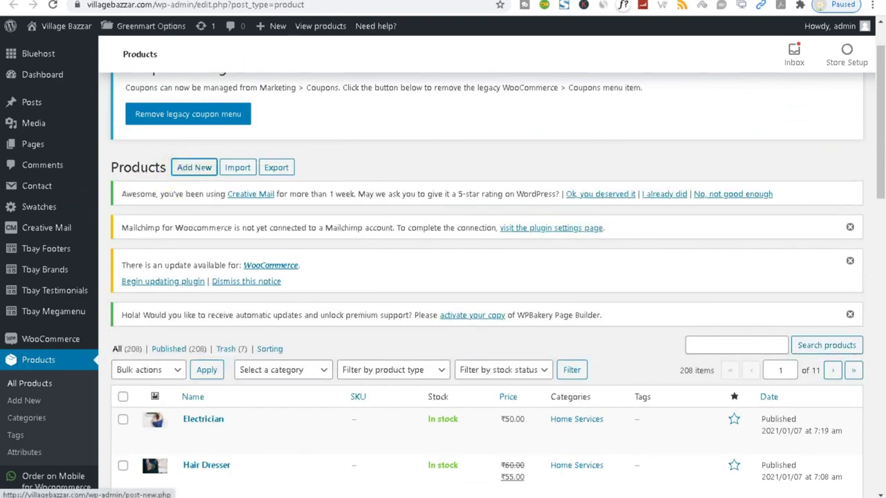
pyautogui.click(195, 168)
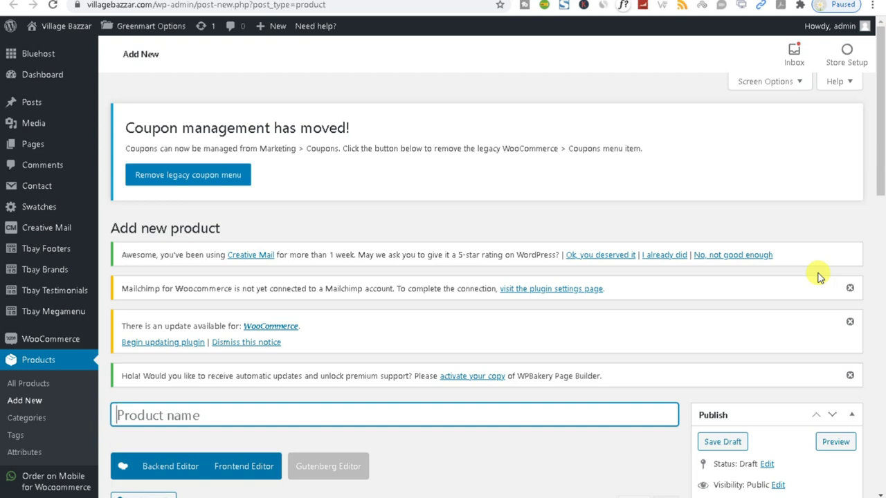
# - Examine the new product form's name, description, short description, category, tag and product data fields
pyautogui.scroll(-3, 817, 276)
pyautogui.click(247, 411)
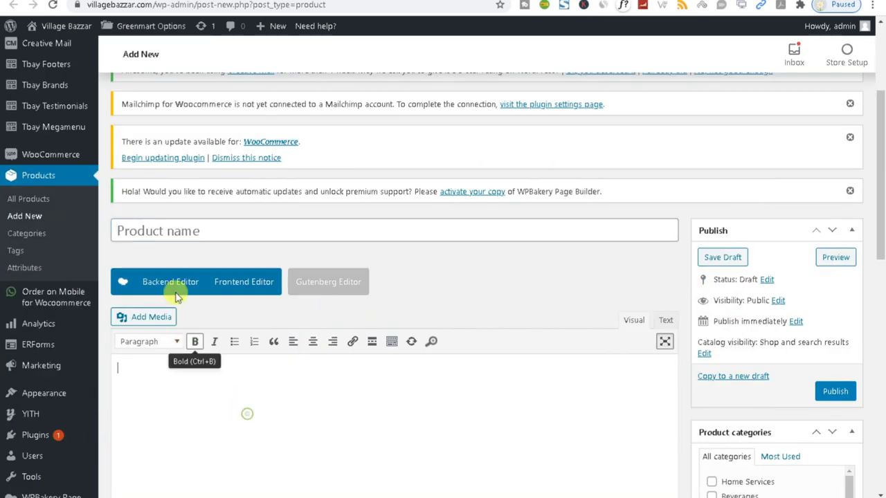
pyautogui.click(173, 222)
pyautogui.scroll(-3, 174, 118)
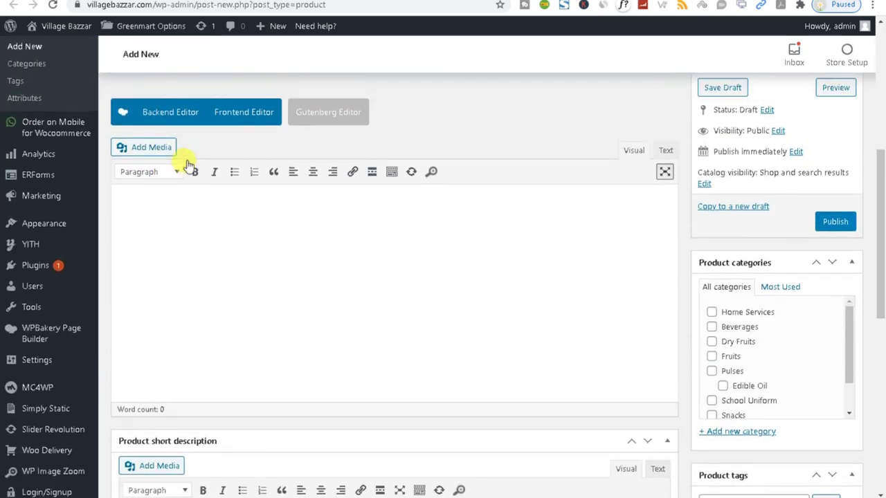
pyautogui.scroll(1, 162, 287)
pyautogui.click(161, 287)
pyautogui.scroll(-5, 166, 281)
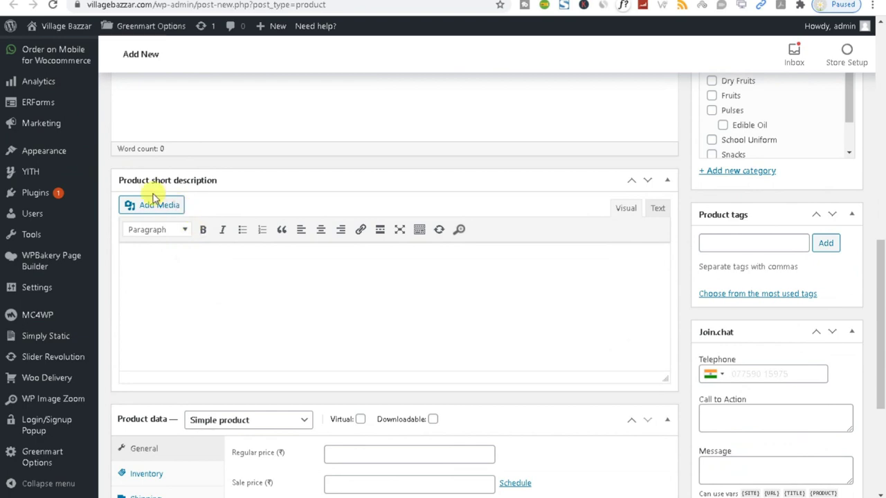
pyautogui.scroll(1, 421, 245)
pyautogui.scroll(-2, 417, 239)
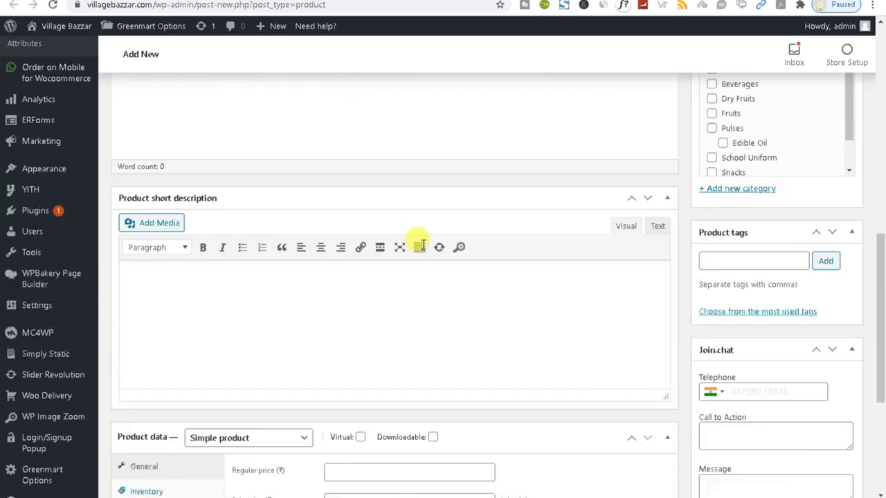
pyautogui.moveTo(127, 118); pyautogui.dragTo(145, 443)
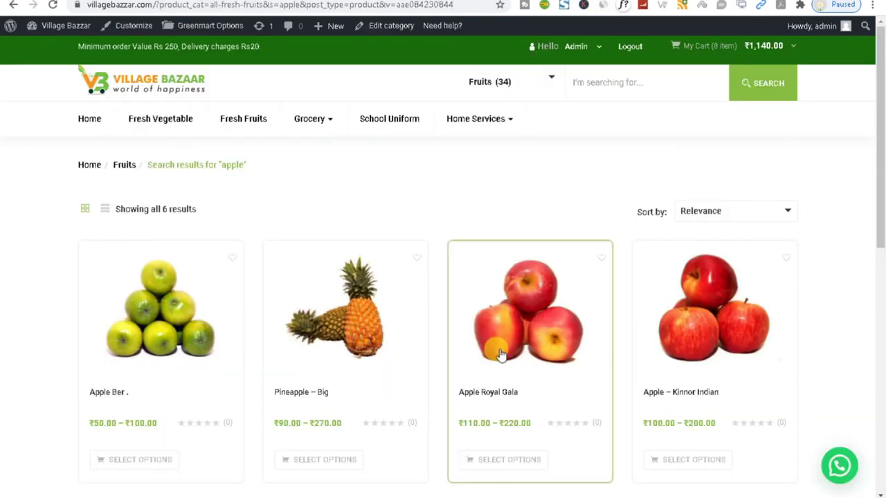
# - Open the Apple Royal Gala storefront page and compare its short and full descriptions with the new product form's description fields
pyautogui.click(514, 369)
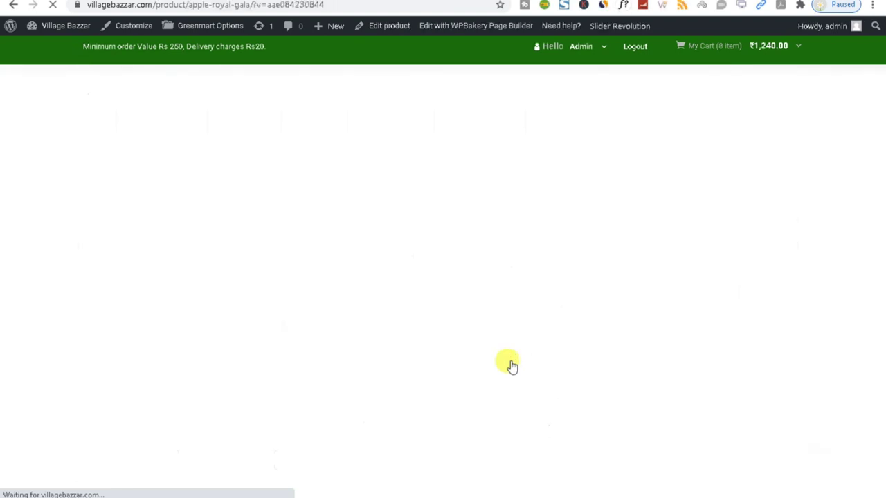
pyautogui.moveTo(638, 307); pyautogui.dragTo(404, 277)
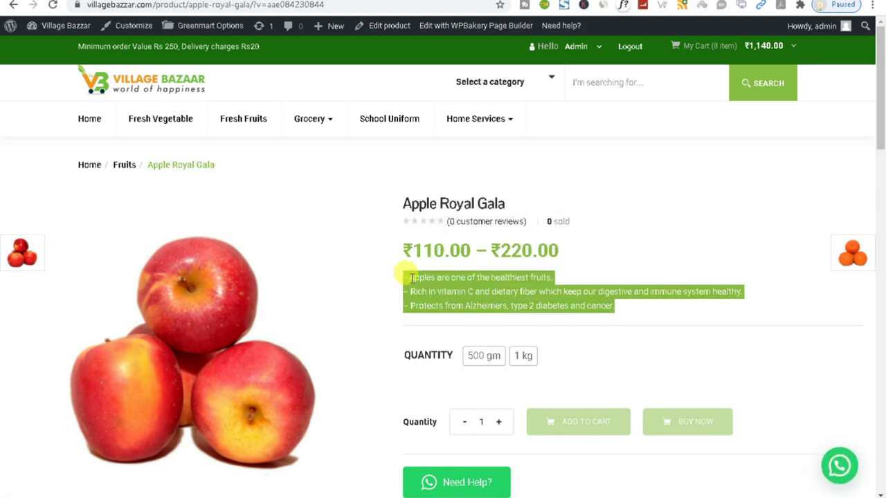
pyautogui.doubleClick(421, 277)
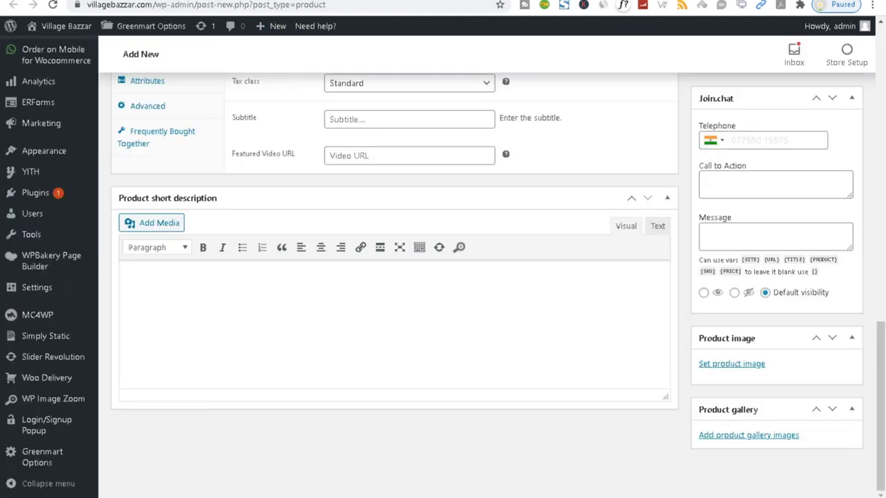
pyautogui.click(176, 318)
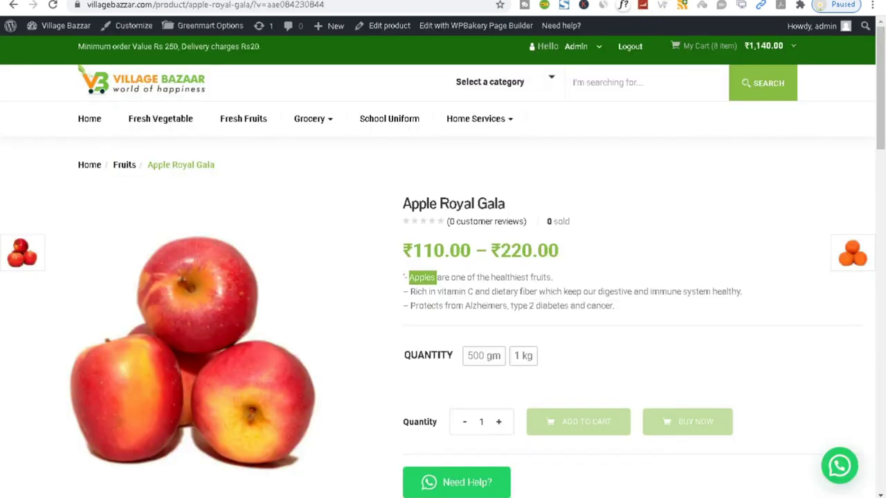
pyautogui.scroll(-5, 300, 330)
pyautogui.moveTo(78, 303); pyautogui.dragTo(267, 318)
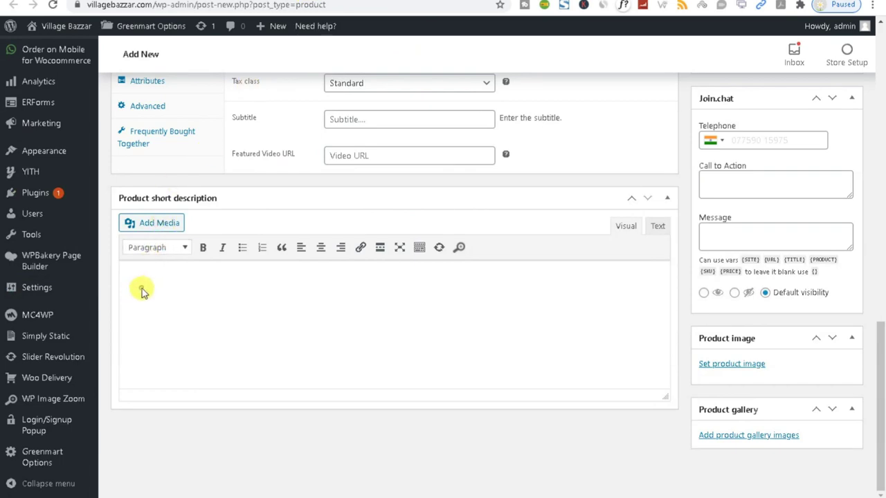
pyautogui.scroll(7, 139, 283)
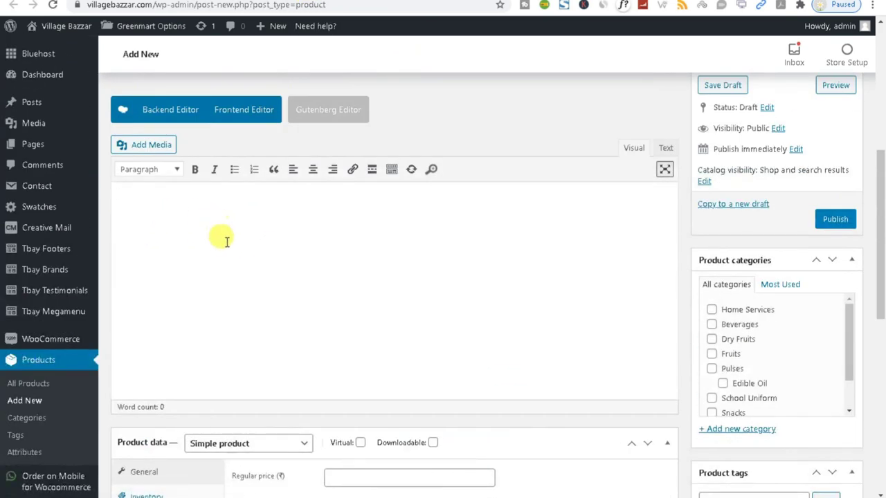
# - Keep the product type as Simple product and set the regular price to 800 and the sale price to 700
pyautogui.scroll(-4, 225, 246)
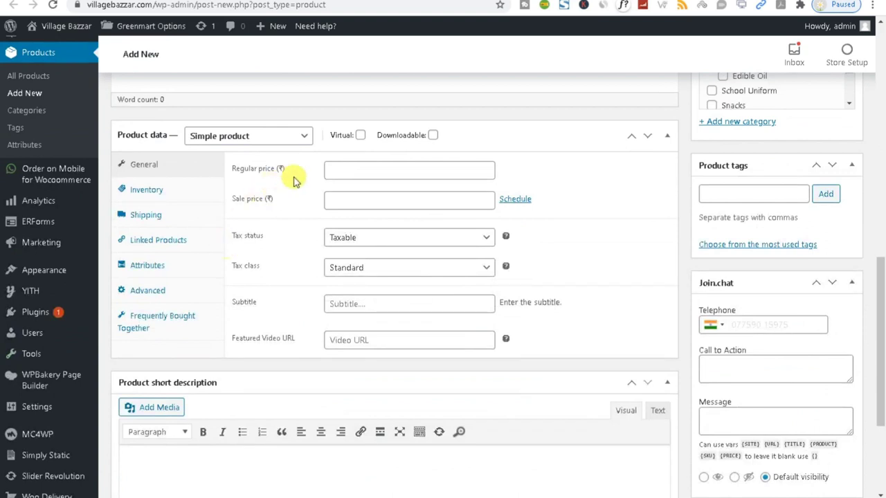
pyautogui.click(267, 139)
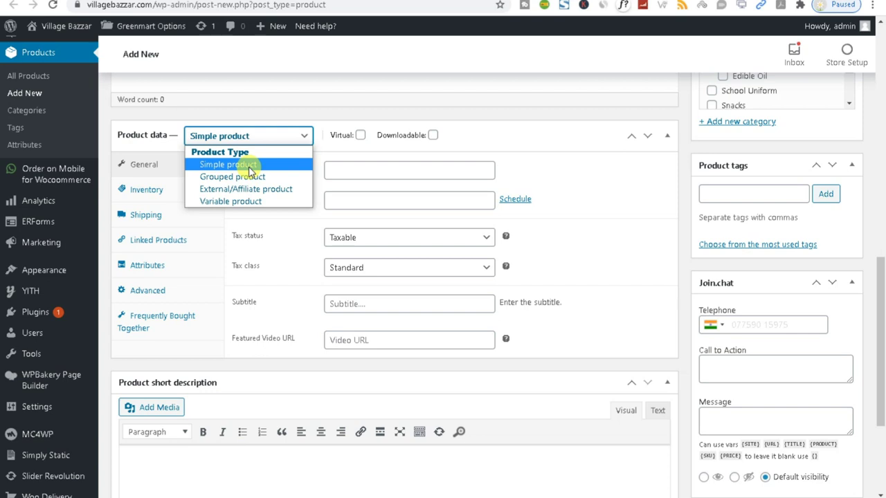
pyautogui.click(251, 170)
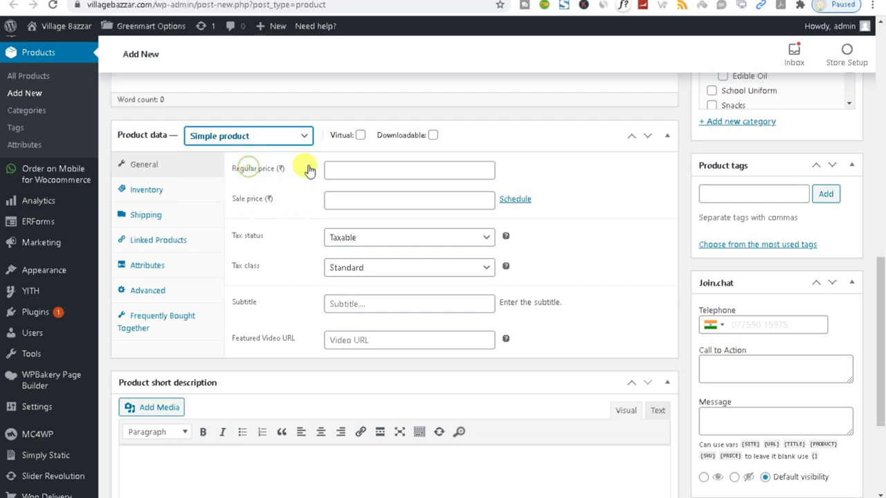
pyautogui.click(361, 173)
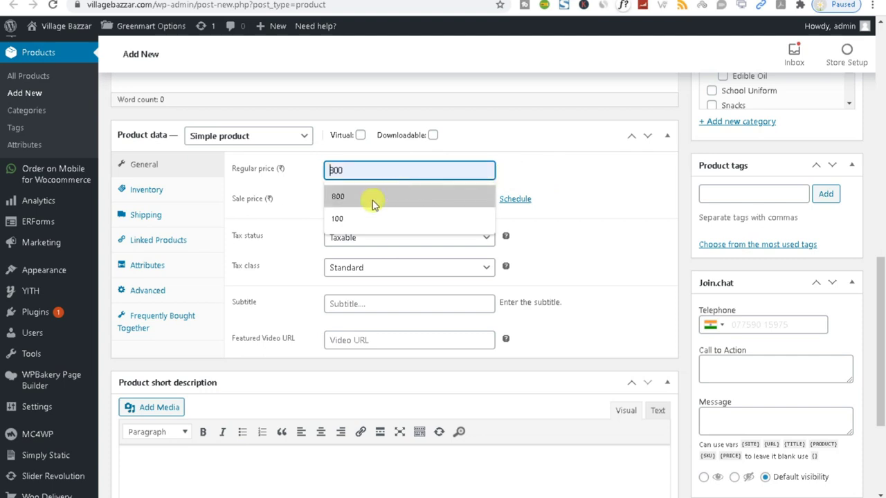
pyautogui.click(348, 197)
pyautogui.click(349, 199)
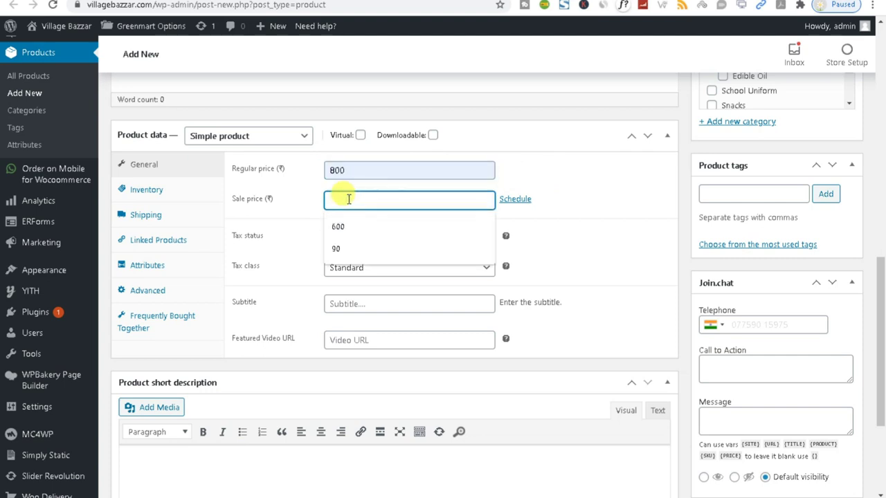
pyautogui.write('700')
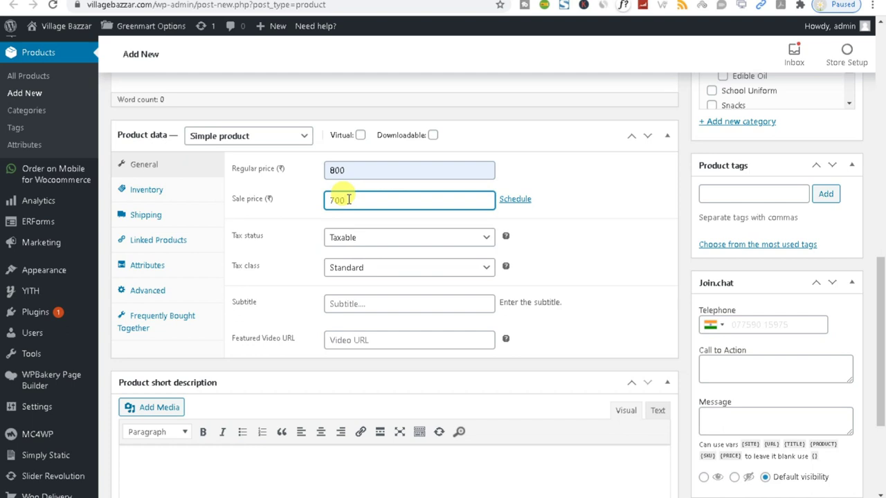
pyautogui.click(616, 250)
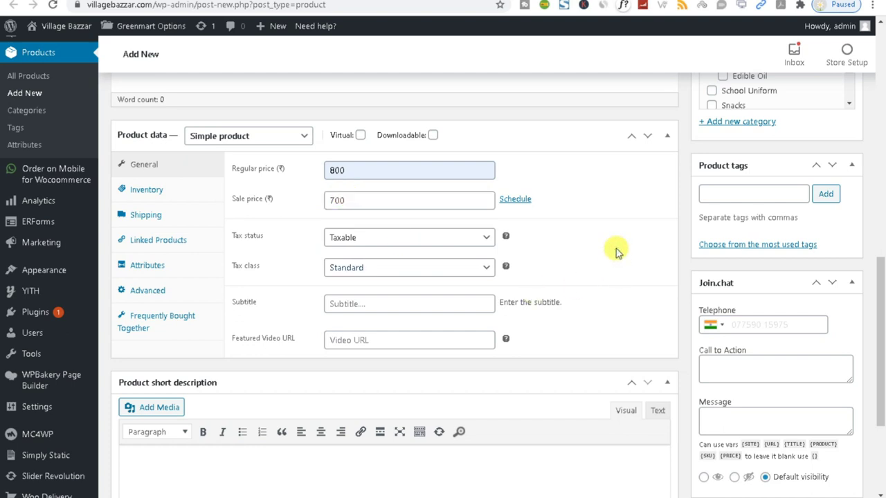
# - Schedule the sale price from 2021-01-14 to 2021-01-31
pyautogui.click(514, 200)
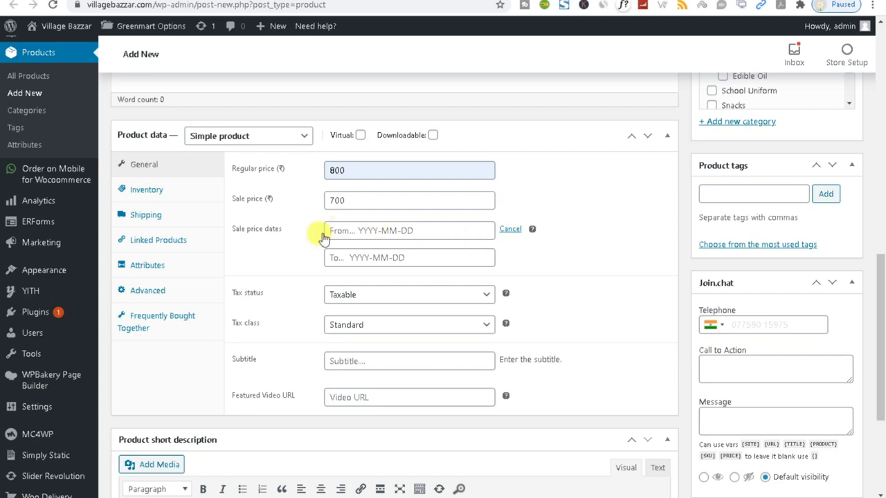
pyautogui.click(510, 229)
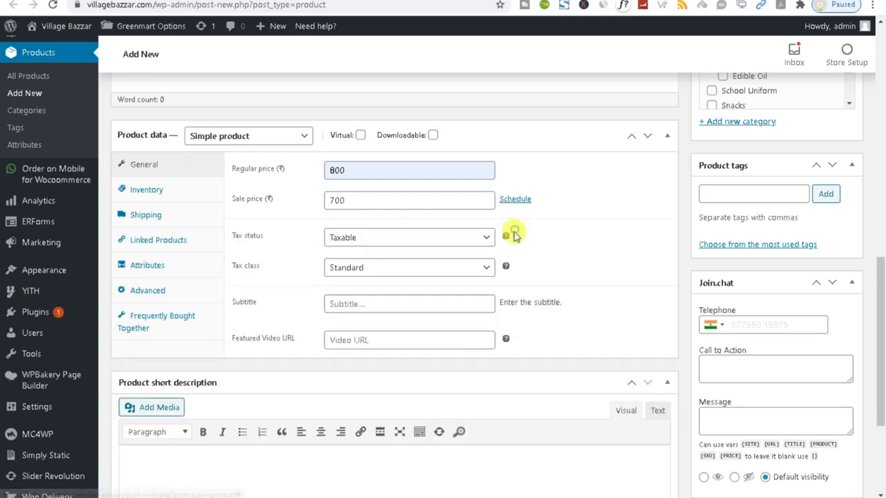
pyautogui.click(513, 199)
pyautogui.click(351, 231)
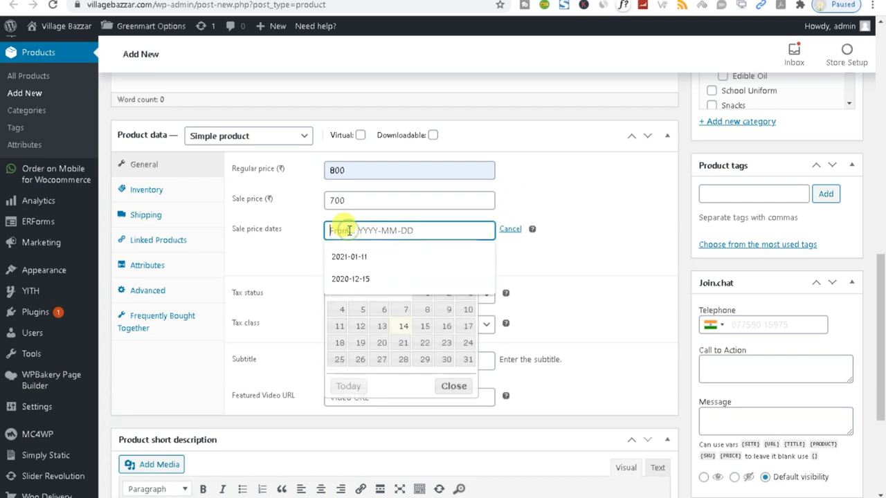
pyautogui.click(404, 326)
pyautogui.click(391, 257)
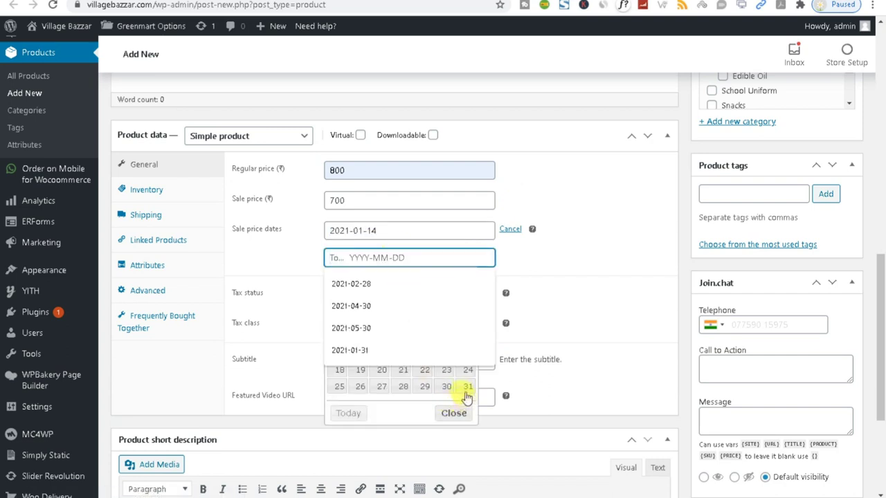
pyautogui.click(466, 386)
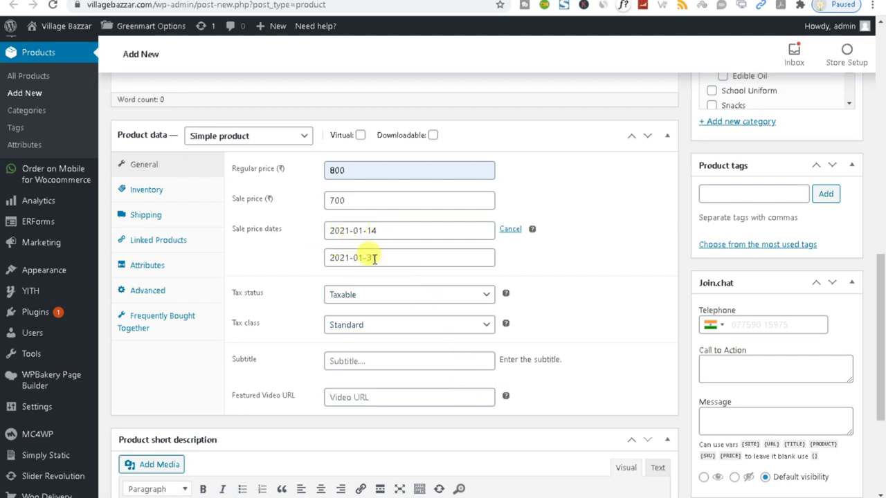
# - Name the new product "test"
pyautogui.scroll(10, 374, 258)
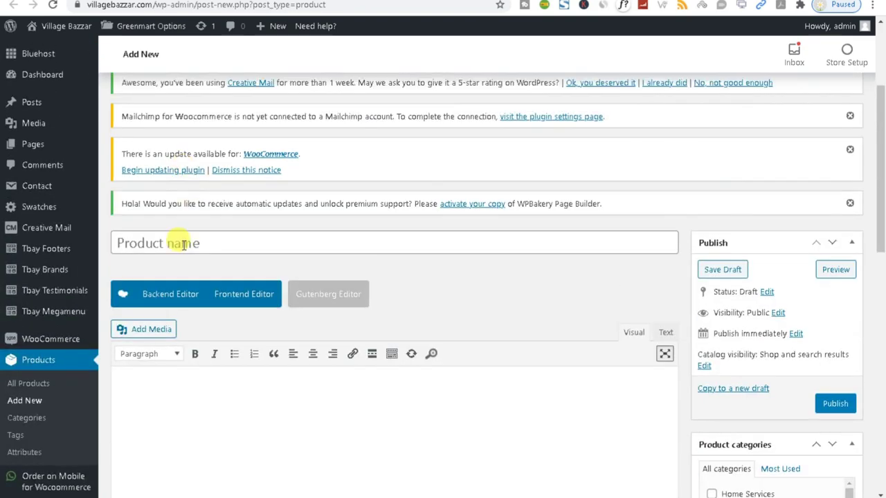
pyautogui.click(181, 244)
pyautogui.write('test')
# - Set the product's SKU to test-002 in the inventory data
pyautogui.scroll(-4, 401, 326)
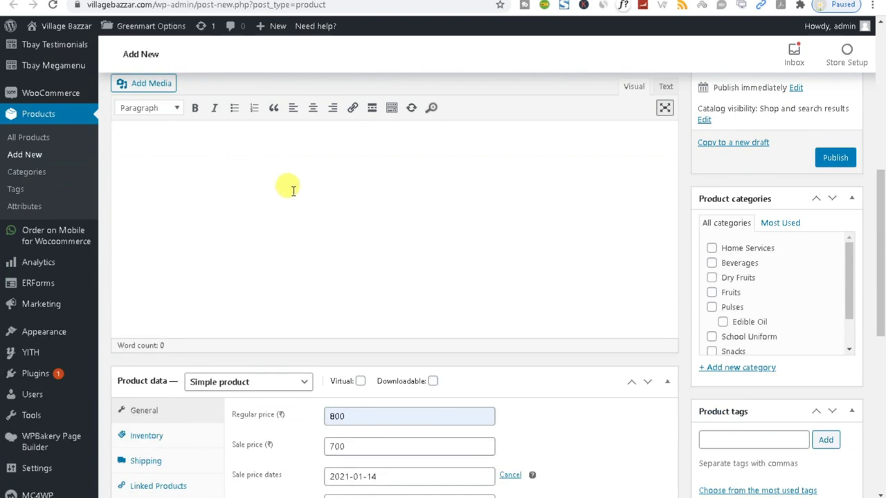
pyautogui.scroll(-4, 395, 340)
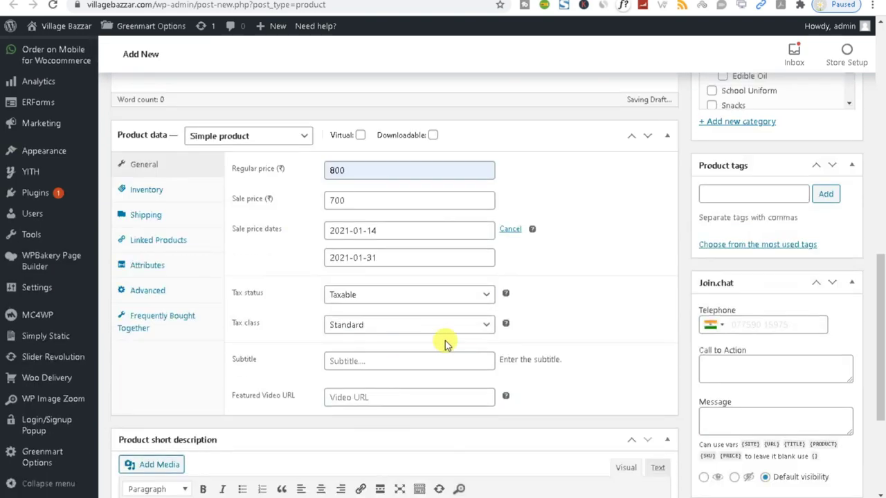
pyautogui.click(148, 194)
pyautogui.click(339, 168)
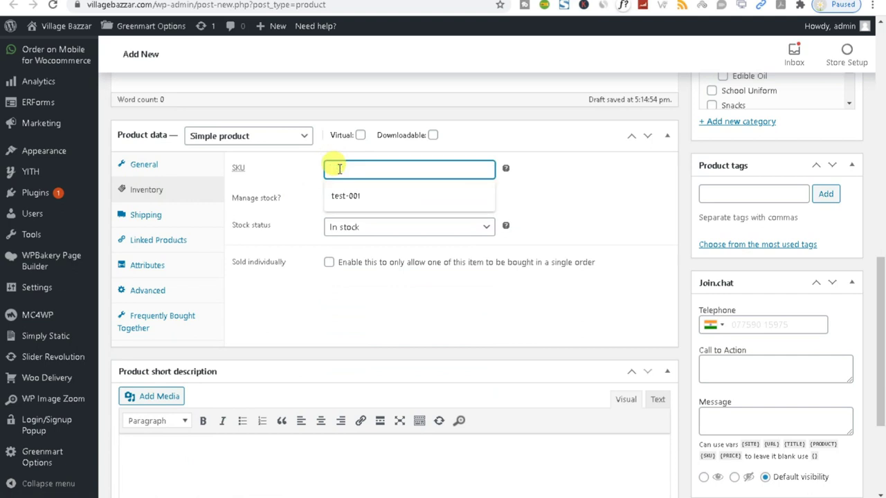
pyautogui.click(346, 195)
pyautogui.press('BackSpace')
pyautogui.write('2')
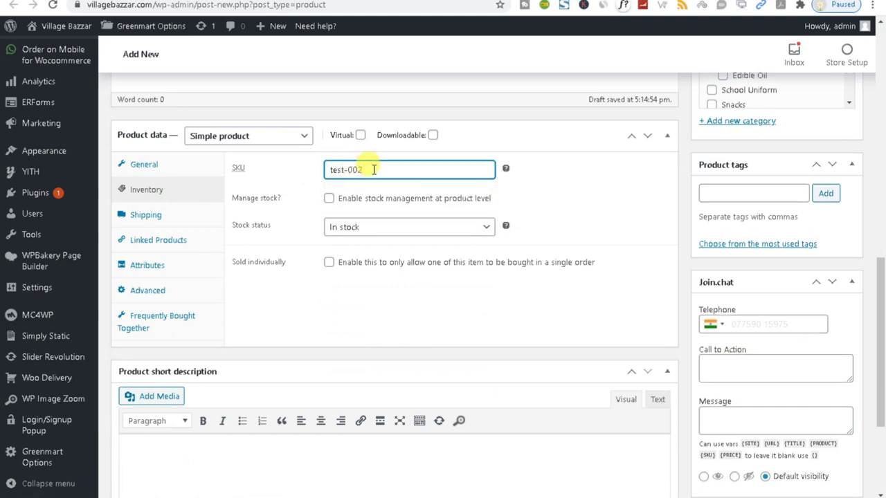
# - Enable stock management at product level with a stock quantity of 12 and a low stock threshold of 2
pyautogui.click(329, 198)
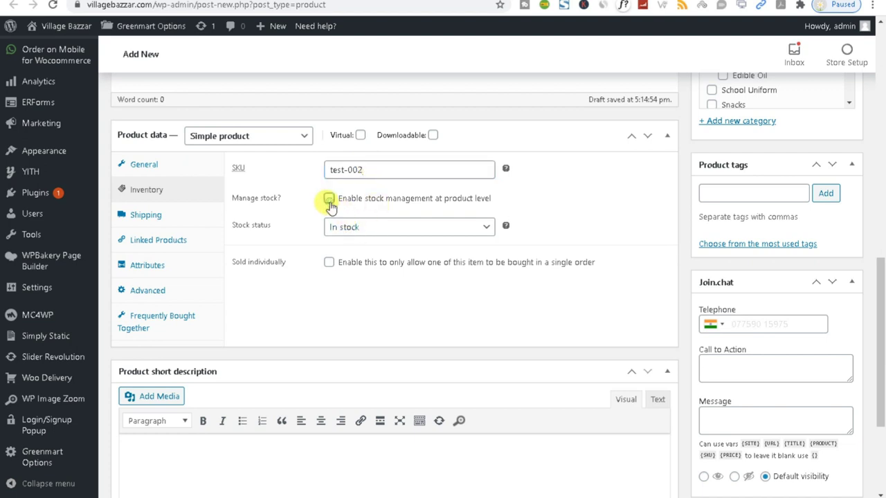
pyautogui.doubleClick(344, 221)
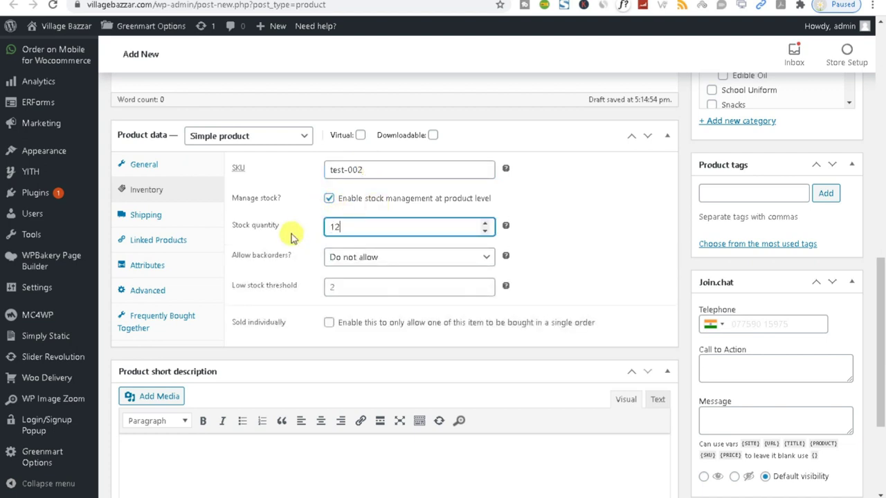
pyautogui.click(335, 285)
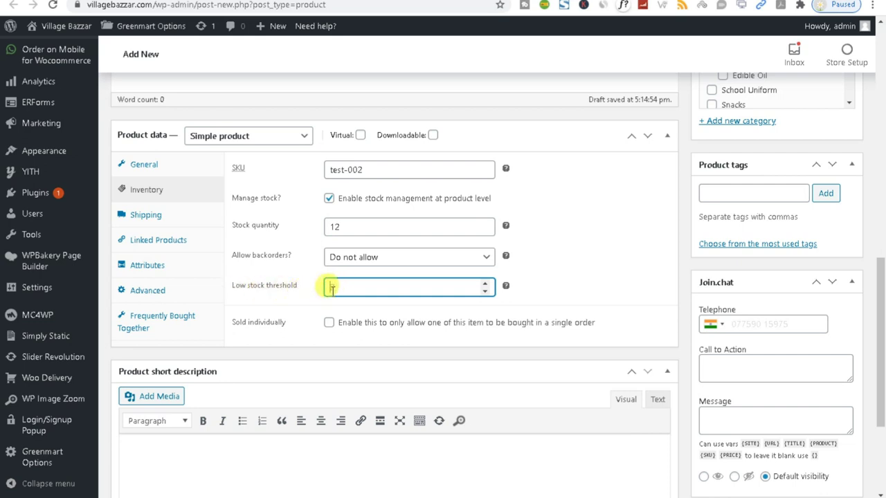
pyautogui.write('2')
pyautogui.moveTo(335, 289); pyautogui.dragTo(299, 293)
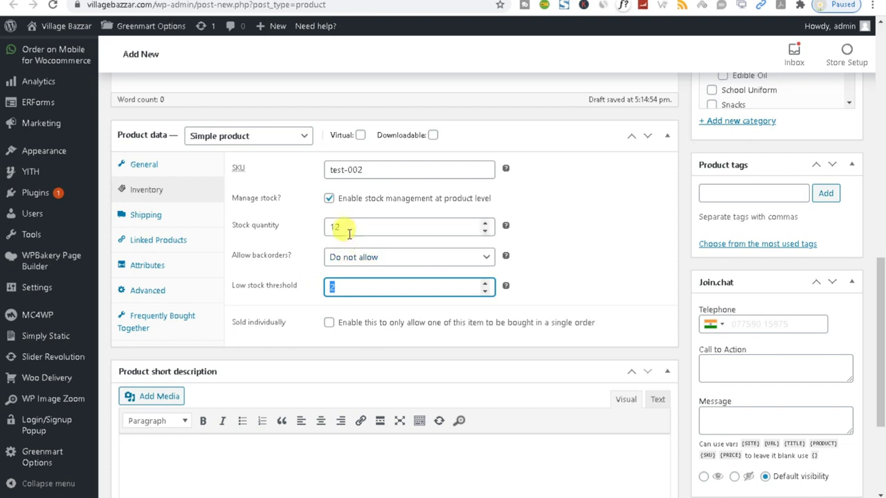
# - Turn product-level stock management off and back on to compare the inventory fields
pyautogui.click(328, 202)
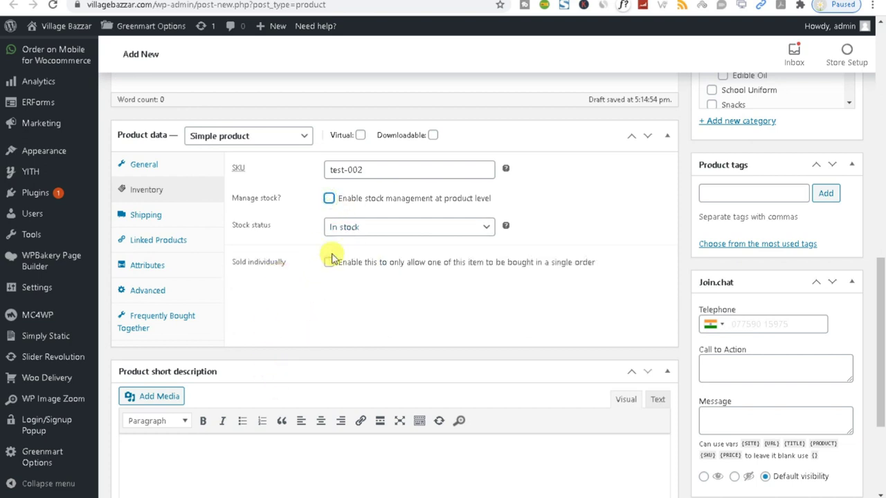
pyautogui.click(329, 199)
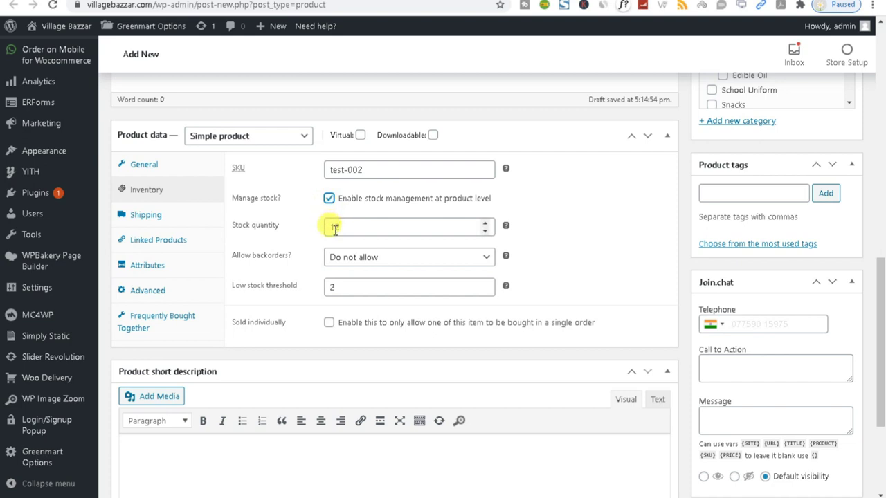
pyautogui.doubleClick(337, 227)
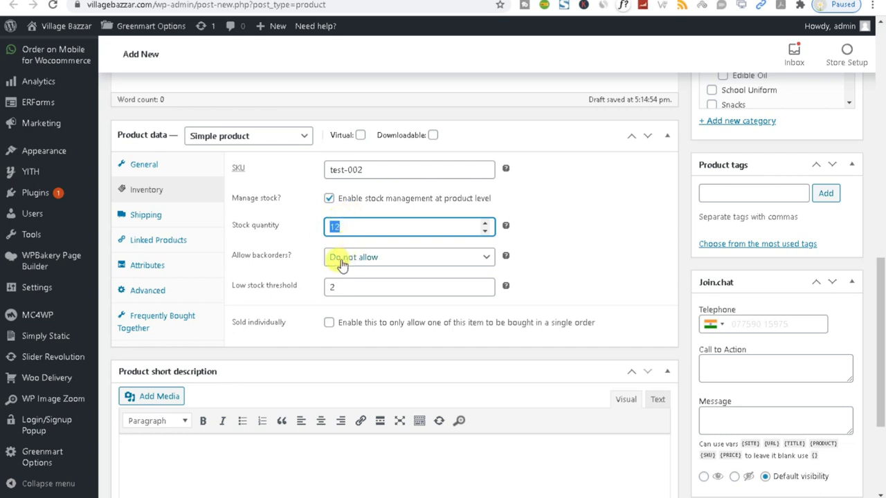
# - Try the "Allow, but notify customer" backorder option and return backorders to "Do not allow"
pyautogui.click(376, 256)
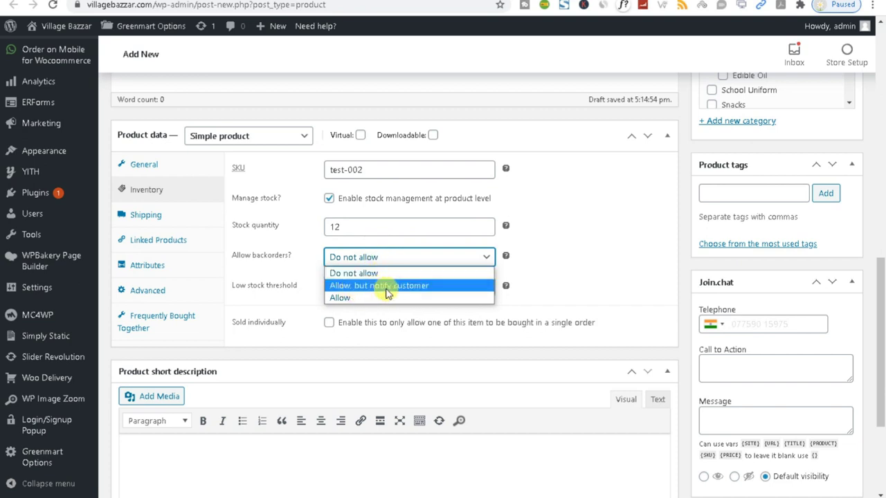
pyautogui.click(419, 286)
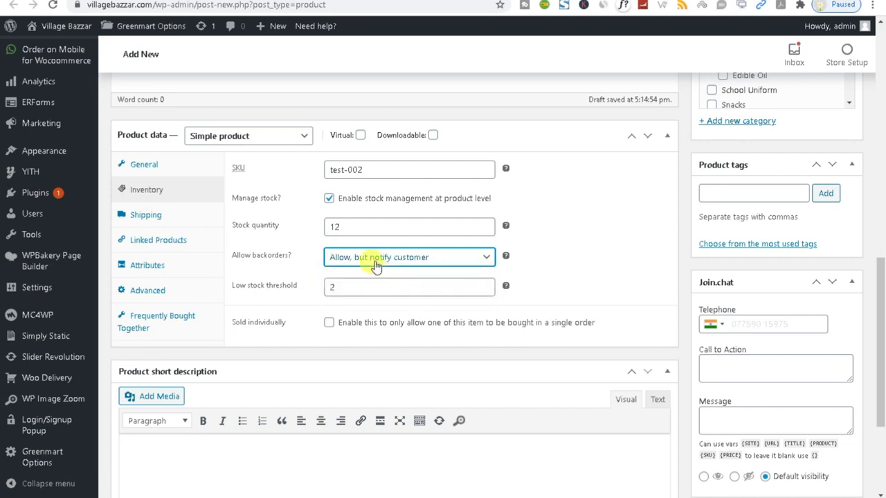
pyautogui.click(375, 257)
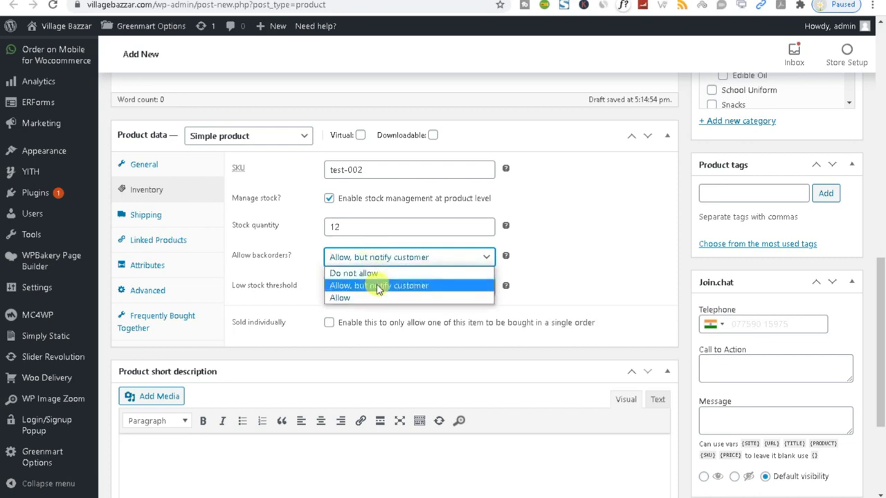
pyautogui.click(379, 289)
pyautogui.click(374, 257)
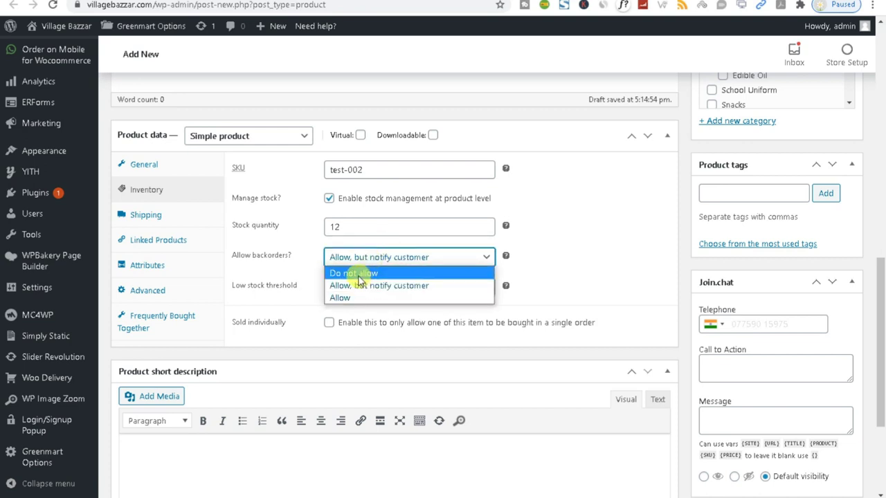
pyautogui.click(359, 277)
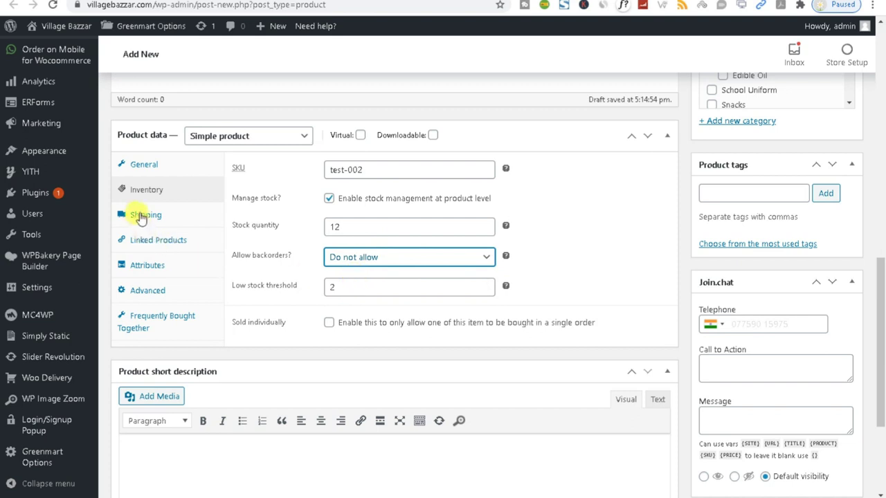
# - Review the product's shipping data fields and the upsell and cross-sell fields for linked products
pyautogui.click(141, 218)
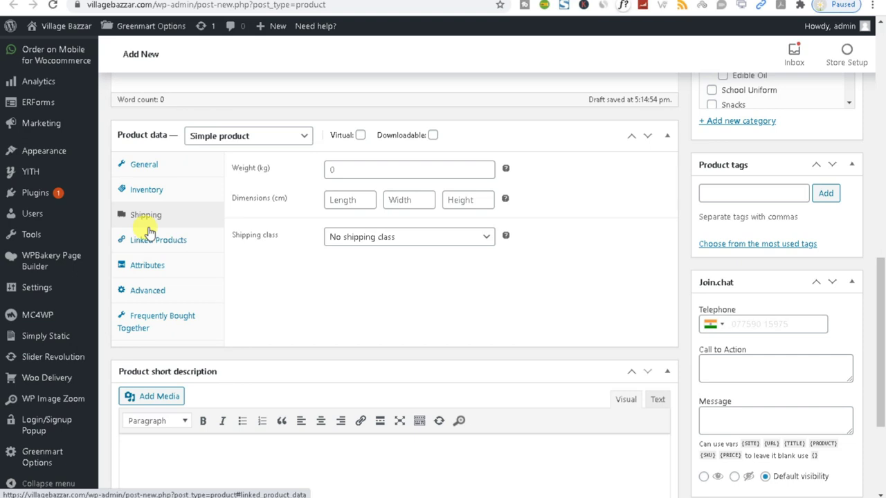
pyautogui.click(342, 170)
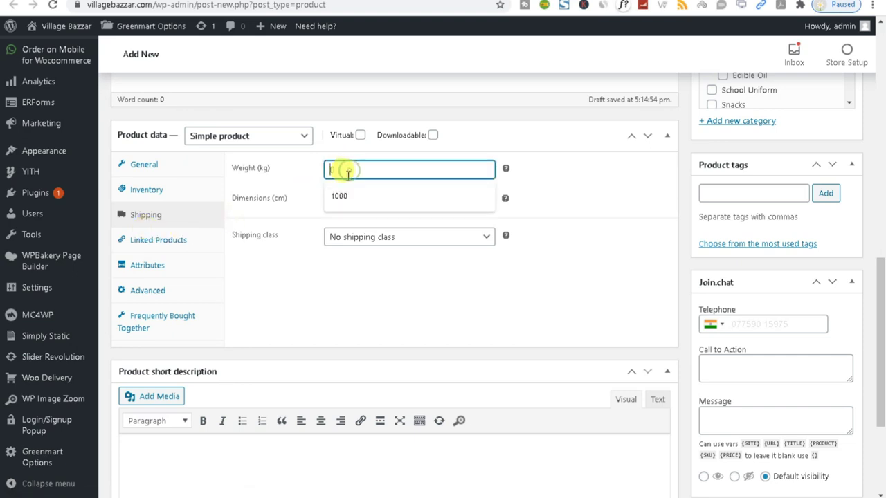
pyautogui.click(147, 247)
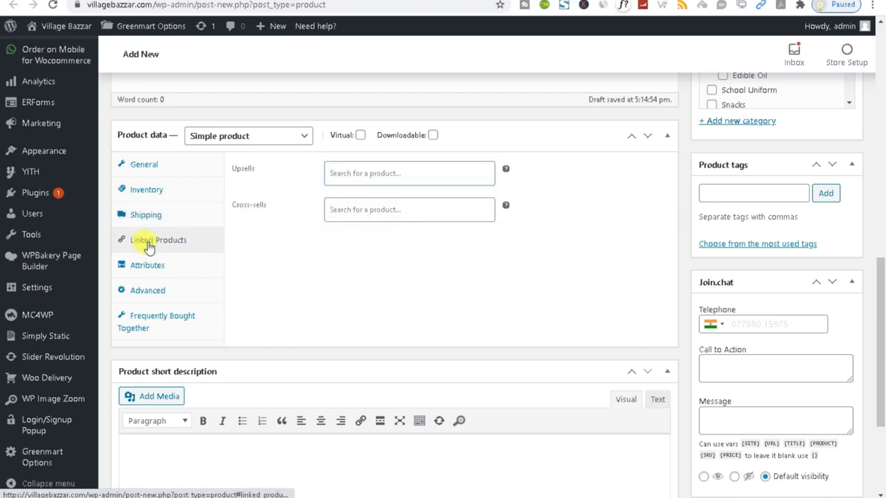
pyautogui.click(334, 178)
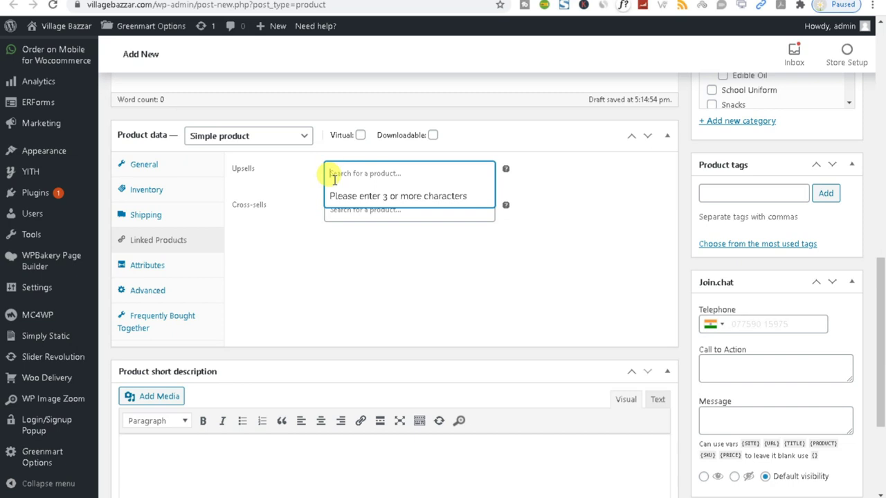
pyautogui.click(326, 237)
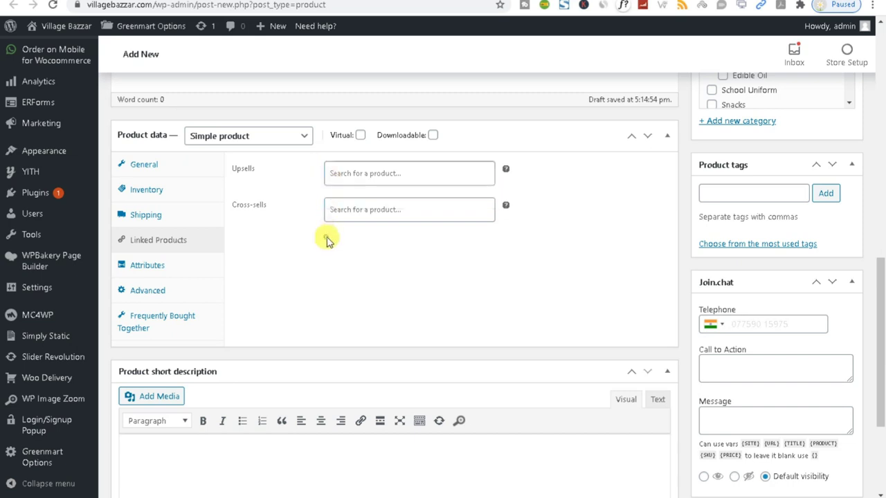
pyautogui.click(336, 209)
pyautogui.click(285, 279)
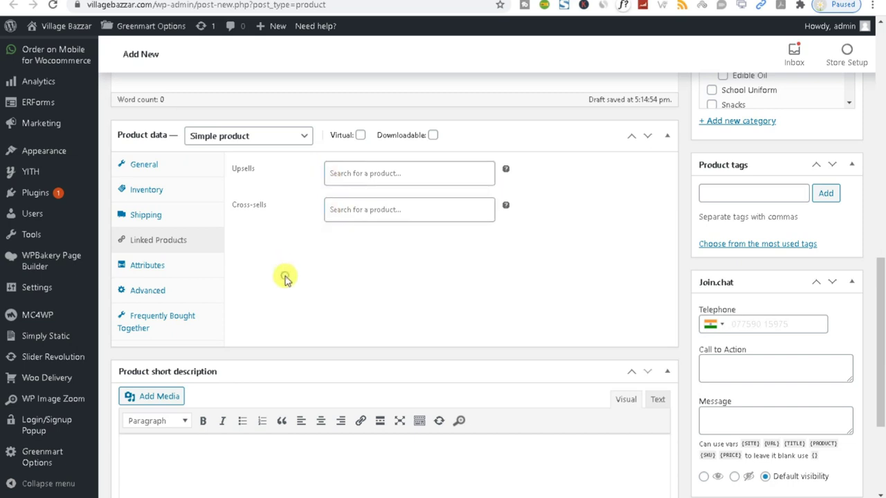
# - Open the product's attributes and examine the 500 gm and 1 kg quantity options on the Apple Royal Gala page
pyautogui.click(137, 271)
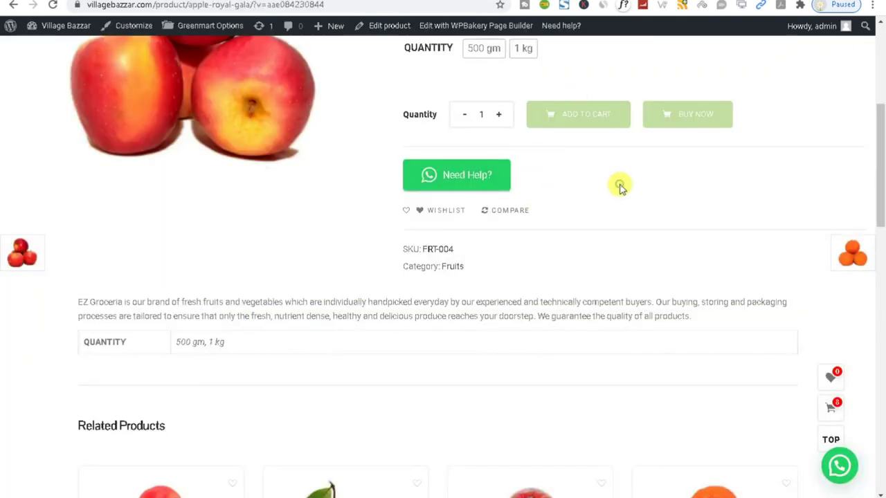
pyautogui.scroll(3, 575, 178)
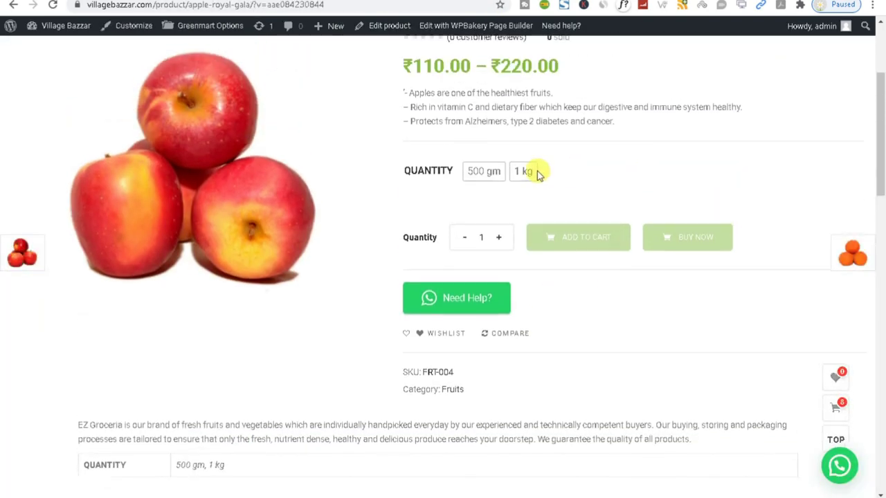
pyautogui.moveTo(445, 174); pyautogui.dragTo(503, 182)
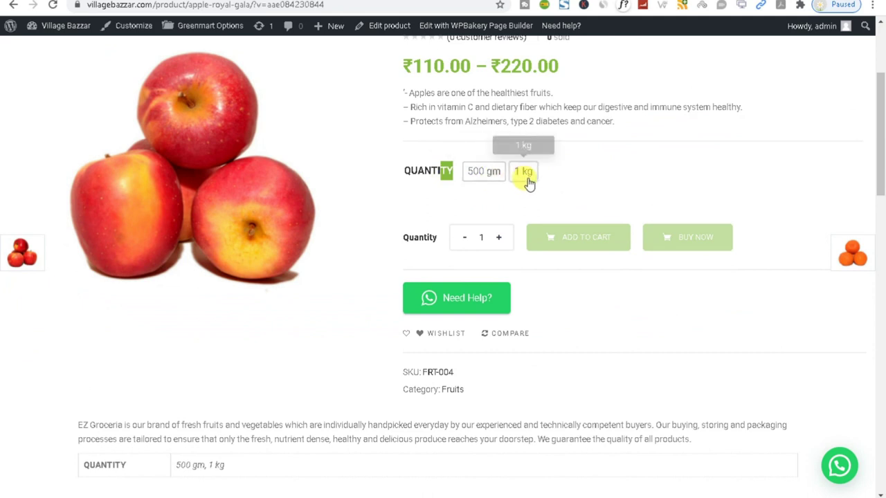
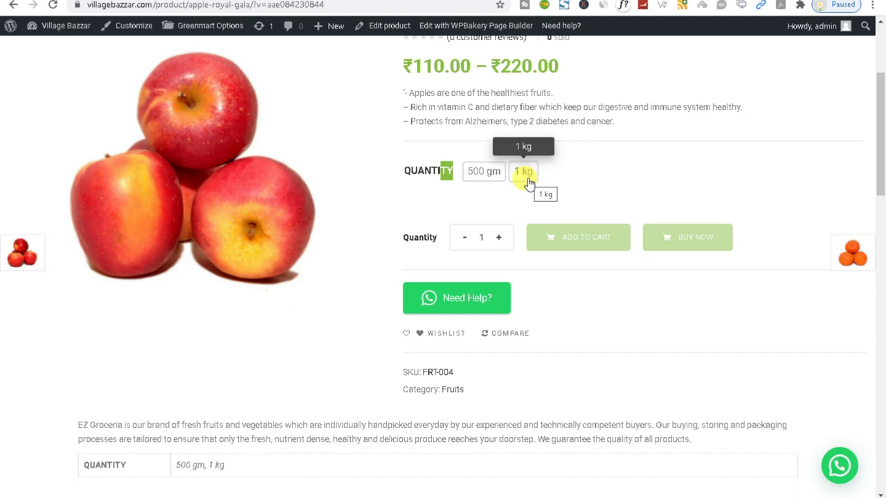
pyautogui.scroll(2, 528, 181)
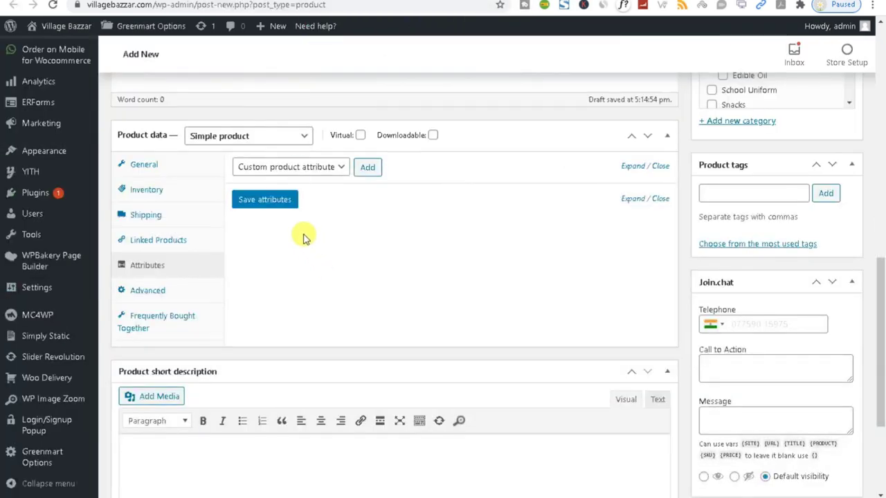
# - Assign the new product to the Spices category
pyautogui.scroll(-3, 384, 350)
pyautogui.scroll(3, 383, 352)
pyautogui.scroll(3, 719, 197)
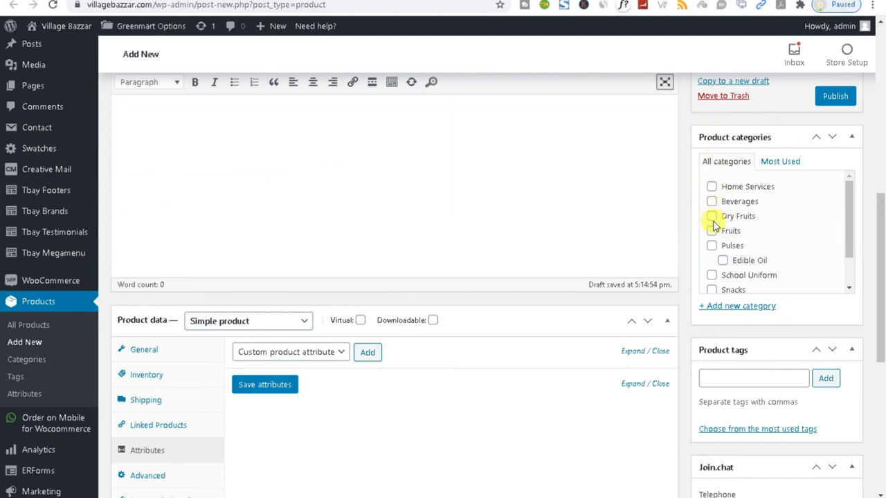
pyautogui.scroll(-2, 713, 242)
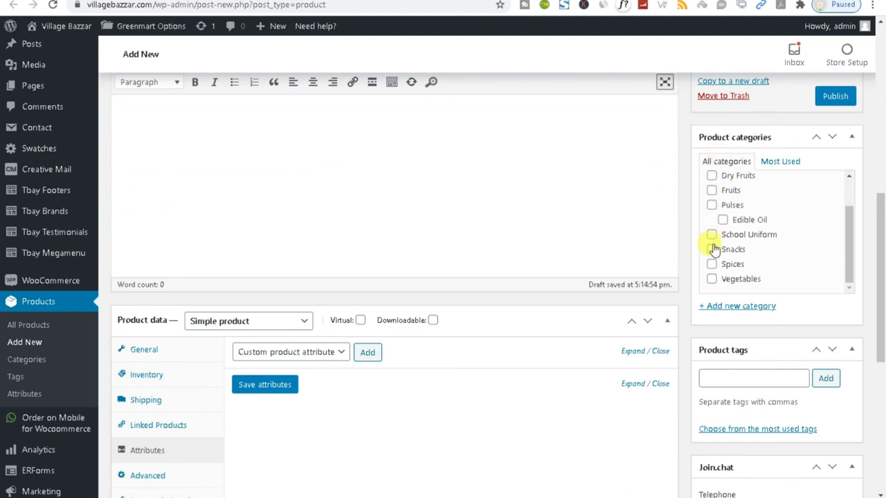
pyautogui.click(711, 265)
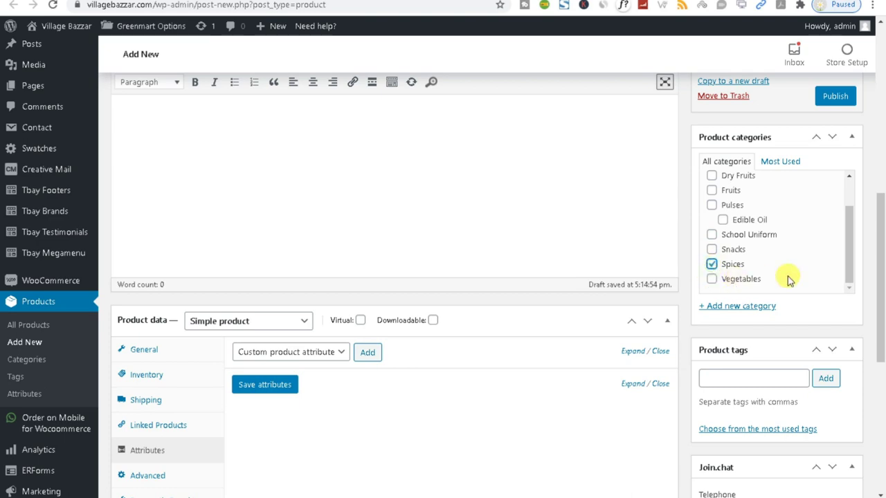
# - Review the new product's category and tag options and the Join.chat telephone and call-to-action fields
pyautogui.scroll(-3, 786, 279)
pyautogui.scroll(-1, 787, 283)
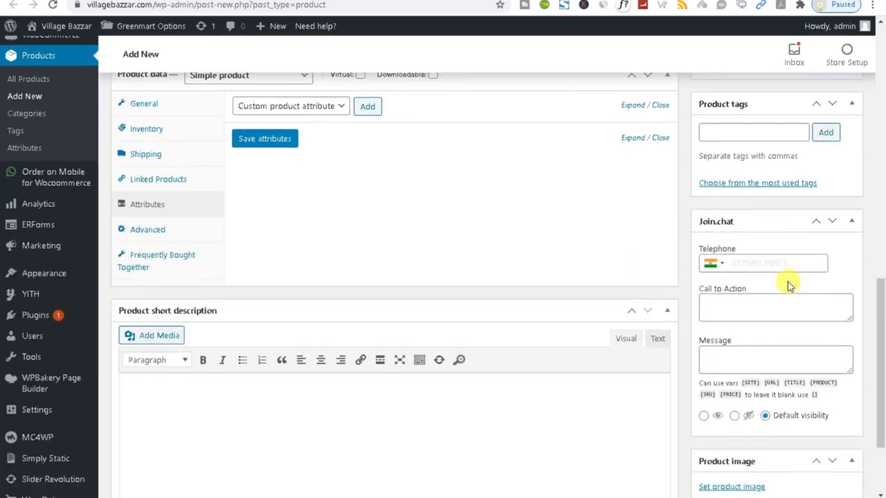
pyautogui.scroll(4, 787, 283)
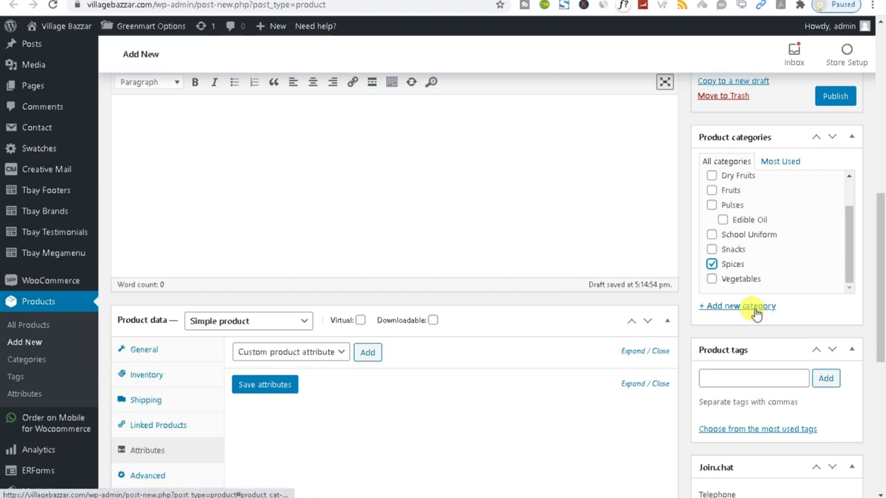
pyautogui.scroll(-5, 755, 309)
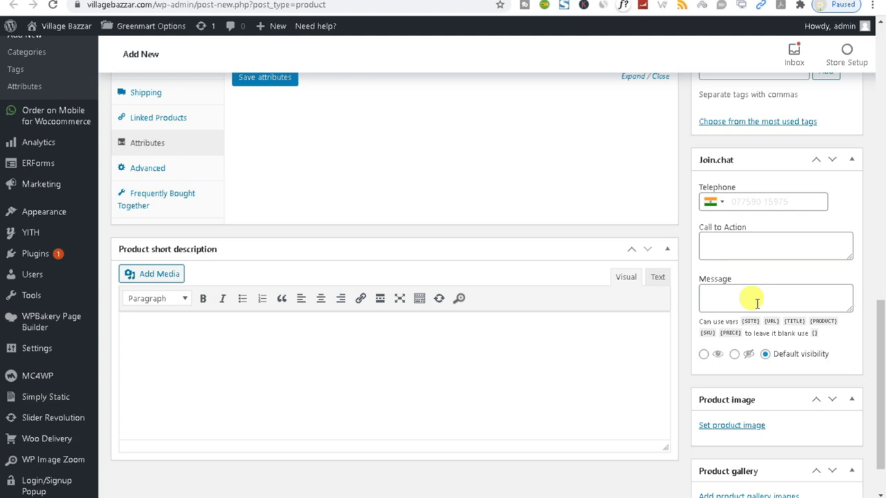
pyautogui.scroll(-1, 757, 303)
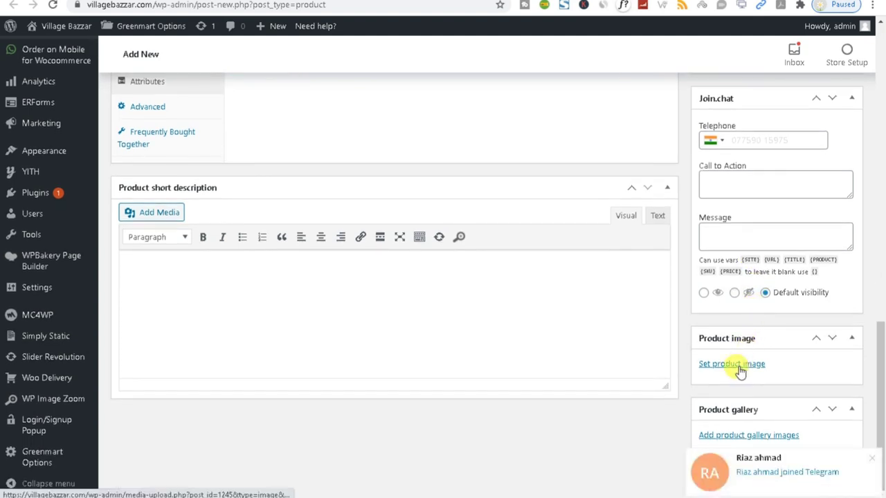
pyautogui.click(734, 176)
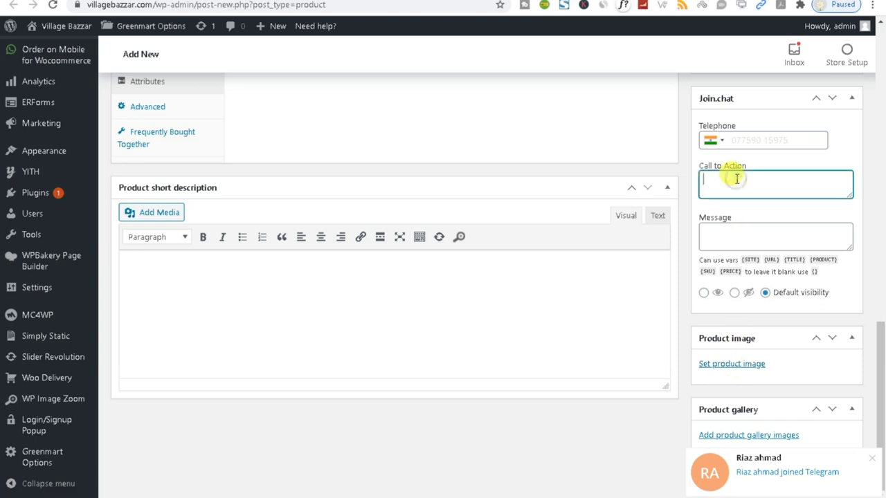
pyautogui.click(750, 142)
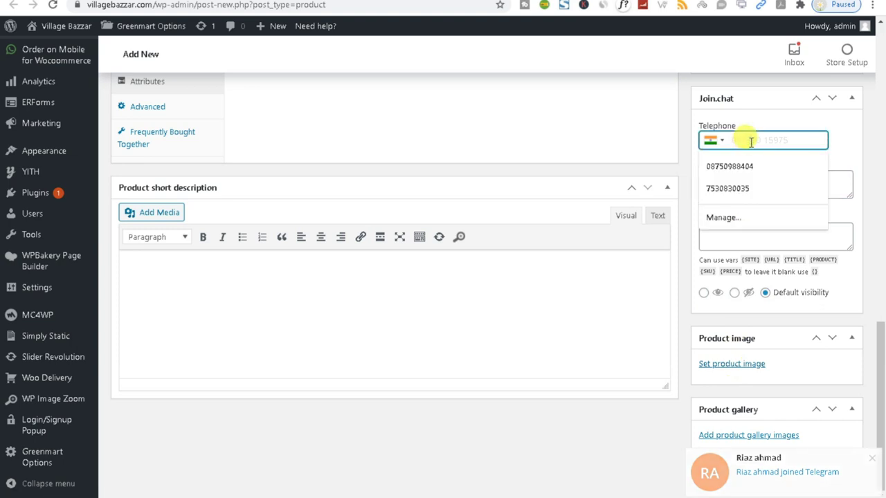
pyautogui.click(858, 158)
pyautogui.click(779, 140)
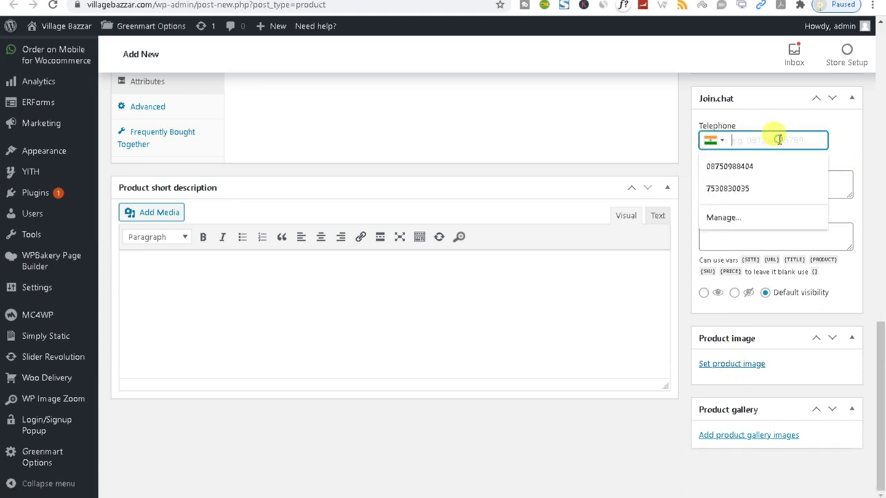
pyautogui.click(838, 141)
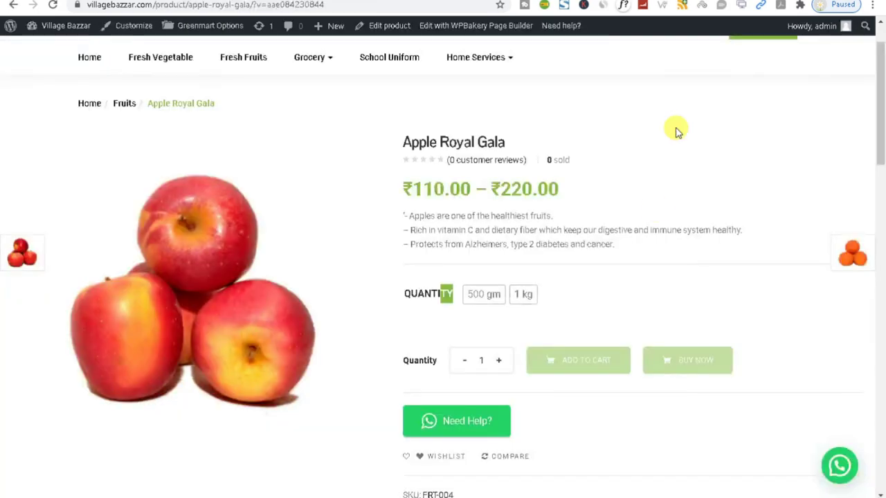
# - Compare the WhatsApp chat button on the Apple Royal Gala page with the new product's Join.chat fields
pyautogui.click(840, 465)
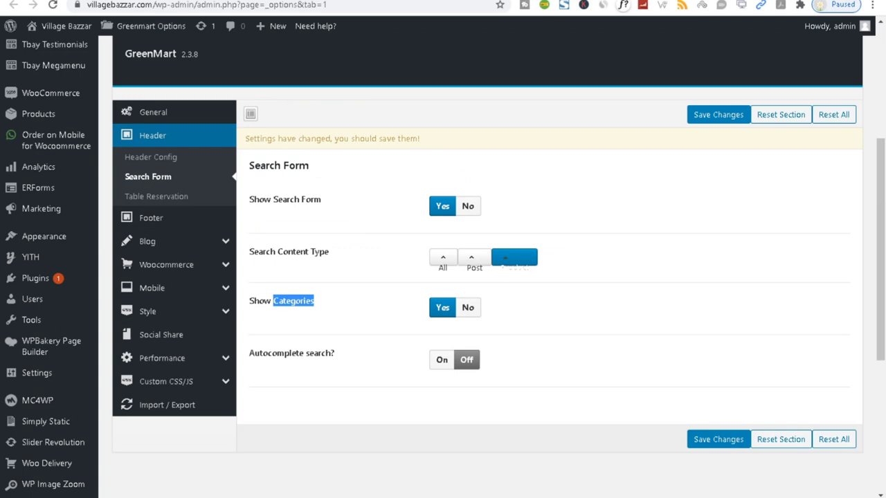
pyautogui.press('F5')
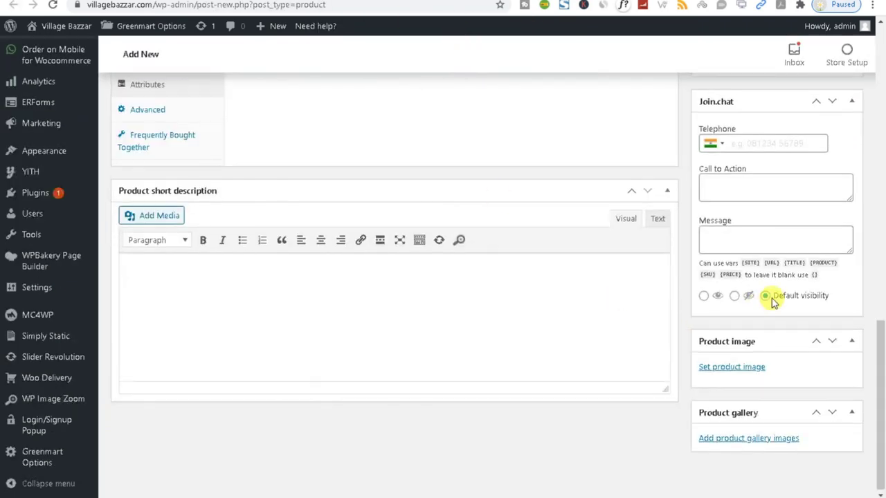
pyautogui.scroll(2, 771, 298)
pyautogui.click(751, 261)
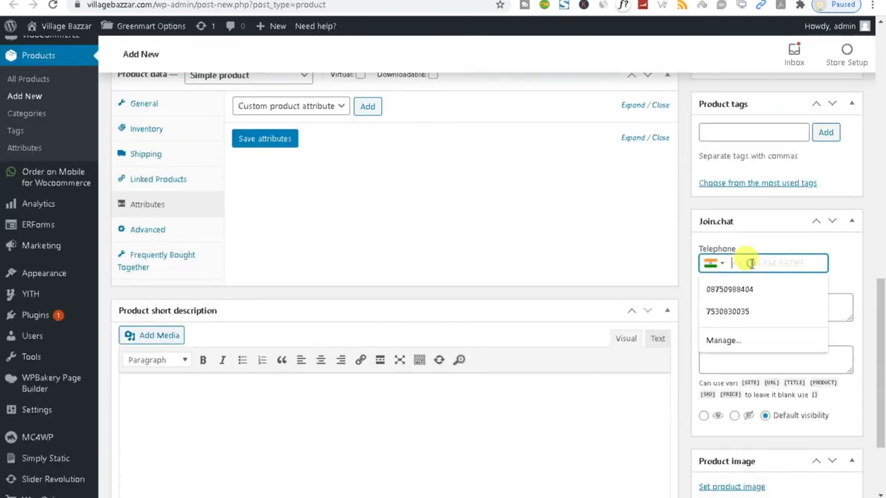
pyautogui.click(621, 249)
pyautogui.click(728, 303)
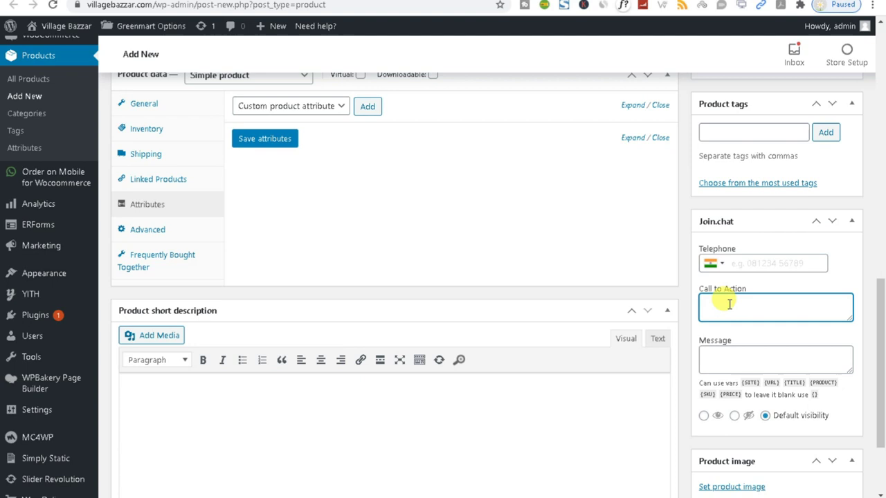
pyautogui.click(734, 261)
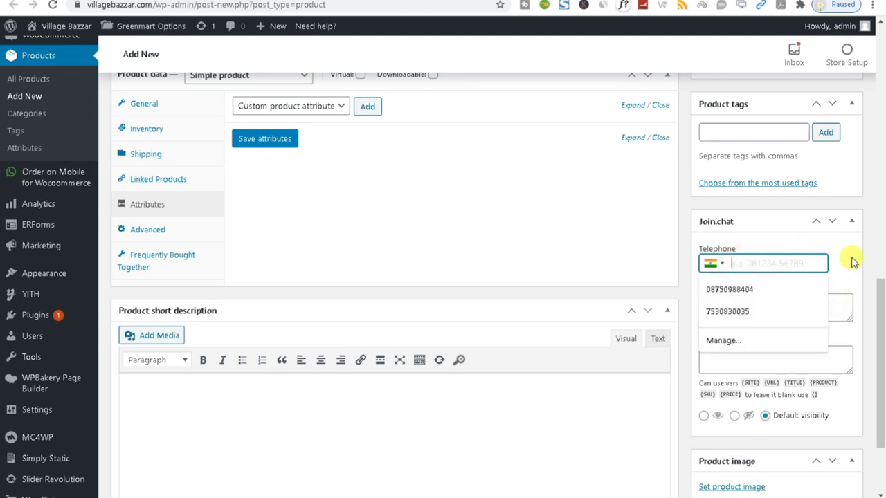
pyautogui.click(792, 208)
pyautogui.scroll(-2, 807, 395)
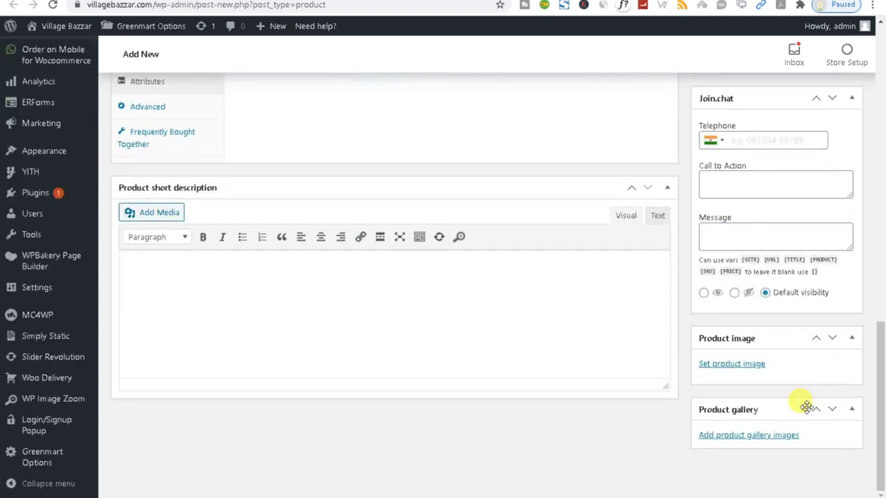
# - Set the fruit basket picture Fresh-Fruits-1.jpg from the media library as the product image
pyautogui.click(727, 365)
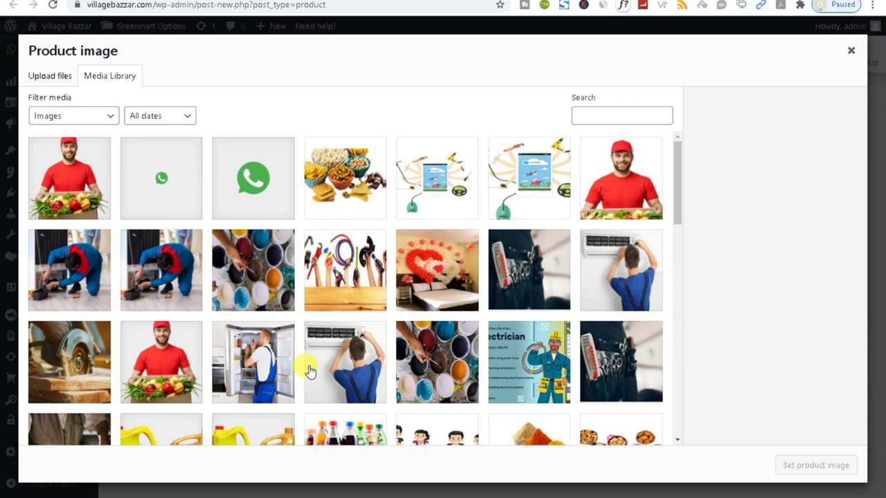
pyautogui.scroll(-4, 310, 370)
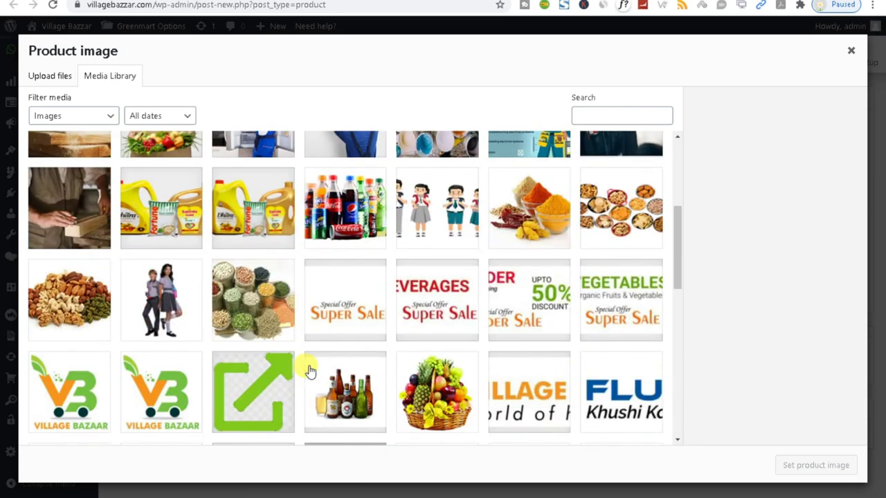
pyautogui.scroll(-3, 308, 371)
pyautogui.click(420, 239)
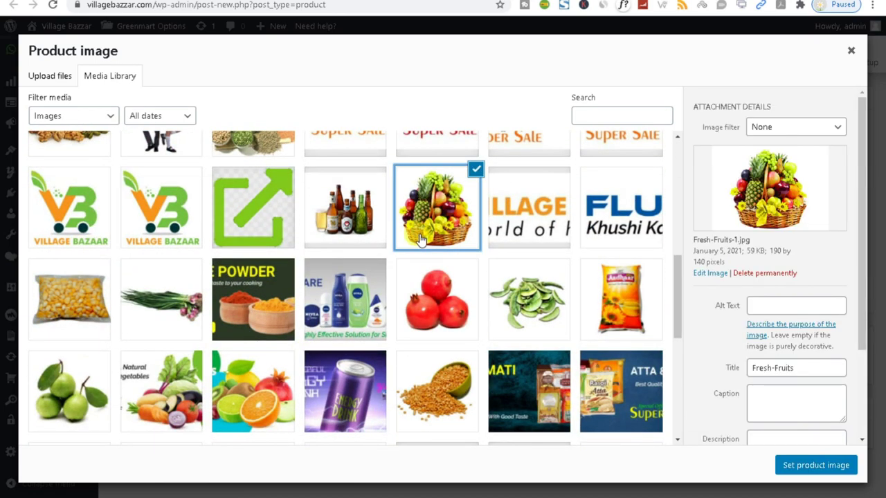
pyautogui.click(793, 465)
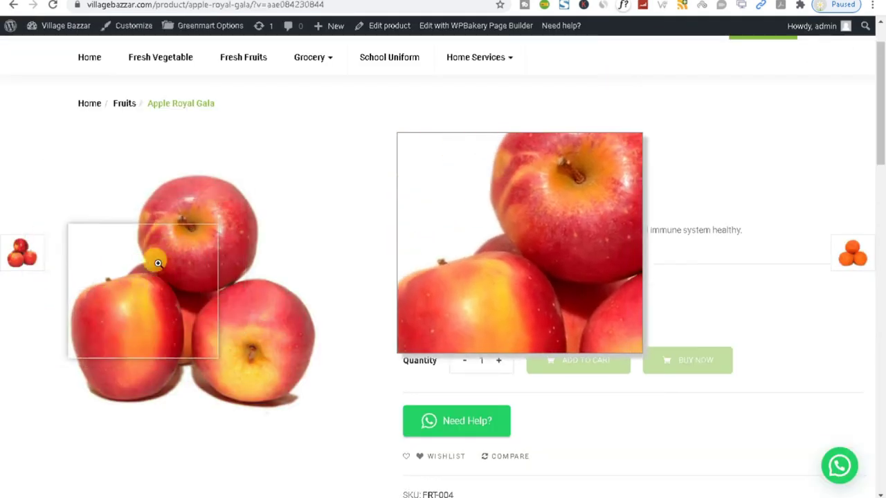
# - Examine the main product image on the Apple Royal Gala page and return to the new product's edit page
pyautogui.scroll(-2, 193, 308)
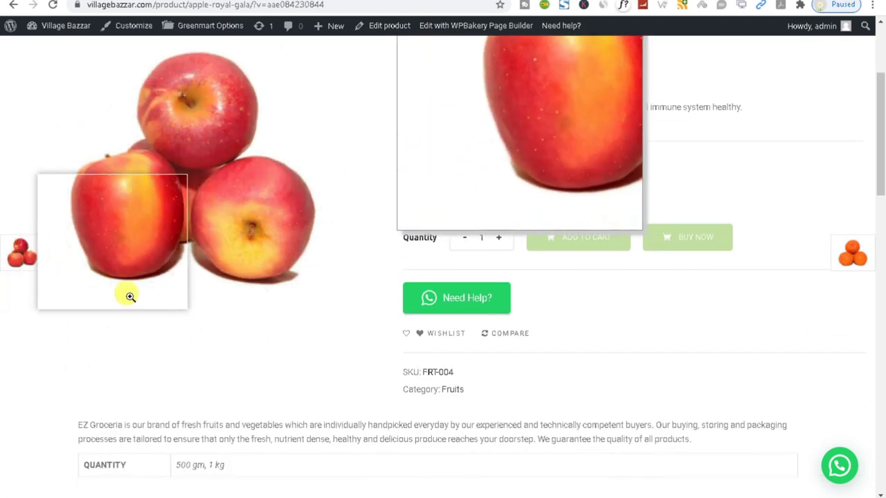
pyautogui.click(565, 2)
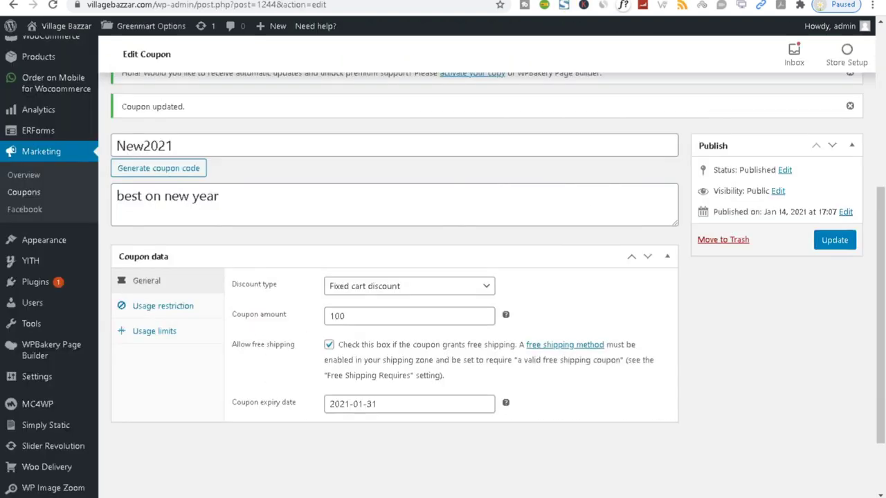
pyautogui.click(504, 5)
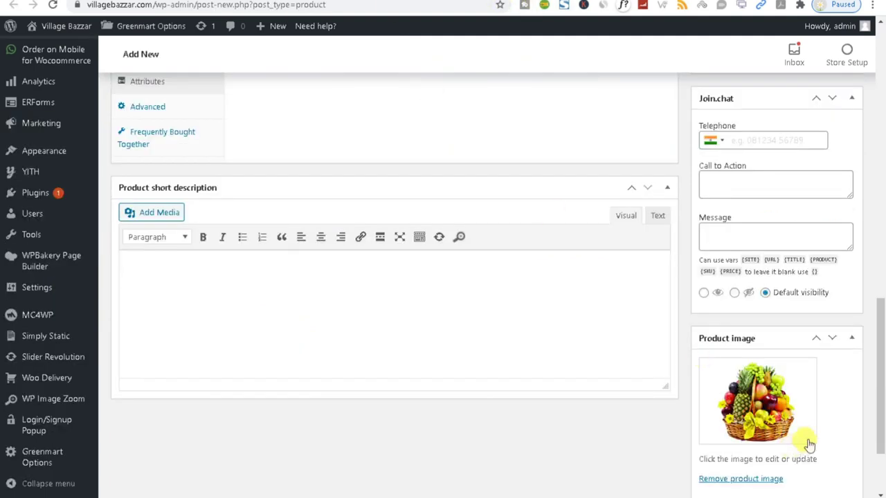
# - Open the media picker for the product gallery images and close it without adding any image
pyautogui.scroll(-2, 806, 441)
pyautogui.moveTo(657, 405); pyautogui.dragTo(724, 402)
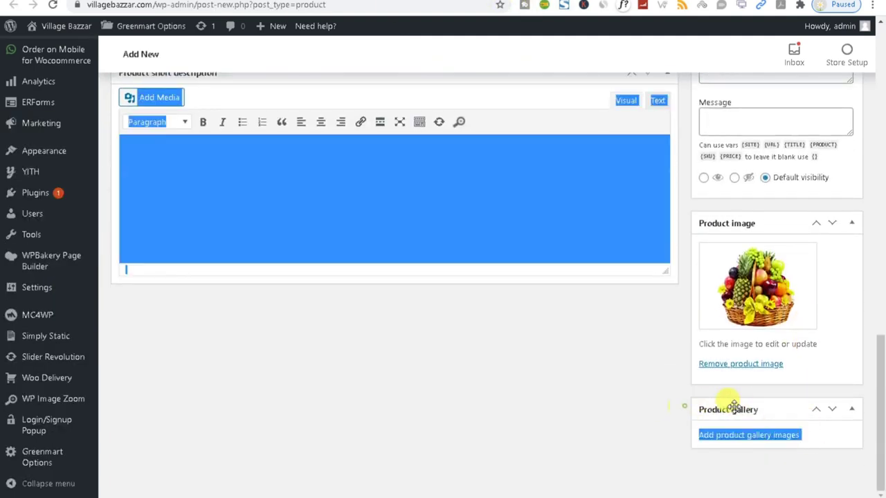
pyautogui.click(760, 438)
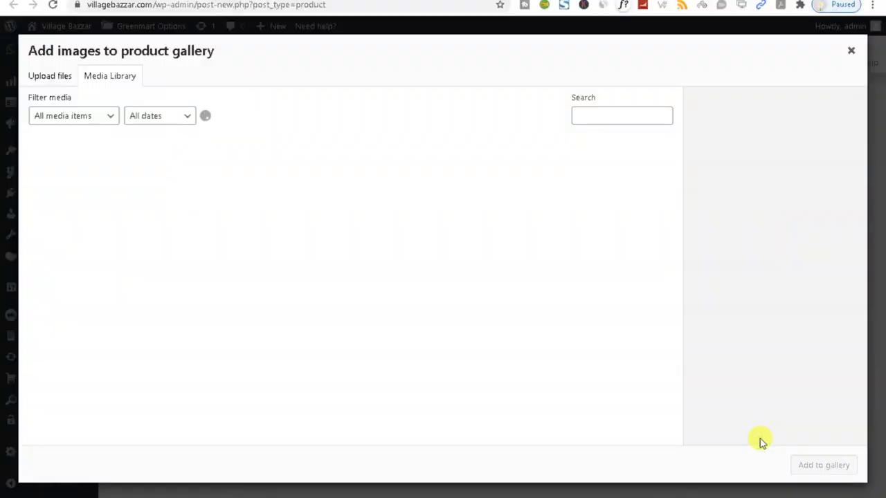
pyautogui.click(851, 51)
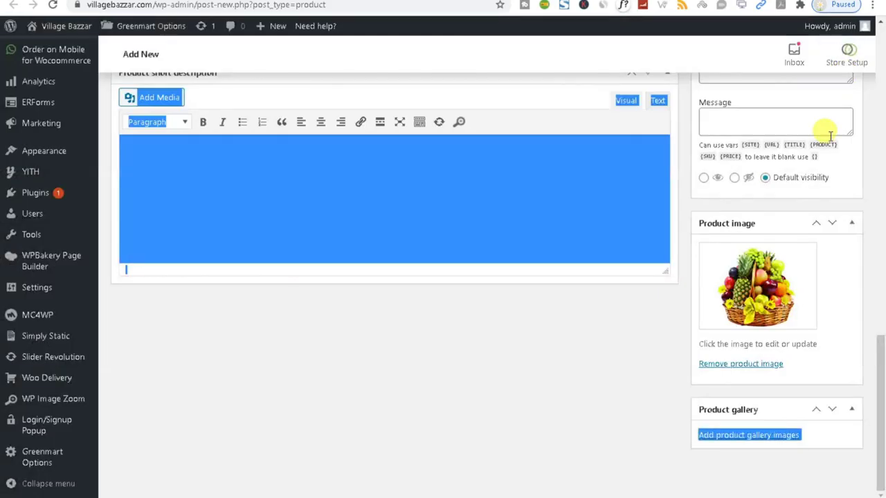
# - Publish the test product
pyautogui.scroll(5, 472, 286)
pyautogui.scroll(1, 473, 286)
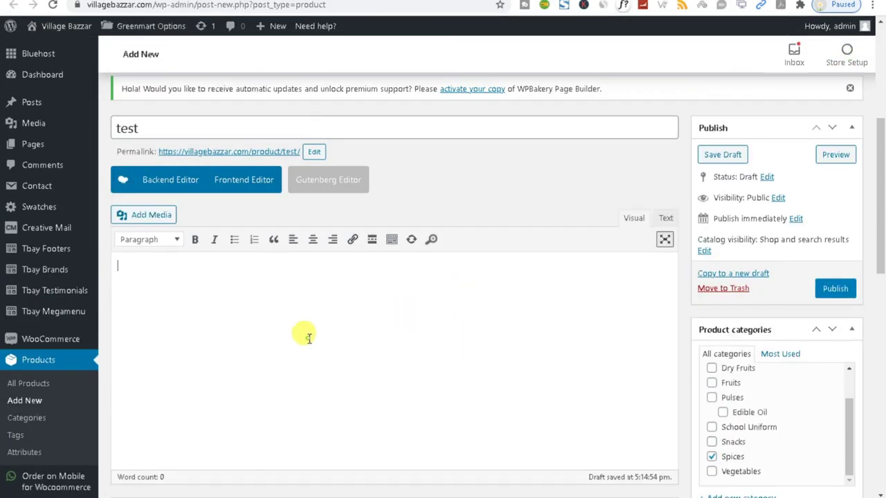
pyautogui.click(826, 291)
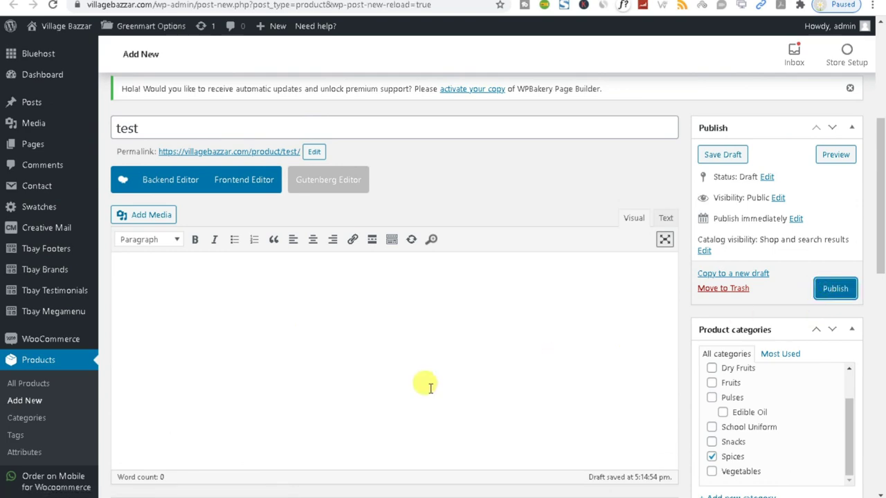
# - Review the test product's title, General pricing, Inventory and category settings on its edit page
pyautogui.scroll(-2, 297, 342)
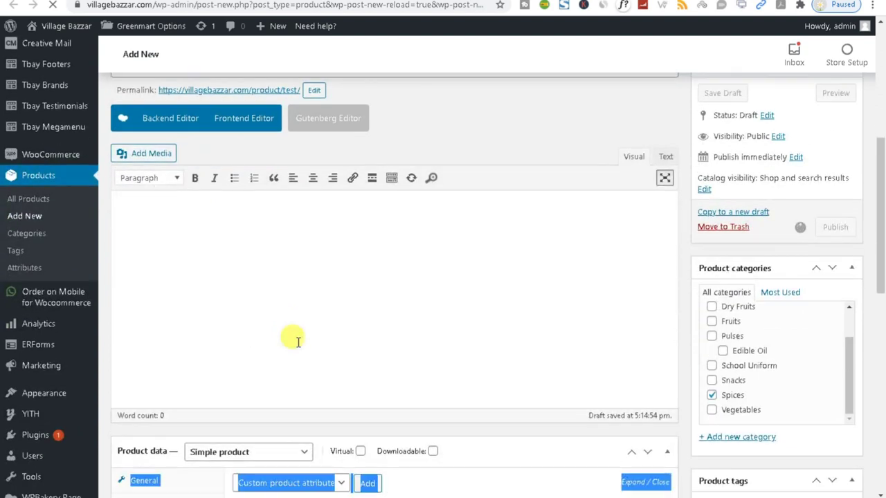
pyautogui.scroll(3, 298, 342)
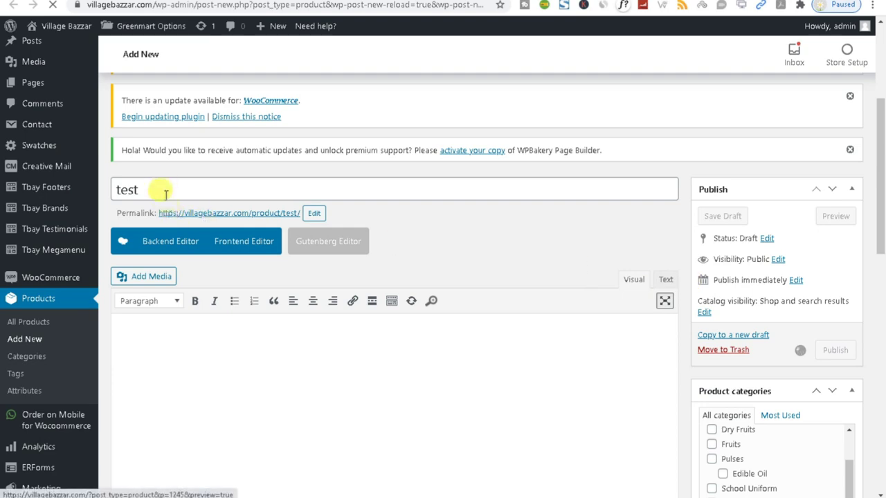
pyautogui.click(156, 187)
pyautogui.scroll(-5, 160, 197)
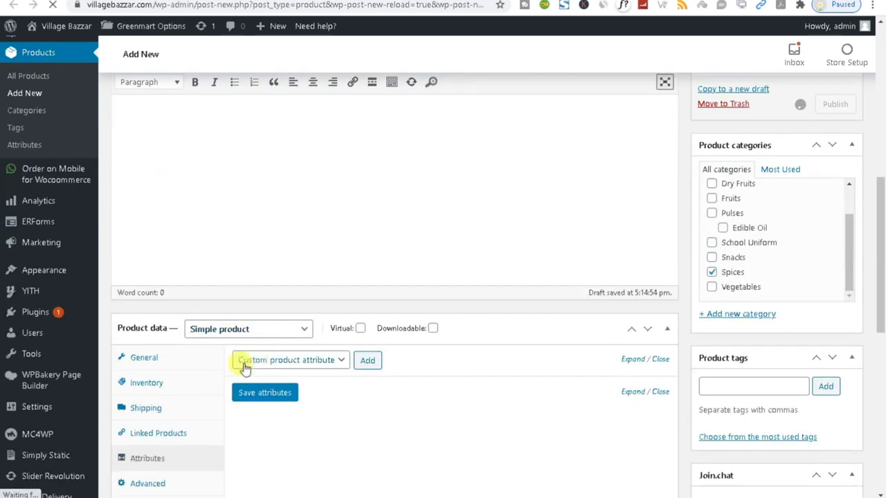
pyautogui.click(164, 361)
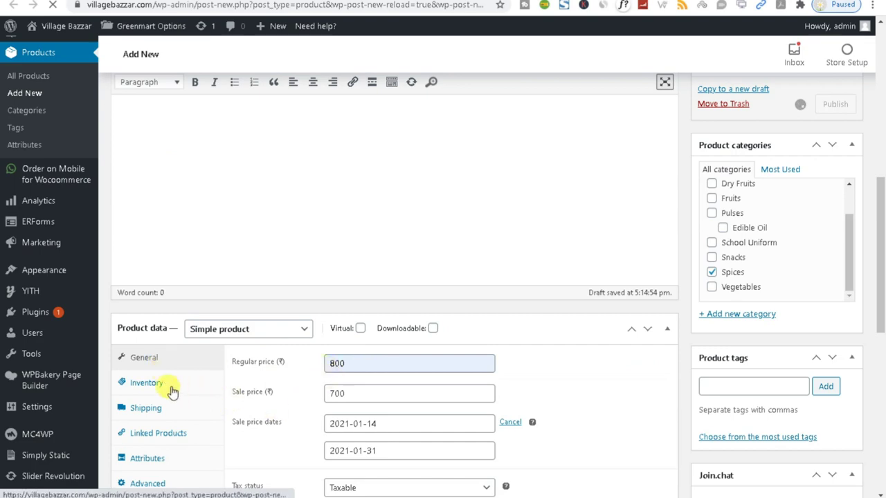
pyautogui.click(171, 389)
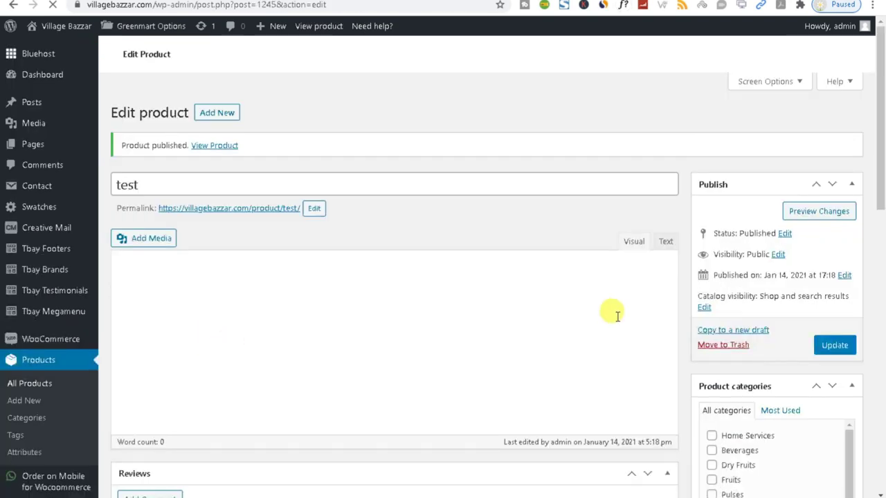
pyautogui.scroll(-2, 616, 325)
pyautogui.scroll(-2, 801, 415)
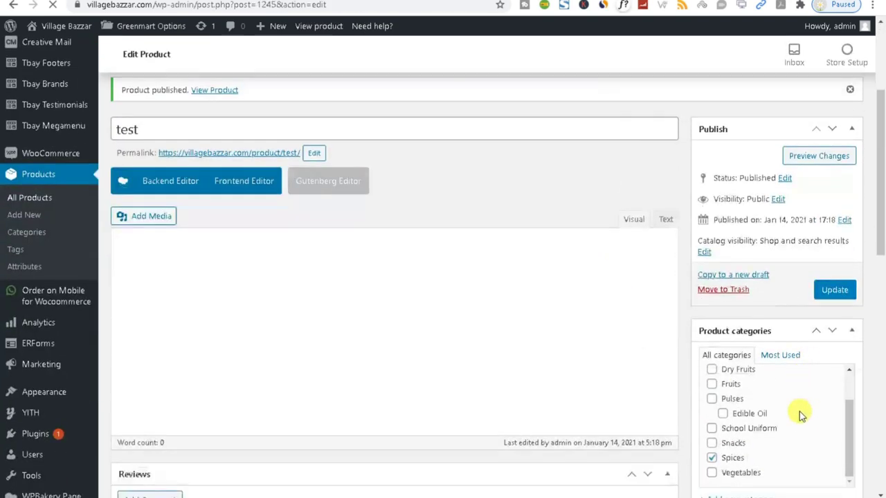
pyautogui.scroll(-5, 795, 429)
pyautogui.scroll(6, 389, 245)
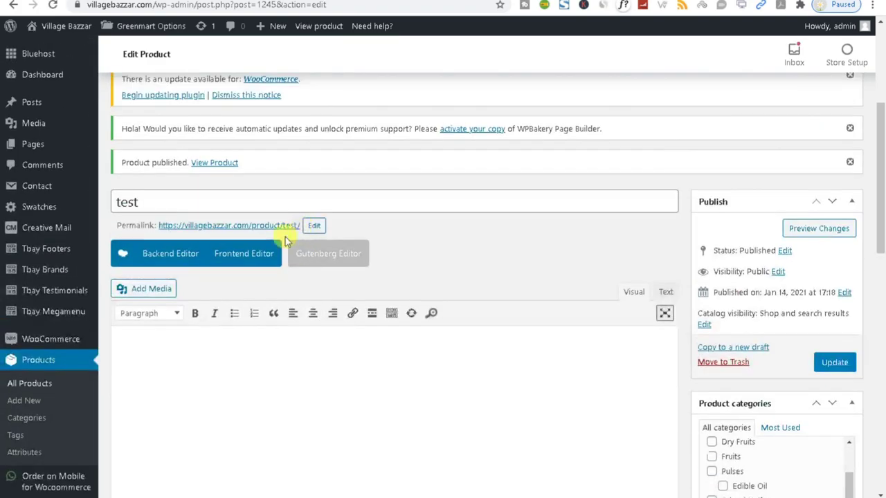
# - Open the published test product's store page from its permalink and examine the sale countdown and stock line
pyautogui.rightClick(253, 227)
pyautogui.click(269, 232)
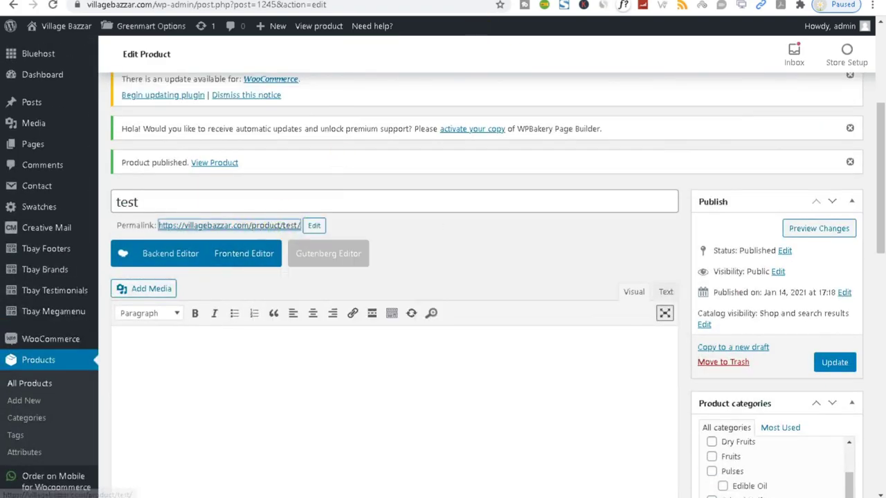
pyautogui.press('Return')
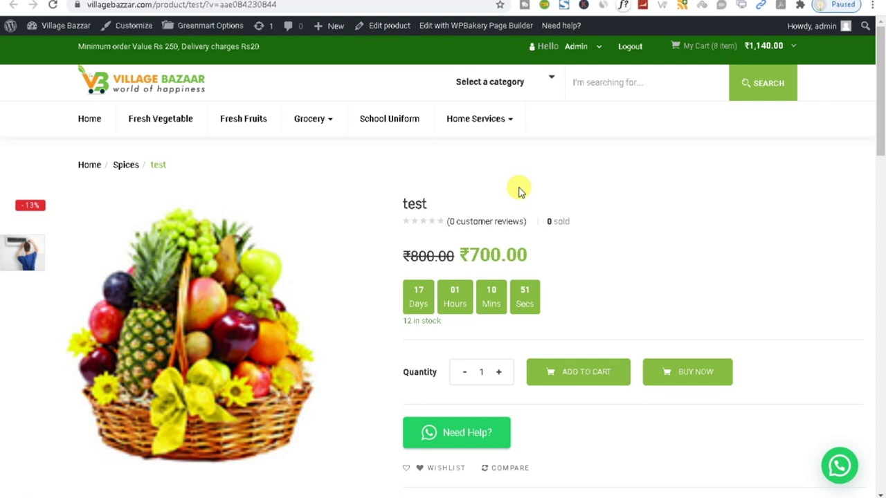
pyautogui.moveTo(601, 321); pyautogui.dragTo(393, 301)
pyautogui.click(611, 300)
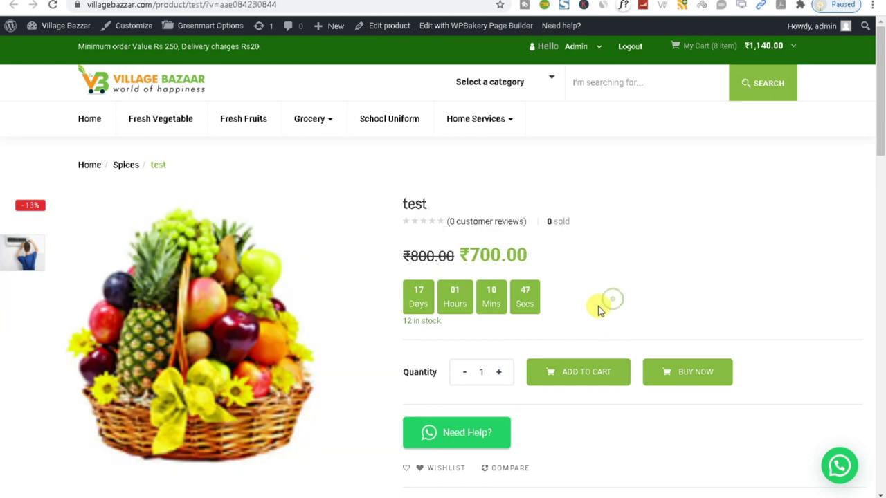
pyautogui.click(590, 301)
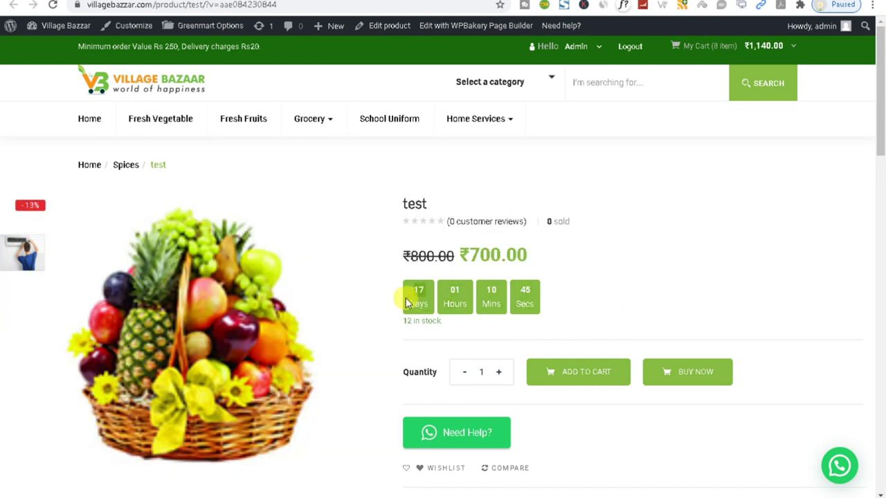
# - Review the regular and sale prices, offer countdown, stock and category details on the test product's storefront page
pyautogui.moveTo(554, 253); pyautogui.dragTo(403, 243)
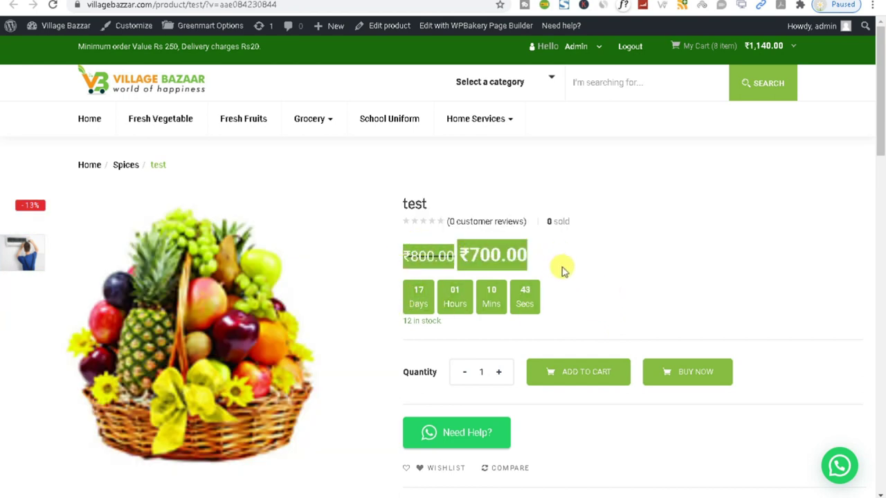
pyautogui.click(576, 306)
pyautogui.scroll(-2, 575, 308)
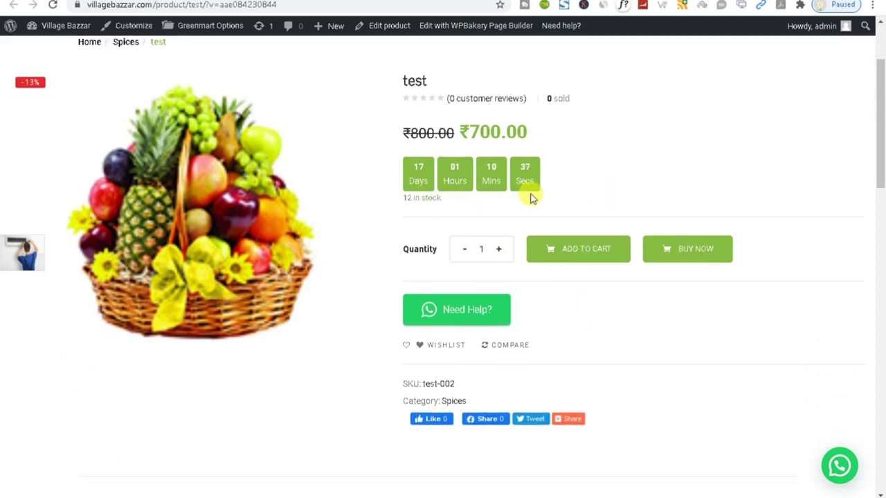
pyautogui.scroll(1, 525, 201)
pyautogui.moveTo(588, 234); pyautogui.dragTo(317, 219)
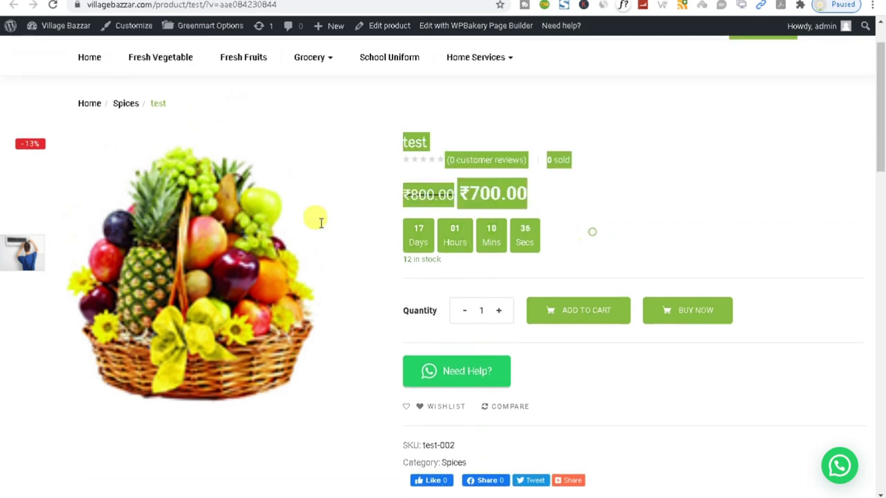
pyautogui.click(557, 239)
# - Open the test product for editing and add a custom product attribute to its product data
pyautogui.click(389, 25)
pyautogui.scroll(-5, 460, 407)
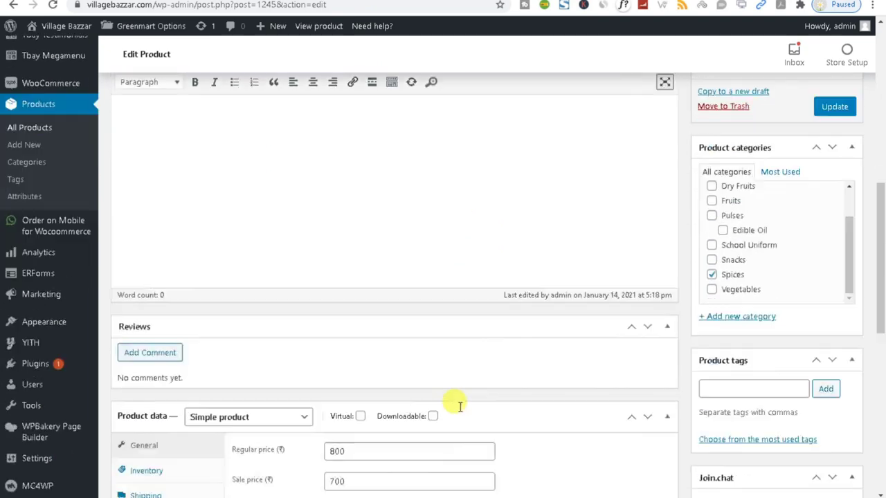
pyautogui.scroll(-1, 441, 372)
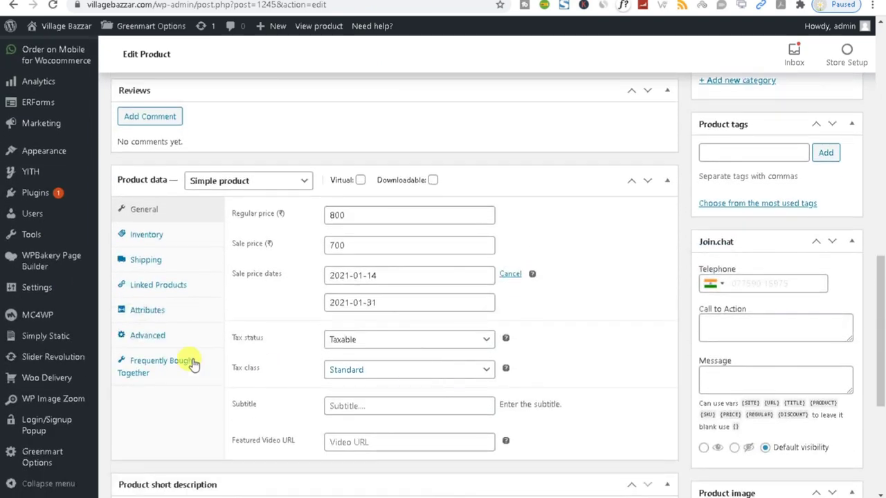
pyautogui.click(139, 309)
pyautogui.click(340, 212)
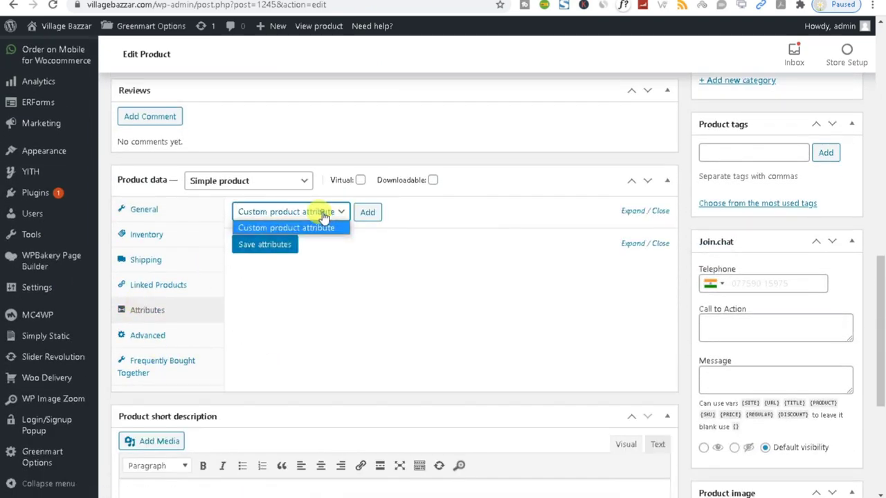
pyautogui.click(325, 226)
pyautogui.click(367, 212)
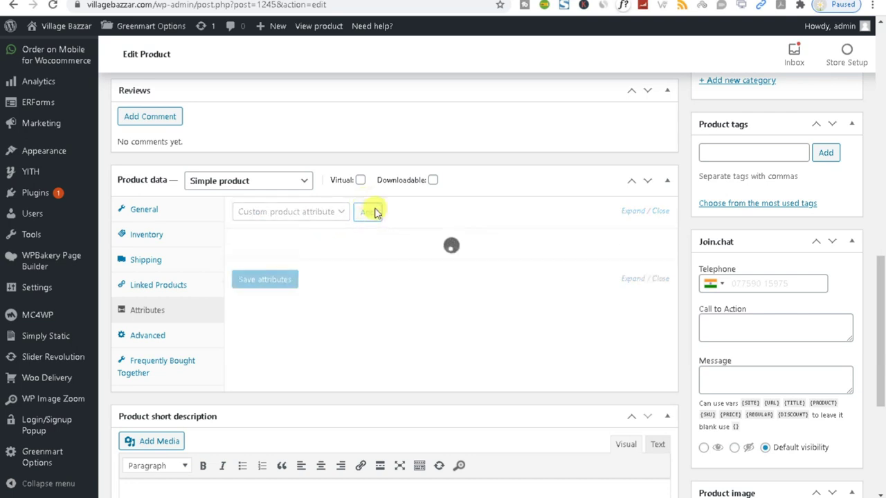
# - Name the new product attribute Weight
pyautogui.click(276, 284)
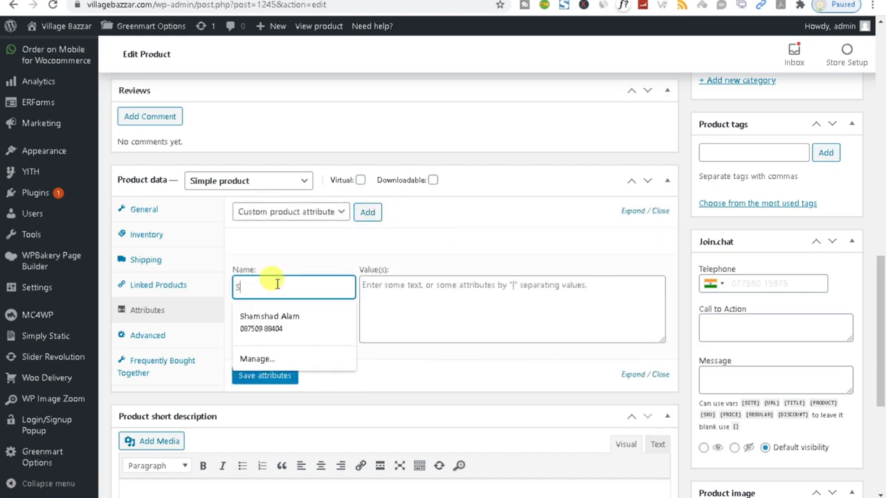
pyautogui.press('Escape')
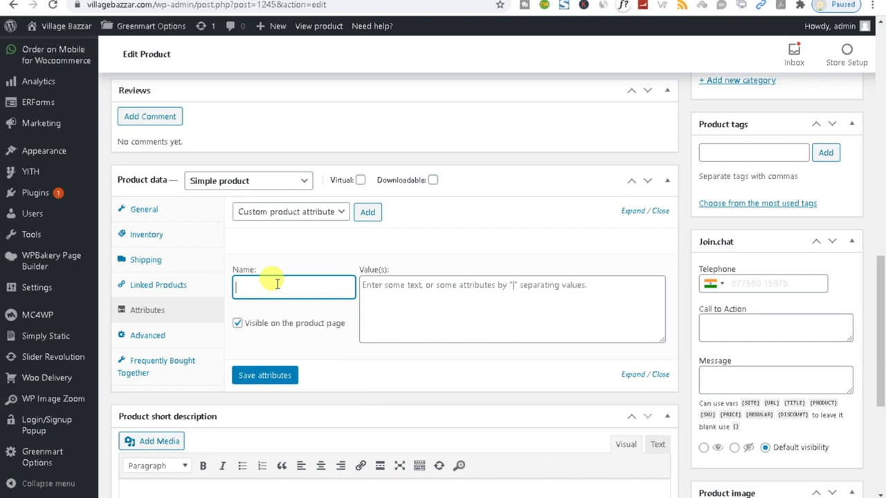
pyautogui.write('QT')
pyautogui.press('BackSpace')
pyautogui.press('BackSpace')
pyautogui.write('Weight')
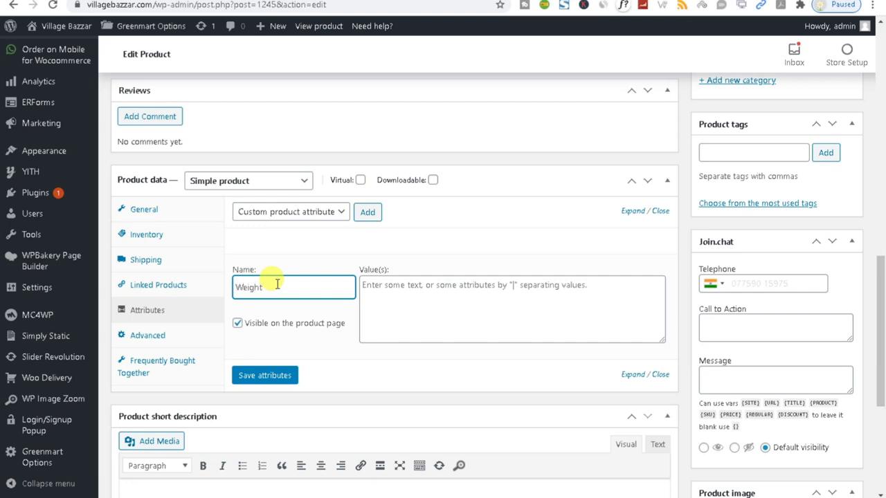
# - Enter 500gm followed by a vertical bar separator as the first value of the Weight attribute
pyautogui.click(401, 286)
pyautogui.write('500')
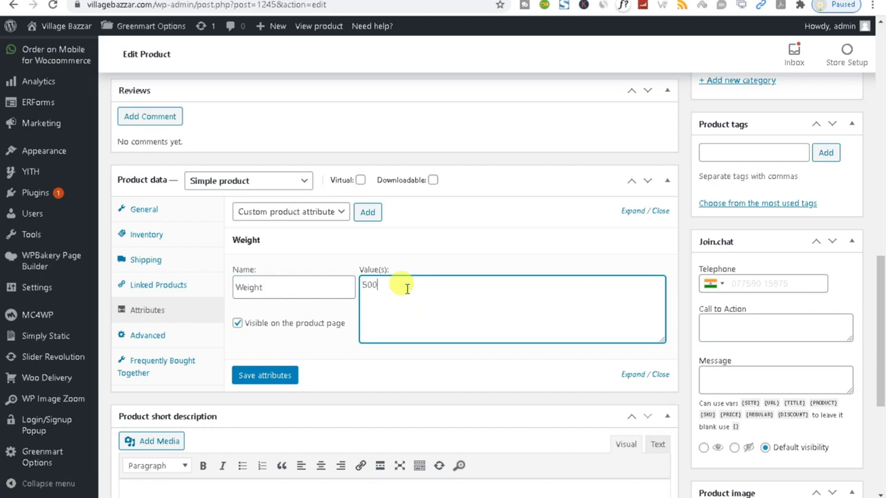
pyautogui.write(' gm |')
pyautogui.moveTo(405, 289); pyautogui.dragTo(379, 290)
pyautogui.click(381, 295)
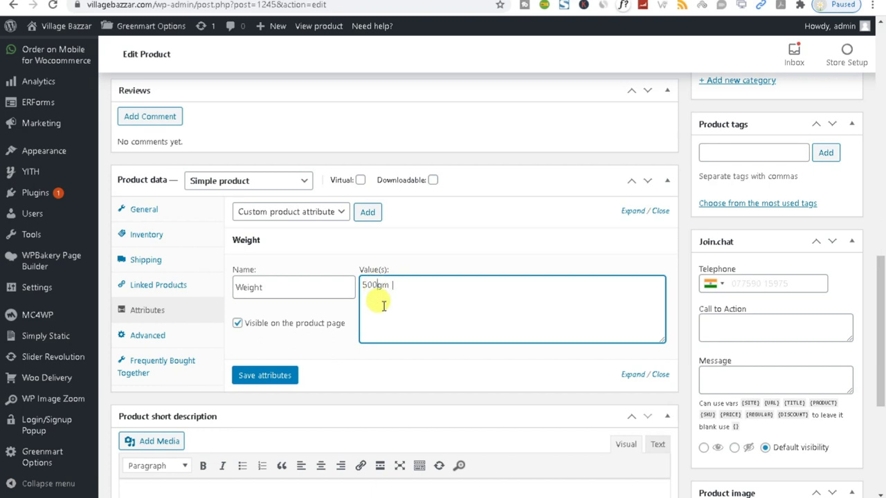
pyautogui.moveTo(396, 283); pyautogui.dragTo(390, 284)
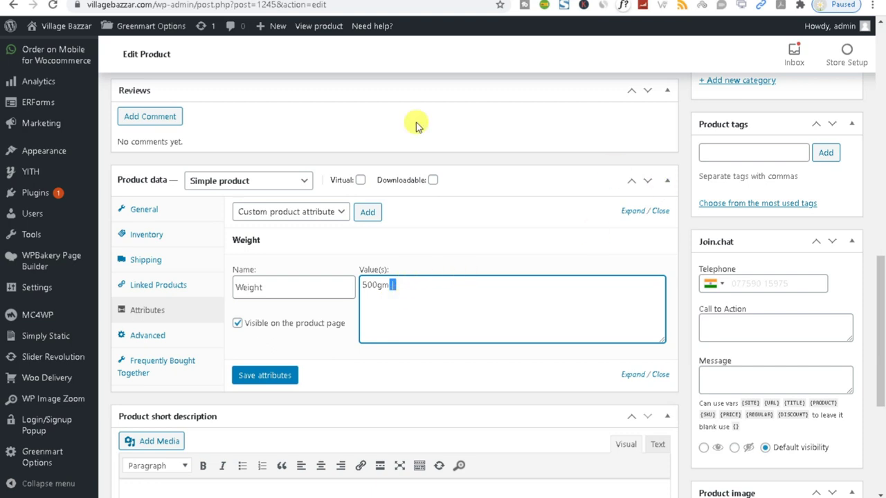
pyautogui.click(263, 5)
pyautogui.write('\\')
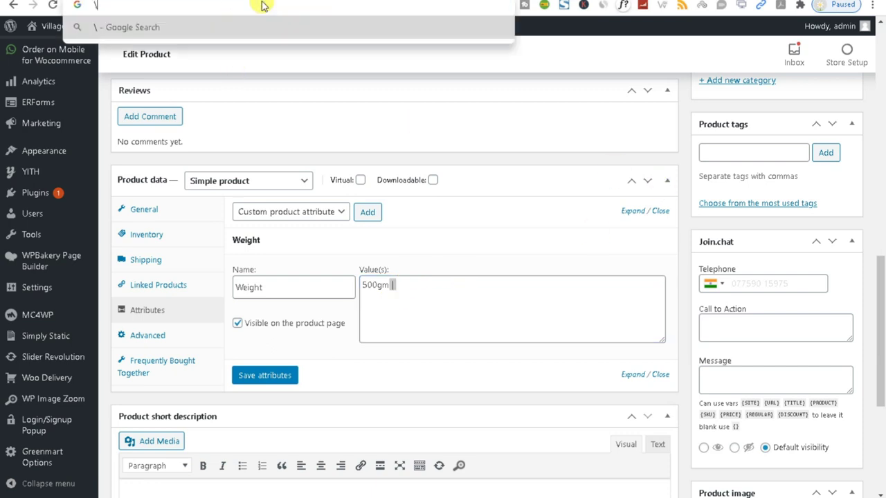
pyautogui.write('/')
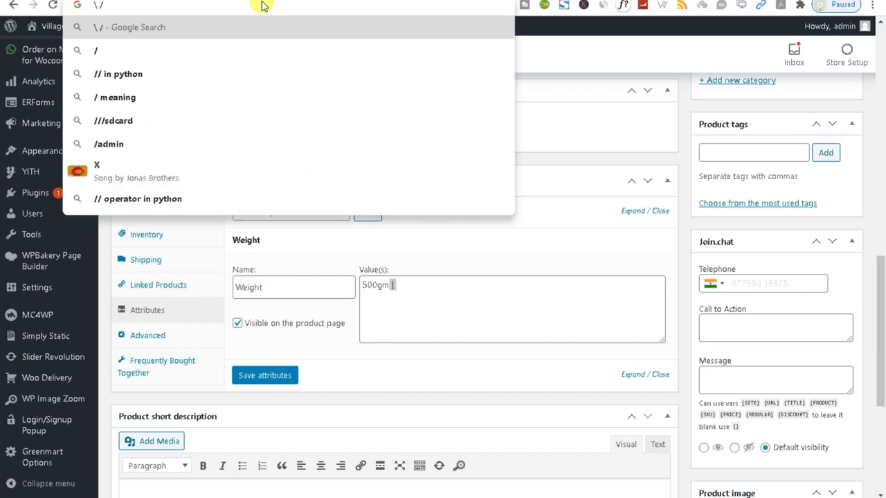
pyautogui.press('BackSpace')
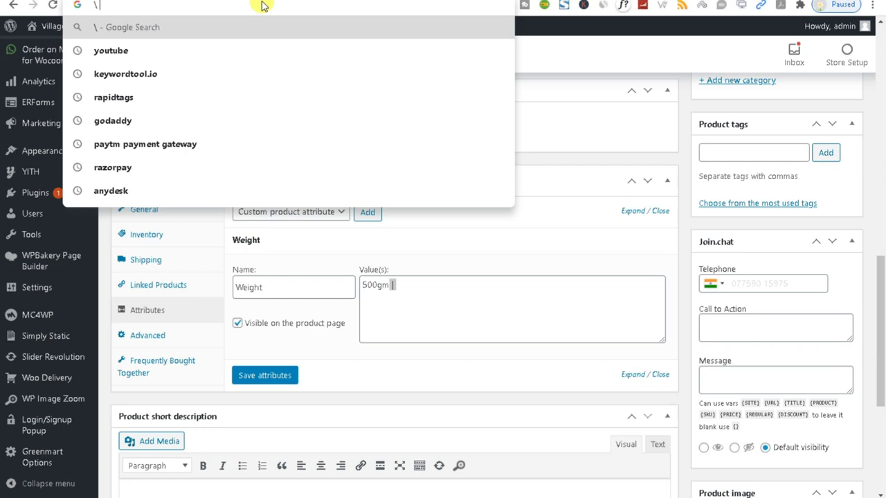
# - Add 1kg and 2kg to the Weight values, separated by a vertical bar, and save the attributes
pyautogui.click(403, 282)
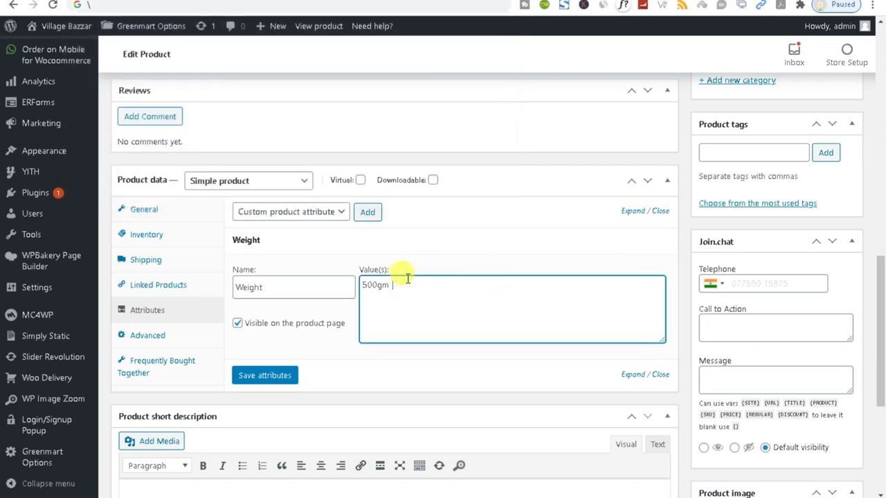
pyautogui.write('1gm')
pyautogui.press('BackSpace')
pyautogui.press('BackSpace')
pyautogui.write('kg')
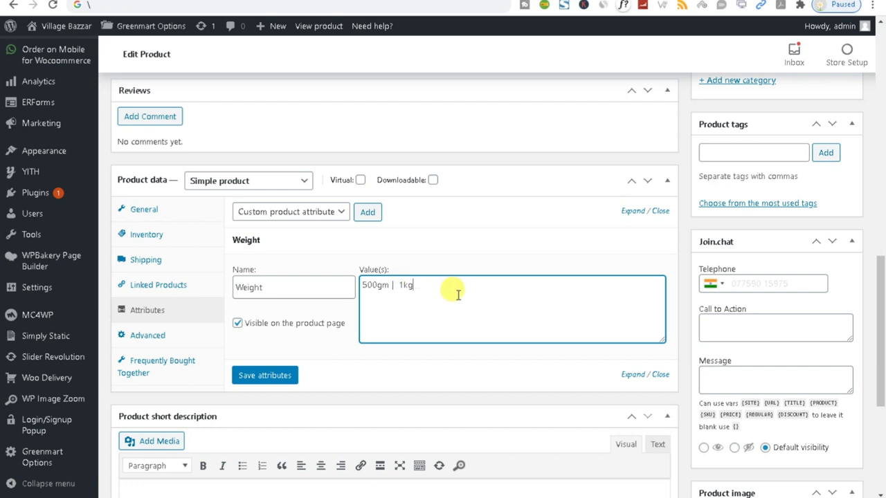
pyautogui.write(' 2')
pyautogui.press('BackSpace')
pyautogui.write('| ')
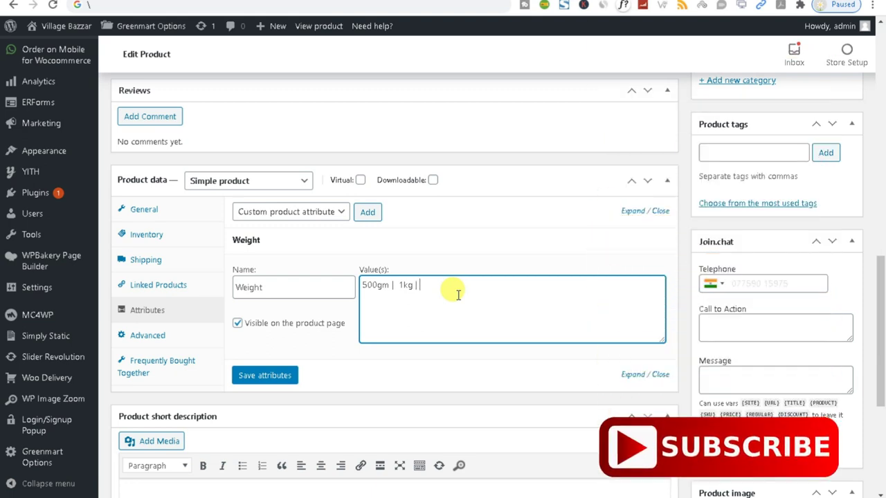
pyautogui.write('2k')
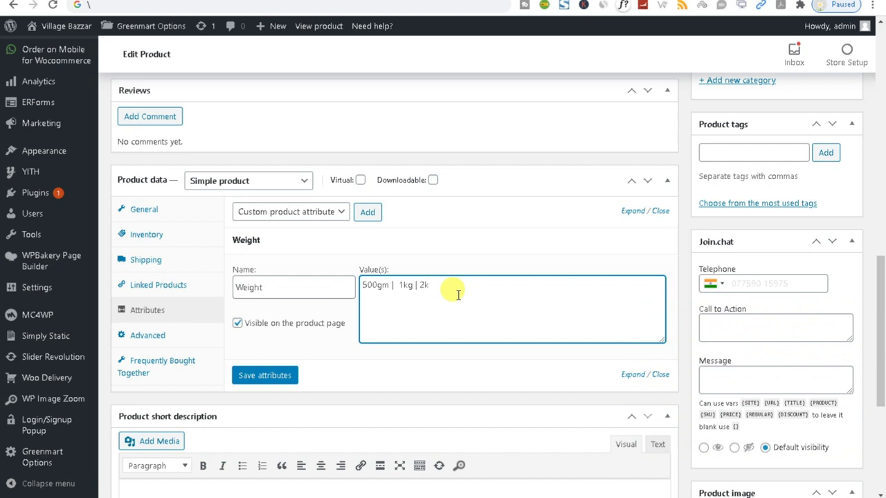
pyautogui.write('g')
pyautogui.click(280, 381)
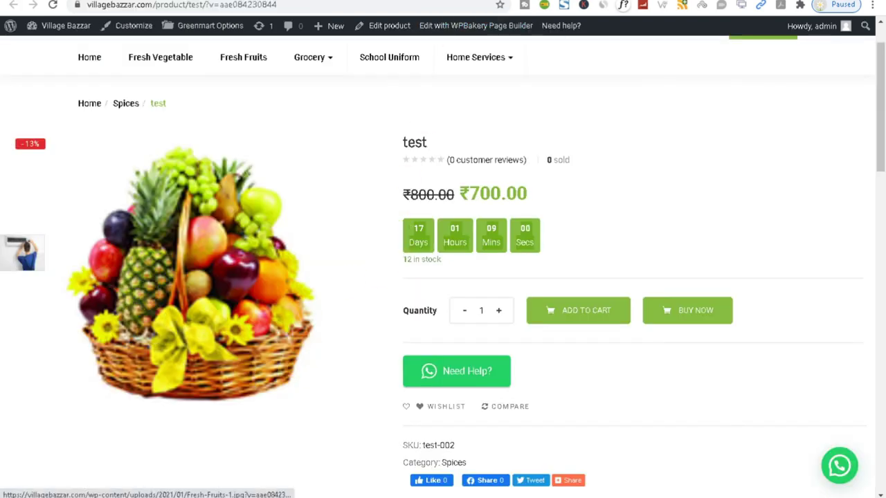
# - Check the test product's storefront page for weight options, then return to the product editor
pyautogui.scroll(-5, 323, 368)
pyautogui.scroll(3, 322, 369)
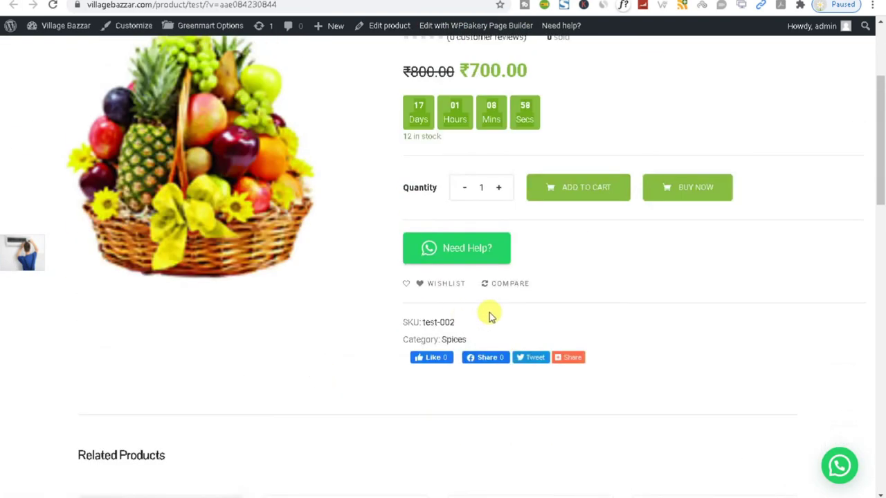
pyautogui.moveTo(581, 364)
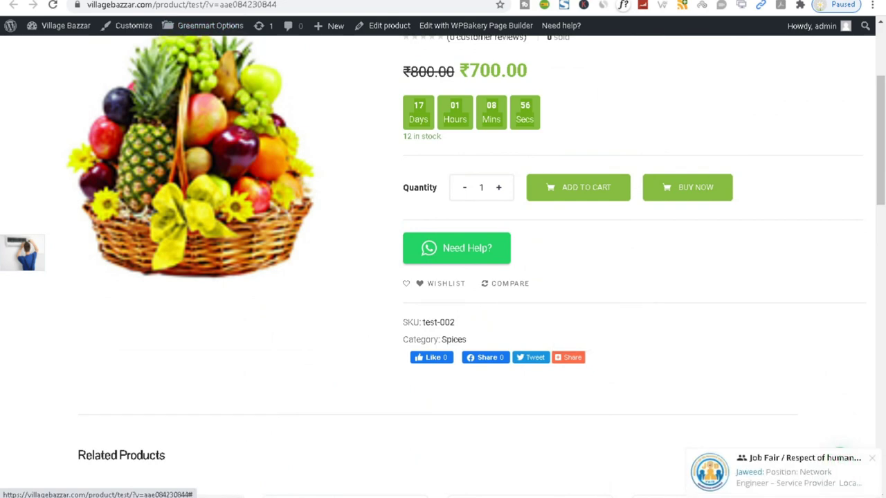
pyautogui.click(298, 0)
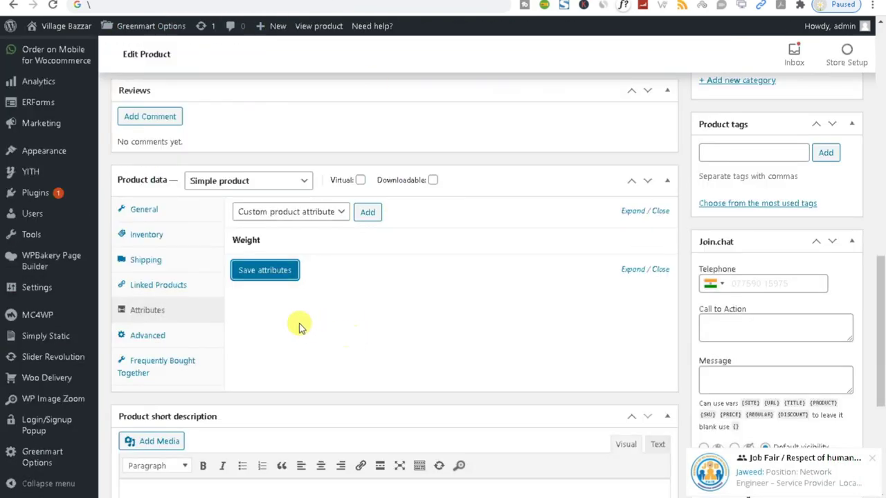
# - Save the attributes again and add a second custom product attribute named Size
pyautogui.click(264, 271)
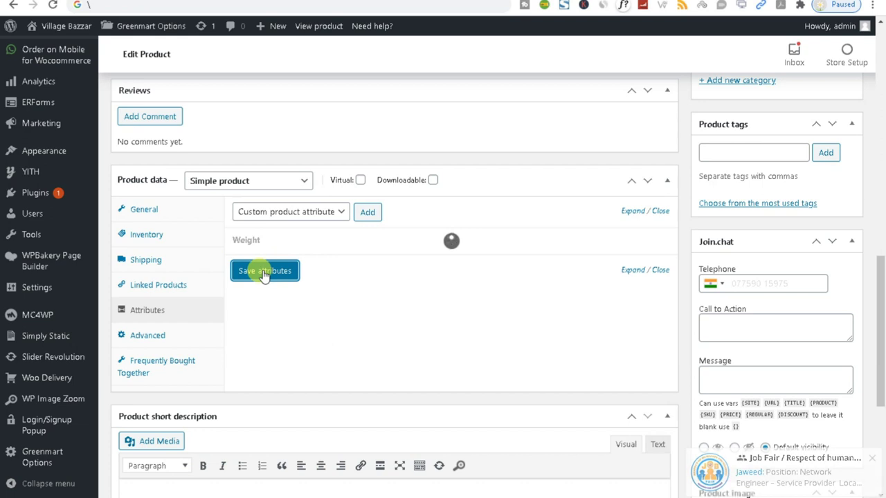
pyautogui.click(366, 212)
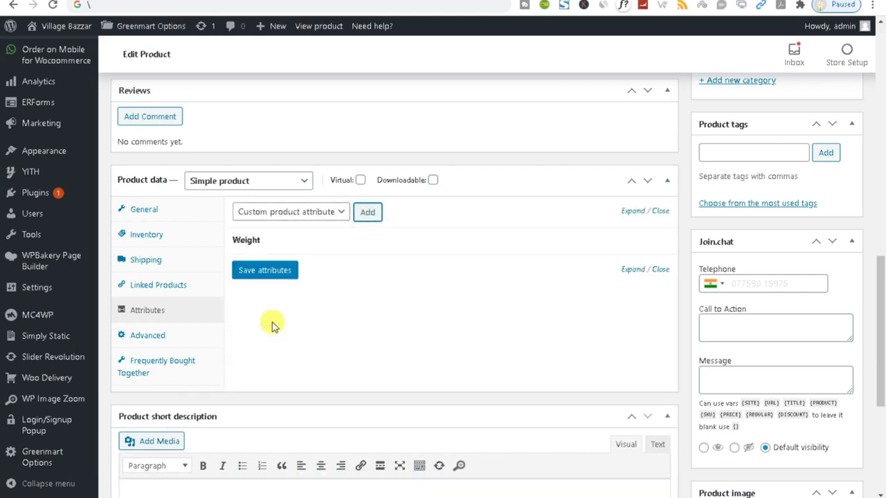
pyautogui.click(366, 212)
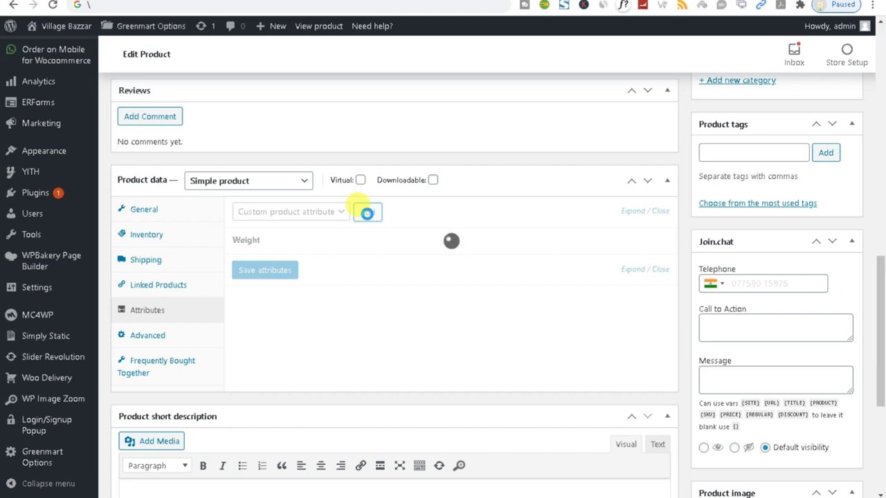
pyautogui.click(367, 213)
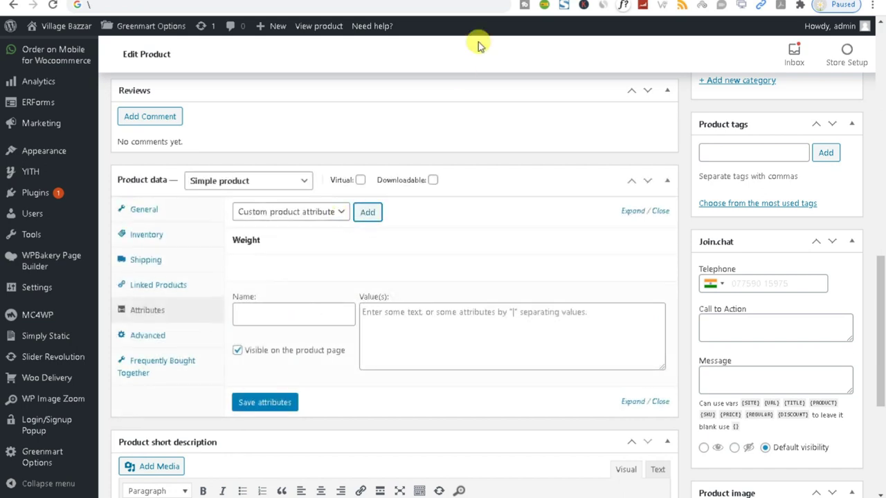
pyautogui.click(242, 314)
pyautogui.write('Si')
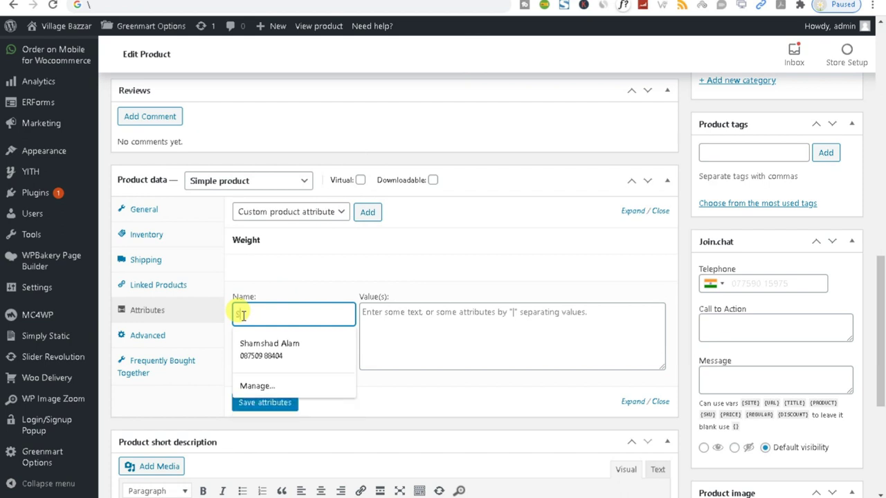
pyautogui.write('ze')
# - Enter 28 | 28 as the values of the Size attribute and save the attributes
pyautogui.click(410, 321)
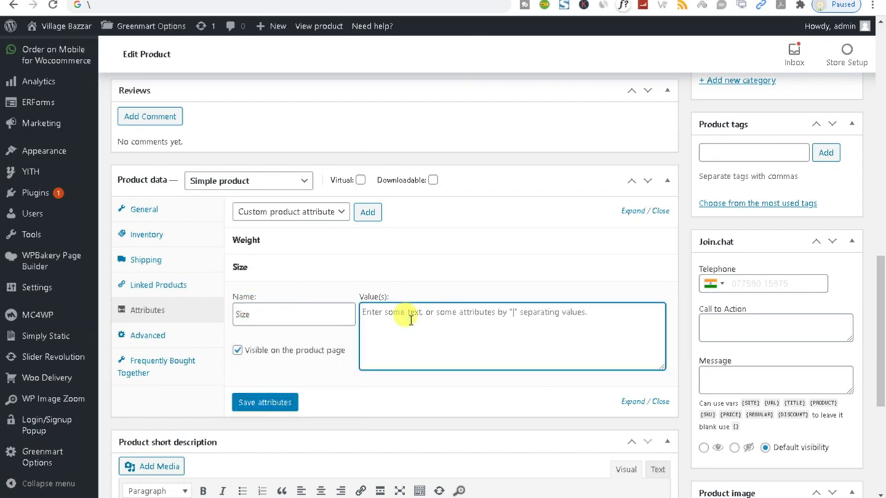
pyautogui.write('28')
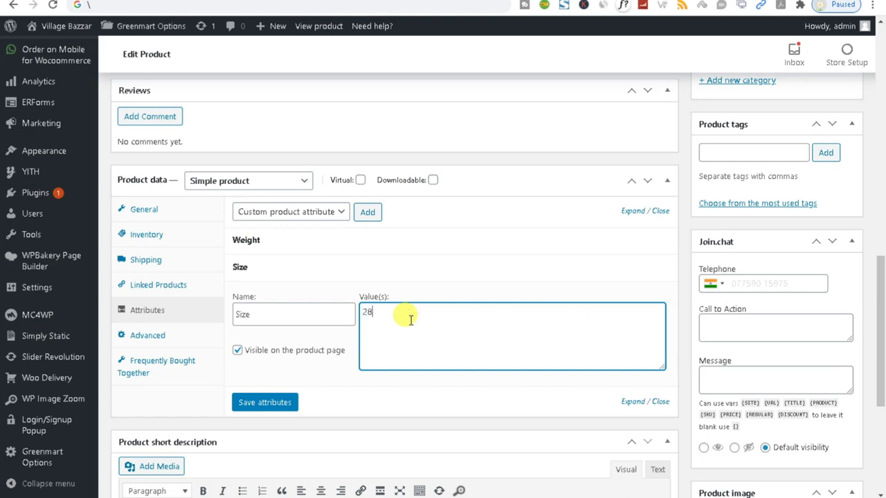
pyautogui.write(' | 28')
pyautogui.click(264, 402)
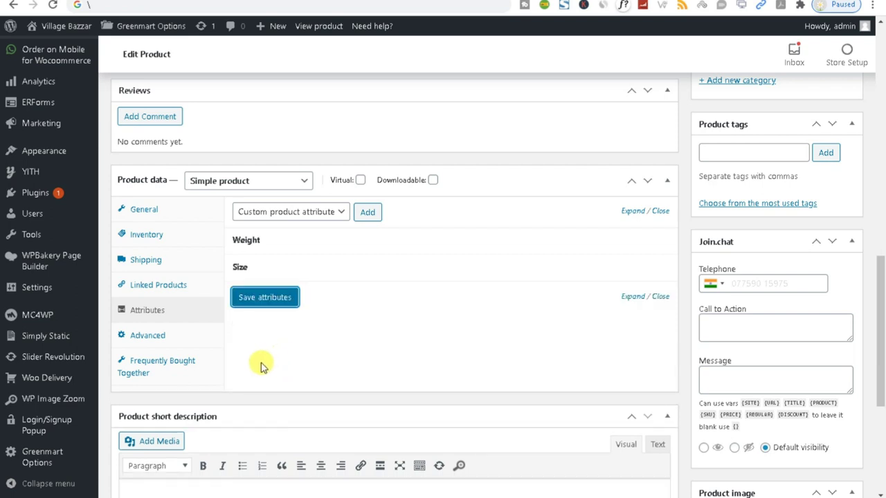
pyautogui.click(257, 300)
pyautogui.click(258, 318)
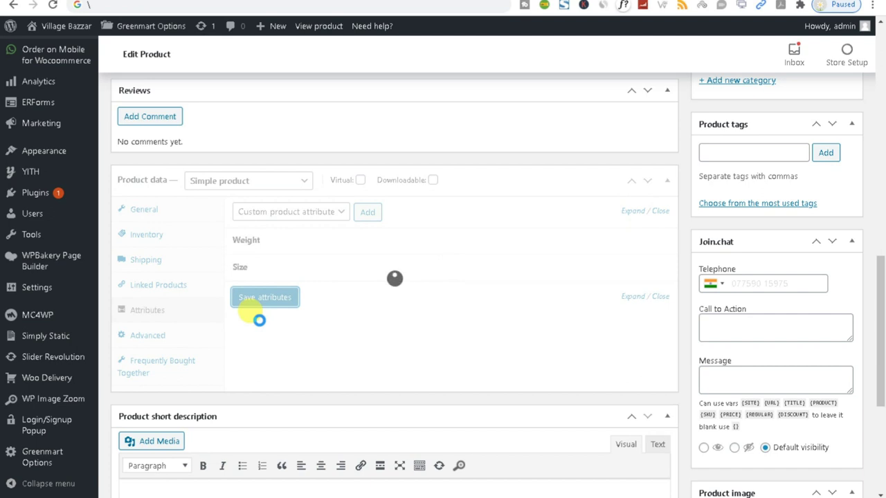
# - Change the test product's type to Variable product
pyautogui.moveTo(231, 267)
pyautogui.mouseDown()
pyautogui.moveTo(249, 240)
pyautogui.moveTo(239, 263)
pyautogui.mouseUp()
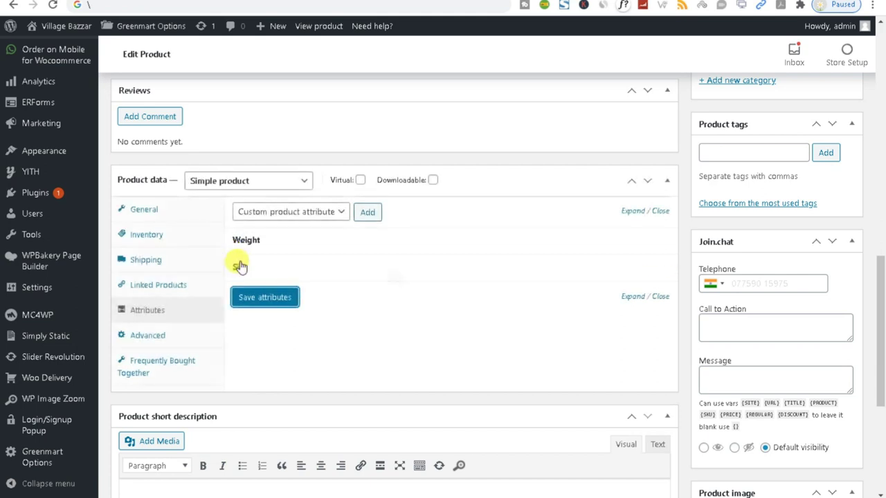
pyautogui.click(225, 181)
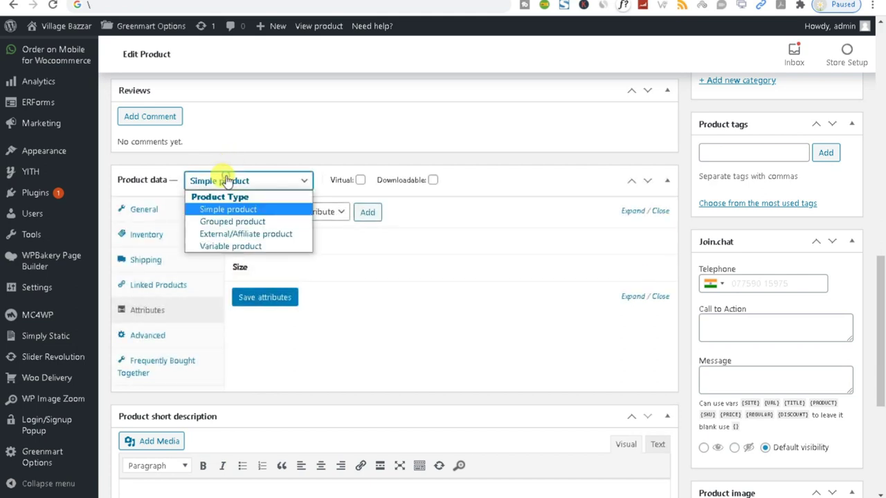
pyautogui.click(230, 246)
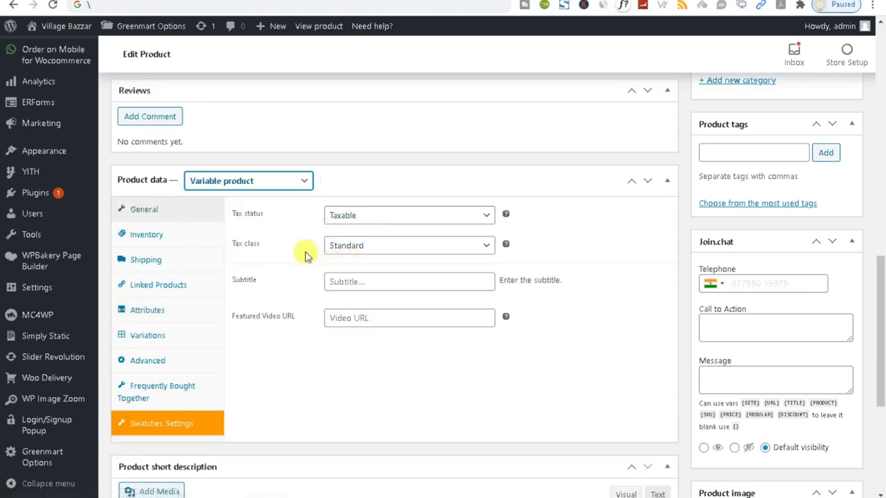
# - Set the product's tax status to None and its tax class to Zero rate
pyautogui.click(356, 220)
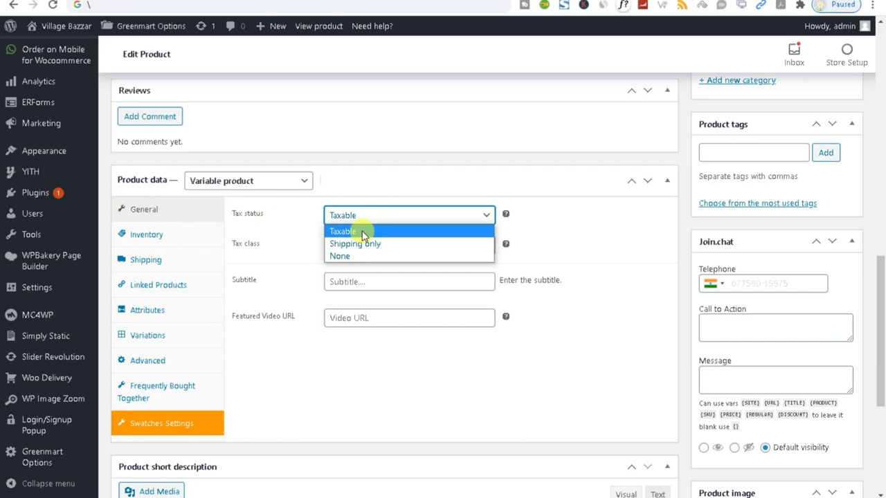
pyautogui.click(361, 234)
pyautogui.click(358, 216)
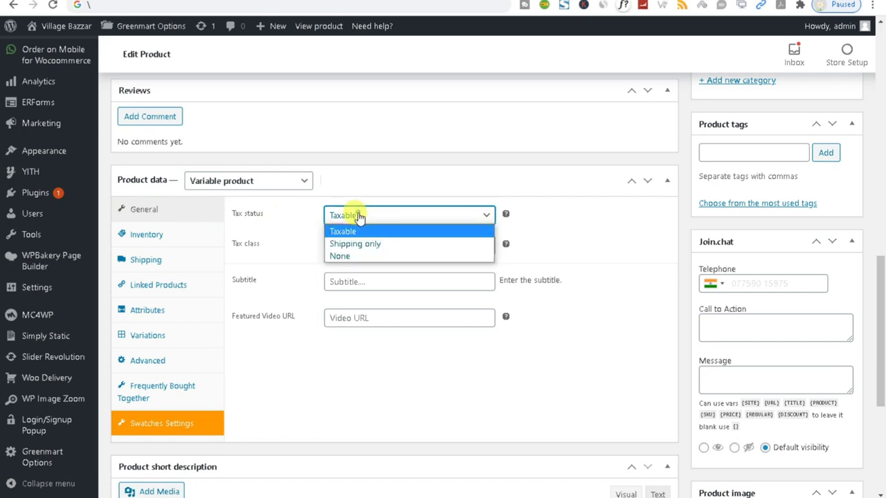
pyautogui.click(361, 256)
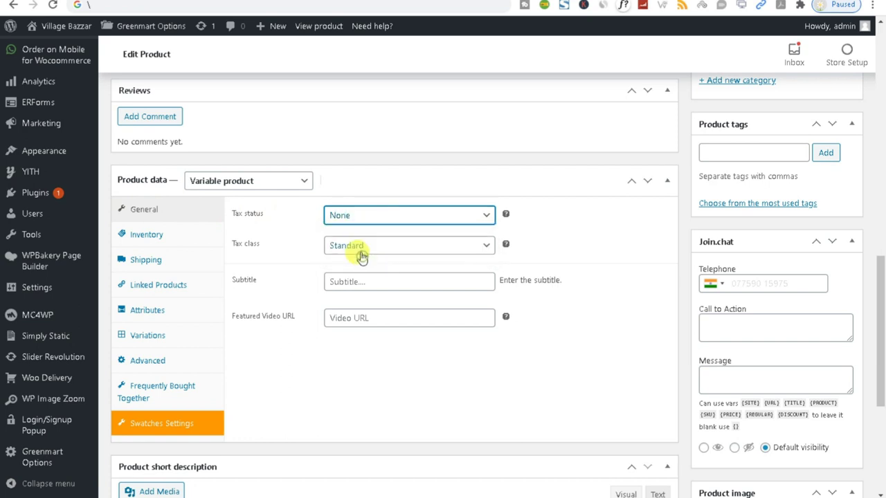
pyautogui.click(361, 255)
pyautogui.press('Escape')
pyautogui.press('Down')
pyautogui.click(335, 282)
pyautogui.click(339, 319)
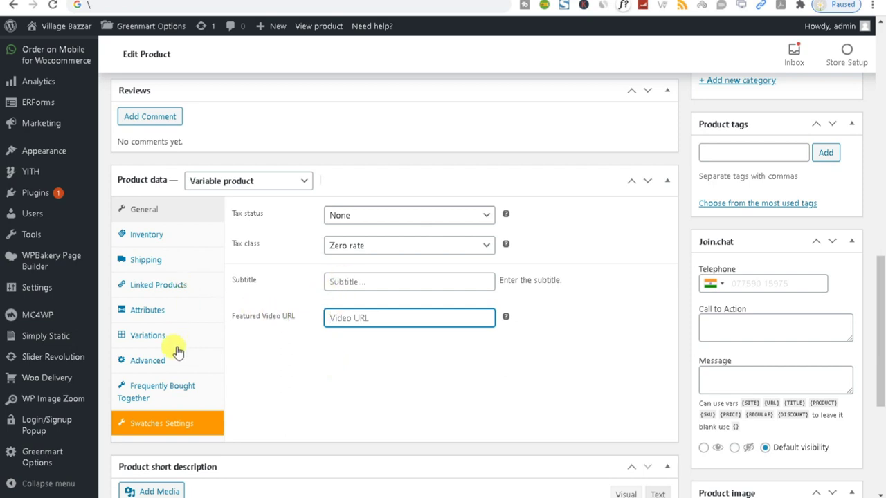
# - Save the product attributes again and check whether variations can be added
pyautogui.click(154, 310)
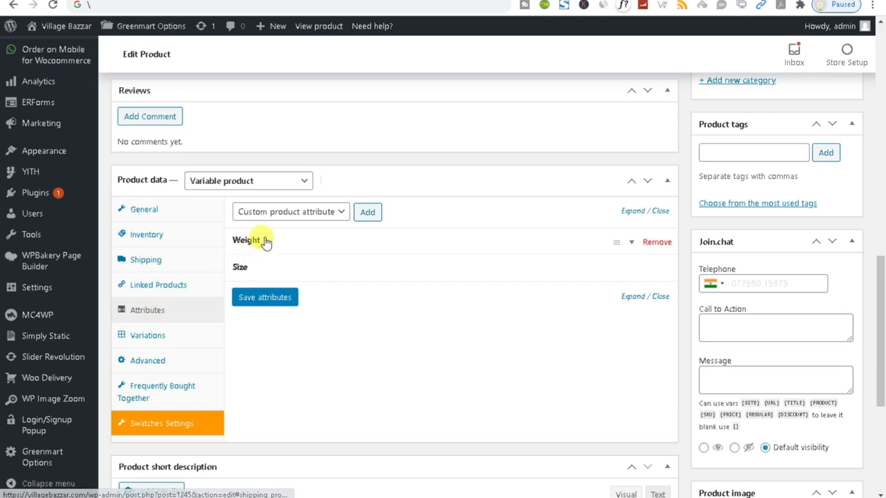
pyautogui.click(157, 343)
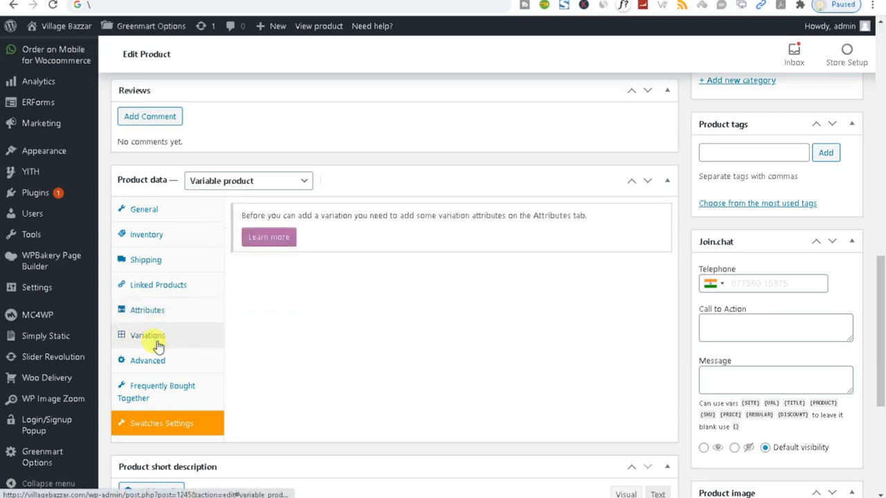
pyautogui.click(149, 310)
pyautogui.click(262, 304)
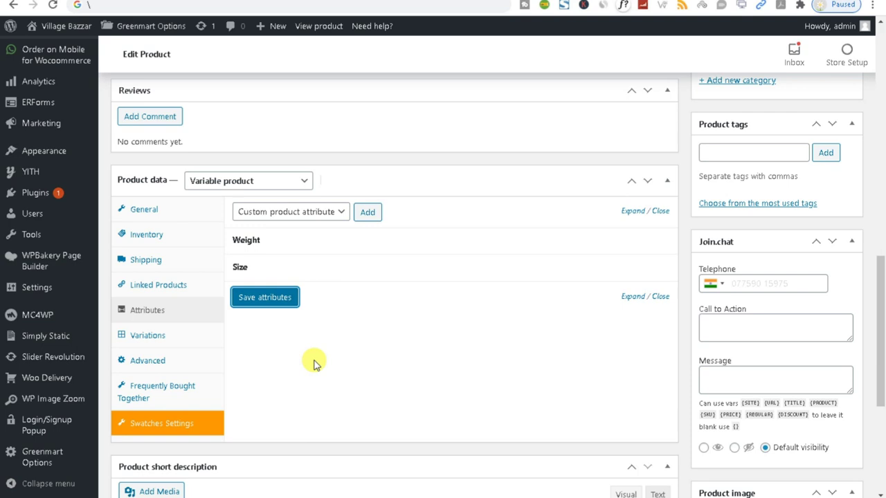
pyautogui.click(121, 336)
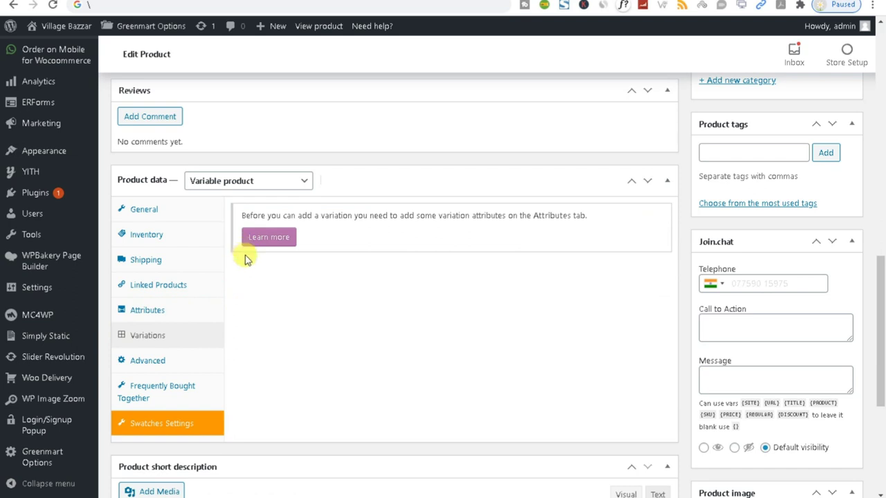
# - Reselect Variable product as the product type, resave the attributes and recheck the variations settings
pyautogui.click(265, 180)
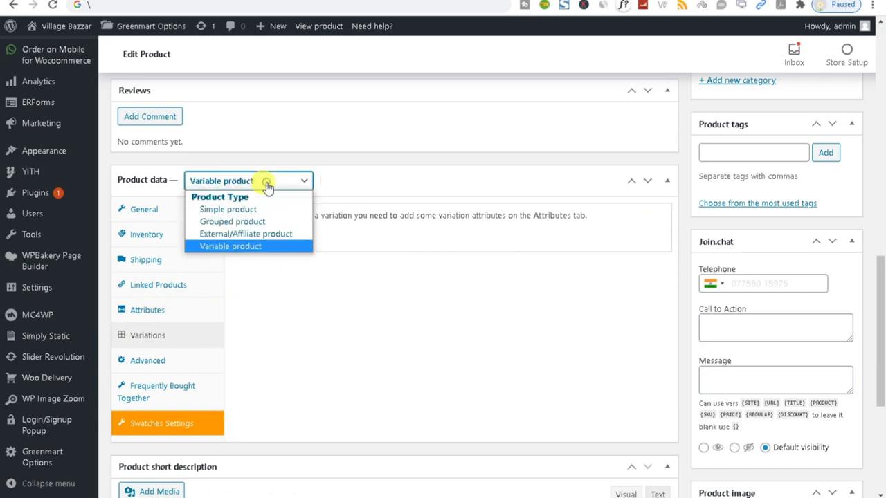
pyautogui.click(263, 246)
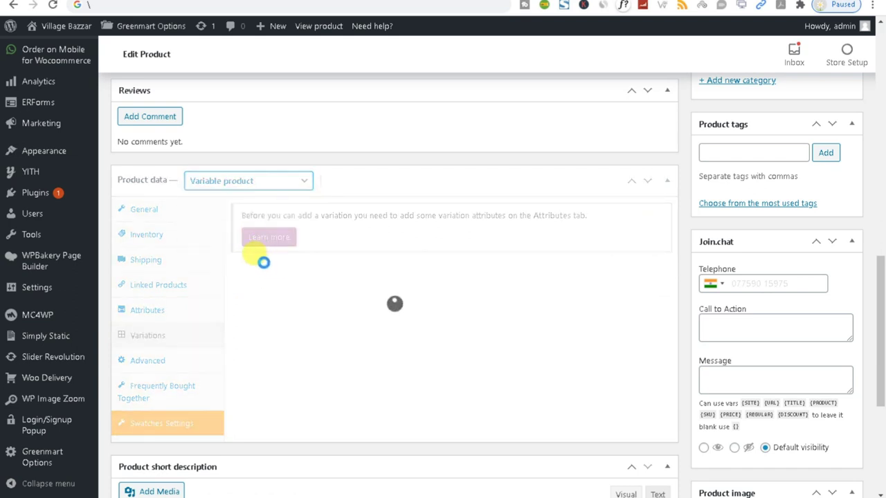
pyautogui.click(142, 310)
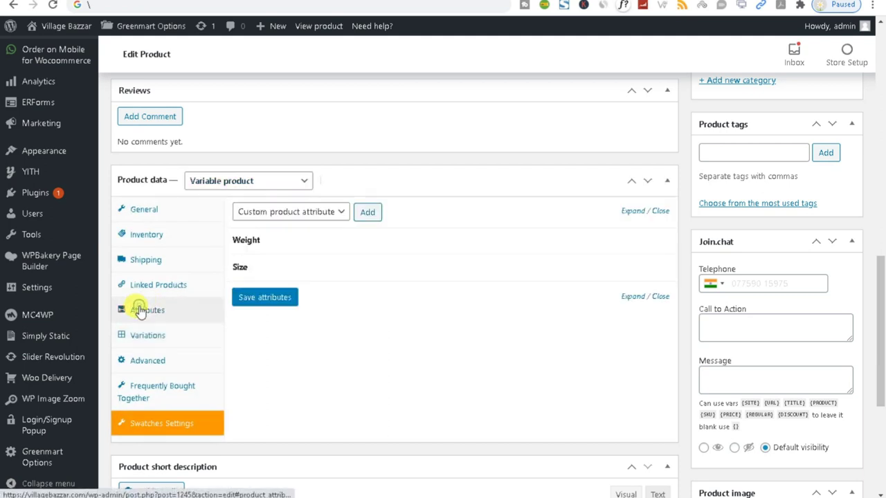
pyautogui.click(253, 299)
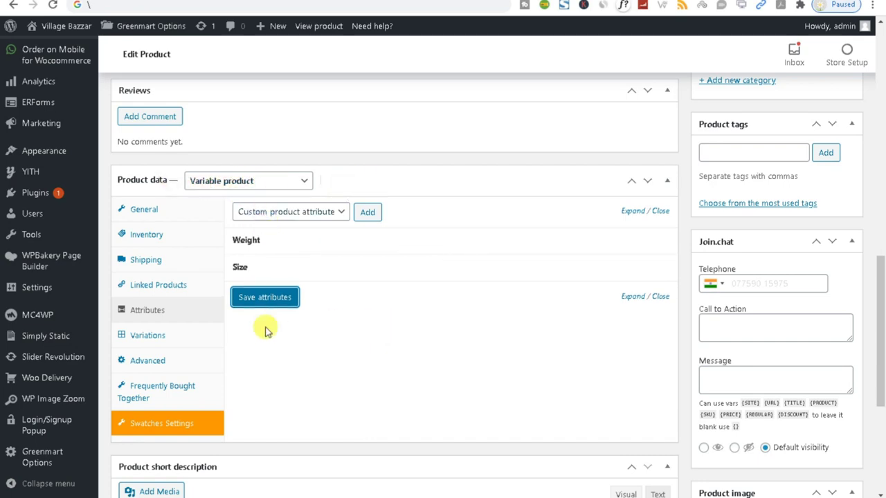
pyautogui.click(139, 343)
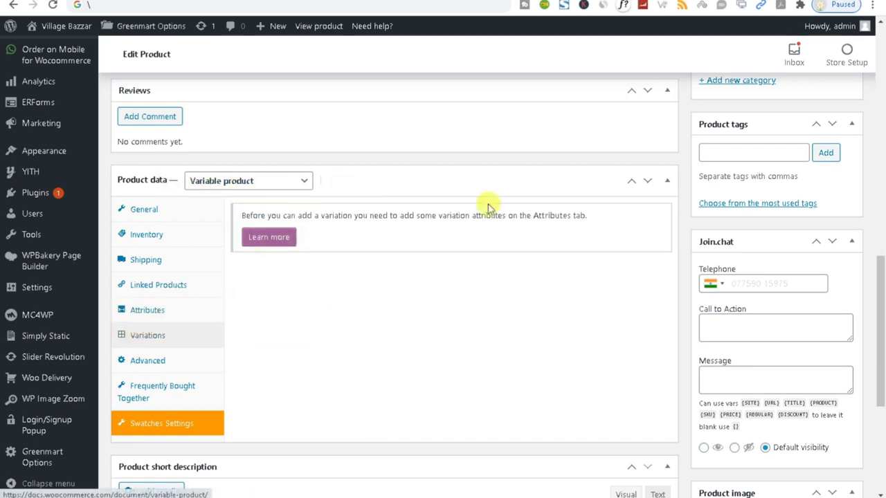
# - Update the test product and check its variations settings once it has reloaded
pyautogui.scroll(1, 814, 199)
pyautogui.scroll(3, 814, 198)
pyautogui.click(832, 116)
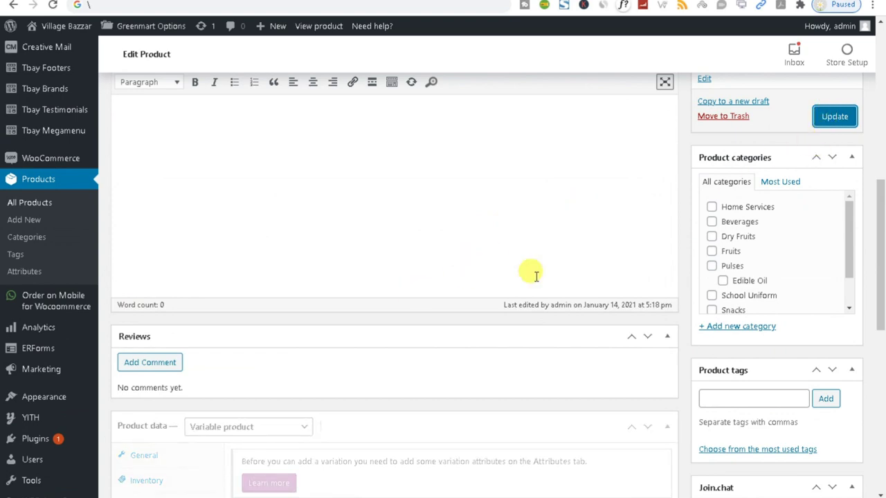
pyautogui.scroll(-4, 263, 356)
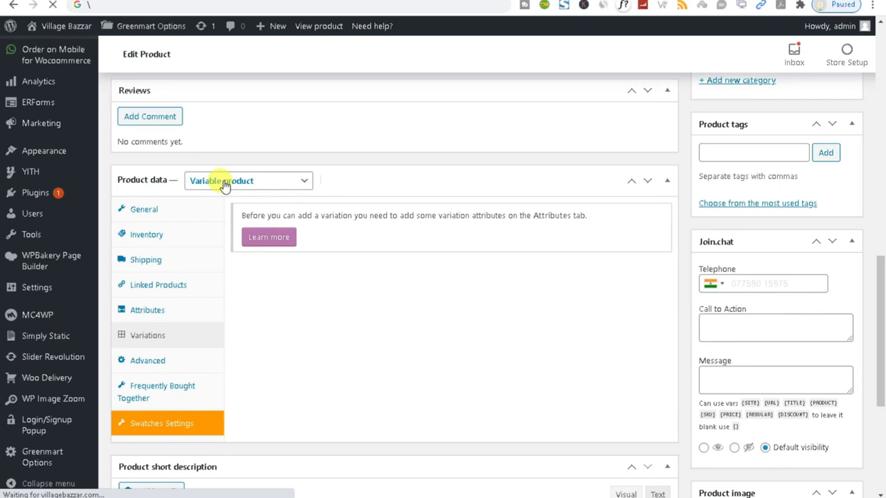
pyautogui.click(268, 238)
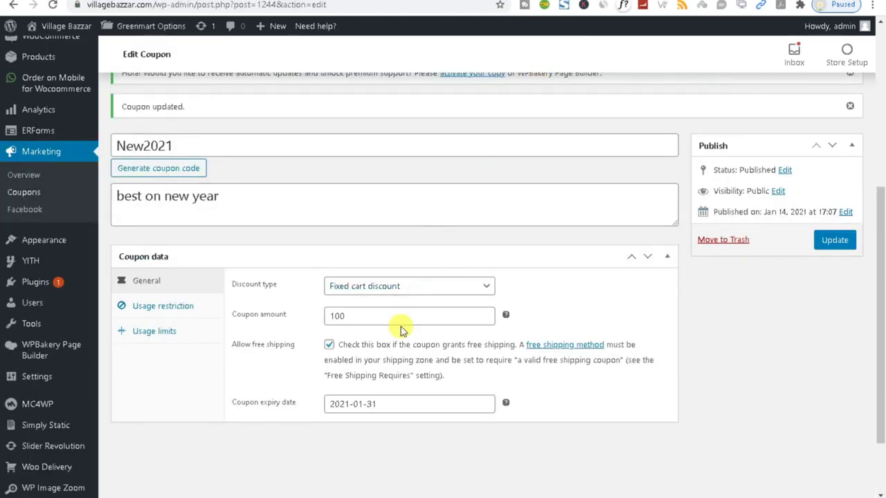
pyautogui.scroll(3, 401, 326)
pyautogui.scroll(2, 401, 326)
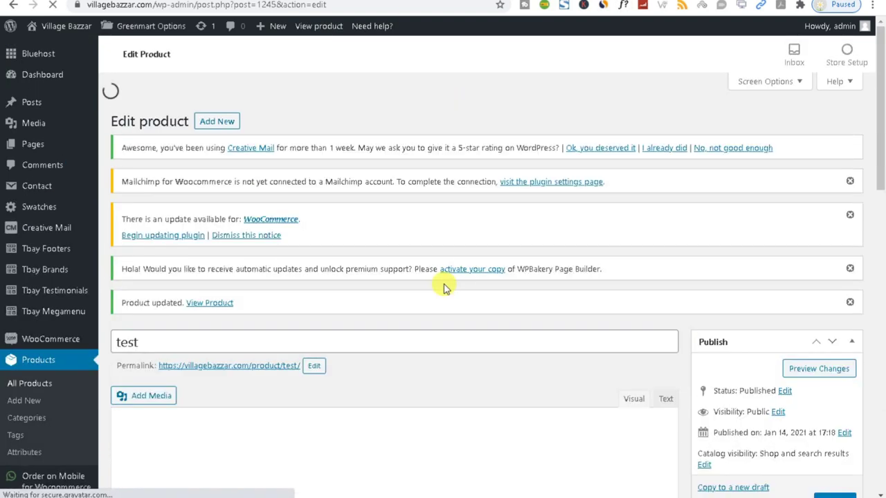
pyautogui.scroll(-5, 442, 287)
pyautogui.scroll(-4, 437, 280)
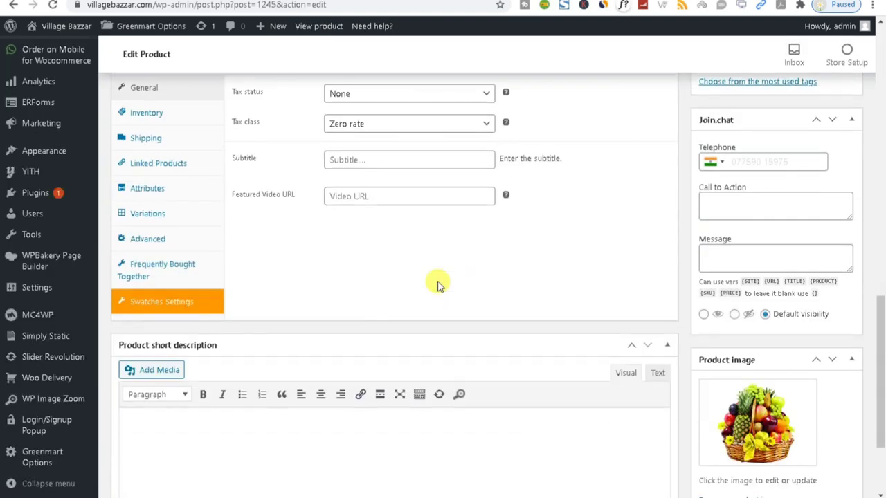
pyautogui.click(142, 216)
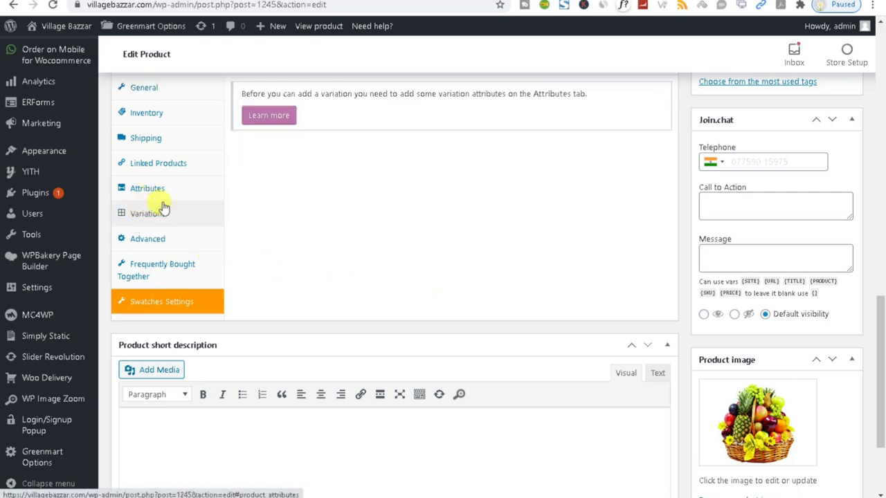
# - Expand the Weight and Size attributes to review their settings and save the attributes
pyautogui.scroll(2, 166, 215)
pyautogui.click(148, 311)
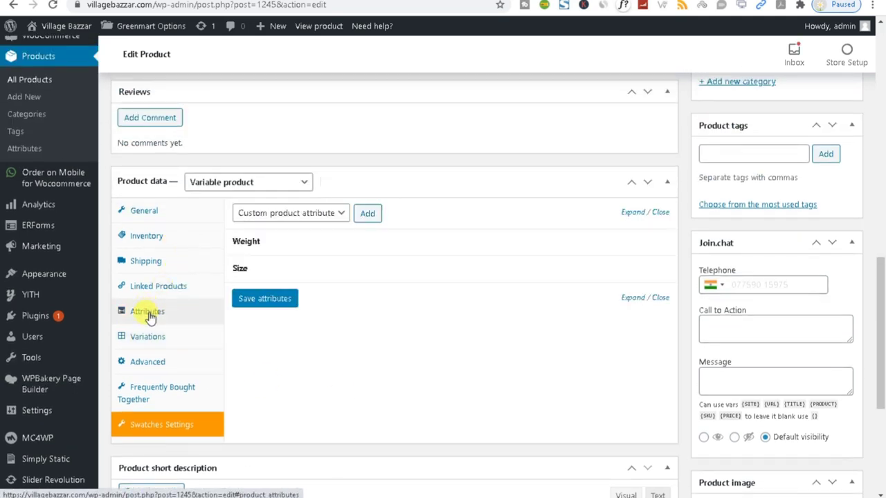
pyautogui.click(320, 245)
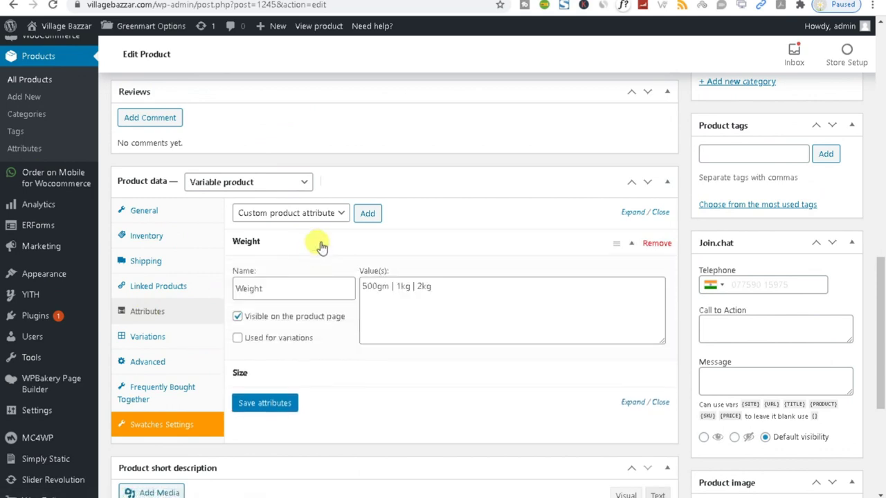
pyautogui.click(325, 380)
pyautogui.scroll(-2, 325, 382)
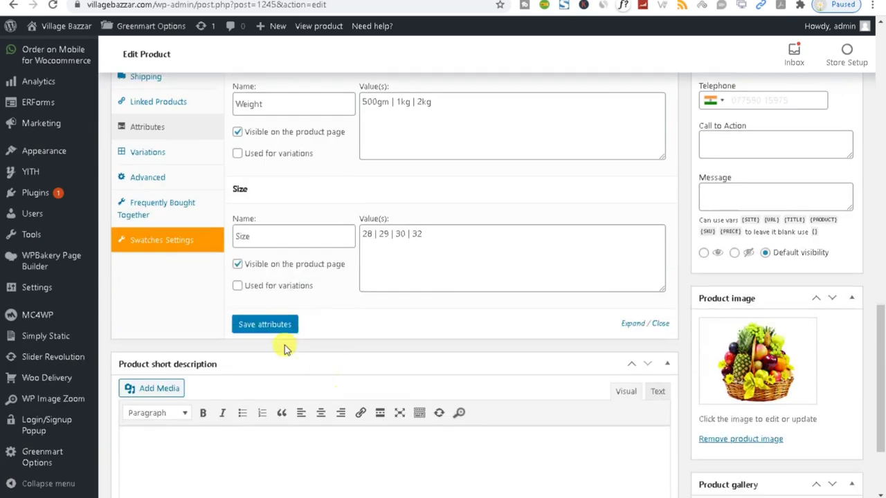
pyautogui.click(256, 327)
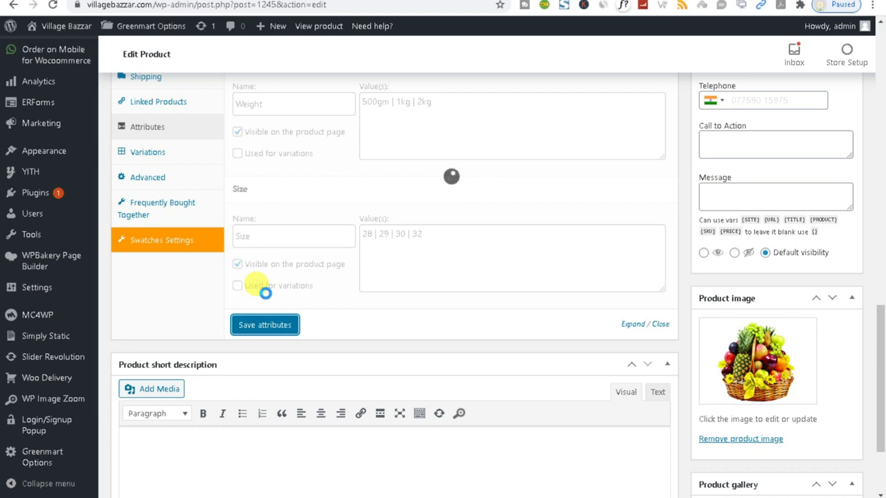
# - Enable the Size attribute for use in variations and collapse its details
pyautogui.scroll(2, 346, 122)
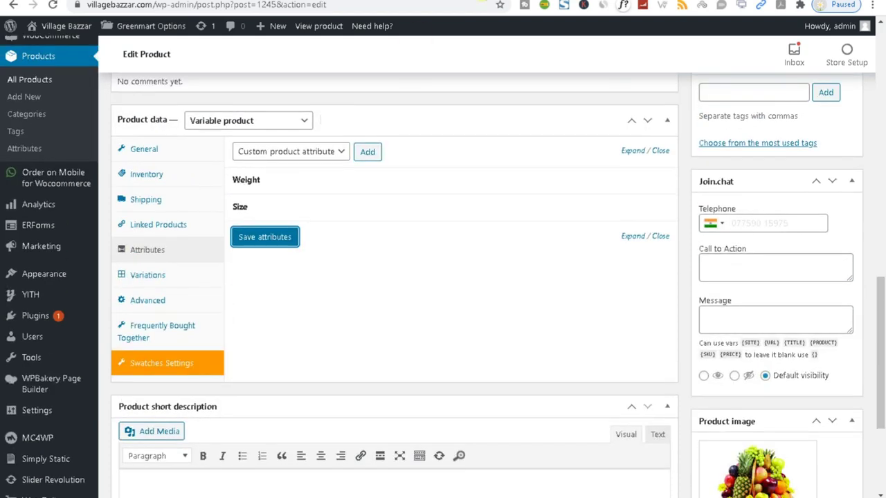
pyautogui.click(337, 202)
pyautogui.click(238, 303)
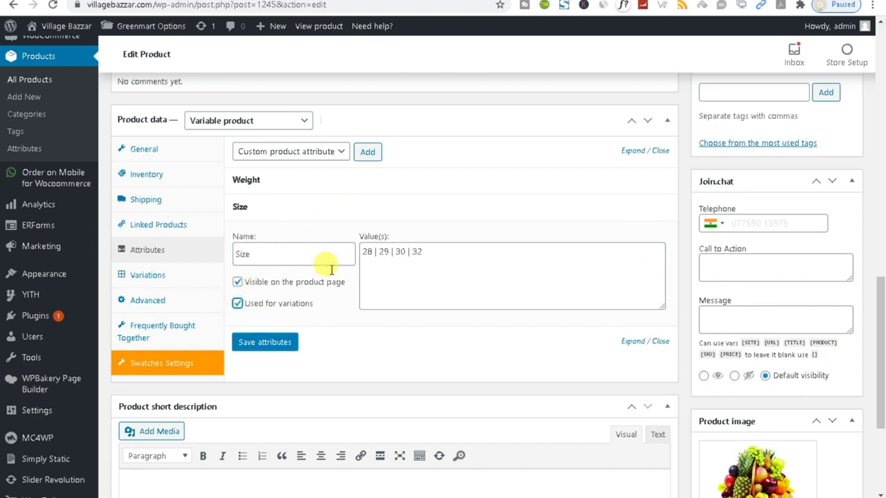
pyautogui.click(336, 231)
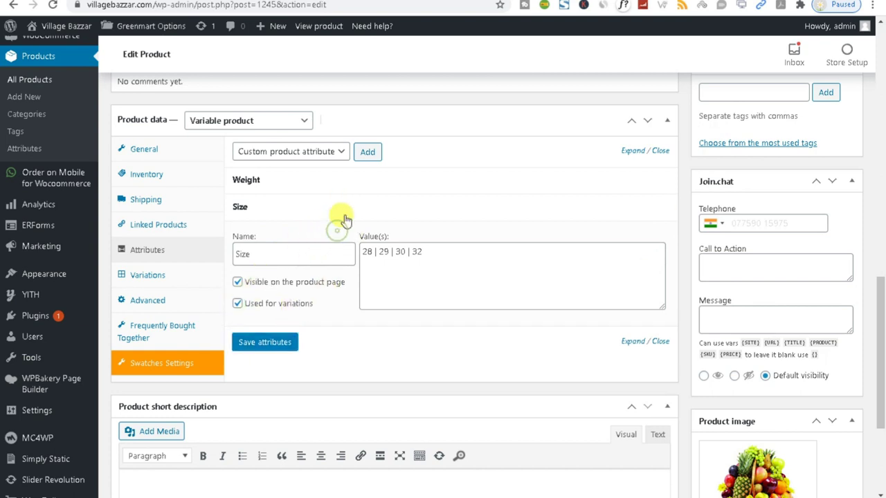
pyautogui.click(378, 208)
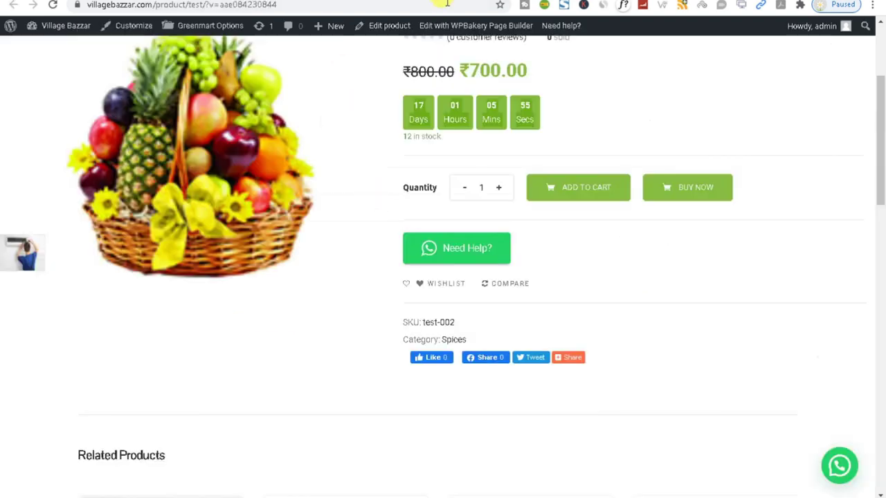
# - Reload the test product's storefront page, check its availability and attributes, and return to the product editor
pyautogui.hotkey('ctrl', 'Tab')
pyautogui.click(53, 6)
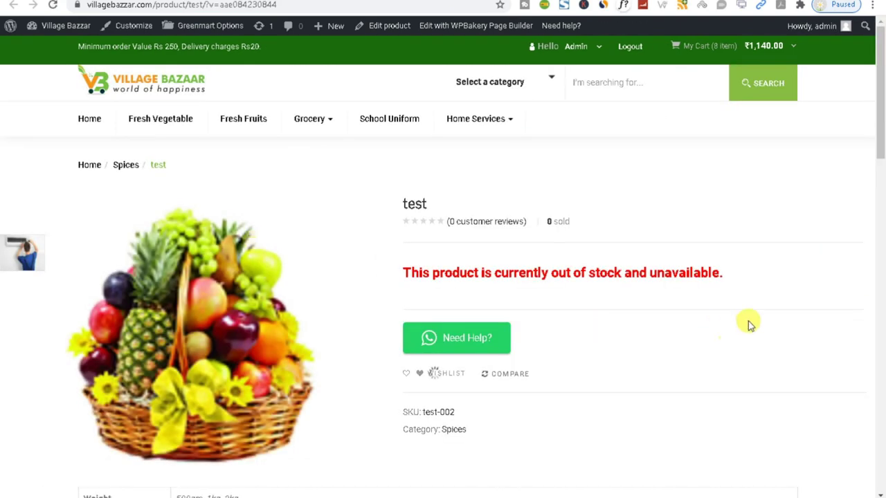
pyautogui.moveTo(736, 274); pyautogui.dragTo(297, 286)
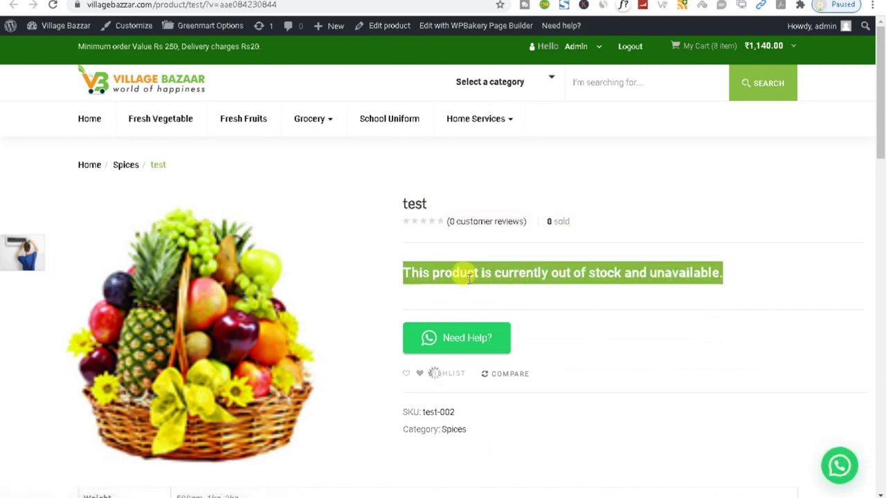
pyautogui.doubleClick(499, 281)
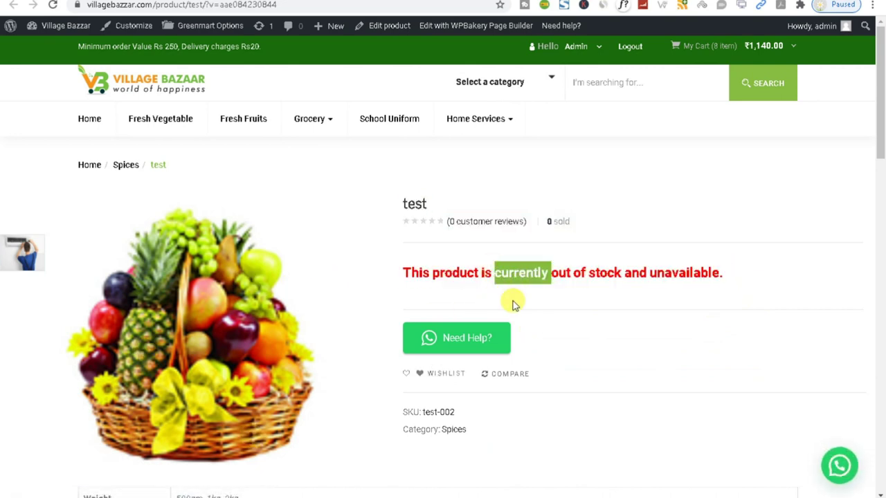
pyautogui.scroll(-3, 510, 311)
pyautogui.click(363, 34)
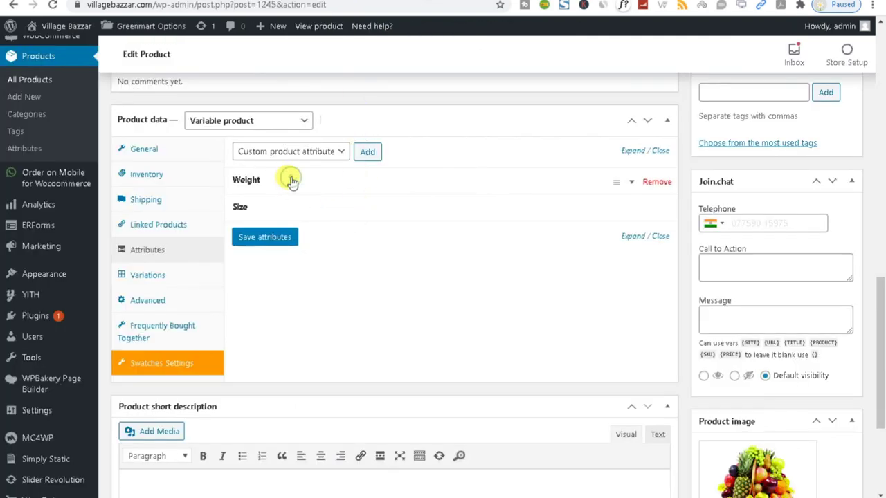
# - Enable the Weight attribute for use in variations and save the attributes
pyautogui.click(291, 180)
pyautogui.click(238, 277)
pyautogui.click(265, 342)
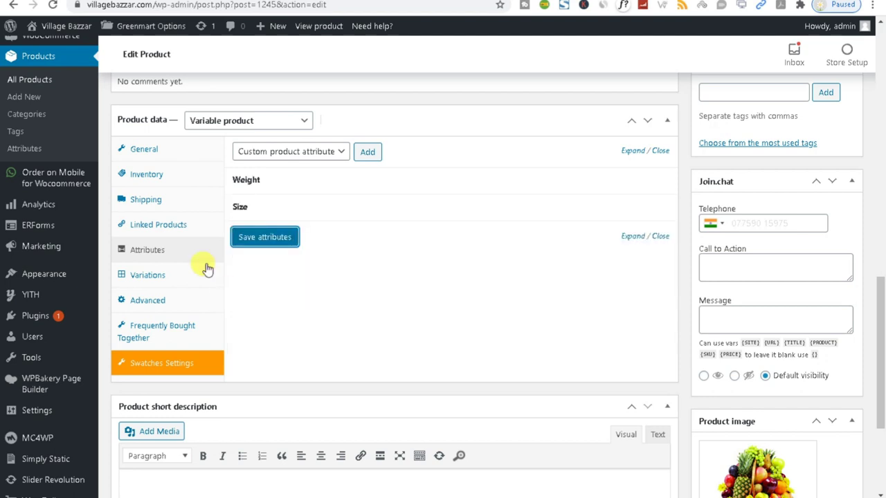
# - Generate variations from all attributes of the test product and confirm their creation
pyautogui.click(145, 282)
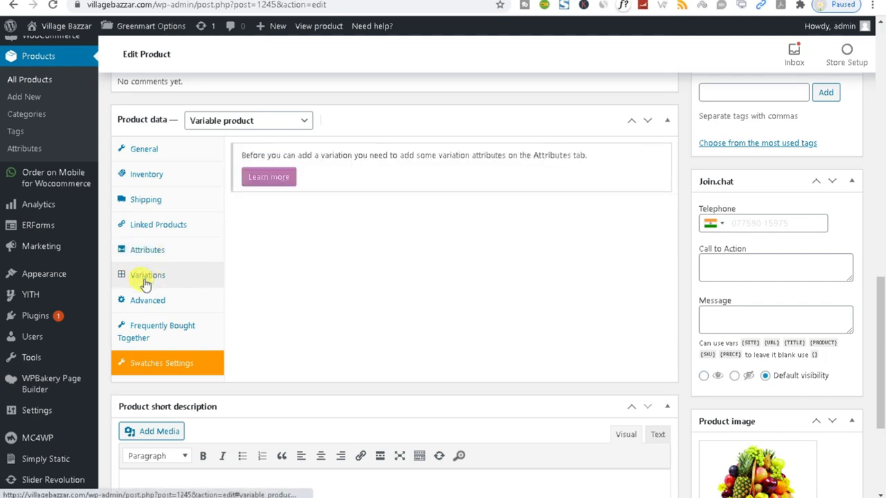
pyautogui.click(283, 178)
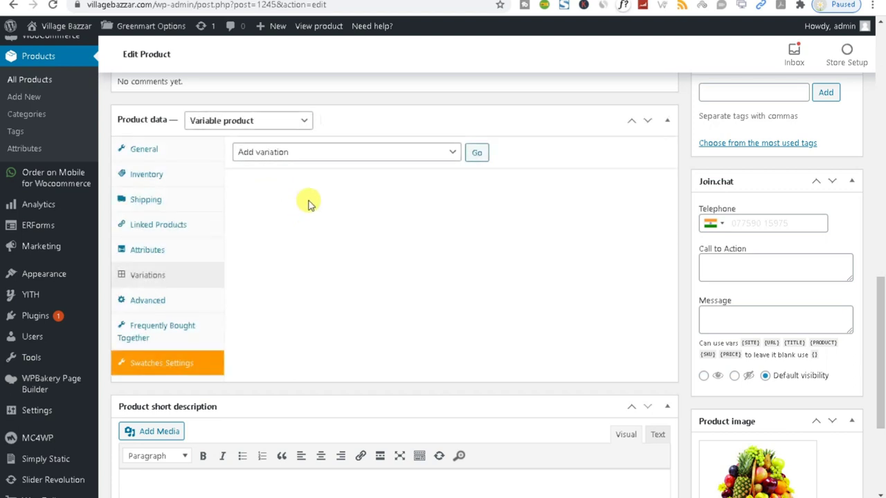
pyautogui.click(320, 153)
pyautogui.click(311, 179)
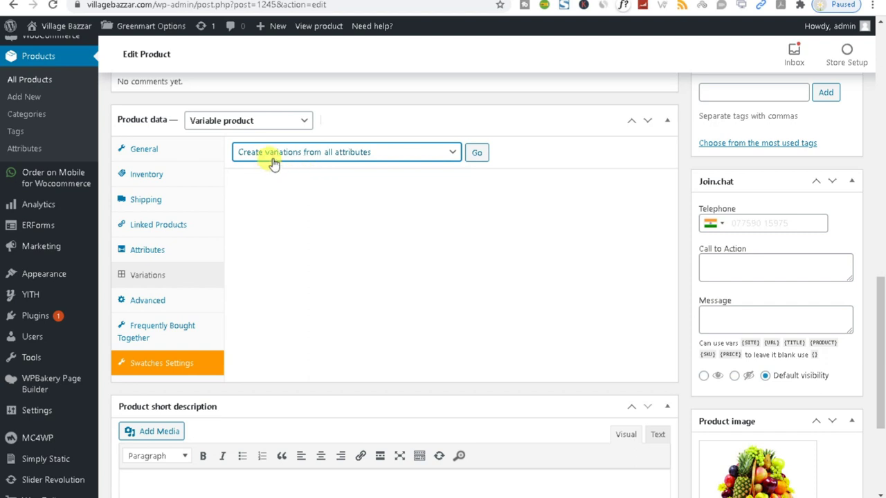
pyautogui.click(477, 154)
pyautogui.click(506, 100)
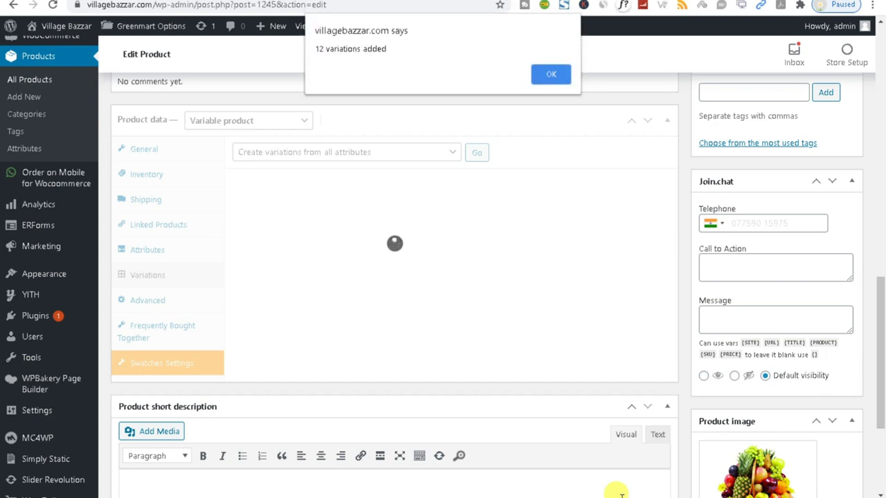
pyautogui.click(550, 74)
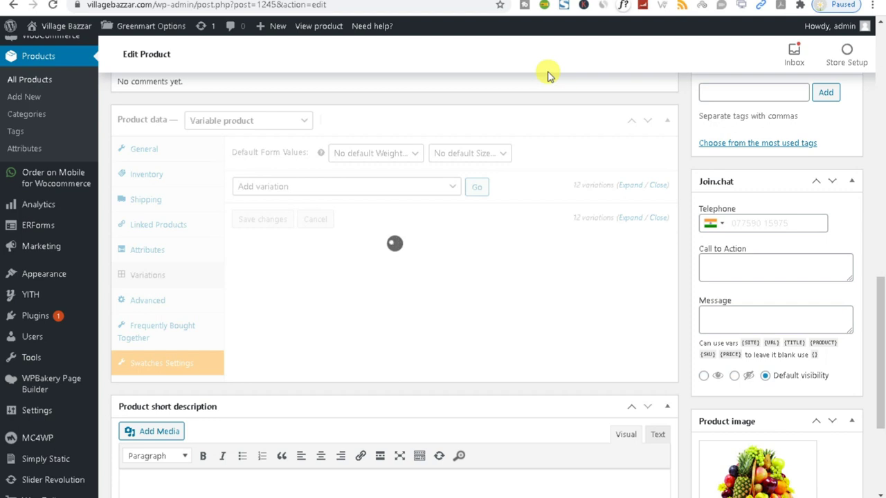
# - Review the generated weight and size variations and examine the price, stock and shipping fields of the 500gm, size 29 variation
pyautogui.scroll(-1, 315, 356)
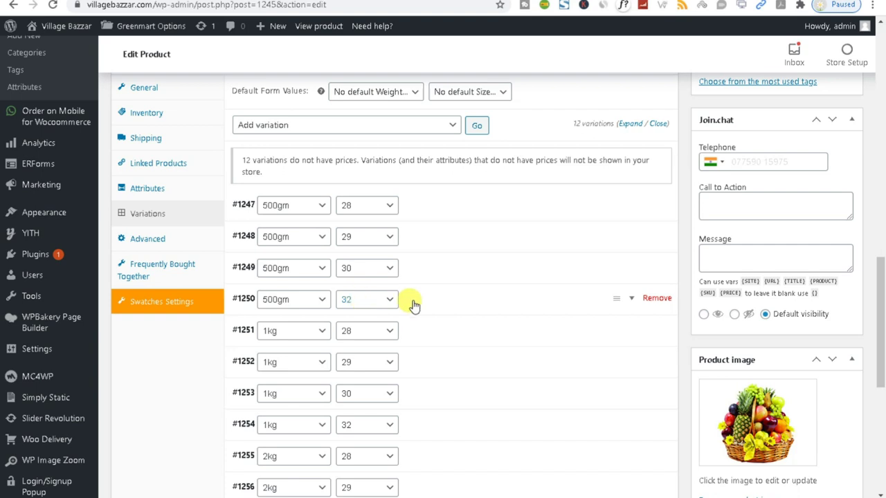
pyautogui.click(462, 211)
pyautogui.click(462, 211)
pyautogui.scroll(-1, 443, 194)
pyautogui.click(427, 181)
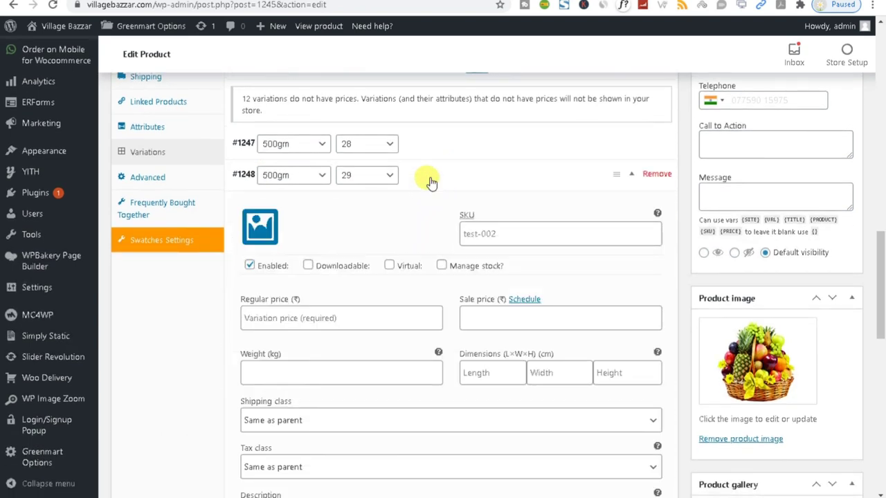
pyautogui.scroll(-1, 333, 289)
pyautogui.scroll(-4, 332, 289)
pyautogui.scroll(2, 362, 259)
pyautogui.click(312, 326)
pyautogui.click(260, 181)
pyautogui.click(254, 128)
pyautogui.scroll(1, 311, 184)
pyautogui.scroll(-8, 486, 301)
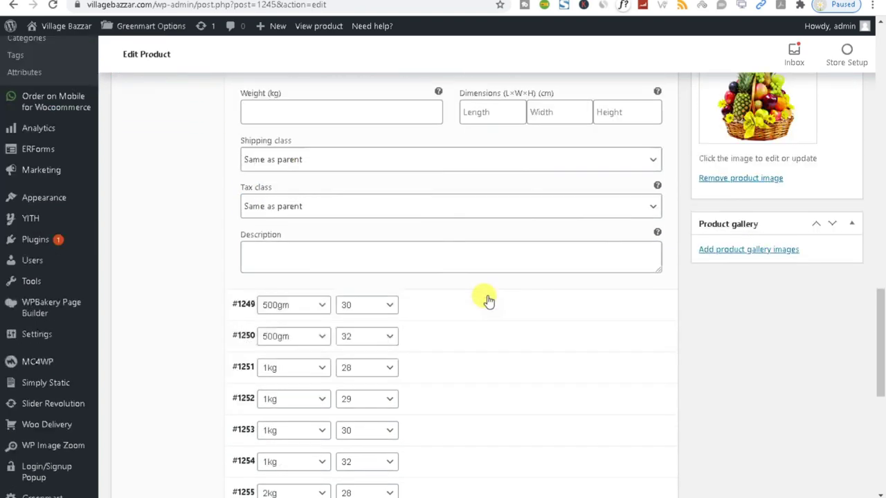
pyautogui.scroll(9, 415, 310)
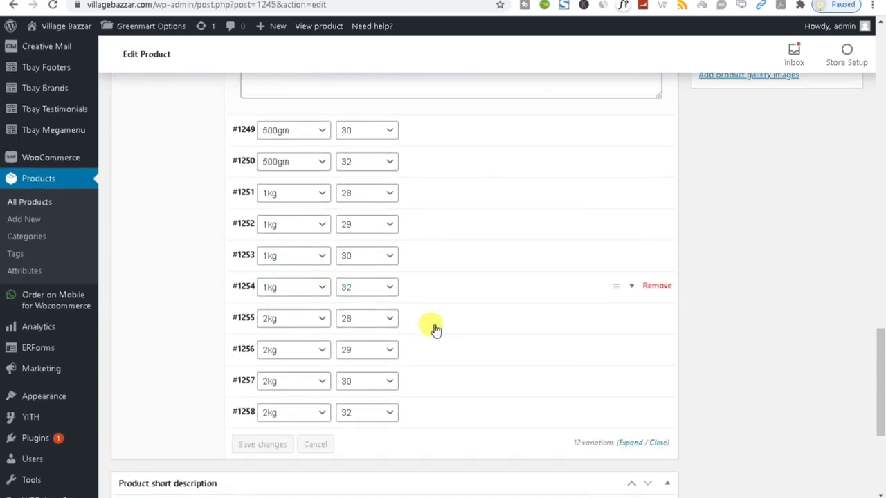
pyautogui.scroll(3, 435, 330)
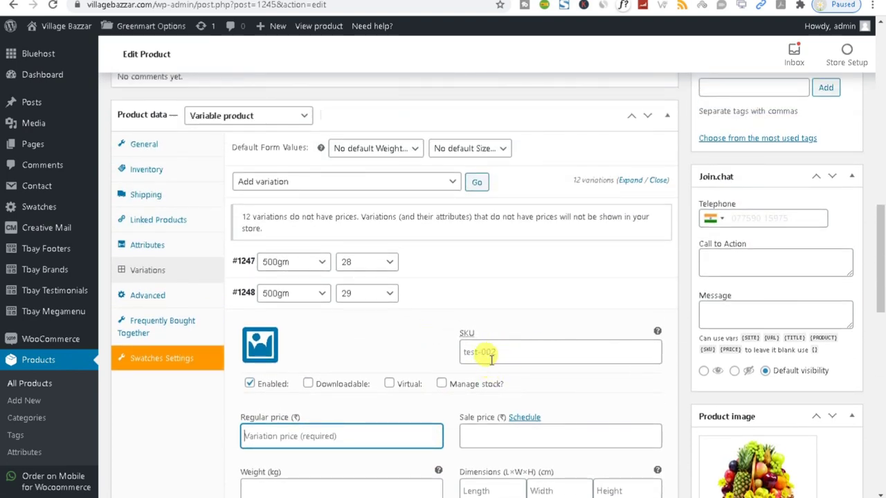
# - Set the 500gm, size 28 variation's regular price to 500 and sale price to 450
pyautogui.click(453, 265)
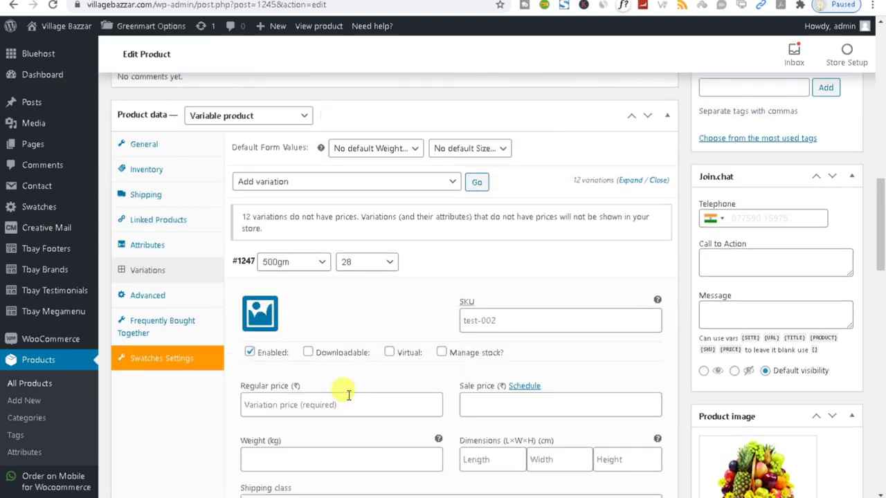
pyautogui.scroll(-2, 346, 394)
pyautogui.click(289, 281)
pyautogui.write('500')
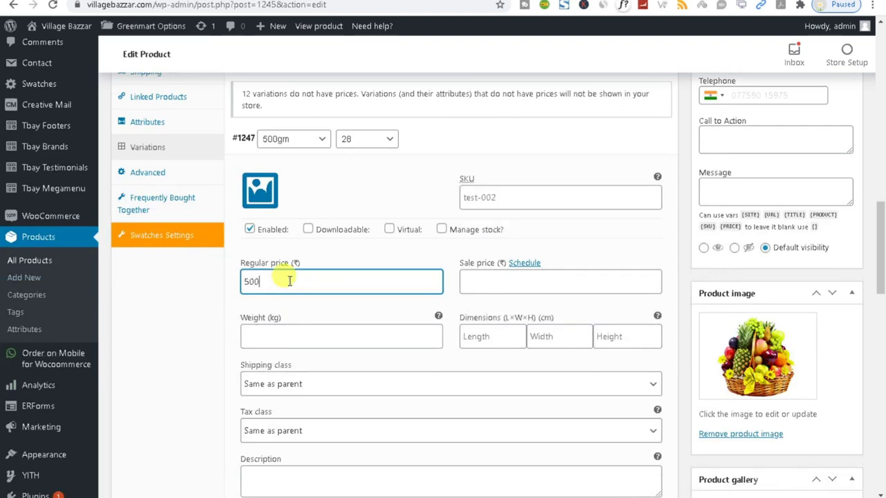
pyautogui.click(530, 278)
pyautogui.write('450')
# - Set the 2kg, size 29 variation's regular price to 900 and sale price to 700
pyautogui.scroll(-6, 523, 266)
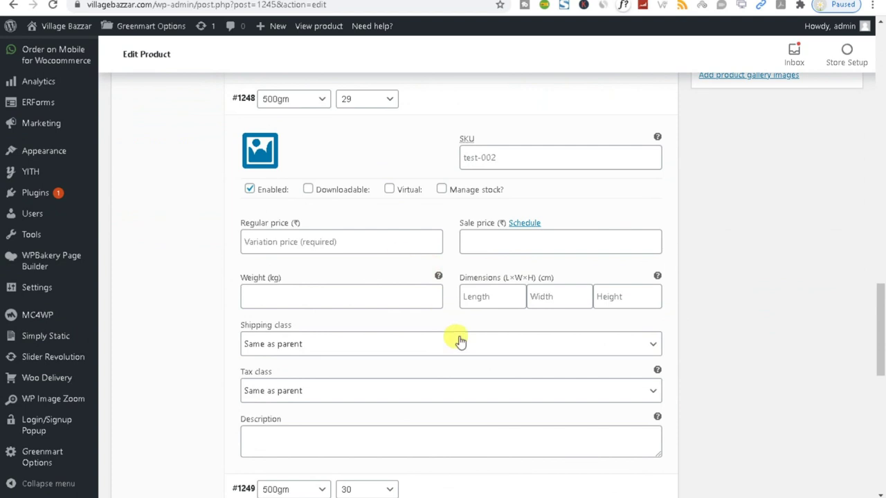
pyautogui.scroll(-4, 460, 342)
pyautogui.click(466, 241)
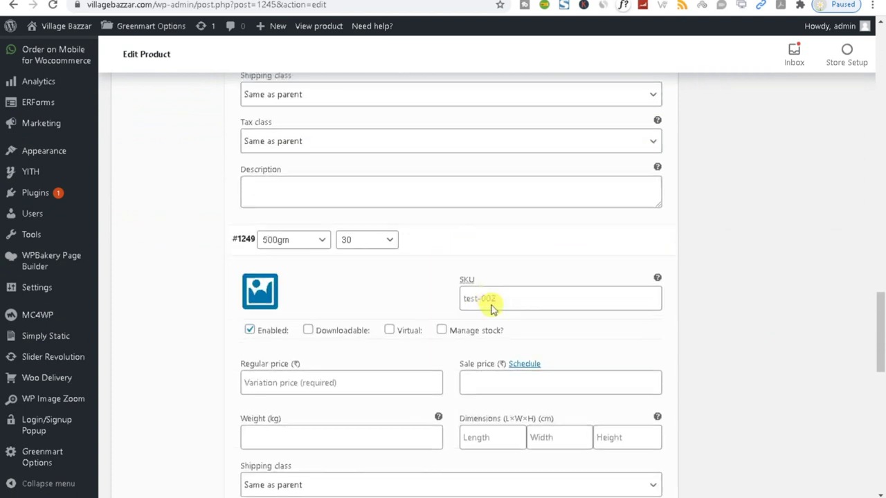
pyautogui.scroll(-5, 491, 307)
pyautogui.click(463, 218)
pyautogui.click(265, 347)
pyautogui.write('900')
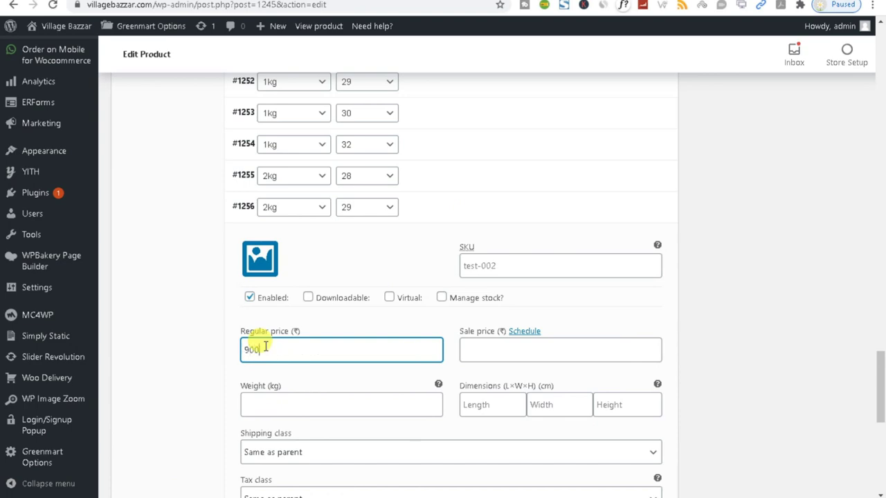
pyautogui.click(521, 346)
pyautogui.write('700')
# - Save the variation changes and update the test product
pyautogui.scroll(10, 566, 325)
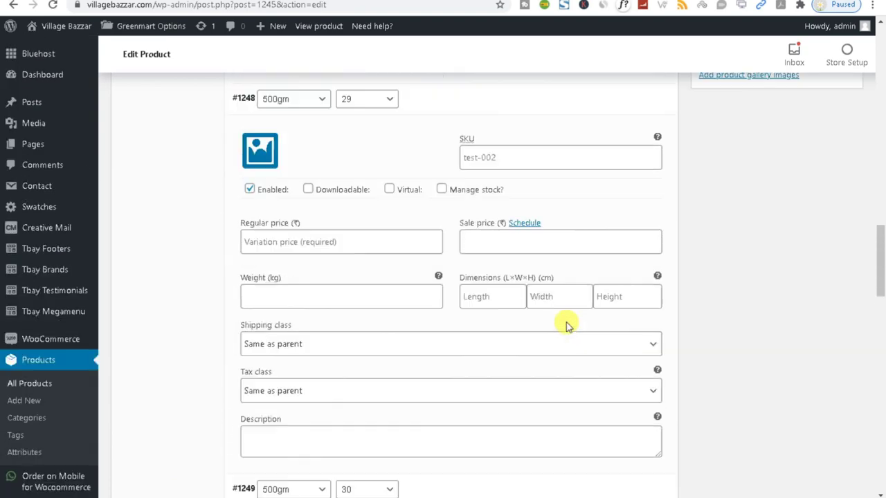
pyautogui.moveTo(881, 208); pyautogui.dragTo(881, 437)
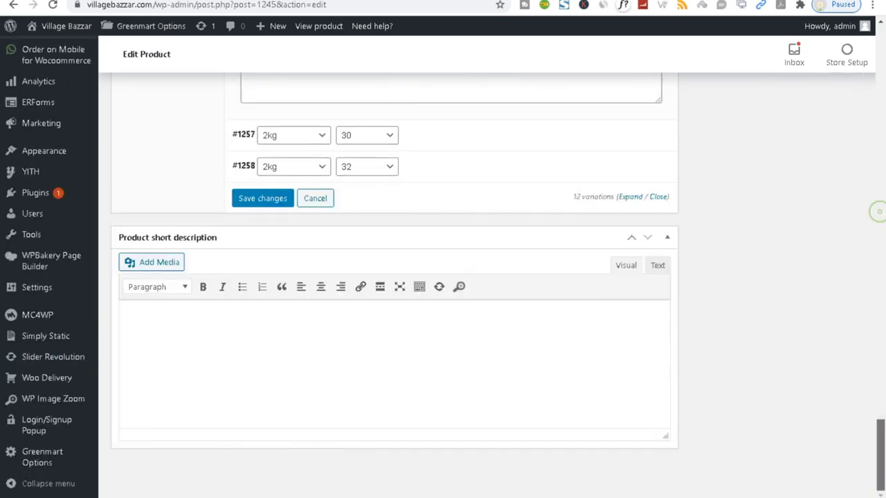
pyautogui.click(238, 199)
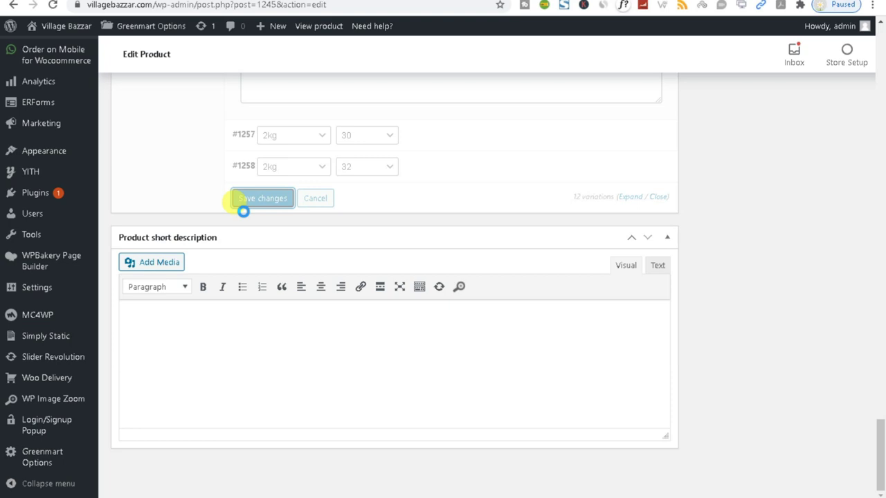
pyautogui.scroll(3, 243, 211)
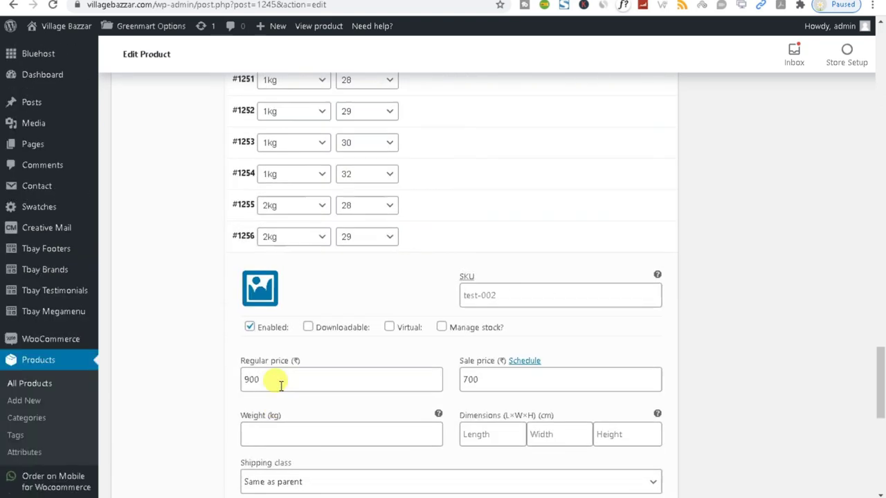
pyautogui.scroll(20, 283, 378)
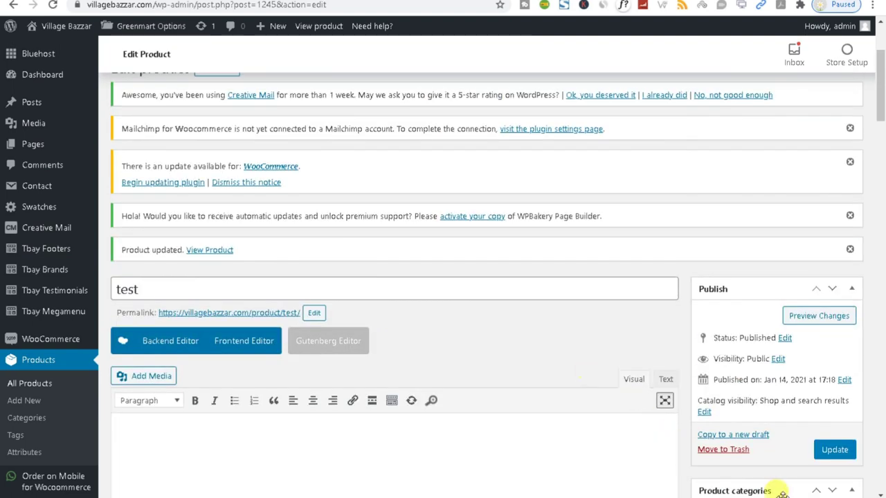
pyautogui.click(822, 451)
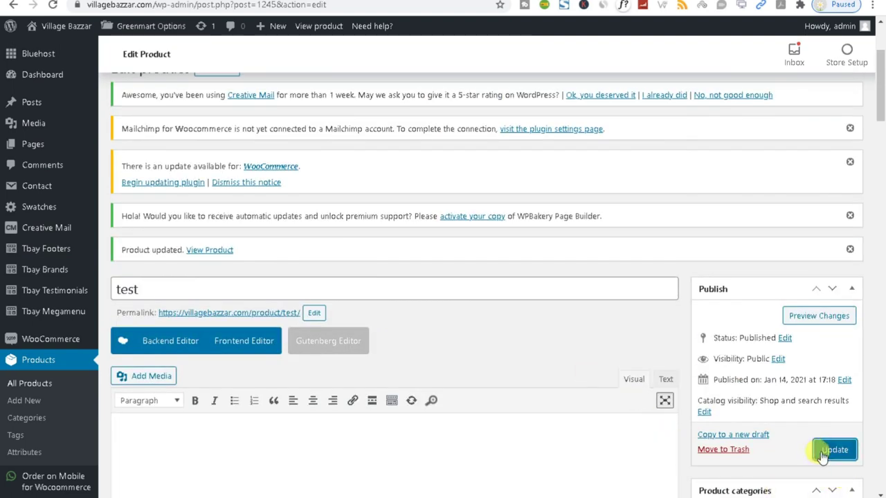
pyautogui.scroll(-2, 638, 425)
pyautogui.click(833, 325)
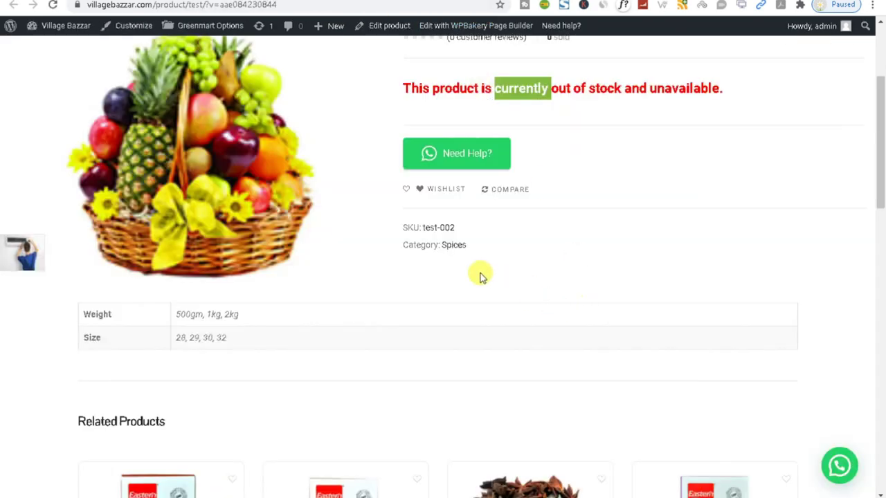
# - Check the stock availability notice on the test product's storefront page
pyautogui.click(516, 247)
pyautogui.tripleClick(431, 214)
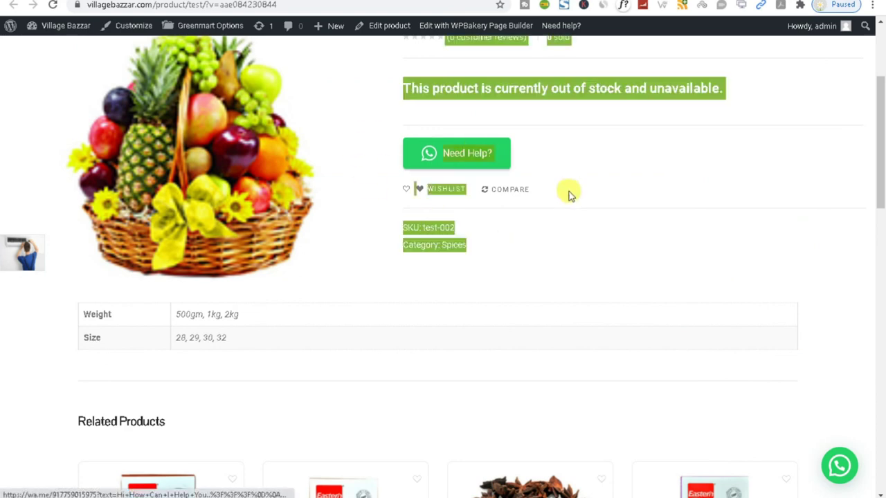
pyautogui.scroll(3, 570, 192)
pyautogui.click(725, 289)
pyautogui.tripleClick(777, 278)
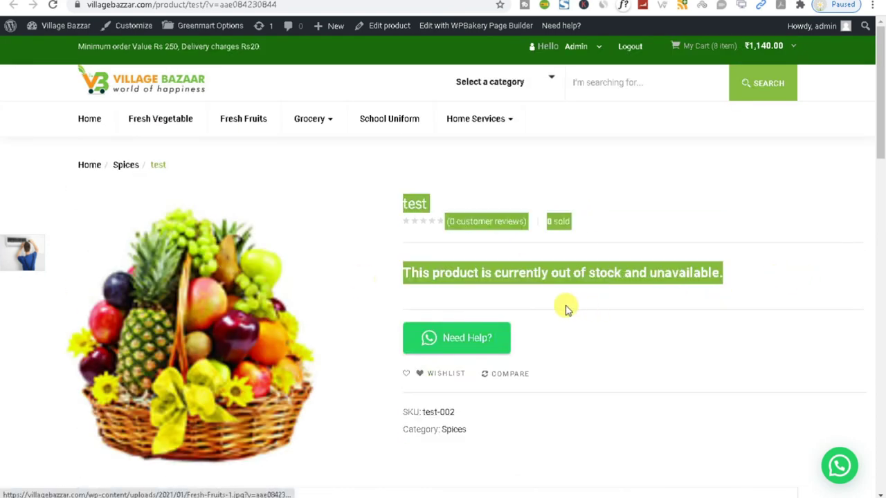
pyautogui.click(546, 273)
pyautogui.tripleClick(545, 273)
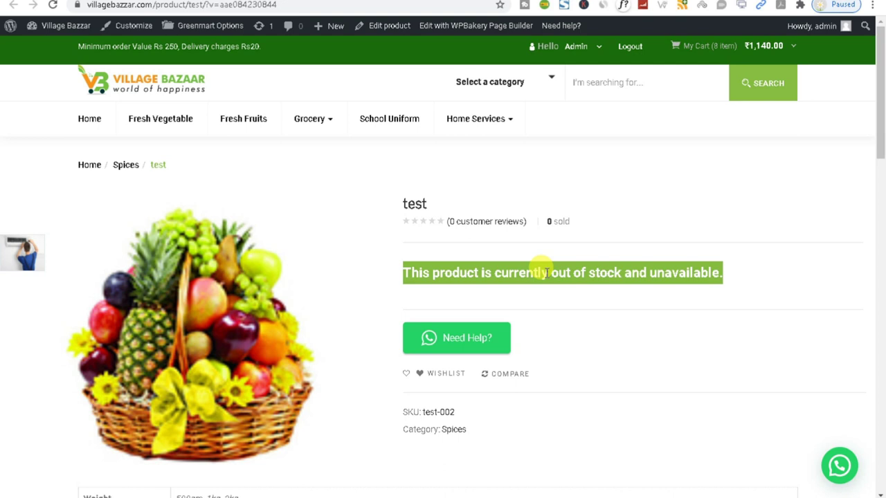
# - Reload the test product's storefront page and examine its price range and the selectable weight and size options
pyautogui.click(389, 26)
pyautogui.scroll(-3, 191, 263)
pyautogui.click(53, 5)
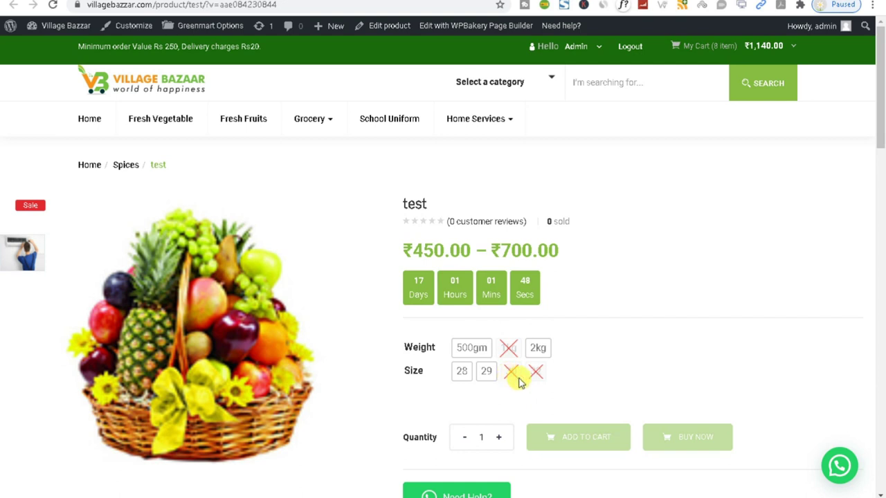
pyautogui.doubleClick(560, 375)
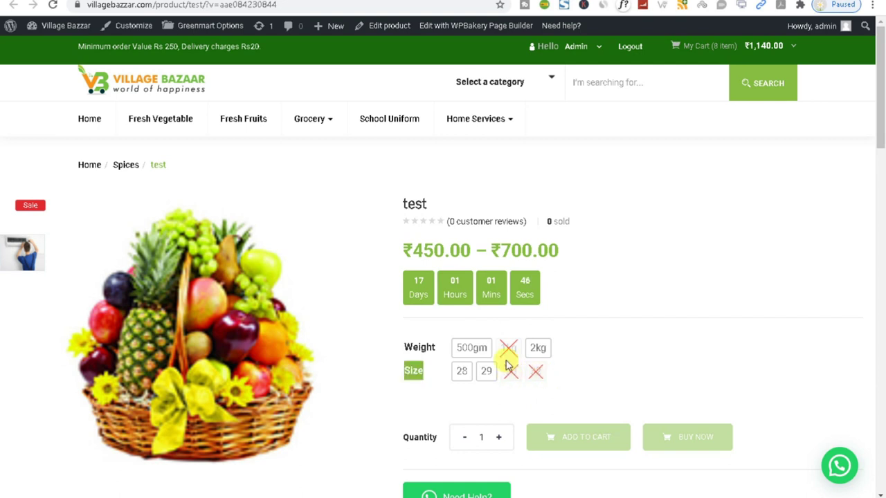
pyautogui.click(566, 381)
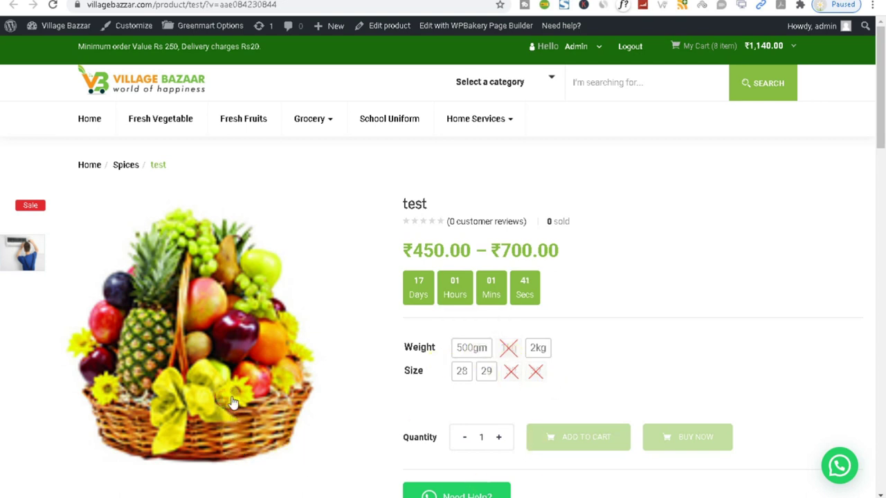
pyautogui.scroll(-3, 254, 391)
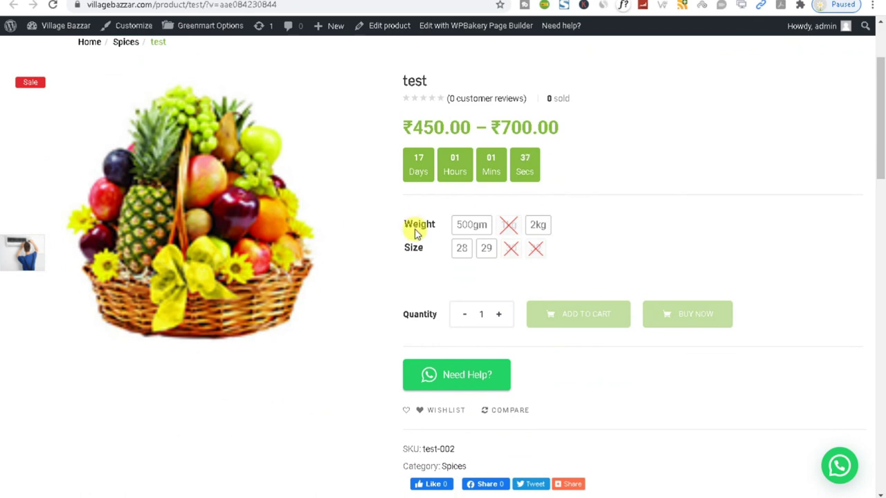
pyautogui.scroll(3, 415, 234)
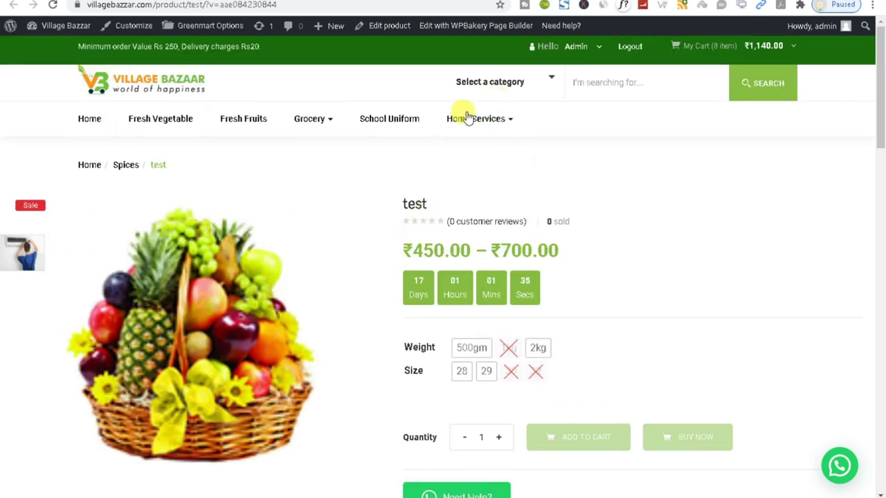
# - Look over the Home Services categories and the rest of the product page, and open the store's home page
pyautogui.moveTo(465, 124)
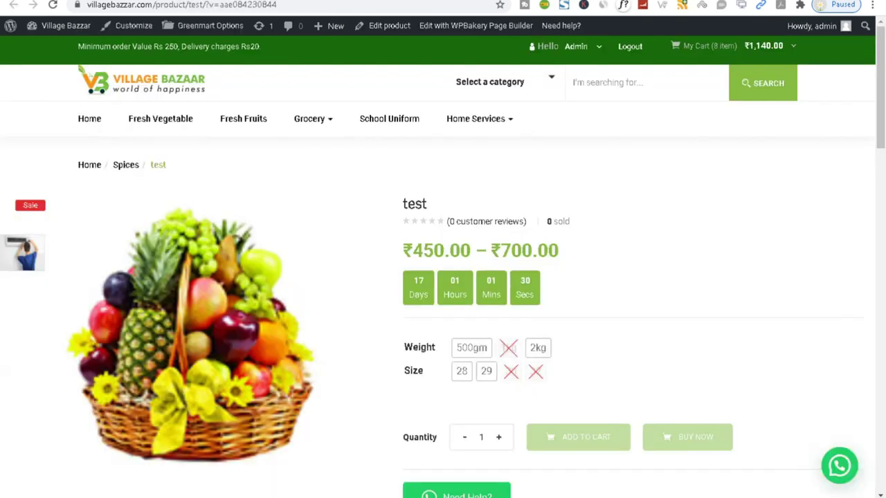
pyautogui.moveTo(475, 123)
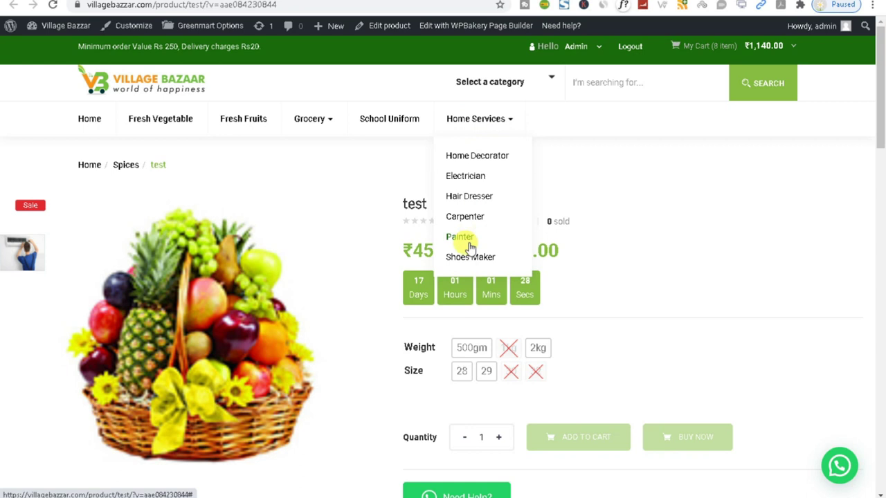
pyautogui.scroll(-1, 461, 176)
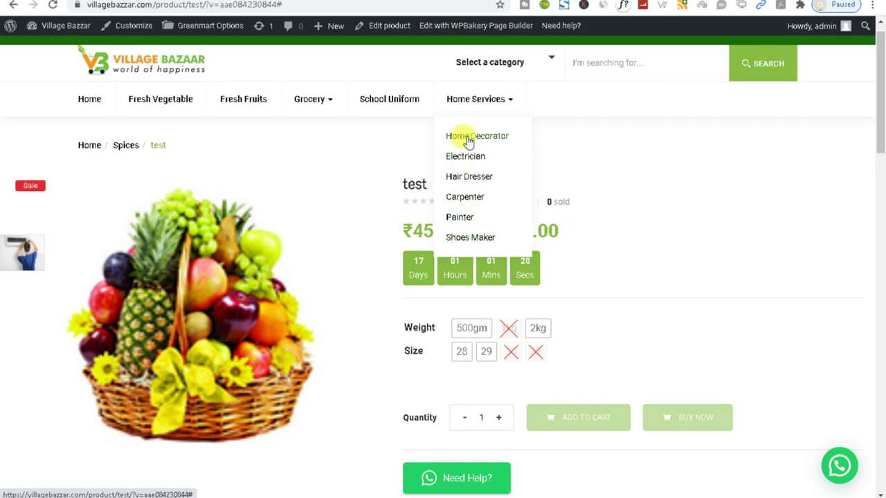
pyautogui.scroll(-15, 675, 211)
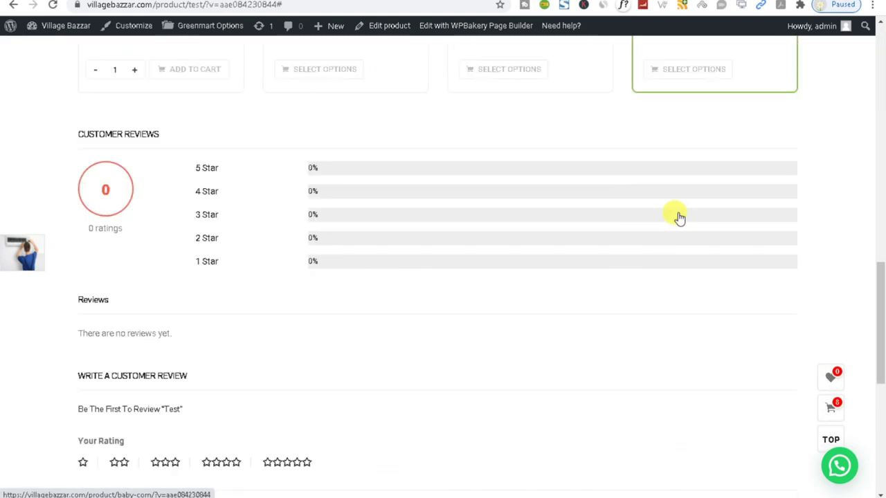
pyautogui.scroll(15, 271, 212)
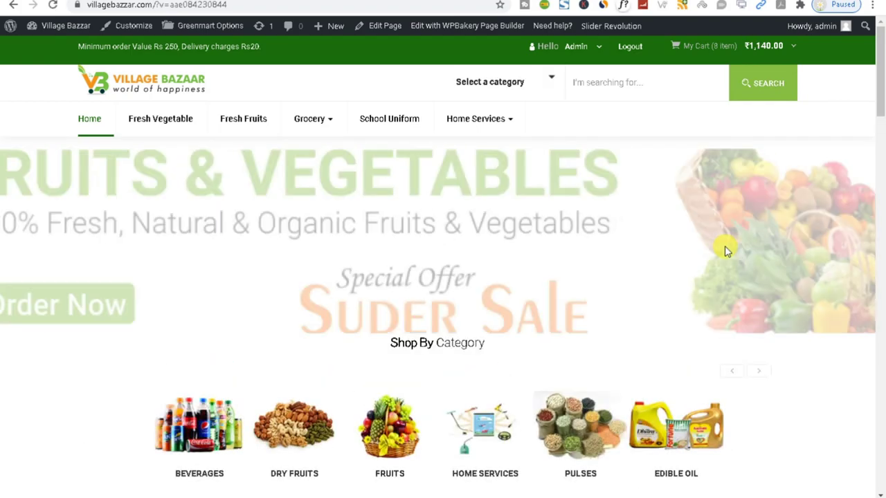
# - Open the Painter service from the home page, start booking an appointment, and continue to the chat in WhatsApp Web
pyautogui.scroll(-15, 725, 252)
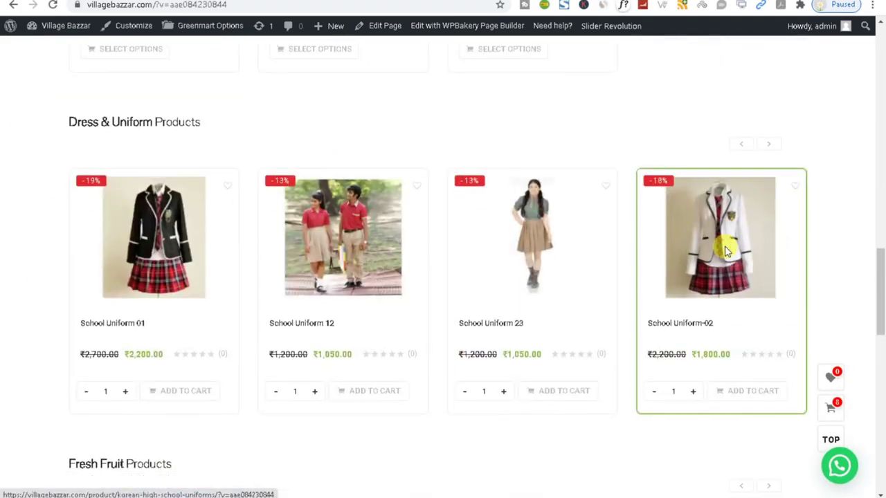
pyautogui.scroll(-10, 726, 251)
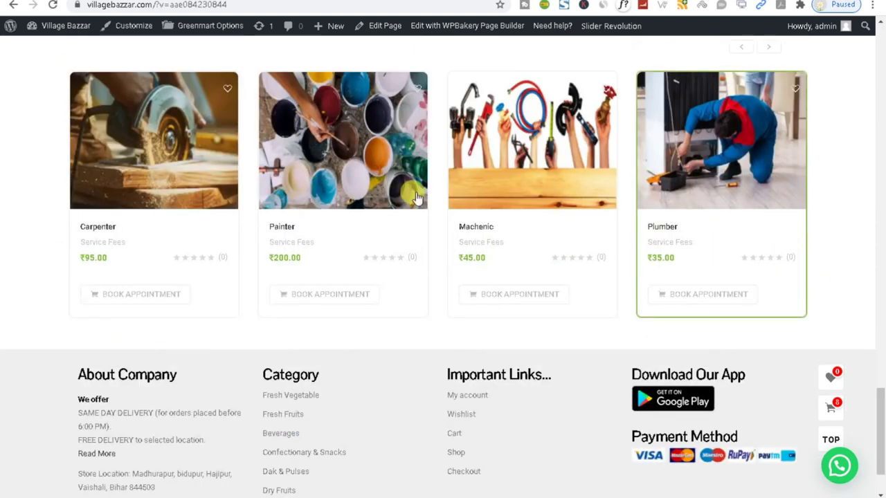
pyautogui.click(327, 173)
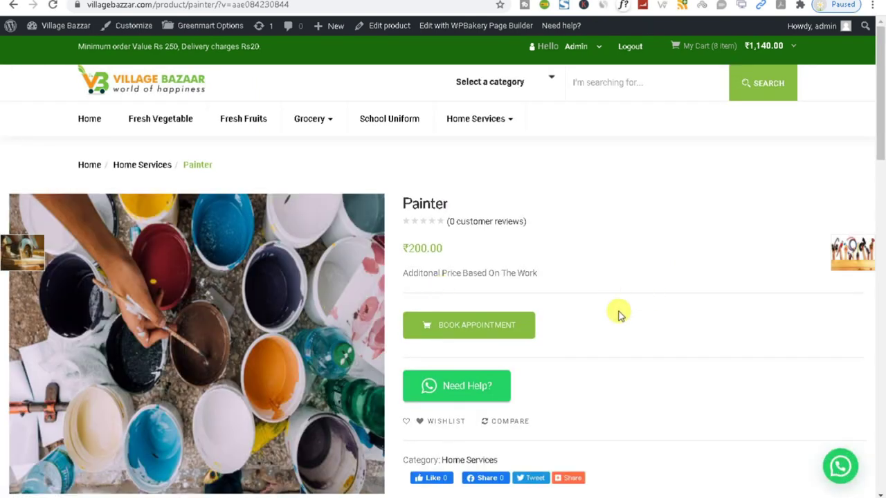
pyautogui.click(457, 333)
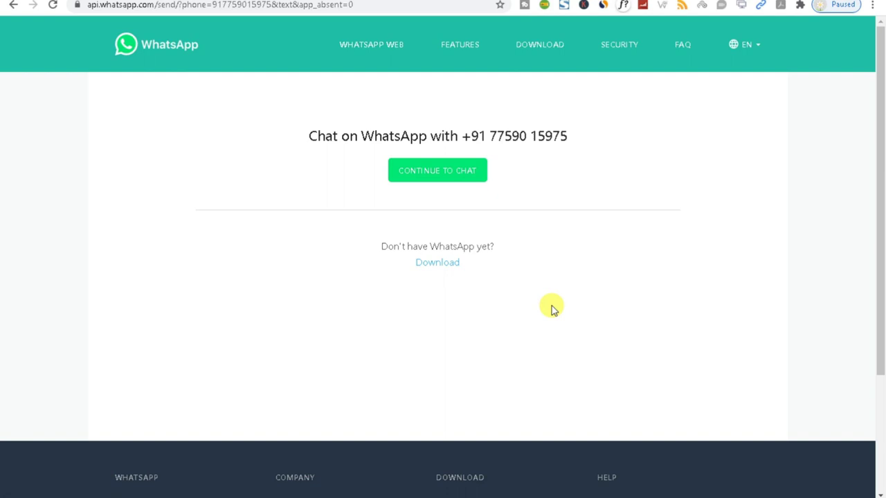
pyautogui.click(405, 174)
pyautogui.click(433, 220)
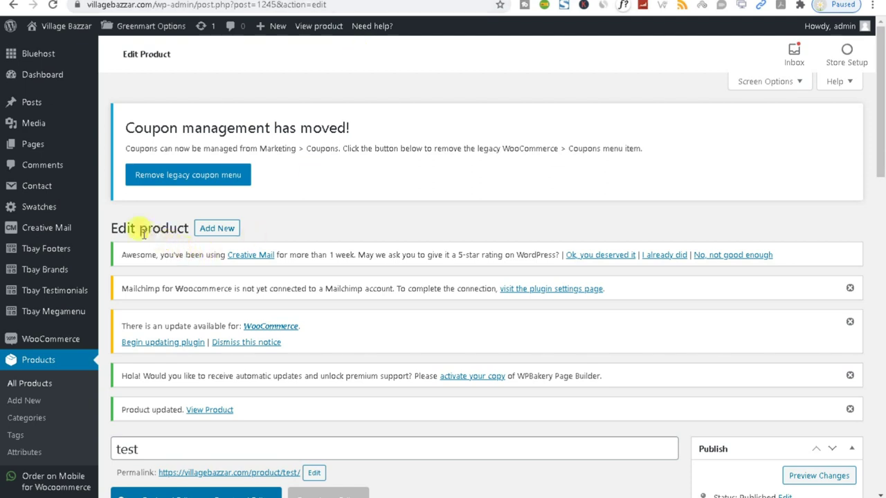
# - Check the WhatsApp Web page and return to the test product's edit page
pyautogui.moveTo(642, 294); pyautogui.dragTo(115, 228)
pyautogui.click(668, 303)
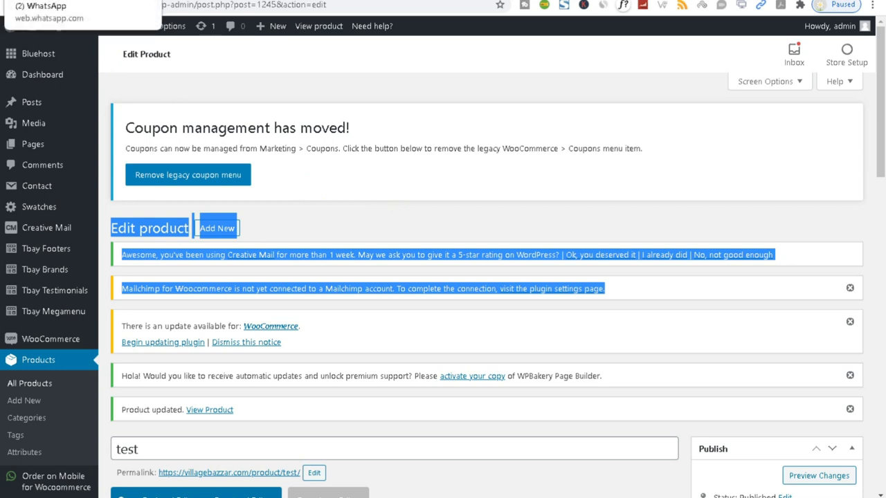
pyautogui.click(457, 2)
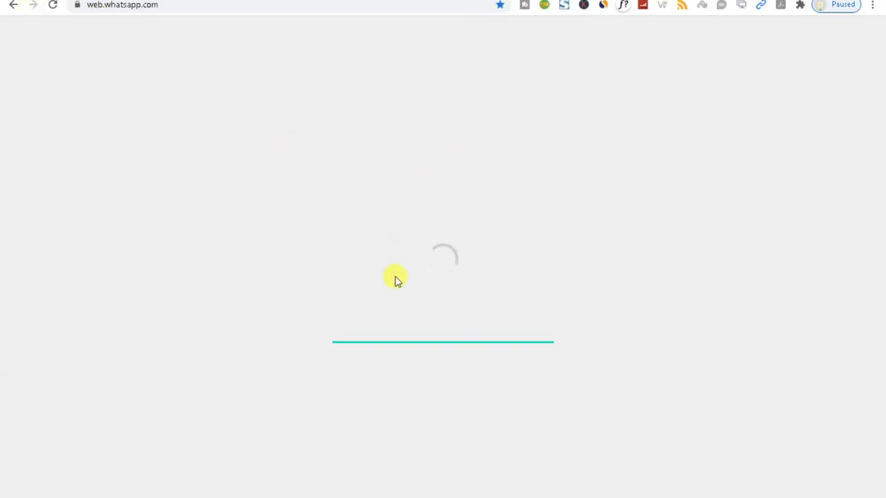
pyautogui.hotkey('ctrl', 'shift', 'Tab')
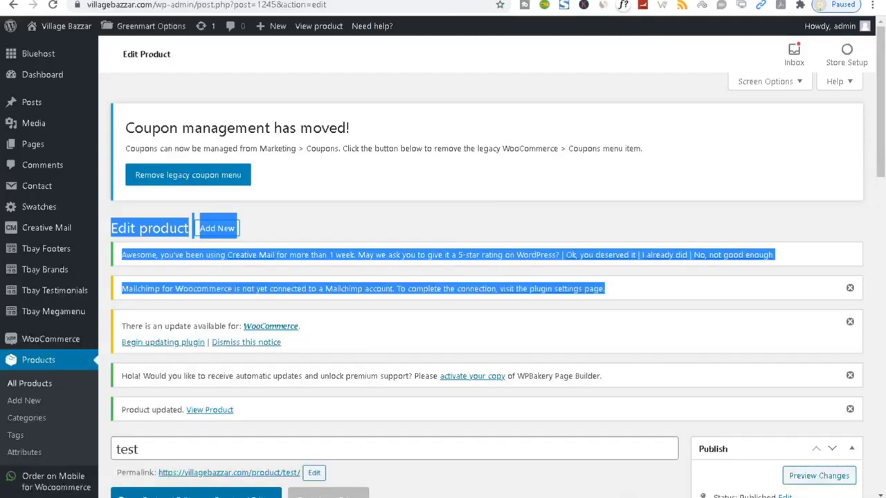
pyautogui.hotkey('ctrl', 'Tab')
pyautogui.hotkey('ctrl', 'shift', 'Tab')
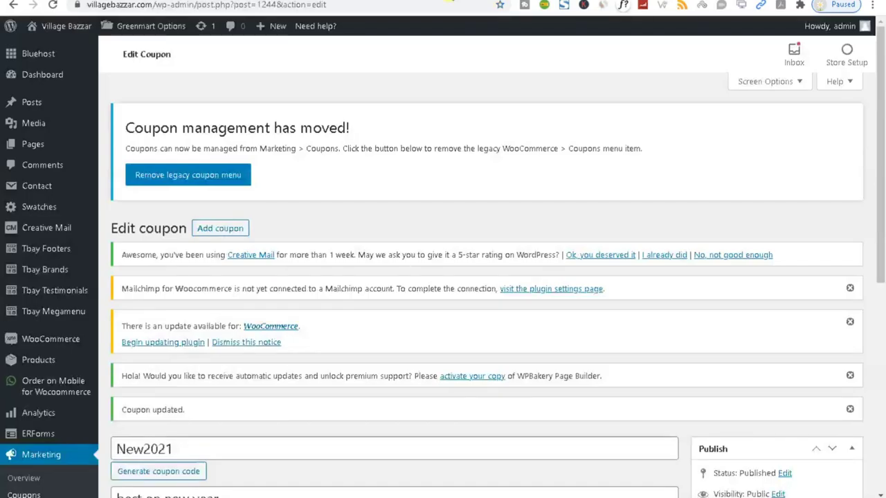
pyautogui.hotkey('ctrl', 'shift', 'Tab')
pyautogui.click(324, 419)
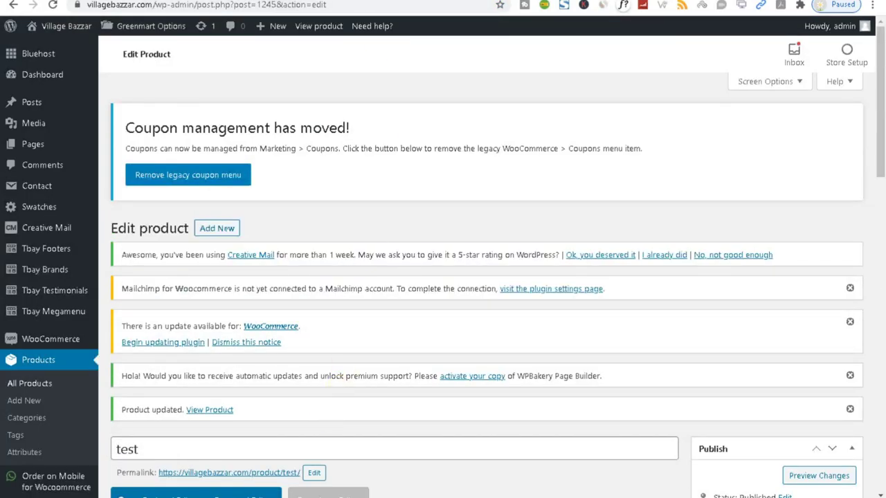
# - Open the Electrician product for editing from the WooCommerce products list
pyautogui.hotkey('alt', 'Left')
pyautogui.scroll(-4, 306, 108)
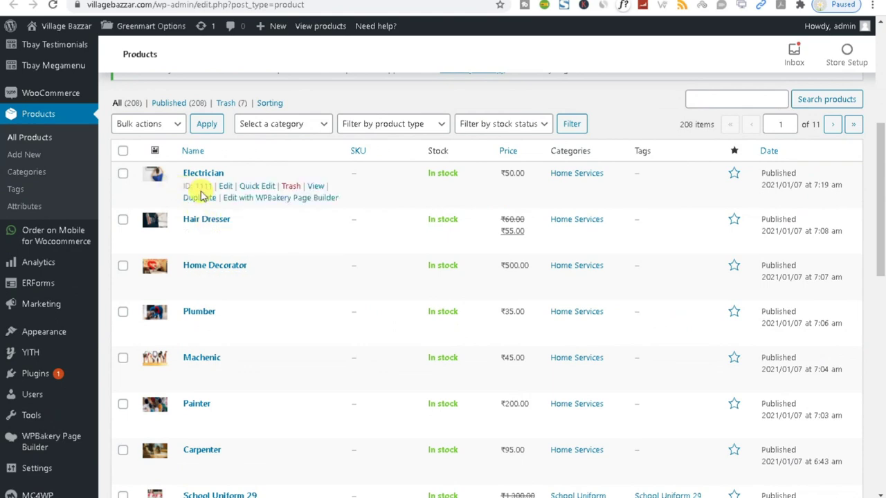
pyautogui.click(224, 187)
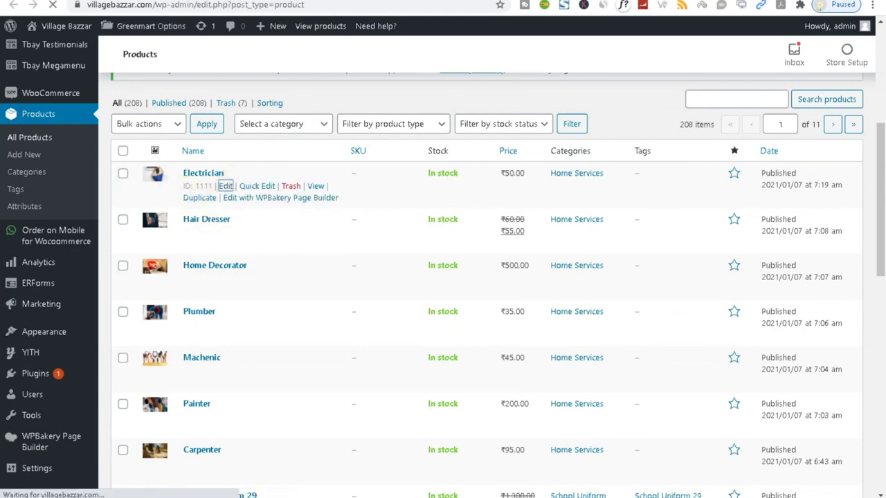
pyautogui.hotkey('alt', 'Left')
pyautogui.hotkey('alt', 'Left')
pyautogui.hotkey('alt', 'Left')
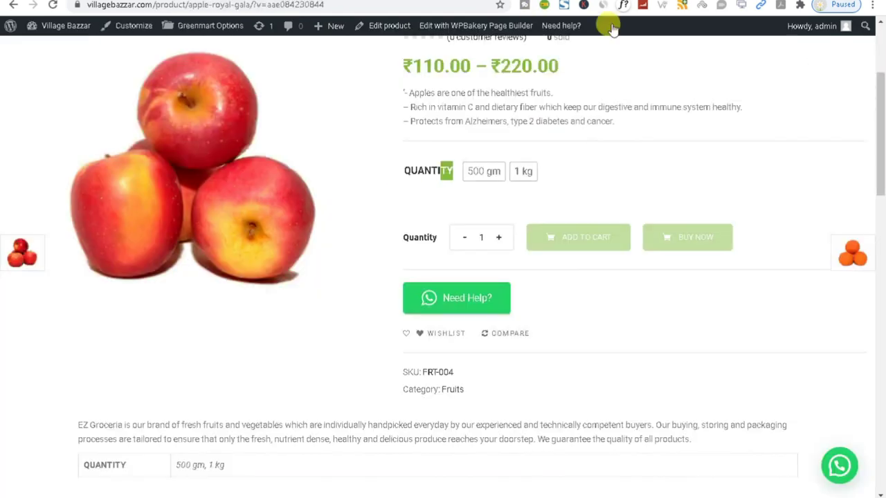
pyautogui.hotkey('alt', 'Right')
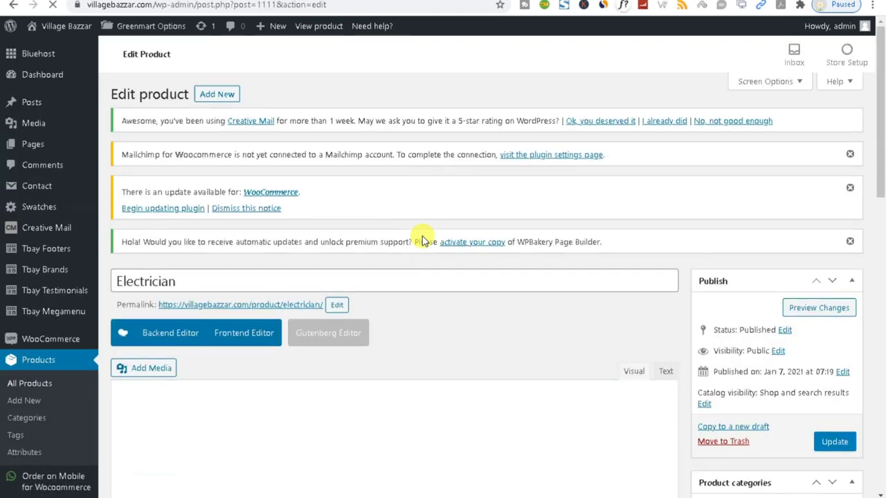
# - Examine the Electrician product's title, external product URL and button text
pyautogui.scroll(-3, 421, 237)
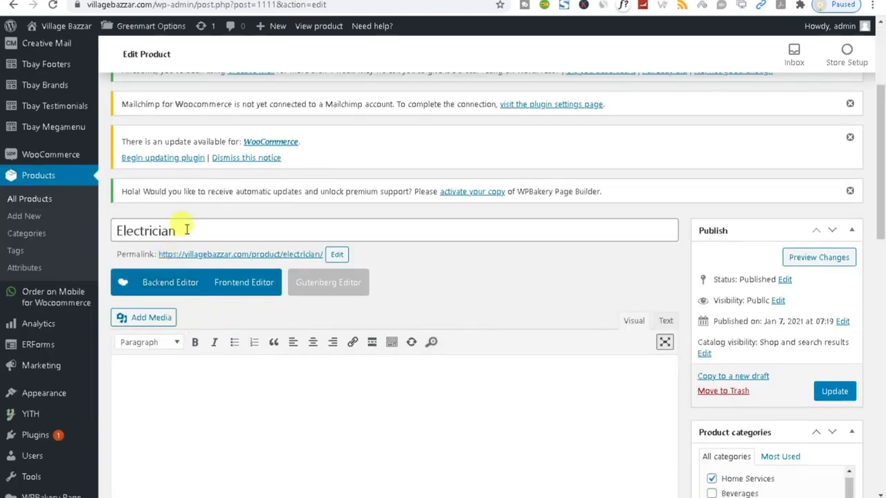
pyautogui.moveTo(186, 230); pyautogui.dragTo(105, 230)
pyautogui.click(232, 378)
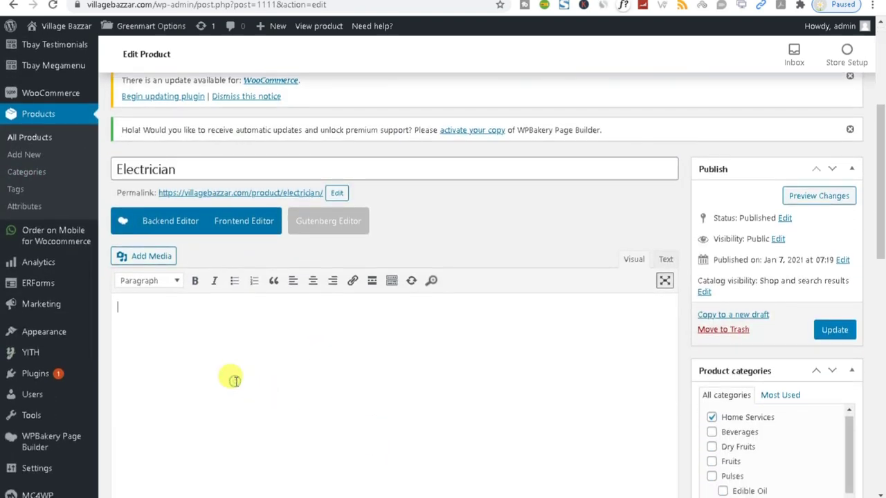
pyautogui.scroll(-5, 235, 380)
pyautogui.scroll(-3, 296, 289)
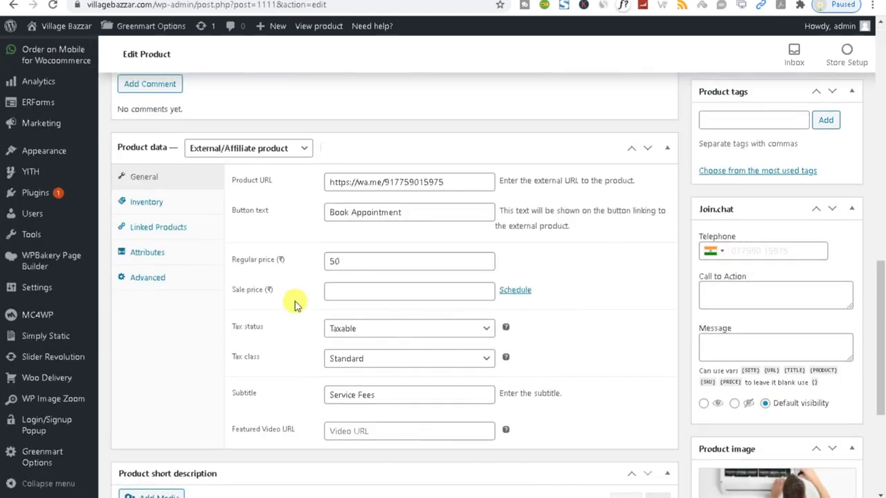
pyautogui.moveTo(460, 180); pyautogui.dragTo(288, 213)
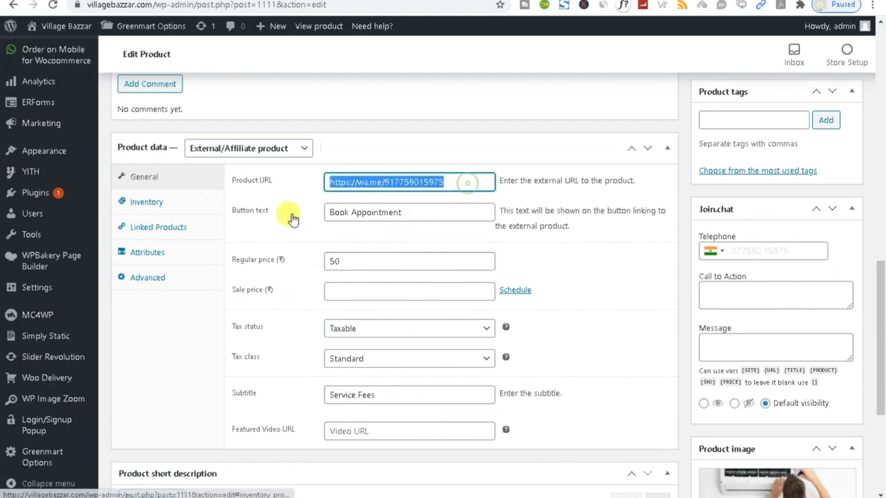
pyautogui.moveTo(411, 212); pyautogui.dragTo(116, 216)
pyautogui.moveTo(421, 212); pyautogui.dragTo(218, 214)
pyautogui.moveTo(440, 181); pyautogui.dragTo(241, 180)
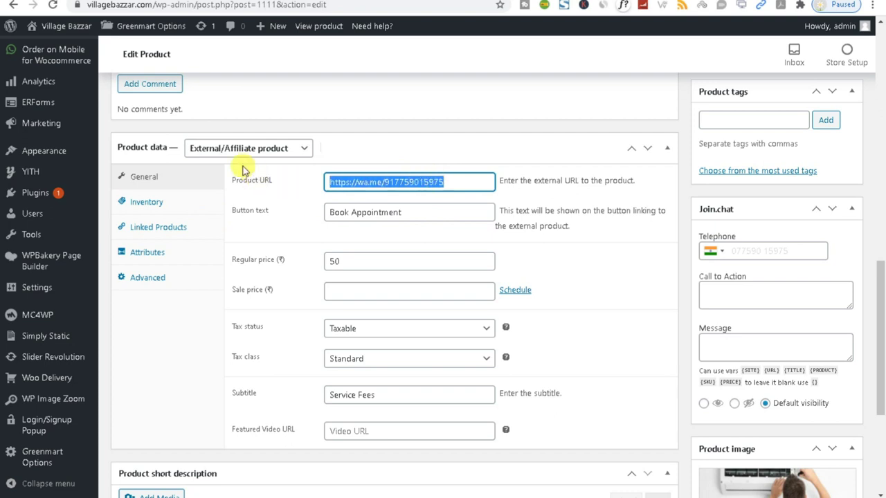
# - Keep the product type as External/Affiliate product and review its URL, button text, regular price and sale price fields
pyautogui.click(259, 149)
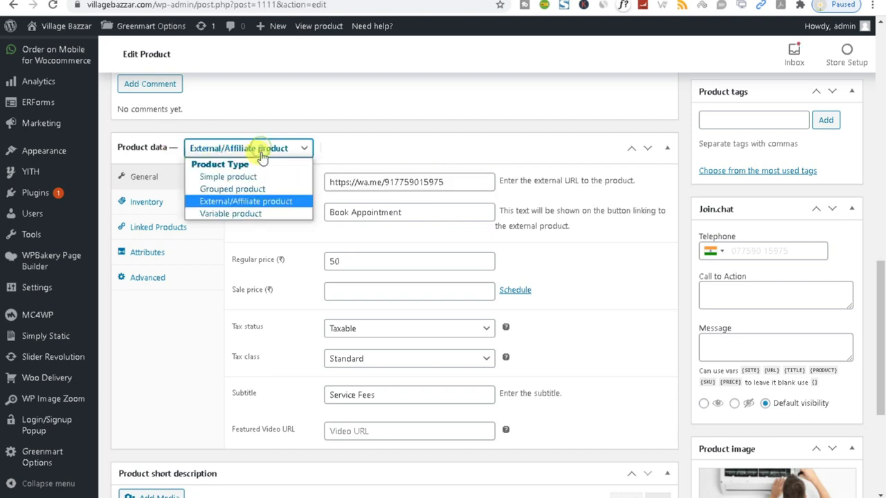
pyautogui.click(251, 200)
pyautogui.tripleClick(372, 182)
pyautogui.doubleClick(372, 182)
pyautogui.tripleClick(372, 182)
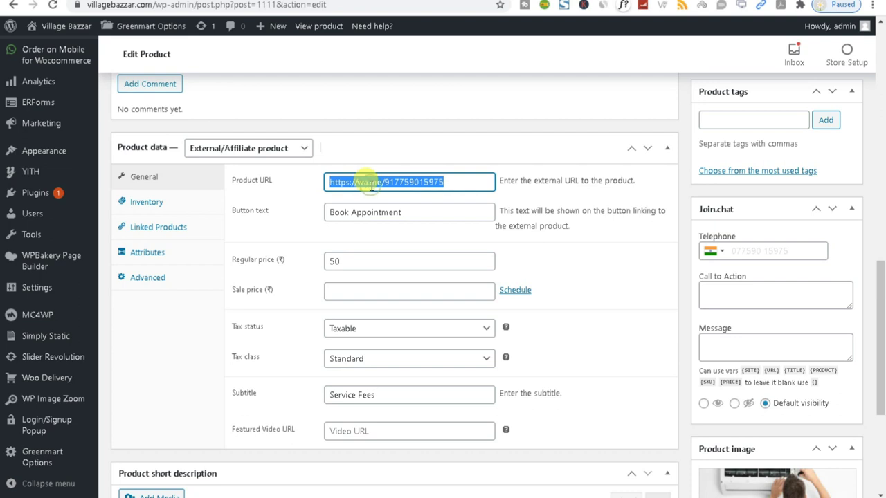
pyautogui.doubleClick(396, 213)
pyautogui.click(363, 261)
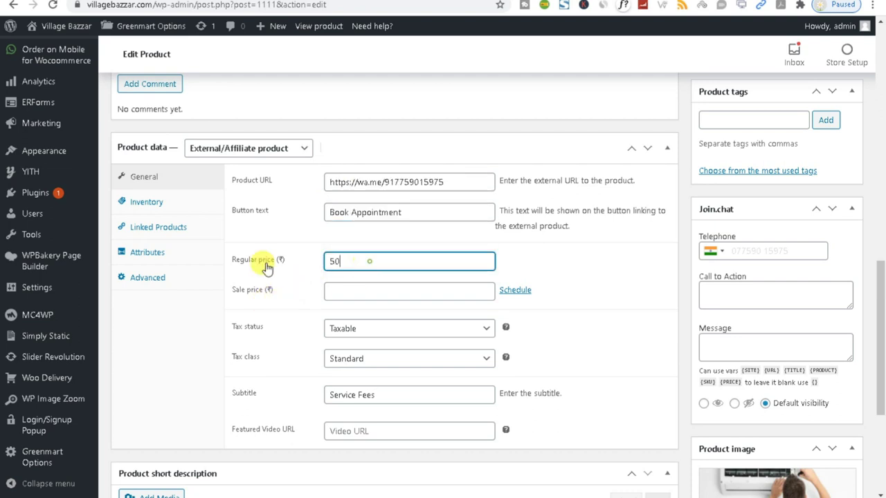
pyautogui.click(349, 289)
pyautogui.click(359, 260)
pyautogui.doubleClick(359, 260)
pyautogui.click(340, 283)
pyautogui.doubleClick(350, 259)
# - Update the Electrician product
pyautogui.scroll(10, 613, 344)
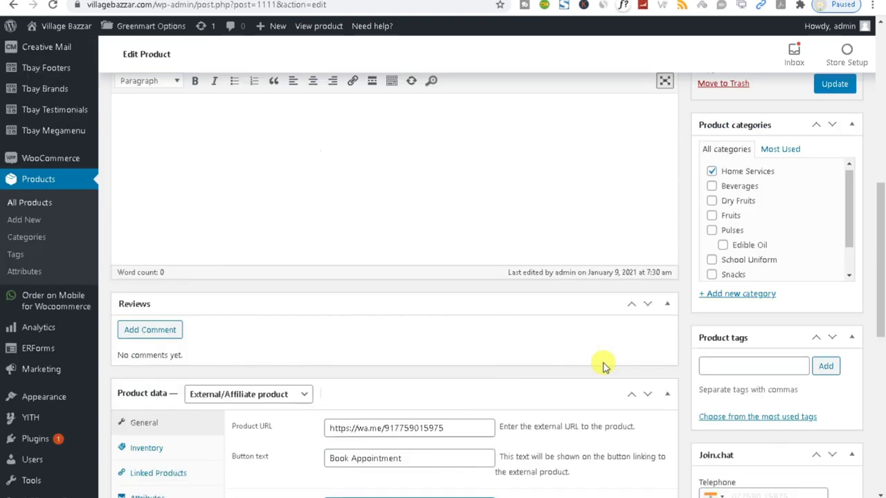
pyautogui.click(834, 268)
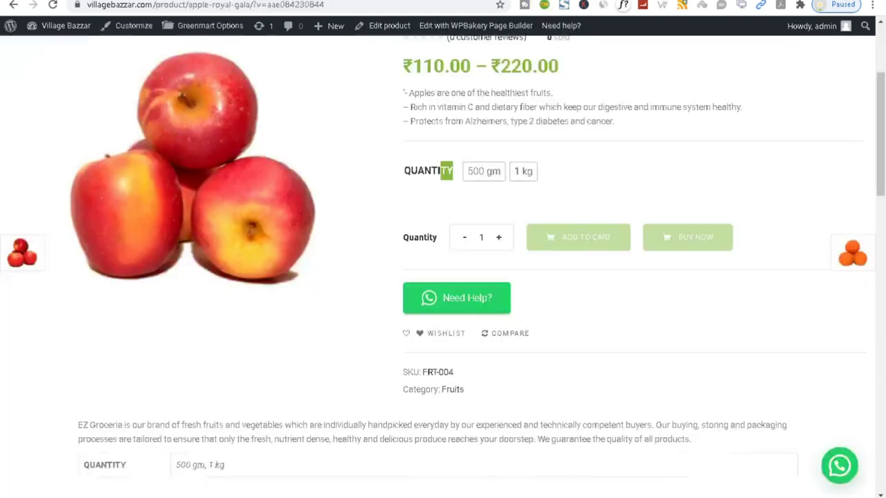
pyautogui.scroll(3, 574, 228)
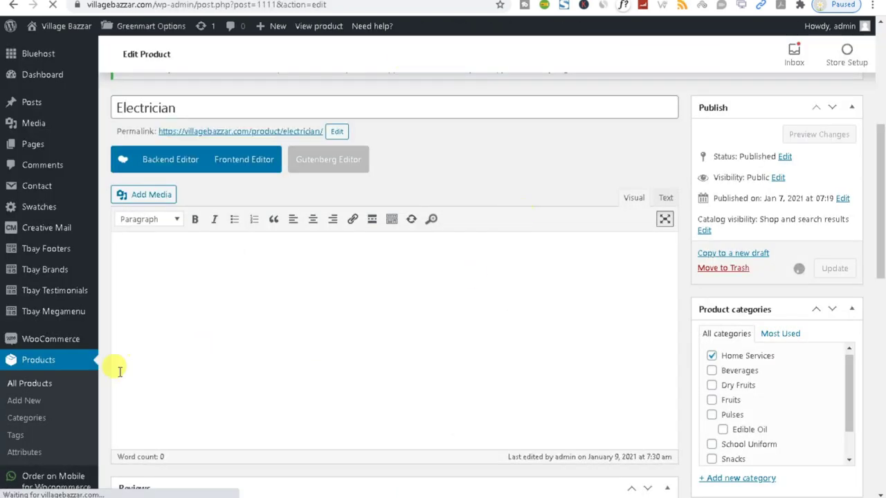
# - Open the WordPress menu management page in a new browser tab
pyautogui.scroll(-3, 118, 371)
pyautogui.rightClick(22, 239)
pyautogui.click(44, 239)
pyautogui.click(43, 237)
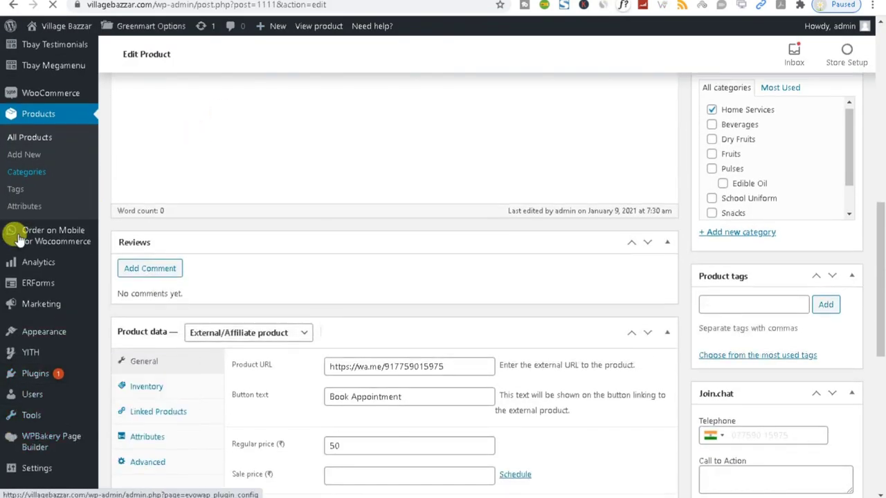
pyautogui.moveTo(45, 395)
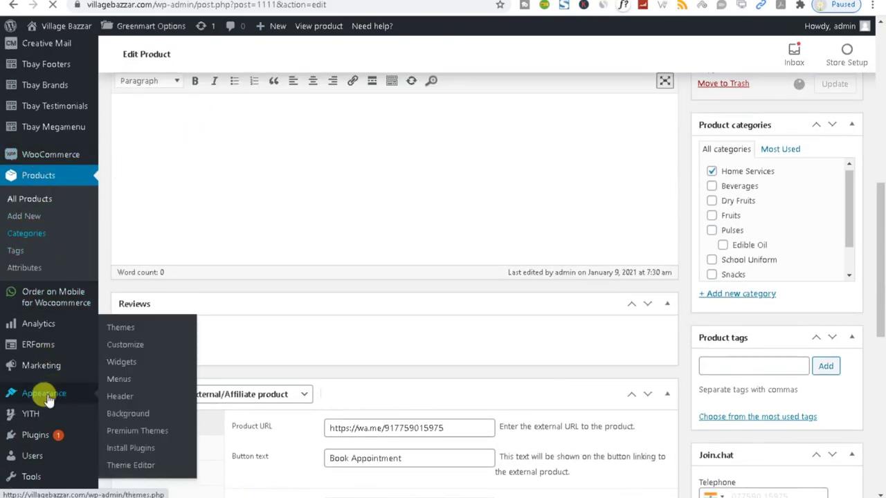
pyautogui.rightClick(123, 380)
pyautogui.click(164, 265)
pyautogui.hotkey('ctrl', 'Tab')
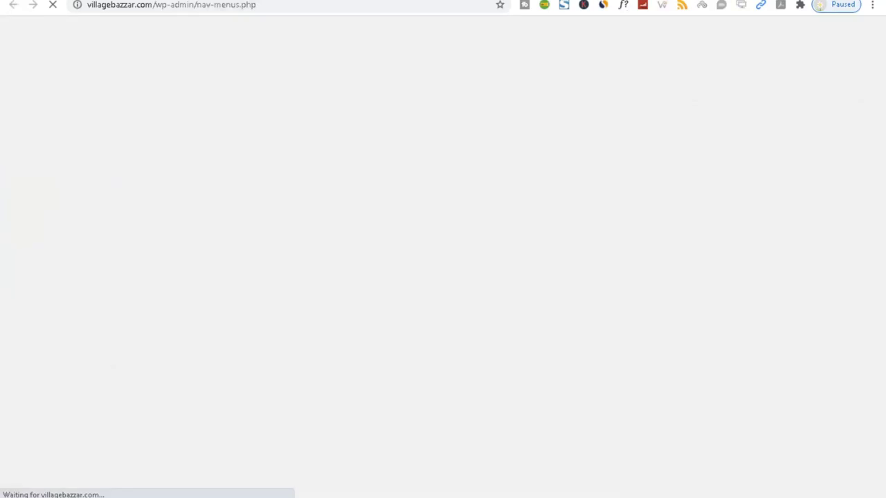
pyautogui.hotkey('ctrl', 'shift', 'Tab')
pyautogui.hotkey('ctrl', 'Tab')
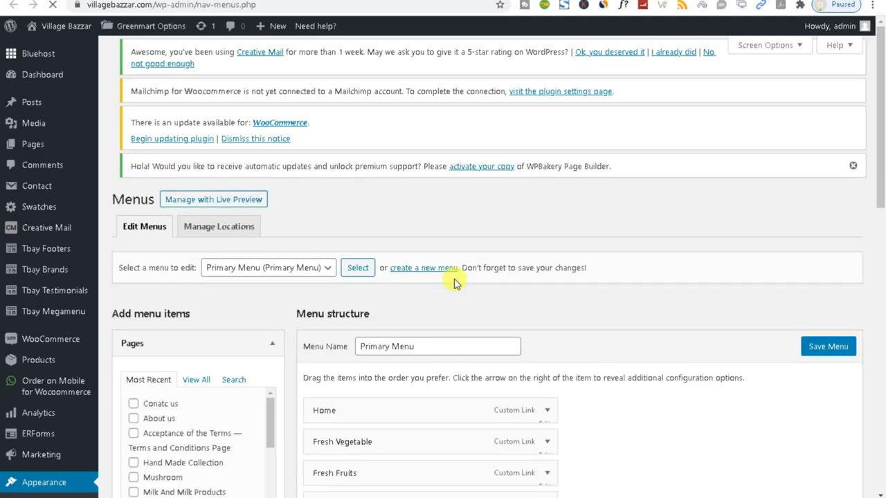
# - Examine the Home Decorator item's link URL in the Primary Menu structure and collapse its settings
pyautogui.scroll(-5, 455, 276)
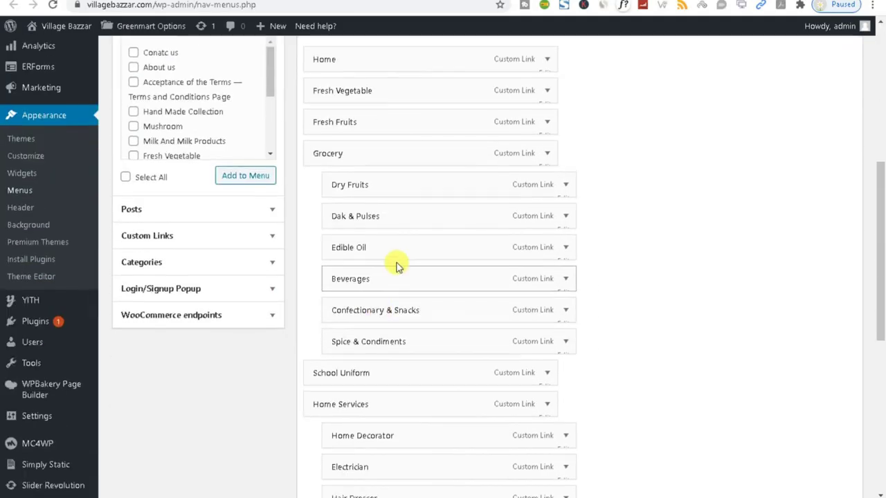
pyautogui.scroll(-6, 398, 265)
pyautogui.scroll(2, 400, 263)
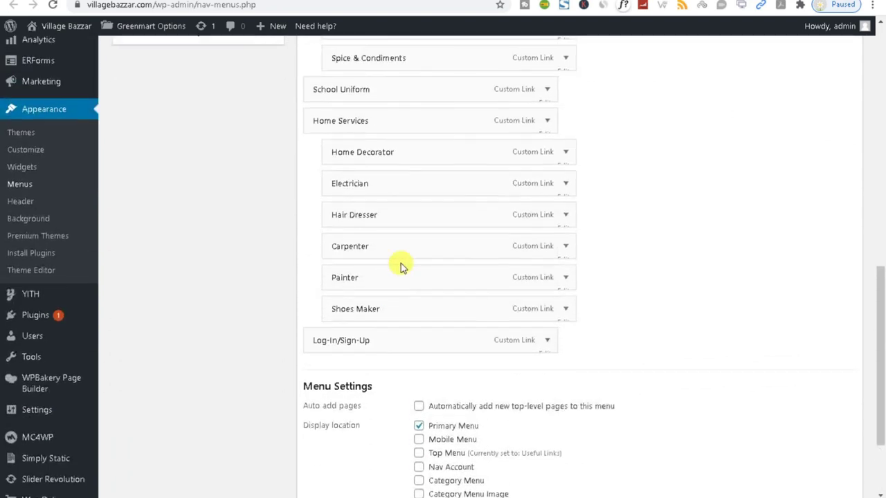
pyautogui.click(562, 152)
pyautogui.doubleClick(334, 195)
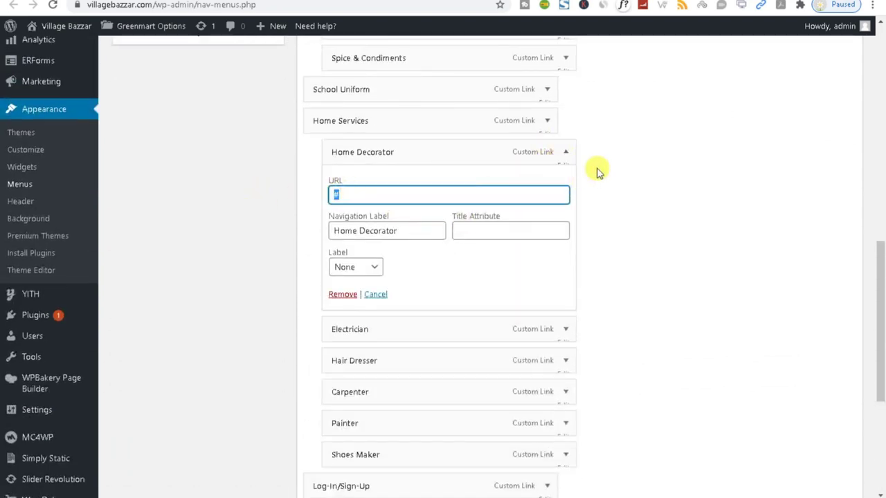
pyautogui.click(564, 153)
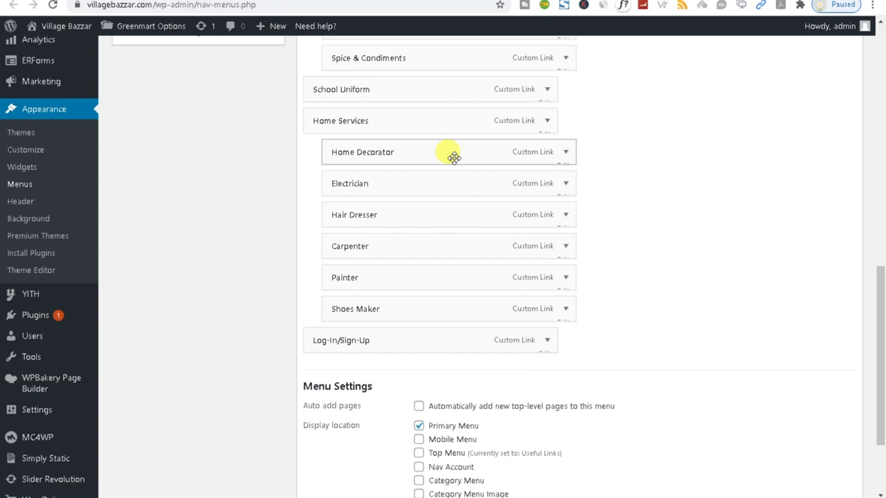
# - Review the link URL and navigation label of the Home Services item in the Primary Menu
pyautogui.click(547, 123)
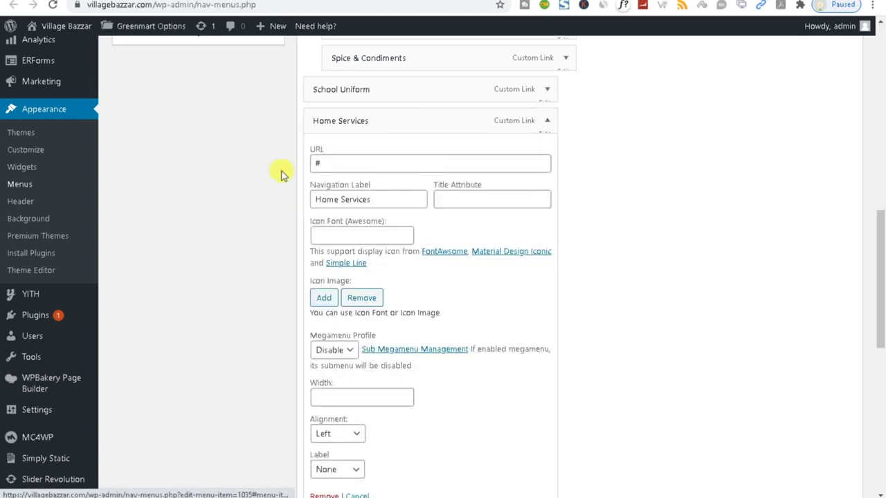
pyautogui.press('Tab')
pyautogui.click(547, 120)
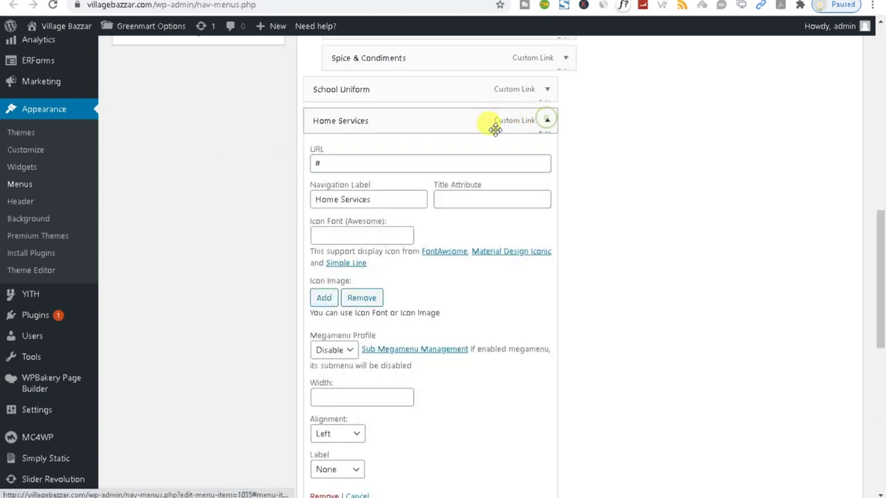
# - Open the Home Services product category's store page from the product categories list and copy its URL
pyautogui.click(546, 121)
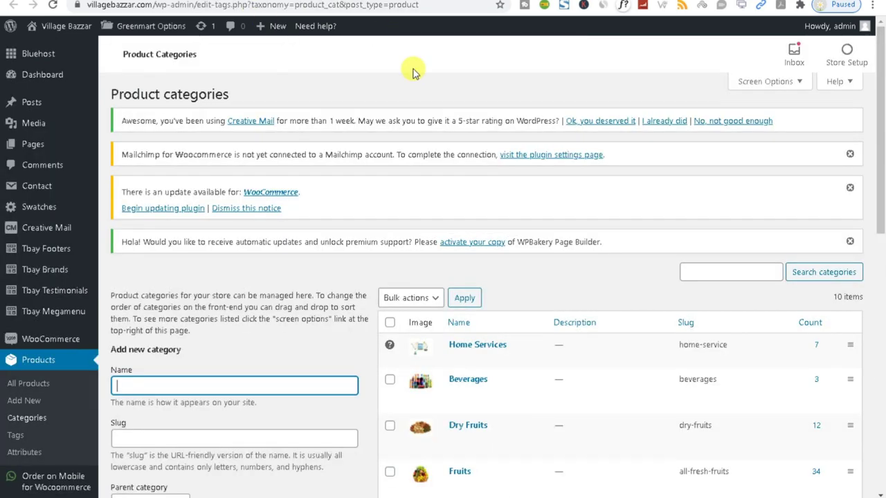
pyautogui.scroll(-5, 500, 332)
pyautogui.scroll(-4, 502, 334)
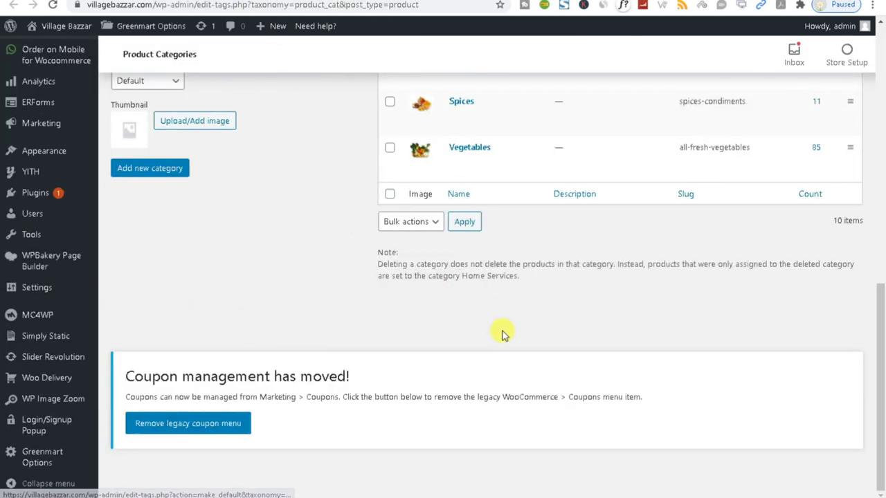
pyautogui.scroll(9, 503, 334)
pyautogui.scroll(-4, 469, 284)
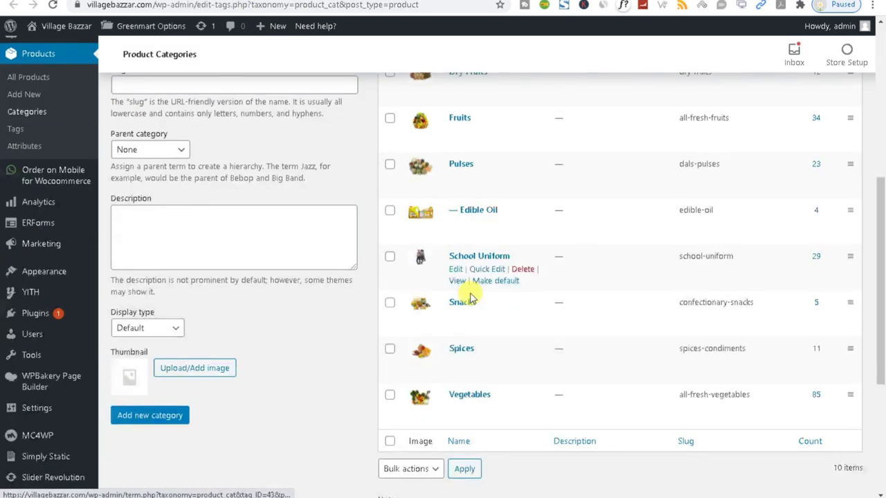
pyautogui.scroll(3, 469, 297)
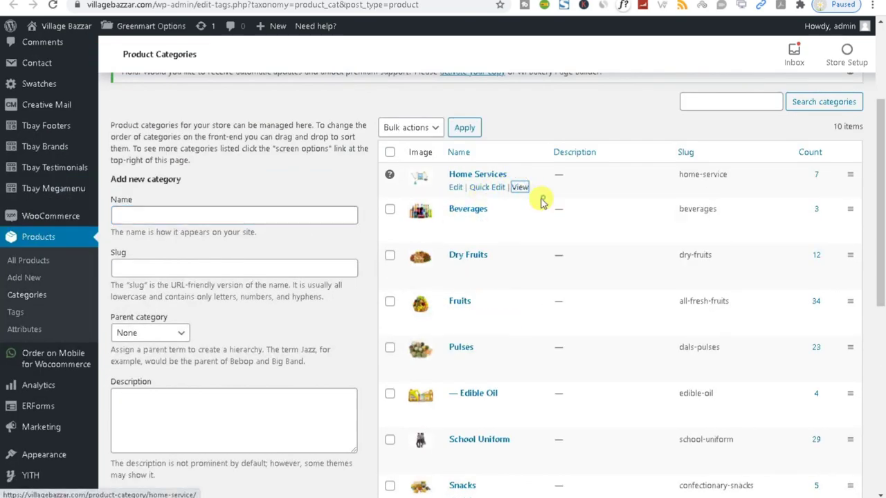
pyautogui.click(520, 189)
pyautogui.click(302, 6)
pyautogui.hotkey('ctrl', 'c')
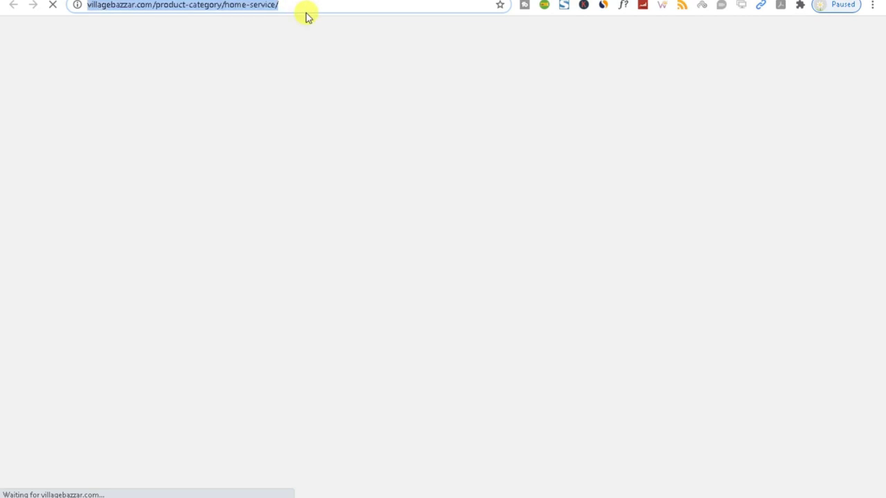
# - Replace the Home Services menu item's URL with the copied villagebazzar.com/product-category/home-service/ link and collapse the item
pyautogui.hotkey('alt', 'Left')
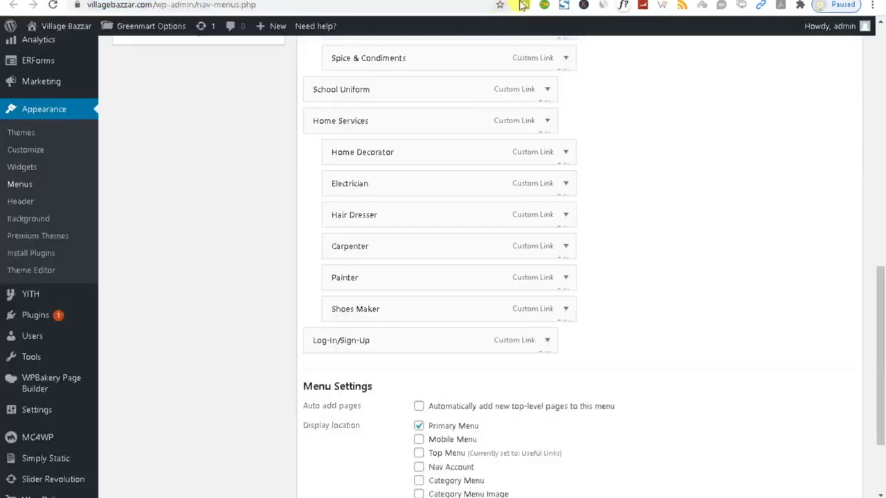
pyautogui.hotkey('alt', 'Left')
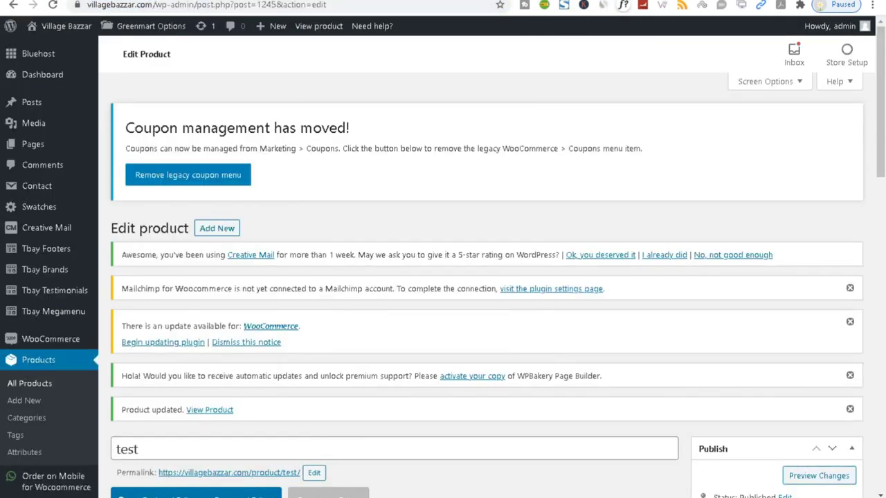
pyautogui.hotkey('alt', 'Left')
pyautogui.hotkey('alt', 'Left')
pyautogui.hotkey('alt', 'Left')
pyautogui.hotkey('alt', 'Left')
pyautogui.scroll(2, 404, 332)
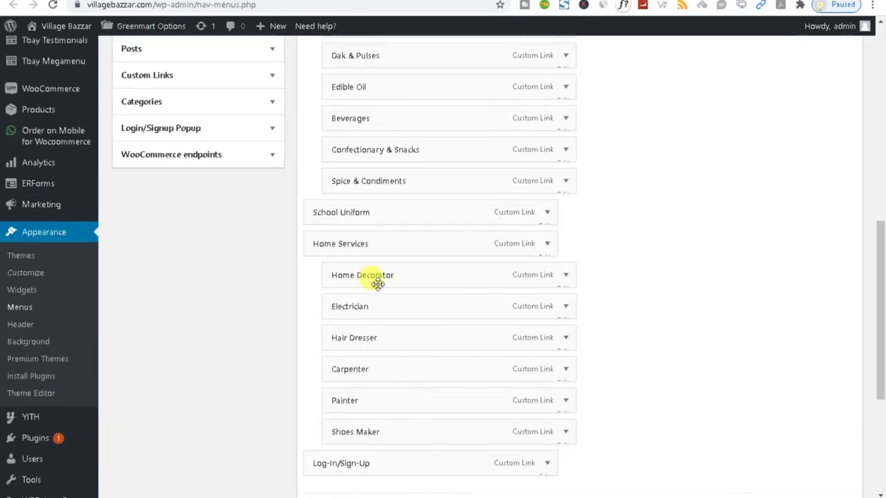
pyautogui.click(547, 243)
pyautogui.doubleClick(339, 287)
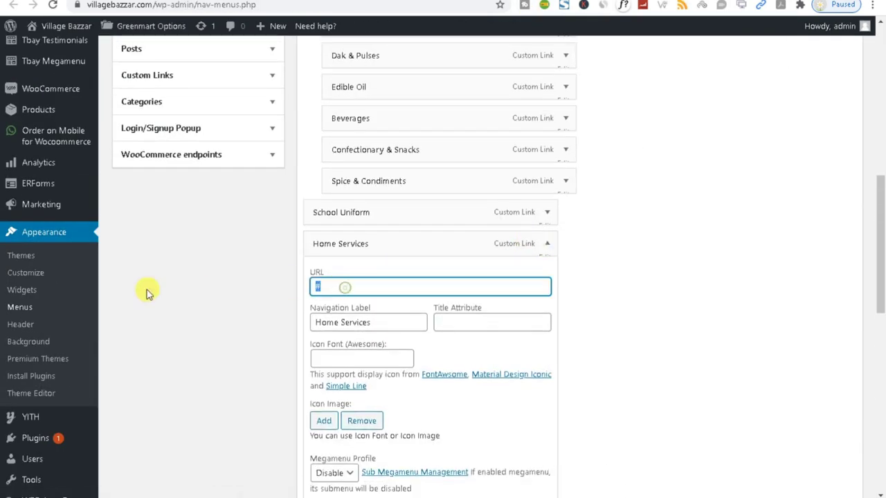
pyautogui.hotkey('ctrl', 'v')
pyautogui.click(547, 242)
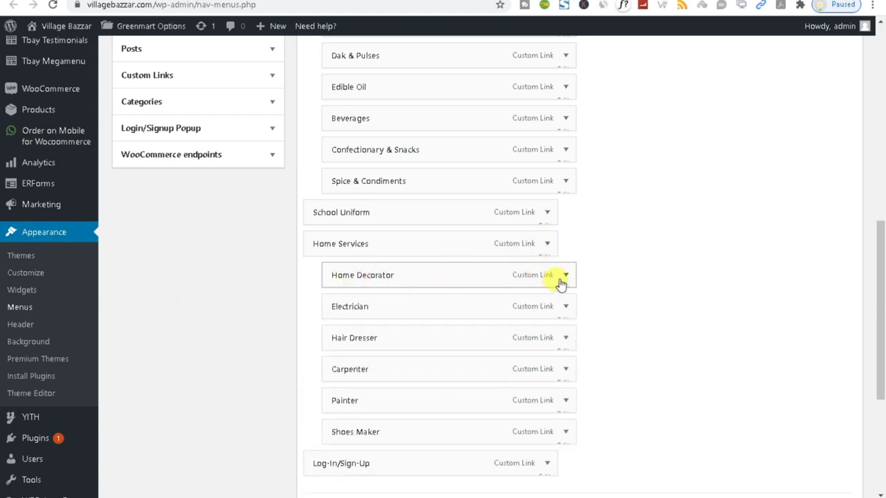
# - Check the settings of the Home Decorator and Electrician items under Home Services and collapse them
pyautogui.click(562, 277)
pyautogui.click(562, 277)
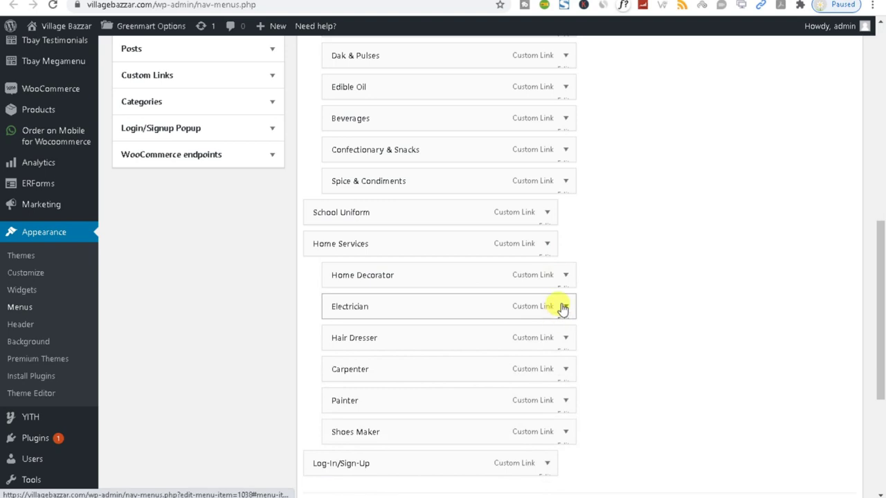
pyautogui.click(564, 307)
pyautogui.click(562, 311)
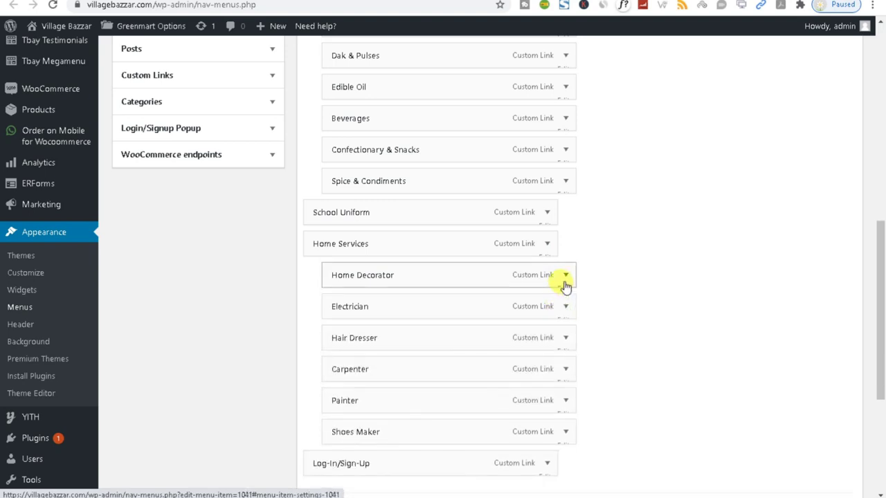
pyautogui.click(564, 284)
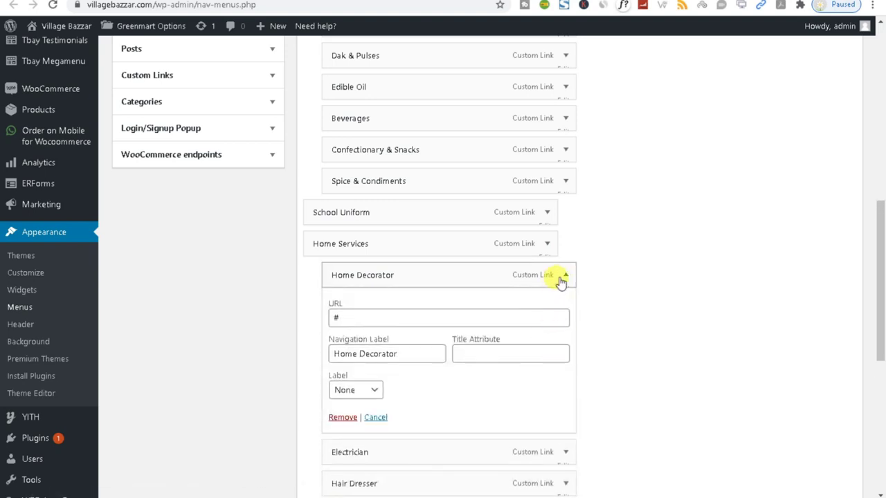
pyautogui.click(560, 280)
# - Open the Electrician product's permalink in a new browser tab and copy its URL
pyautogui.scroll(-1, 557, 275)
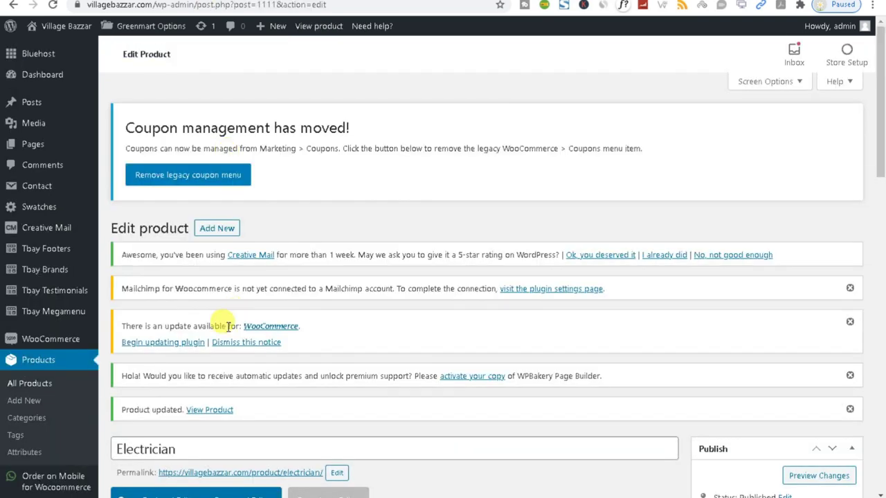
pyautogui.scroll(-4, 226, 334)
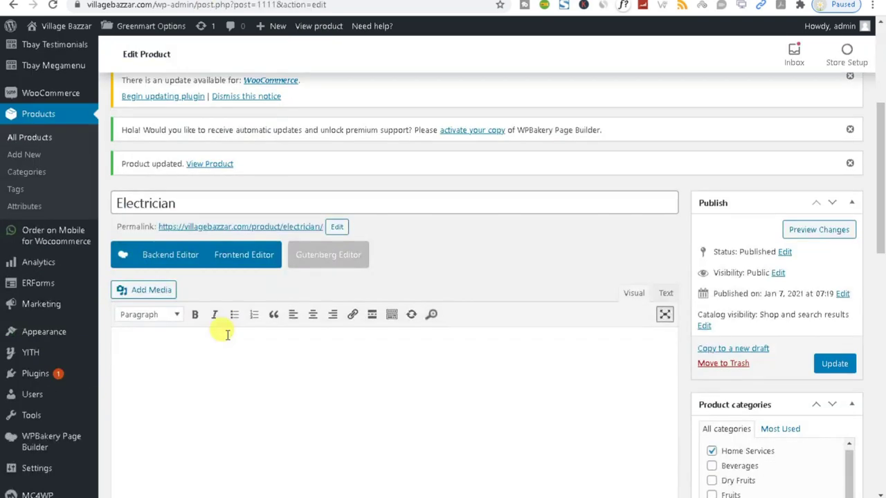
pyautogui.rightClick(232, 229)
pyautogui.click(253, 234)
pyautogui.hotkey('ctrl', 'Tab')
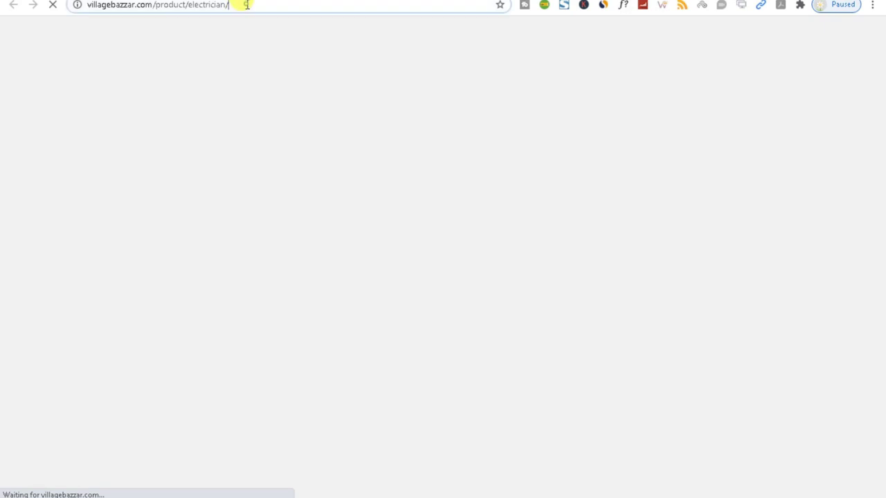
pyautogui.click(238, 5)
pyautogui.hotkey('ctrl', 'c')
# - Replace the Electrician menu item's URL with the copied villagebazzar.com/product/electrician/ link and save the Primary Menu
pyautogui.hotkey('ctrl', 'Tab')
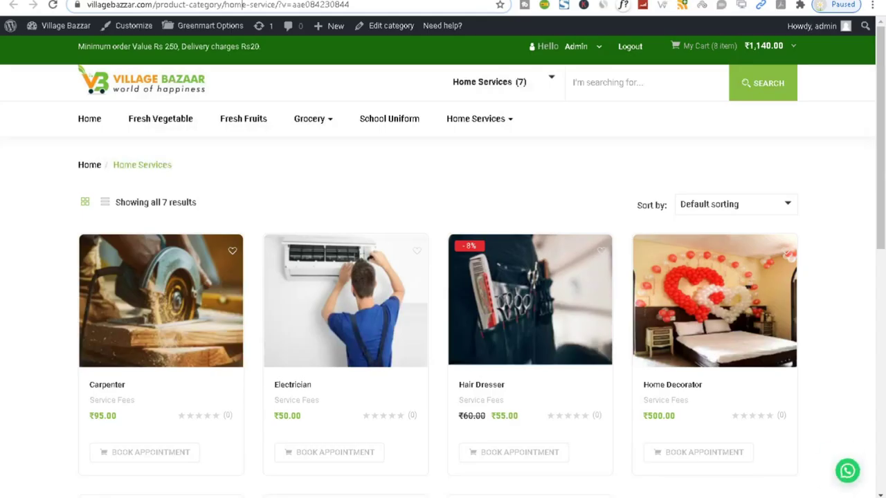
pyautogui.hotkey('ctrl', 'Tab')
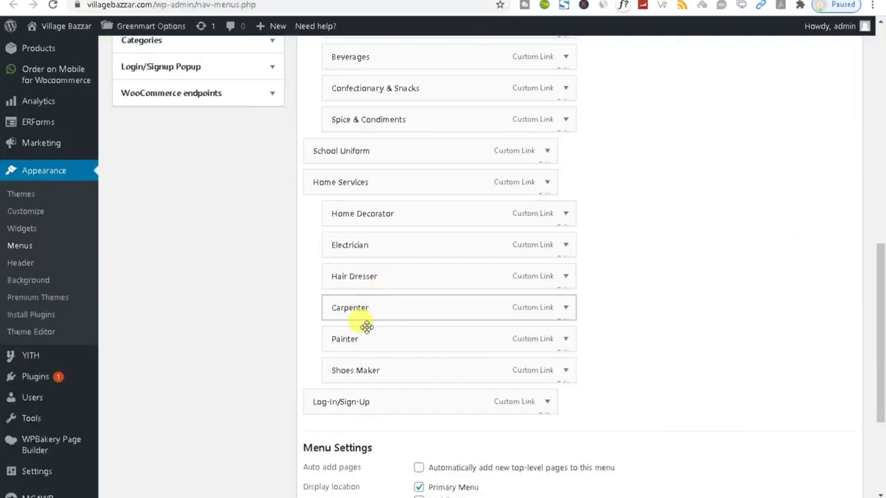
pyautogui.click(566, 245)
pyautogui.click(447, 282)
pyautogui.hotkey('ctrl', 'a')
pyautogui.hotkey('ctrl', 'v')
pyautogui.click(727, 291)
pyautogui.click(567, 245)
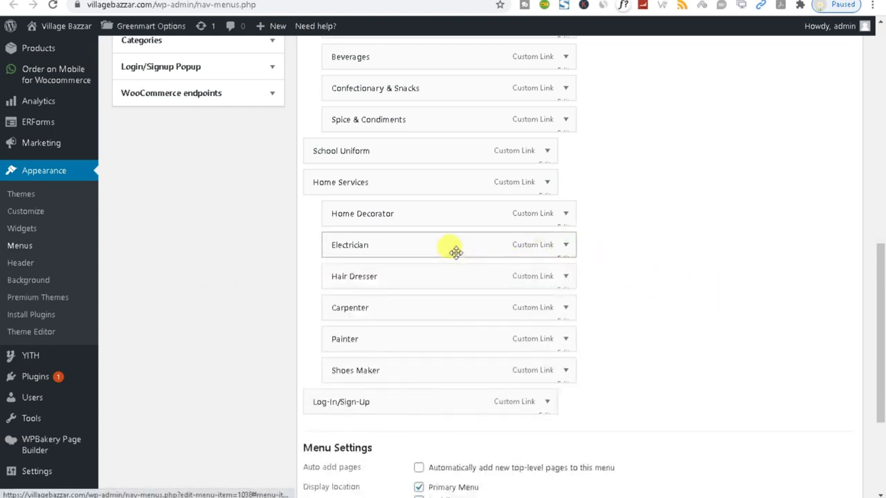
pyautogui.scroll(-3, 568, 383)
pyautogui.click(803, 433)
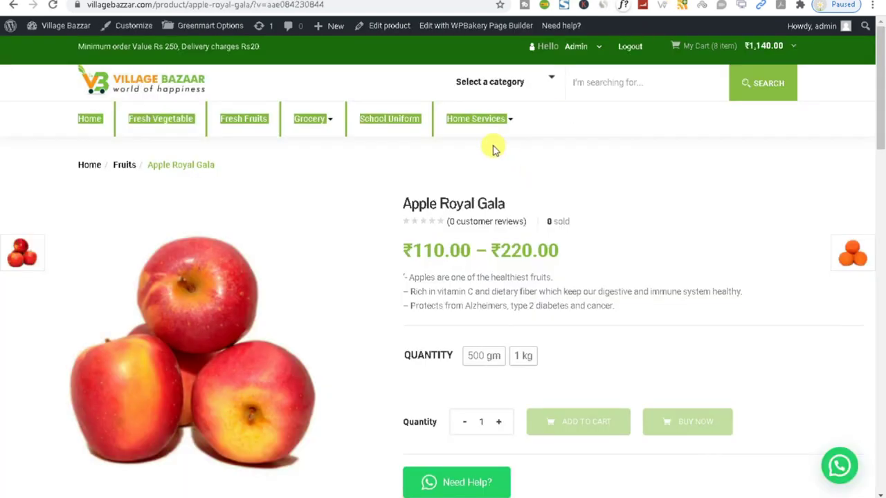
# - Reload the Apple Royal Gala store page and open the Home Services and Electrician links from its navigation menu
pyautogui.moveTo(480, 123)
pyautogui.click(52, 6)
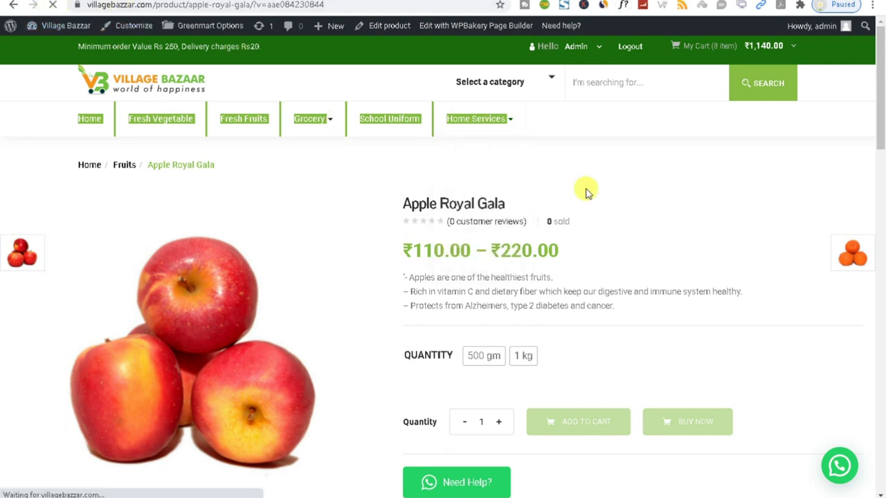
pyautogui.moveTo(467, 122)
pyautogui.rightClick(467, 123)
pyautogui.press('Escape')
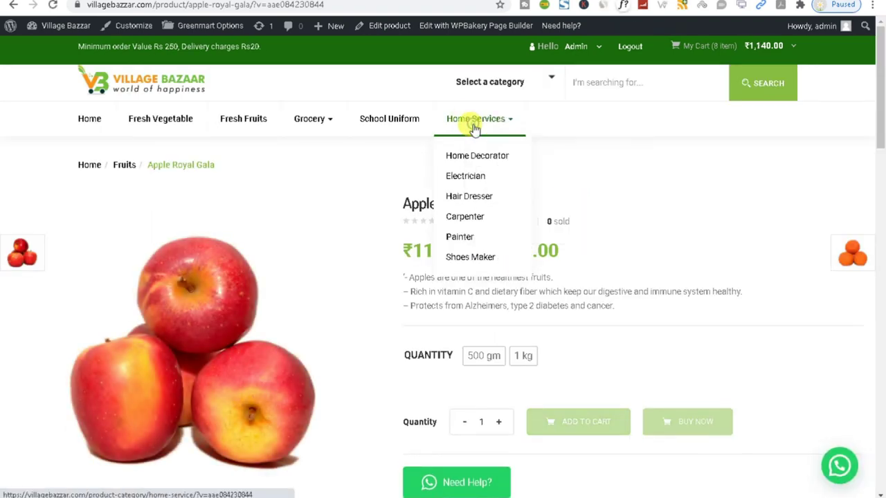
pyautogui.click(458, 181)
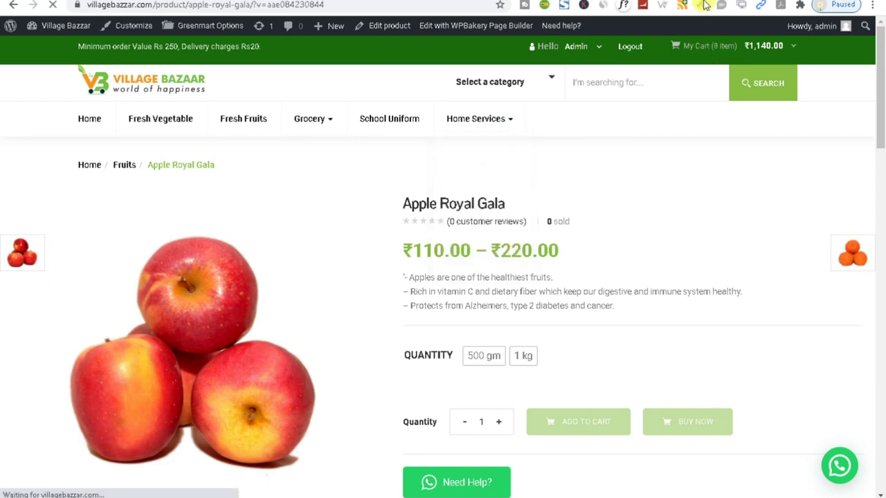
# - Examine the service products listed on the Home Services category page
pyautogui.scroll(-5, 683, 281)
pyautogui.scroll(1, 683, 281)
pyautogui.scroll(5, 684, 282)
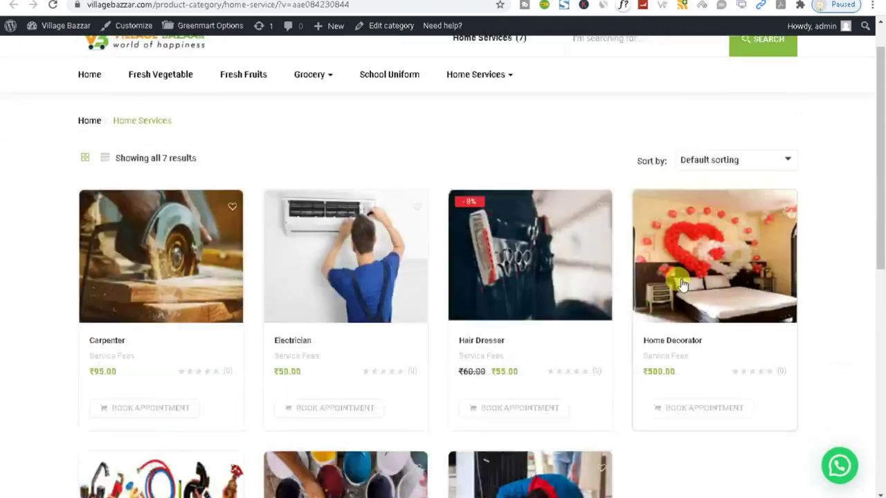
pyautogui.scroll(-3, 597, 379)
pyautogui.scroll(3, 639, 283)
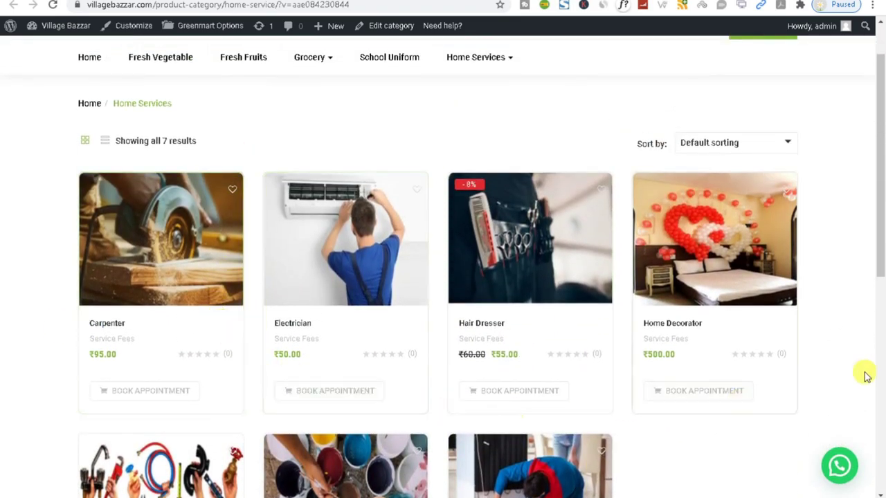
pyautogui.moveTo(476, 72)
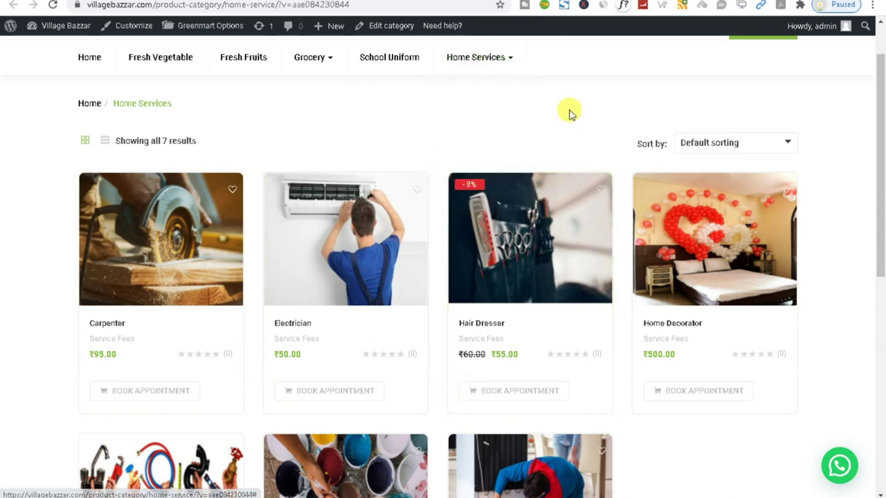
# - Review the Electrician product page reached through the Home Services submenu
pyautogui.click(467, 113)
pyautogui.scroll(-3, 586, 251)
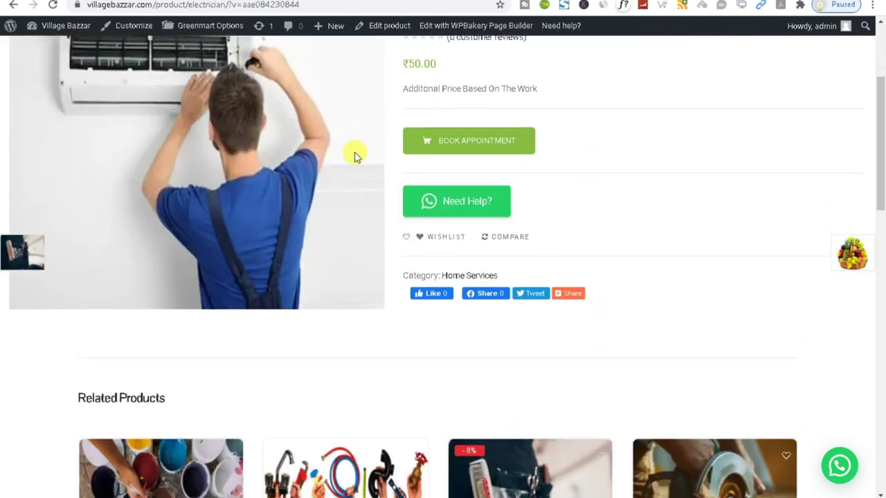
pyautogui.scroll(1, 176, 134)
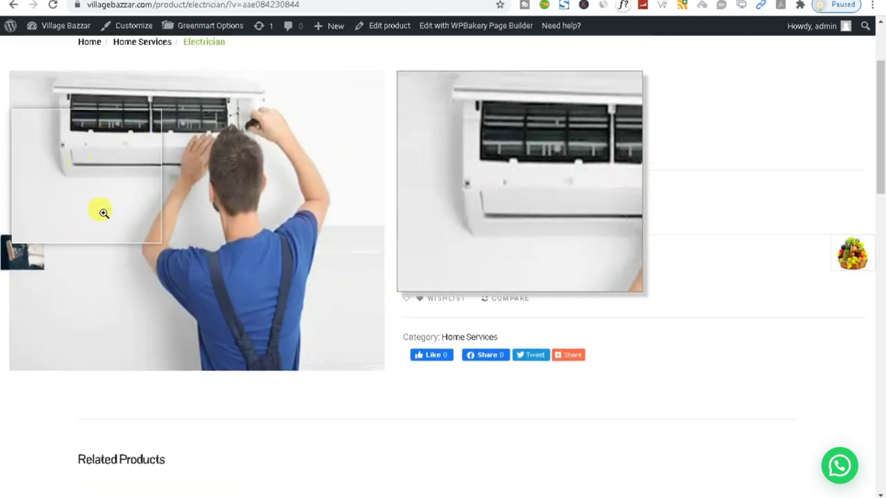
pyautogui.scroll(2, 643, 294)
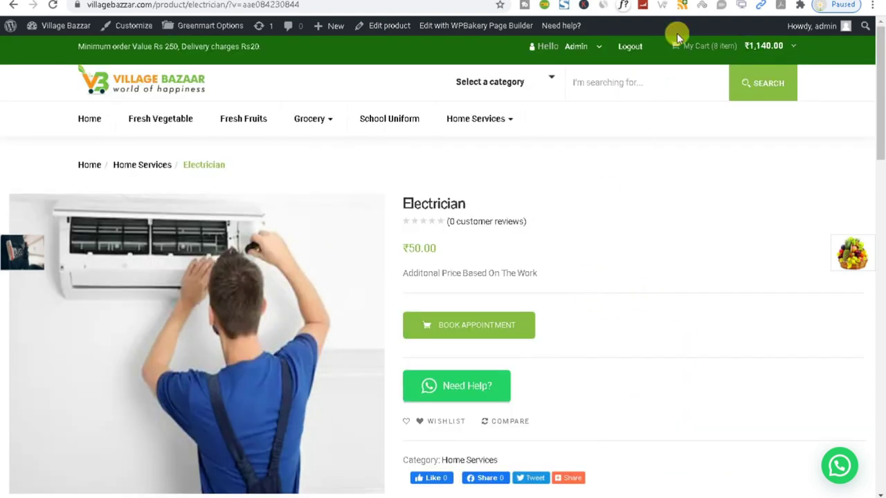
# - Return to the test product's editor and open the store's front page in a new browser tab
pyautogui.hotkey('alt', 'Left')
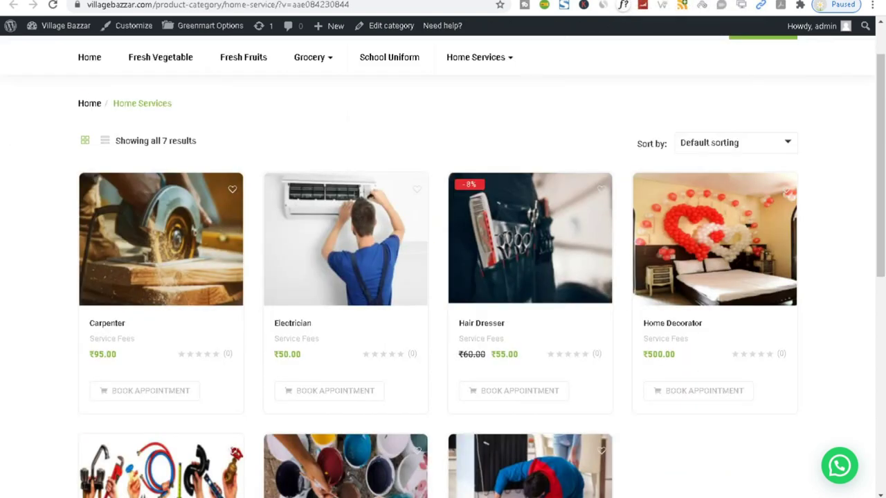
pyautogui.hotkey('alt', 'Left')
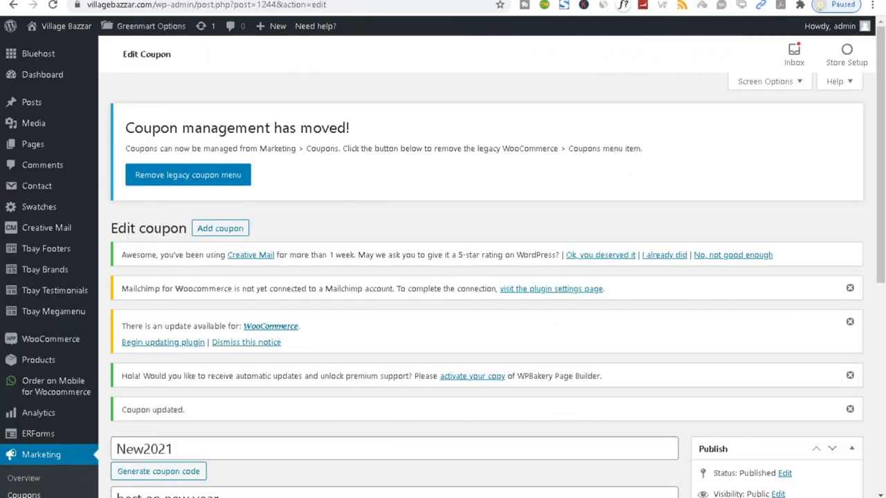
pyautogui.hotkey('alt', 'Left')
pyautogui.moveTo(42, 25)
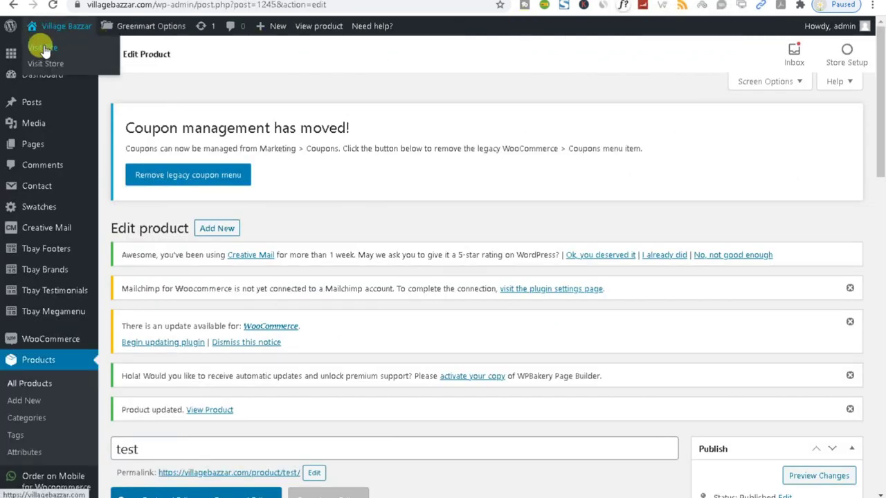
pyautogui.rightClick(43, 48)
pyautogui.click(55, 55)
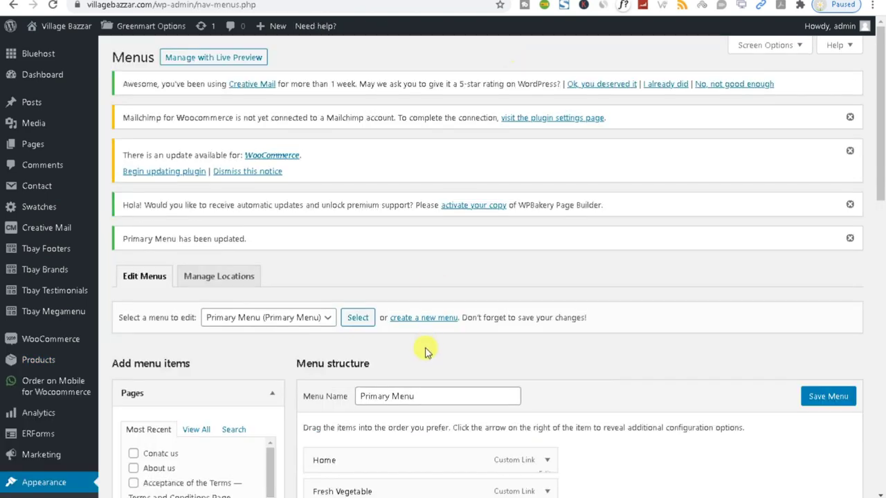
# - Review the Home Services item and its sub-items in the Primary Menu structure
pyautogui.scroll(-6, 423, 348)
pyautogui.scroll(-5, 424, 348)
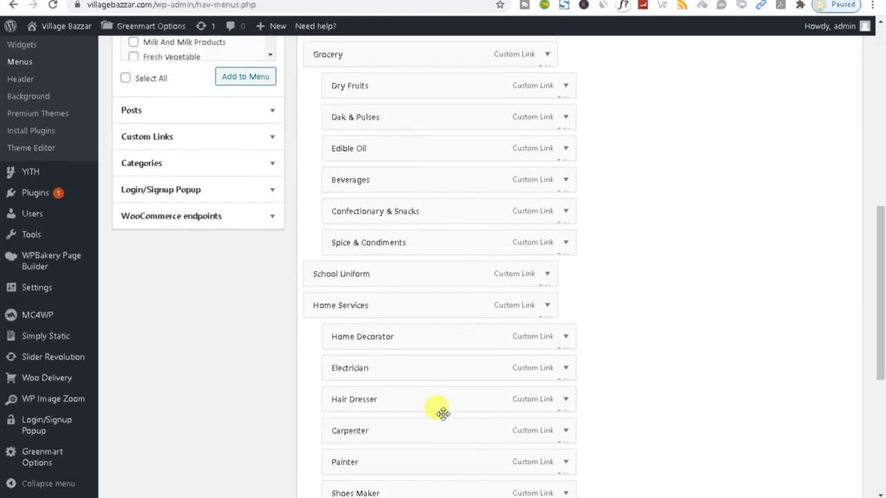
pyautogui.scroll(4, 300, 263)
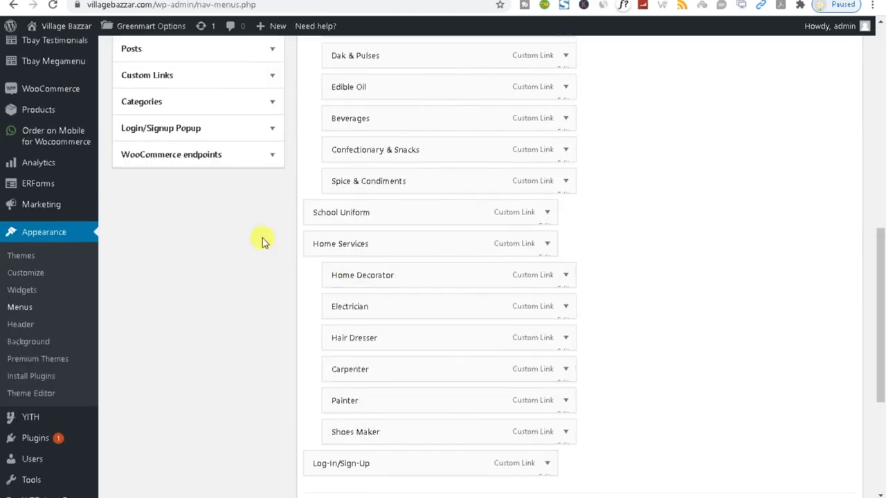
# - Expand the Custom Links section for adding menu items and review its URL and Link Text fields alongside the menu structure
pyautogui.click(172, 142)
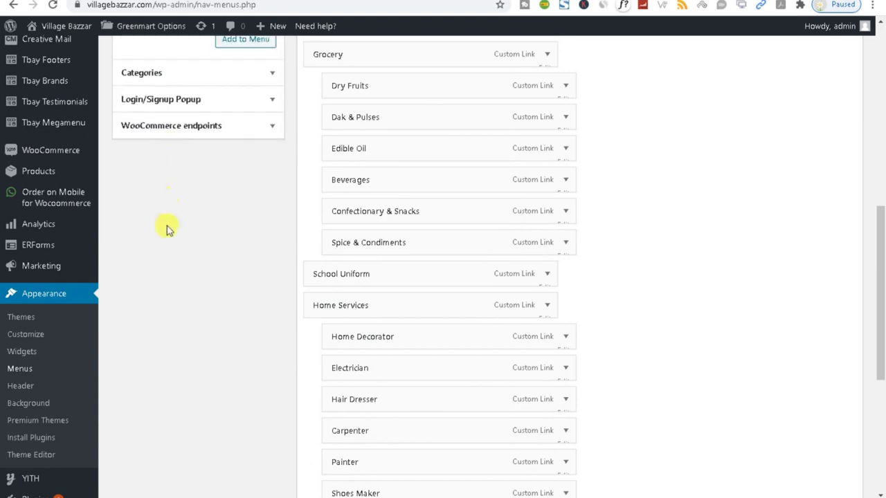
pyautogui.scroll(3, 208, 221)
pyautogui.click(196, 171)
pyautogui.click(202, 196)
pyautogui.click(187, 176)
pyautogui.click(181, 196)
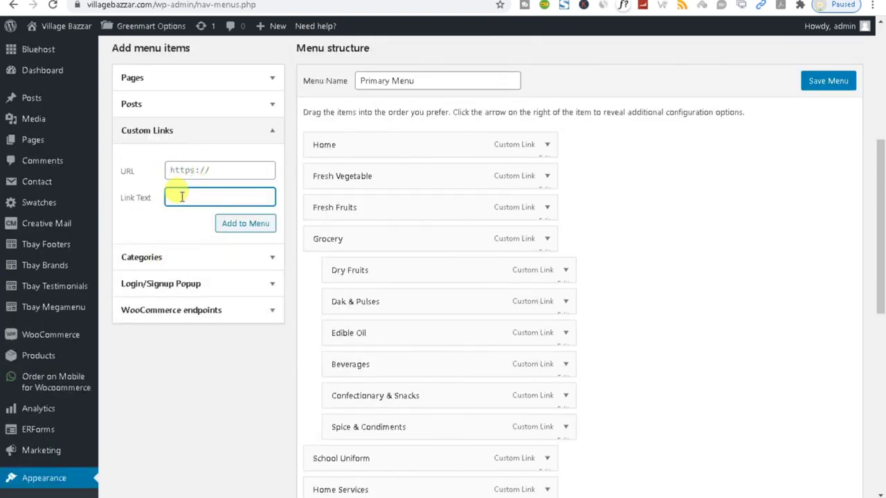
pyautogui.scroll(-4, 415, 352)
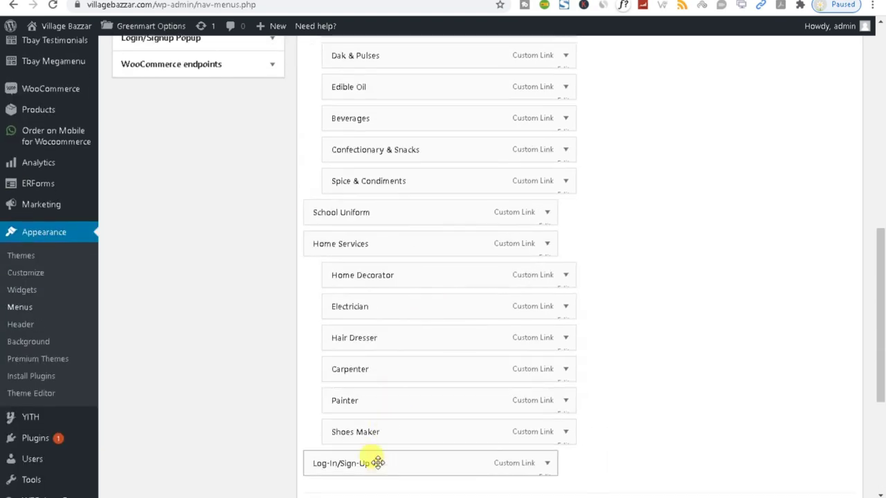
pyautogui.scroll(5, 276, 384)
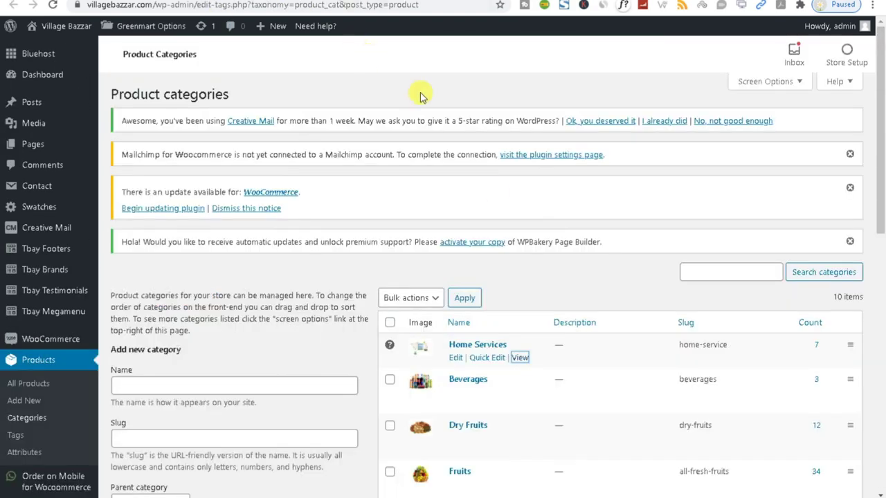
# - Switch to the Product Categories page and review the new category form's Name and Slug fields
pyautogui.scroll(-3, 478, 371)
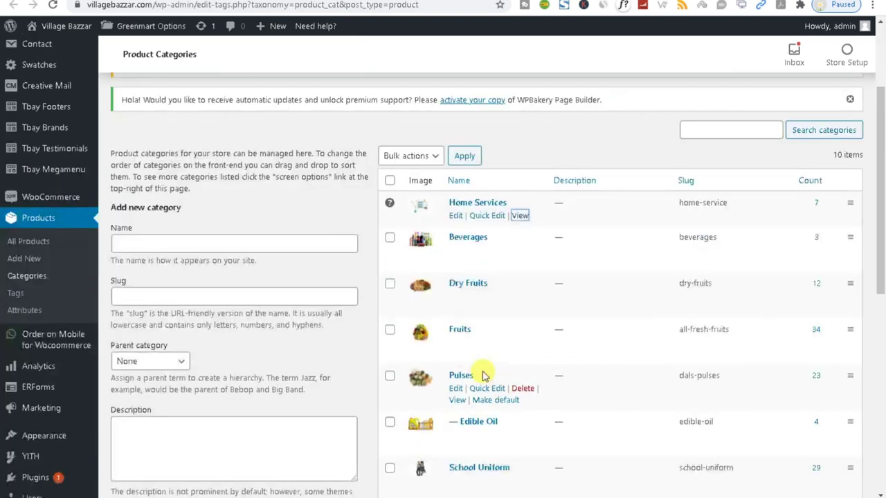
pyautogui.click(126, 201)
pyautogui.click(123, 254)
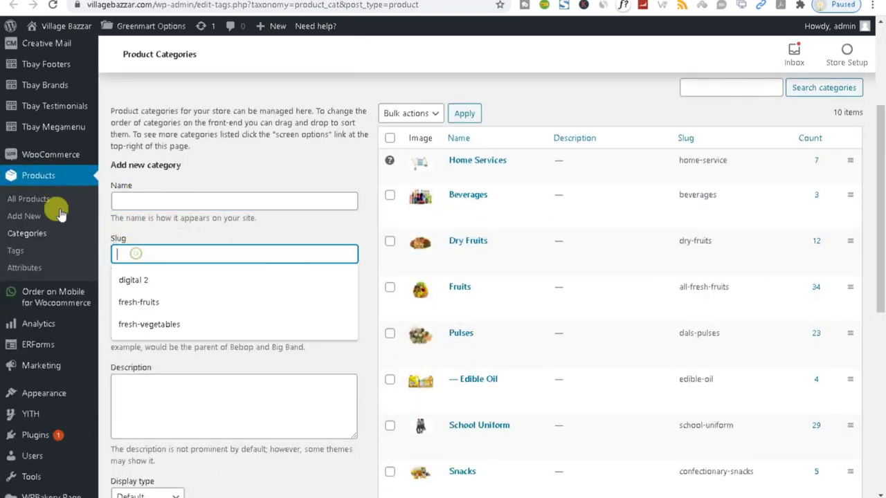
pyautogui.click(128, 200)
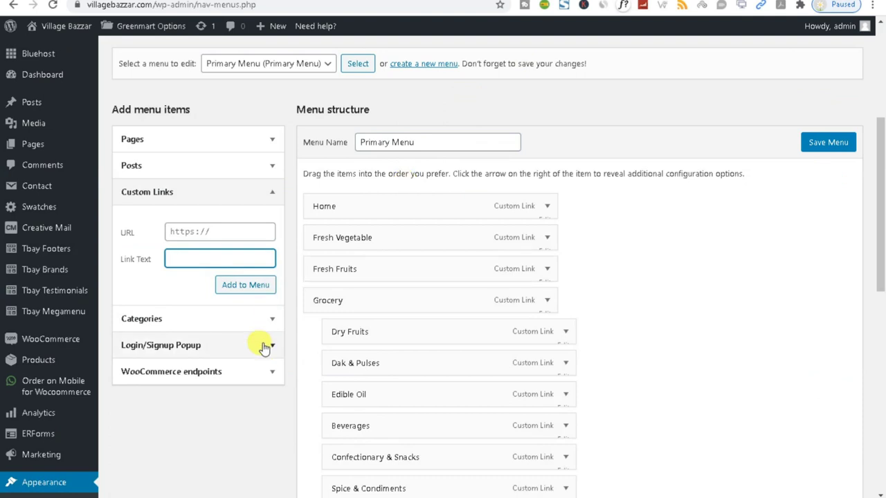
# - Open the theme's Customize page in a new browser tab from the Menus page
pyautogui.scroll(4, 263, 462)
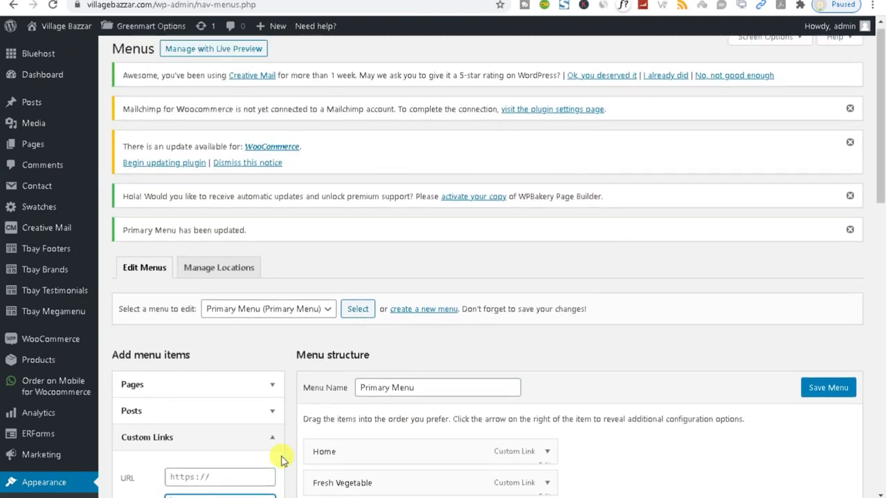
pyautogui.scroll(-1, 273, 459)
pyautogui.scroll(-1, 149, 425)
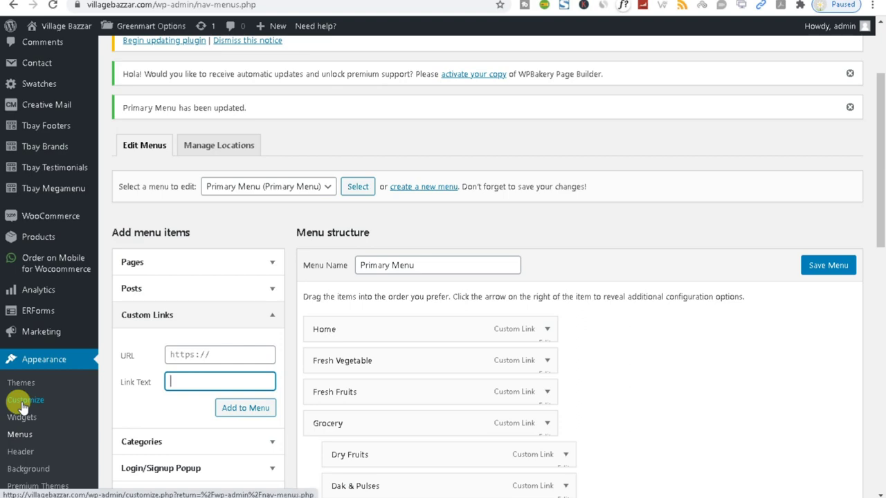
pyautogui.rightClick(23, 407)
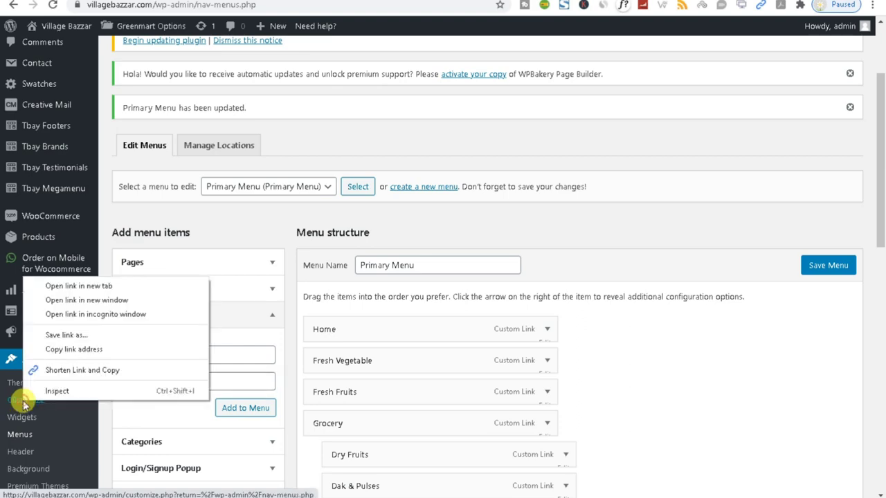
pyautogui.click(41, 286)
pyautogui.scroll(-4, 429, 374)
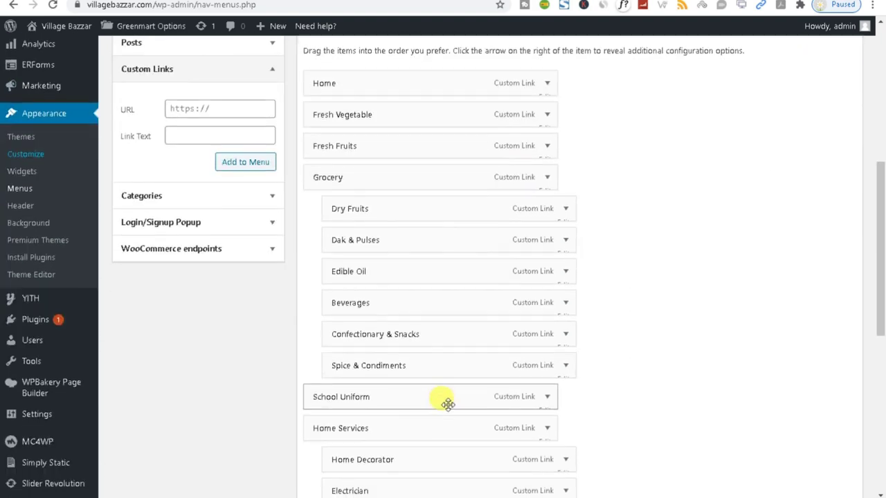
pyautogui.scroll(-2, 443, 442)
pyautogui.scroll(-1, 427, 415)
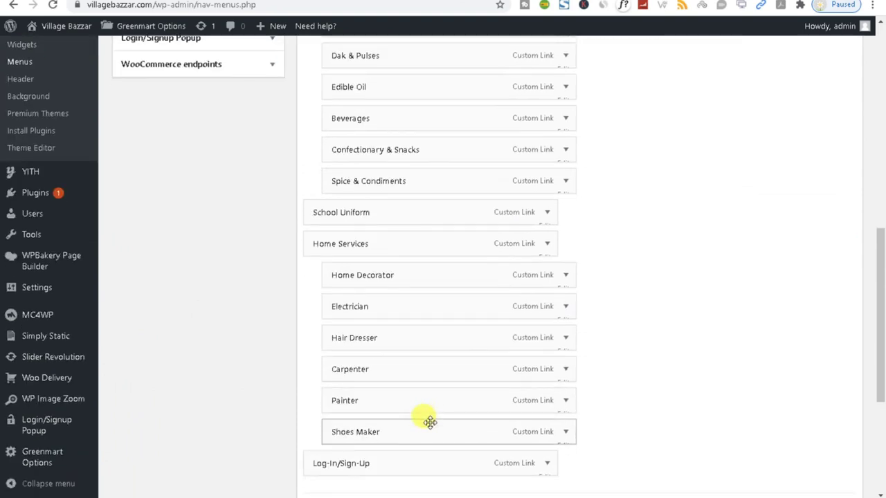
pyautogui.scroll(5, 429, 422)
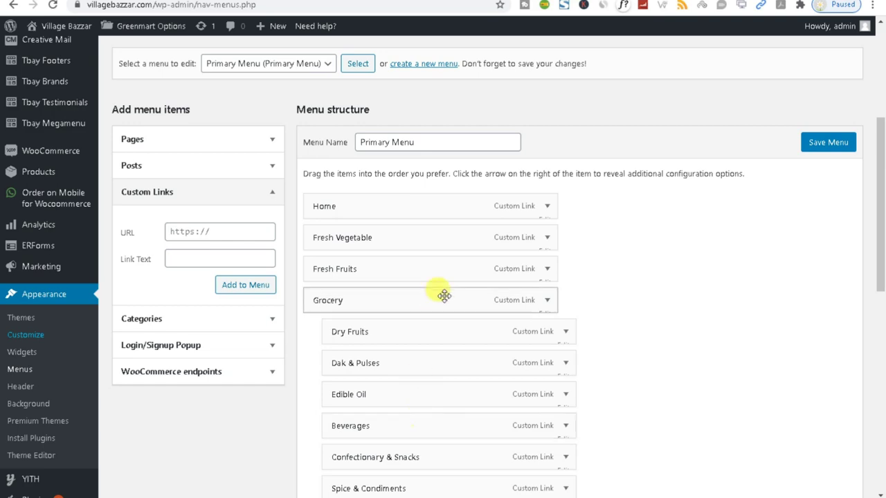
pyautogui.scroll(-4, 443, 293)
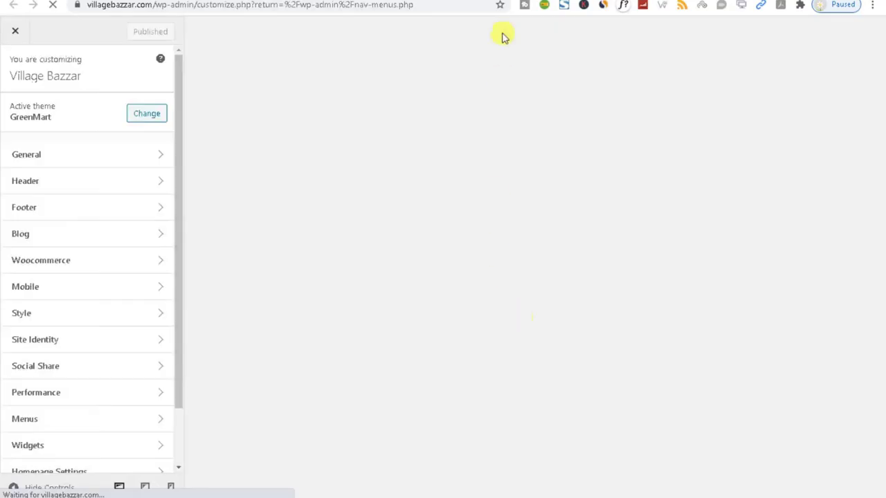
# - Open the Primary Menu in the Customizer's menu settings and review its items and the option for adding more
pyautogui.scroll(-2, 39, 326)
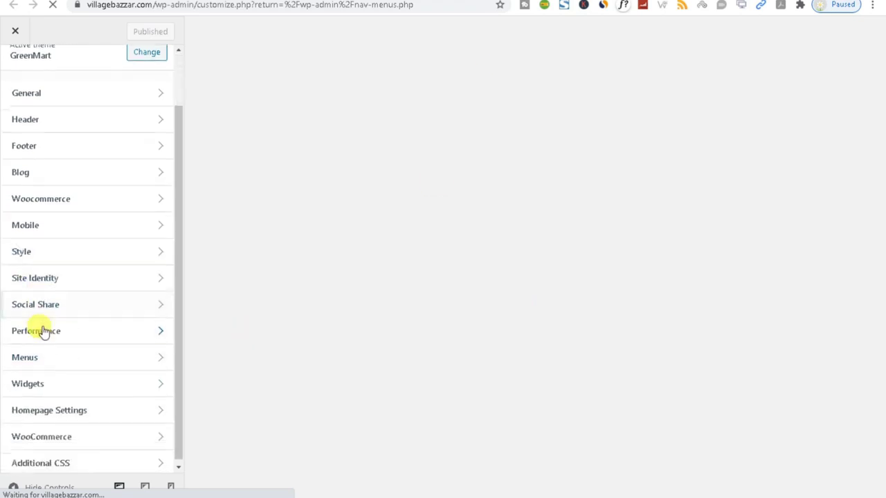
pyautogui.click(50, 367)
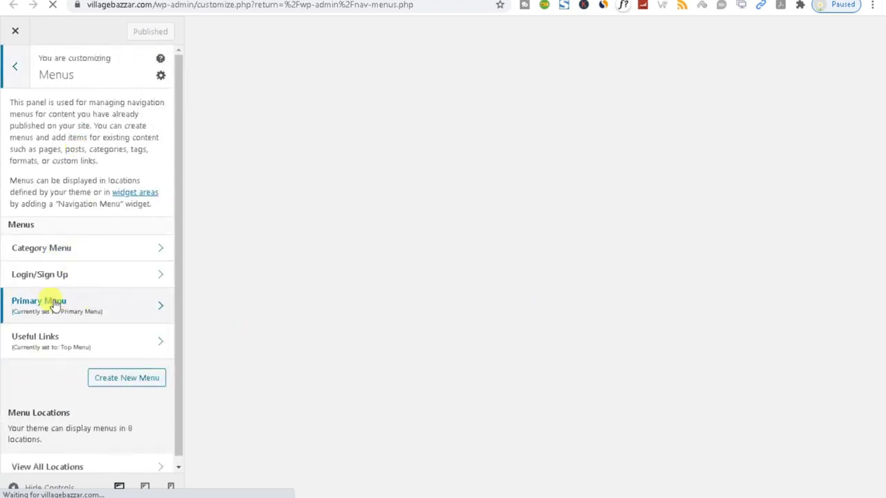
pyautogui.click(99, 314)
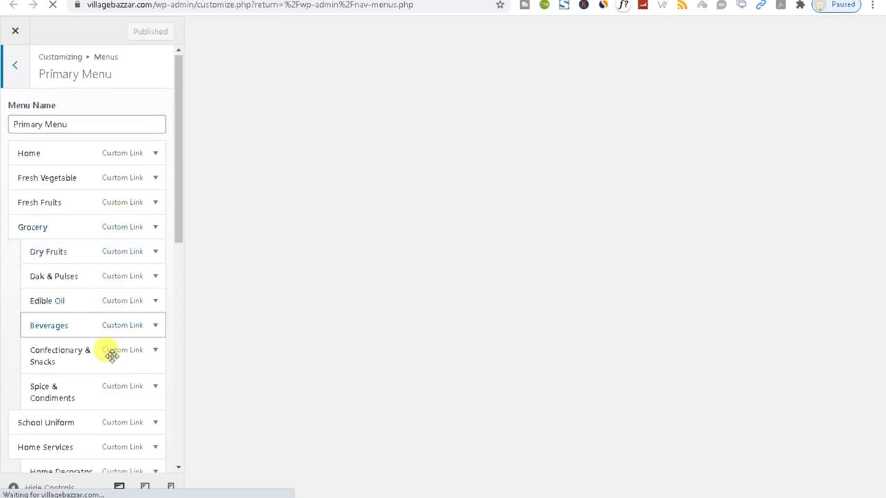
pyautogui.scroll(-5, 108, 356)
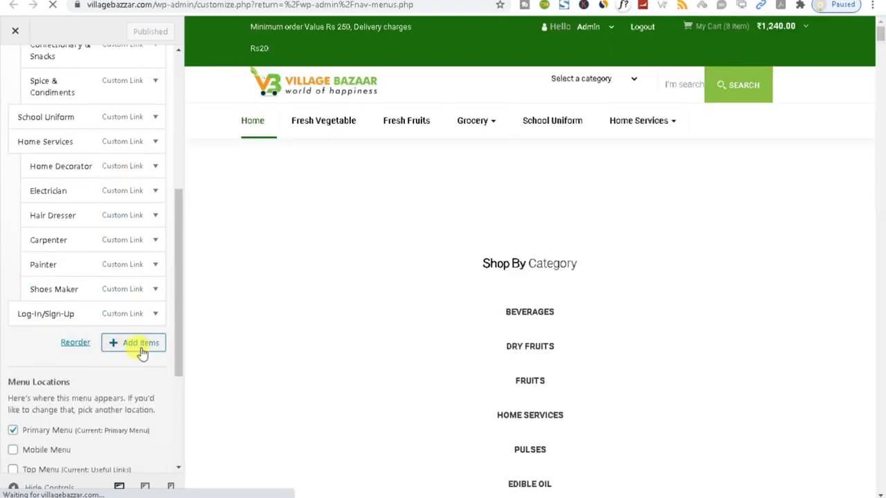
pyautogui.scroll(6, 142, 352)
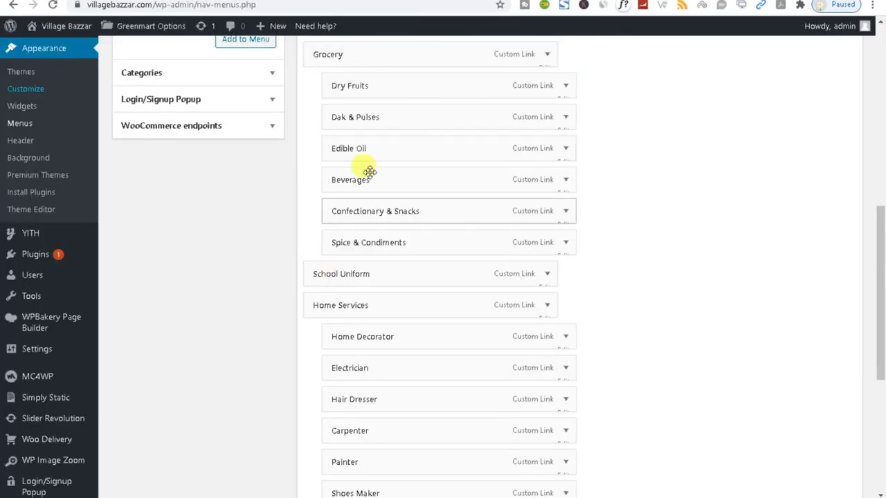
# - Return to the Menus page and open the Plugins page in a new browser tab
pyautogui.scroll(-4, 199, 451)
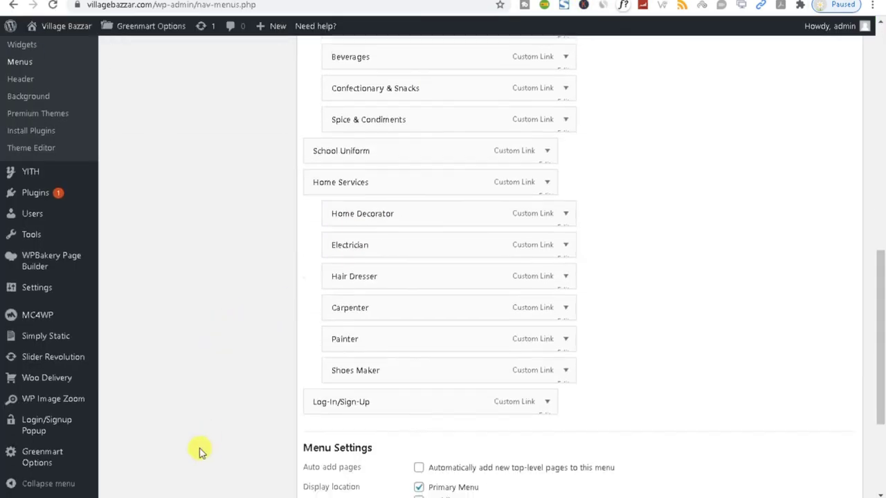
pyautogui.rightClick(36, 197)
pyautogui.click(41, 188)
pyautogui.scroll(5, 258, 250)
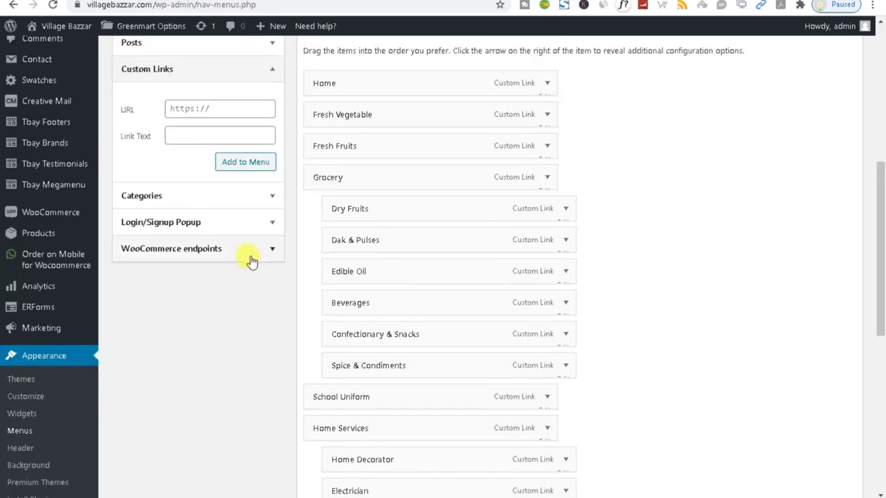
pyautogui.scroll(-3, 250, 273)
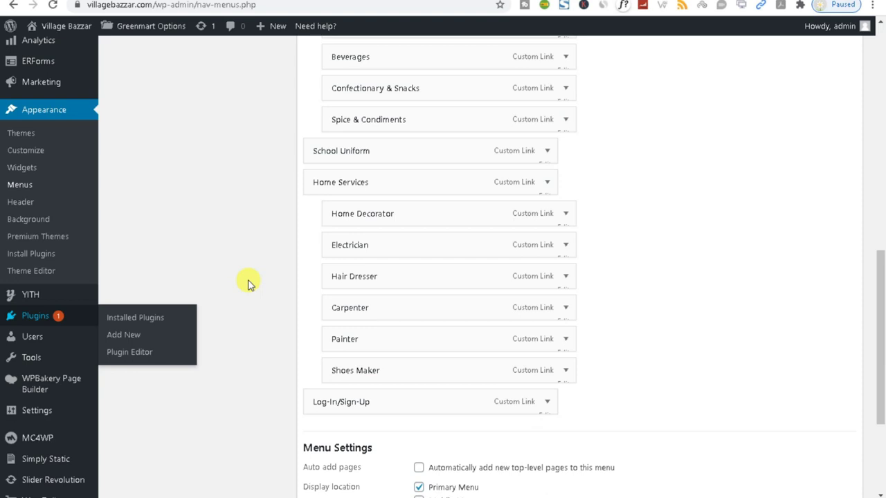
pyautogui.scroll(10, 248, 284)
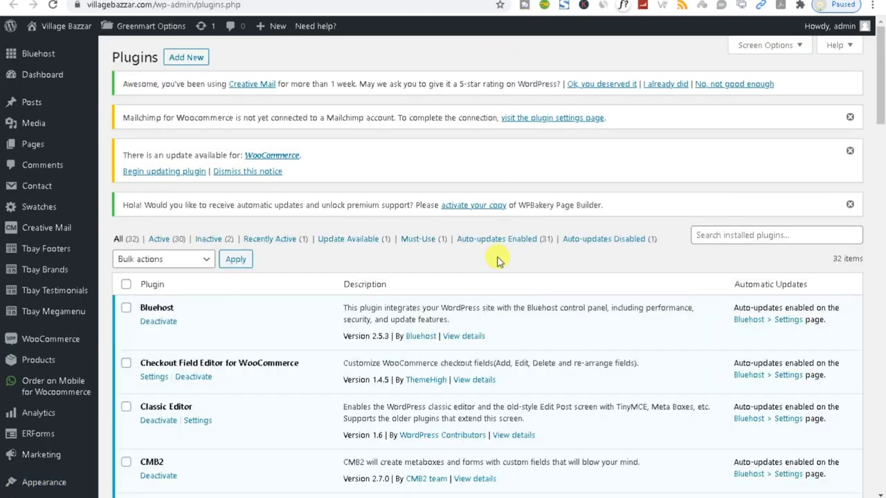
# - Update the WooCommerce plugin to version 4.9.0 and accept the major update
pyautogui.scroll(-15, 498, 260)
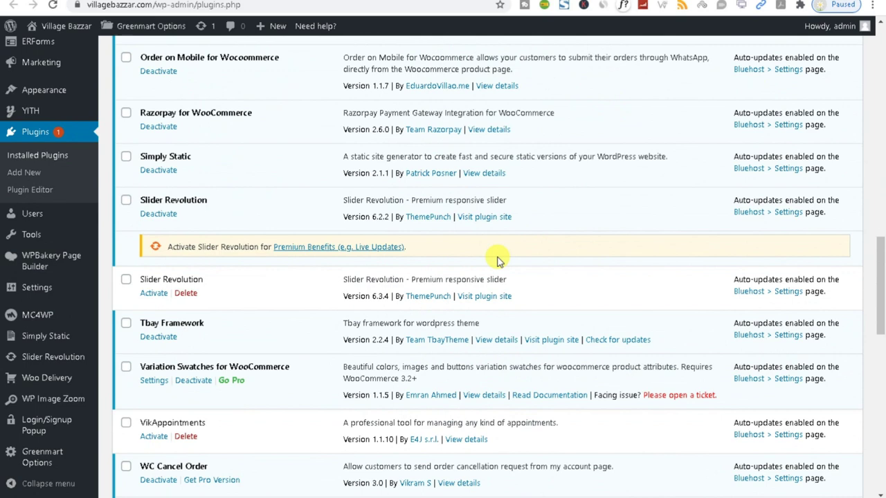
pyautogui.scroll(-5, 498, 259)
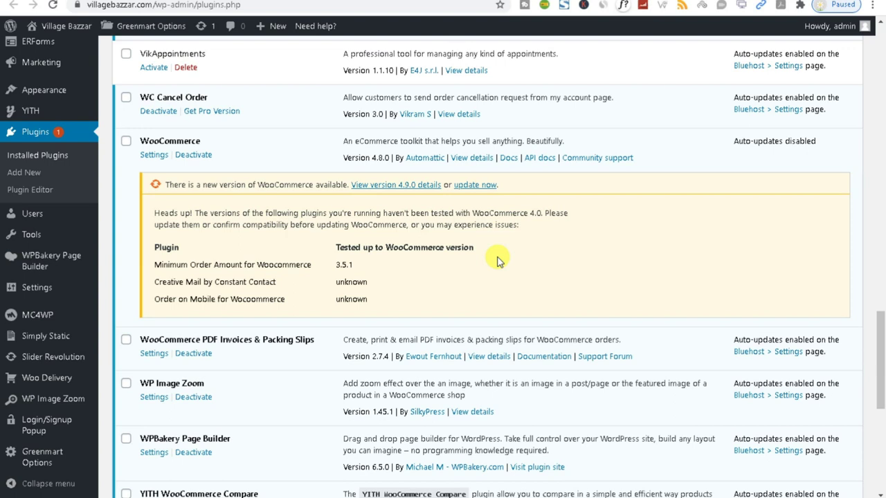
pyautogui.click(468, 184)
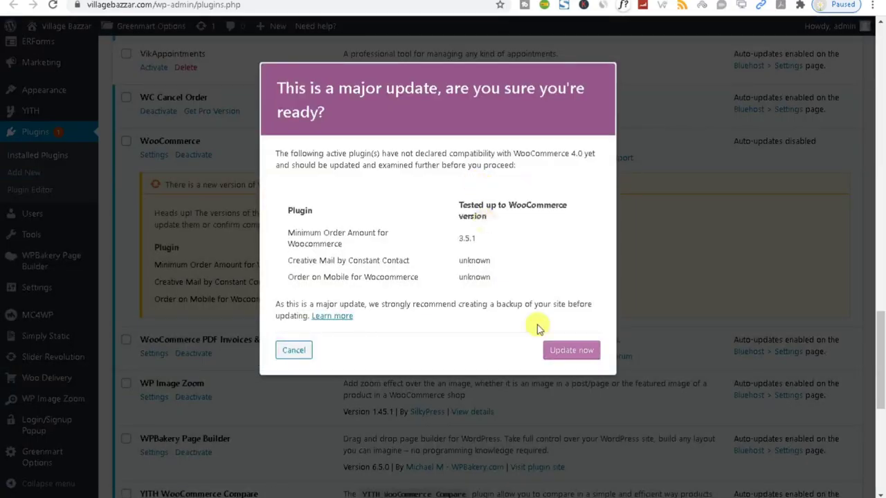
pyautogui.click(574, 351)
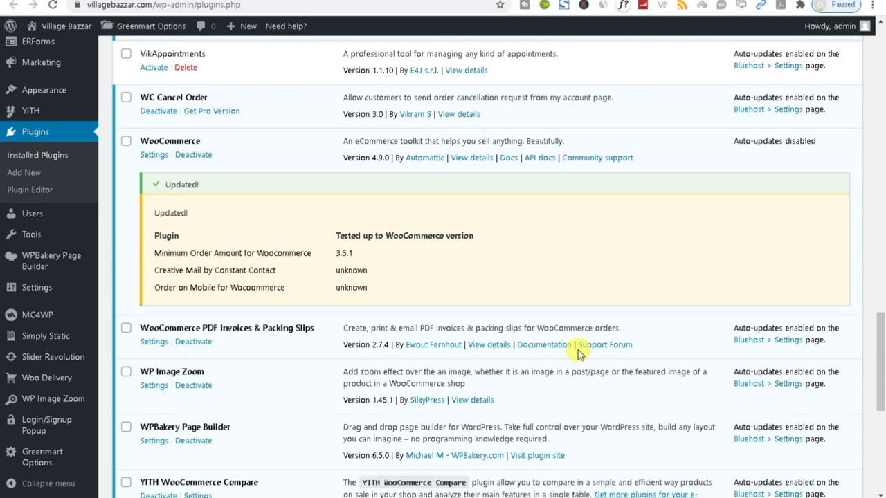
# - Examine the installed plugins list, including the Slider Revolution entry and the updated WooCommerce entry
pyautogui.scroll(5, 395, 310)
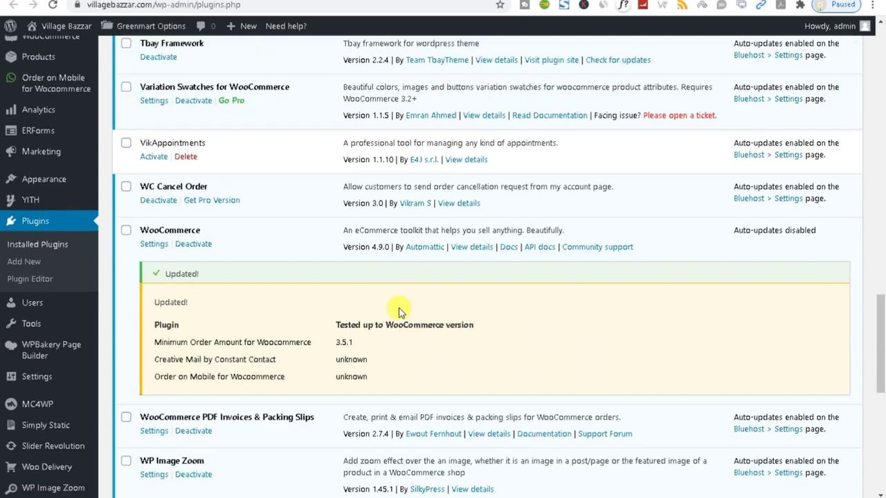
pyautogui.scroll(1, 233, 293)
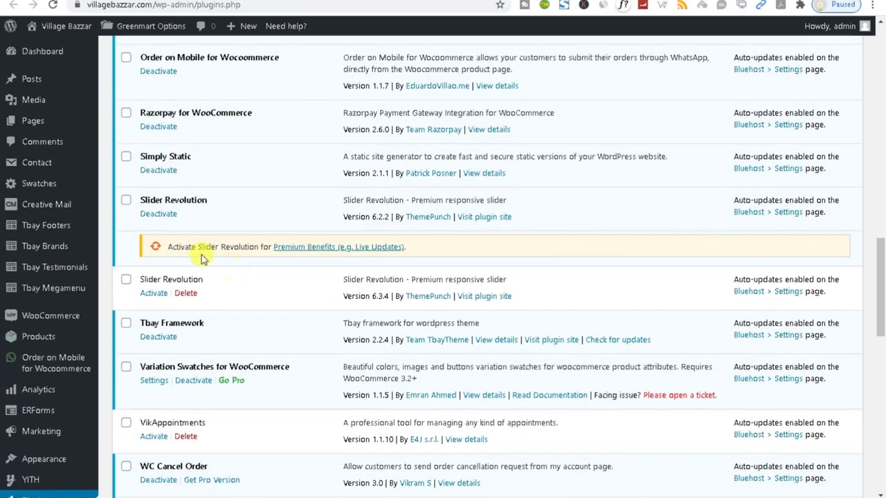
pyautogui.moveTo(135, 200); pyautogui.dragTo(282, 207)
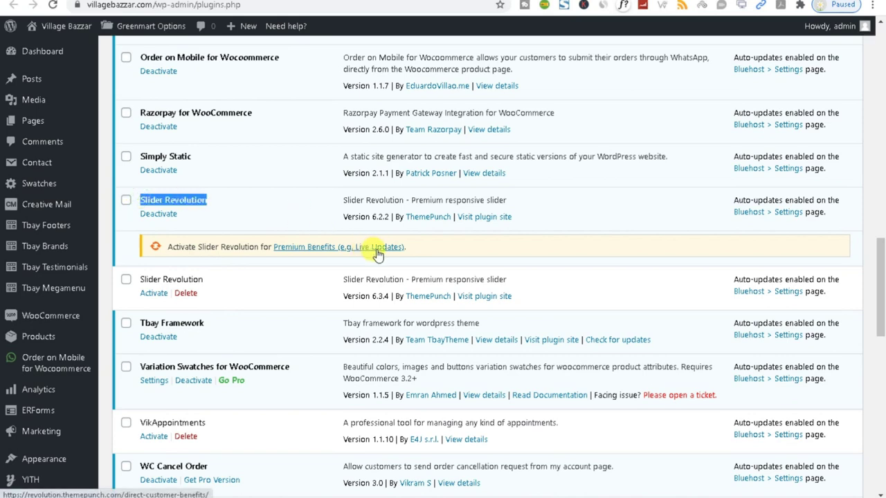
pyautogui.click(190, 194)
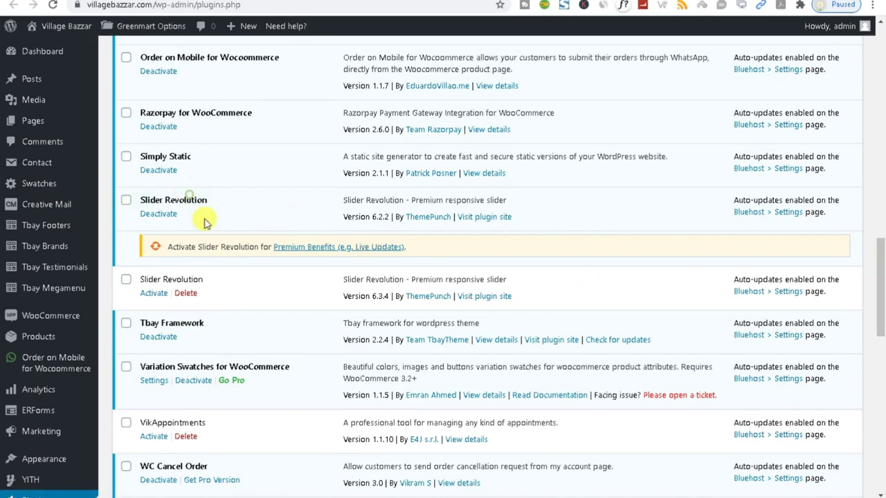
pyautogui.scroll(-5, 302, 351)
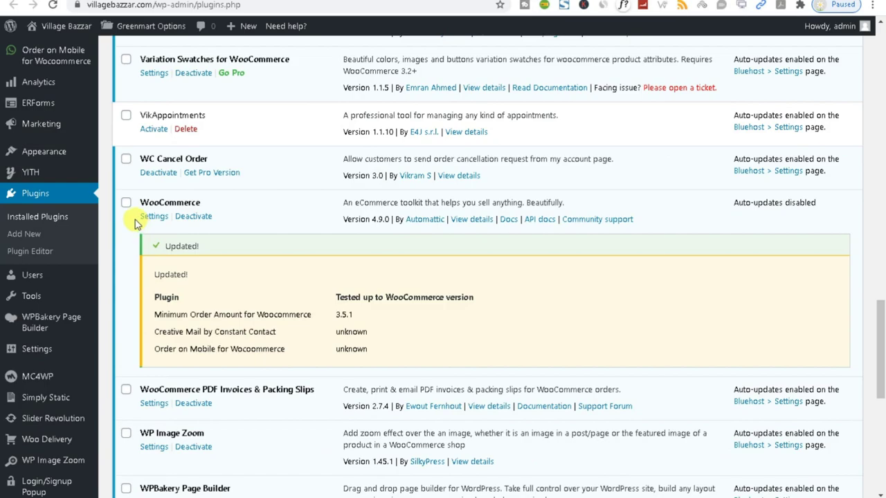
pyautogui.scroll(10, 135, 220)
pyautogui.scroll(10, 135, 223)
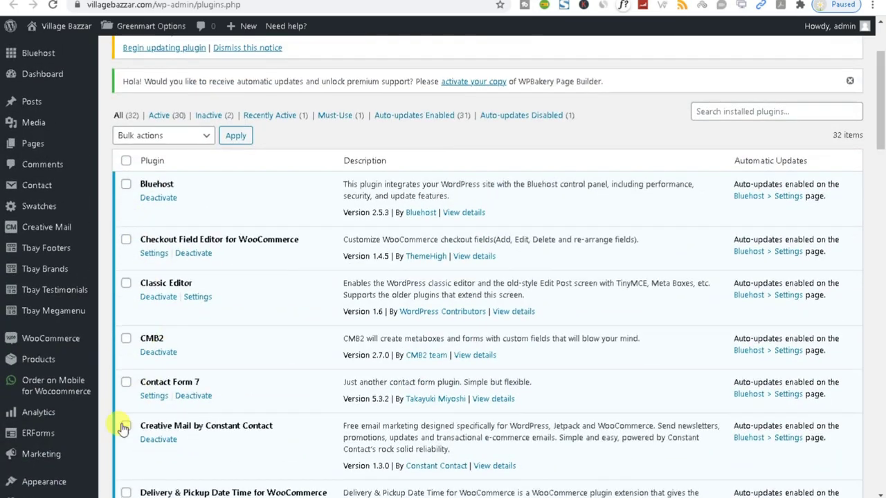
pyautogui.scroll(-5, 123, 422)
pyautogui.scroll(4, 122, 425)
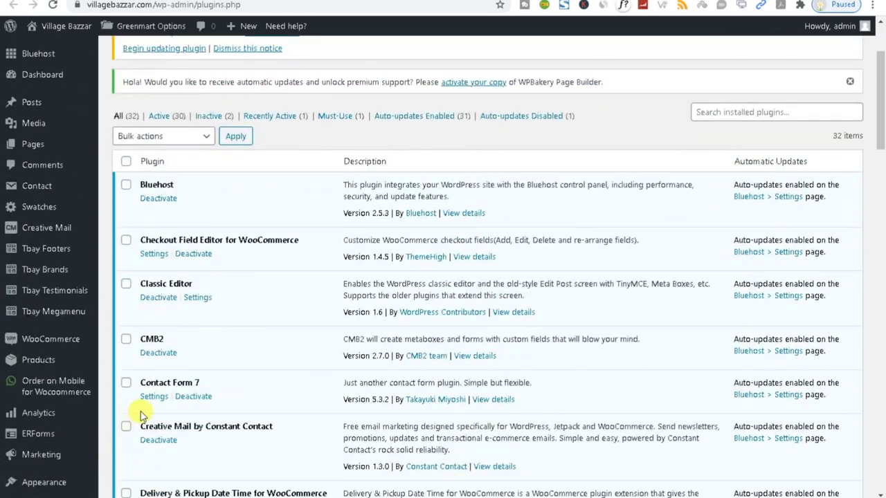
pyautogui.scroll(-2, 131, 419)
pyautogui.scroll(2, 103, 290)
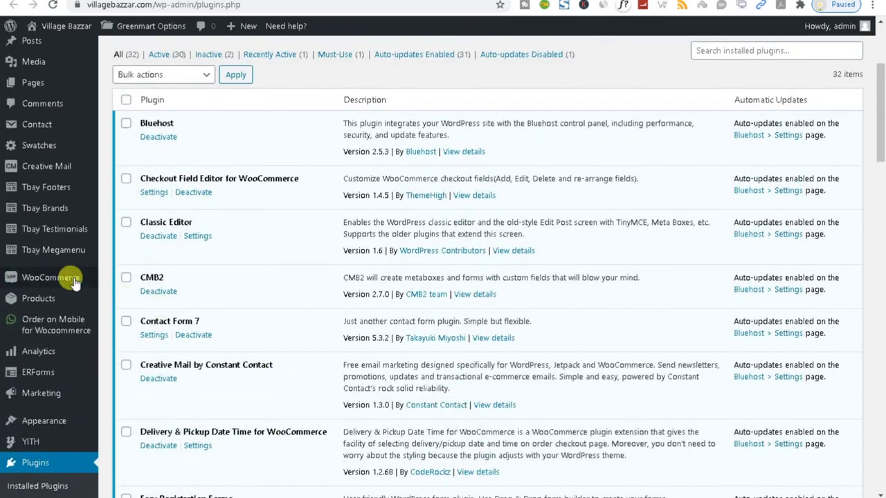
# - Examine the admin menu entries and their submenus, including WooCommerce, Products and WPBakery Page Builder
pyautogui.moveTo(51, 284)
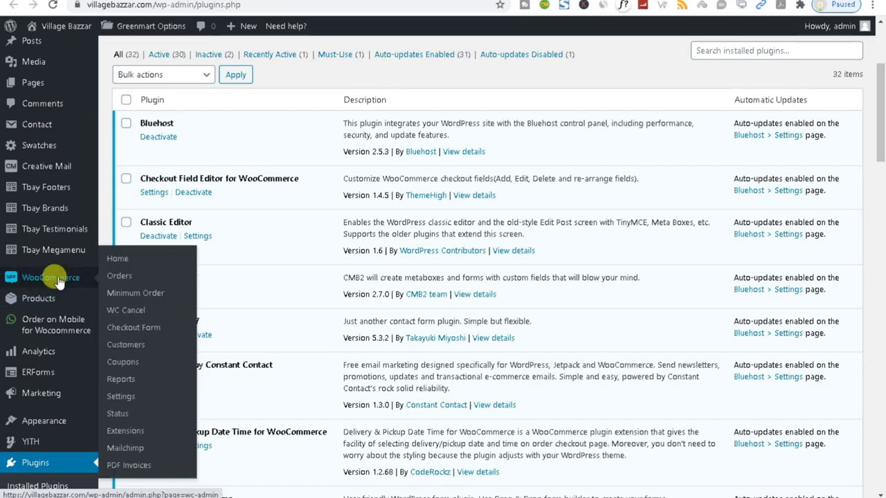
pyautogui.scroll(-6, 38, 387)
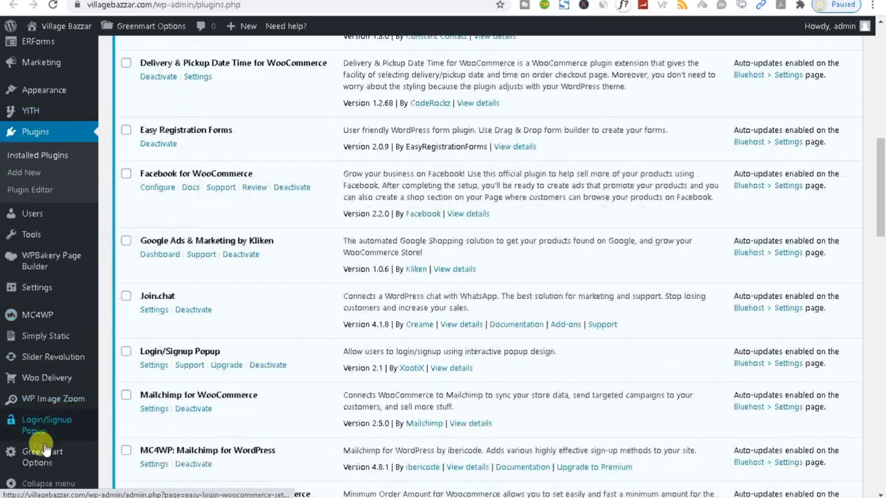
pyautogui.scroll(8, 24, 291)
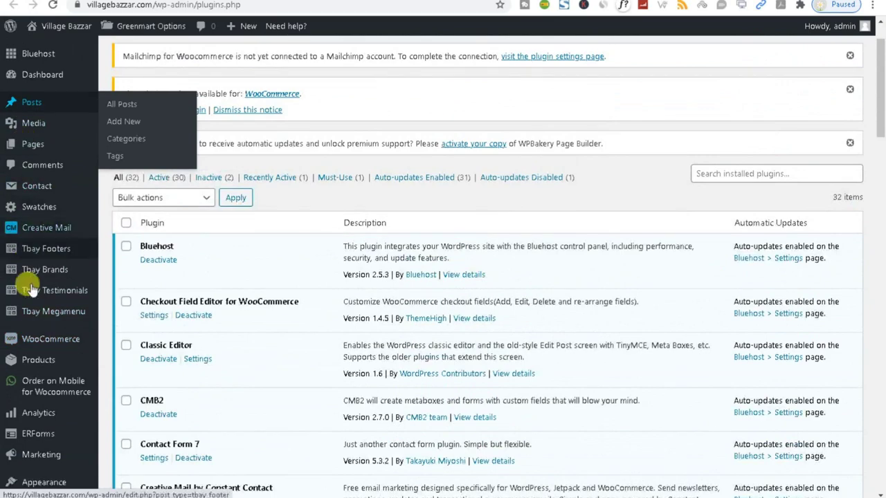
pyautogui.scroll(-3, 36, 350)
pyautogui.scroll(-2, 36, 350)
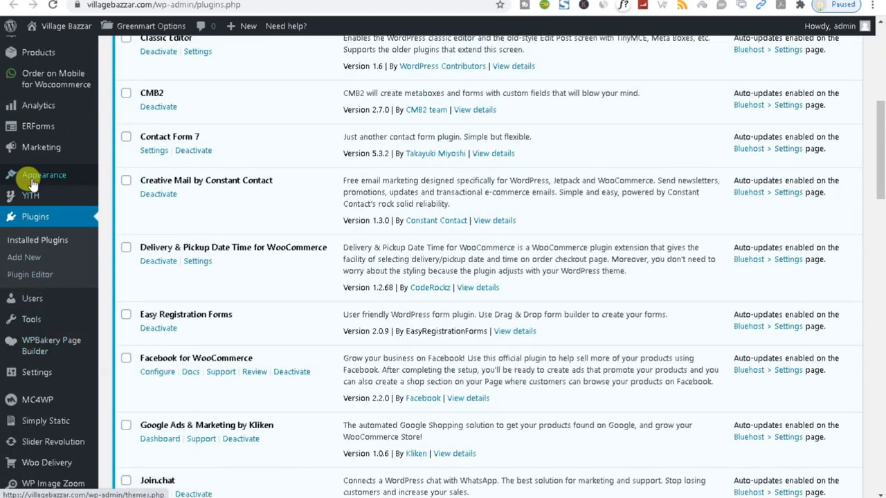
pyautogui.moveTo(81, 177)
pyautogui.scroll(1, 81, 177)
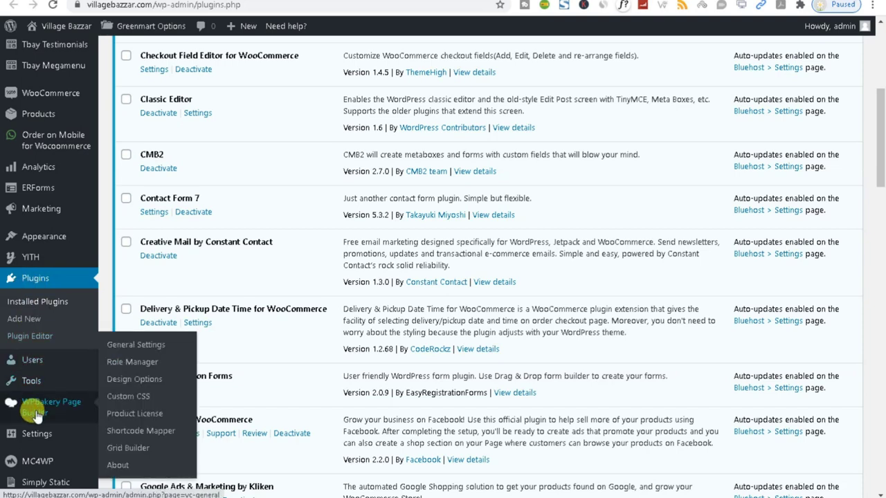
pyautogui.scroll(2, 30, 346)
pyautogui.moveTo(54, 217)
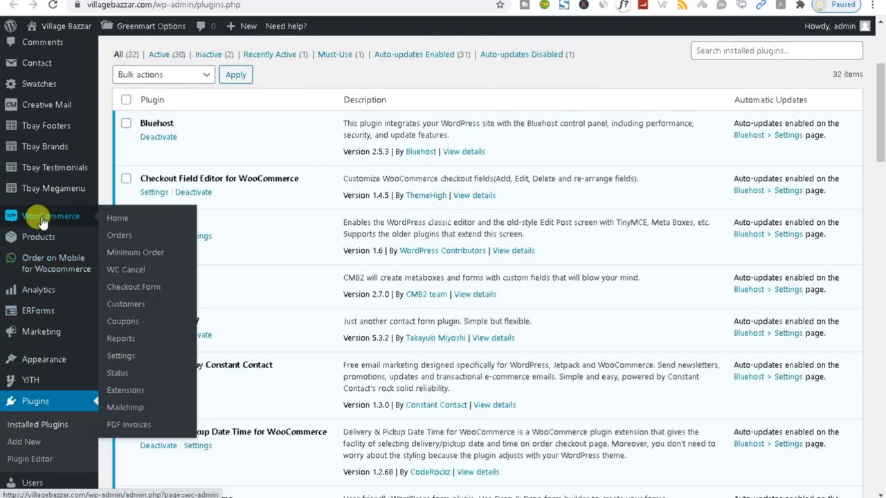
pyautogui.moveTo(43, 244)
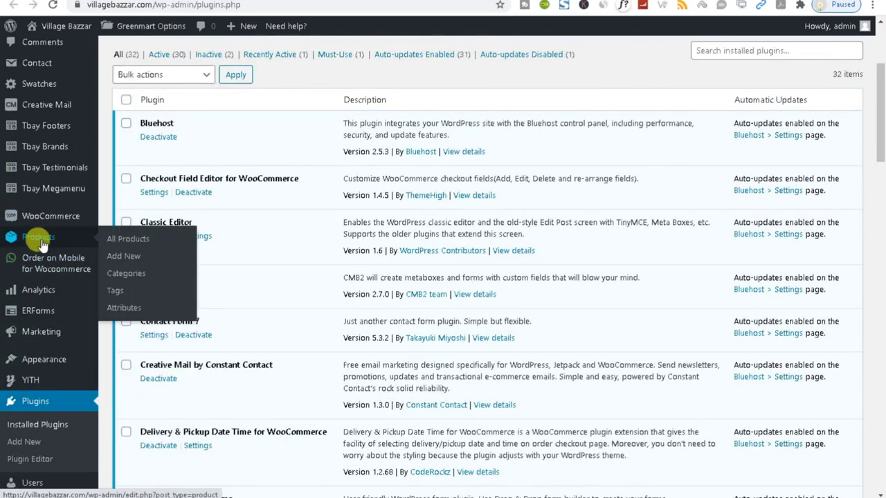
pyautogui.scroll(3, 296, 251)
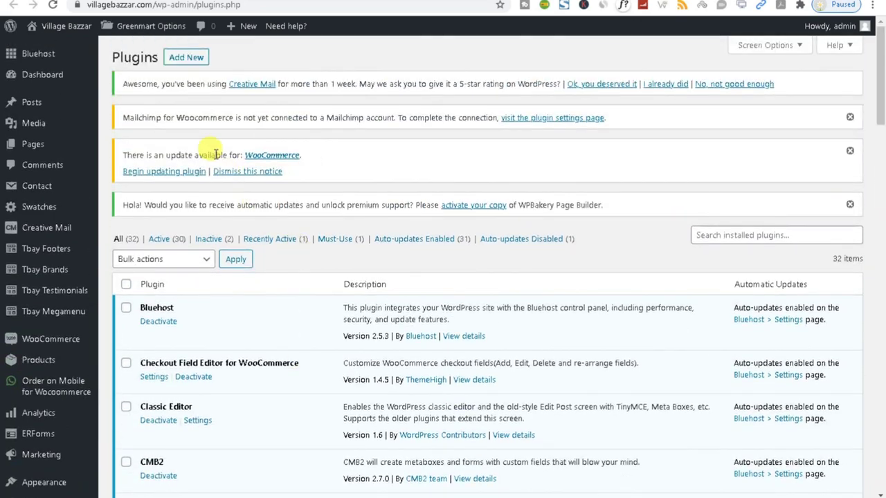
# - Start adding a plugin by upload and choose All-In-One old.zip from the plugin folder on Data (D:)
pyautogui.click(177, 59)
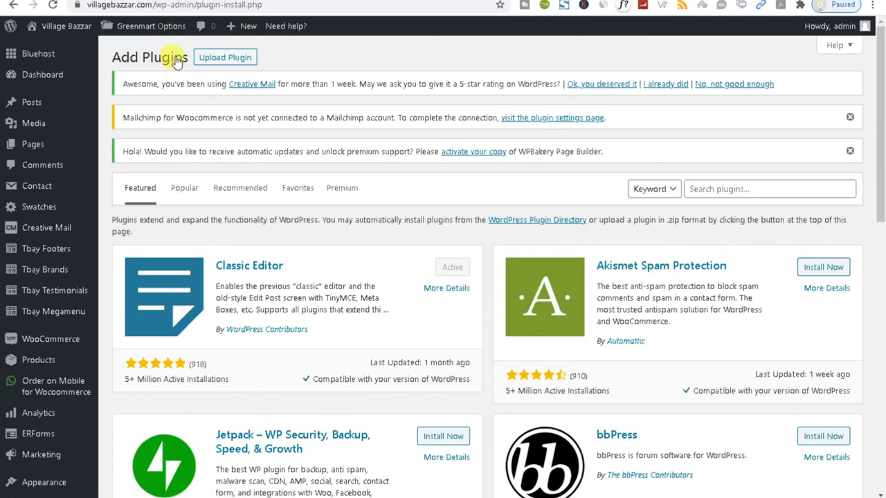
pyautogui.click(229, 59)
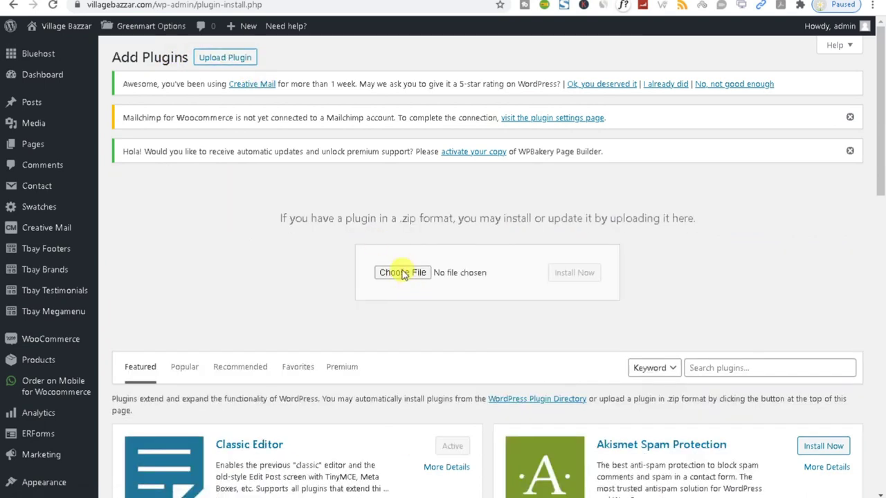
pyautogui.click(402, 273)
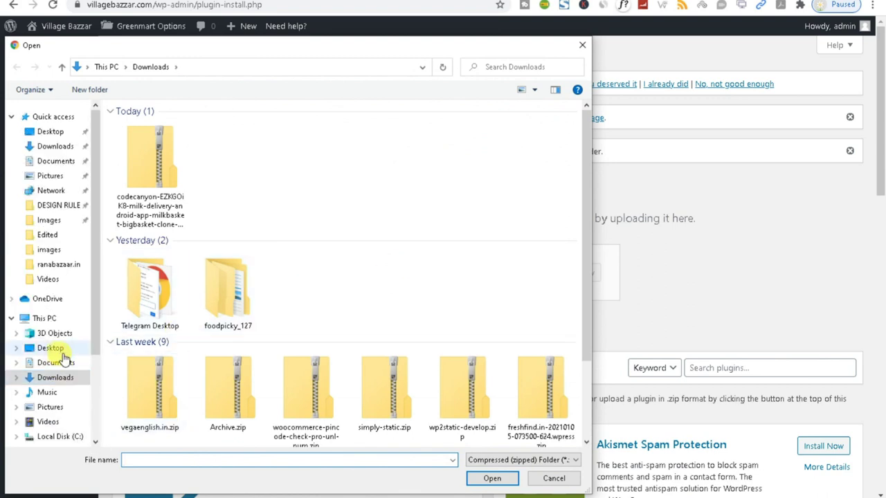
pyautogui.scroll(-2, 95, 342)
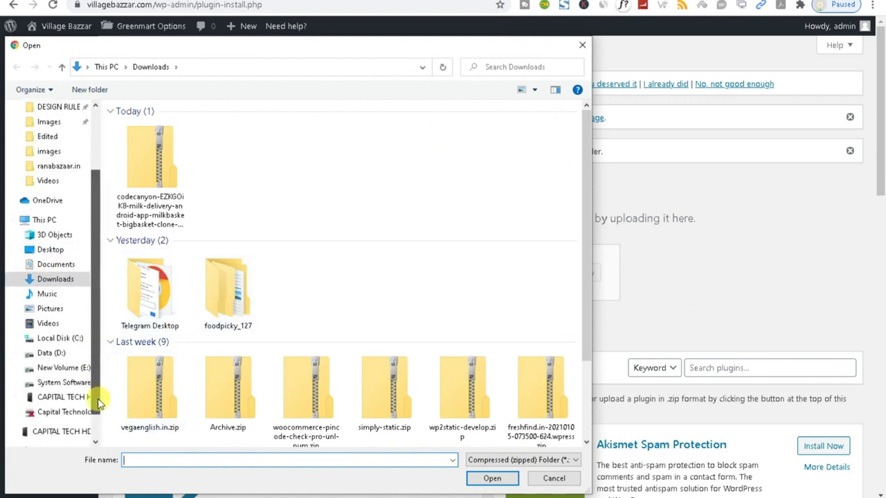
pyautogui.click(49, 354)
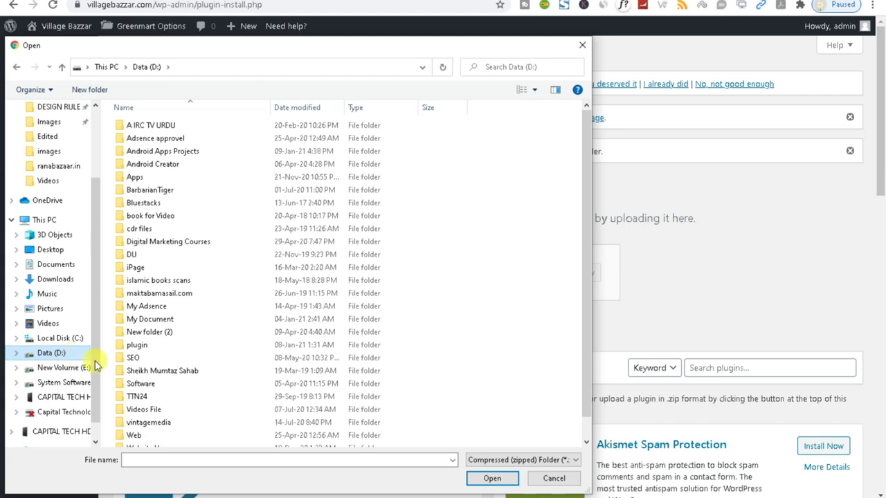
pyautogui.click(154, 346)
pyautogui.doubleClick(154, 347)
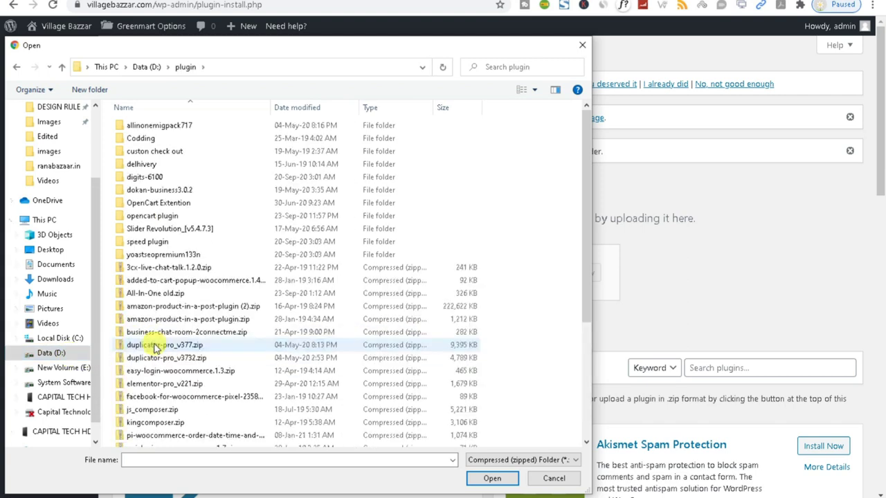
pyautogui.click(172, 295)
pyautogui.click(492, 478)
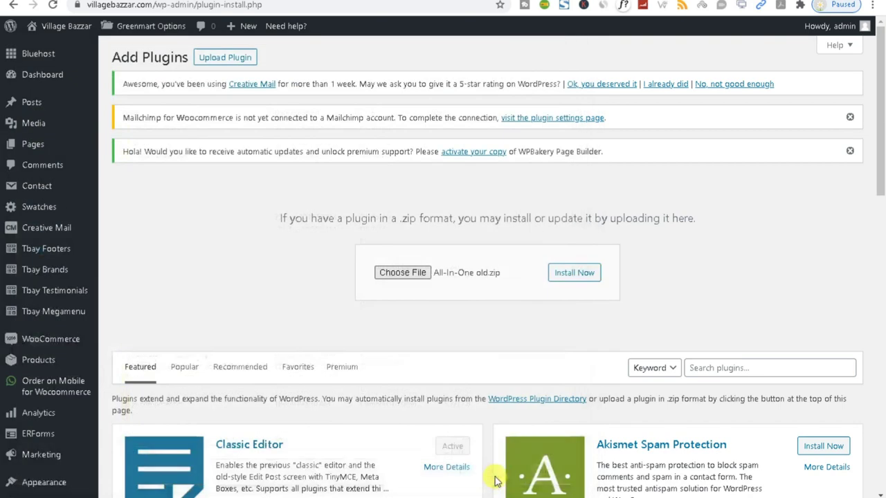
# - Install the plugin from the chosen All-In-One old.zip archive and activate it
pyautogui.click(569, 276)
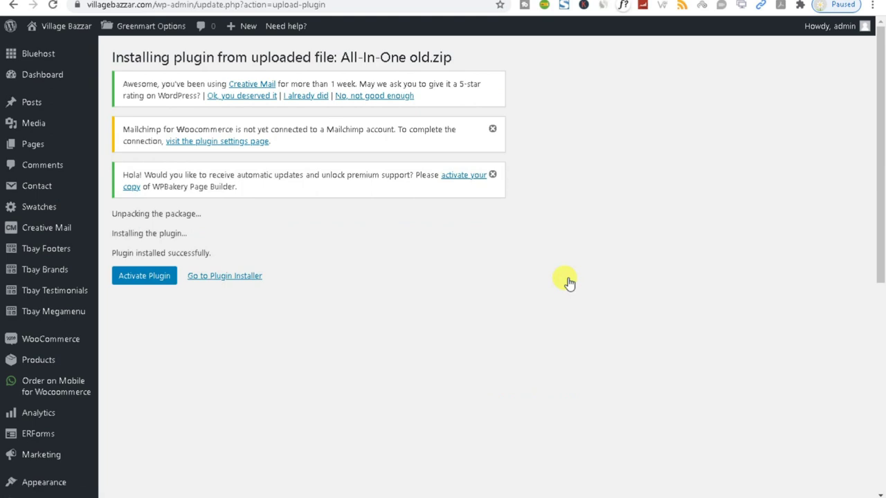
pyautogui.click(128, 279)
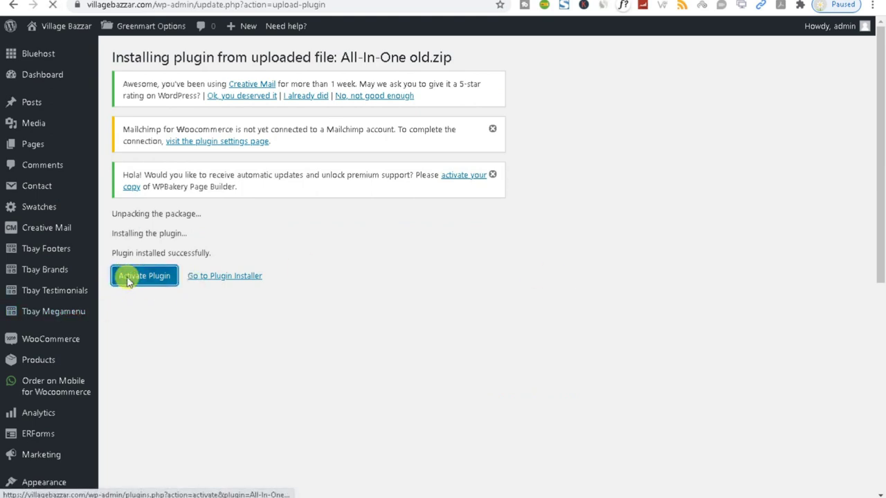
pyautogui.moveTo(453, 58); pyautogui.dragTo(335, 59)
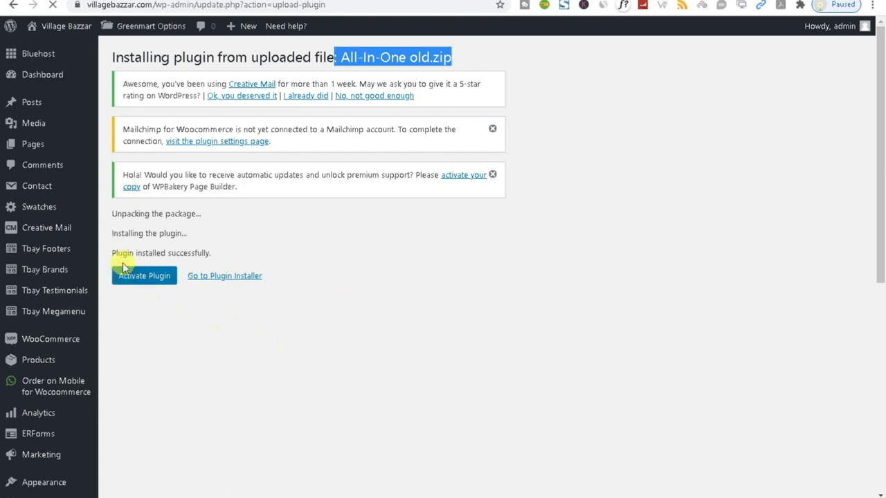
pyautogui.click(145, 252)
pyautogui.tripleClick(146, 253)
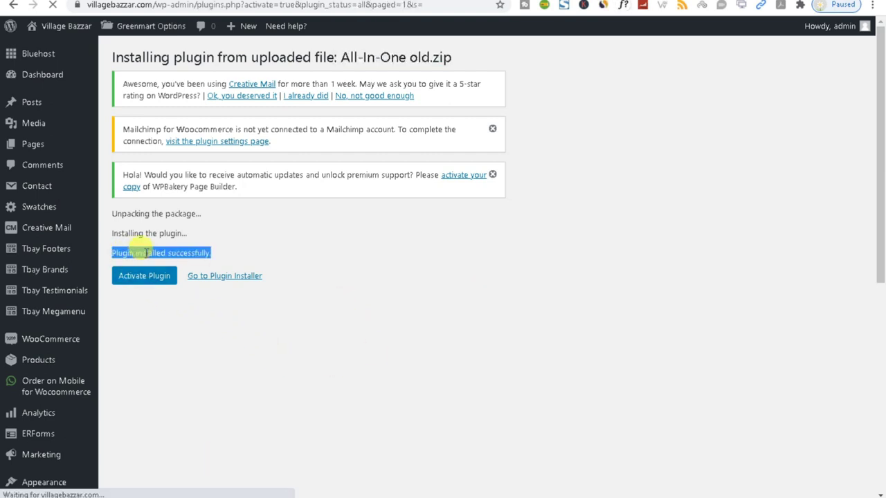
# - Start exporting the site to a file with All-in-One WP Migration
pyautogui.scroll(-5, 394, 344)
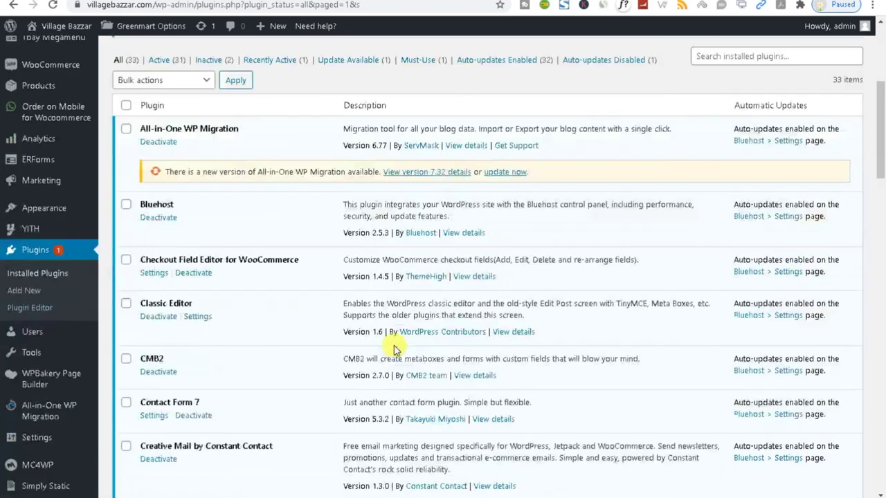
pyautogui.scroll(-4, 394, 344)
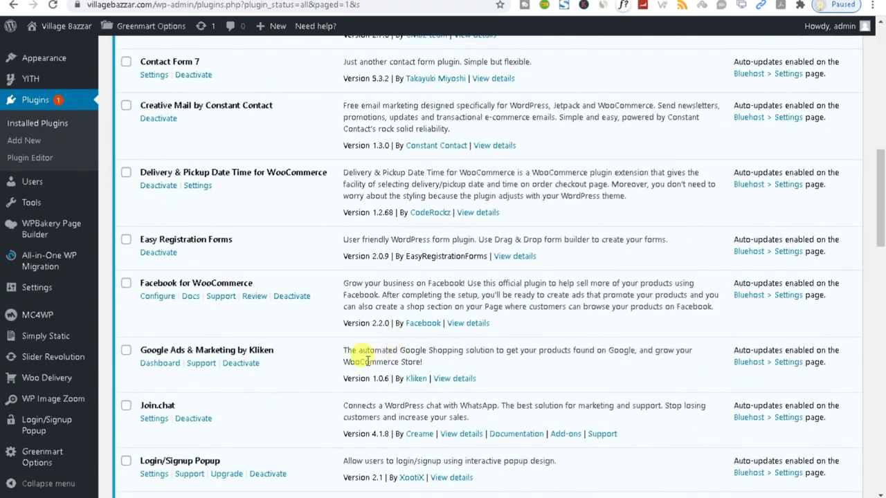
pyautogui.scroll(-2, 277, 418)
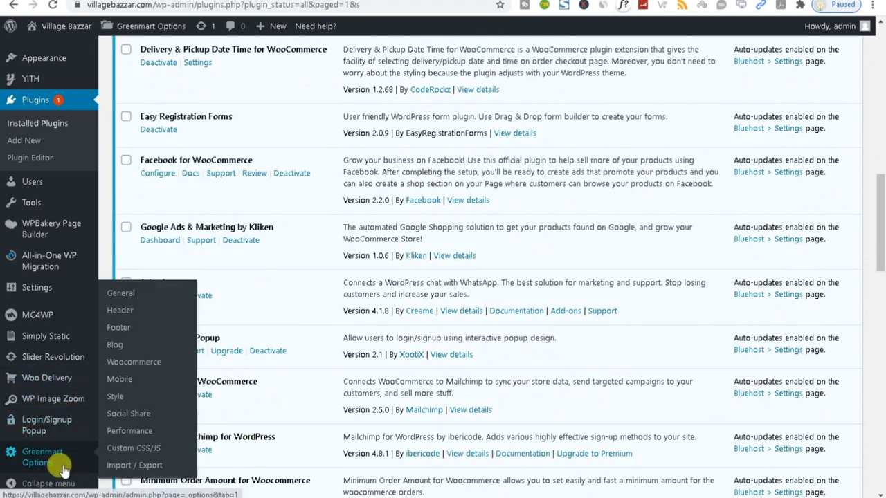
pyautogui.moveTo(43, 257)
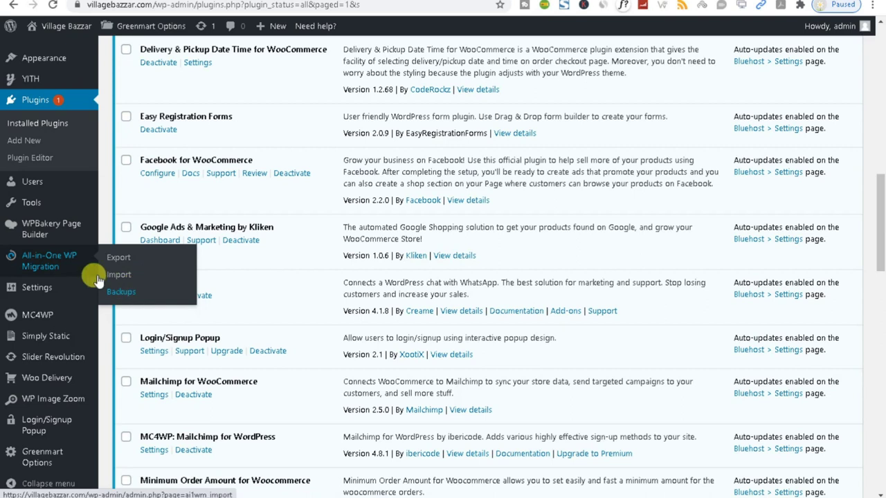
pyautogui.click(120, 261)
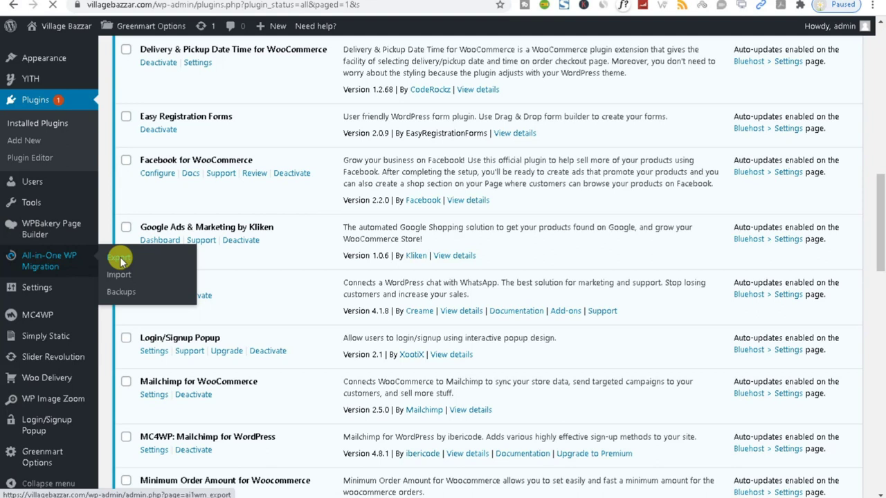
pyautogui.click(120, 260)
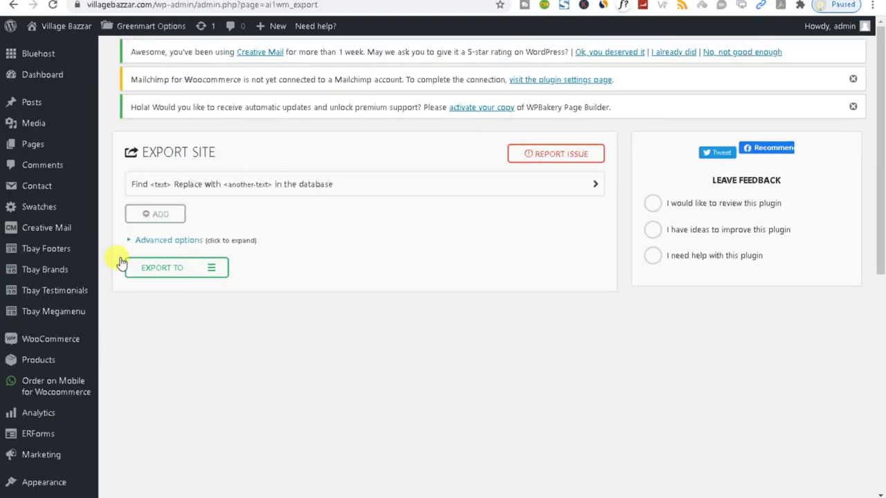
pyautogui.click(187, 270)
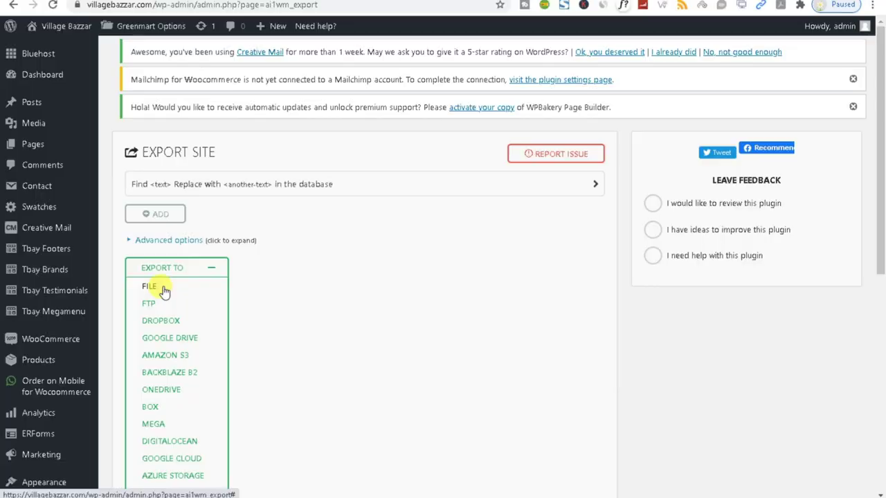
pyautogui.click(162, 287)
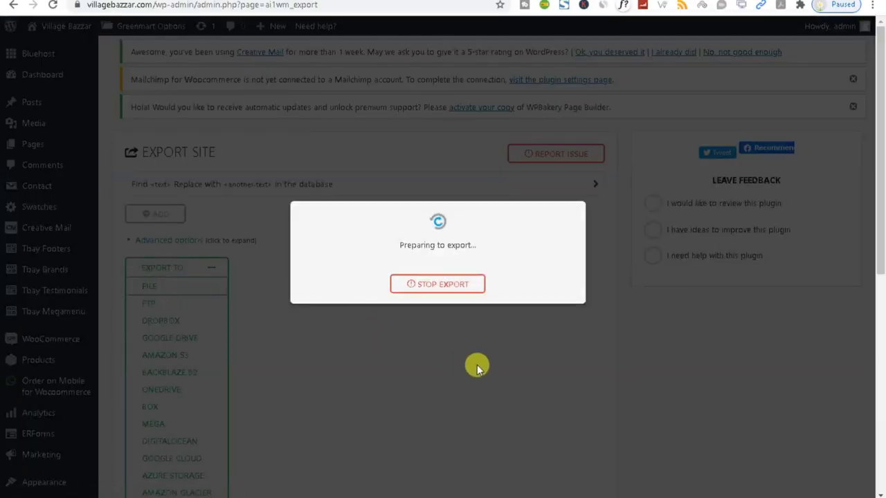
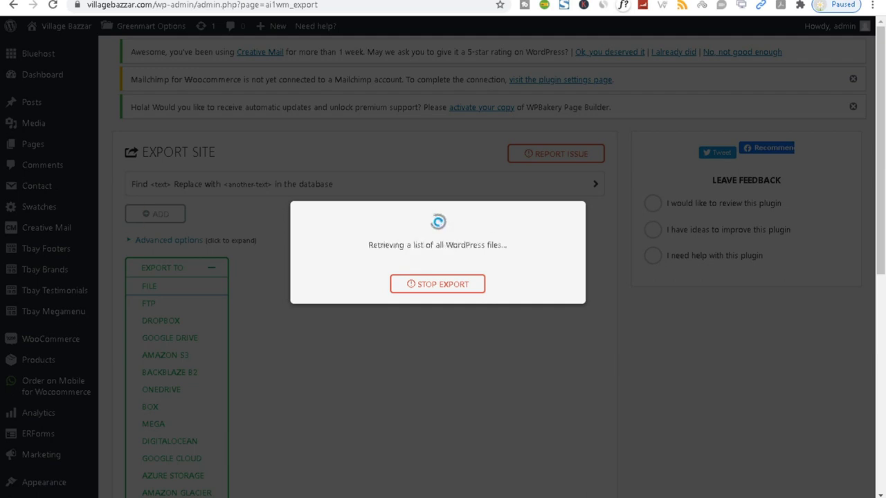
# - Switch to the storefront's browser tab and open the shopping cart from the home page
pyautogui.click(484, 2)
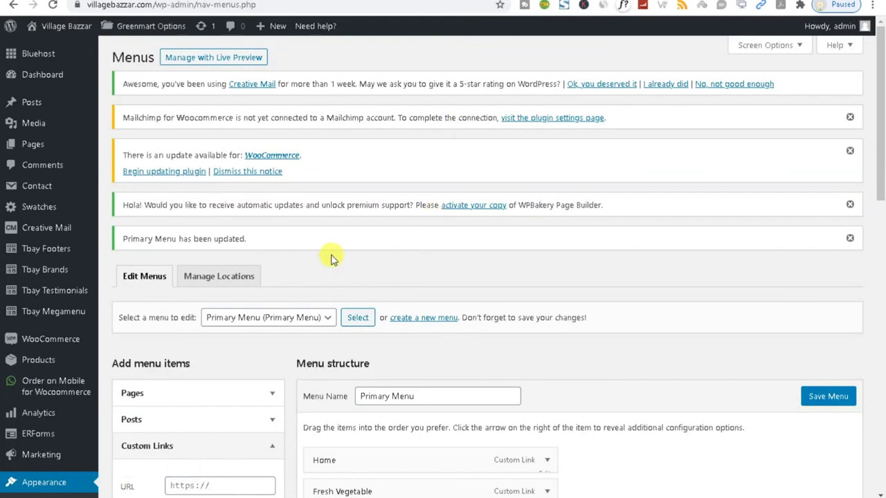
pyautogui.click(636, 3)
pyautogui.scroll(-2, 757, 348)
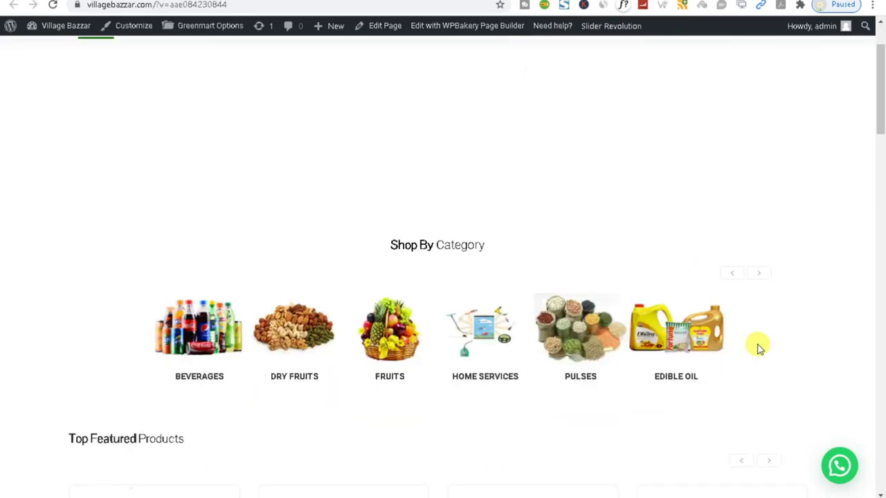
pyautogui.scroll(-10, 758, 348)
pyautogui.click(833, 411)
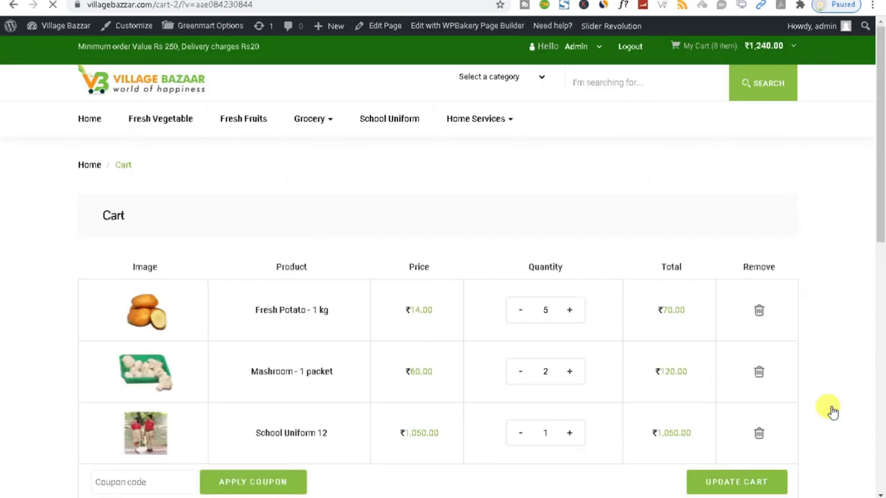
# - Proceed from the cart to checkout and review the billing details, order summary and payment options
pyautogui.scroll(-5, 826, 385)
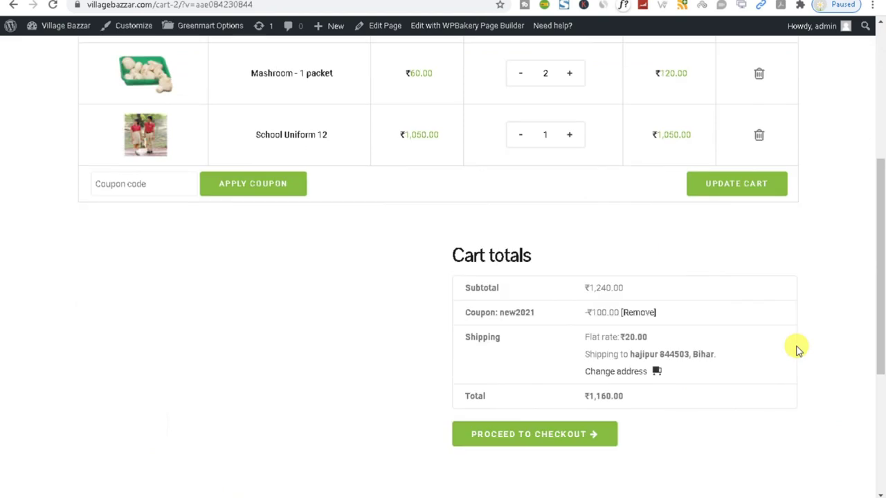
pyautogui.click(524, 430)
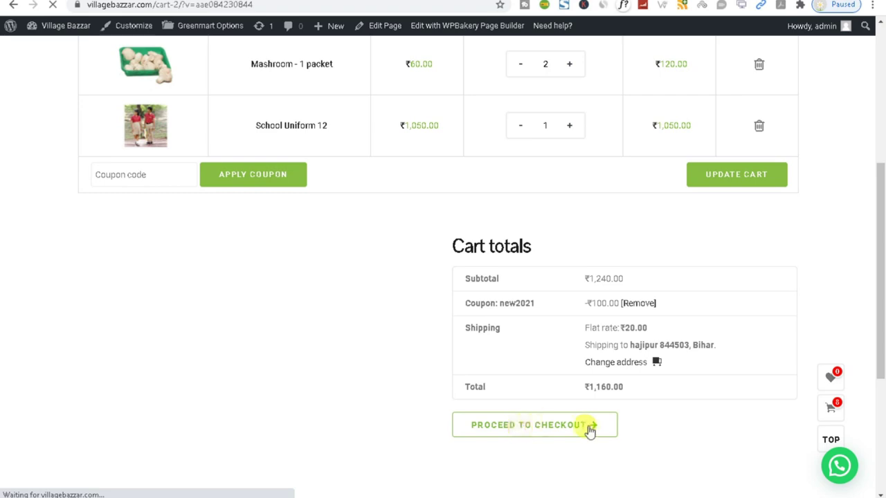
pyautogui.scroll(-5, 388, 395)
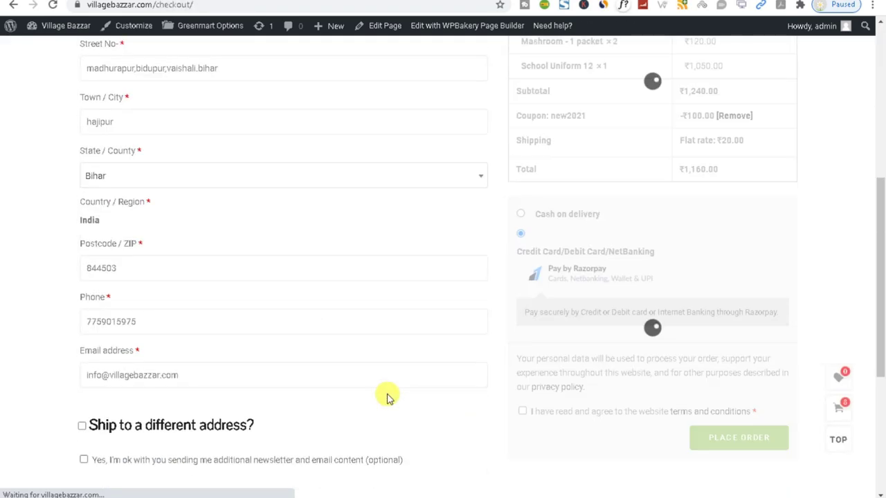
pyautogui.scroll(3, 388, 396)
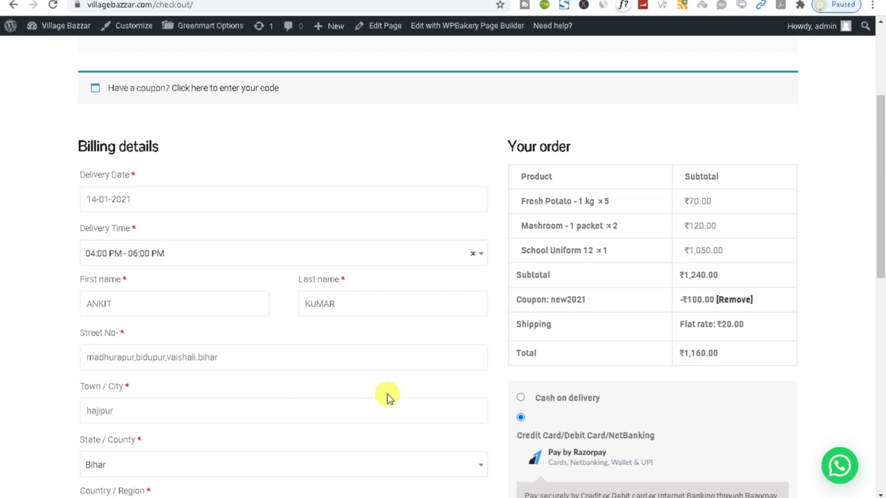
# - Review the checkout form, order summary and payment options at full width and in a browser window narrowed to phone width
pyautogui.scroll(-2, 263, 346)
pyautogui.click(148, 236)
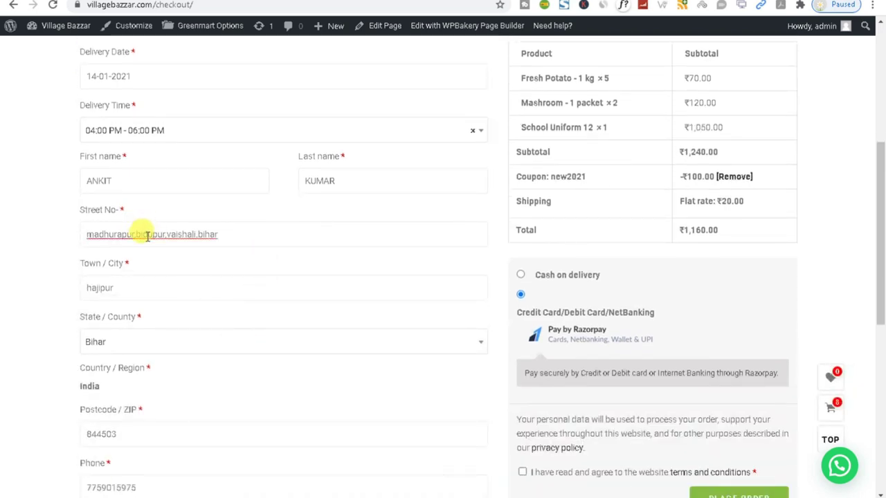
pyautogui.scroll(-4, 148, 246)
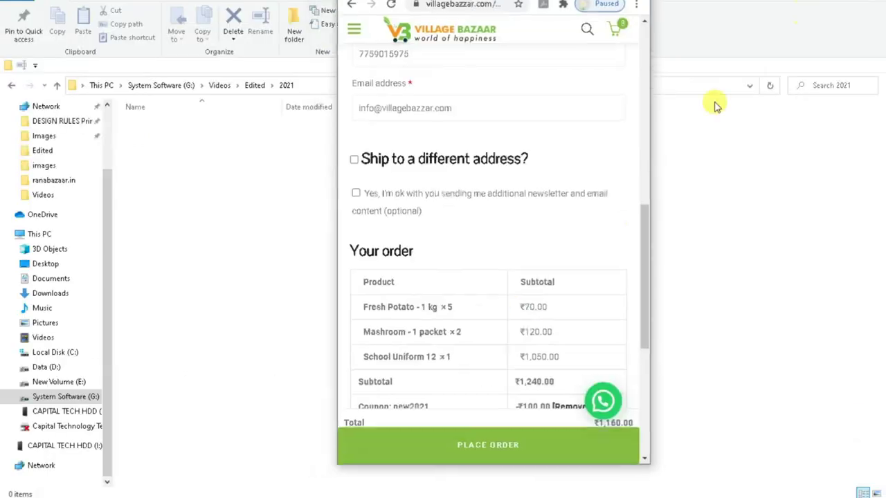
pyautogui.scroll(9, 503, 342)
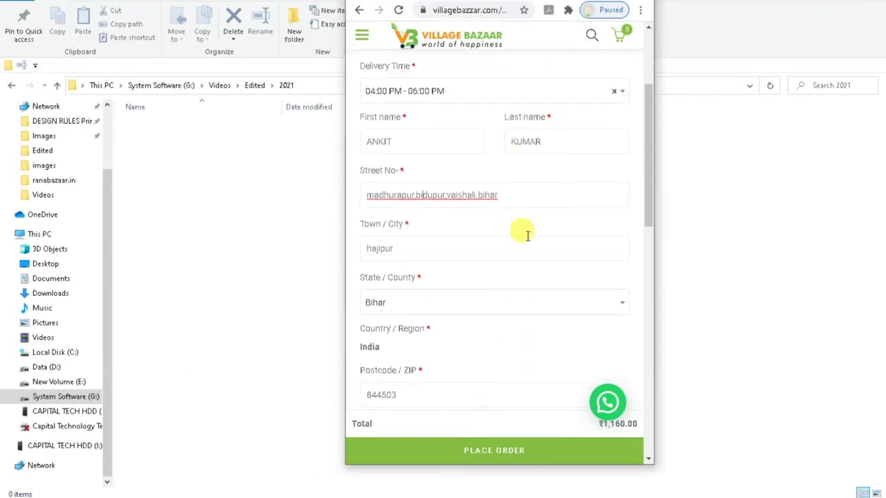
pyautogui.scroll(-12, 530, 230)
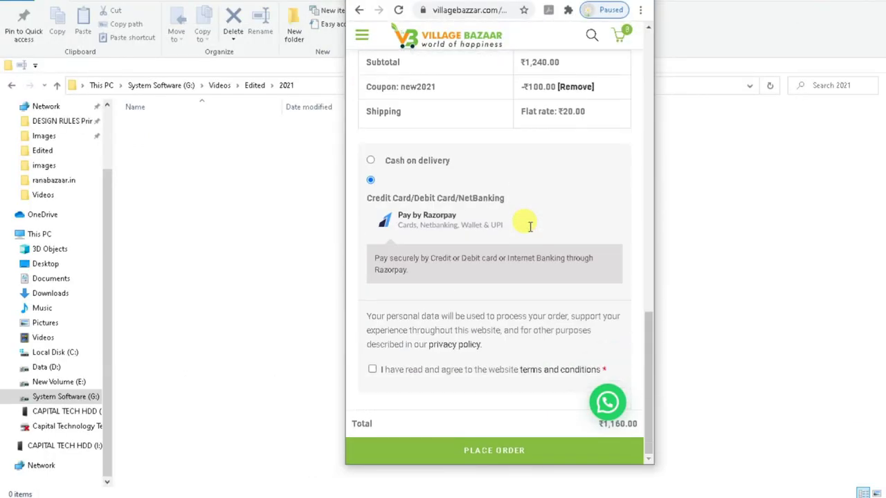
pyautogui.scroll(3, 529, 227)
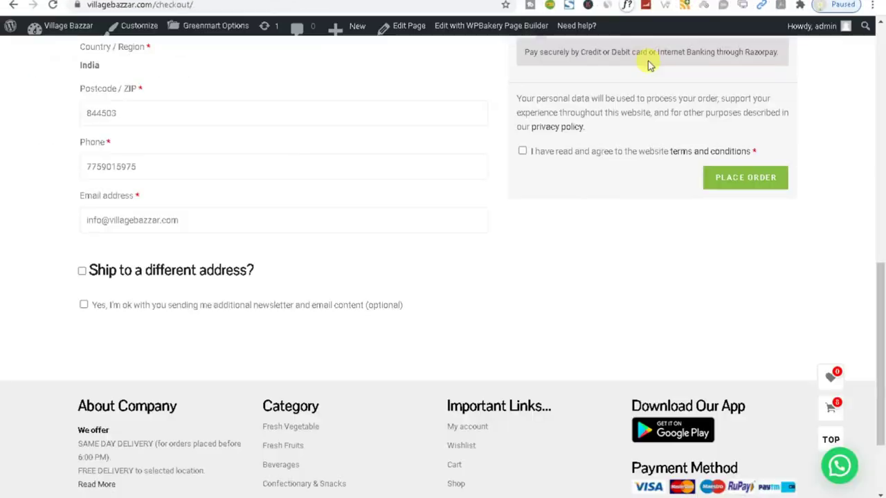
# - Restore the full-width browser window and examine the checkout page's contact fields, shipping option, footer and payment section
pyautogui.scroll(-2, 597, 251)
pyautogui.scroll(1, 605, 281)
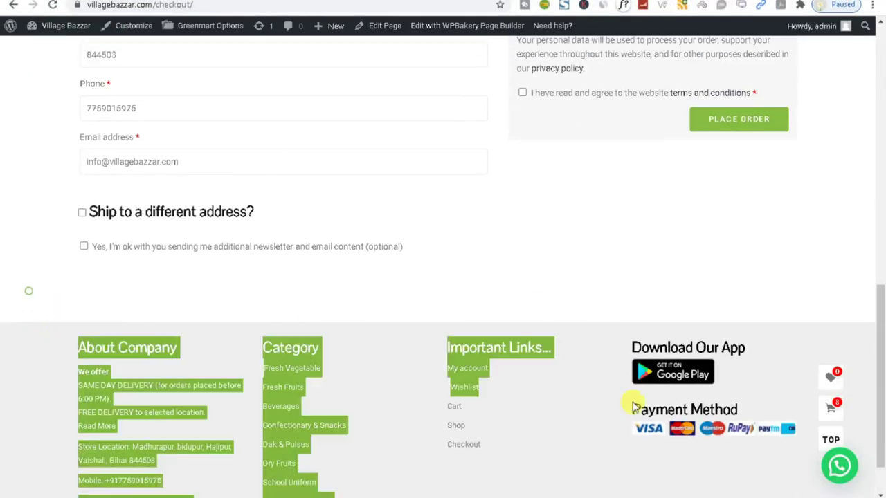
pyautogui.scroll(1, 307, 282)
pyautogui.scroll(3, 306, 282)
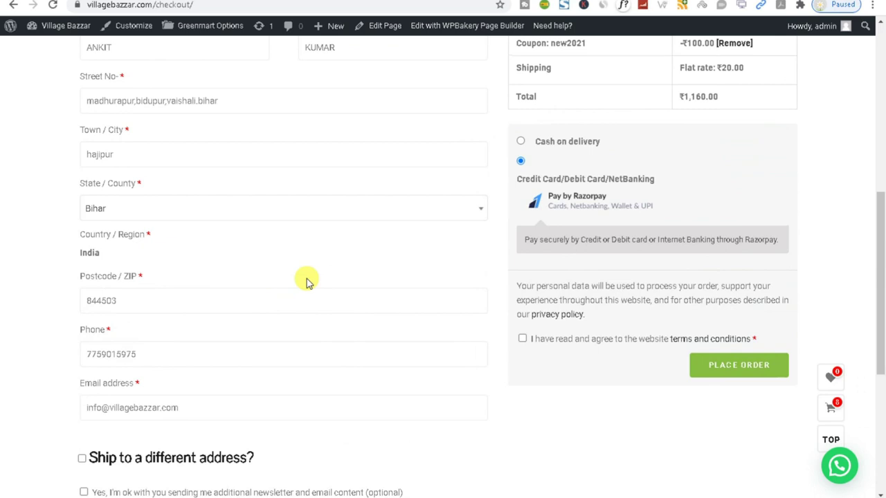
pyautogui.scroll(3, 322, 283)
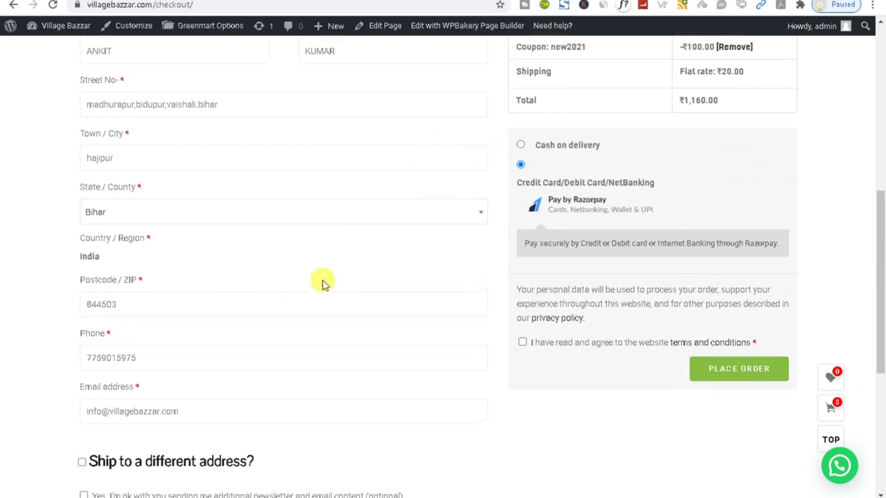
pyautogui.scroll(-2, 209, 186)
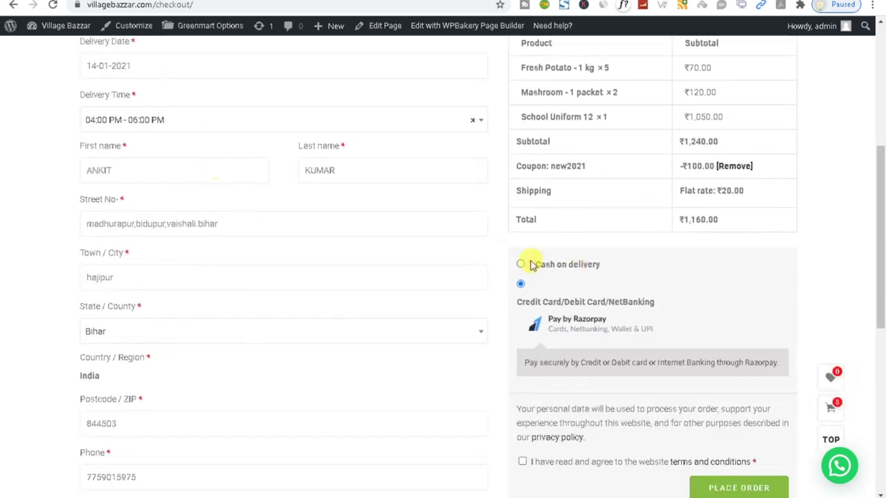
# - Choose Cash on delivery, agree to the website terms and conditions, and place the order
pyautogui.click(520, 265)
pyautogui.scroll(-3, 244, 325)
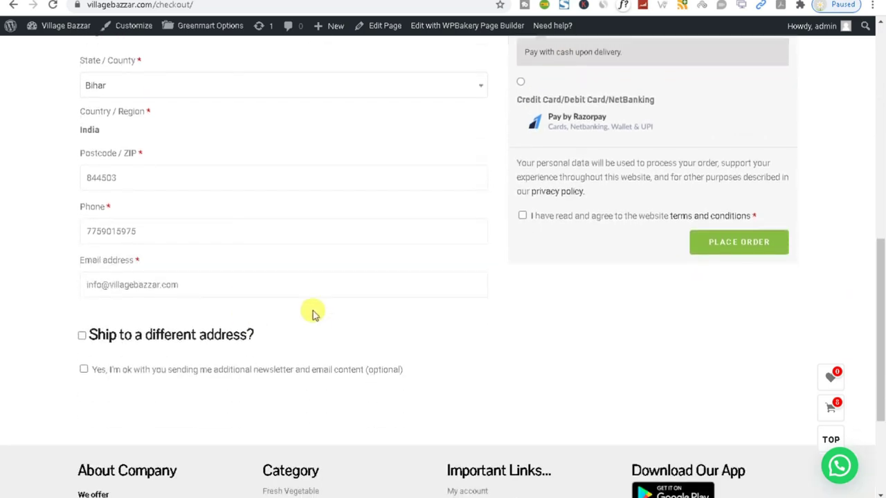
pyautogui.click(717, 243)
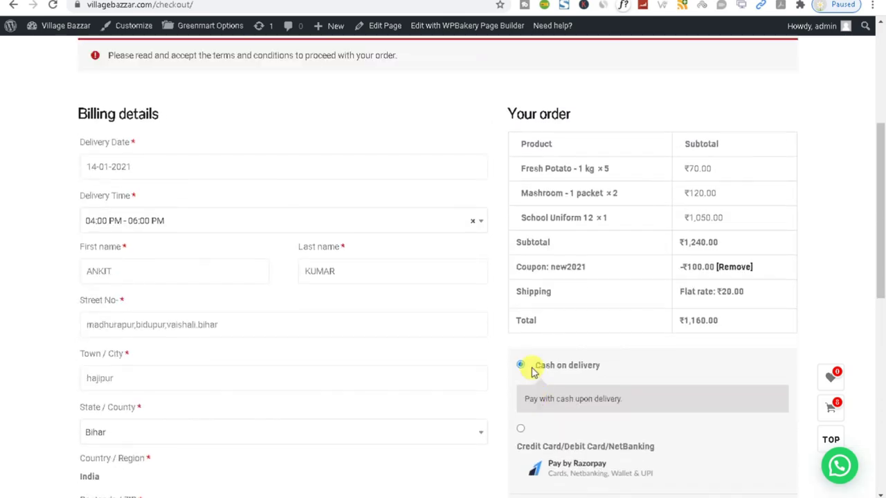
pyautogui.scroll(-4, 530, 352)
pyautogui.click(522, 294)
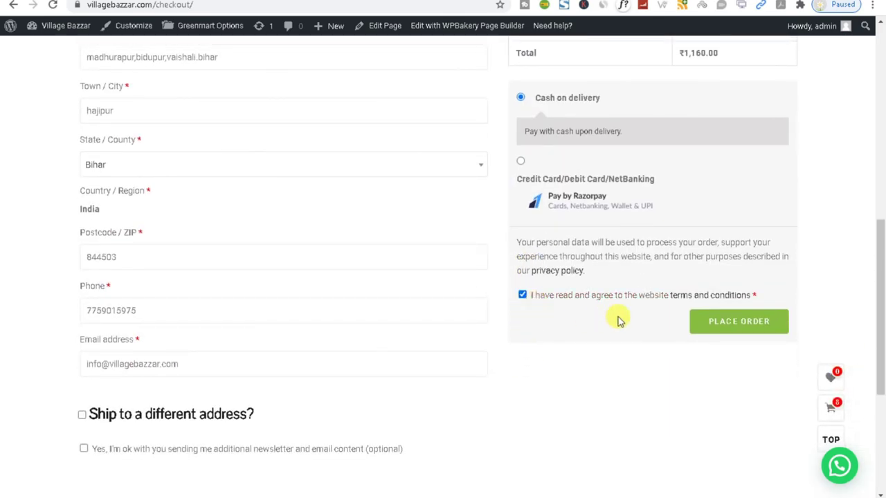
pyautogui.click(739, 335)
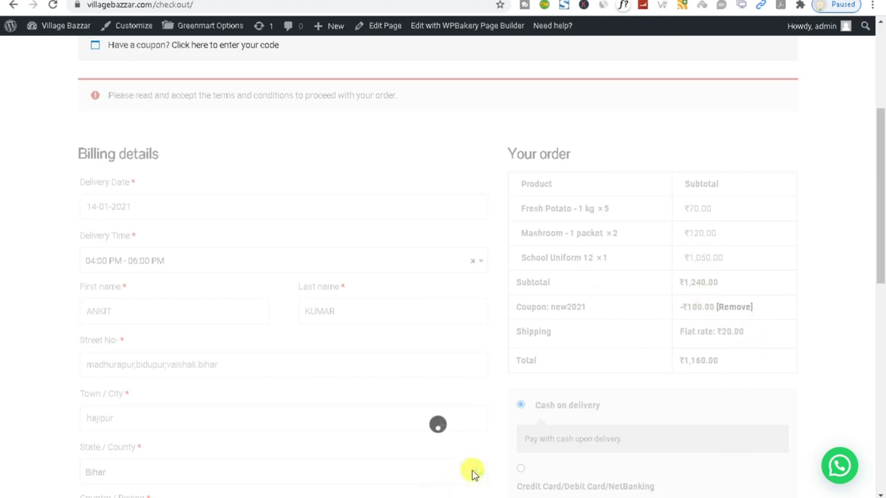
# - Switch to AnyDesk from the desktop and connect to the Android phone using its saved remote address
pyautogui.press('super+d')
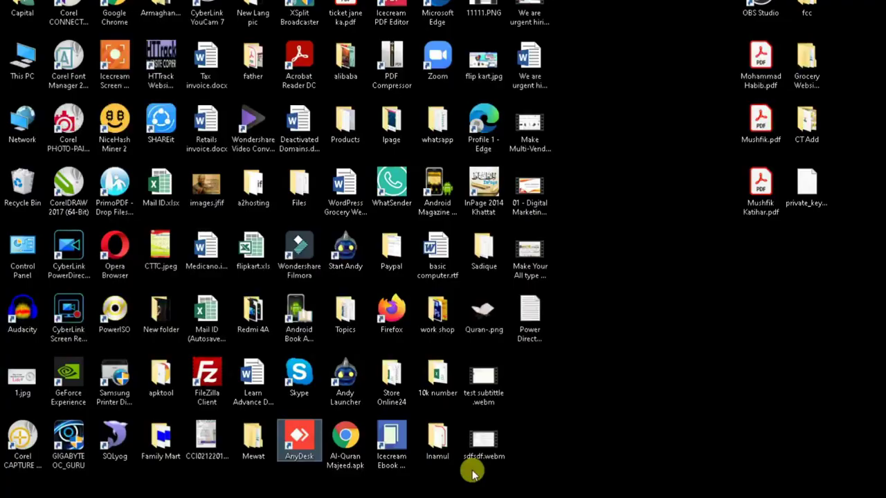
pyautogui.doubleClick(309, 448)
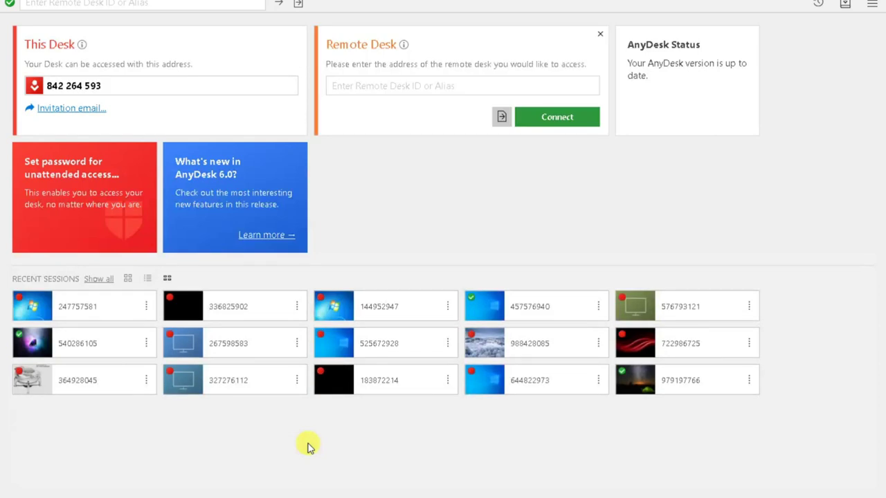
pyautogui.click(347, 87)
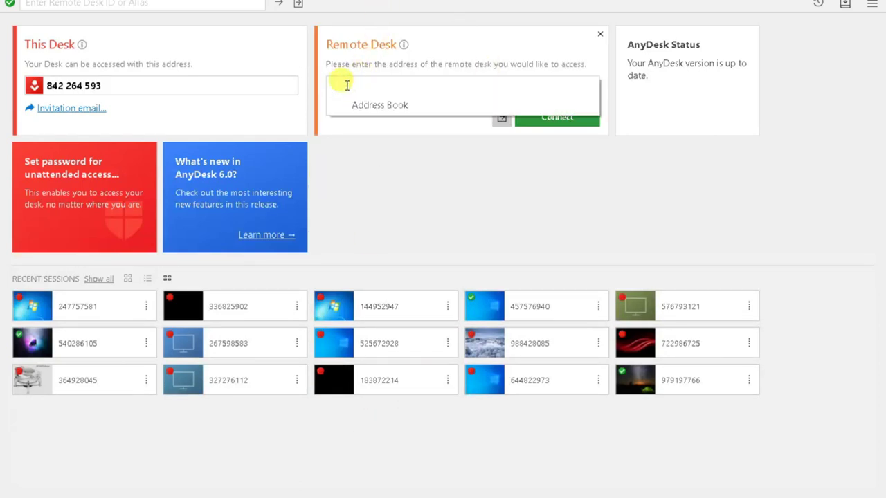
pyautogui.write('121')
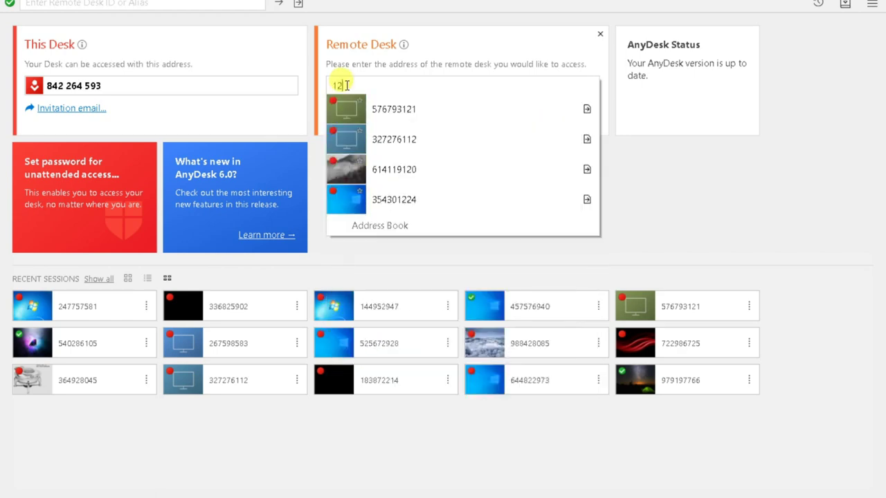
pyautogui.click(367, 107)
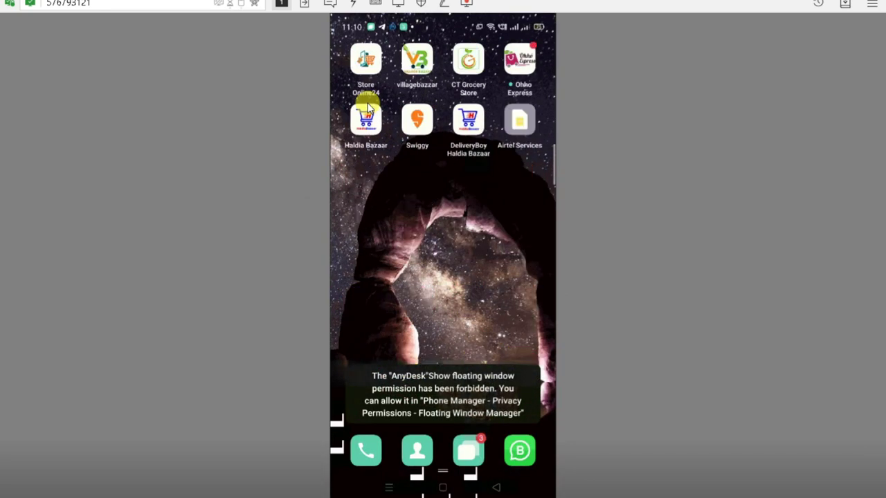
# - Open the villagebazzar app on the remote phone and browse the categories and products on its home page
pyautogui.click(366, 110)
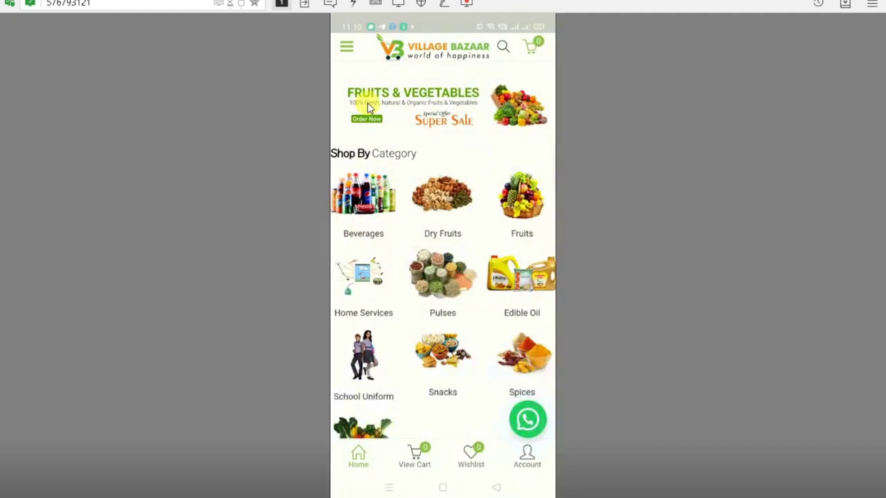
pyautogui.scroll(-10, 368, 103)
pyautogui.scroll(-10, 367, 103)
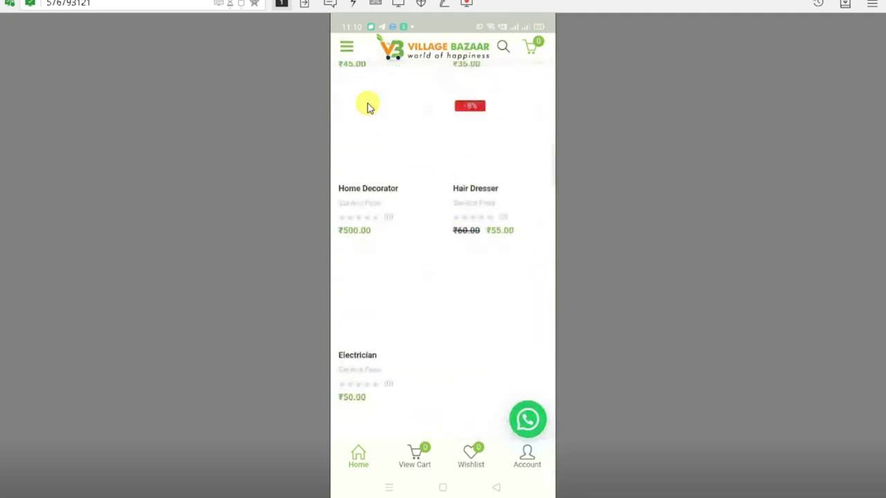
pyautogui.scroll(10, 368, 104)
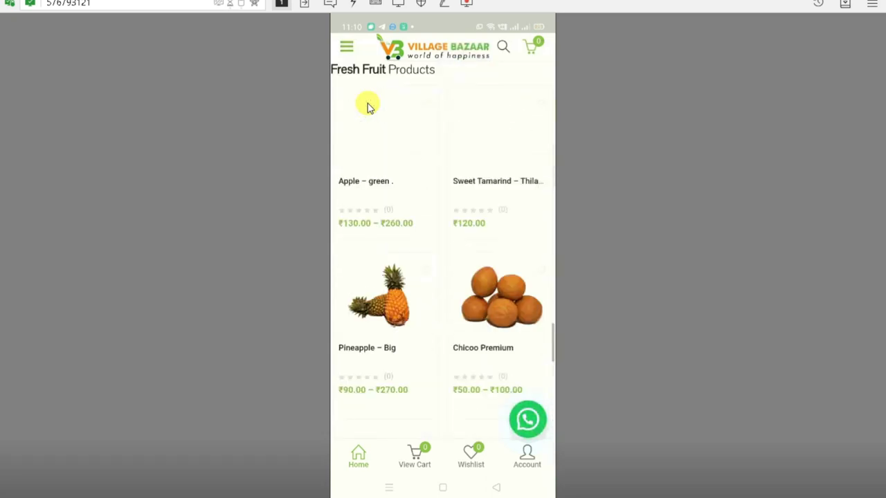
pyautogui.scroll(10, 367, 108)
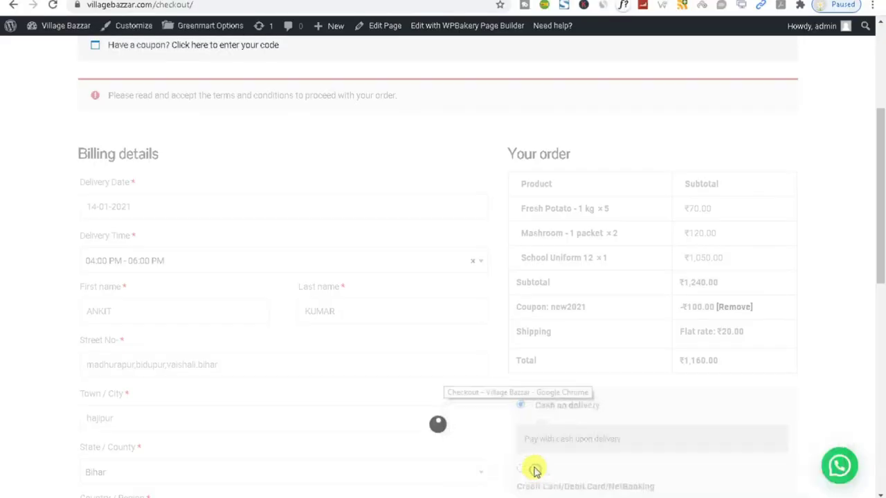
# - Switch back to the Chrome checkout window and review the received order's number, date, email, total and payment method
pyautogui.click(533, 468)
pyautogui.scroll(-3, 378, 322)
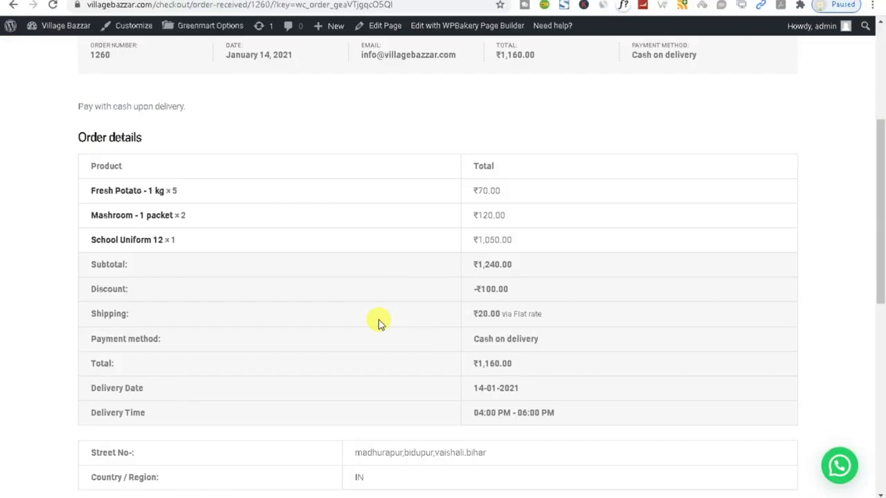
pyautogui.scroll(3, 379, 320)
pyautogui.moveTo(75, 164); pyautogui.dragTo(300, 239)
pyautogui.click(301, 240)
pyautogui.moveTo(92, 230); pyautogui.dragTo(224, 247)
pyautogui.click(223, 247)
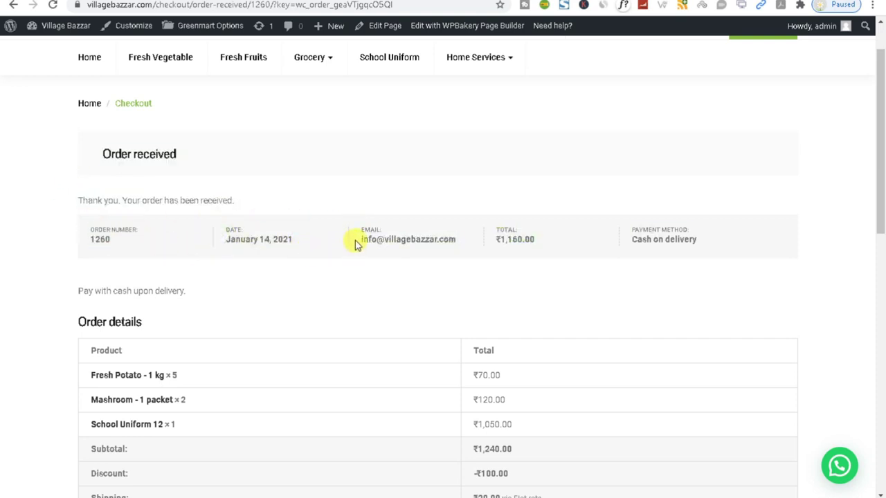
pyautogui.doubleClick(418, 240)
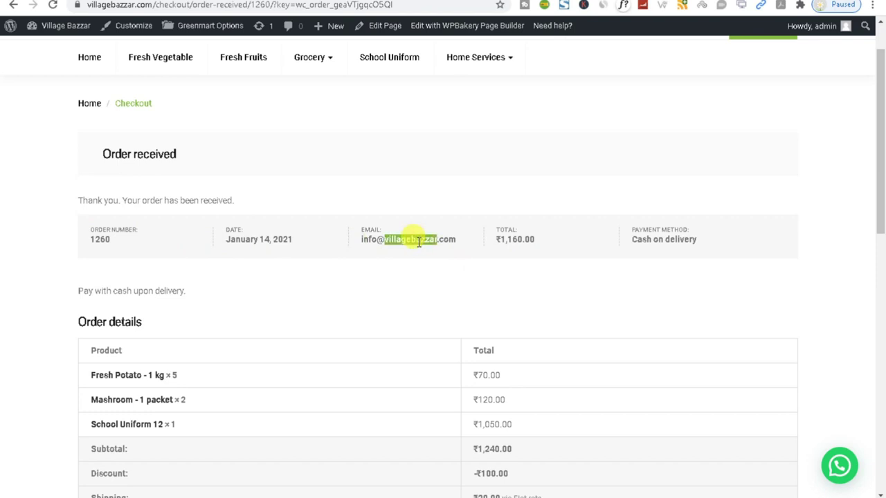
pyautogui.moveTo(500, 240); pyautogui.dragTo(712, 245)
pyautogui.click(681, 233)
# - Examine the order details table and the billing and shipping addresses on the order received page
pyautogui.scroll(-3, 677, 236)
pyautogui.moveTo(81, 133); pyautogui.dragTo(586, 436)
pyautogui.scroll(-5, 585, 432)
pyautogui.click(443, 323)
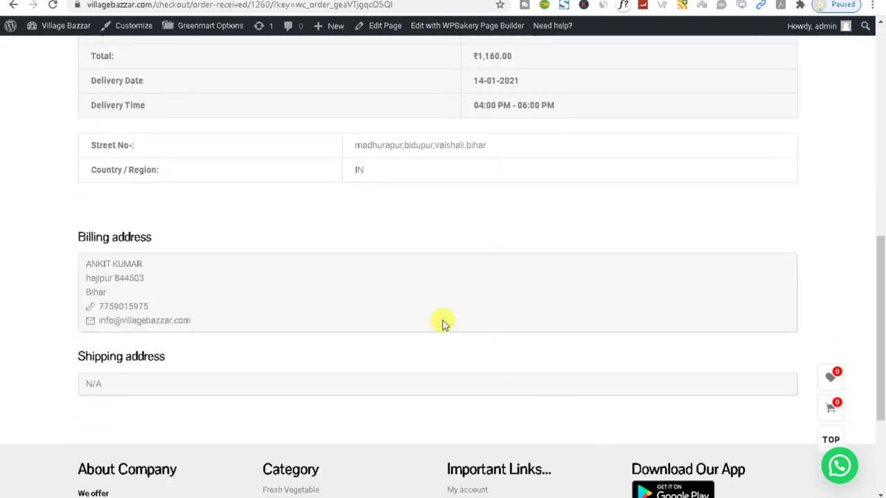
pyautogui.moveTo(173, 309); pyautogui.dragTo(76, 233)
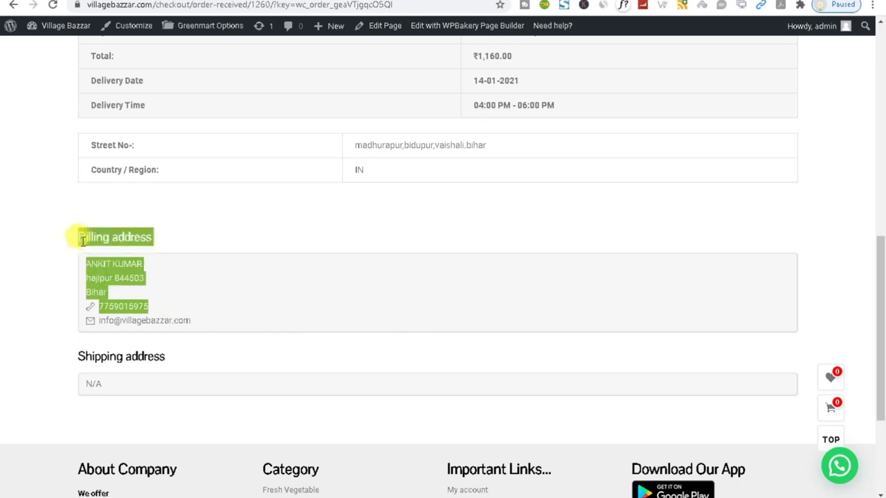
pyautogui.click(216, 381)
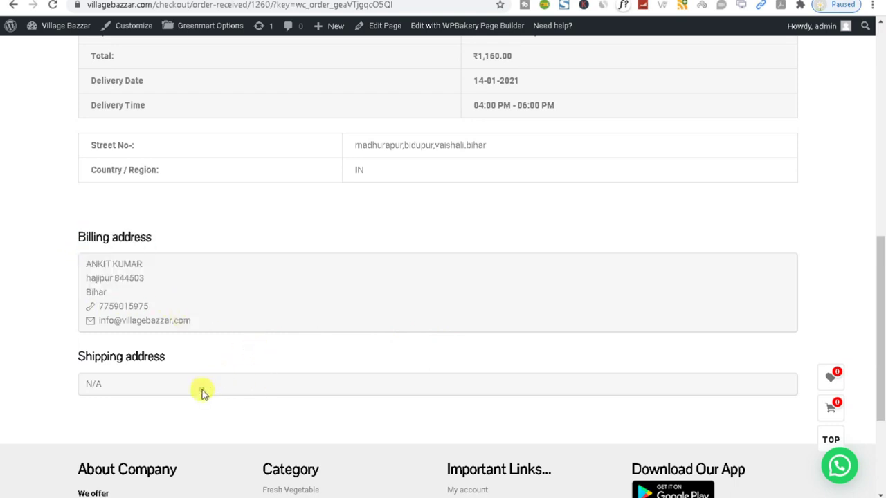
pyautogui.scroll(4, 359, 214)
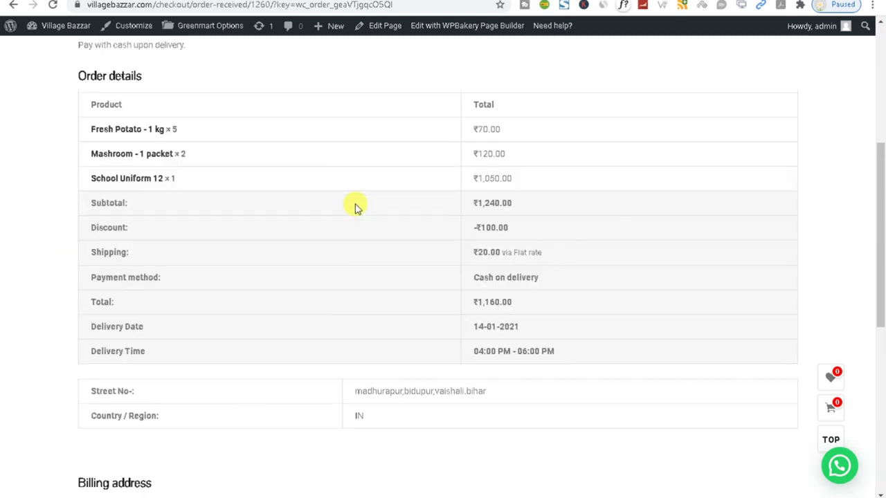
# - Switch to the WordPress dashboard's browser tab, open the WooCommerce orders list and look through the orders
pyautogui.hotkey('ctrl', 'Tab')
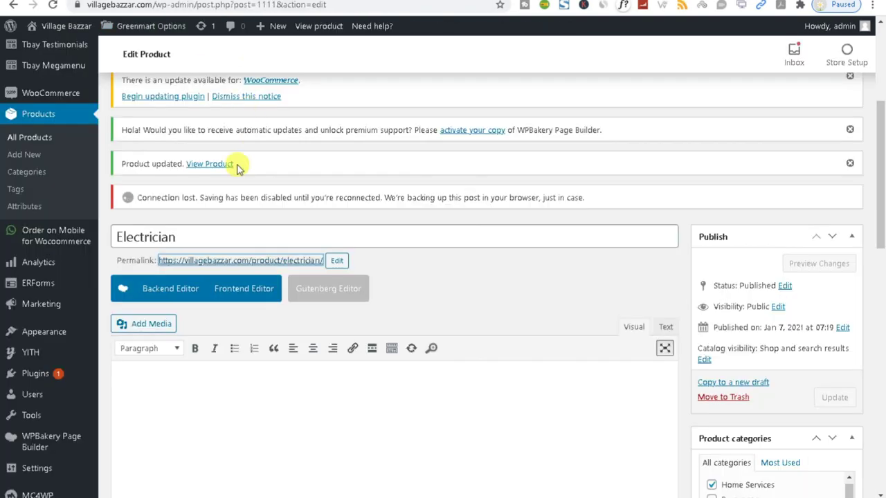
pyautogui.hotkey('ctrl', 'Tab')
pyautogui.hotkey('ctrl', 'shift', 'Tab')
pyautogui.hotkey('ctrl', 'Tab')
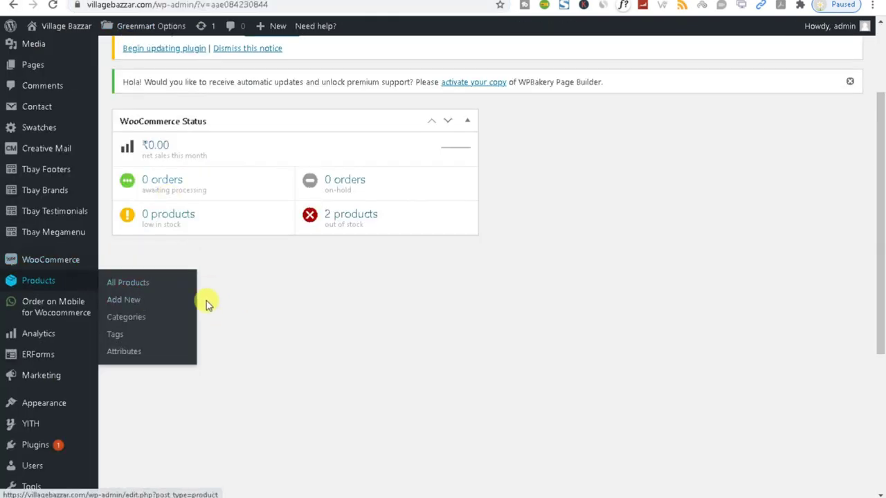
pyautogui.moveTo(28, 265)
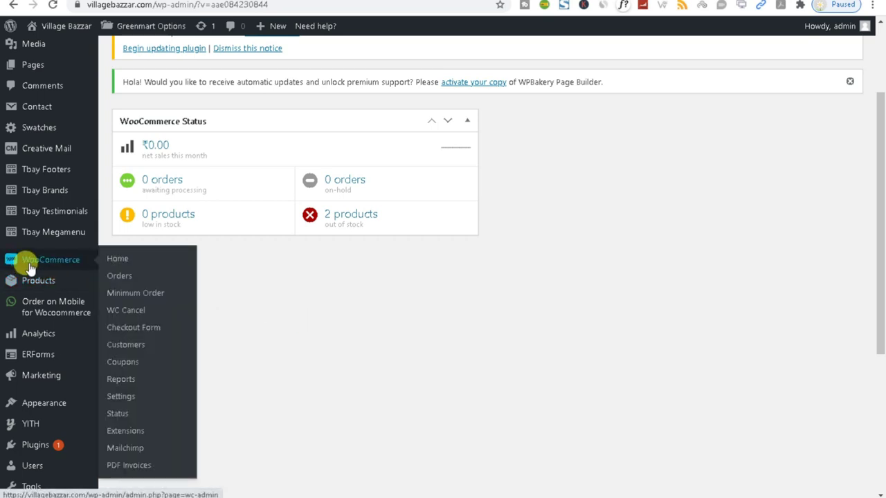
pyautogui.click(119, 276)
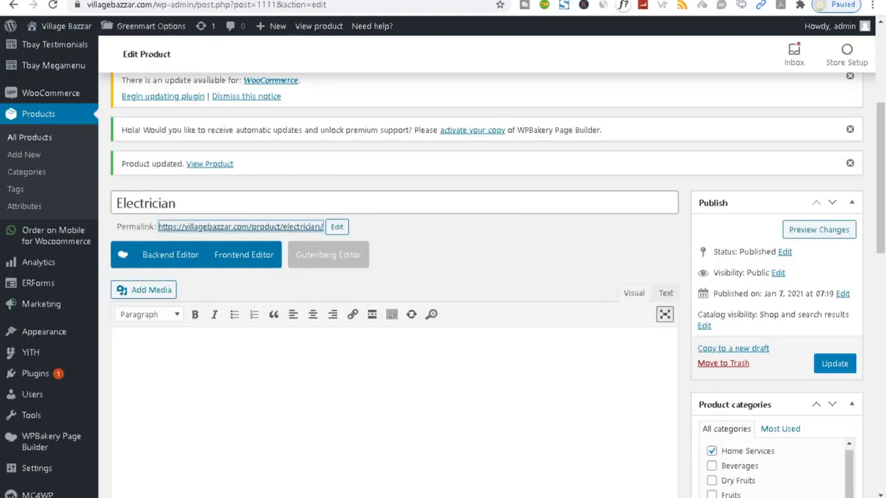
pyautogui.click(318, 25)
pyautogui.click(488, 75)
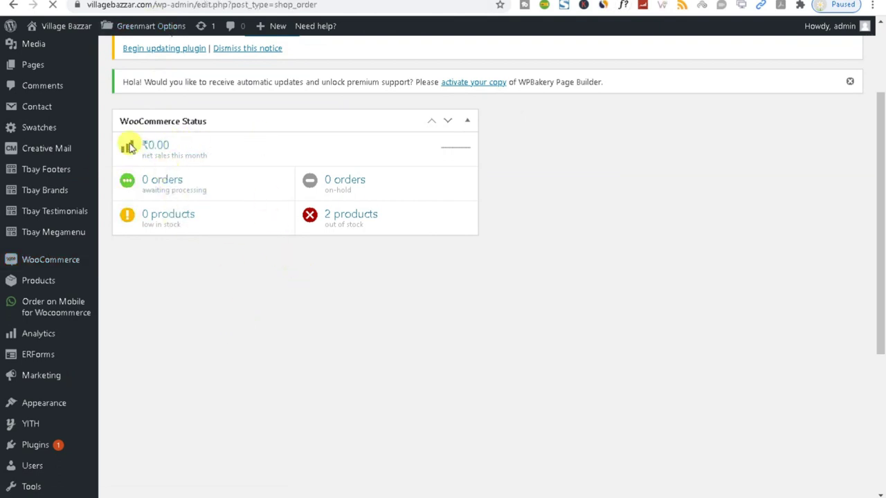
pyautogui.scroll(-2, 388, 290)
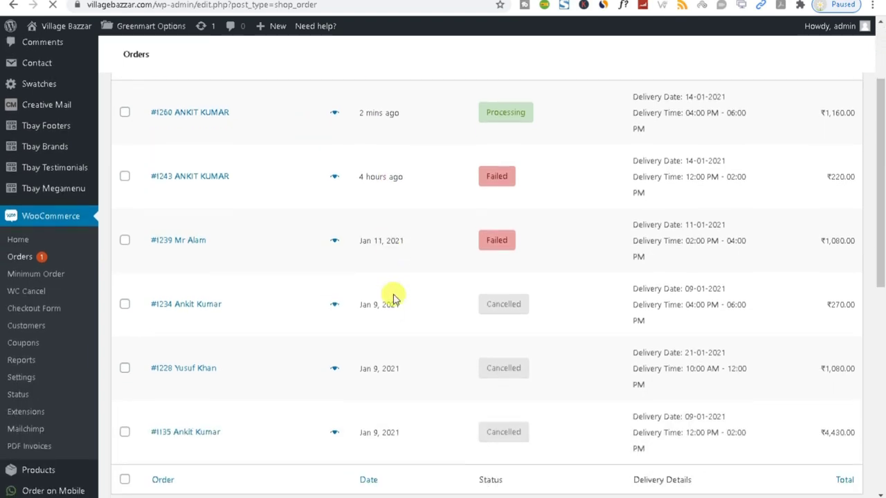
# - Dismiss the notice about outdated WooCommerce template files in the GreenMart theme on the orders page
pyautogui.scroll(-4, 455, 306)
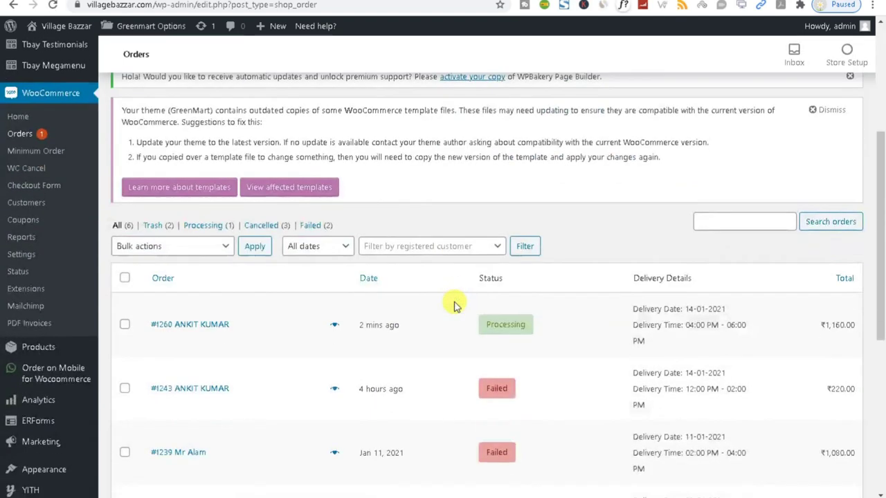
pyautogui.scroll(-1, 208, 308)
pyautogui.scroll(3, 717, 134)
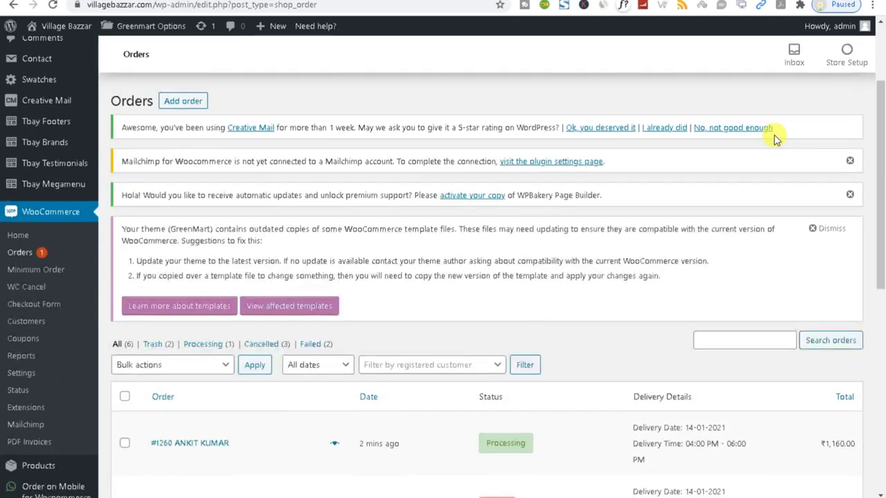
pyautogui.click(828, 233)
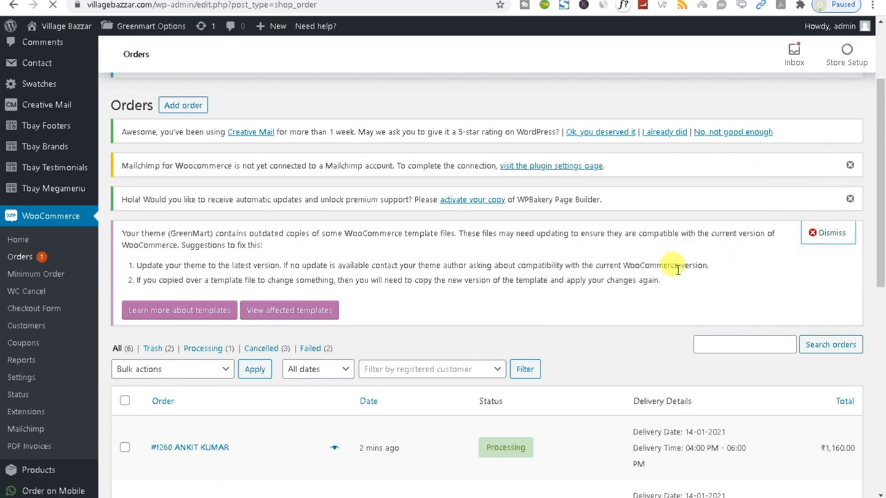
# - Select the newest order with Processing status in the orders list and open it for editing
pyautogui.scroll(-2, 657, 276)
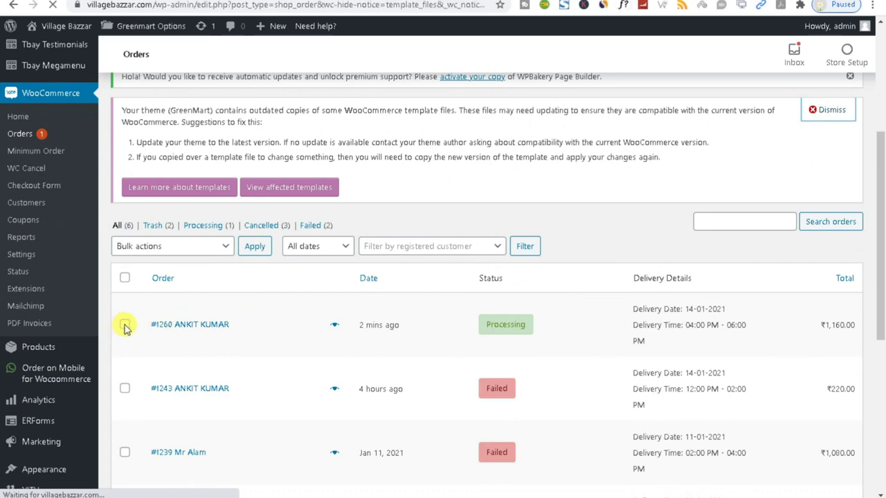
pyautogui.scroll(-1, 567, 305)
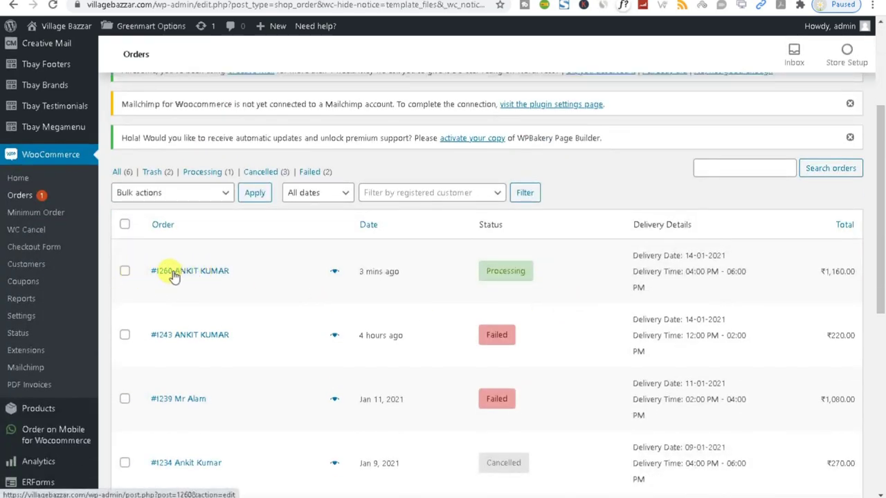
pyautogui.click(124, 270)
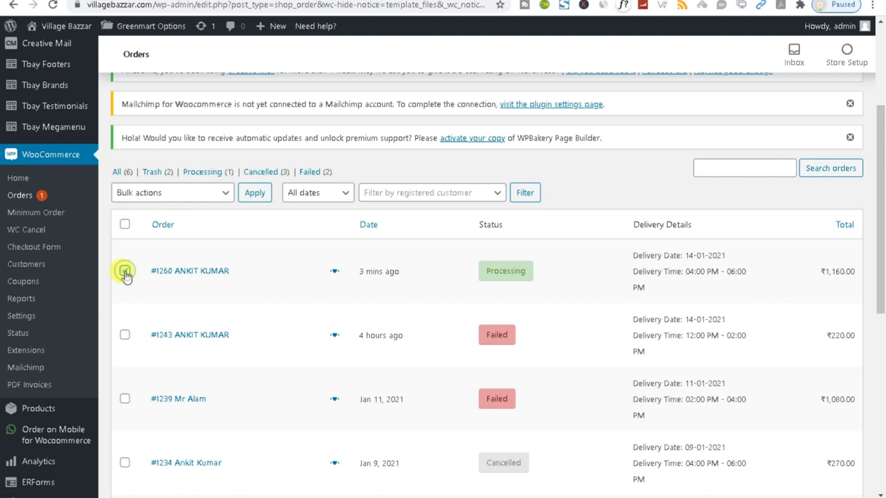
pyautogui.click(187, 275)
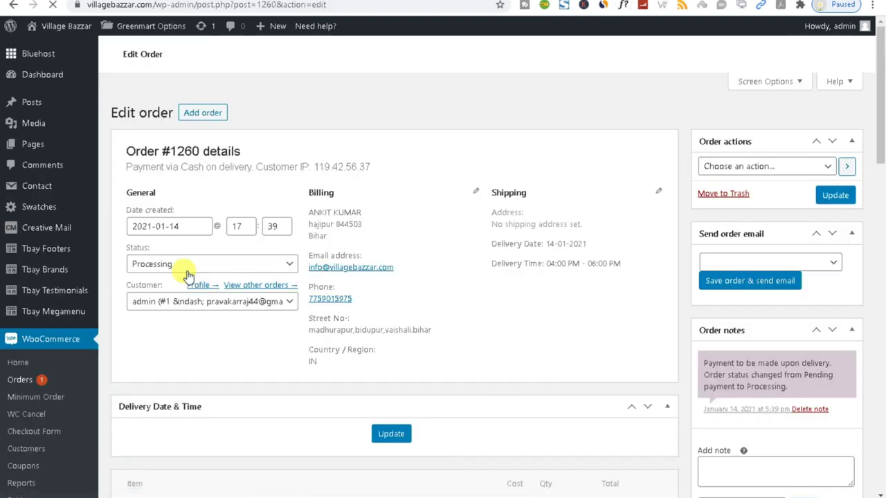
# - Look through the available order statuses, set the order's status to Completed and update the order
pyautogui.scroll(-4, 444, 302)
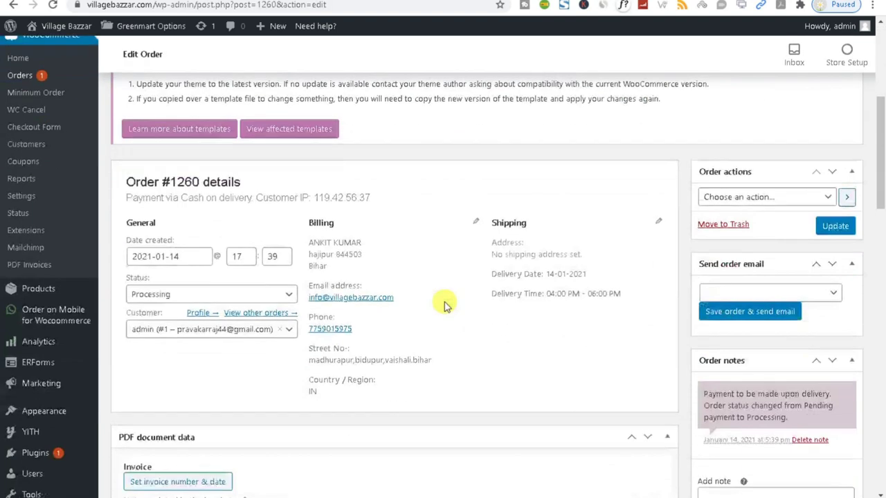
pyautogui.click(185, 291)
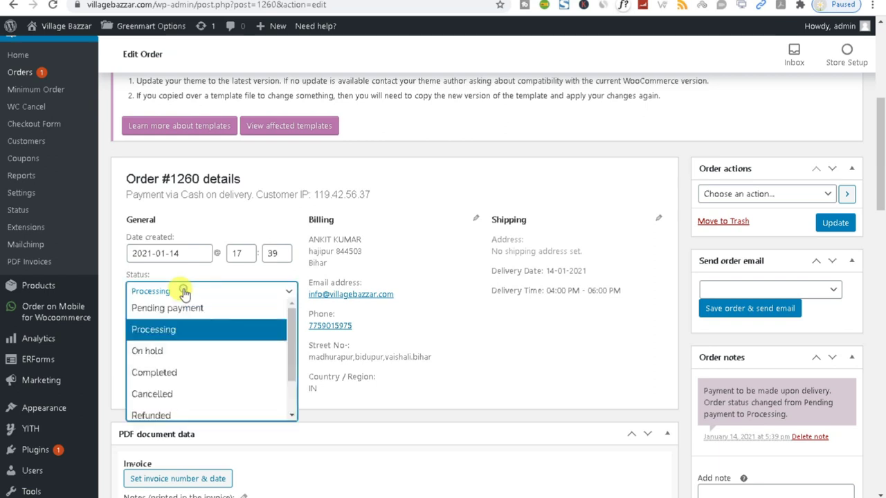
pyautogui.scroll(-2, 179, 369)
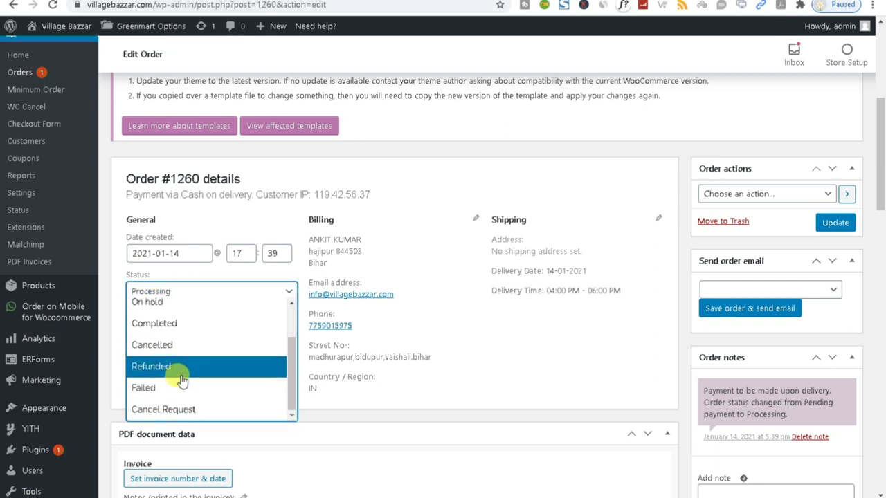
pyautogui.scroll(2, 201, 370)
pyautogui.click(494, 372)
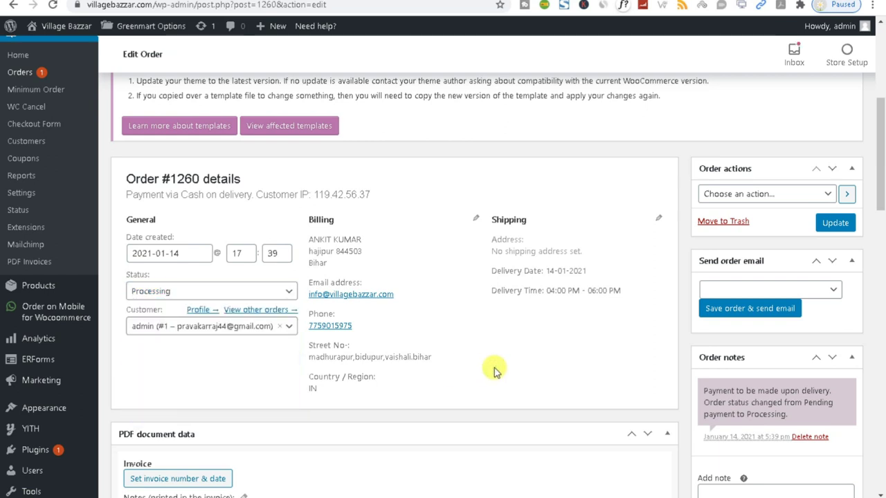
pyautogui.click(195, 296)
pyautogui.click(187, 376)
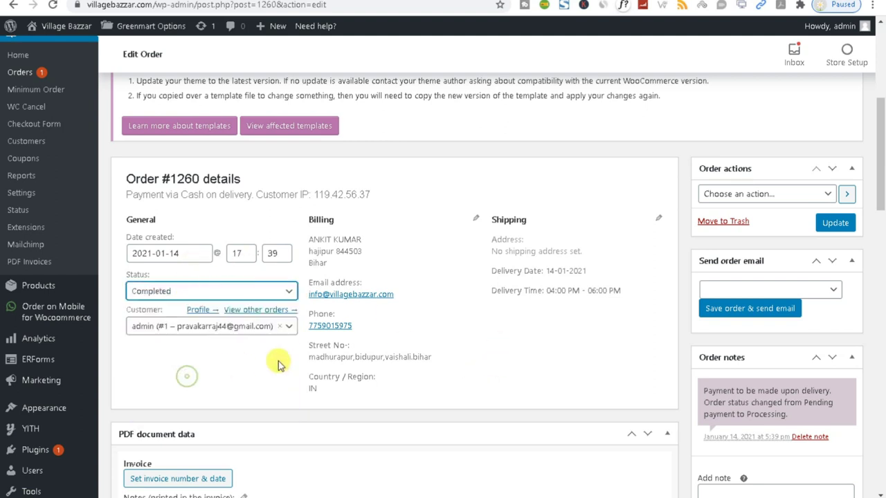
pyautogui.click(821, 222)
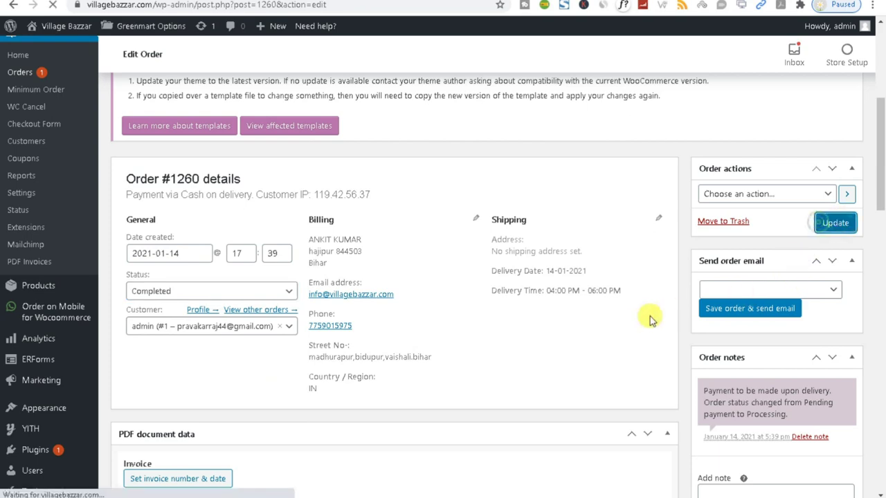
# - Choose the Completed order email as the message to send for this order
pyautogui.scroll(-4, 644, 322)
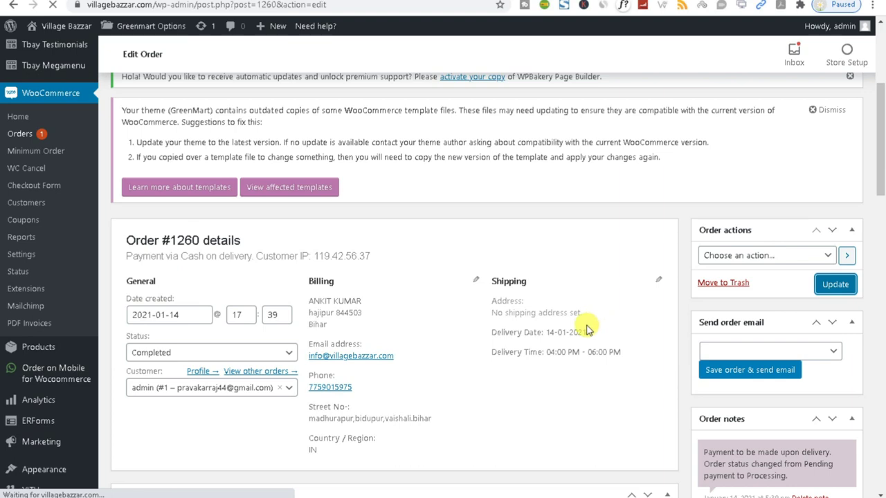
pyautogui.scroll(4, 15, 304)
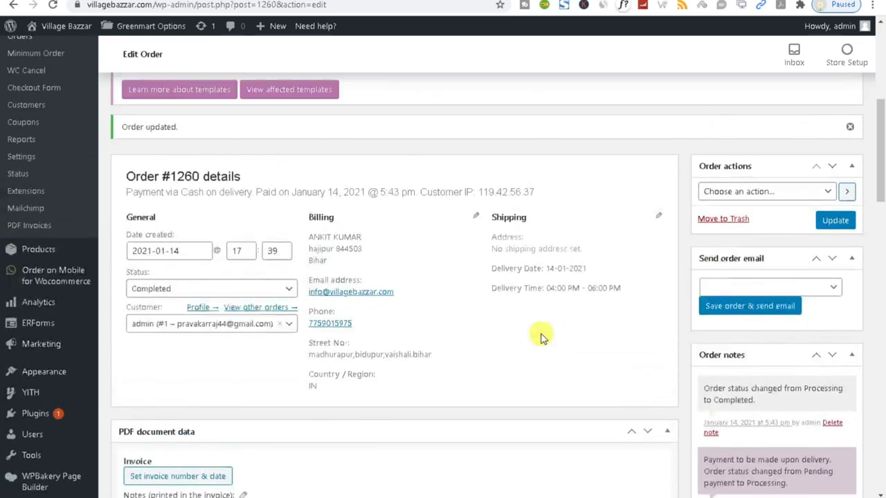
pyautogui.click(727, 322)
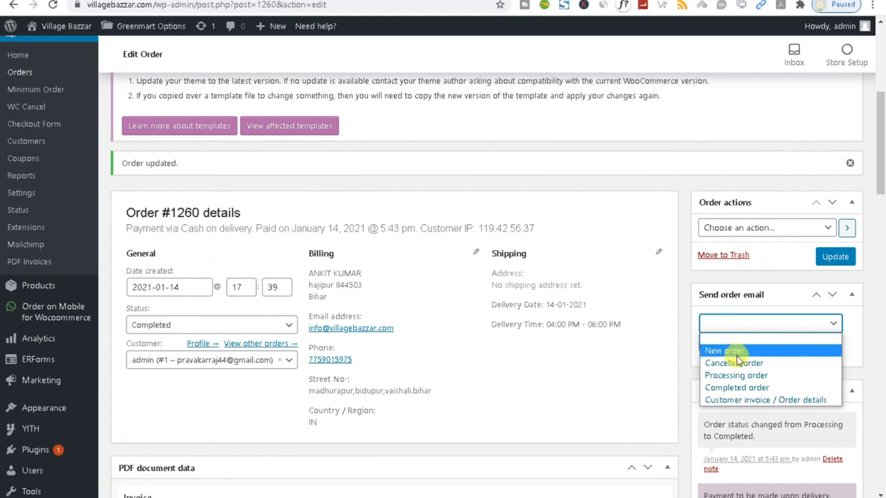
pyautogui.click(761, 389)
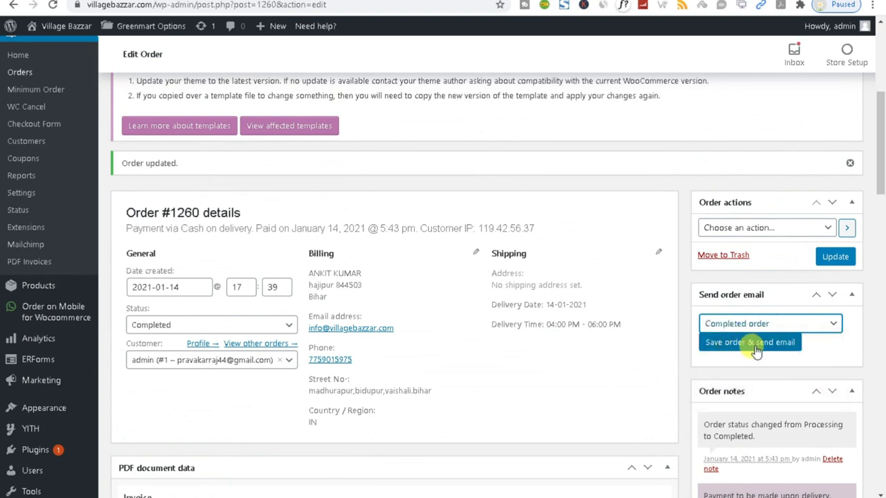
# - Generate the PDF invoice and the PDF packing slip for the completed order
pyautogui.scroll(-5, 756, 352)
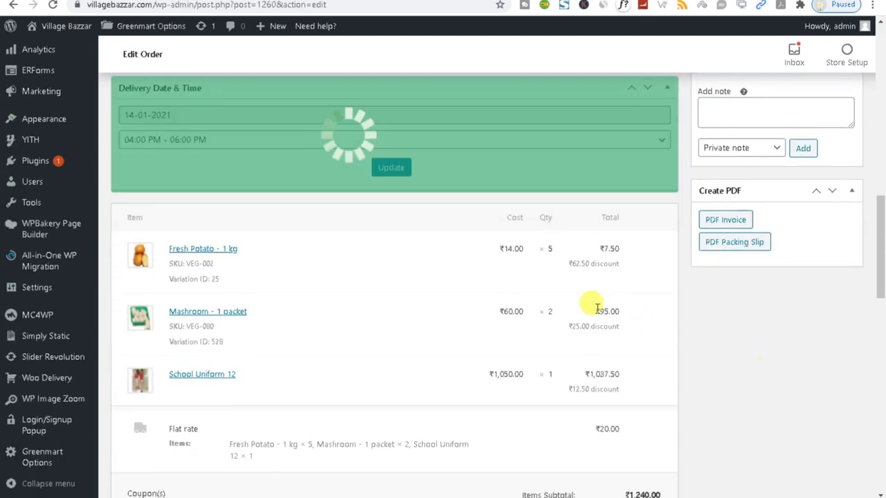
pyautogui.click(714, 220)
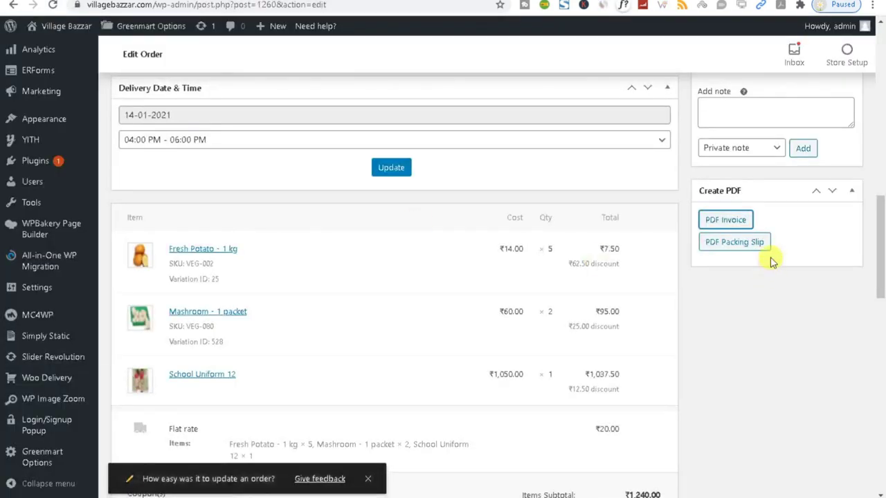
pyautogui.click(727, 244)
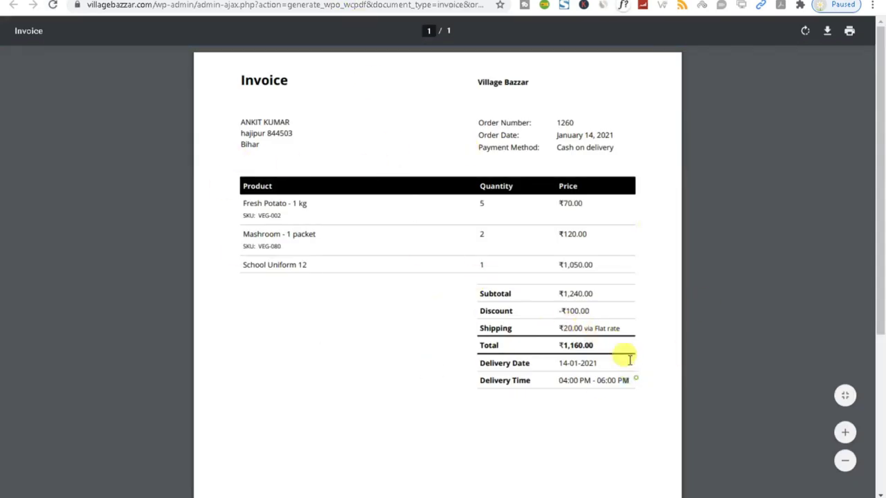
# - Review the generated invoice, including its products, prices, discount, shipping, and delivery date and time
pyautogui.moveTo(636, 380); pyautogui.dragTo(228, 91)
pyautogui.click(416, 358)
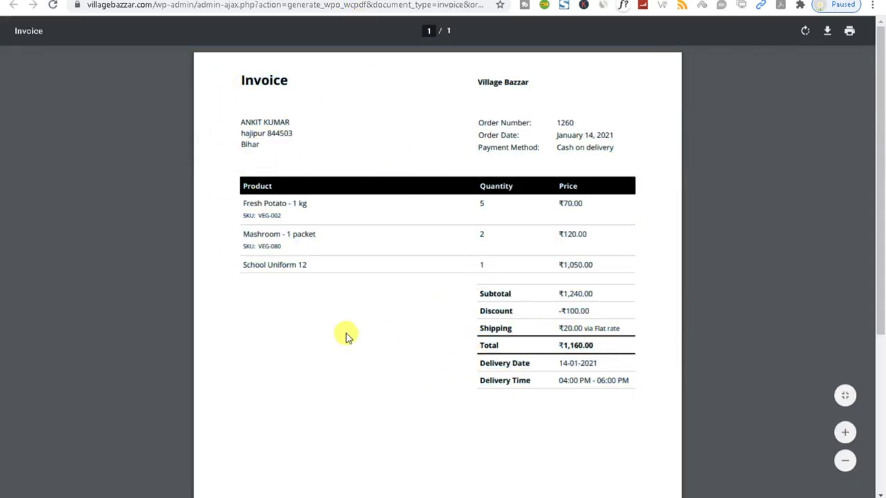
pyautogui.scroll(-4, 347, 337)
pyautogui.scroll(3, 350, 337)
pyautogui.scroll(2, 348, 339)
# - Switch to the generated packing slip and examine its customer details, order details and product quantities
pyautogui.click(283, 4)
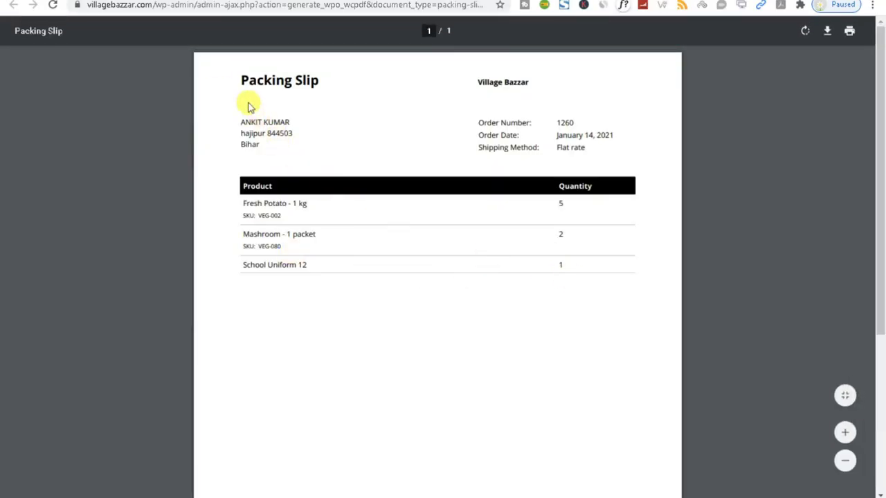
pyautogui.moveTo(231, 89); pyautogui.dragTo(646, 241)
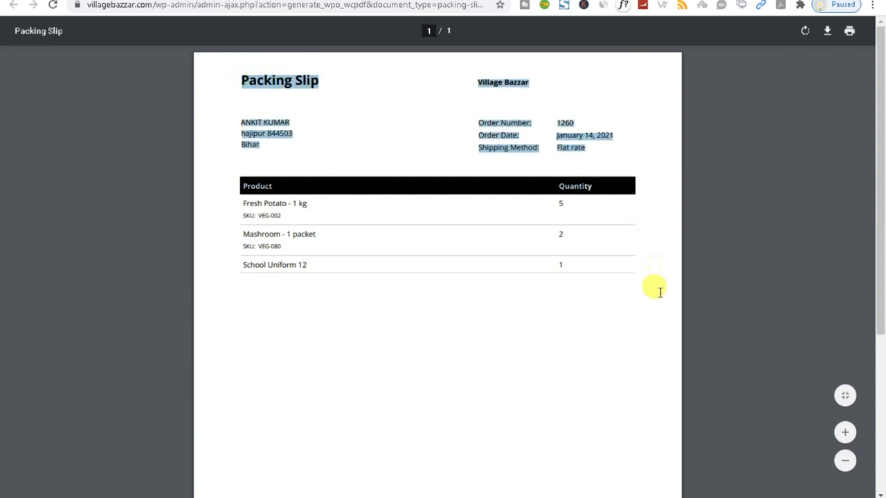
pyautogui.click(572, 269)
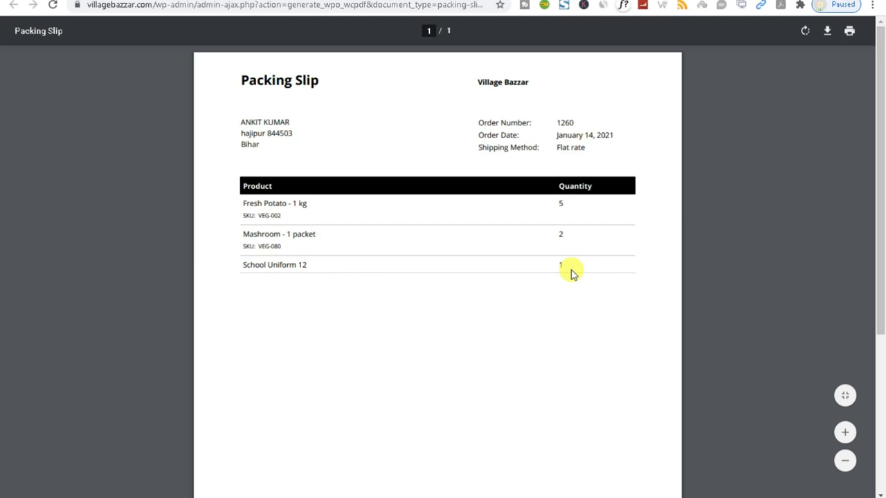
pyautogui.scroll(-5, 518, 287)
pyautogui.scroll(5, 518, 287)
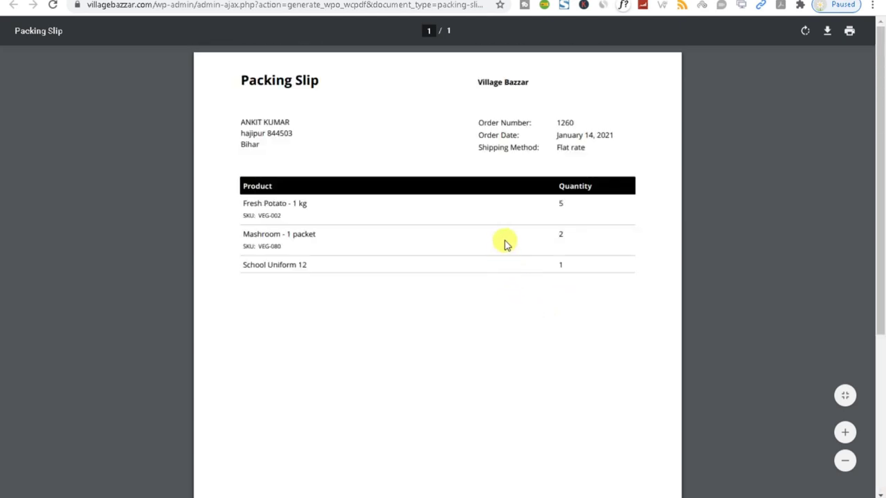
pyautogui.moveTo(231, 75); pyautogui.dragTo(640, 298)
pyautogui.click(572, 266)
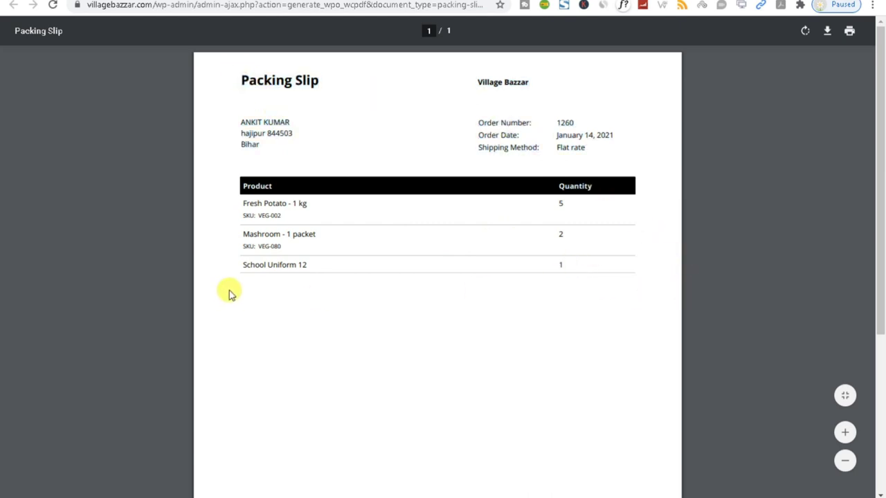
pyautogui.scroll(-3, 392, 317)
pyautogui.scroll(3, 394, 315)
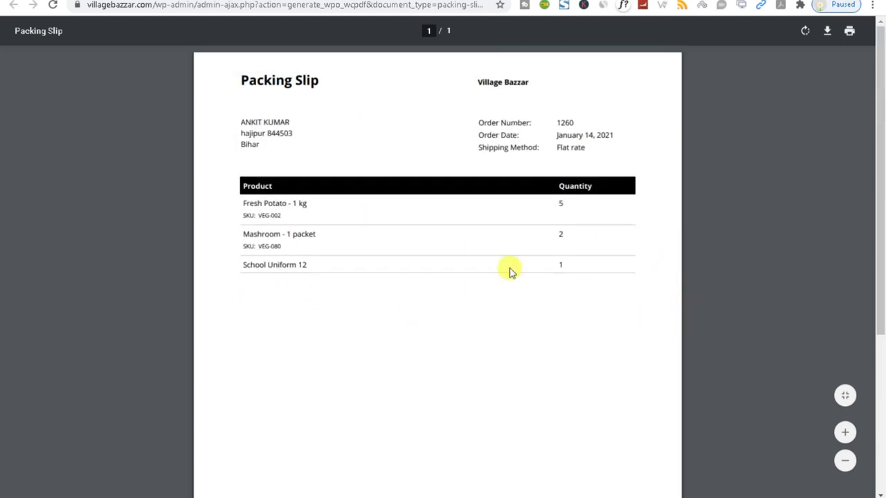
pyautogui.click(480, 142)
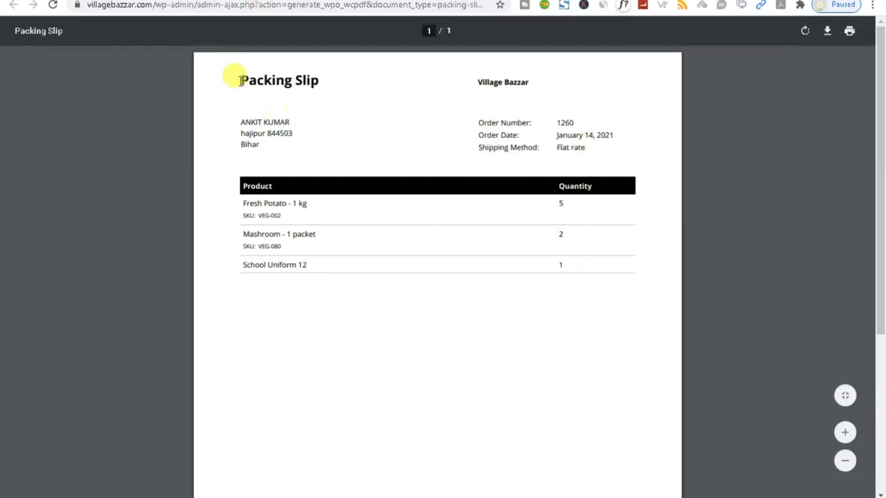
pyautogui.moveTo(233, 76); pyautogui.dragTo(652, 302)
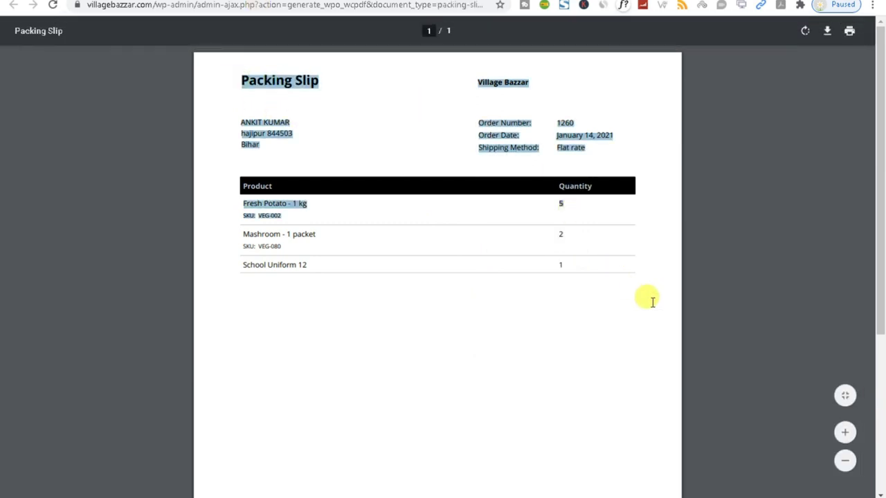
pyautogui.click(387, 266)
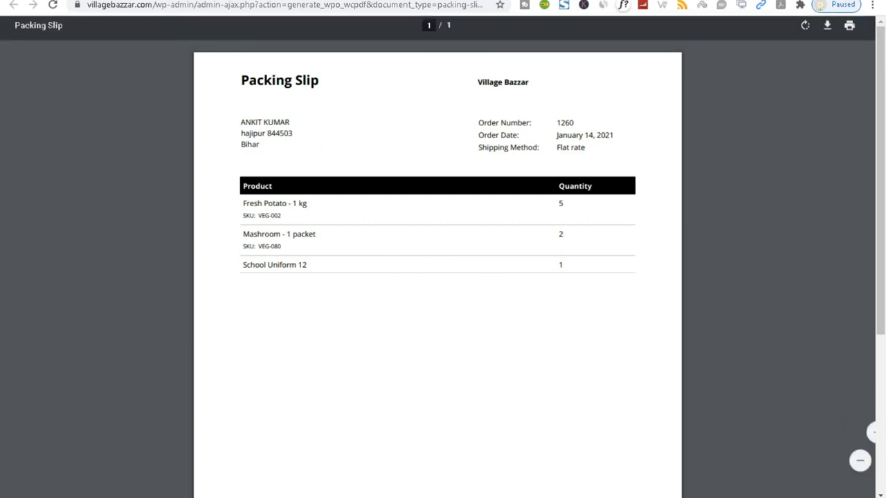
# - Close the packing slip and open the WooCommerce PDF Invoices settings in a new browser tab
pyautogui.hotkey('ctrl', 'w')
pyautogui.scroll(-1, 283, 227)
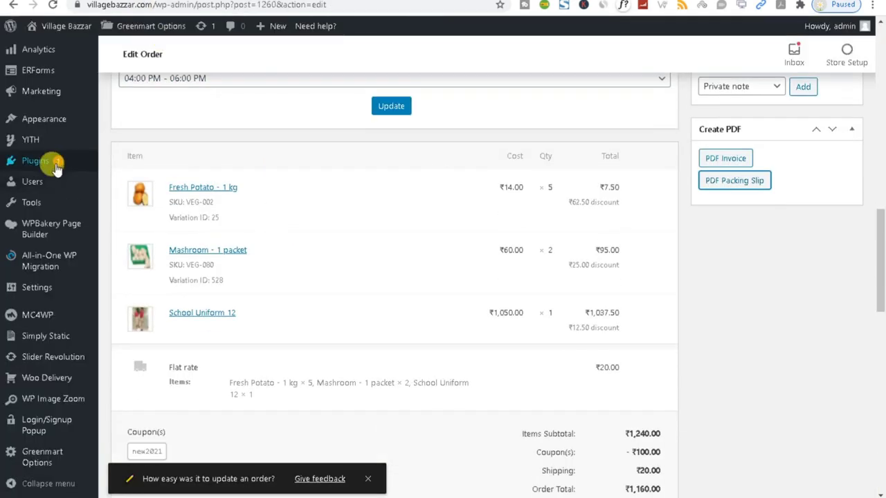
pyautogui.scroll(5, 102, 300)
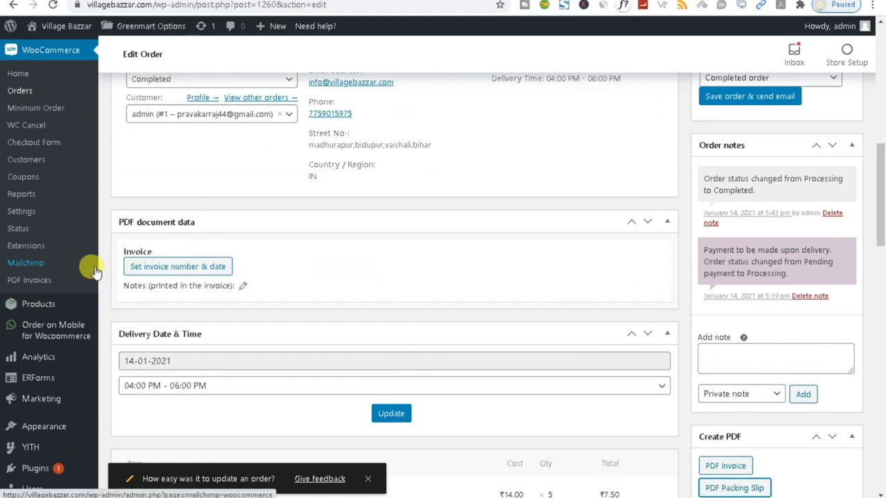
pyautogui.rightClick(30, 282)
pyautogui.click(30, 282)
pyautogui.click(30, 283)
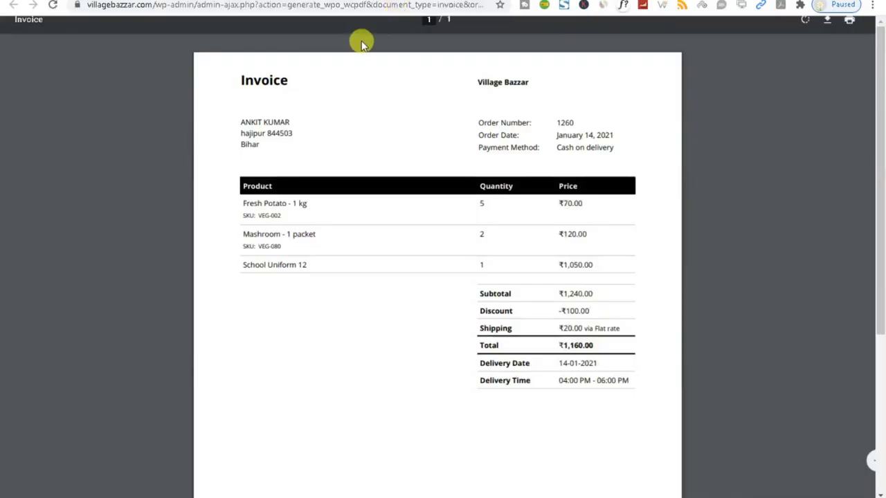
pyautogui.click(232, 103)
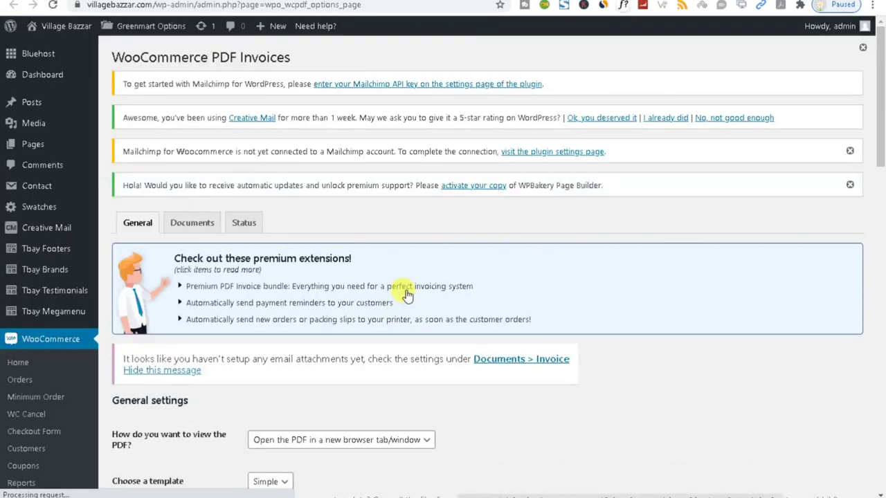
# - Open the image selection for the Shop header/logo in the general PDF invoice settings
pyautogui.scroll(-4, 407, 289)
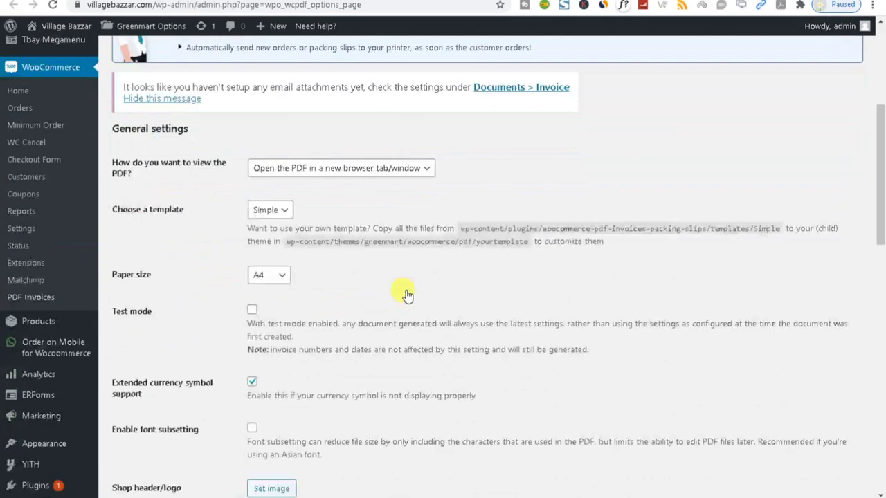
pyautogui.scroll(-2, 406, 290)
pyautogui.scroll(-2, 406, 290)
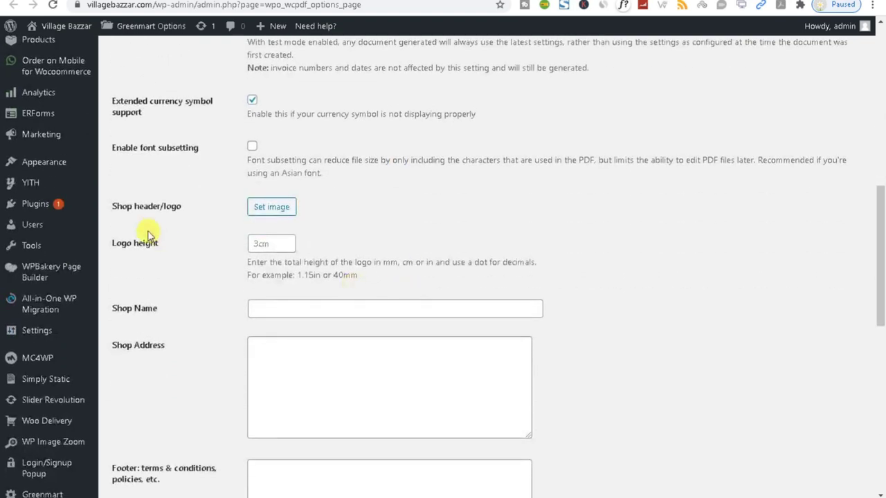
pyautogui.moveTo(106, 211); pyautogui.dragTo(190, 215)
pyautogui.click(272, 209)
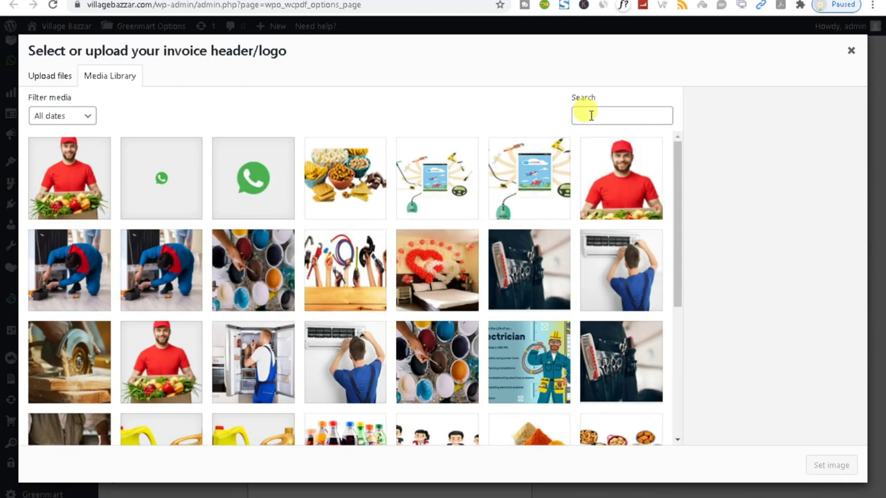
# - Search the media library for "logo", clear the search, and set the wide Village Bazaar "world of happiness" image as the invoice logo
pyautogui.click(590, 115)
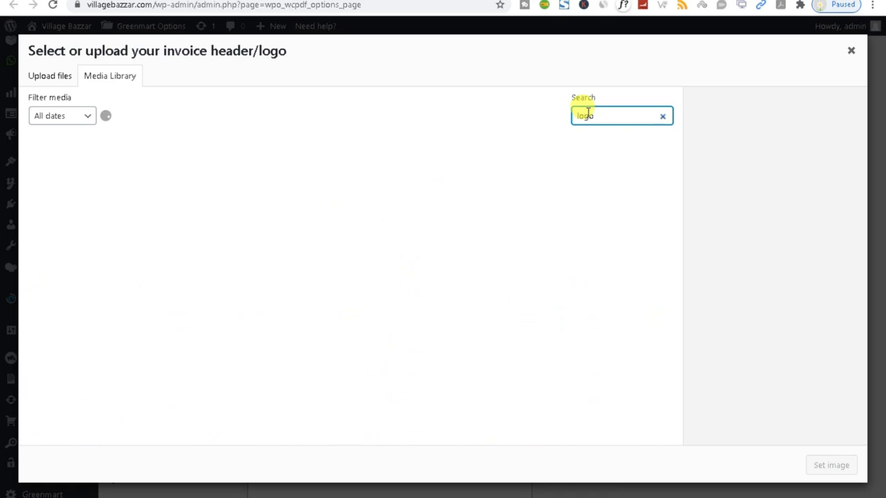
pyautogui.doubleClick(622, 119)
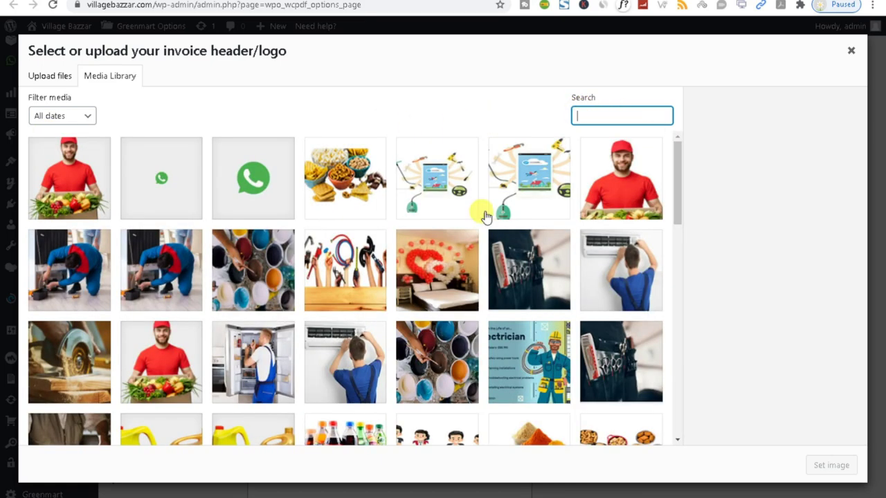
pyautogui.scroll(-3, 336, 405)
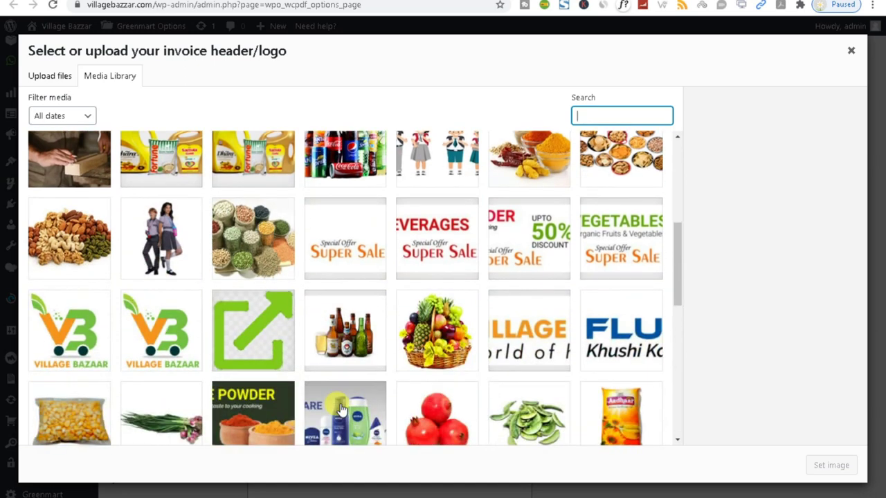
pyautogui.scroll(-1, 339, 409)
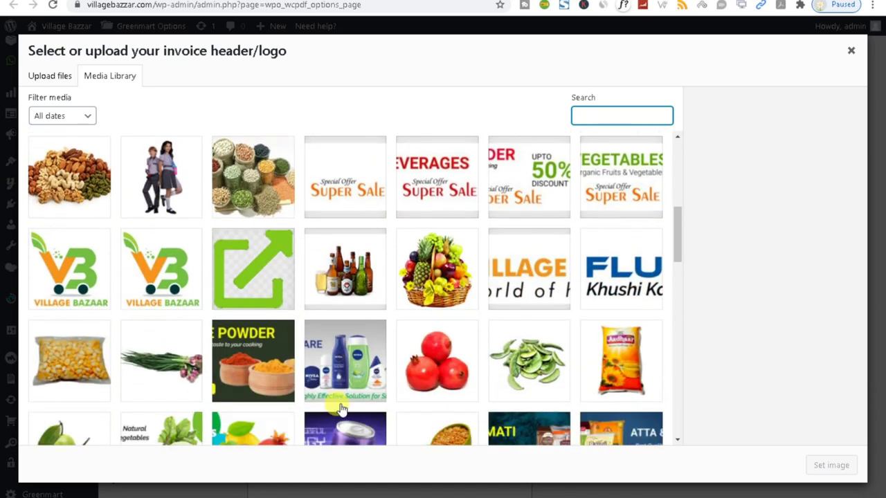
pyautogui.click(506, 292)
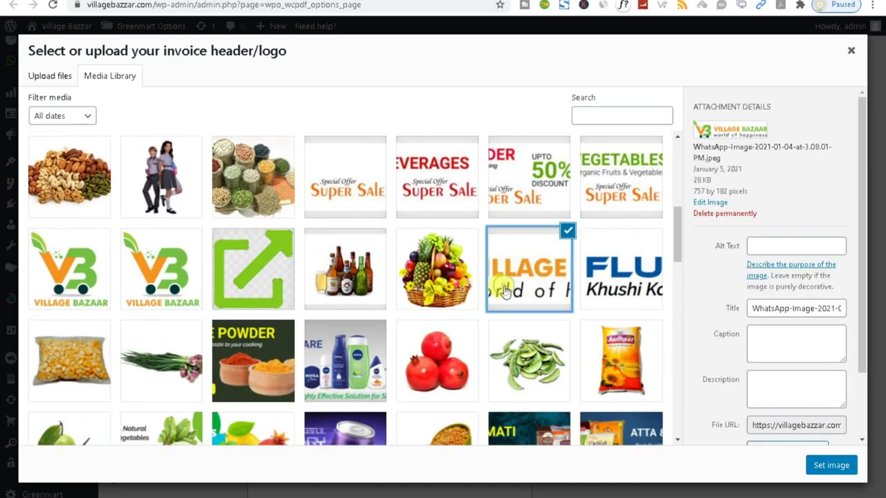
pyautogui.click(825, 467)
# - Look through the logo height, shop name, shop address, footer and extra template fields of the invoice settings
pyautogui.scroll(-3, 601, 367)
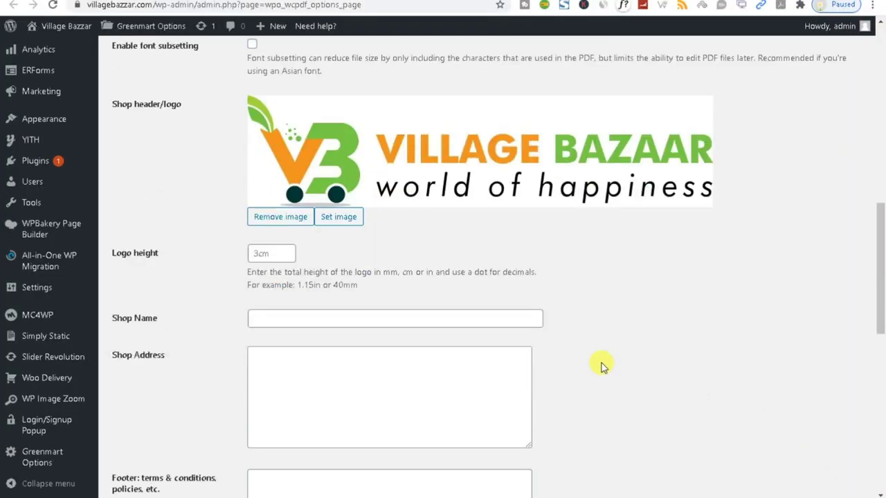
pyautogui.click(299, 231)
pyautogui.click(287, 174)
pyautogui.click(300, 239)
pyautogui.scroll(-3, 315, 242)
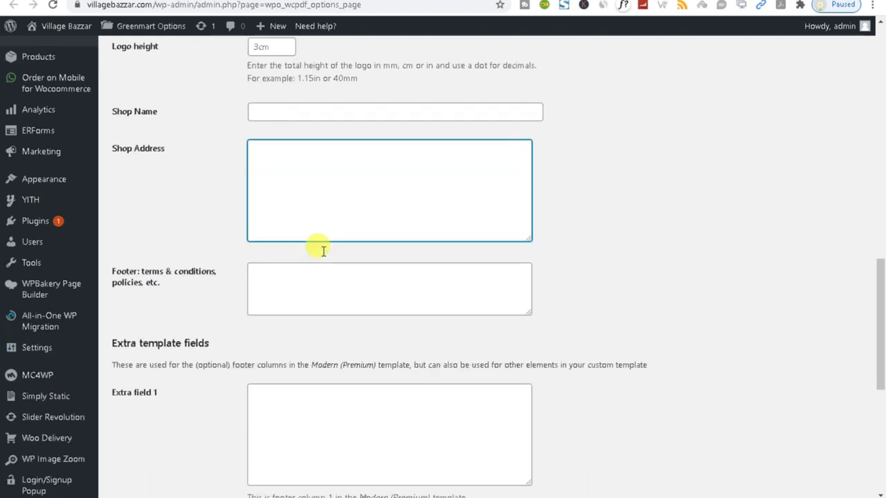
pyautogui.click(310, 229)
pyautogui.scroll(-2, 293, 199)
pyautogui.click(312, 357)
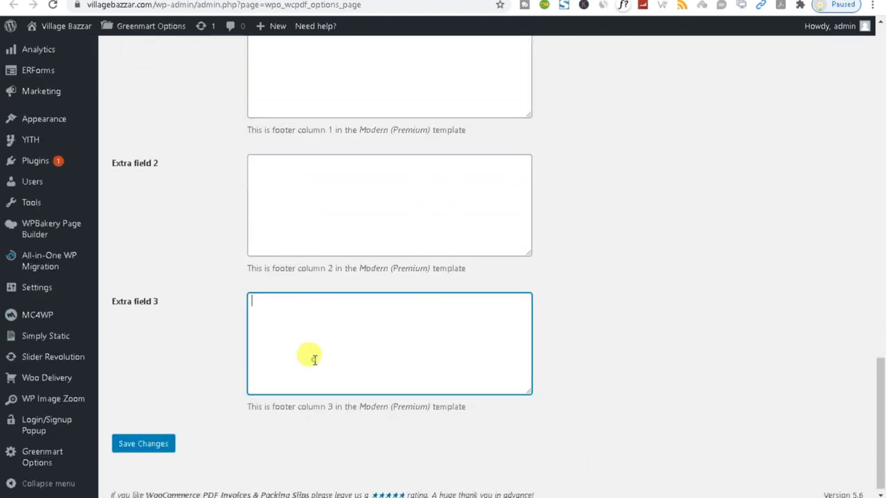
pyautogui.scroll(6, 312, 357)
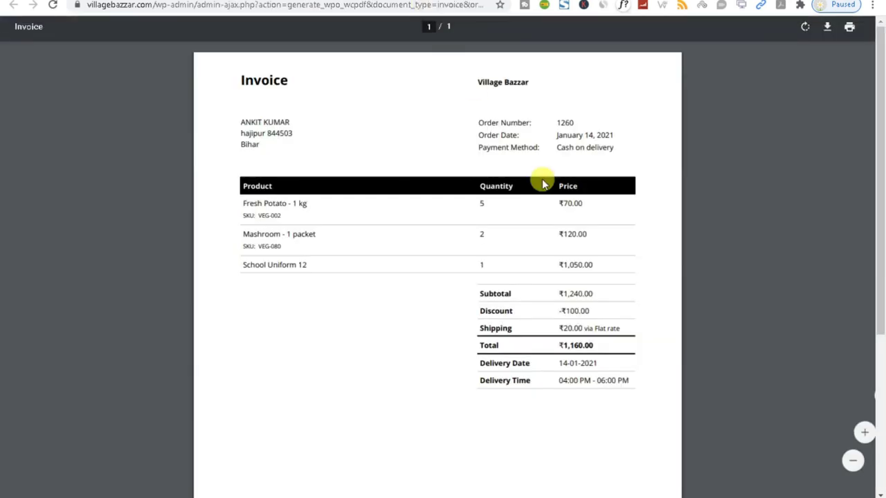
# - Check how the shop name is shown on the generated invoice and close that invoice
pyautogui.moveTo(478, 82); pyautogui.dragTo(557, 83)
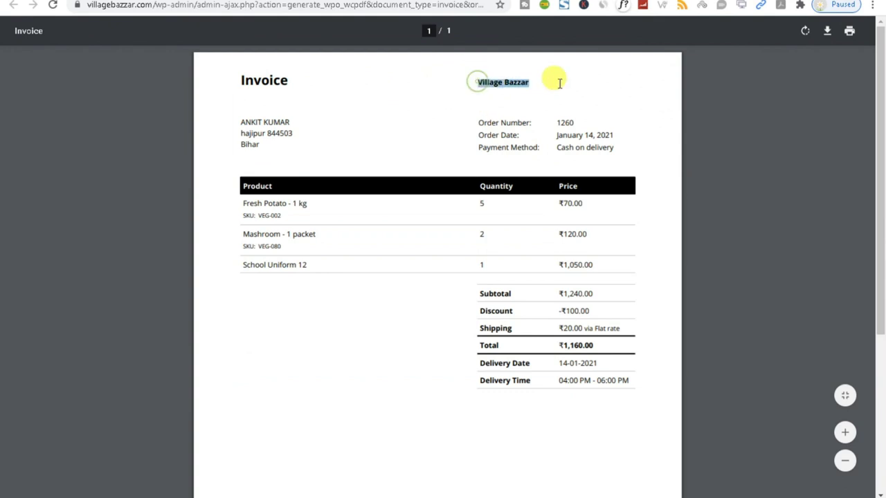
pyautogui.click(526, 98)
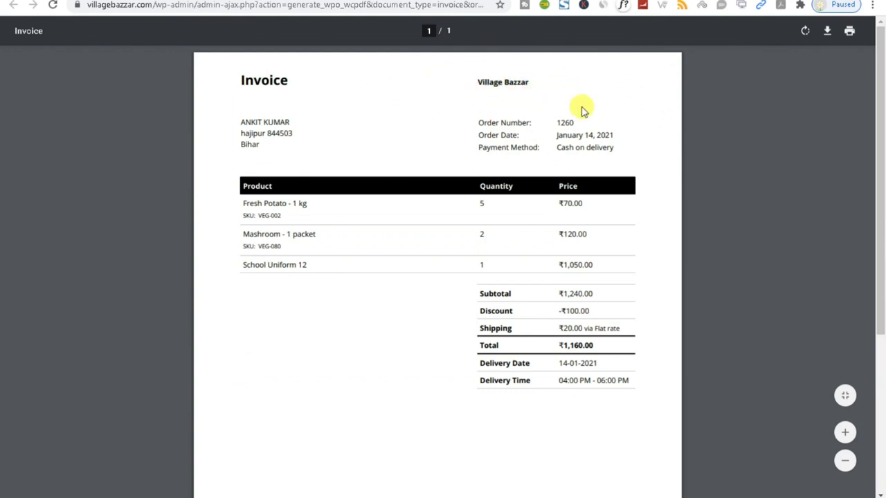
pyautogui.hotkey('ctrl', 'w')
# - Copy the store location address from the About Company section in the shop website's footer
pyautogui.scroll(-6, 727, 259)
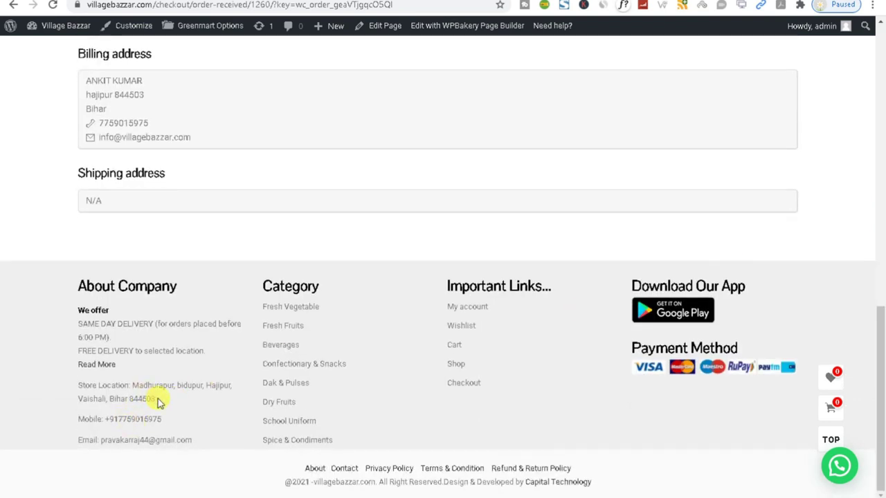
pyautogui.moveTo(151, 398); pyautogui.dragTo(138, 388)
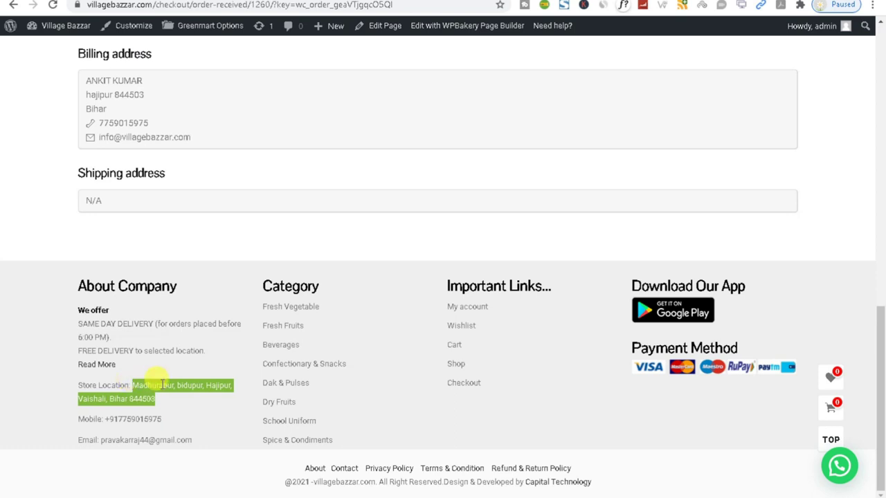
pyautogui.rightClick(173, 387)
pyautogui.click(179, 394)
pyautogui.moveTo(164, 406); pyautogui.dragTo(136, 385)
pyautogui.hotkey('ctrl', 'c')
# - Return to the PDF invoice settings and paste the copied store location into the Shop Address field
pyautogui.hotkey('ctrl', 'Tab')
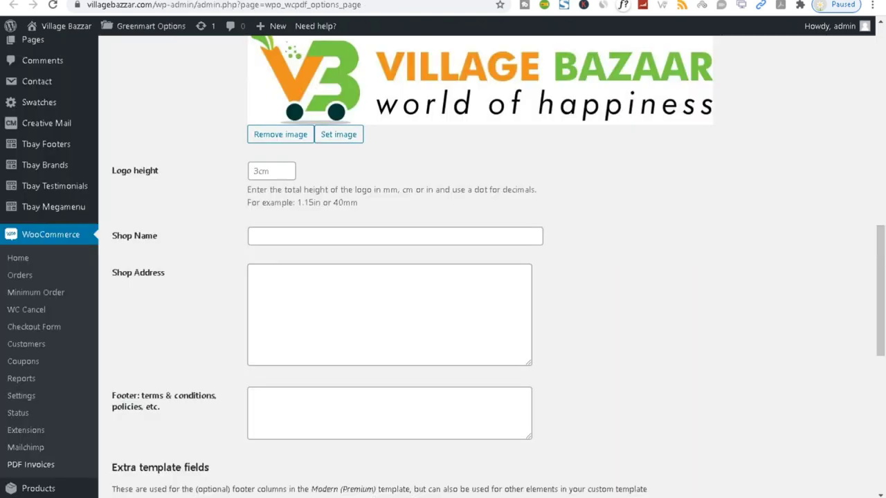
pyautogui.click(267, 236)
pyautogui.click(273, 310)
pyautogui.hotkey('ctrl', 'v')
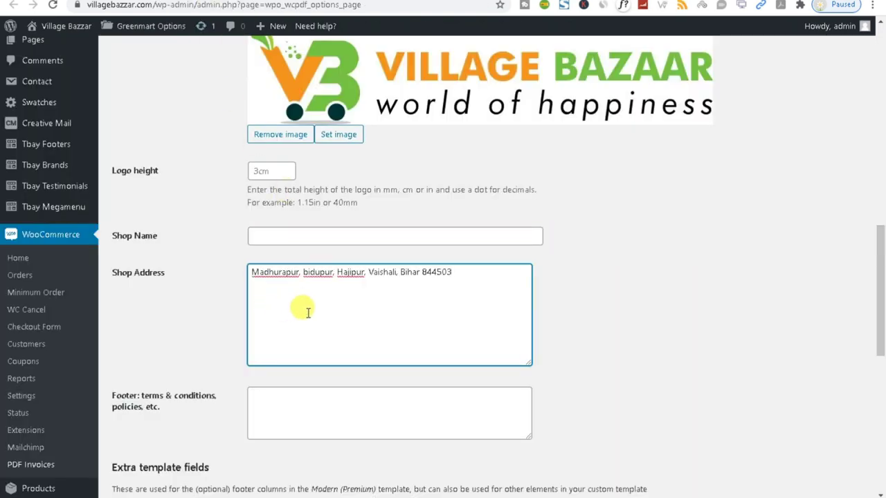
# - Set the Shop Name to "Village Bazzar" and save the PDF invoice settings
pyautogui.click(267, 235)
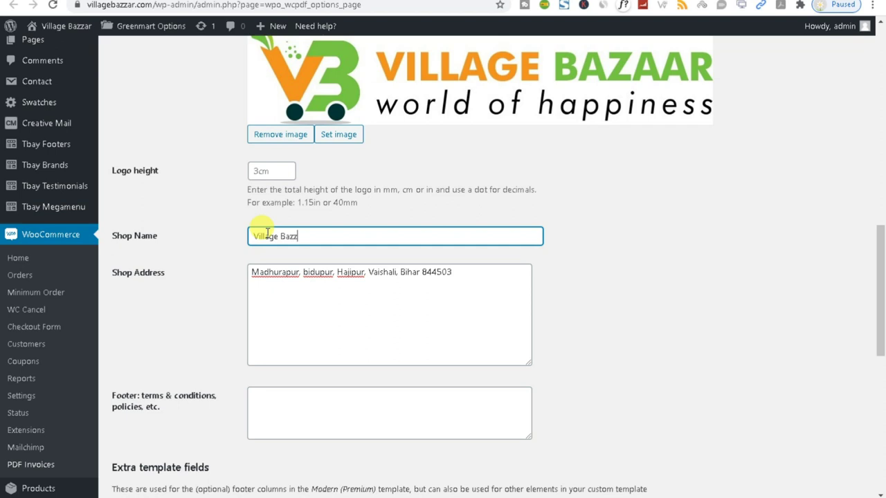
pyautogui.click(301, 405)
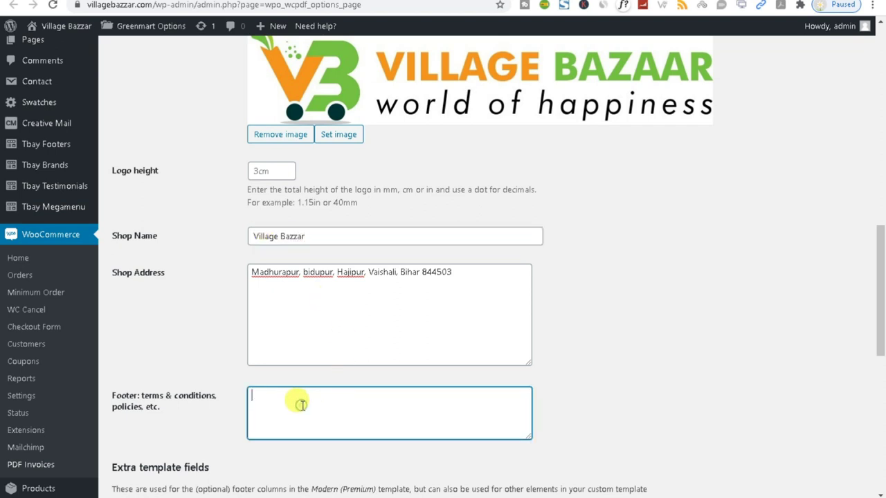
pyautogui.scroll(-3, 298, 403)
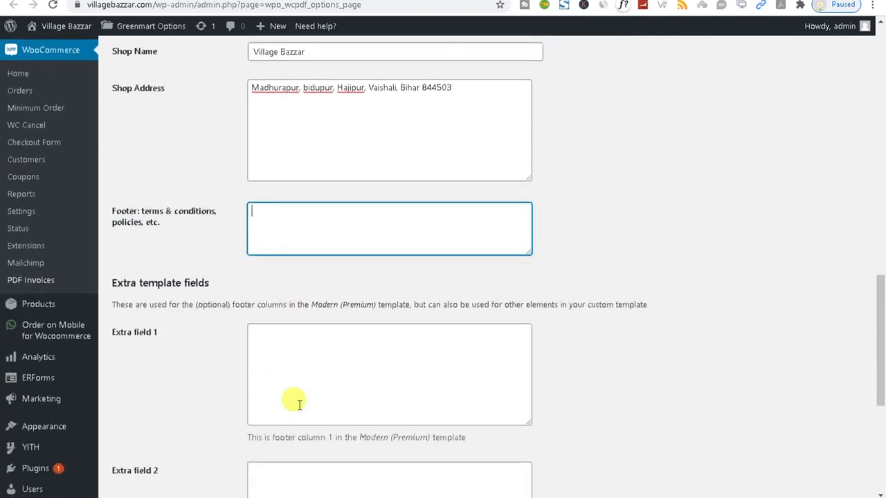
pyautogui.scroll(-5, 288, 385)
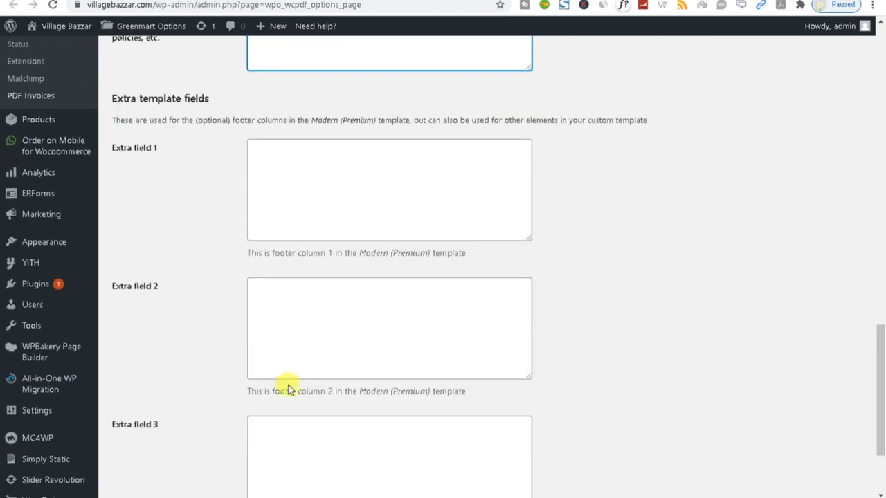
pyautogui.scroll(4, 288, 382)
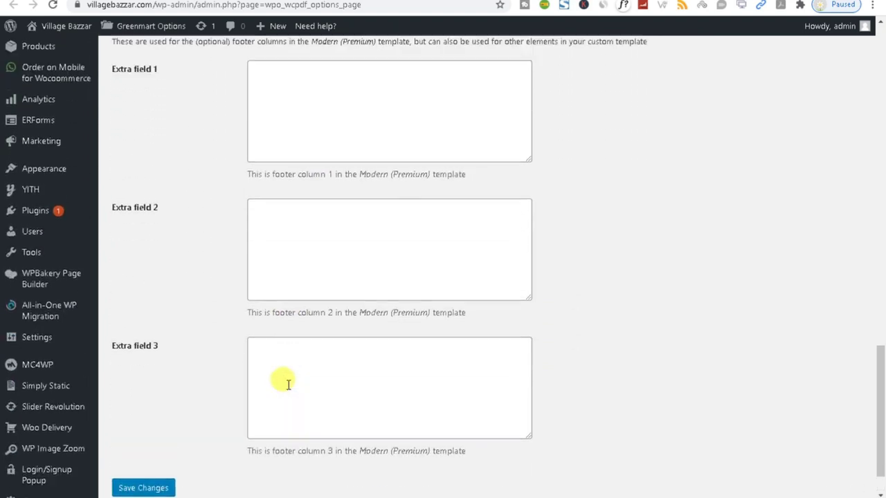
pyautogui.scroll(-4, 286, 386)
pyautogui.click(144, 438)
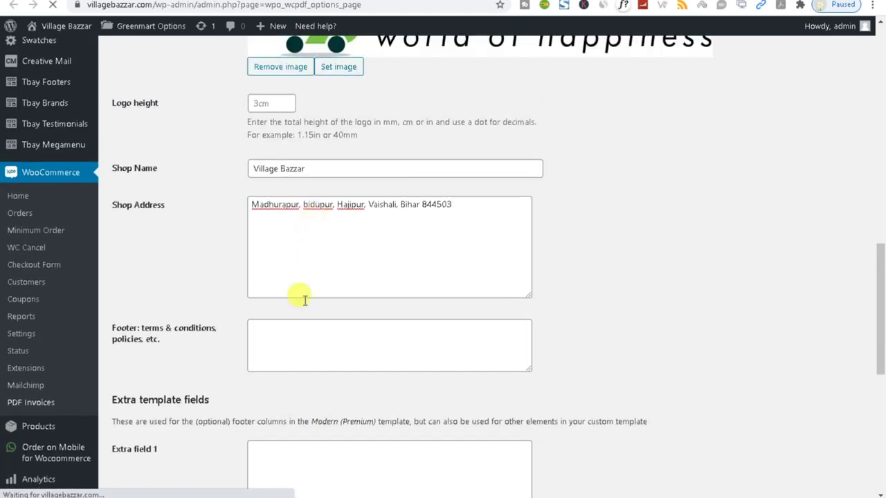
pyautogui.scroll(5, 308, 345)
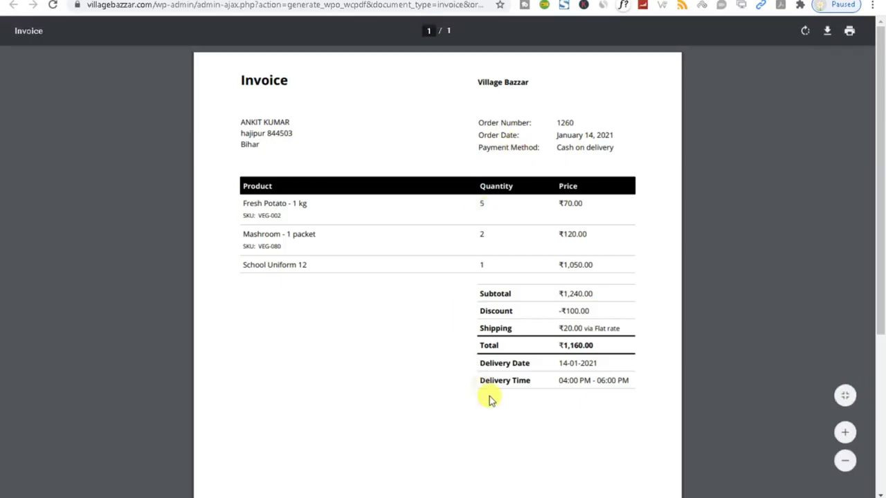
pyautogui.scroll(-3, 489, 396)
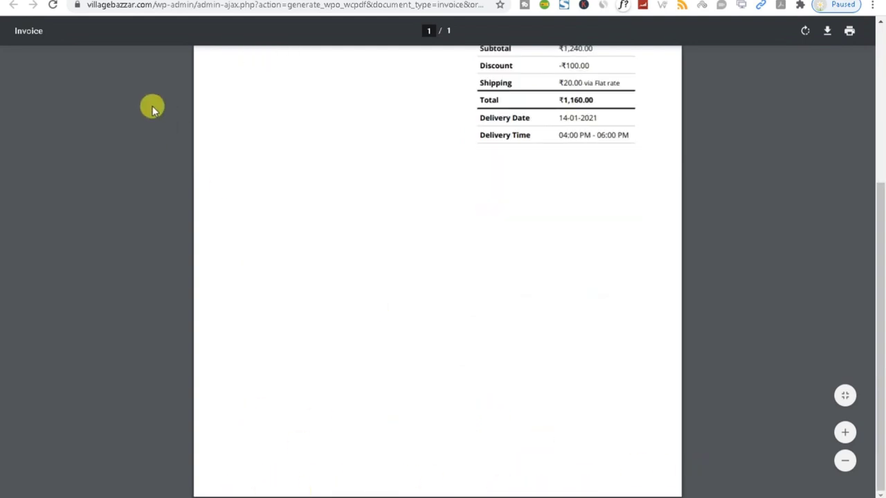
pyautogui.moveTo(152, 6); pyautogui.dragTo(81, 5)
pyautogui.hotkey('ctrl', 'c')
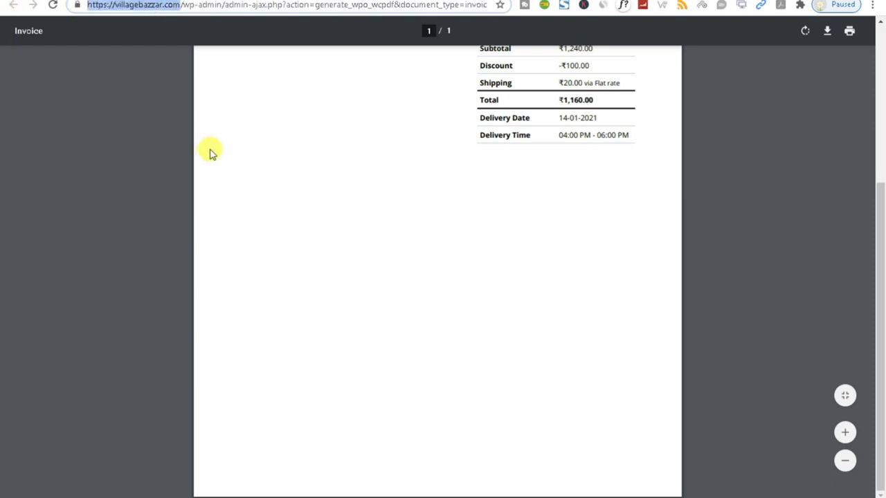
pyautogui.hotkey('ctrl', 'w')
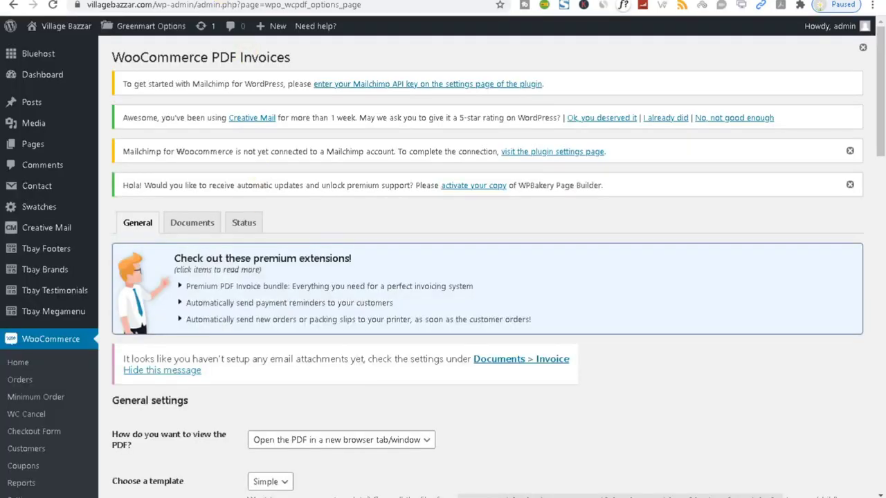
pyautogui.hotkey('ctrl', 'w')
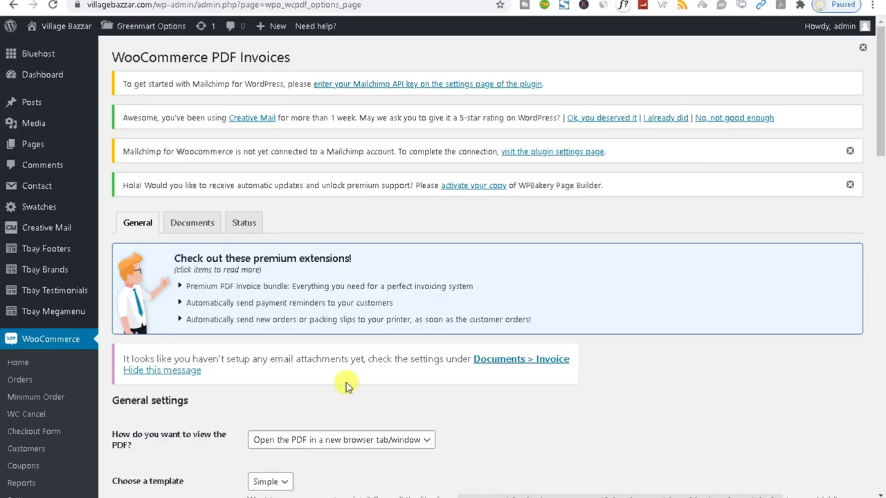
pyautogui.scroll(-13, 346, 385)
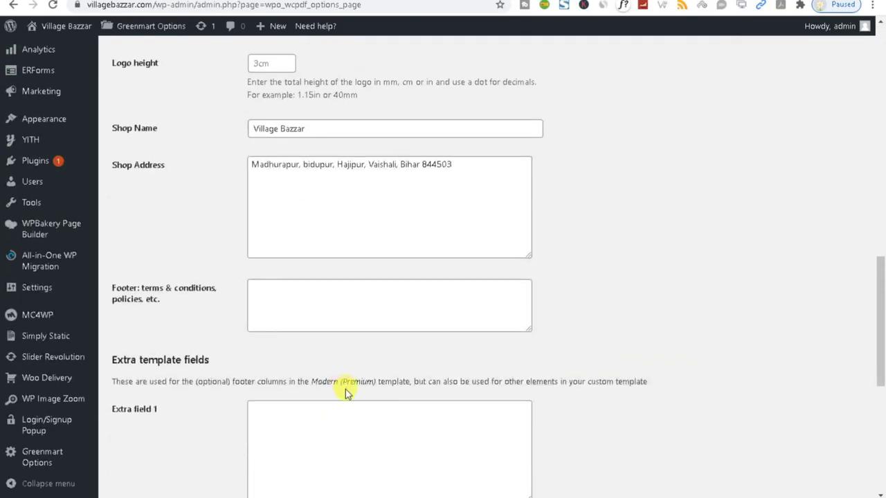
pyautogui.scroll(-2, 345, 386)
pyautogui.click(265, 172)
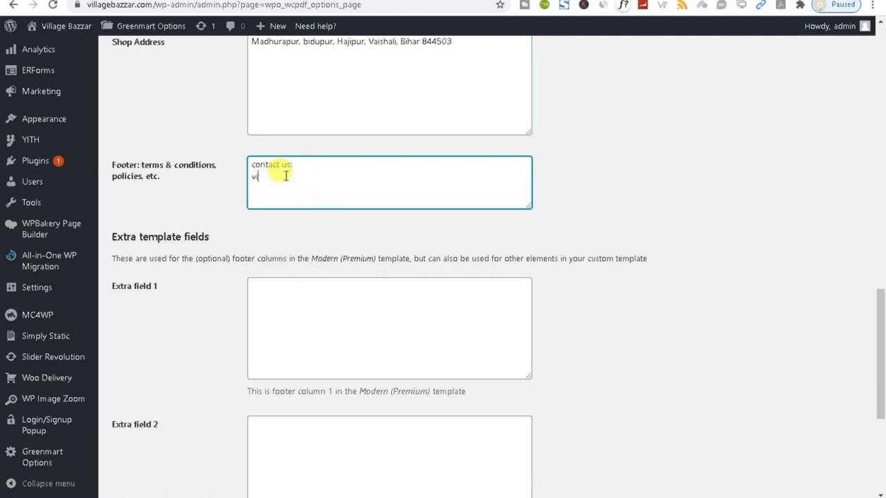
pyautogui.hotkey('ctrl', 'v')
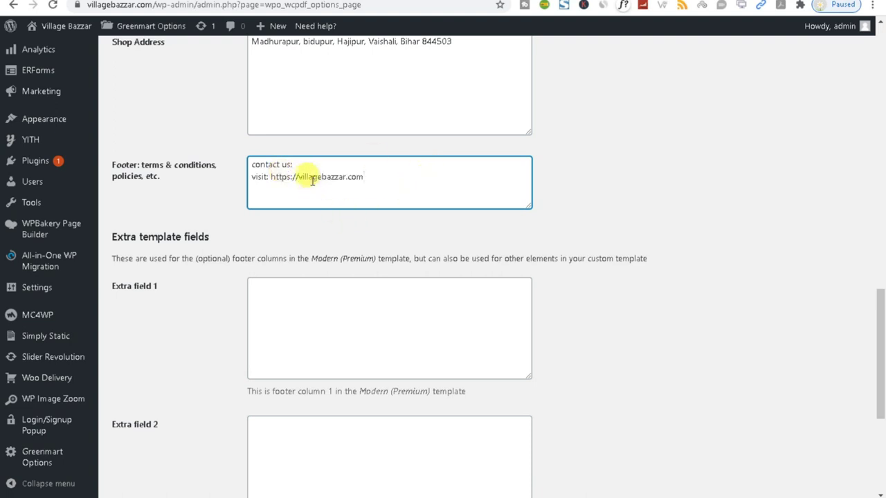
pyautogui.moveTo(298, 178); pyautogui.dragTo(271, 178)
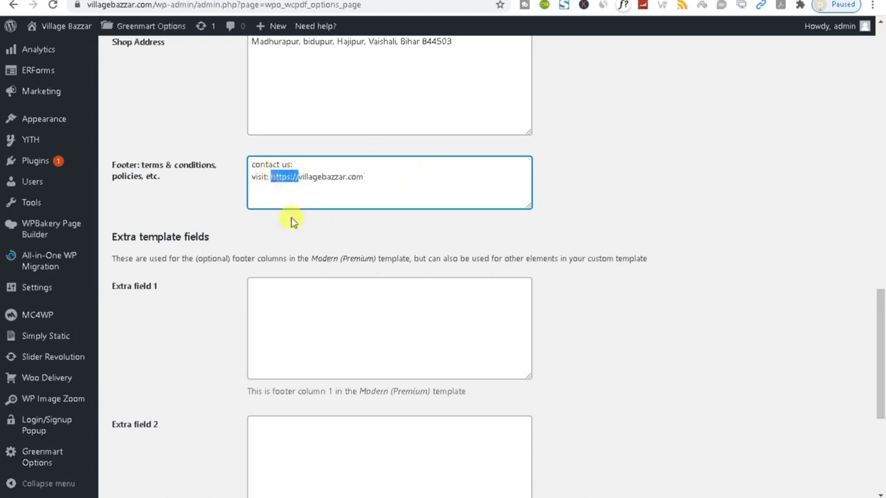
pyautogui.write('www.')
pyautogui.click(305, 163)
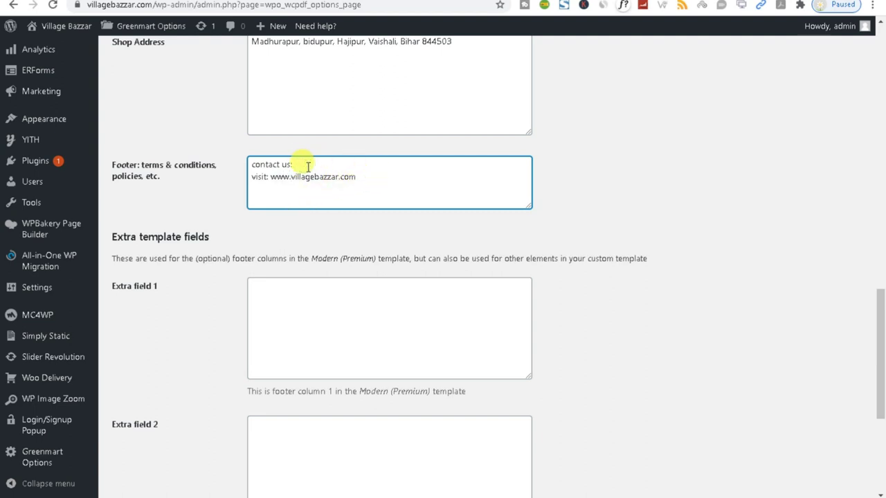
# - Copy the shop's mobile number without the country code from the About Company section of the website footer
pyautogui.moveTo(153, 5); pyautogui.dragTo(83, 5)
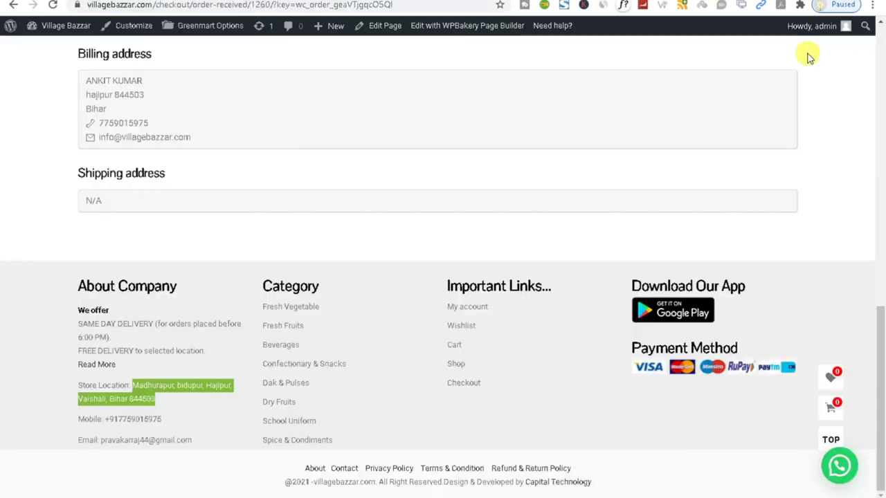
pyautogui.moveTo(210, 419); pyautogui.dragTo(110, 418)
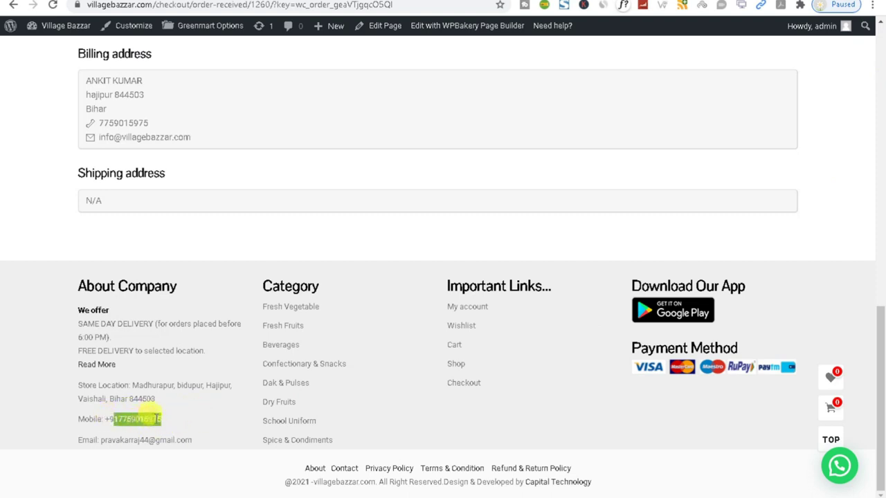
pyautogui.moveTo(168, 418); pyautogui.dragTo(115, 417)
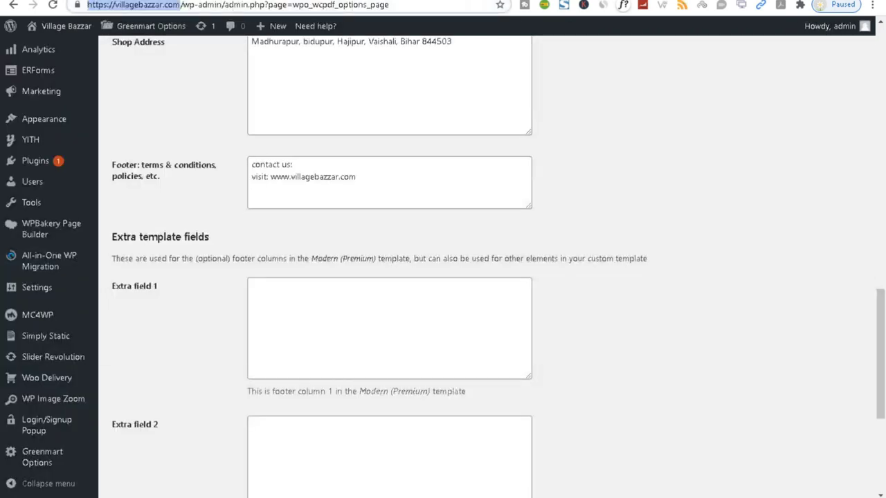
# - Paste the copied mobile number after "contact us:" in the invoice footer field and save the settings
pyautogui.click(289, 164)
pyautogui.hotkey('ctrl', 'v')
pyautogui.scroll(-4, 658, 332)
pyautogui.moveTo(34, 430)
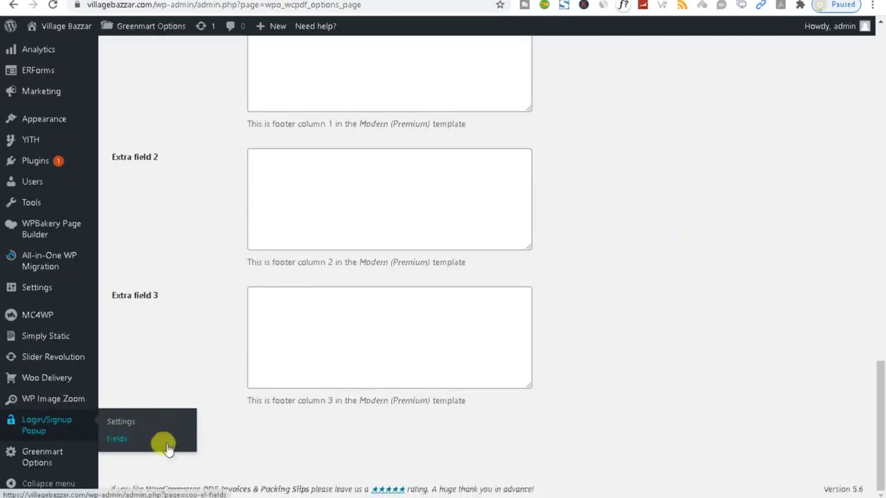
pyautogui.click(142, 440)
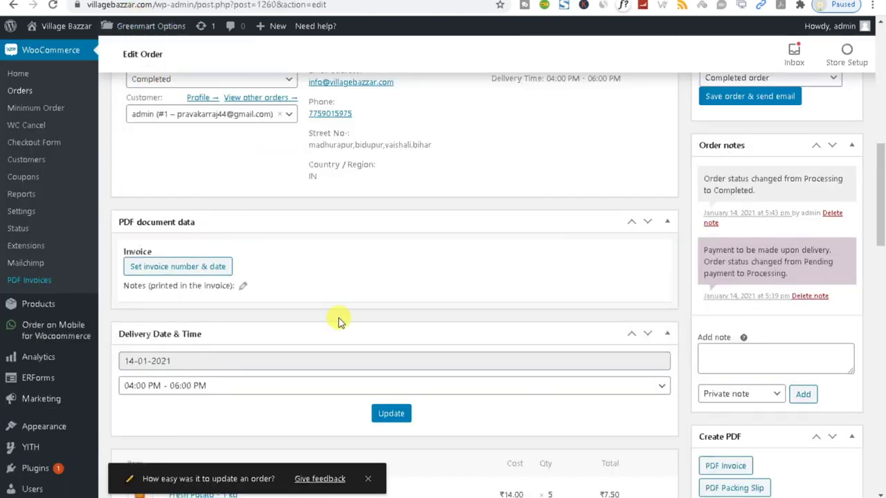
# - Check the shop name on the order's packing slip and update the order from its edit page
pyautogui.scroll(6, 336, 321)
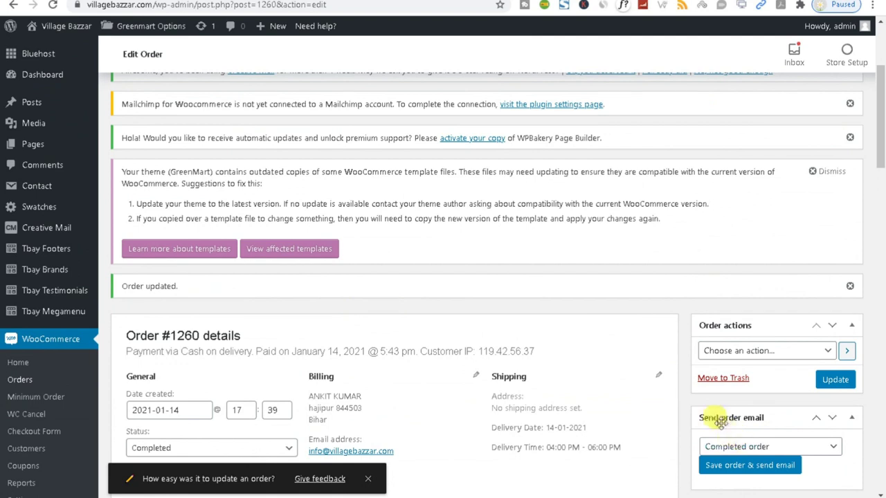
pyautogui.click(758, 351)
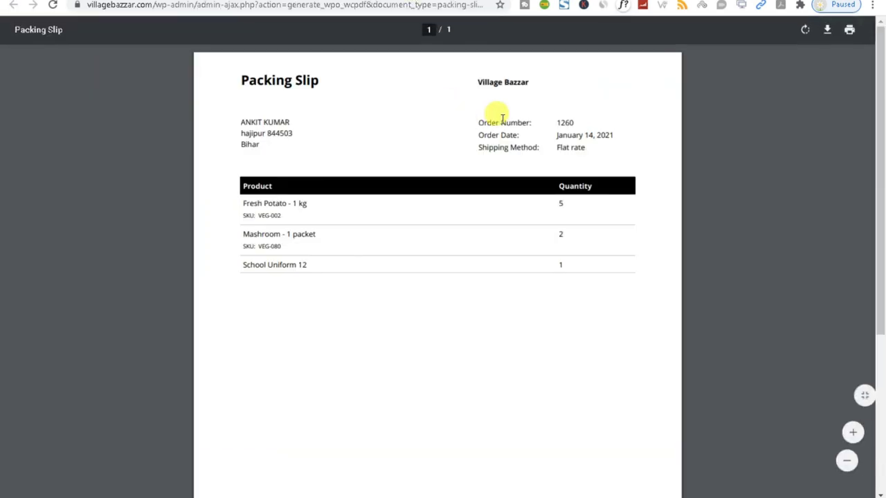
pyautogui.click(479, 83)
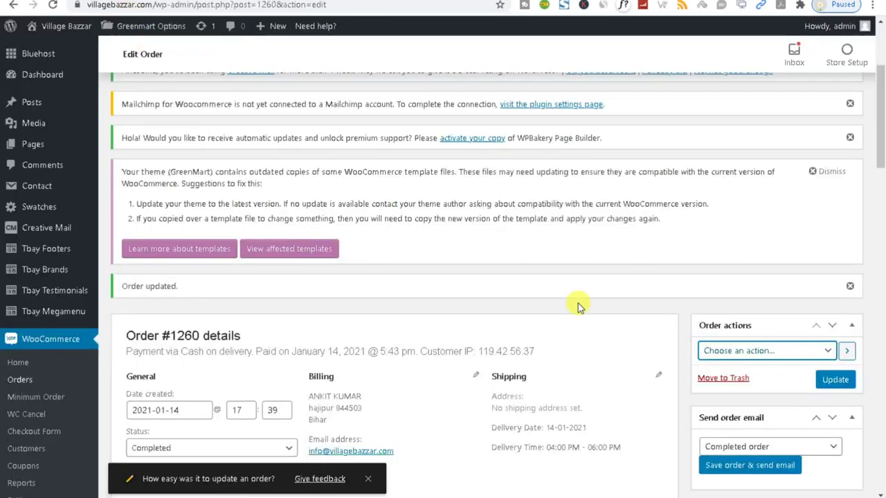
pyautogui.click(833, 381)
# - Look at the invoice number and date option in the order's PDF document data and check the open invoice
pyautogui.scroll(-4, 543, 446)
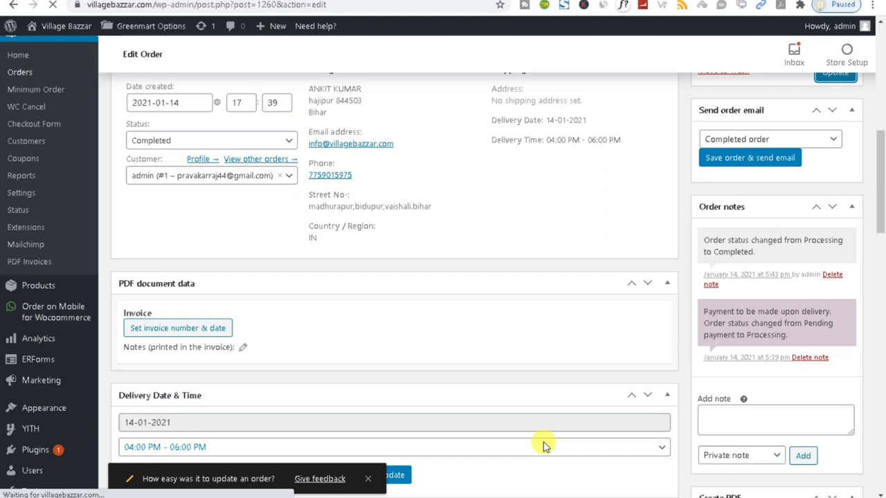
pyautogui.scroll(-3, 484, 436)
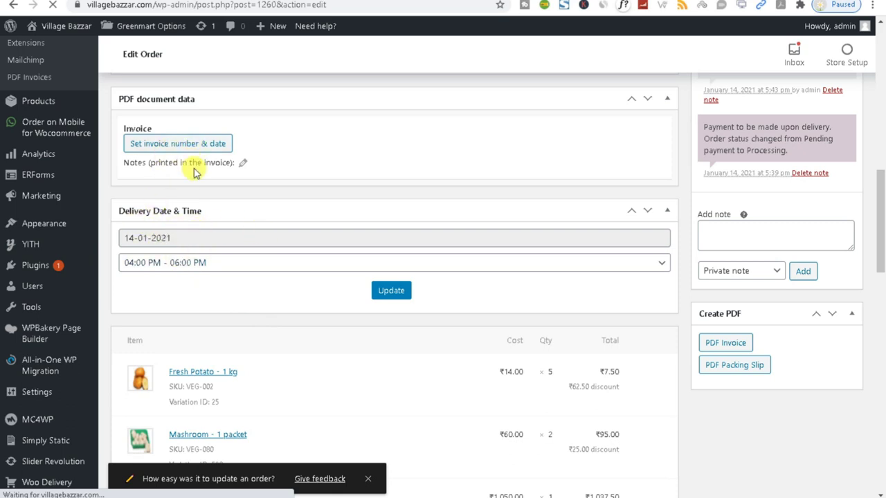
pyautogui.click(176, 144)
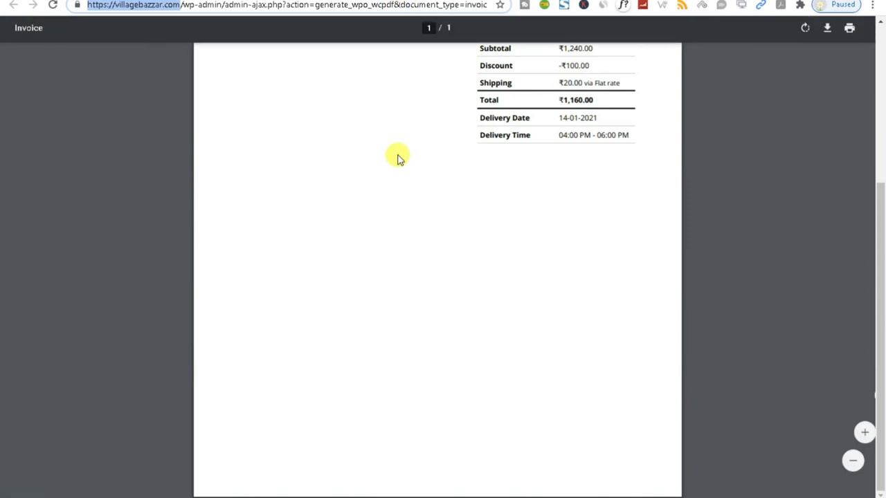
pyautogui.scroll(4, 398, 173)
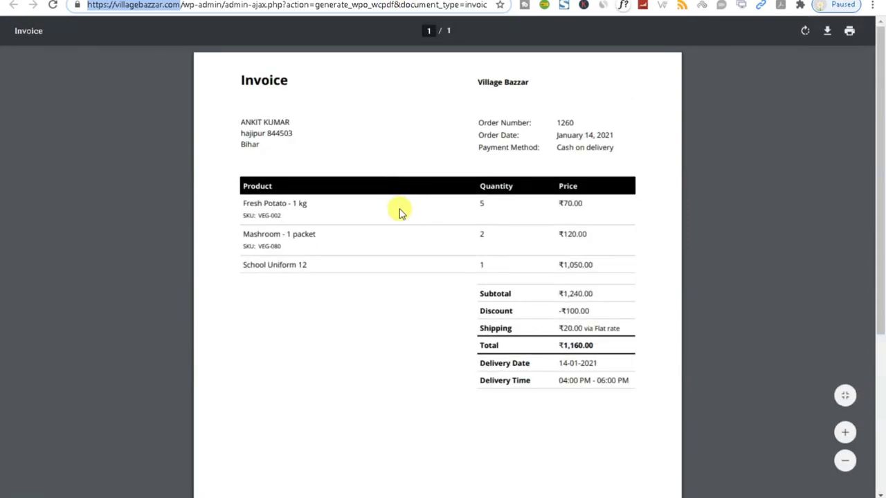
pyautogui.click(216, 0)
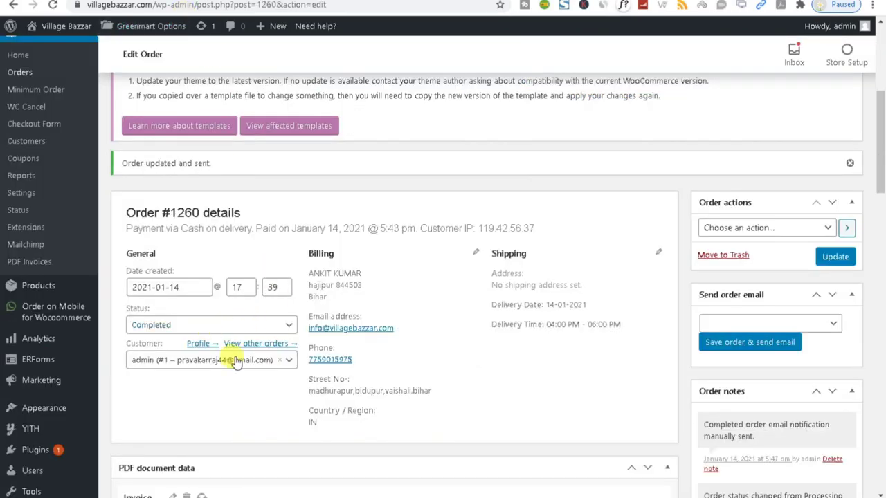
# - Examine the invoice number and invoice date in the updated order's PDF document data
pyautogui.scroll(-4, 228, 367)
pyautogui.scroll(-3, 231, 321)
pyautogui.scroll(3, 221, 308)
pyautogui.scroll(2, 217, 300)
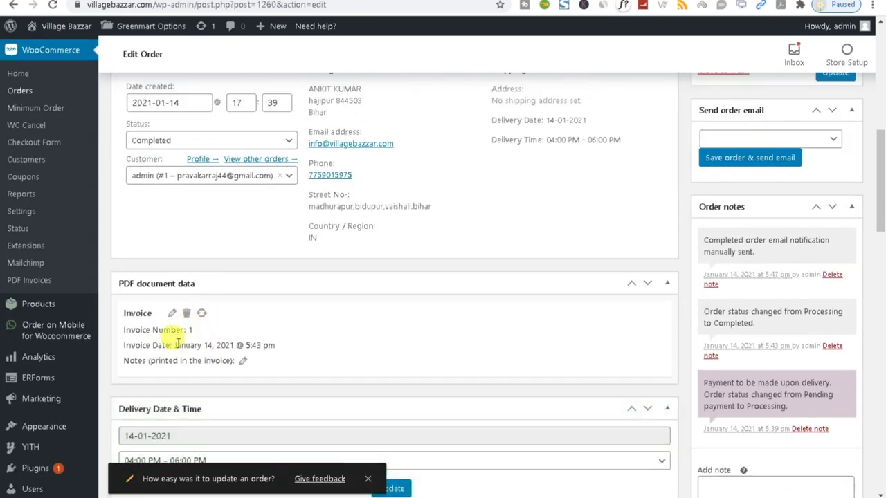
pyautogui.moveTo(122, 330); pyautogui.dragTo(200, 339)
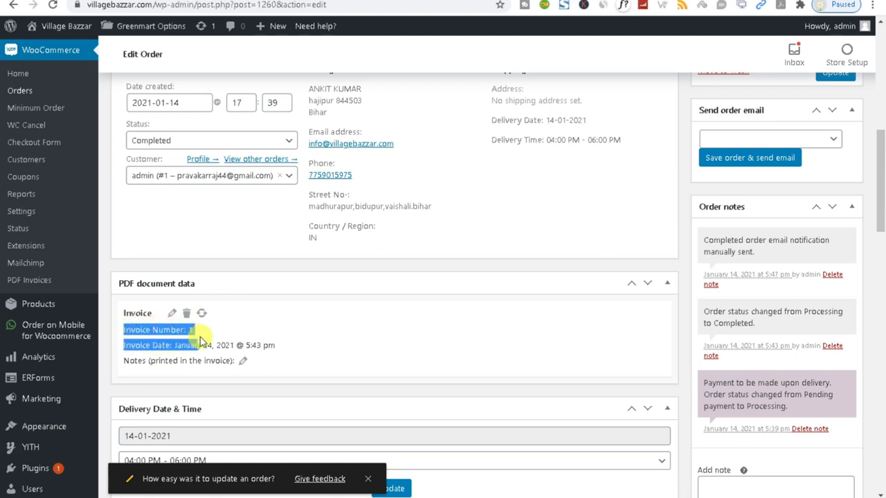
pyautogui.tripleClick(185, 326)
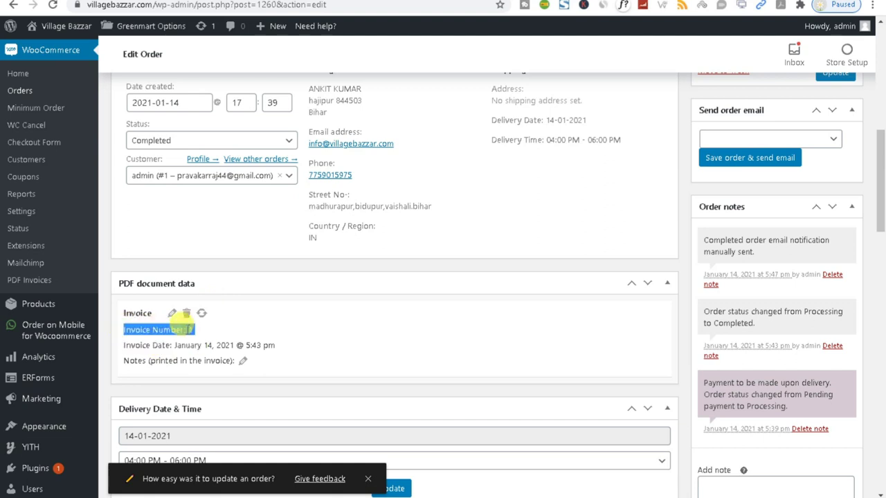
# - Look at the entry box for notes printed in the invoice and close it again
pyautogui.click(242, 363)
pyautogui.scroll(-3, 263, 369)
pyautogui.click(168, 226)
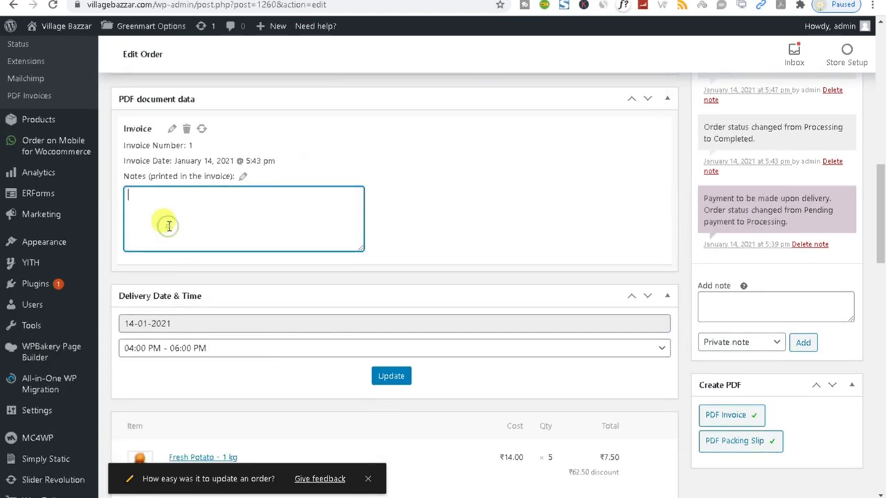
pyautogui.click(243, 178)
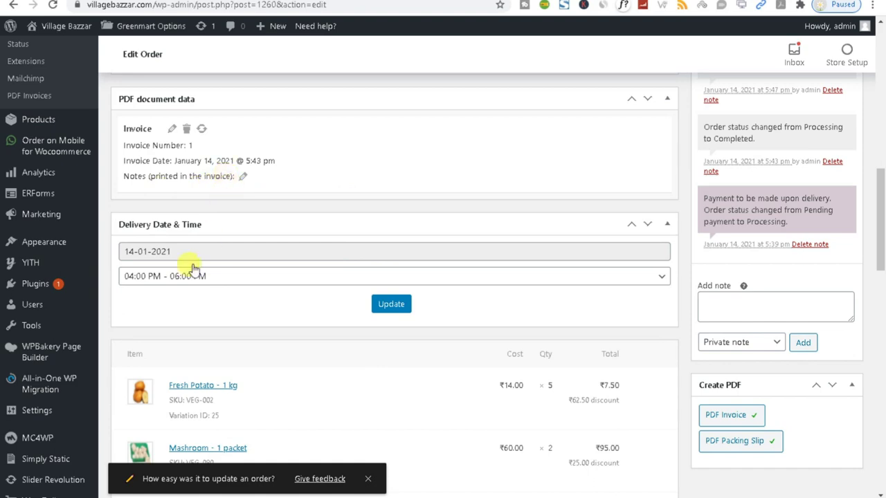
pyautogui.scroll(5, 183, 291)
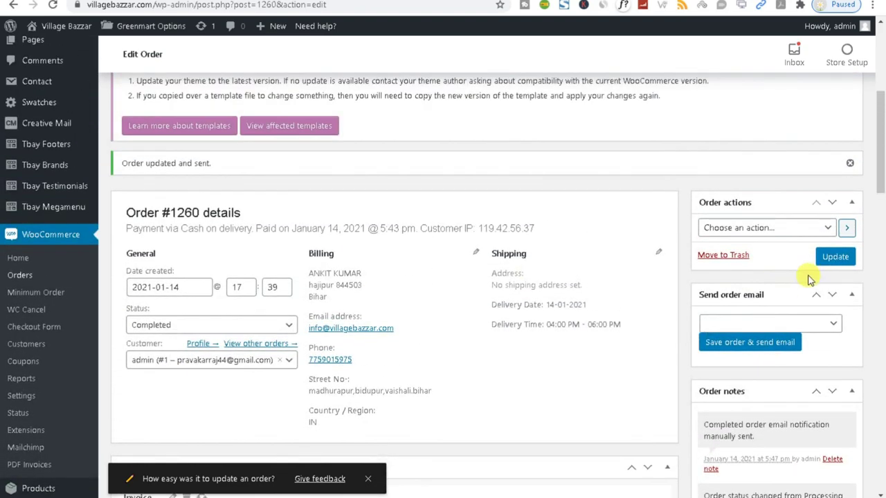
# - Open the order's PDF invoice for a quick check, return to the order and look through its items and custom fields
pyautogui.scroll(-9, 810, 283)
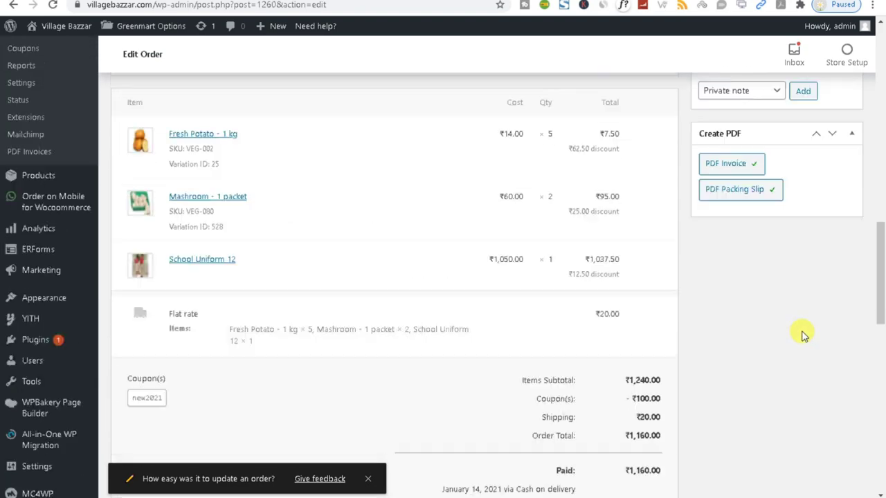
pyautogui.click(713, 169)
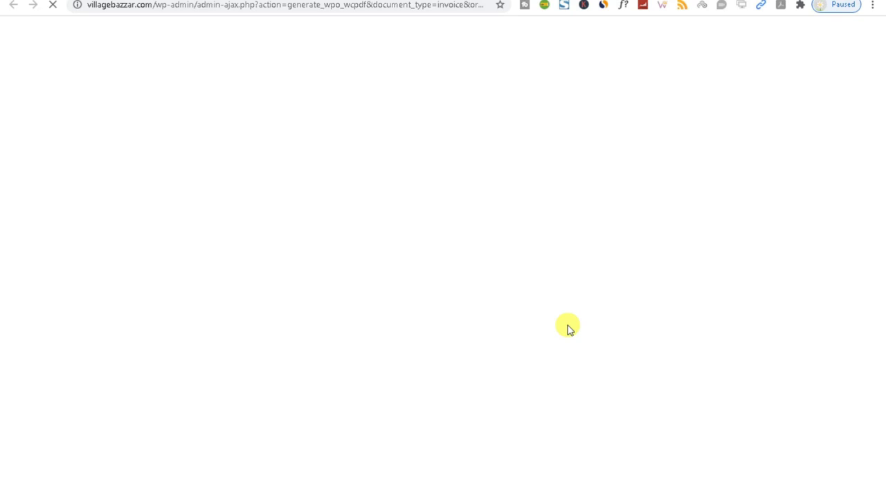
pyautogui.click(210, 2)
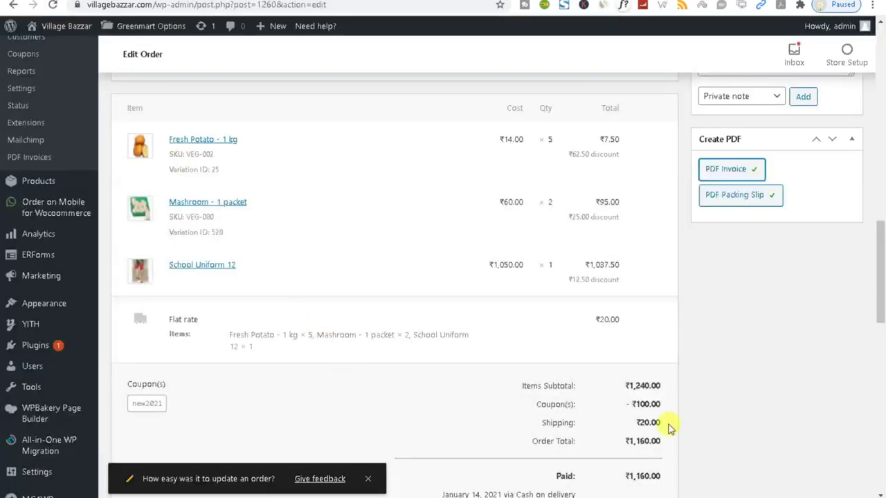
pyautogui.scroll(-6, 385, 393)
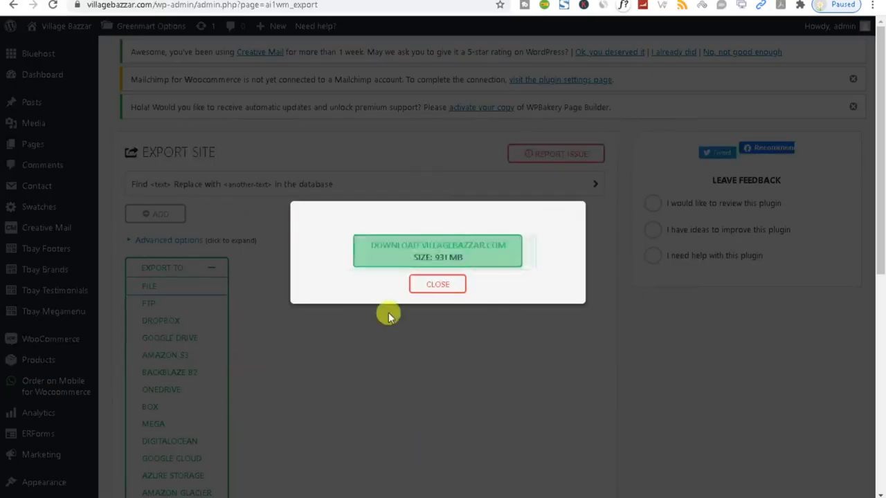
# - Download the exported villagebazzar.com site file, close the export dialog and open the All-in-One WP Migration backups list
pyautogui.click(446, 261)
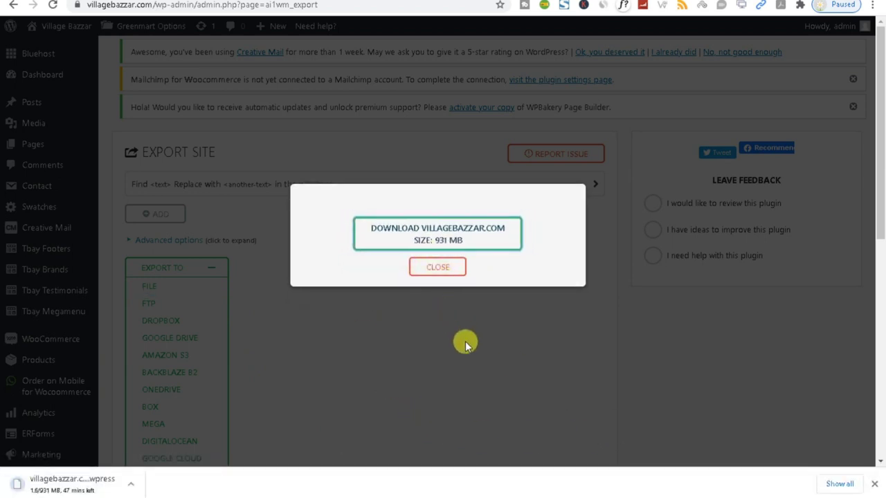
pyautogui.click(436, 269)
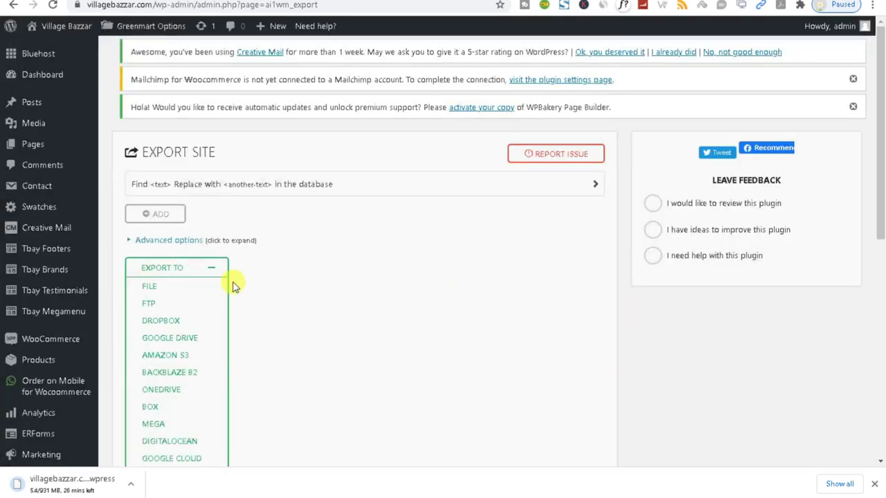
pyautogui.scroll(-4, 234, 286)
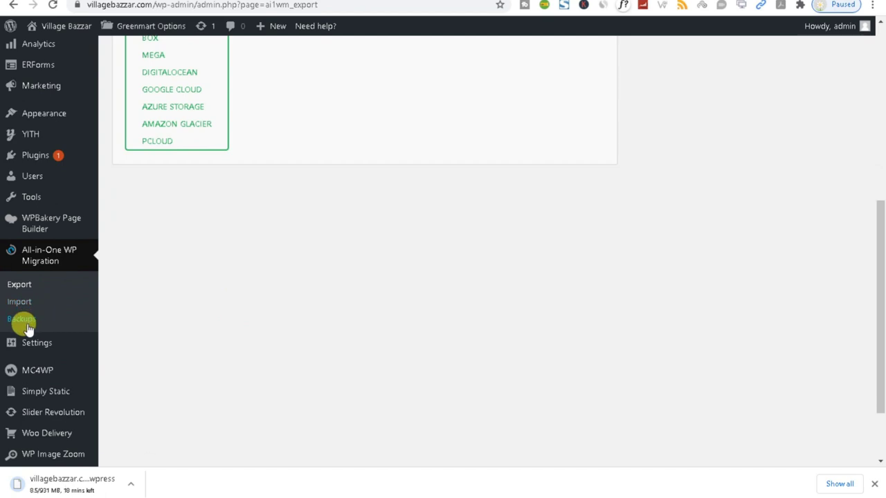
pyautogui.click(15, 319)
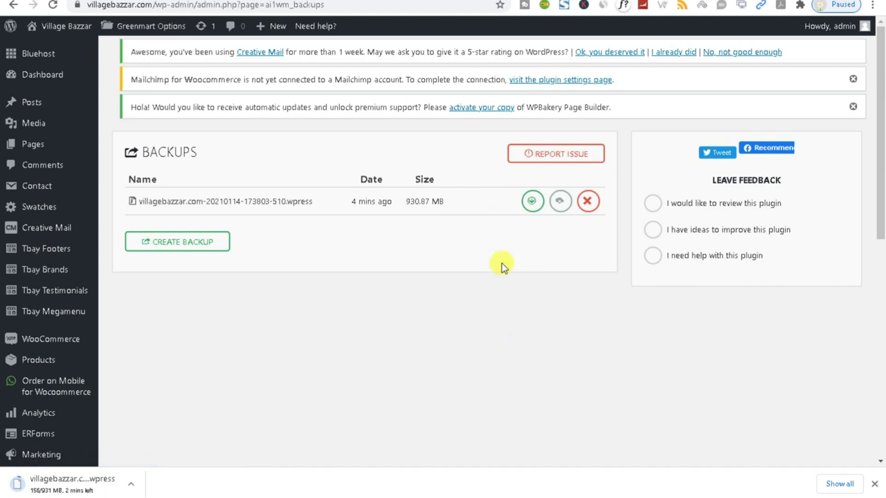
# - Leave the test product's edit page without saving its changes and return to the backups list
pyautogui.hotkey('alt', 'Left')
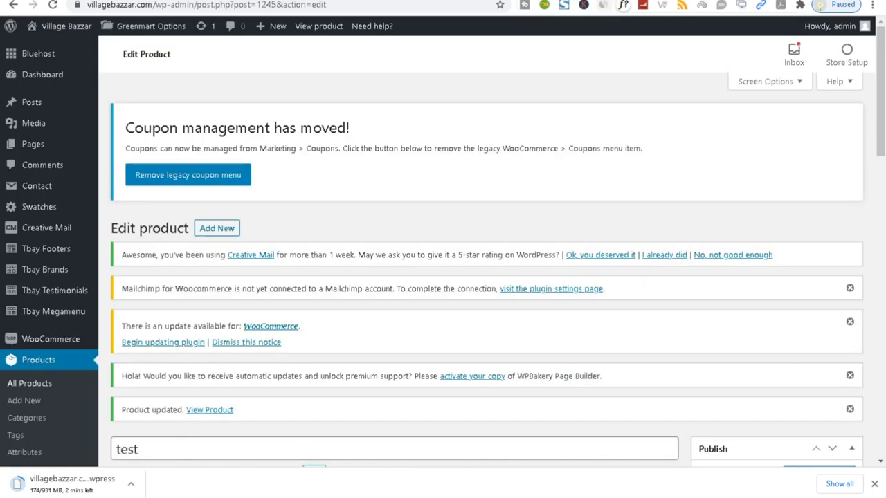
pyautogui.hotkey('alt', 'Left')
pyautogui.scroll(3, 524, 154)
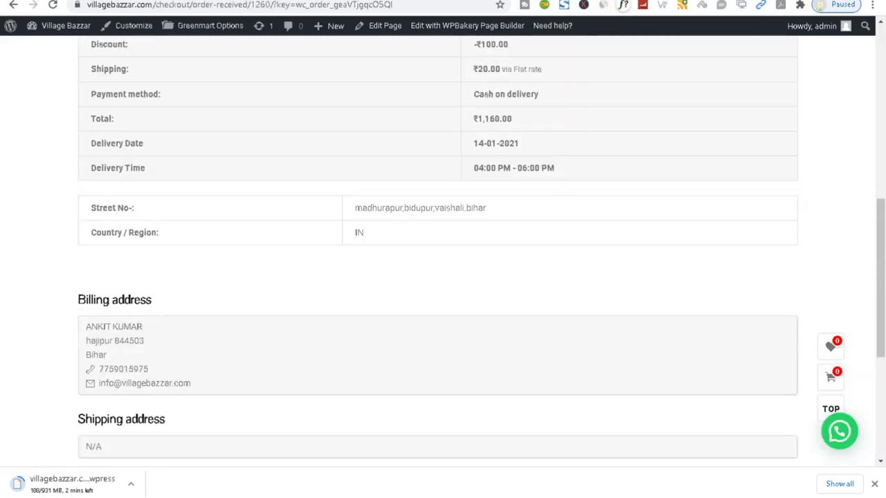
pyautogui.hotkey('alt', 'Right')
pyautogui.hotkey('alt', 'Right')
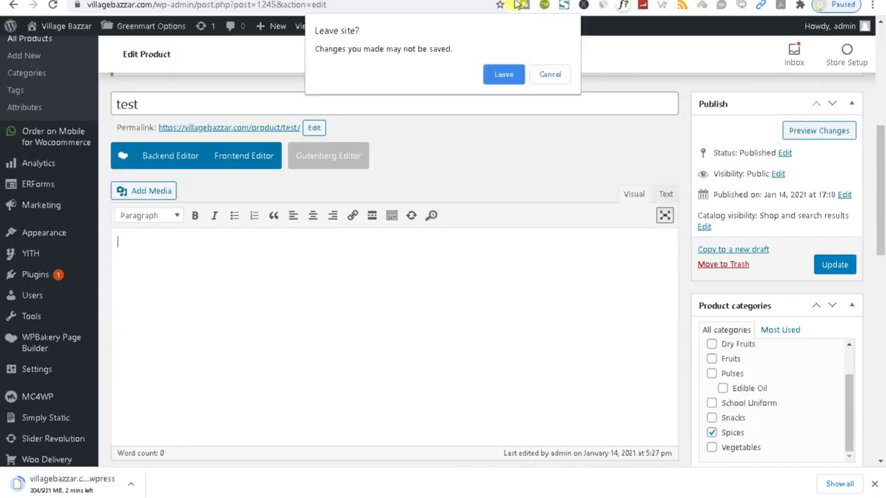
pyautogui.click(503, 72)
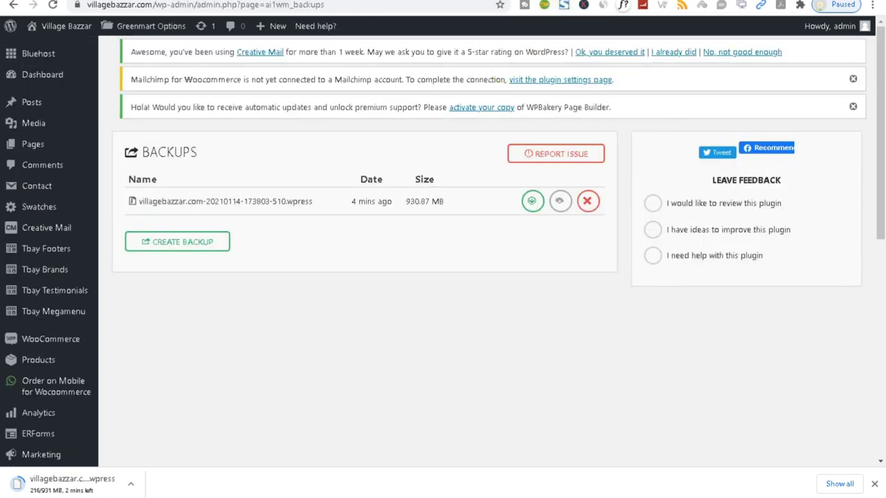
# - Go back to the order's edit page and open the site's Posts list in a separate tab
pyautogui.hotkey('alt', 'Left')
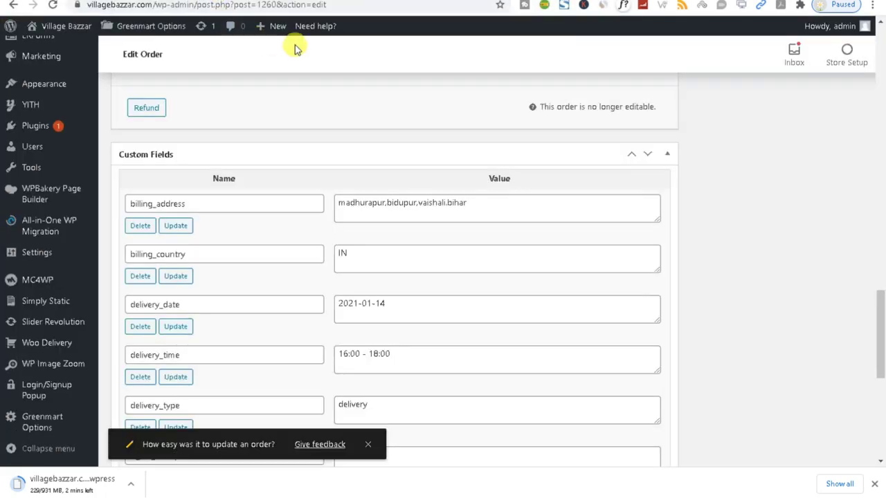
pyautogui.scroll(4, 485, 301)
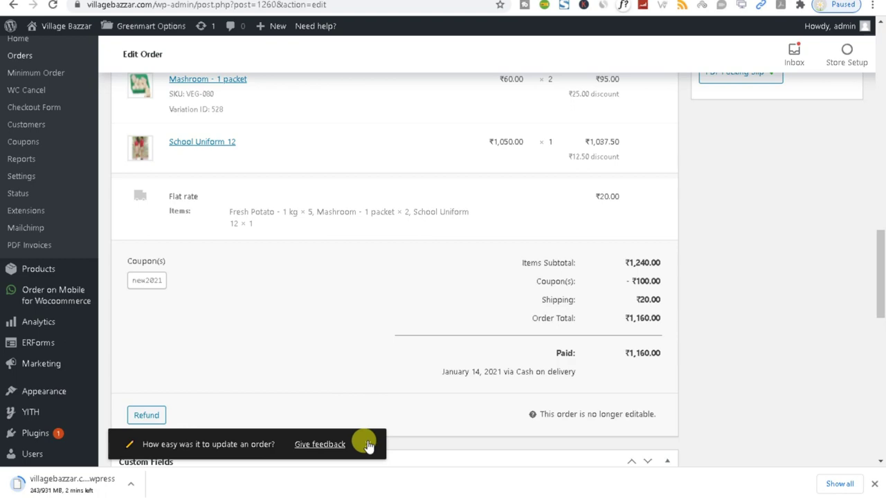
pyautogui.scroll(4, 204, 283)
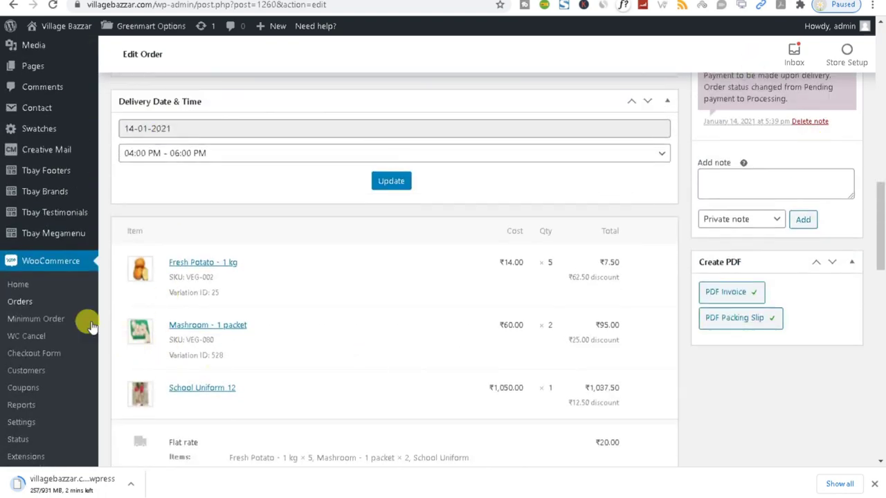
pyautogui.scroll(7, 72, 276)
pyautogui.scroll(-6, 20, 415)
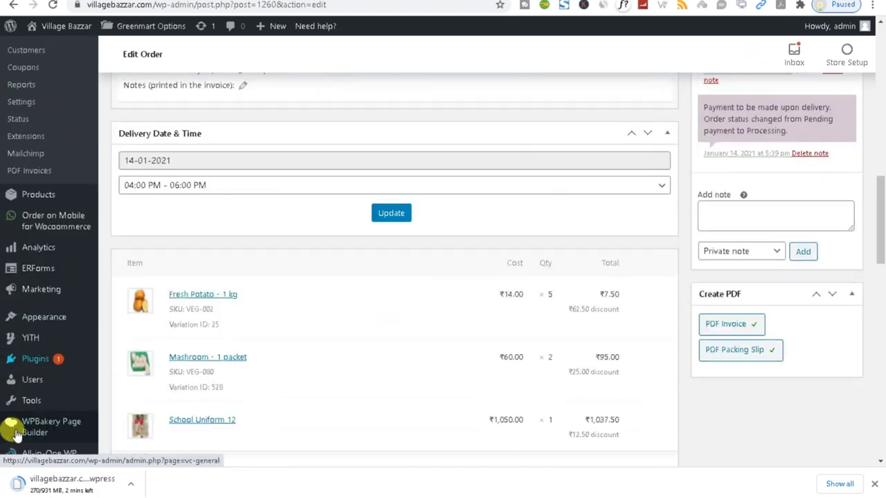
pyautogui.scroll(3, 14, 429)
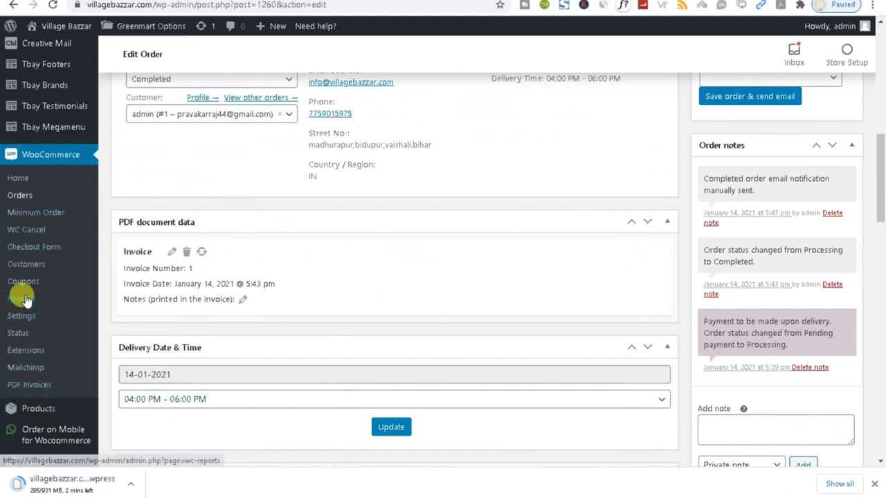
pyautogui.scroll(3, 24, 299)
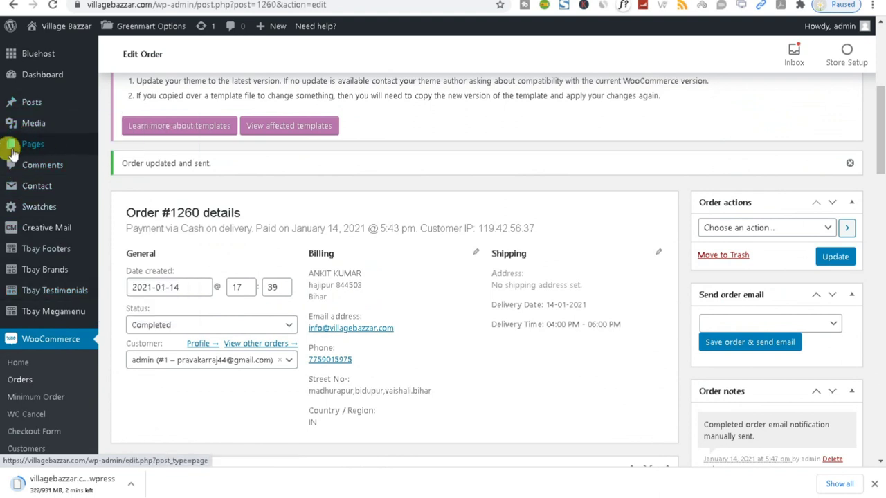
pyautogui.moveTo(29, 107)
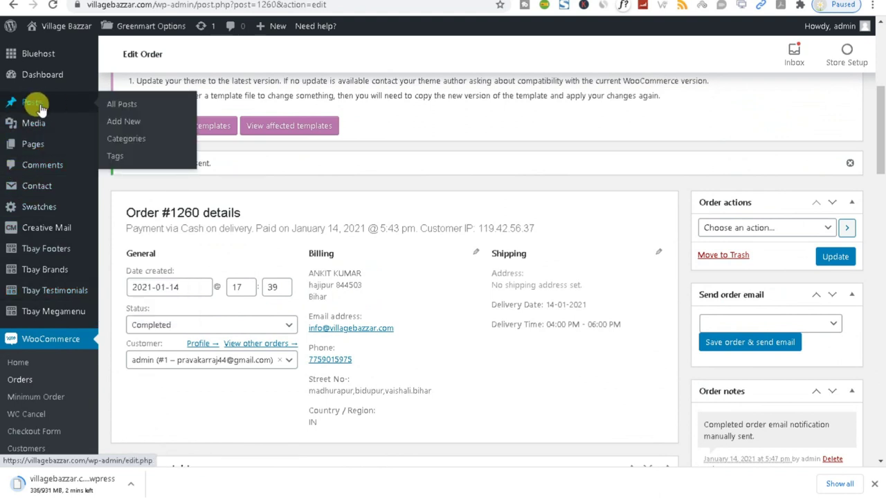
pyautogui.rightClick(32, 107)
pyautogui.press('Escape')
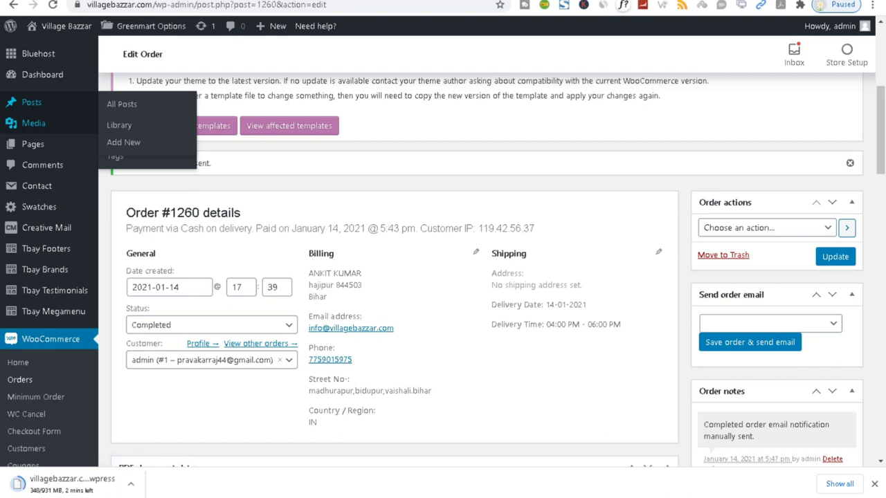
pyautogui.click(31, 104)
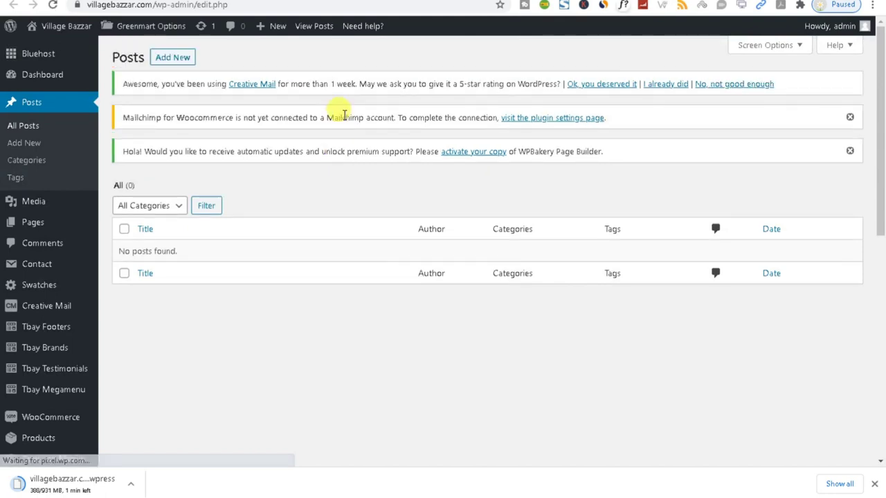
# - Open the shop's public home page in a new tab from the backups page
pyautogui.hotkey('alt', 'Left')
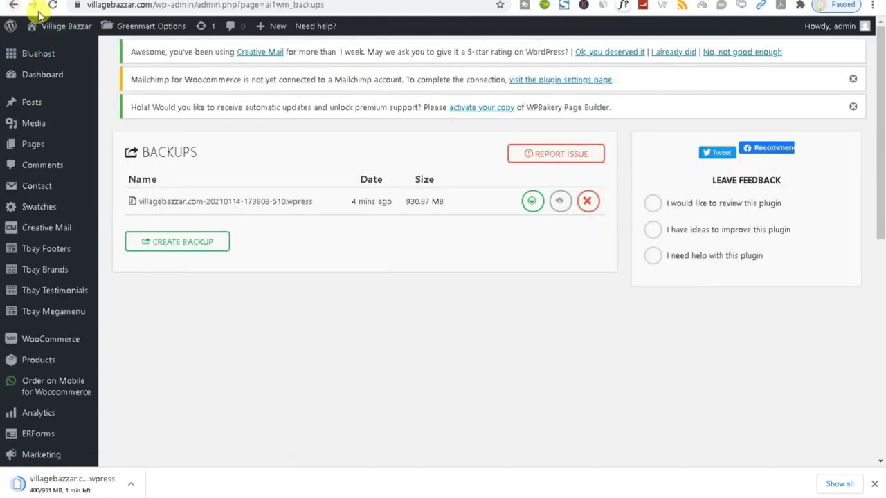
pyautogui.moveTo(53, 31)
pyautogui.rightClick(65, 64)
pyautogui.click(67, 67)
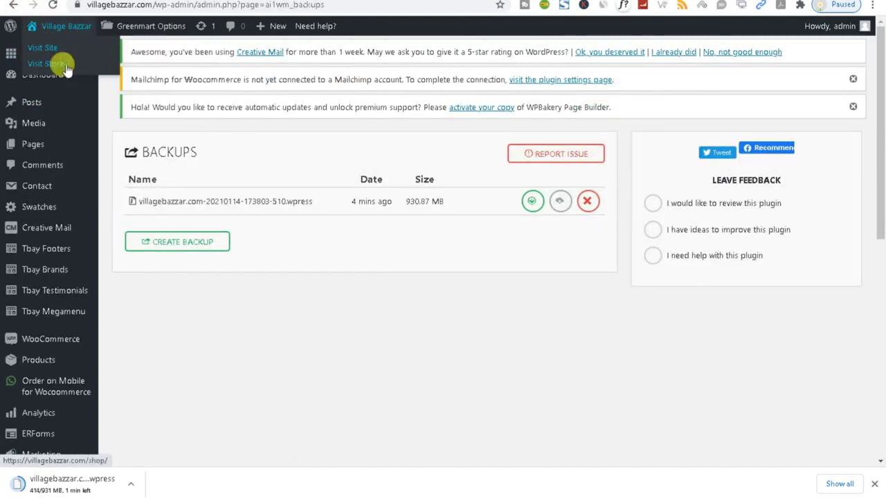
pyautogui.hotkey('ctrl', 't')
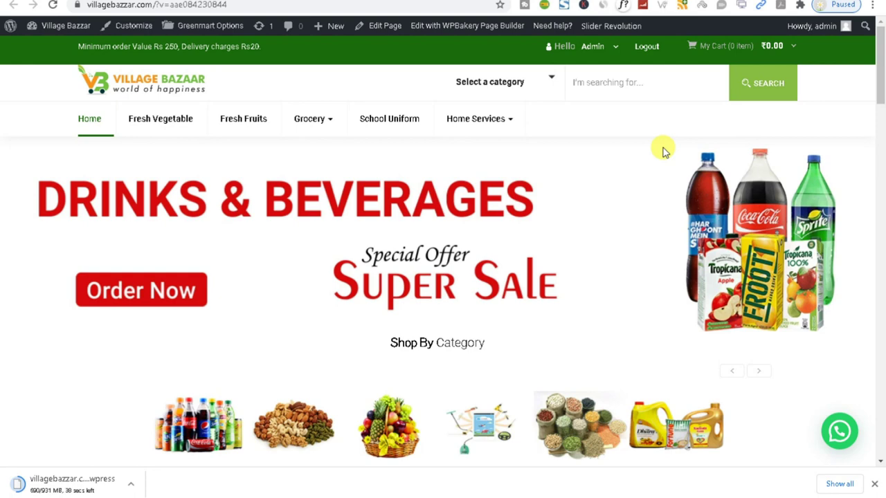
# - Look over the home page's banner, the Shop By Category row and the Top Featured Products section
pyautogui.scroll(-4, 579, 273)
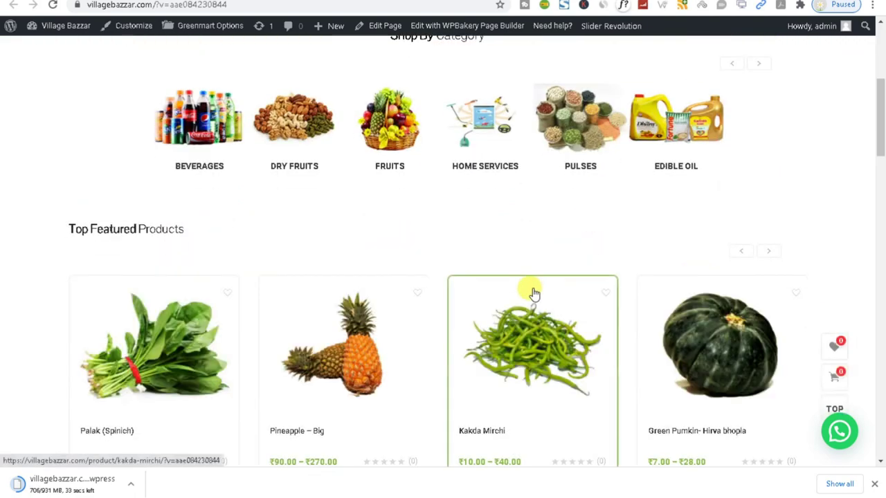
pyautogui.scroll(-3, 533, 290)
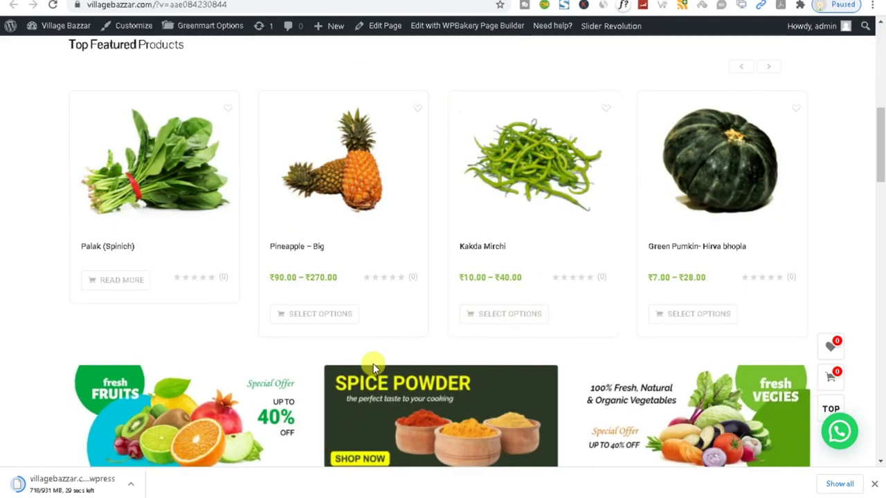
pyautogui.scroll(3, 367, 360)
pyautogui.tripleClick(107, 292)
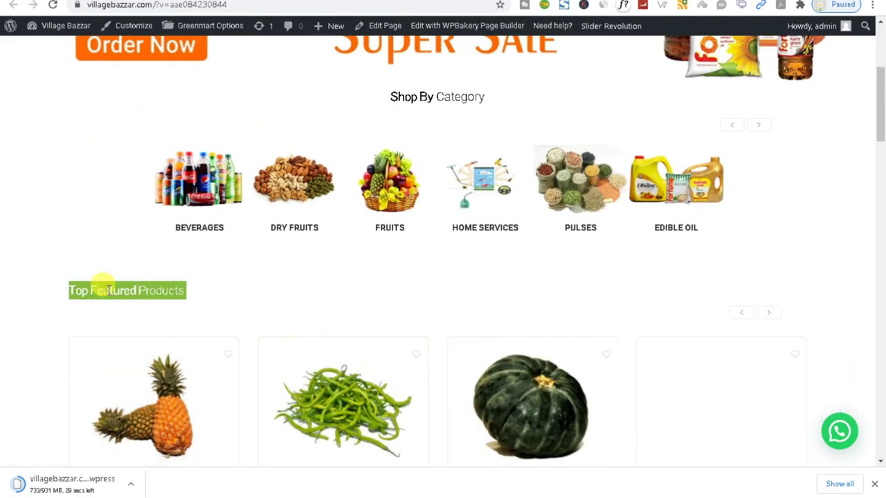
pyautogui.scroll(1, 111, 294)
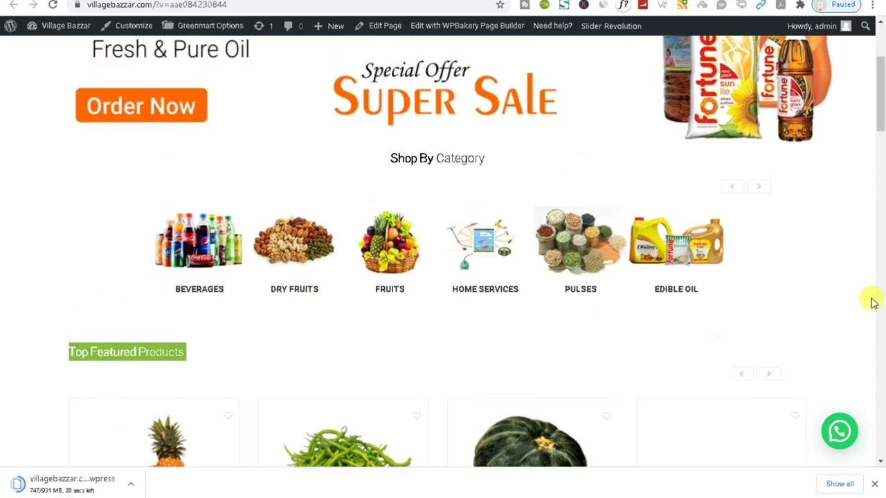
pyautogui.scroll(3, 193, 382)
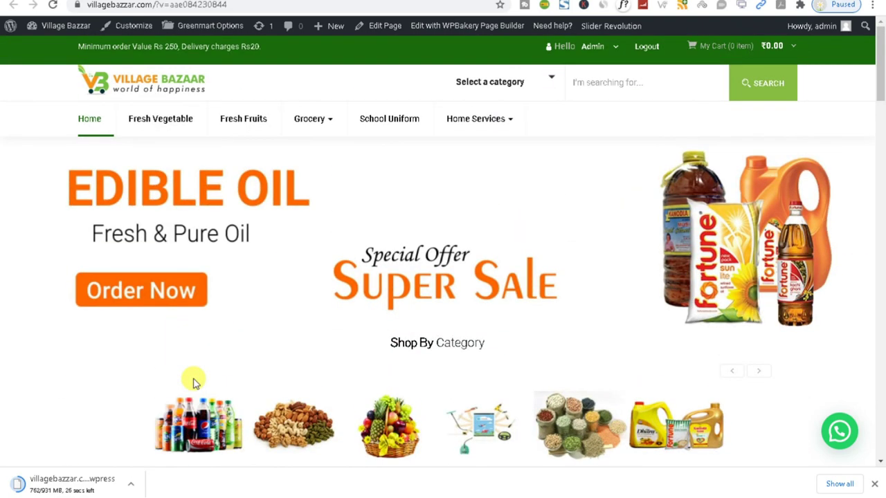
pyautogui.scroll(-4, 480, 201)
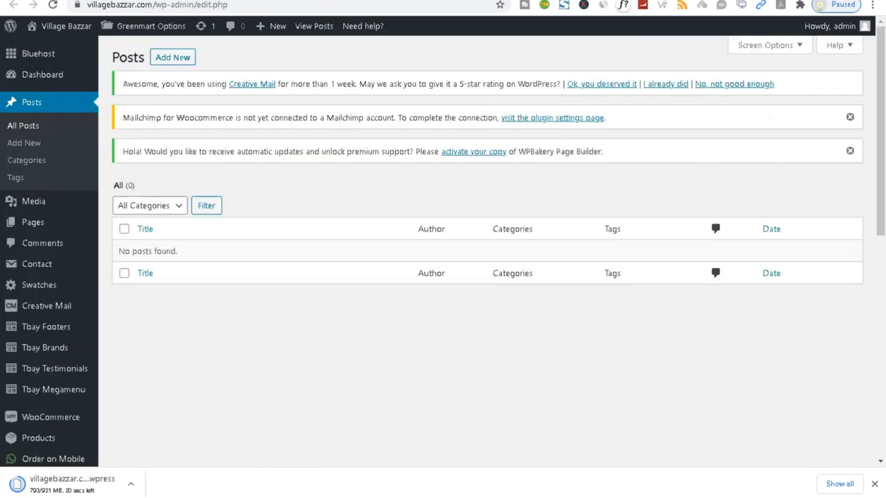
# - Return to the Posts list and open the list of the site's pages
pyautogui.click(365, 346)
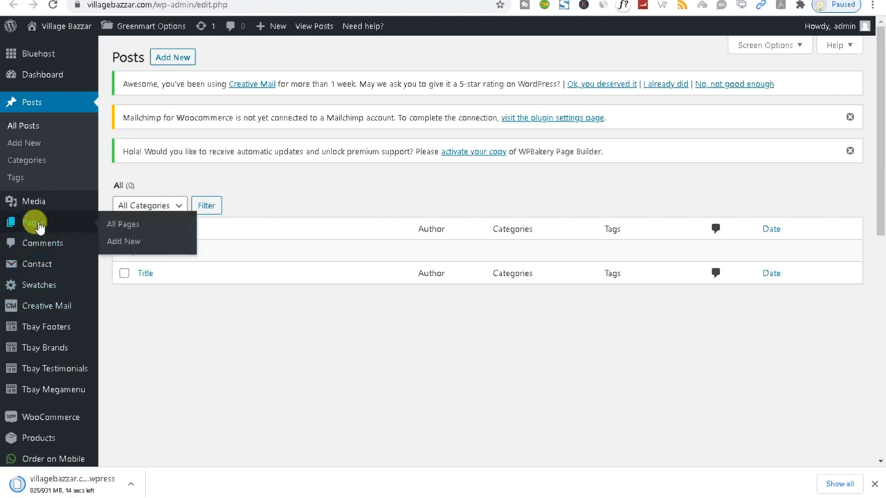
pyautogui.click(38, 225)
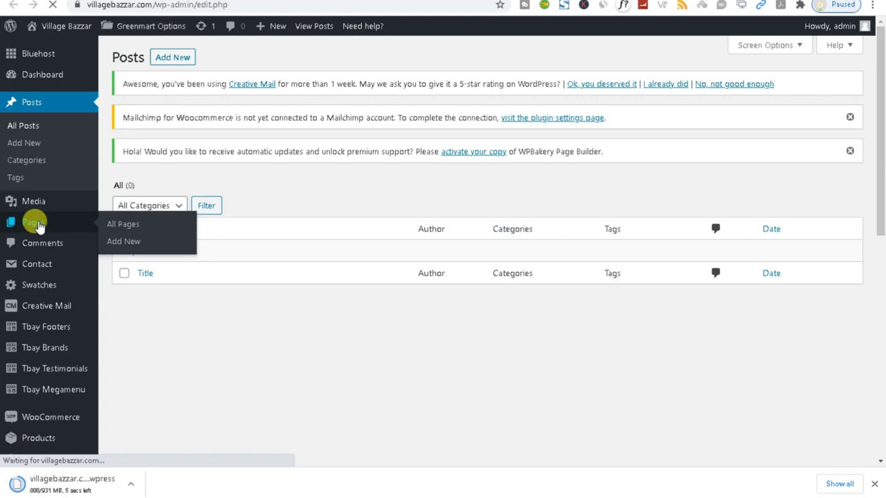
pyautogui.click(39, 225)
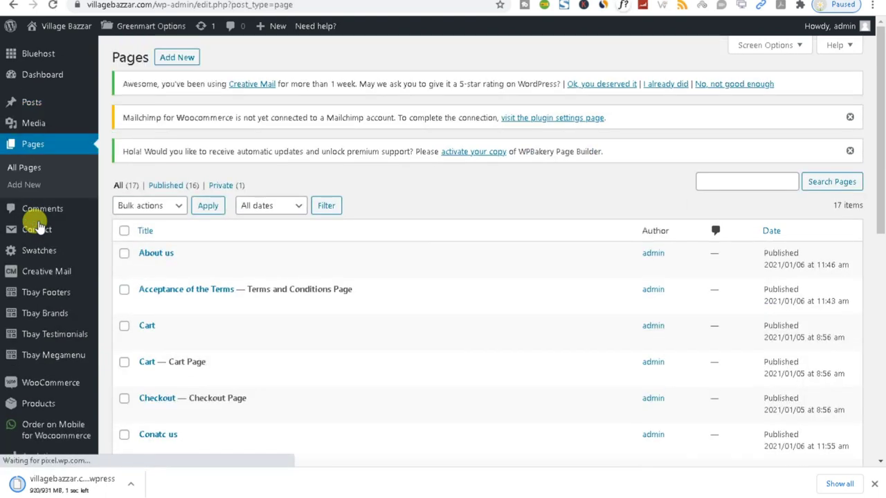
# - Start a new page on the site and title it "Combo Offer"
pyautogui.click(173, 59)
pyautogui.scroll(-4, 406, 263)
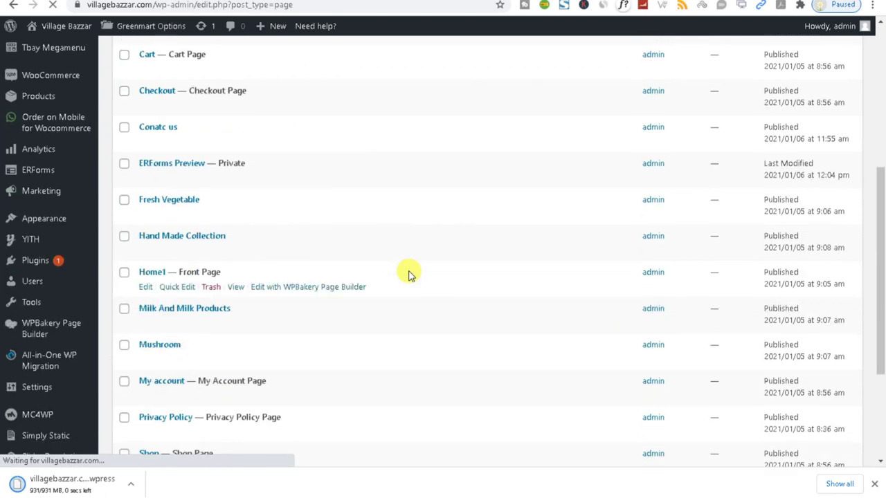
pyautogui.scroll(-3, 408, 274)
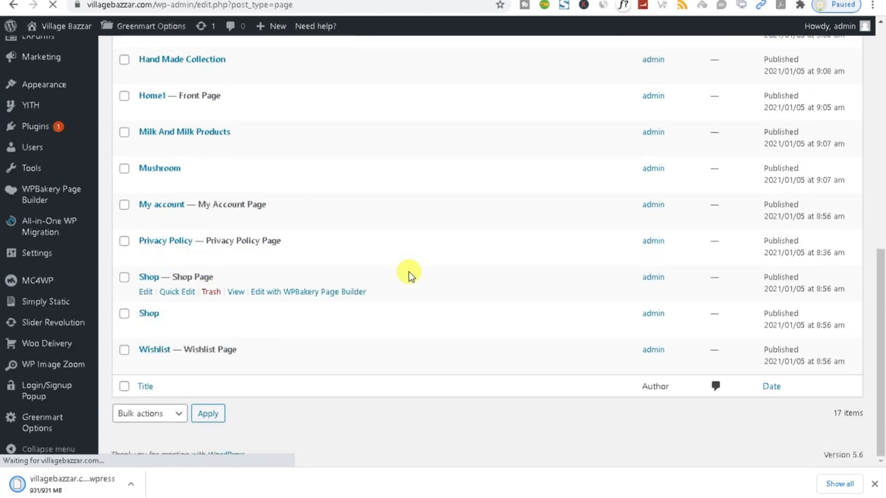
pyautogui.scroll(5, 408, 275)
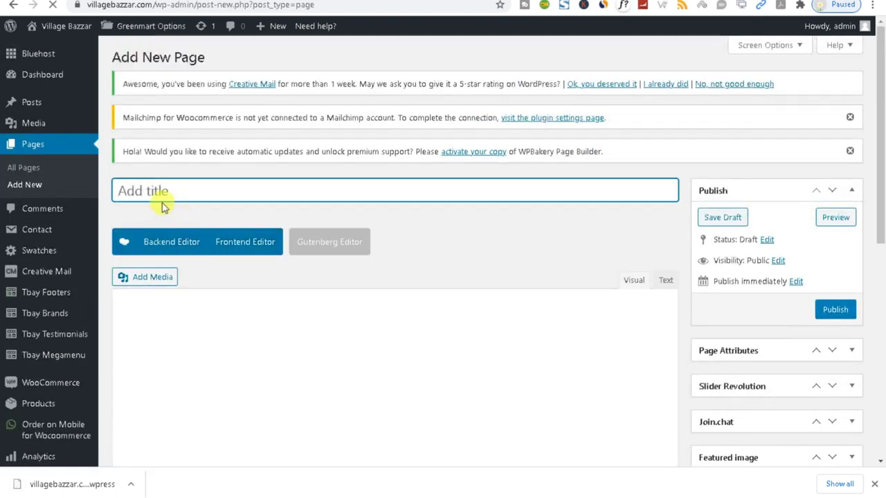
pyautogui.write('Com')
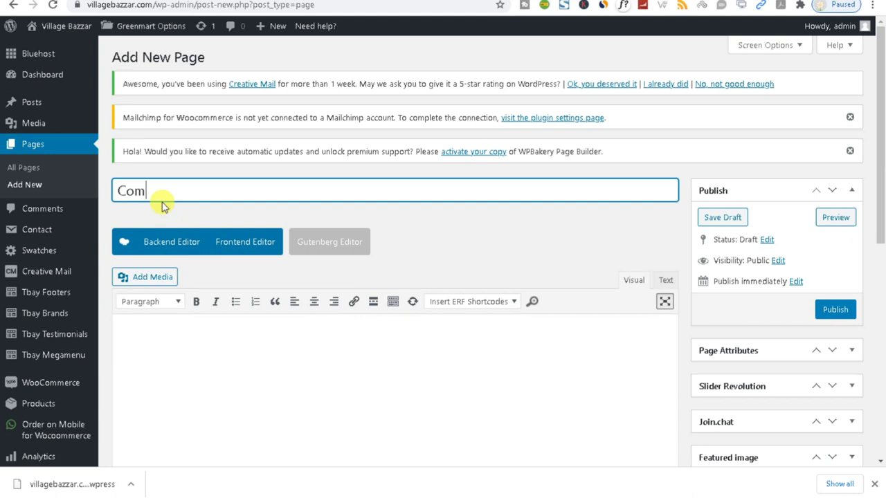
pyautogui.write('bo Offer')
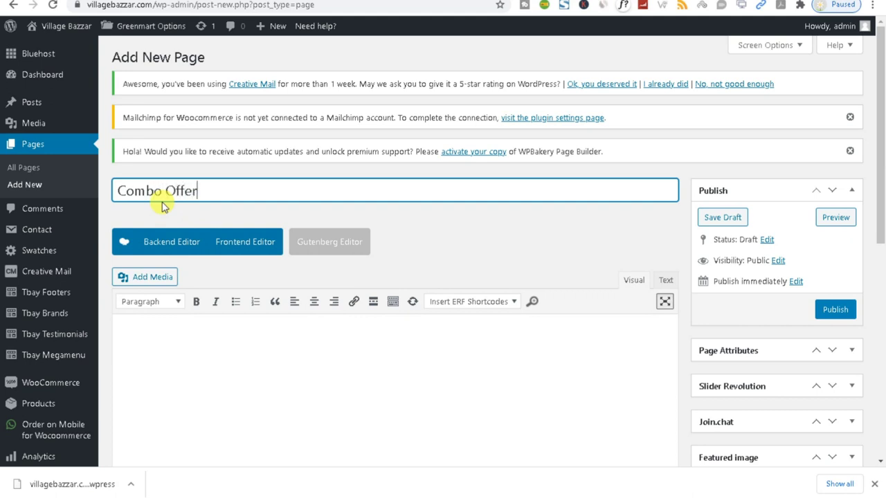
pyautogui.hotkey('ctrl', 'a')
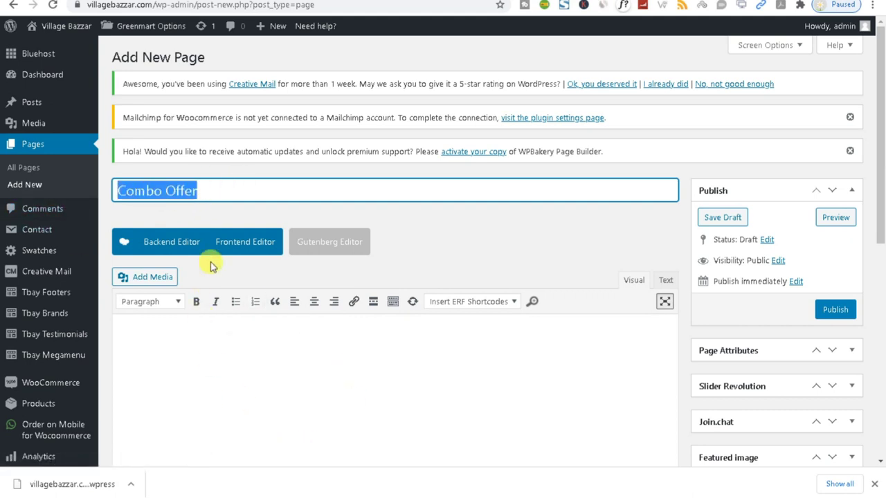
# - Switch the page to the WPBakery backend editor, search the elements for "product" and add a Tbay Product CountDown element
pyautogui.click(145, 247)
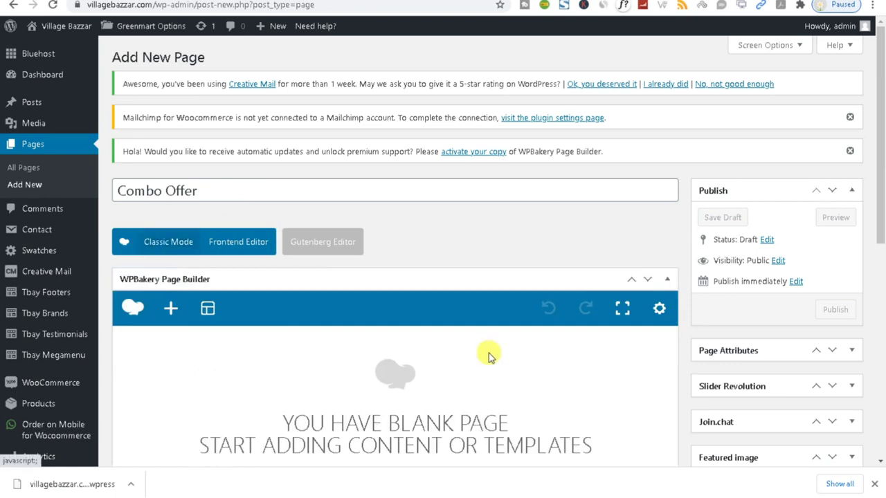
pyautogui.scroll(-4, 484, 352)
pyautogui.click(234, 227)
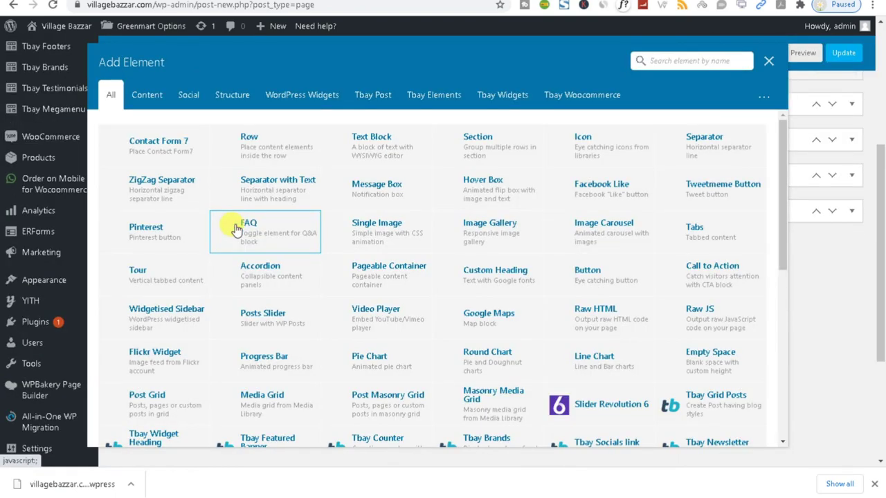
pyautogui.click(671, 61)
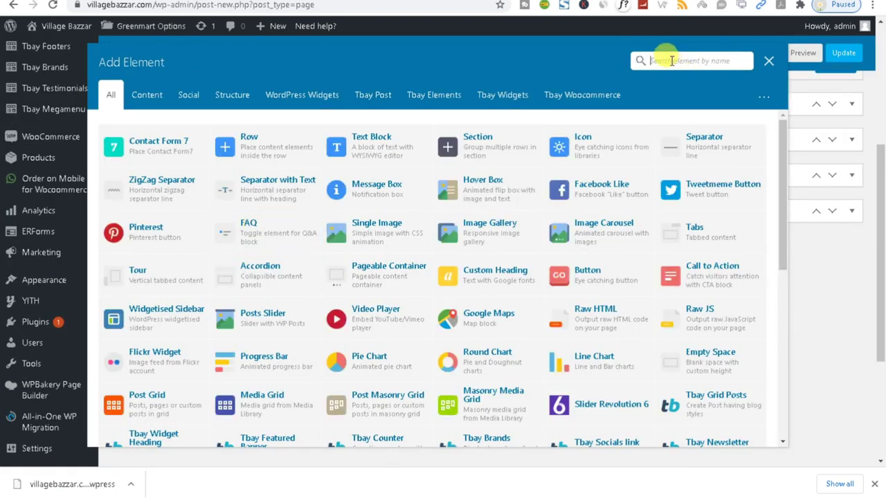
pyautogui.write('p')
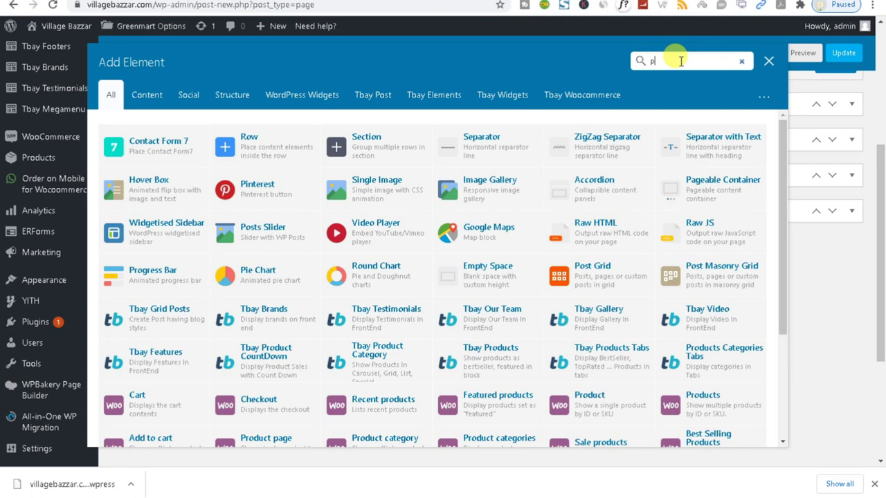
pyautogui.write('roduct')
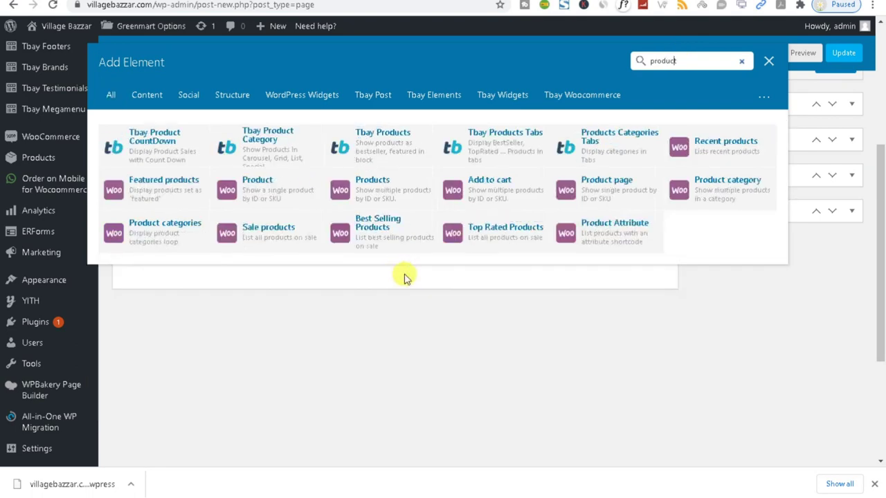
pyautogui.click(159, 154)
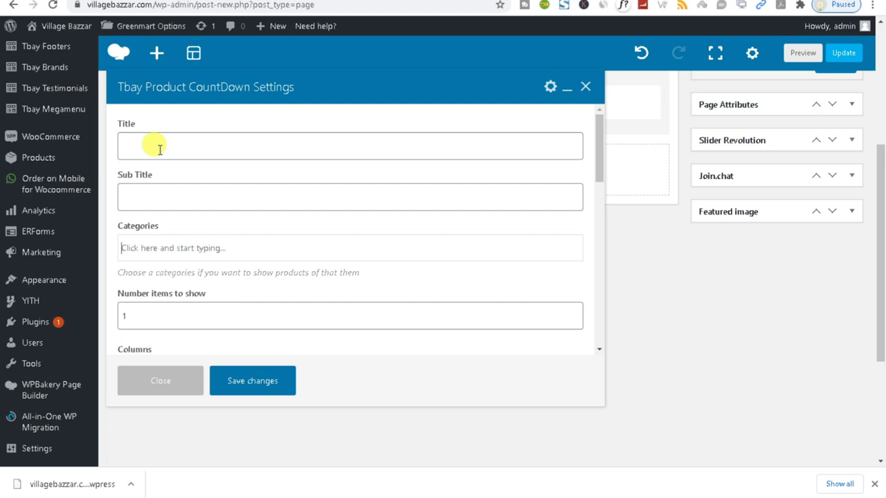
# - Assign the Fruits category to the product countdown element
pyautogui.scroll(-2, 200, 200)
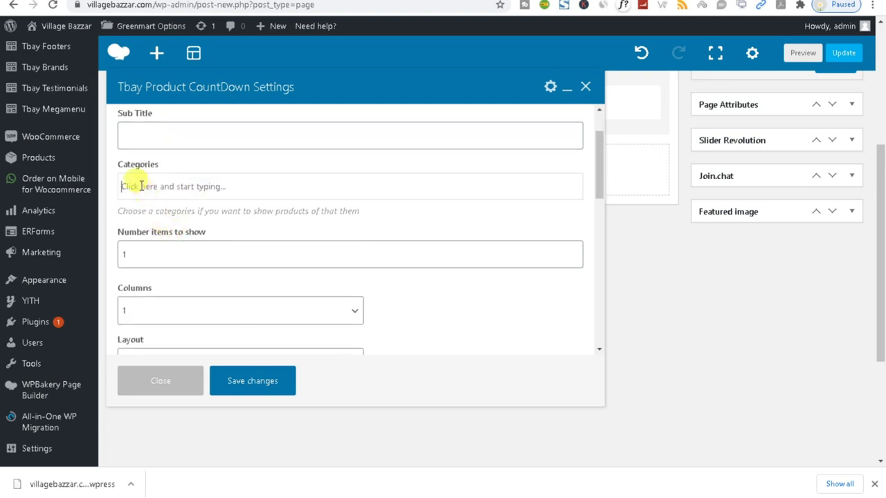
pyautogui.write('frew')
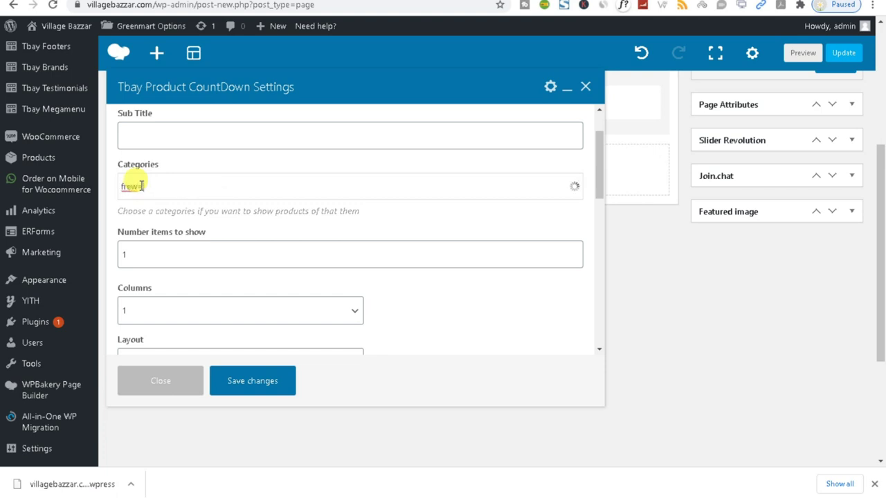
pyautogui.press('BackSpace')
pyautogui.press('BackSpace')
pyautogui.press('BackSpace')
pyautogui.write('ruit')
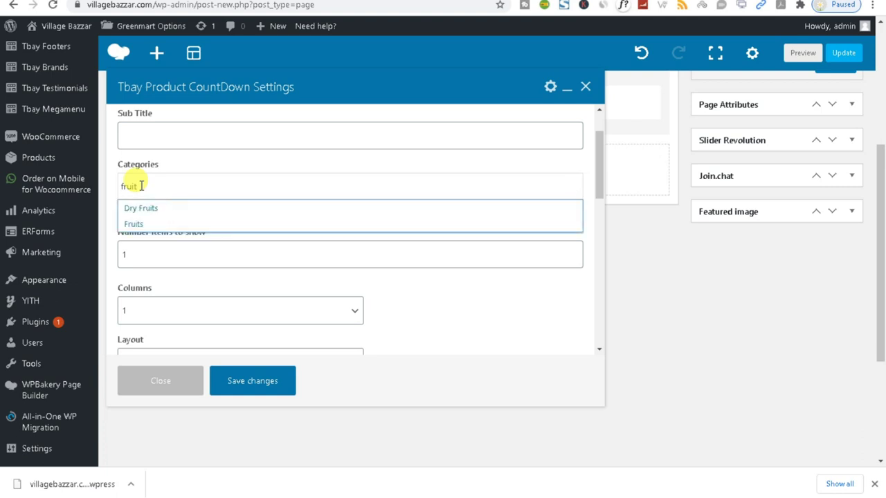
pyautogui.click(138, 223)
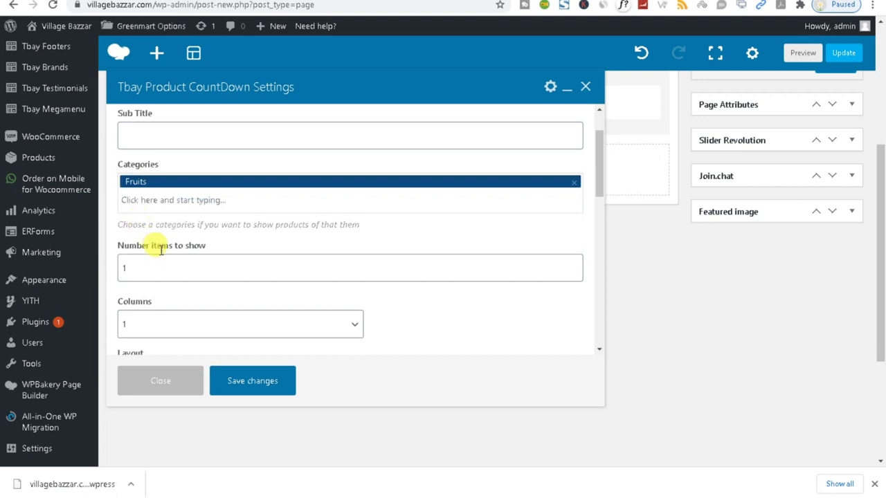
# - Set the product countdown element to show 12 items in 4 columns
pyautogui.scroll(-1, 155, 242)
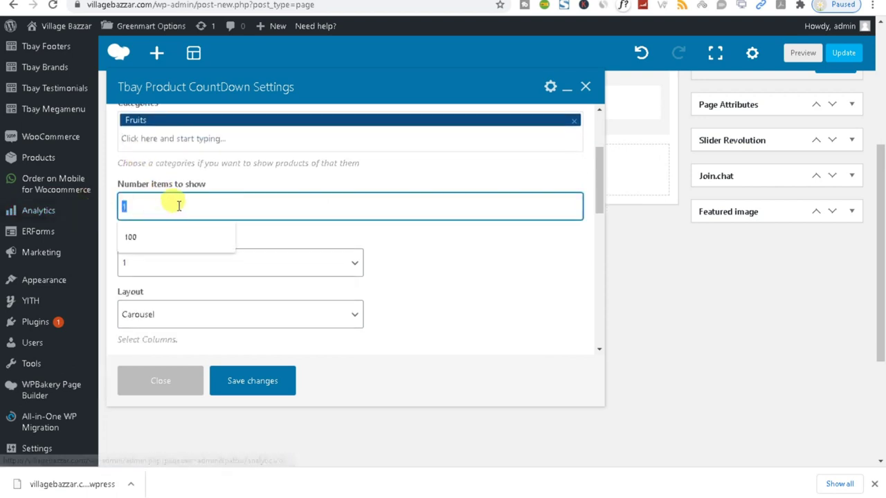
pyautogui.write('2')
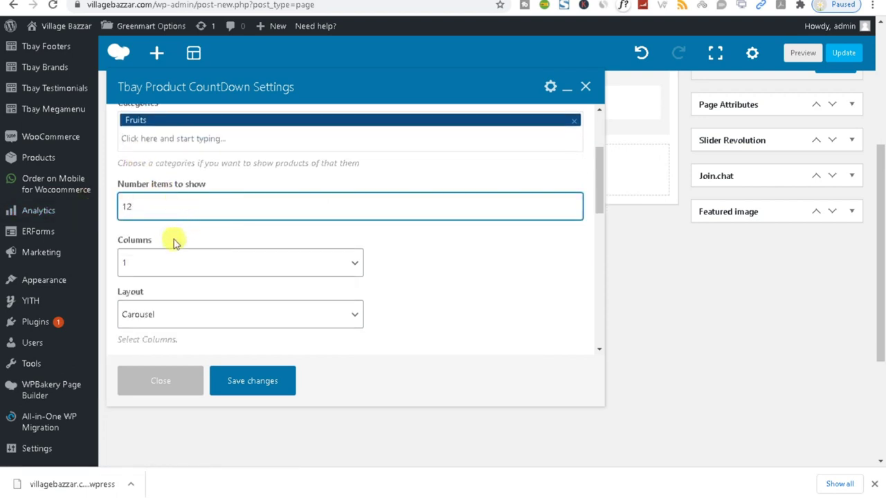
pyautogui.click(132, 263)
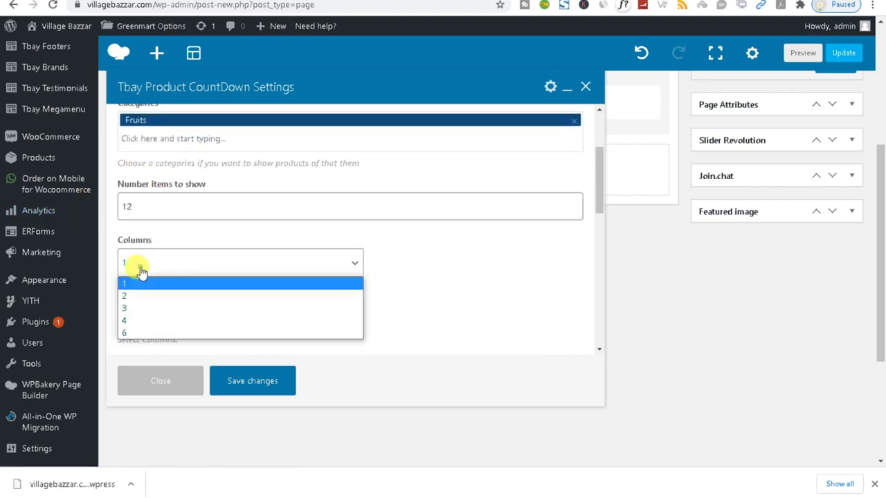
pyautogui.click(137, 321)
# - Keep the element's Carousel layout and set its number of rows to 3
pyautogui.scroll(-3, 243, 279)
pyautogui.click(180, 192)
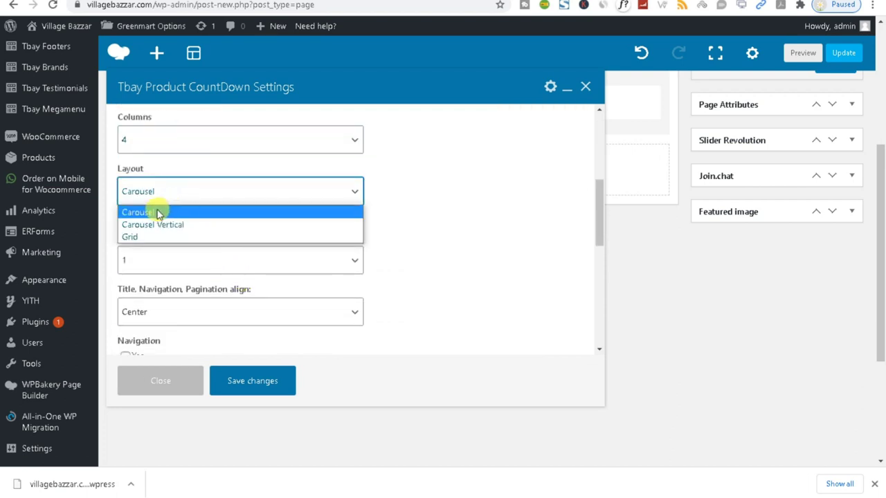
pyautogui.click(464, 206)
pyautogui.click(230, 261)
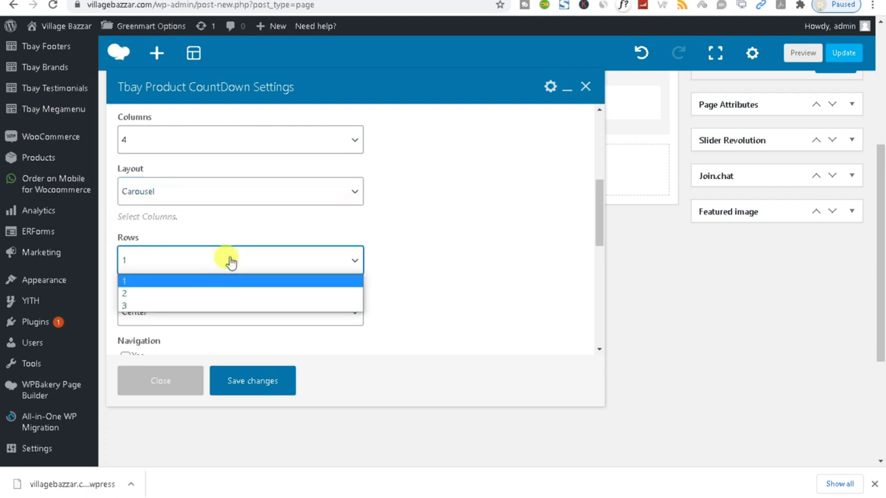
pyautogui.click(155, 306)
pyautogui.scroll(-2, 281, 242)
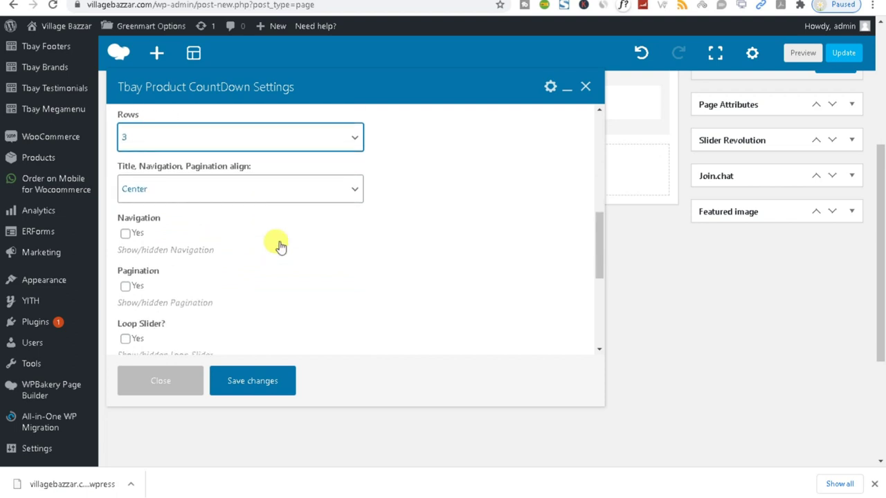
pyautogui.scroll(-2, 166, 283)
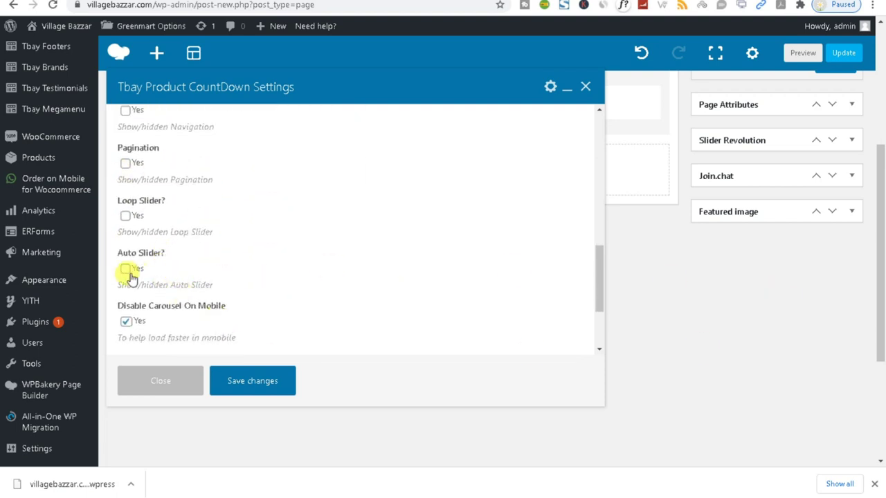
pyautogui.click(124, 269)
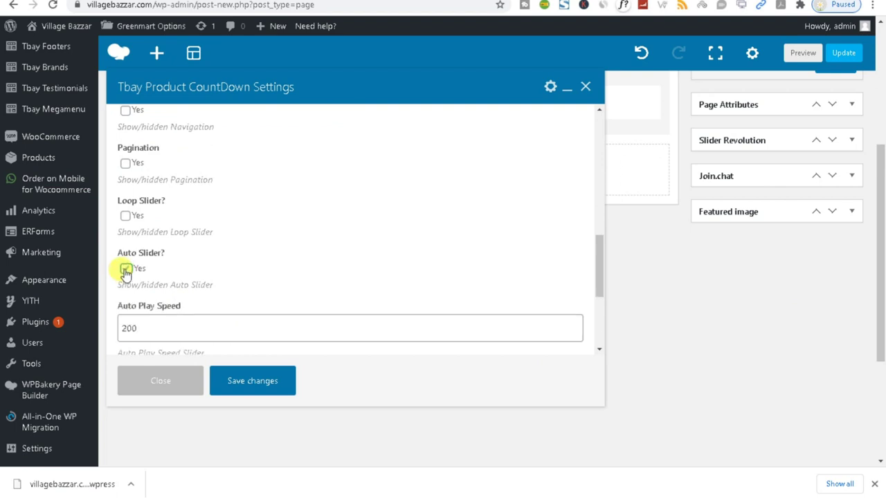
pyautogui.click(125, 269)
# - Turn on Show config Responsive for the element and review the column counts for desktop, small desktop, tablet and mobile screens
pyautogui.scroll(-2, 131, 272)
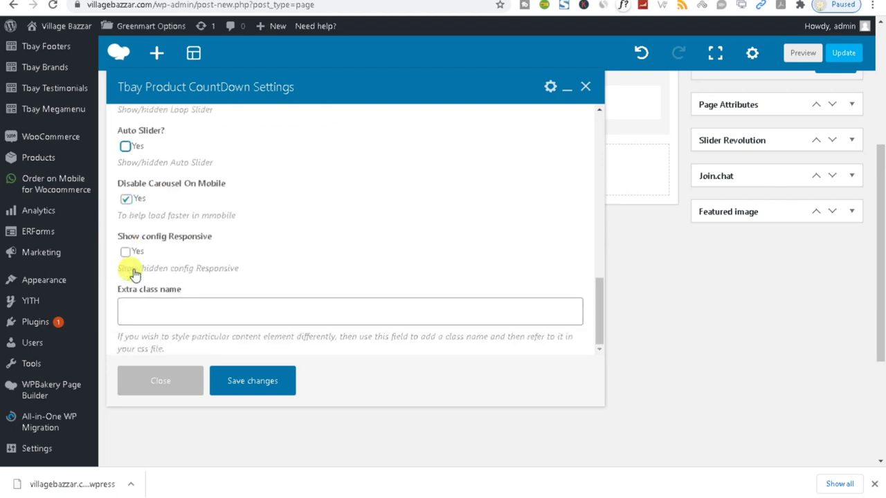
pyautogui.click(127, 254)
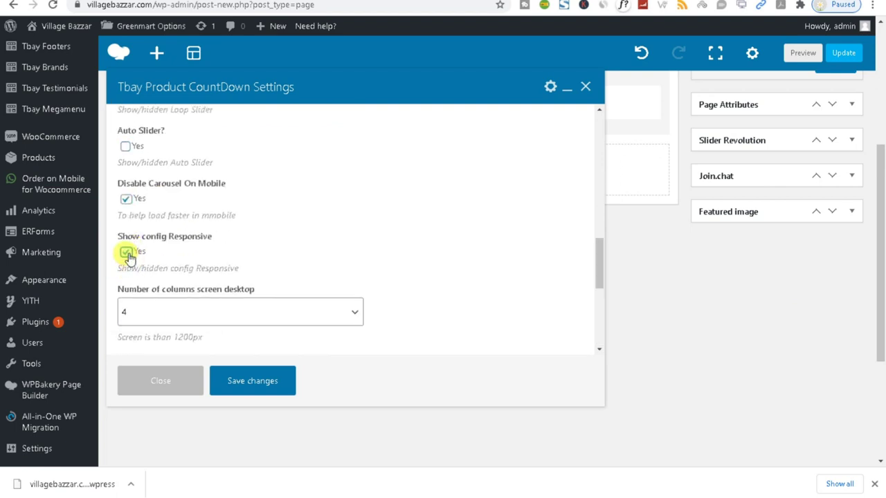
pyautogui.tripleClick(179, 235)
pyautogui.scroll(-1, 235, 241)
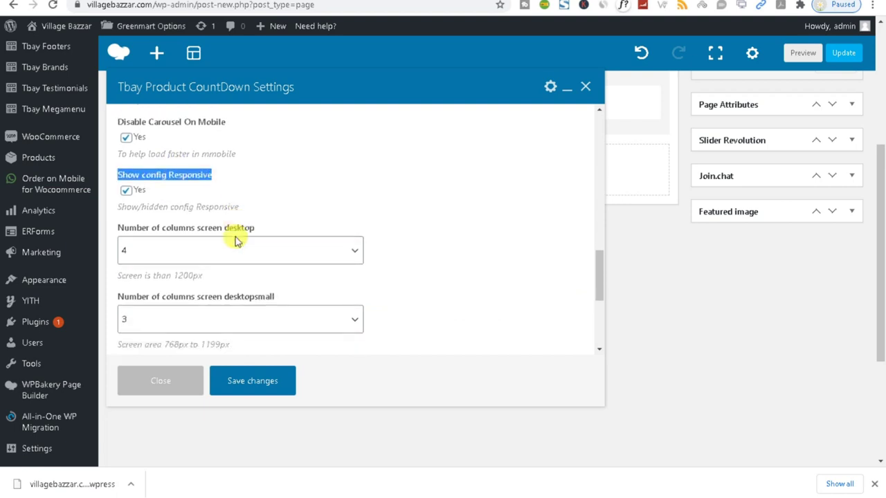
pyautogui.scroll(-3, 235, 240)
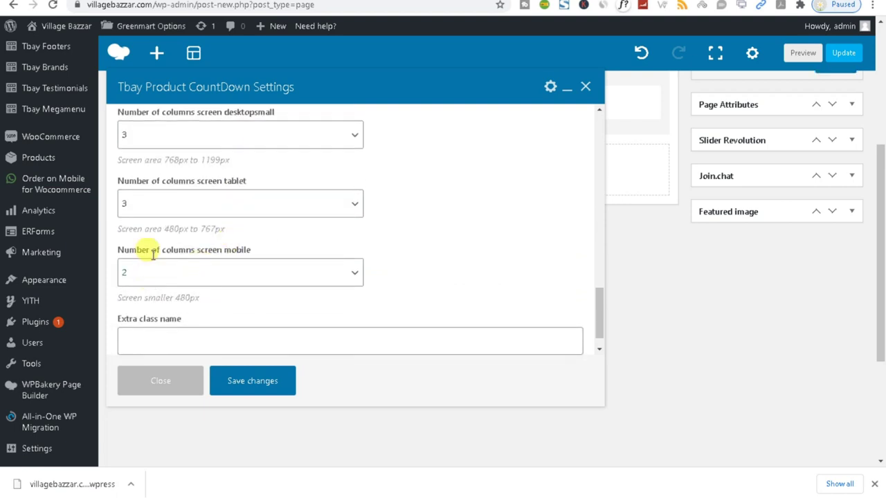
pyautogui.scroll(1, 155, 187)
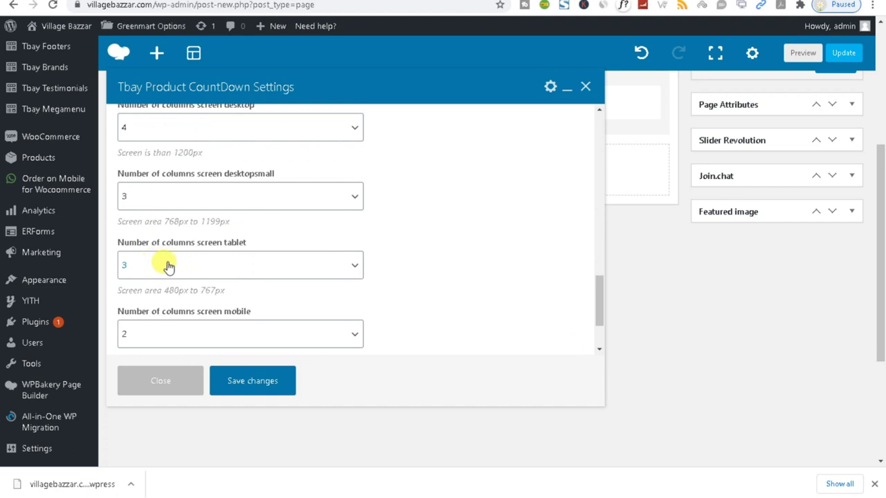
pyautogui.scroll(1, 233, 223)
pyautogui.scroll(-3, 233, 224)
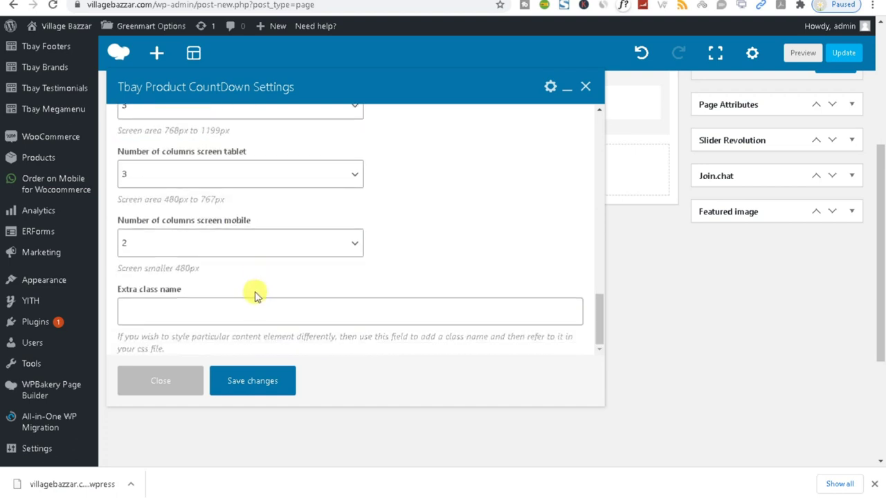
# - Save the product countdown settings and publish the Combo Offer page
pyautogui.click(261, 386)
pyautogui.scroll(3, 285, 354)
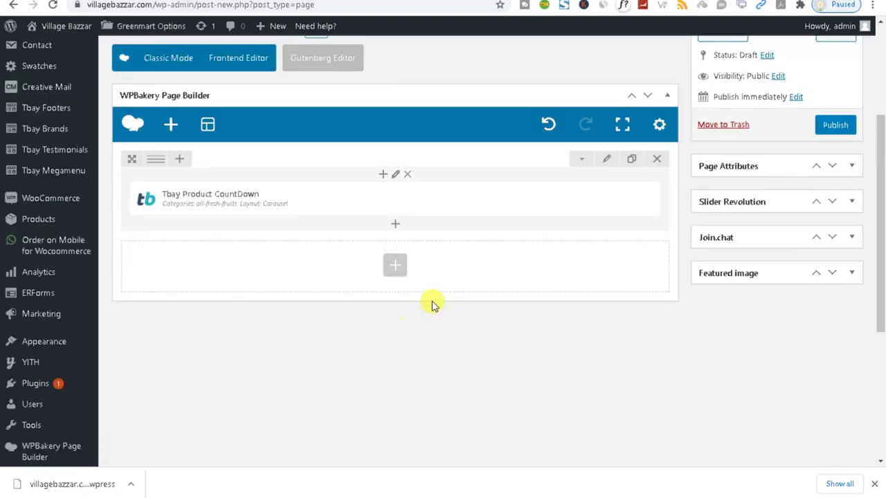
pyautogui.click(830, 125)
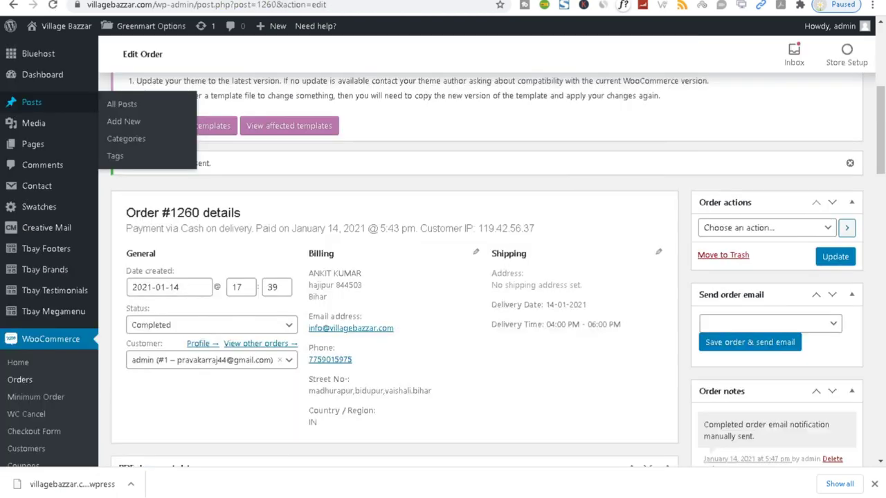
# - Return to the shop's home page and look over the Shop By Category row and the Top Featured Products section
pyautogui.click(32, 144)
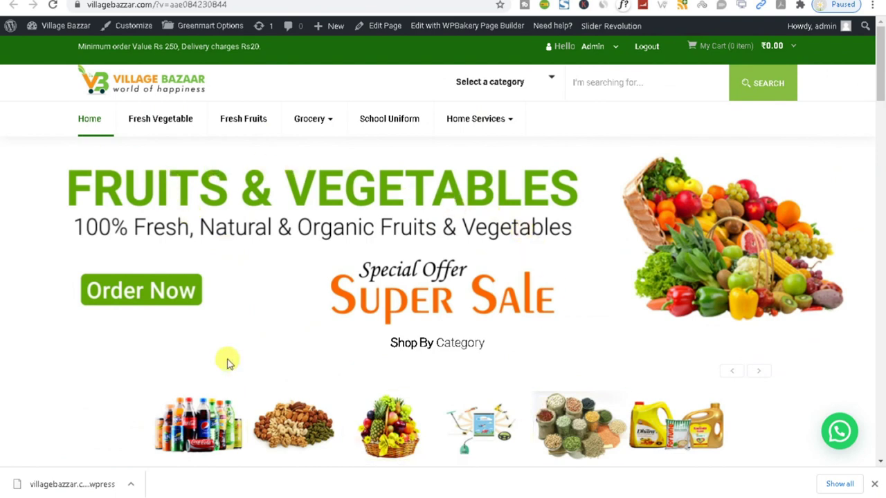
pyautogui.scroll(-5, 575, 332)
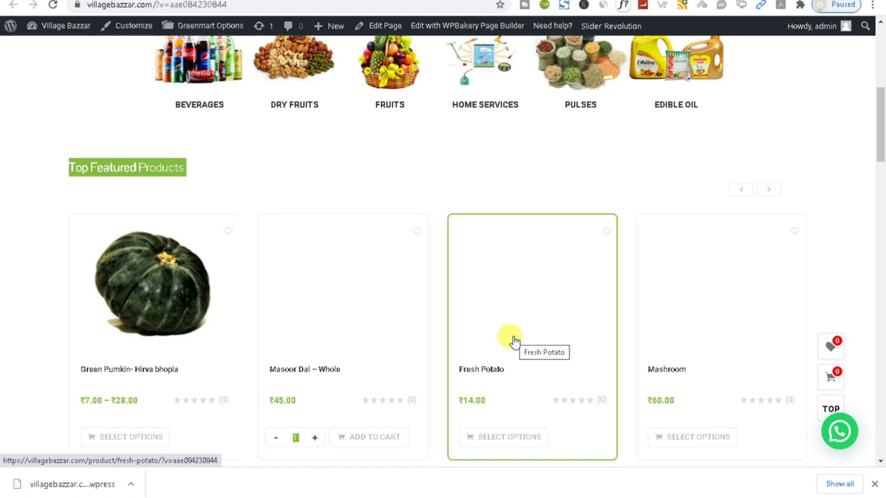
pyautogui.scroll(3, 512, 339)
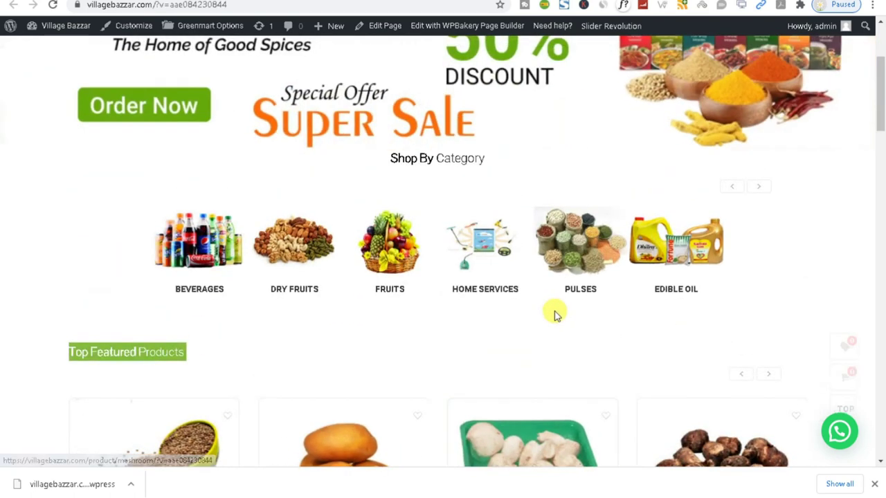
# - Open the published Combo Offer page from its permalink in a new browser tab
pyautogui.scroll(2, 555, 316)
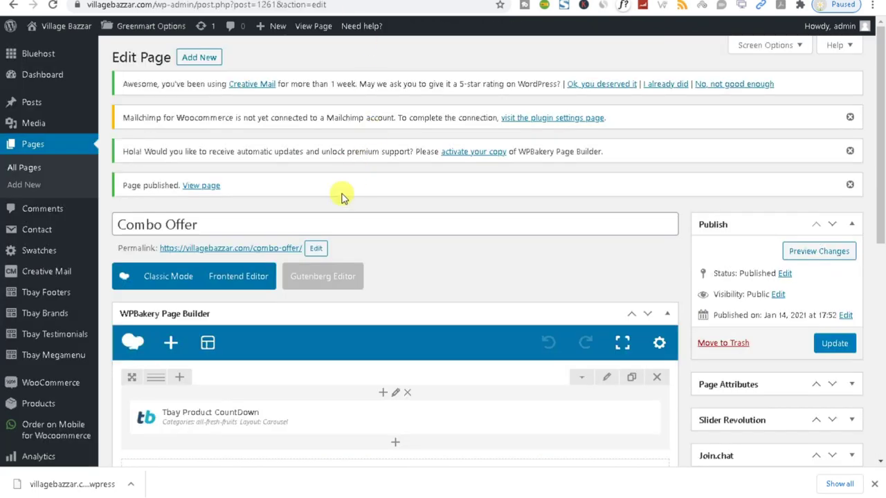
pyautogui.rightClick(242, 248)
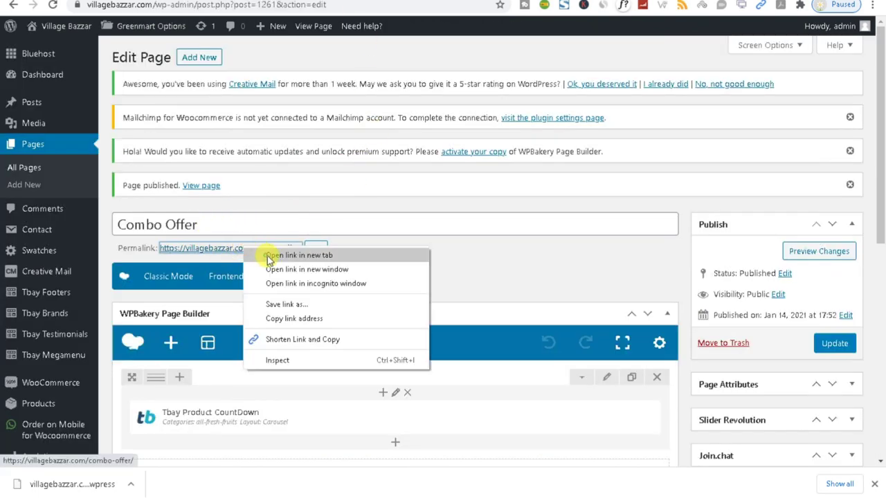
pyautogui.click(268, 256)
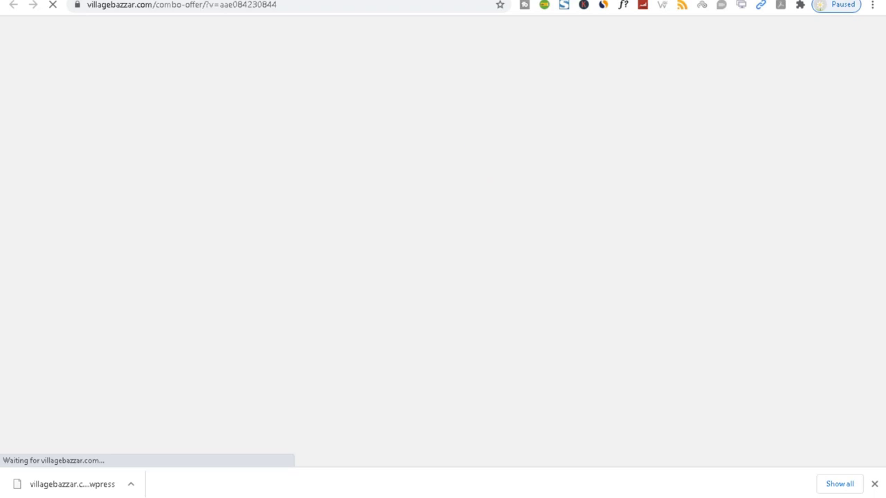
# - Open the Home1 front page for editing from the site's list of pages
pyautogui.hotkey('alt', 'Left')
pyautogui.hotkey('alt', 'Left')
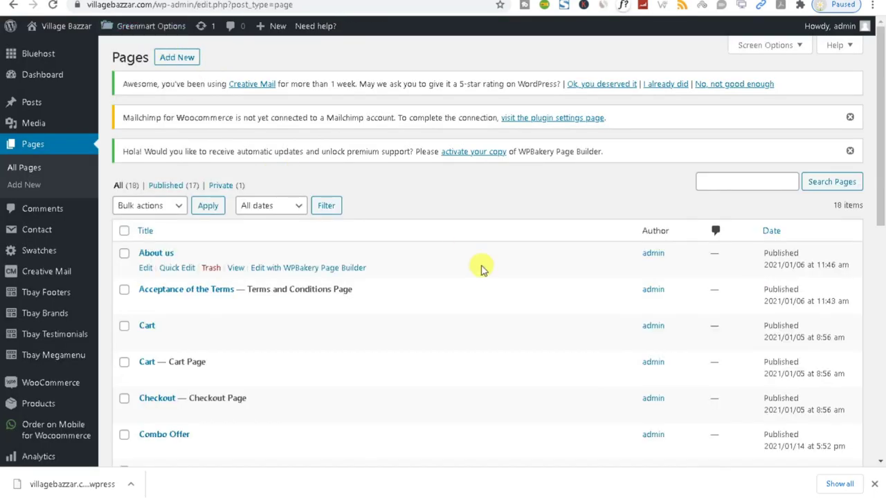
pyautogui.scroll(-4, 478, 265)
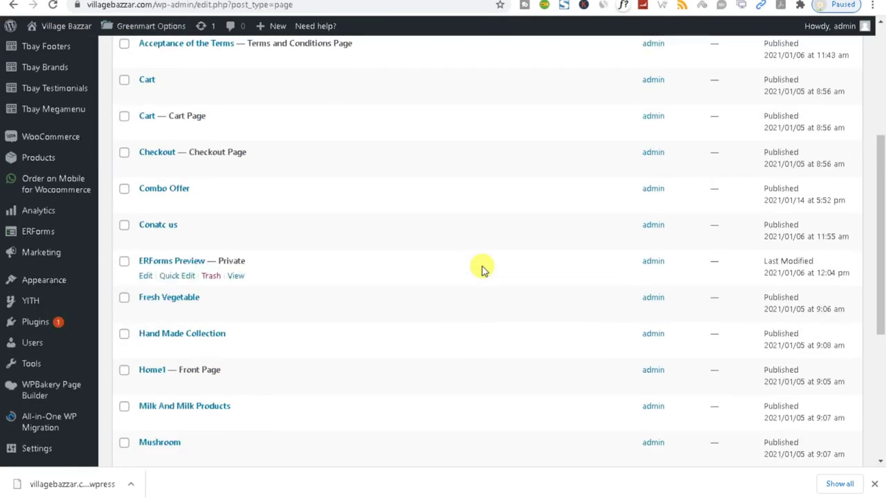
pyautogui.scroll(-2, 482, 270)
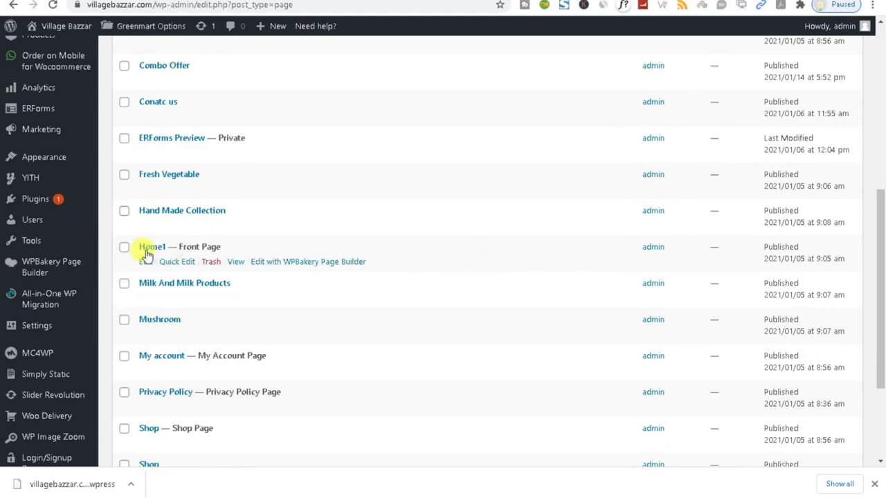
pyautogui.click(146, 263)
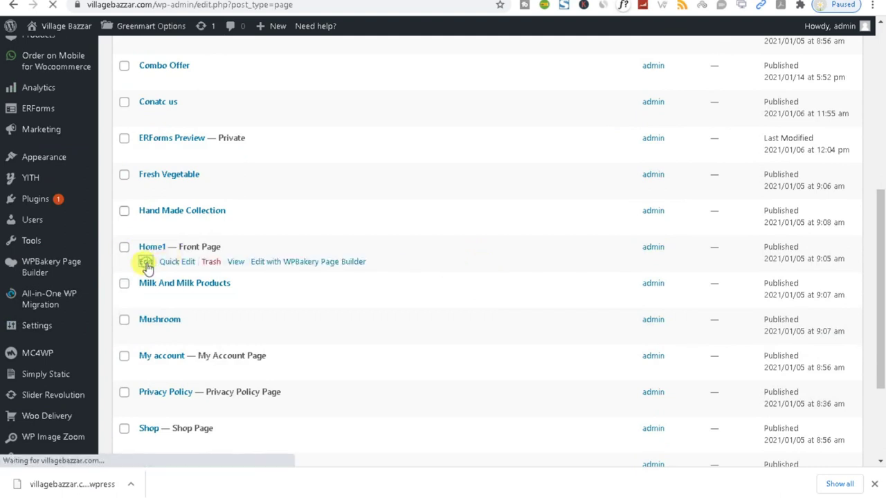
pyautogui.moveTo(234, 247); pyautogui.dragTo(137, 247)
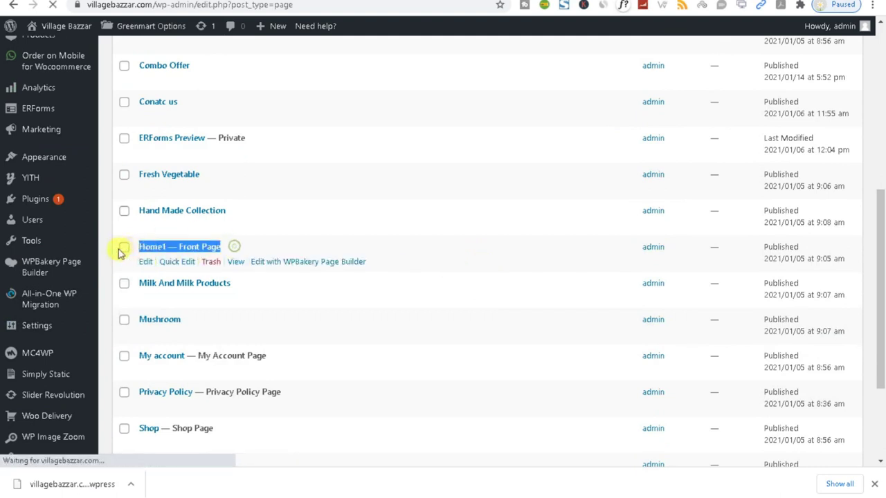
# - Look over the home page's featured and uniform product sections and check the content of the published Combo Offer page
pyautogui.scroll(-3, 360, 346)
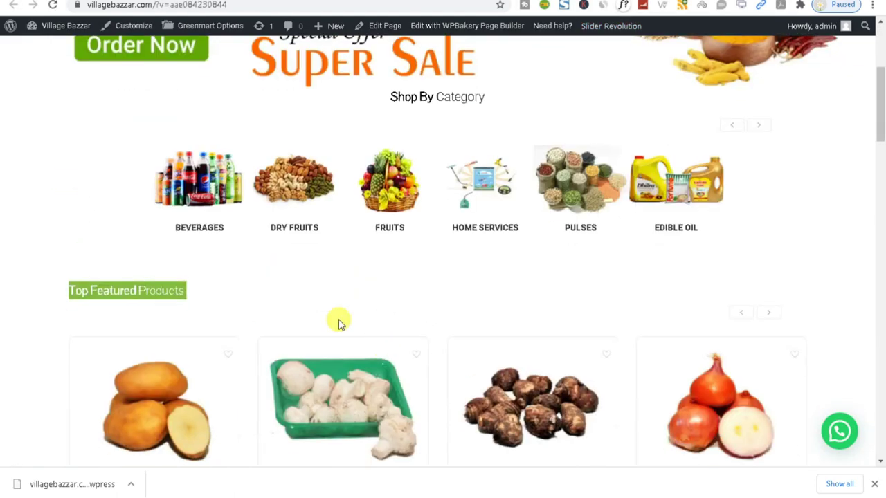
pyautogui.scroll(-3, 543, 287)
pyautogui.scroll(-6, 536, 298)
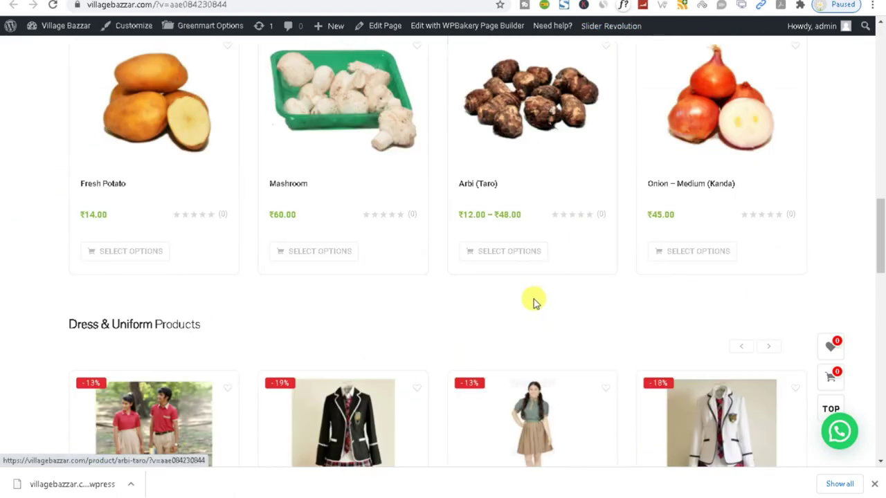
pyautogui.scroll(5, 534, 299)
pyautogui.click(535, 287)
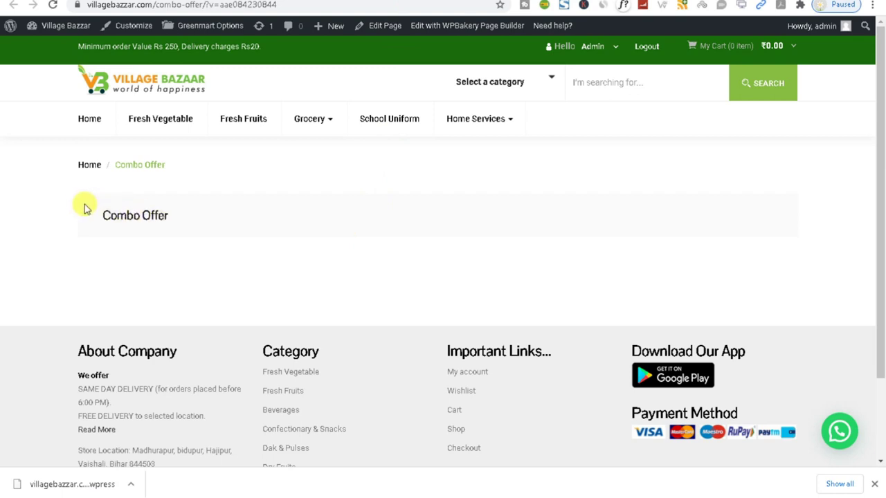
pyautogui.tripleClick(119, 211)
pyautogui.tripleClick(109, 213)
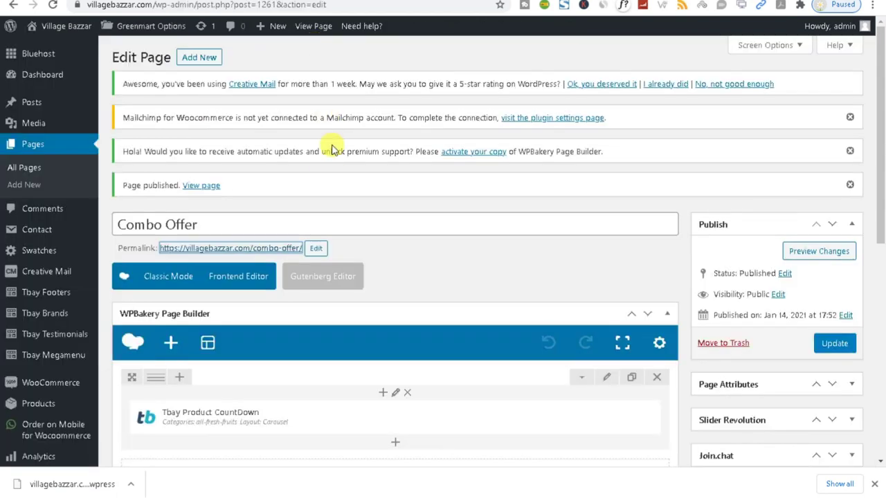
# - Check the Combo Offer page's builder layout and open the shop's full product list
pyautogui.scroll(-5, 302, 247)
pyautogui.scroll(6, 293, 299)
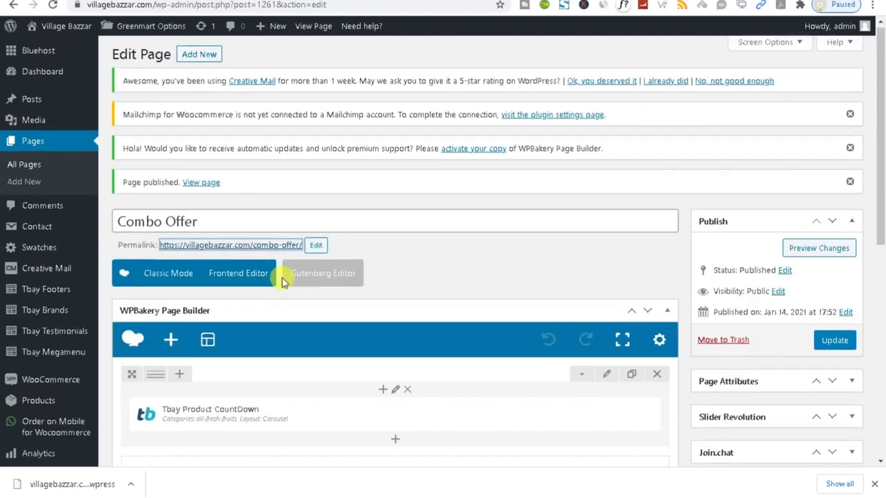
pyautogui.scroll(-2, 390, 415)
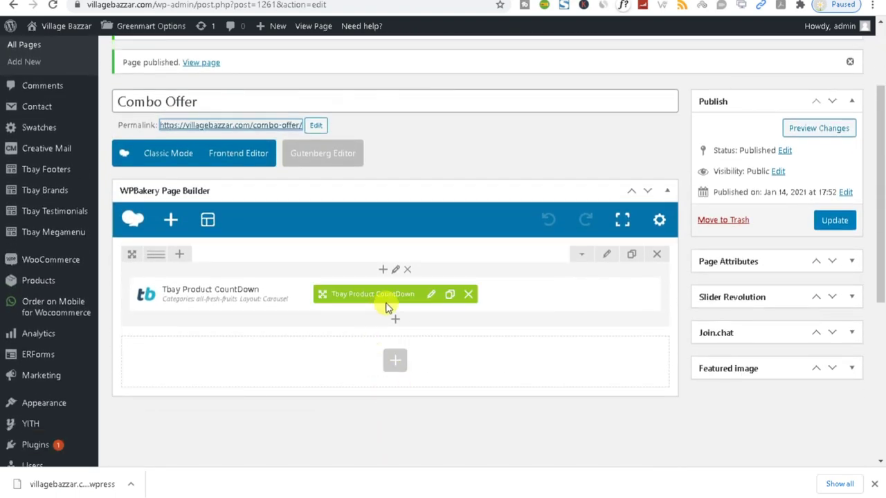
pyautogui.scroll(-4, 195, 381)
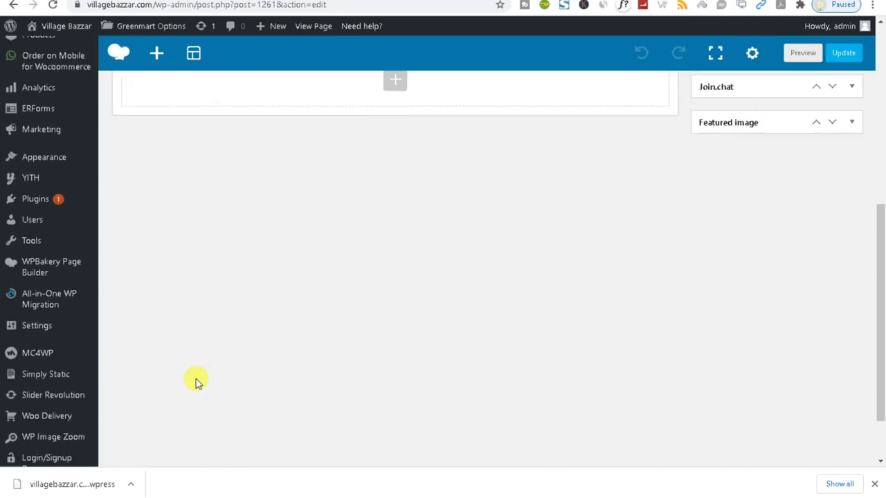
pyautogui.scroll(2, 24, 199)
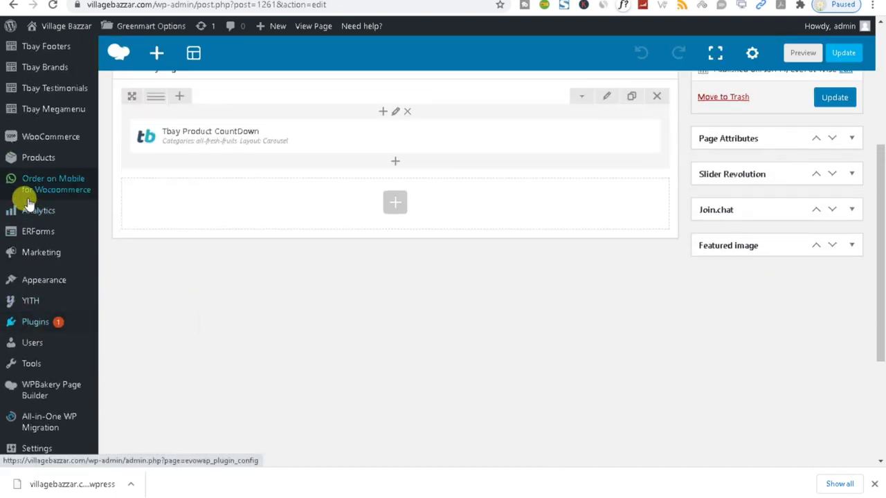
pyautogui.rightClick(29, 161)
pyautogui.press('Escape')
pyautogui.click(38, 159)
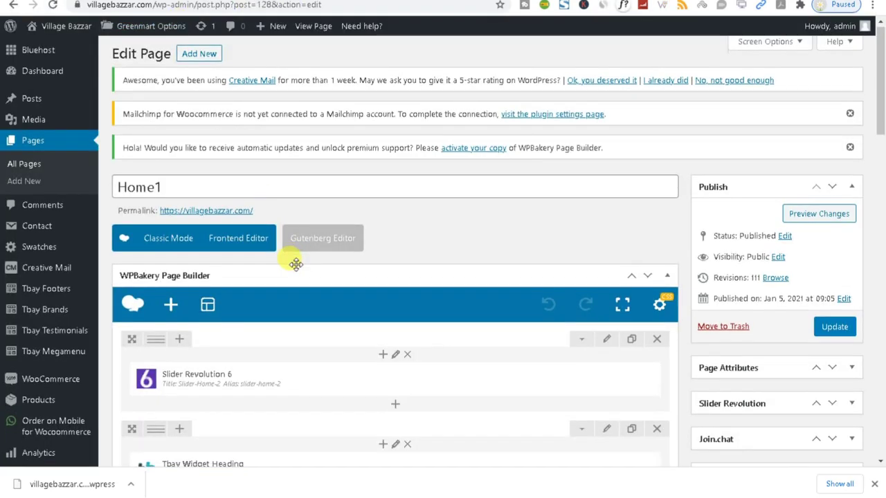
# - Search the shop's product list for "apple"
pyautogui.scroll(-3, 294, 266)
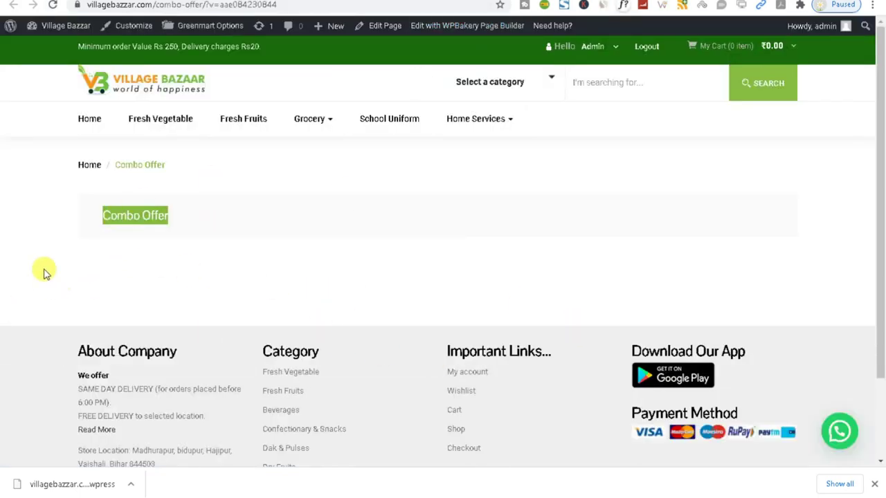
pyautogui.hotkey('alt', 'Left')
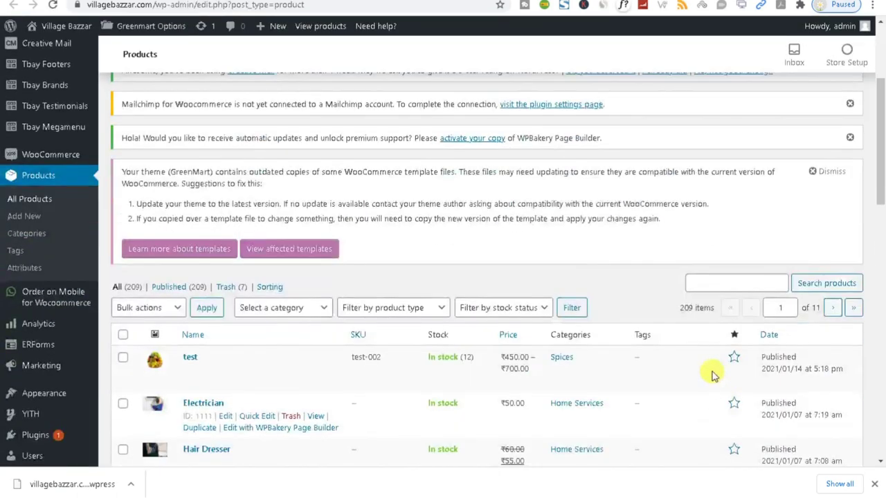
pyautogui.click(703, 281)
pyautogui.write('apple')
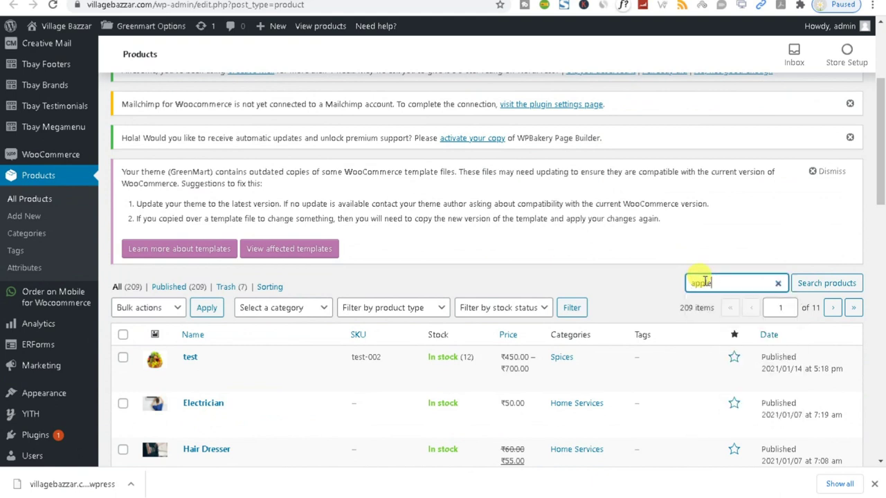
pyautogui.press('Return')
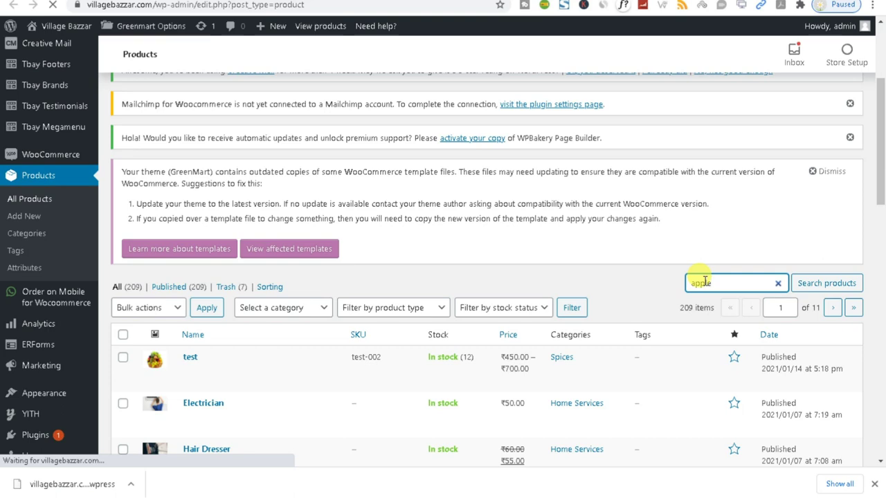
# - Open the Apple – Washington, Apple – Kinnor Indian and Apple Royal Gala products for editing in separate browser tabs
pyautogui.scroll(-4, 484, 253)
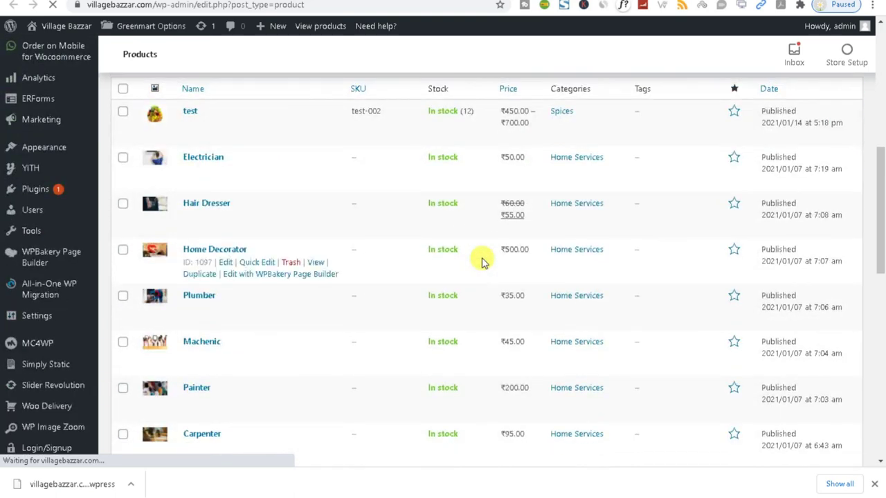
pyautogui.scroll(-10, 482, 262)
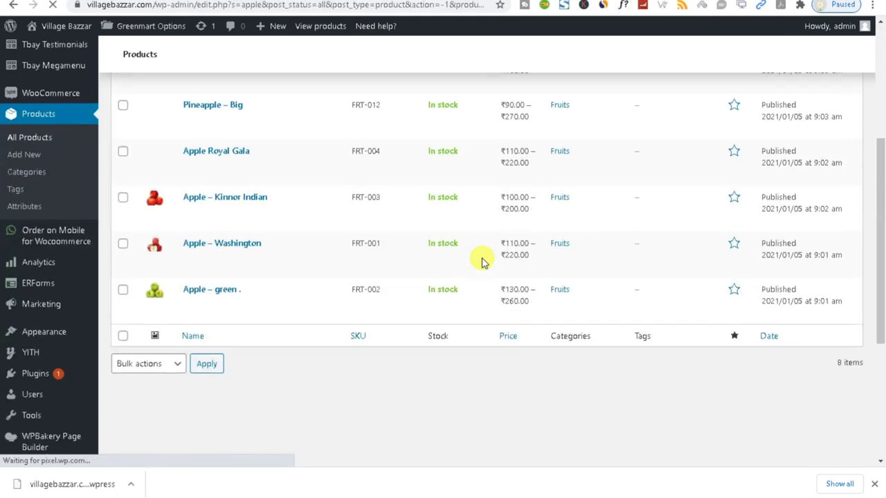
pyautogui.scroll(-4, 482, 261)
pyautogui.scroll(-2, 483, 261)
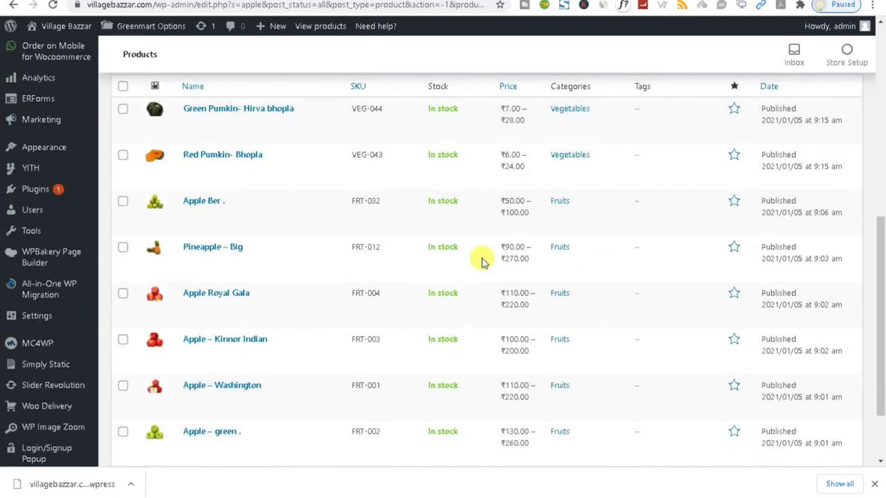
pyautogui.scroll(-1, 207, 353)
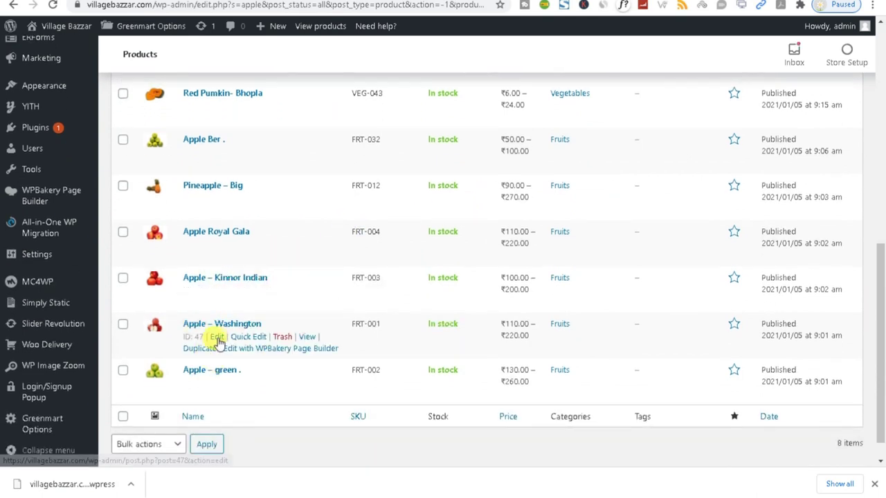
pyautogui.rightClick(217, 337)
pyautogui.click(228, 344)
pyautogui.rightClick(214, 291)
pyautogui.click(235, 298)
pyautogui.rightClick(216, 246)
pyautogui.click(237, 252)
# - Open the Apple Ber and Apple – green products for editing as well
pyautogui.scroll(1, 209, 152)
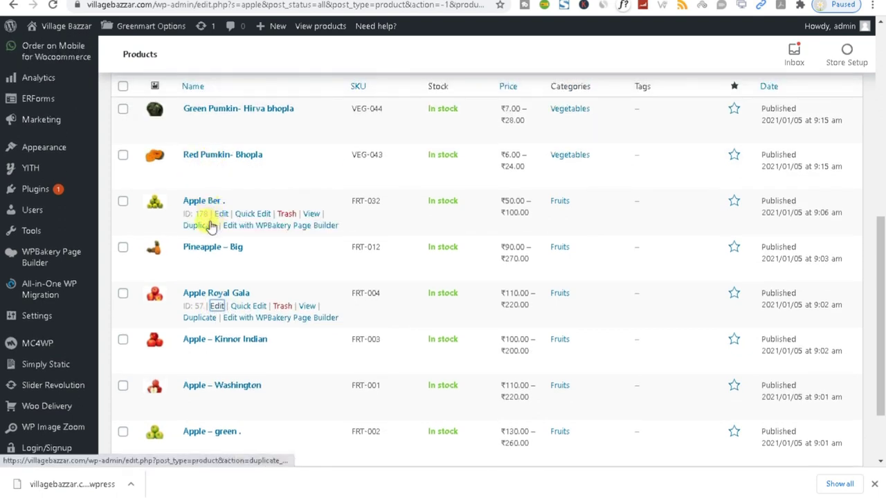
pyautogui.rightClick(220, 217)
pyautogui.click(244, 227)
pyautogui.scroll(-2, 251, 247)
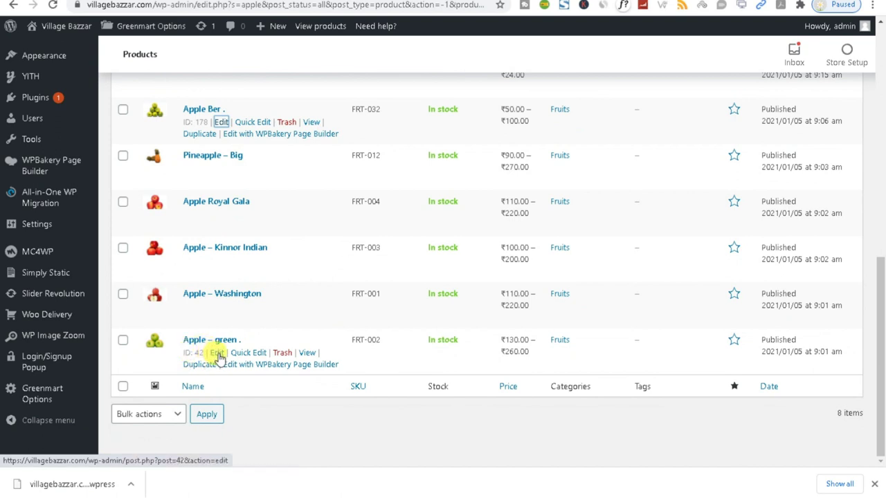
pyautogui.click(217, 354)
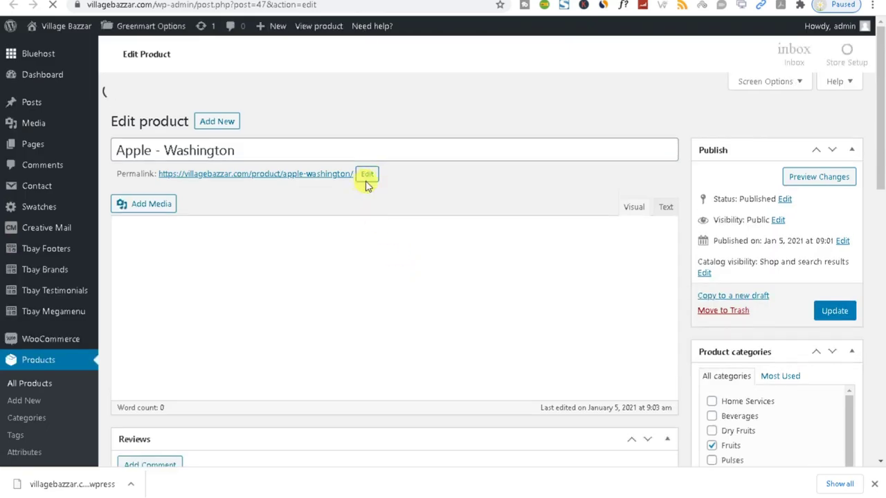
# - Display the variations of the Apple - Washington product and expand the settings of its 500 gm variation
pyautogui.scroll(-10, 390, 336)
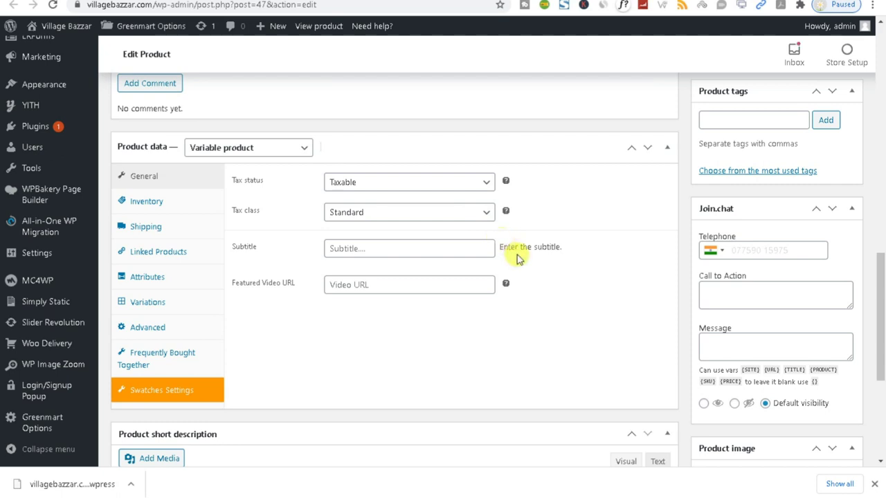
pyautogui.scroll(3, 505, 131)
pyautogui.scroll(3, 509, 204)
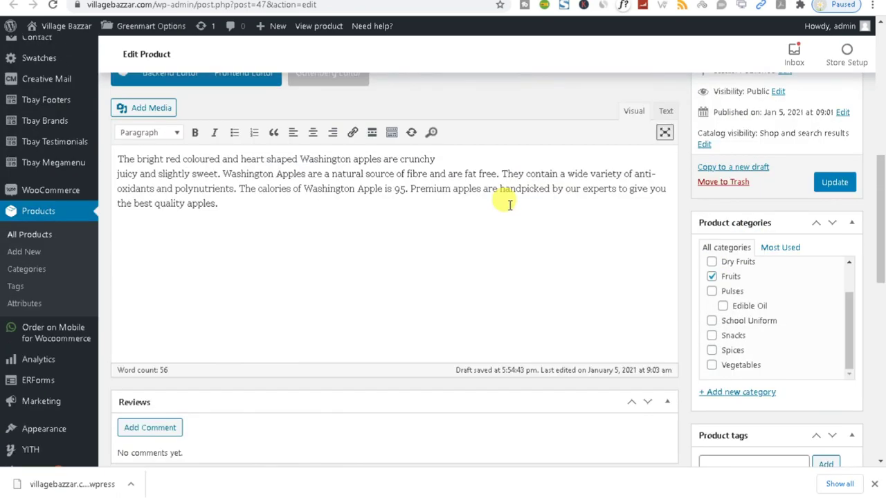
pyautogui.scroll(-6, 509, 209)
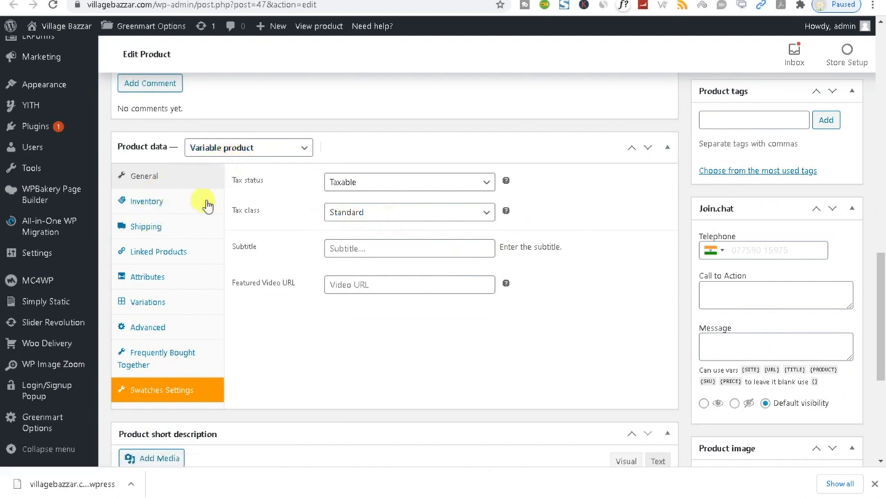
pyautogui.click(159, 302)
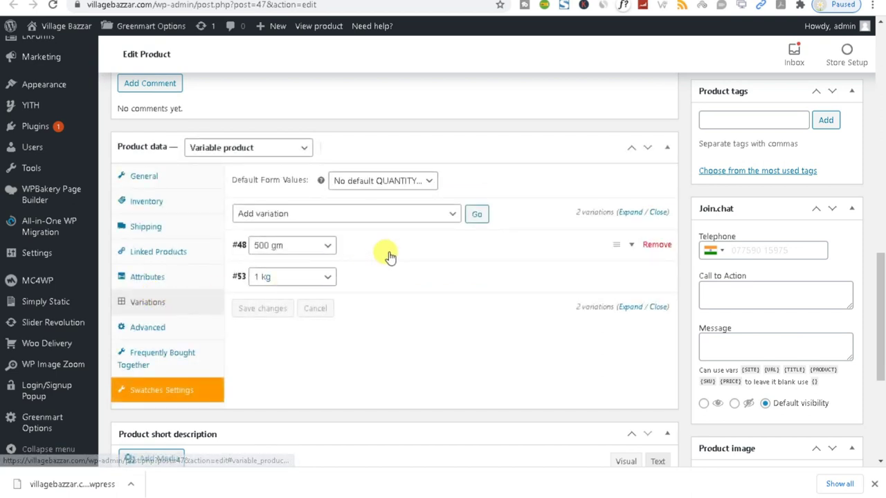
pyautogui.click(394, 247)
pyautogui.scroll(-3, 452, 271)
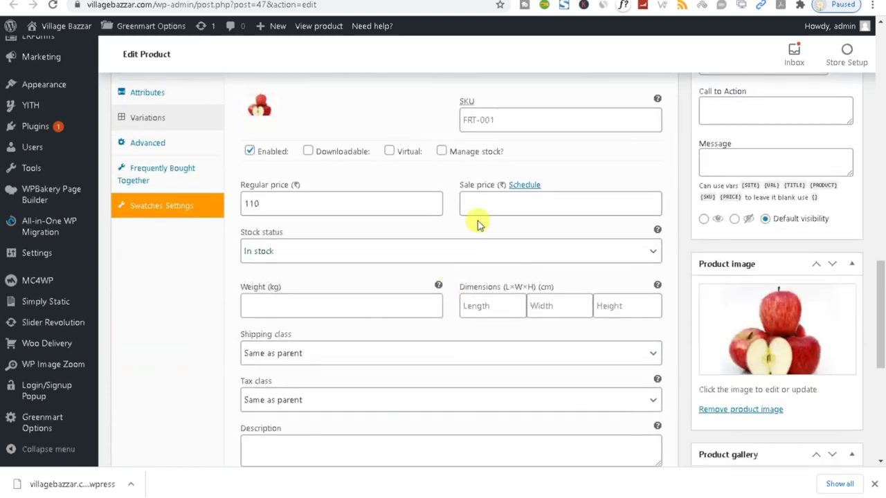
# - Schedule the 500 gm variation's sale from 2021-01-14 to 2021-02-28
pyautogui.click(519, 185)
pyautogui.click(308, 259)
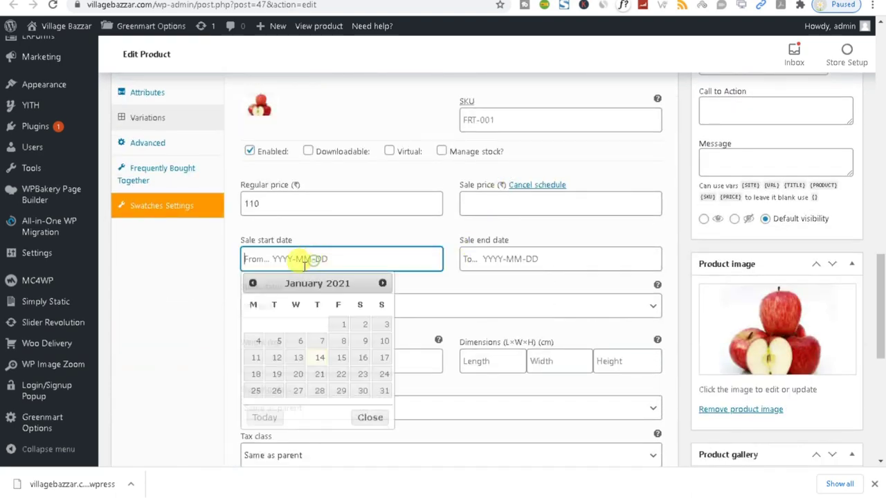
pyautogui.click(320, 358)
pyautogui.click(546, 259)
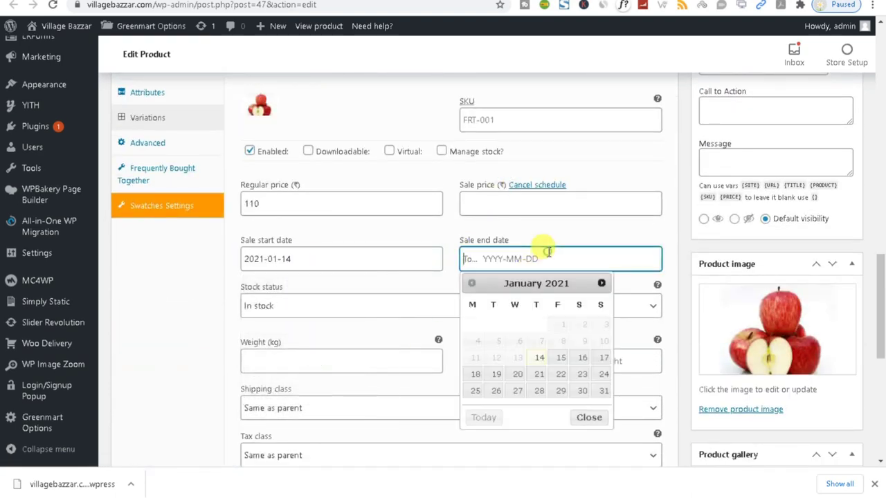
pyautogui.click(601, 284)
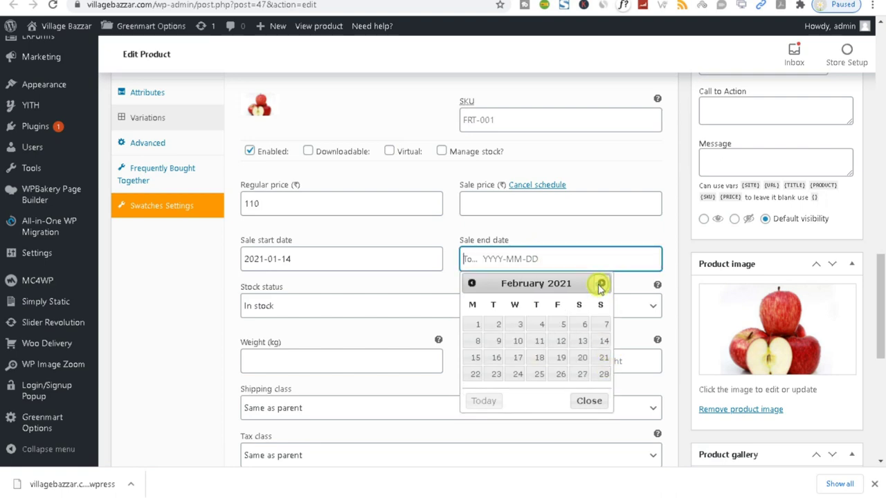
pyautogui.click(602, 372)
# - Schedule the 1 kg variation's sale from 2021-01-14 to 2021-02-28 and save the Apple - Washington variation changes
pyautogui.scroll(-4, 581, 360)
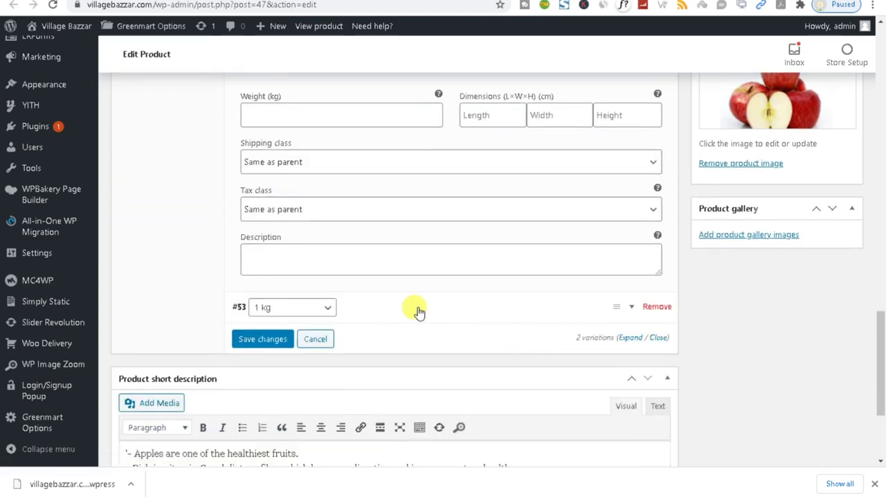
pyautogui.click(418, 311)
pyautogui.scroll(-4, 353, 277)
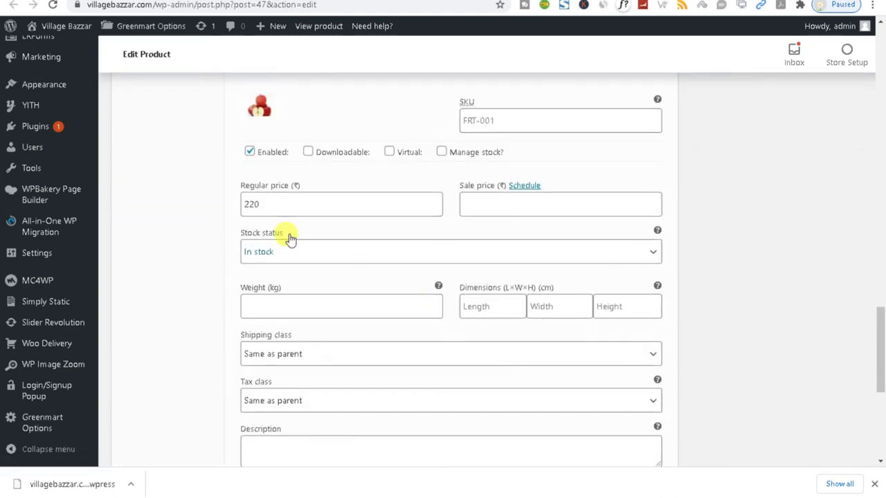
pyautogui.click(524, 186)
pyautogui.click(338, 257)
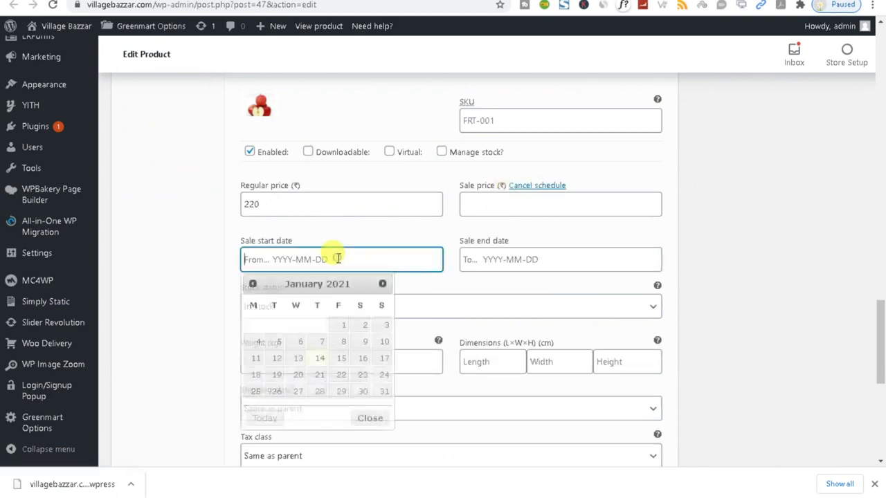
pyautogui.click(319, 358)
pyautogui.click(484, 258)
pyautogui.scroll(-1, 588, 332)
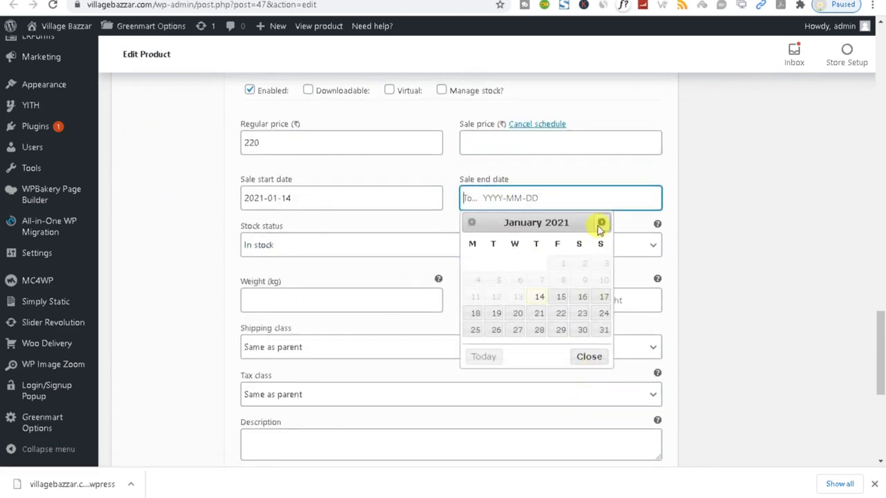
pyautogui.click(599, 229)
pyautogui.click(603, 312)
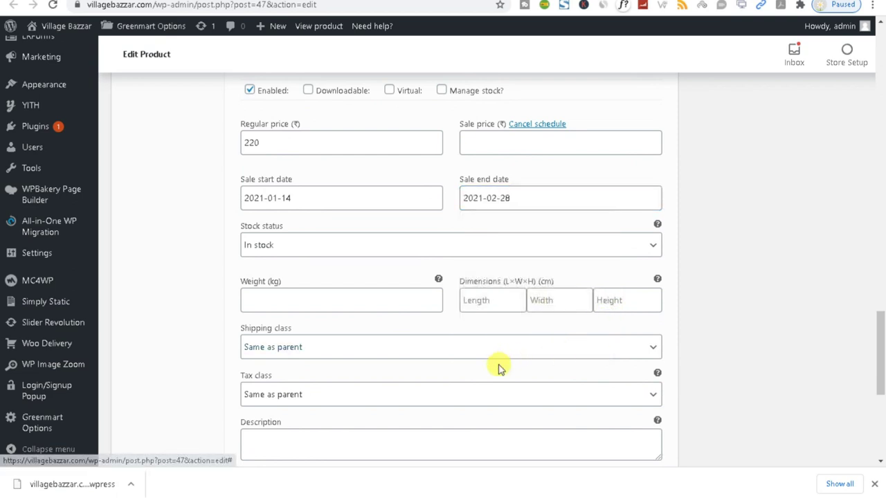
pyautogui.scroll(-5, 457, 364)
pyautogui.click(261, 185)
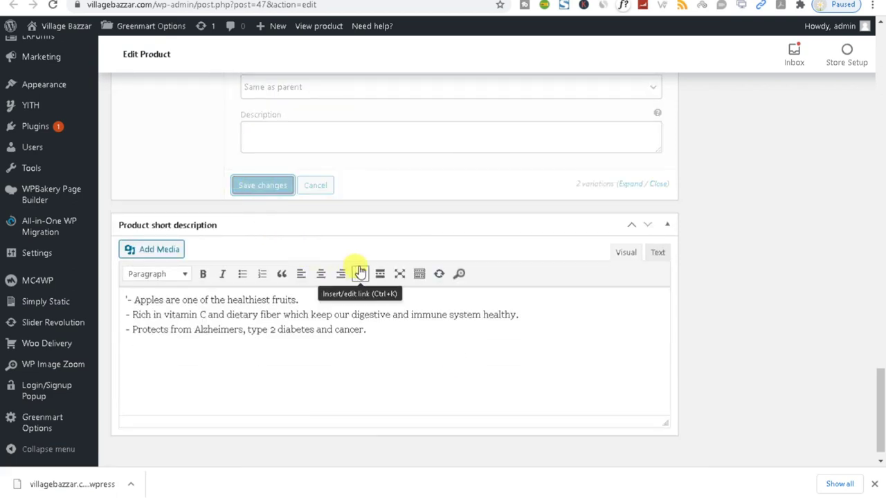
# - Switch to the Apple - Kinnor Indian product, display its variations and expand the 500 gm variation
pyautogui.scroll(10, 360, 273)
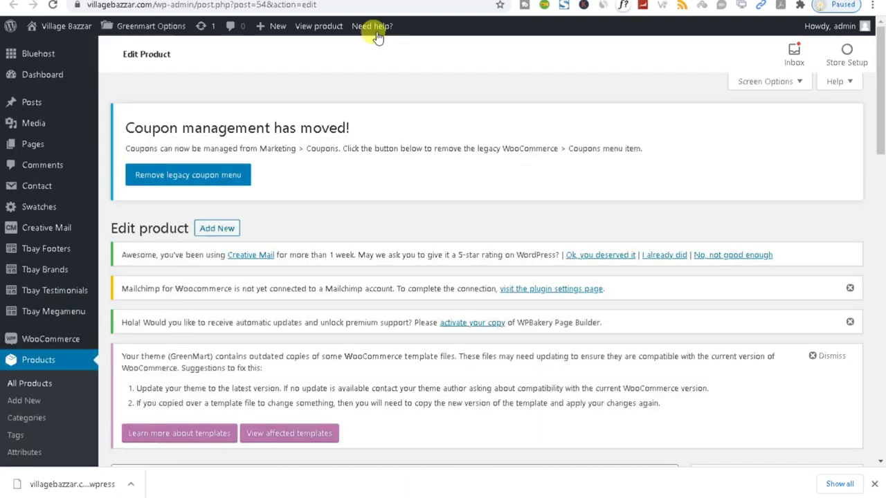
pyautogui.scroll(-6, 488, 290)
pyautogui.scroll(-4, 489, 289)
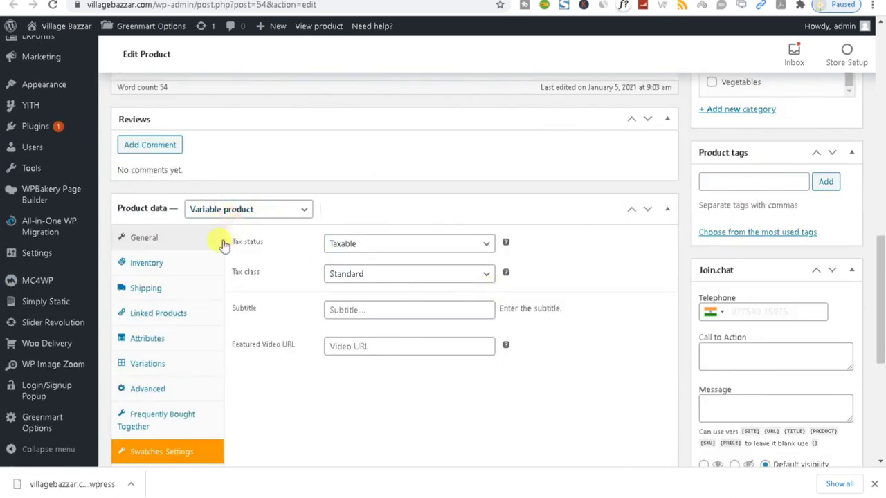
pyautogui.click(168, 368)
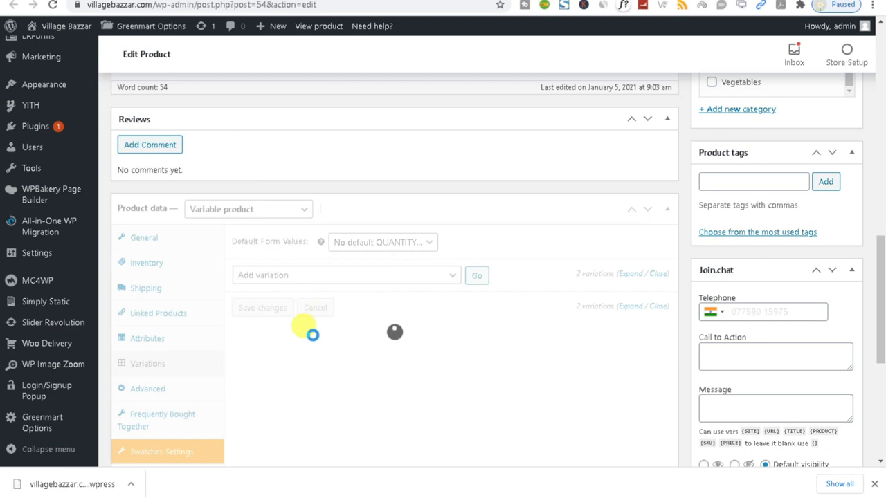
pyautogui.click(397, 308)
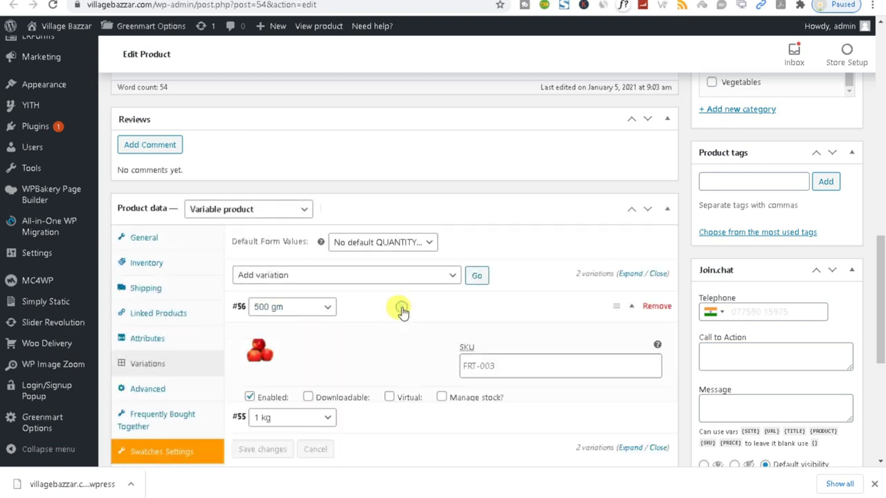
# - Schedule the sale of Apple - Kinnor Indian's 500 gm variation from 2021-01-14 to 2021-02-28
pyautogui.scroll(-1, 404, 311)
pyautogui.scroll(-3, 404, 312)
pyautogui.click(520, 185)
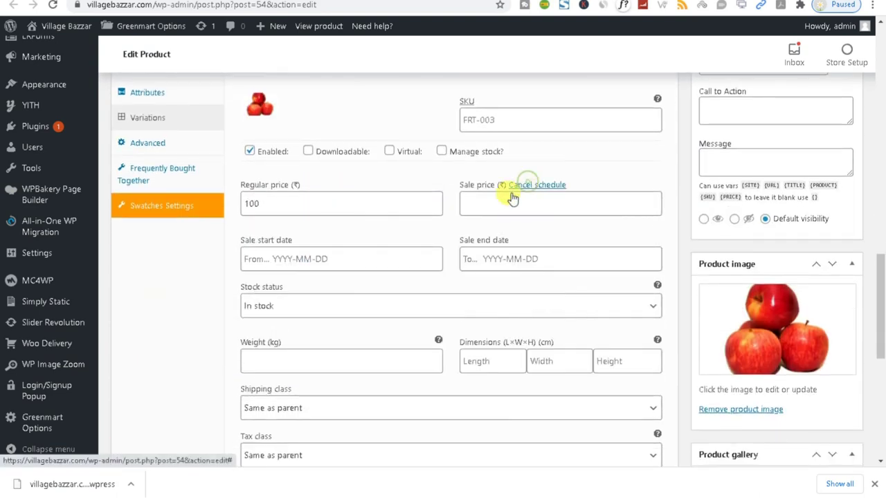
pyautogui.click(286, 257)
pyautogui.click(321, 358)
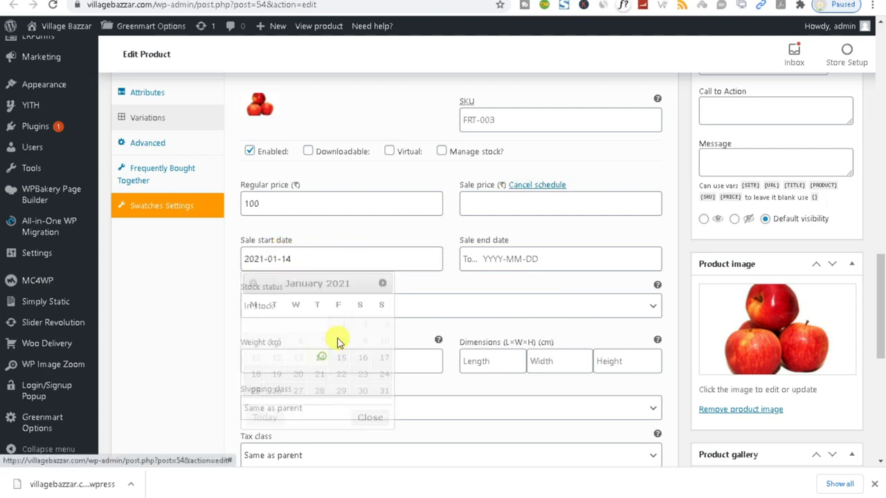
pyautogui.click(469, 258)
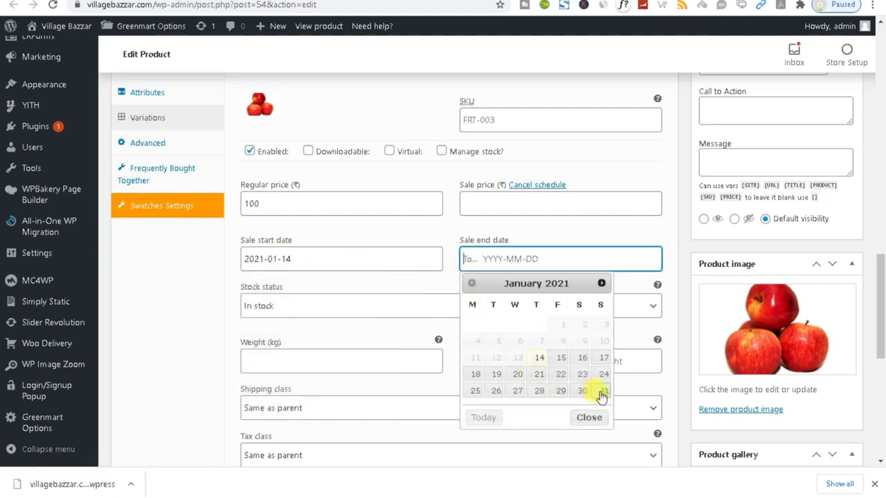
pyautogui.click(601, 283)
pyautogui.click(604, 375)
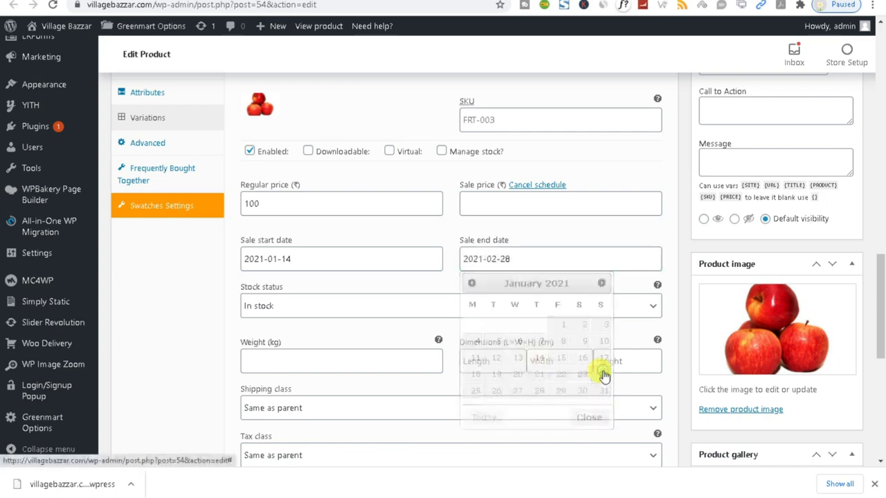
# - Schedule the sale of Apple - Kinnor Indian's 1 kg variation from 2021-01-14 to 2021-02-28 and save the variation changes
pyautogui.scroll(3, 408, 333)
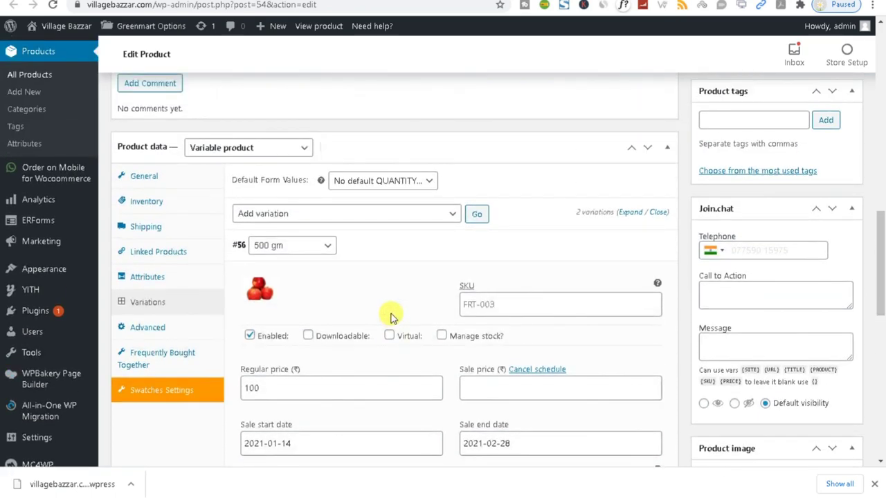
pyautogui.scroll(-8, 389, 315)
pyautogui.click(370, 240)
pyautogui.scroll(-3, 312, 182)
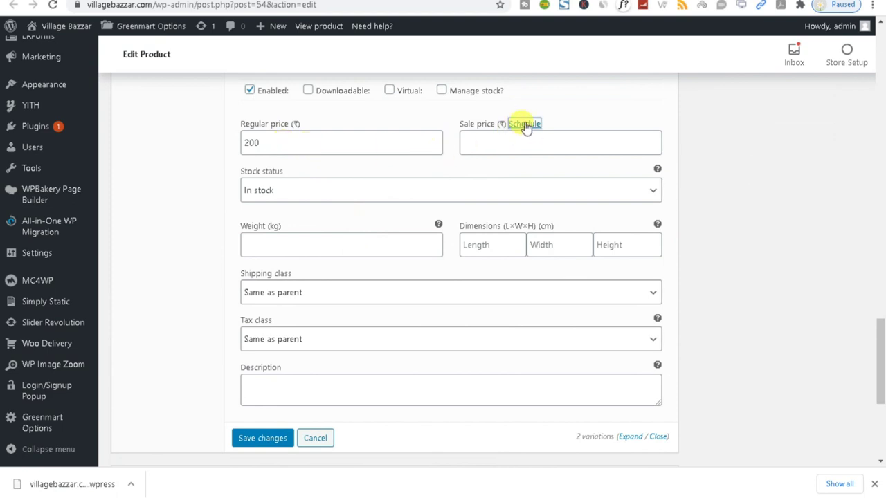
pyautogui.click(524, 125)
pyautogui.click(336, 198)
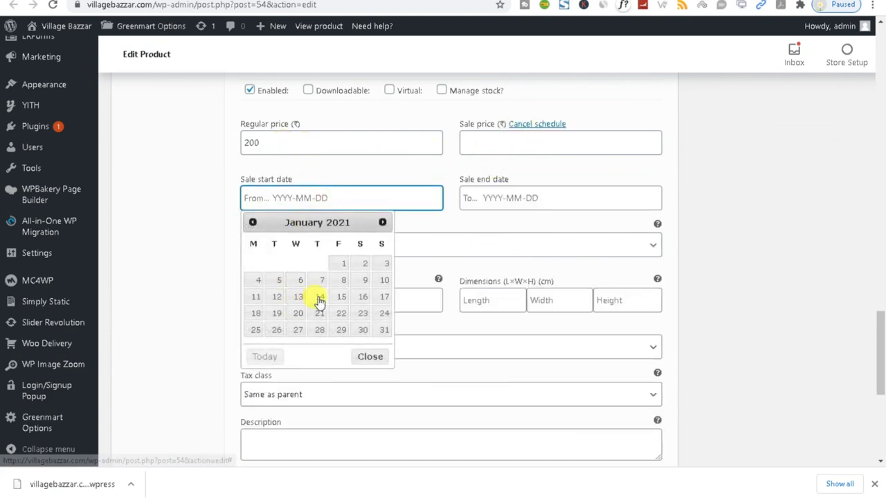
pyautogui.click(320, 297)
pyautogui.click(468, 198)
pyautogui.scroll(-1, 566, 249)
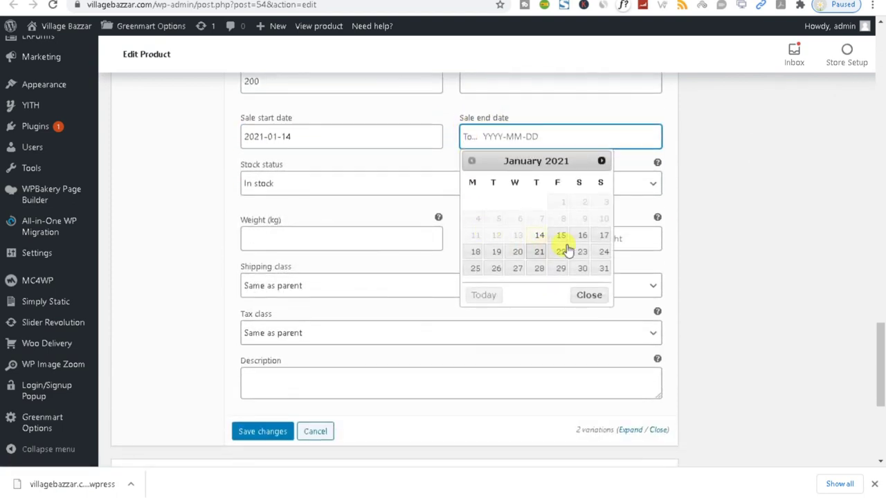
pyautogui.click(601, 161)
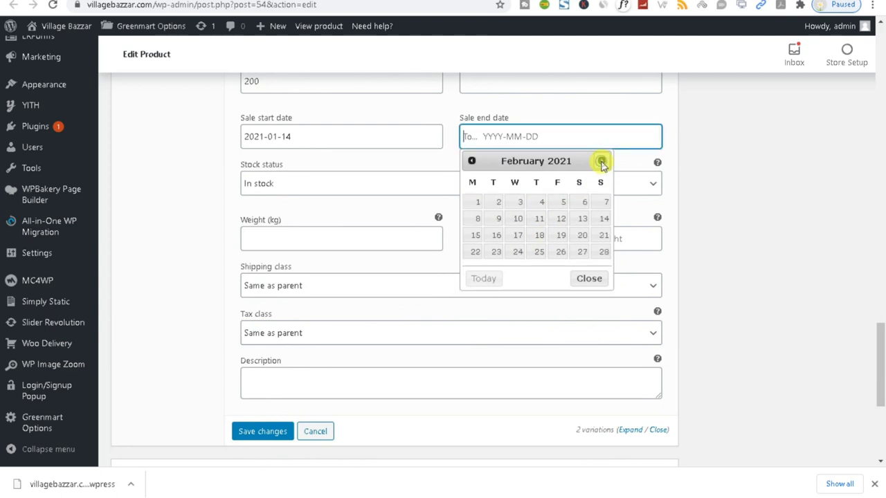
pyautogui.click(603, 252)
pyautogui.click(264, 431)
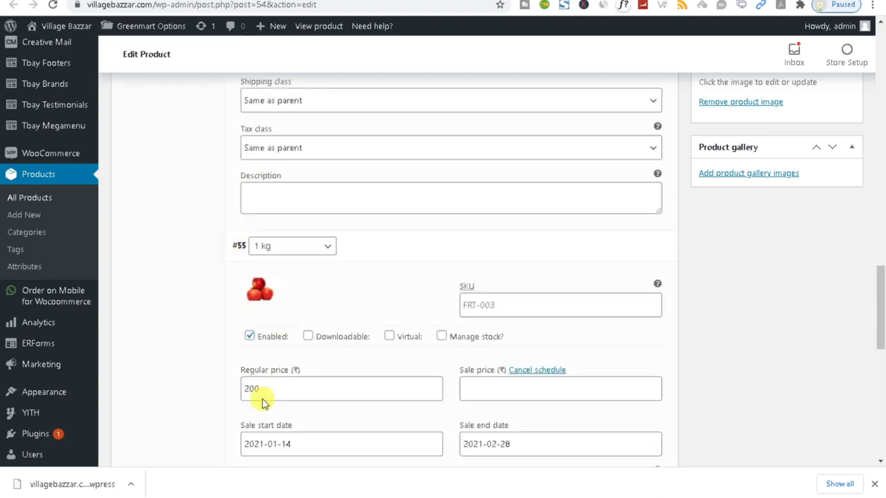
# - Update the Apple - Kinnor Indian product, and return to the Apple - Washington product to update it as well
pyautogui.moveTo(302, 291); pyautogui.dragTo(163, 299)
pyautogui.scroll(8, 158, 297)
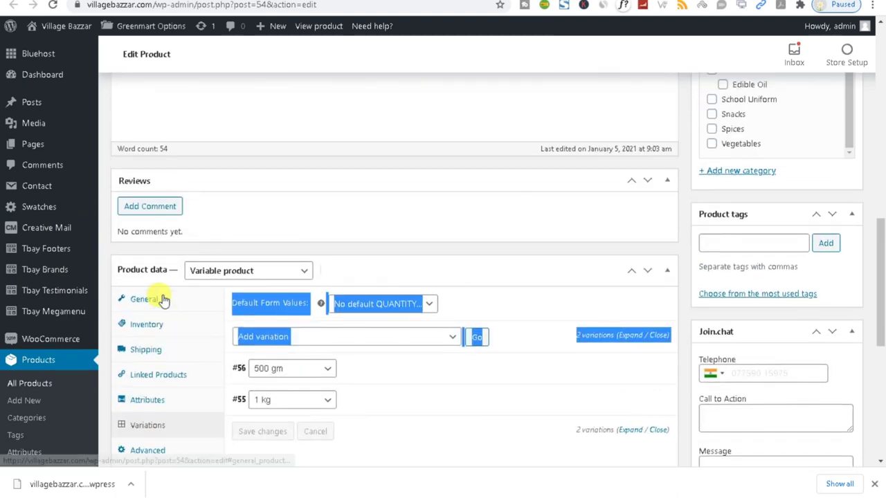
pyautogui.scroll(4, 604, 250)
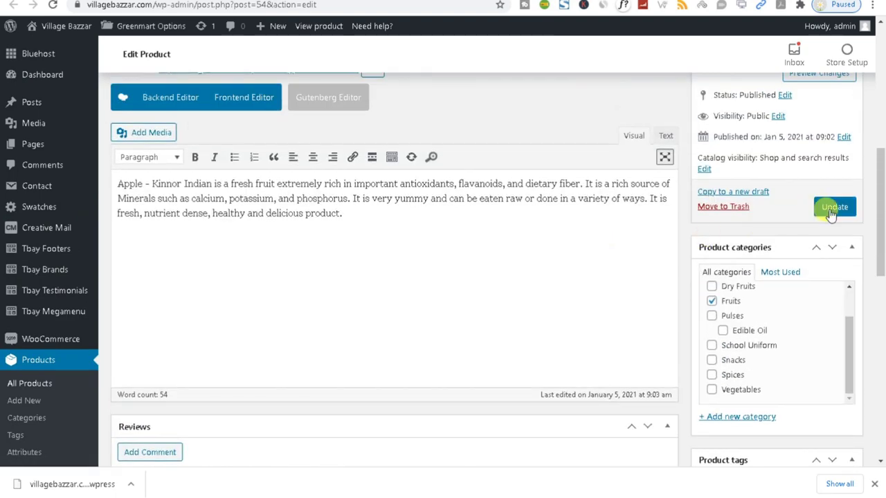
pyautogui.scroll(-3, 490, 249)
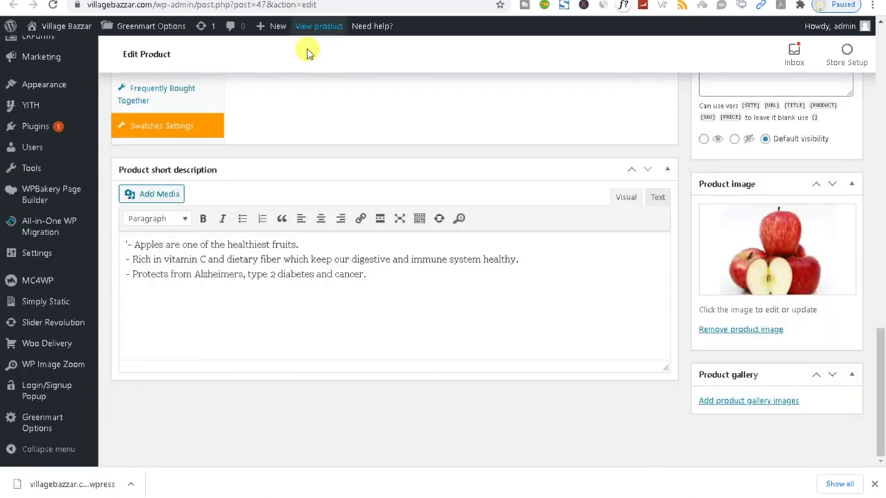
pyautogui.scroll(5, 642, 242)
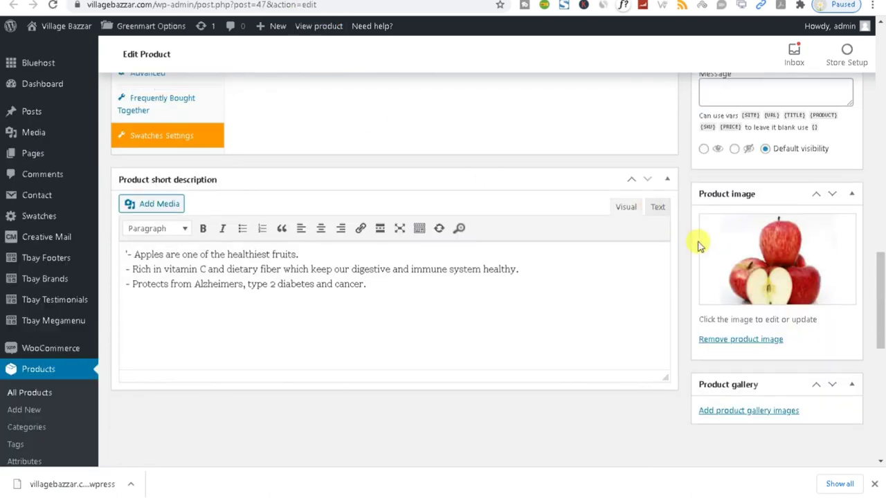
pyautogui.scroll(3, 697, 245)
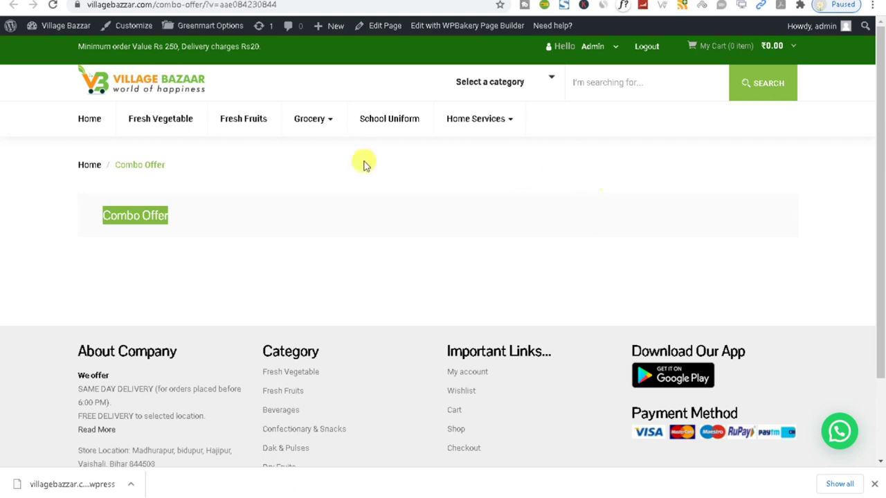
# - View the Apple Royal Gala product's editing page, and reload the Combo Offer page to check its fruit countdown
pyautogui.moveTo(309, 130)
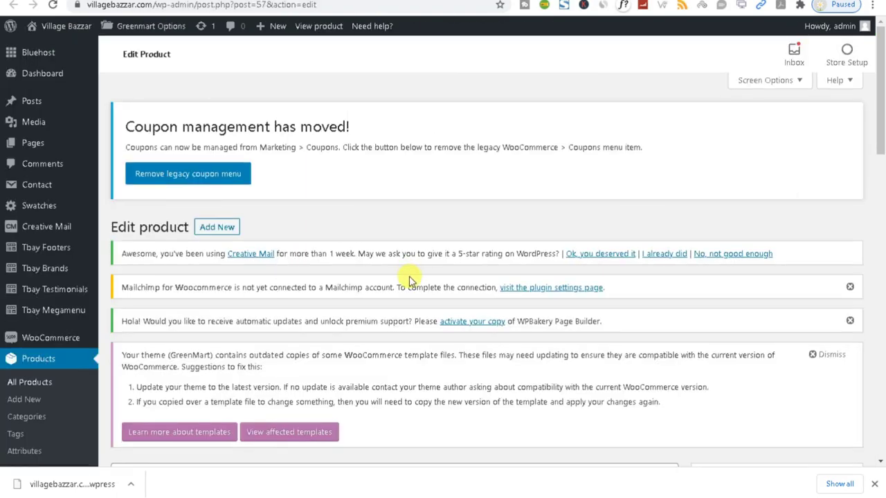
pyautogui.scroll(-4, 409, 280)
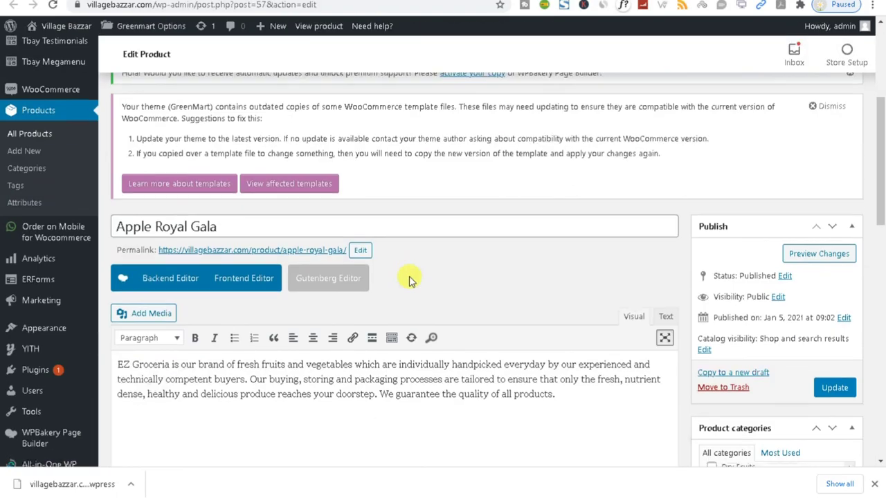
pyautogui.scroll(-12, 409, 280)
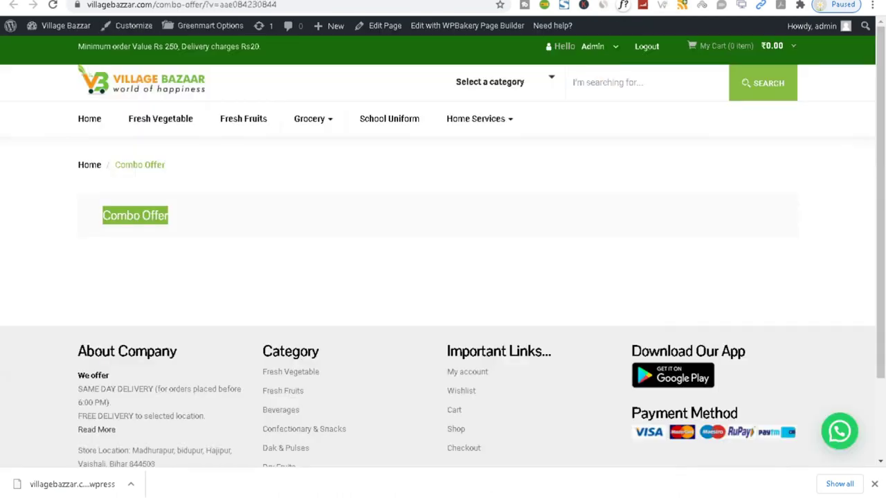
pyautogui.click(53, 9)
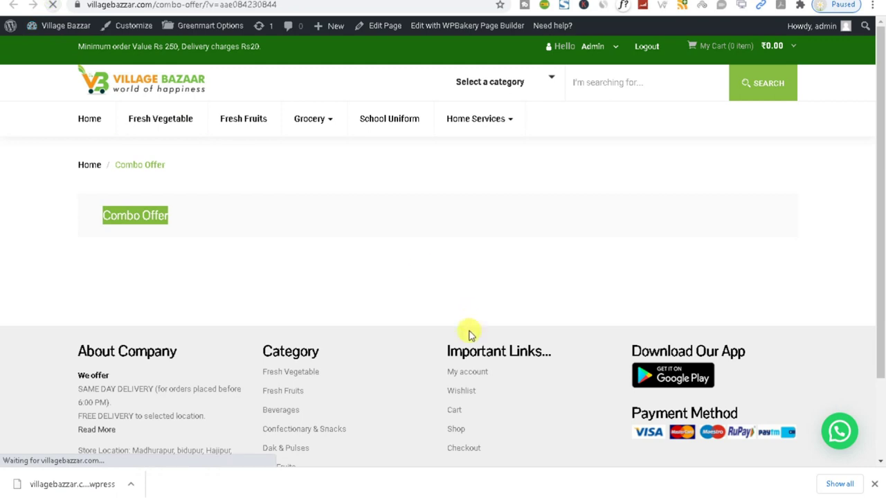
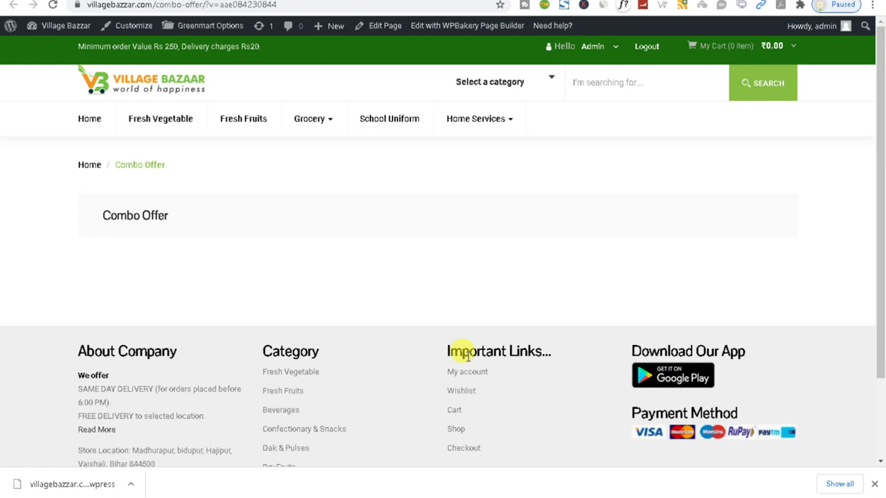
pyautogui.click(54, 5)
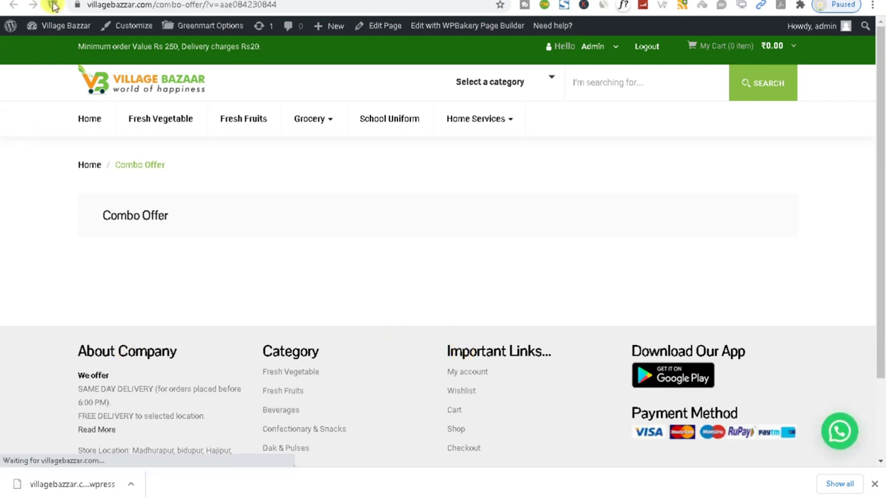
# - Update the Apple - Kinnor Indian product again from its editing page
pyautogui.scroll(-4, 381, 242)
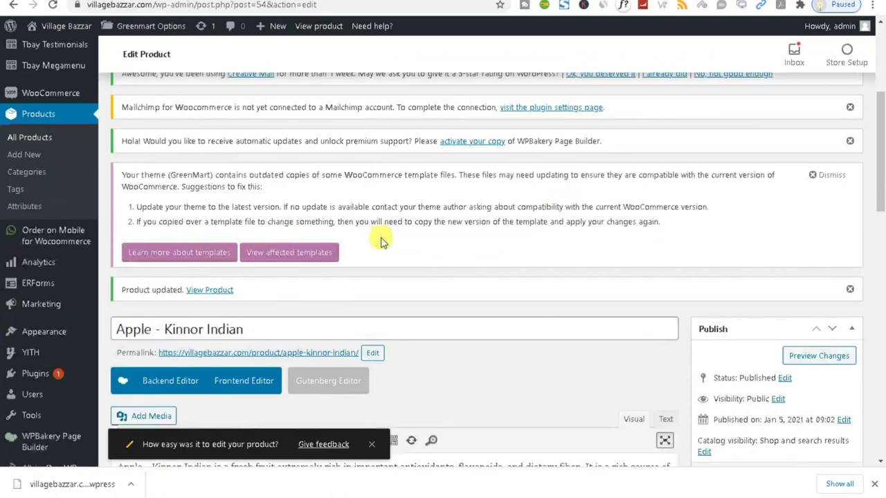
pyautogui.scroll(-5, 382, 242)
pyautogui.click(834, 182)
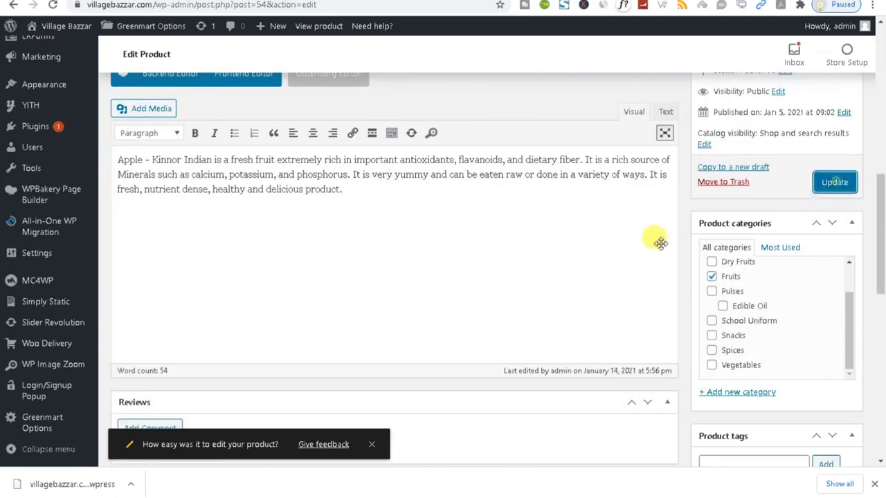
pyautogui.scroll(3, 354, 298)
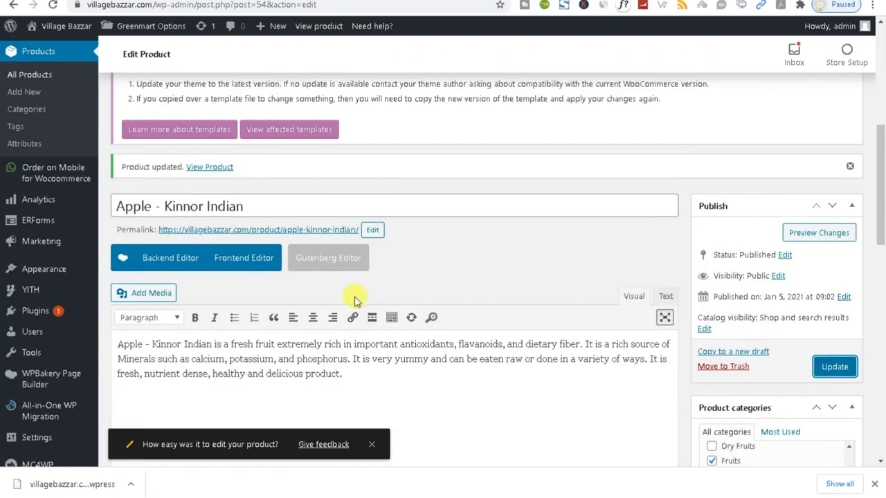
pyautogui.scroll(-7, 355, 299)
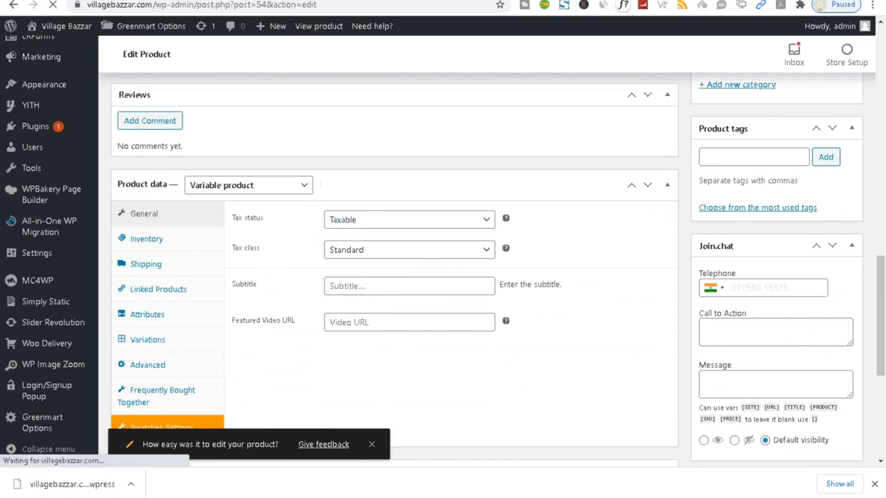
# - Examine the Apple - green product's editing page and product data, and the Combo Offer page's countdown element in its editor
pyautogui.scroll(-4, 308, 188)
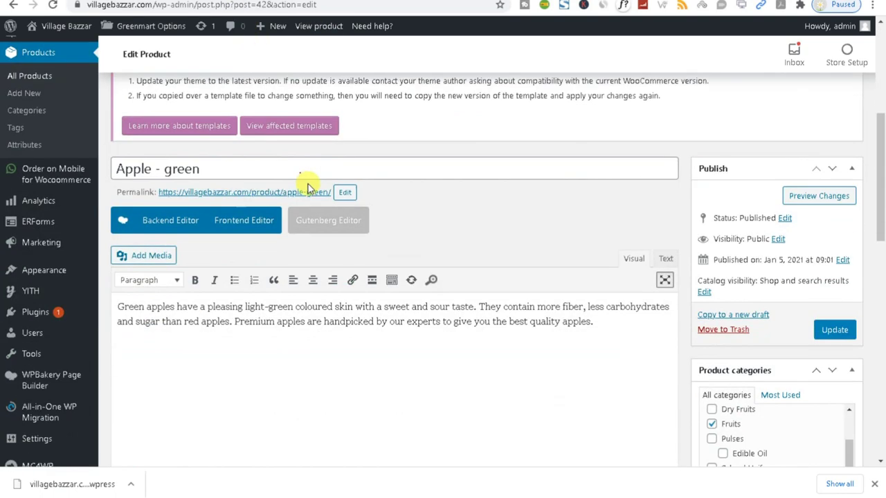
pyautogui.scroll(-4, 307, 188)
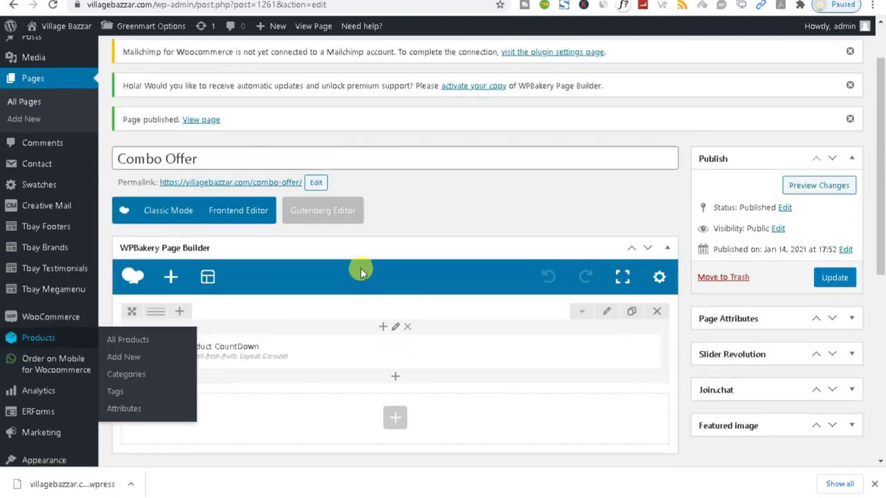
pyautogui.scroll(2, 360, 268)
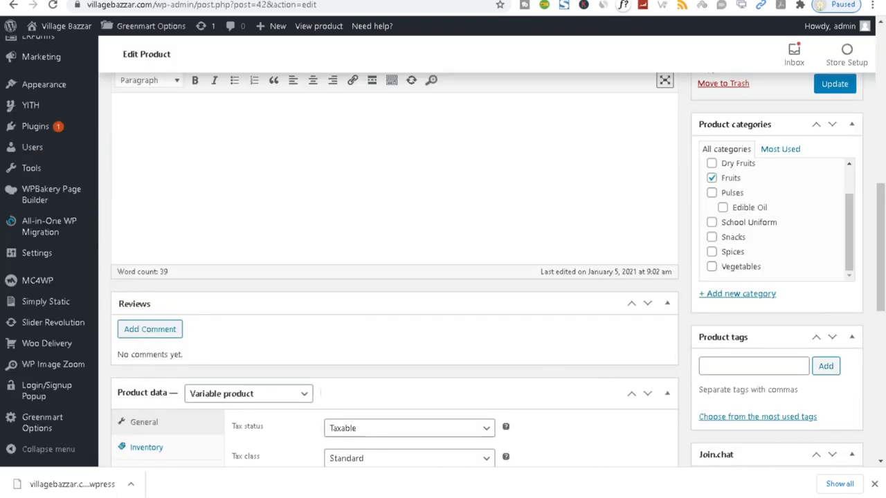
pyautogui.scroll(-2, 593, 352)
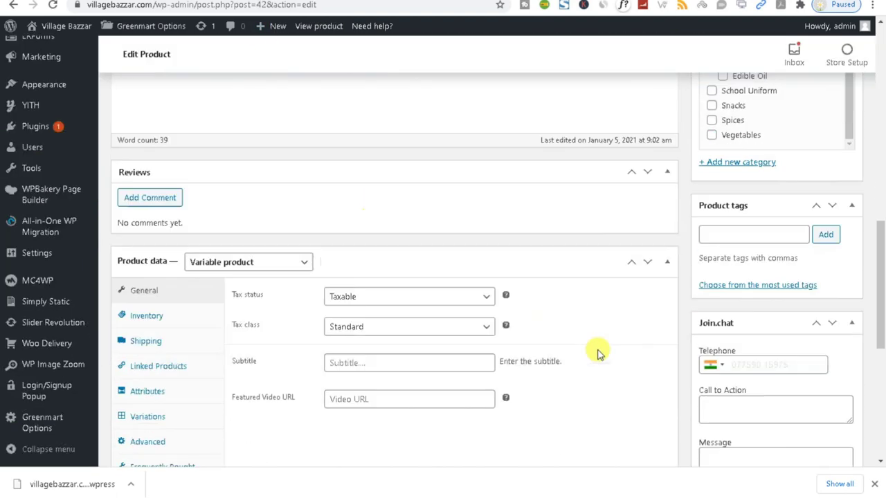
# - Return to the Apple - Washington product and update it again
pyautogui.scroll(4, 588, 347)
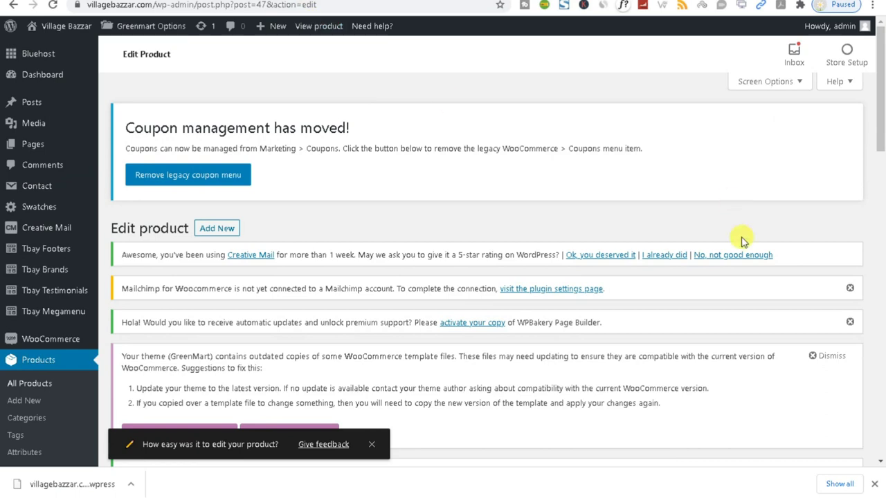
pyautogui.scroll(-6, 720, 276)
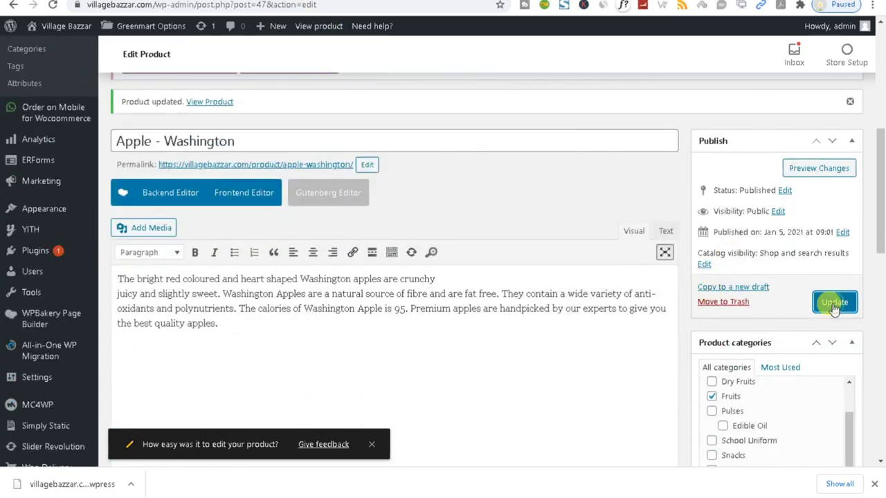
pyautogui.click(834, 305)
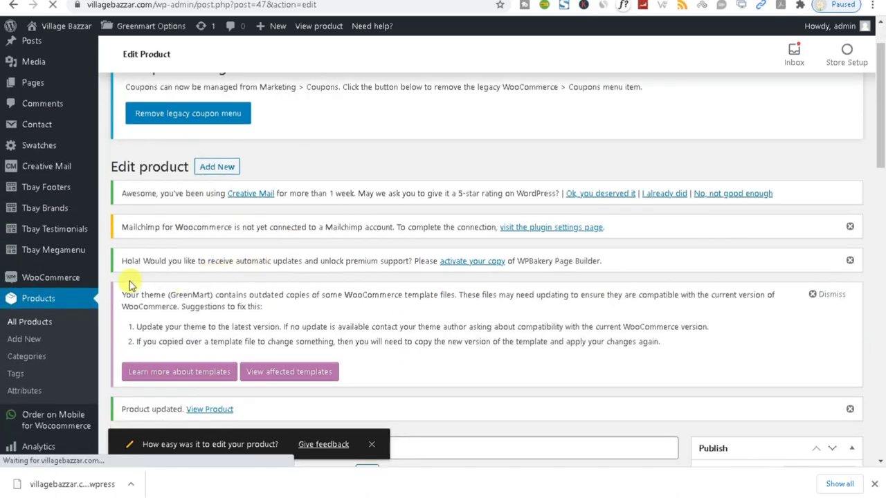
# - Dismiss the template, backup, Mailchimp, WPBakery and update notices on the Apple - Washington editing page, and view the Combo Offer page
pyautogui.moveTo(132, 294); pyautogui.dragTo(735, 362)
pyautogui.click(838, 303)
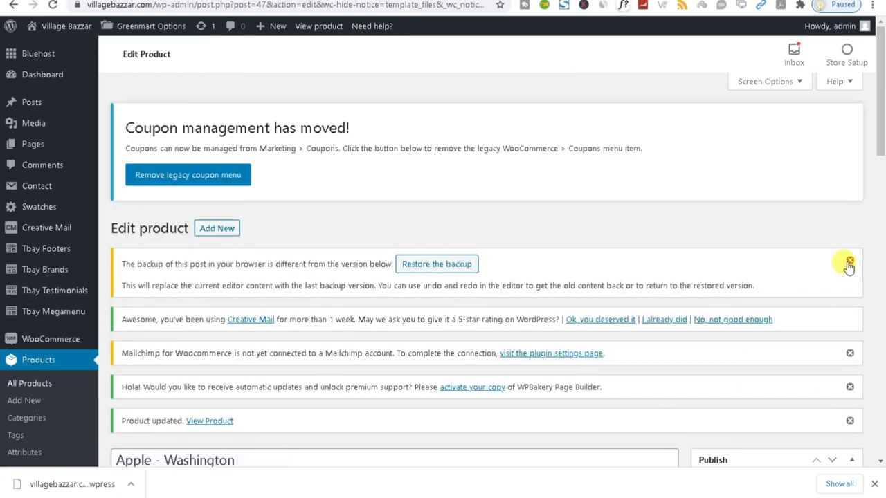
pyautogui.click(849, 264)
pyautogui.click(850, 288)
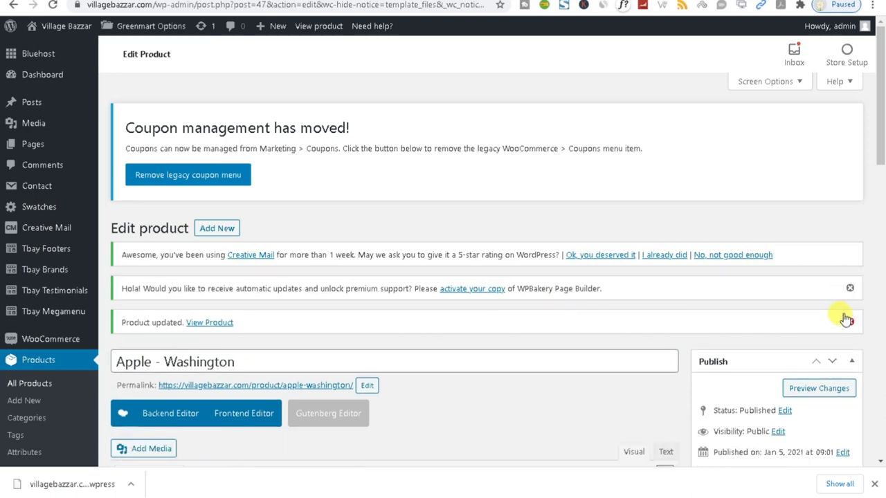
pyautogui.click(849, 289)
pyautogui.click(849, 289)
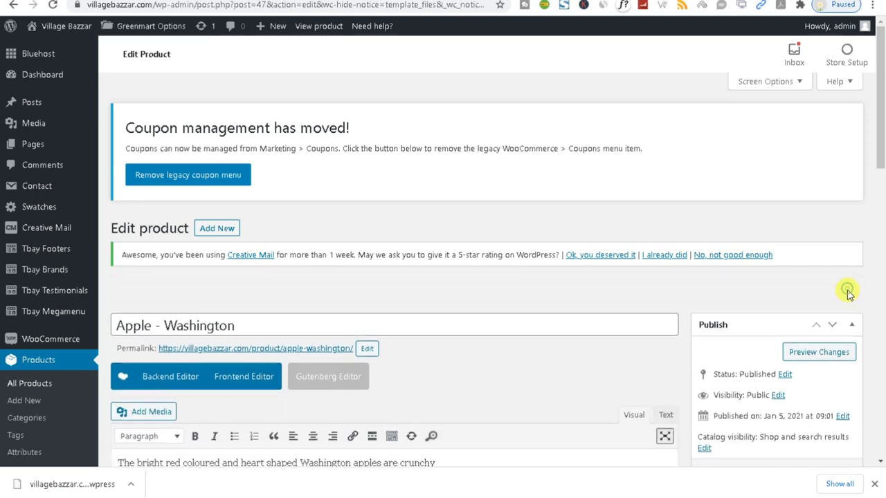
pyautogui.scroll(-2, 530, 417)
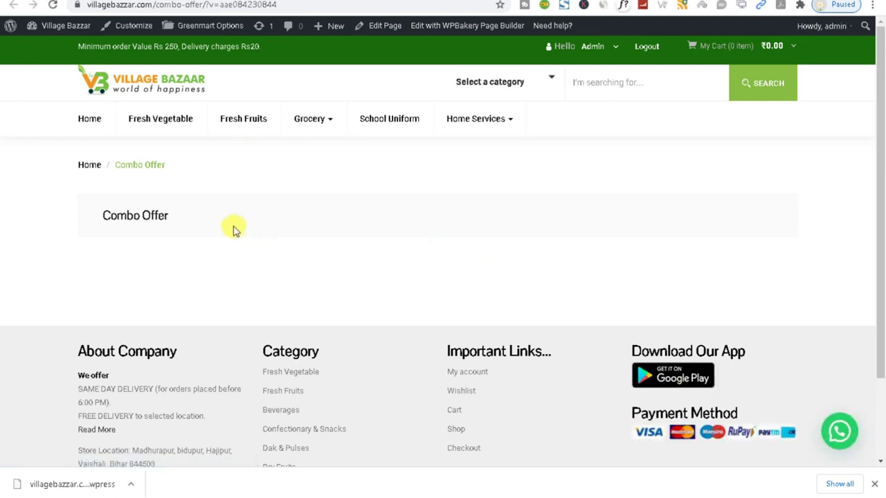
pyautogui.moveTo(233, 226); pyautogui.dragTo(143, 248)
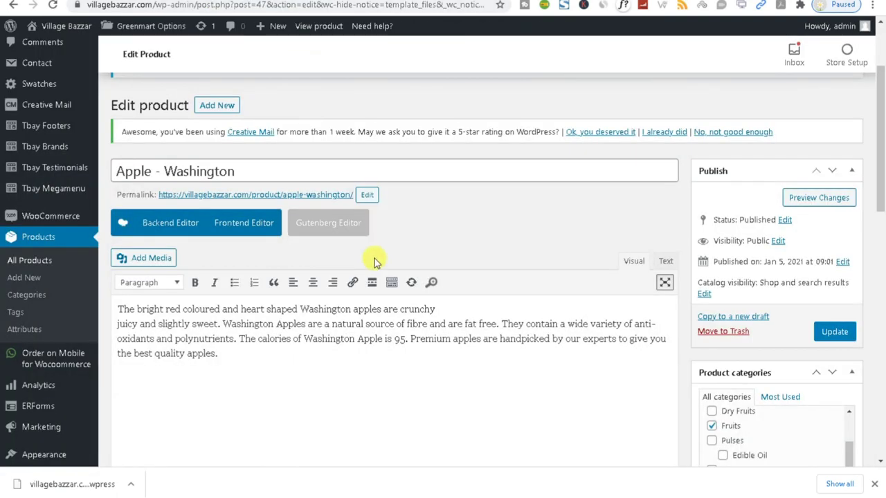
# - Try the Simple product and External/Affiliate product types for Apple - Washington, and return it to Variable product
pyautogui.scroll(-6, 262, 346)
pyautogui.scroll(-1, 271, 353)
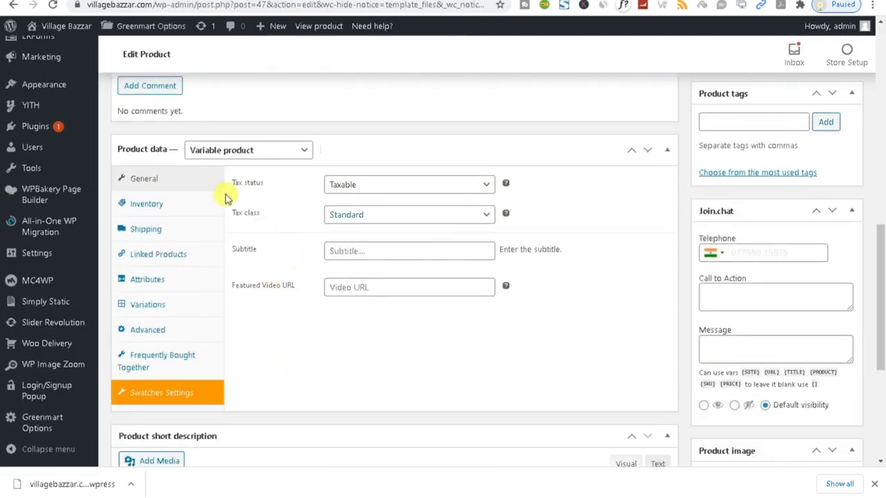
pyautogui.click(244, 152)
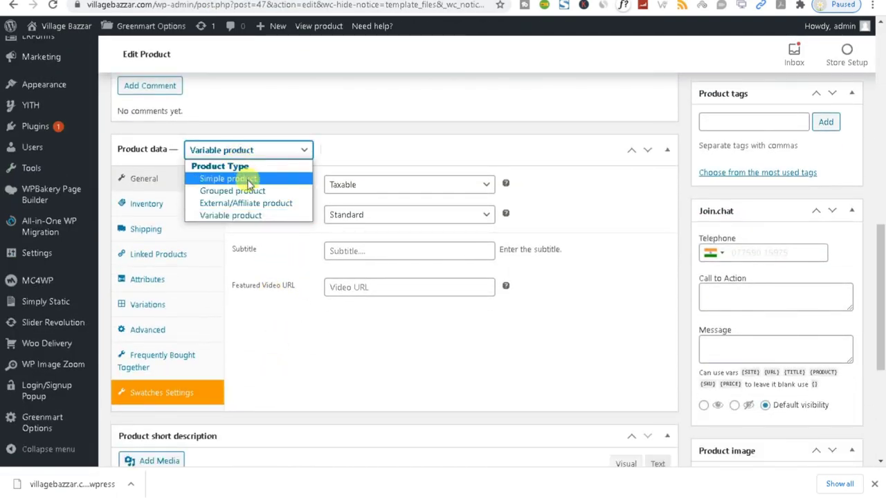
pyautogui.click(249, 182)
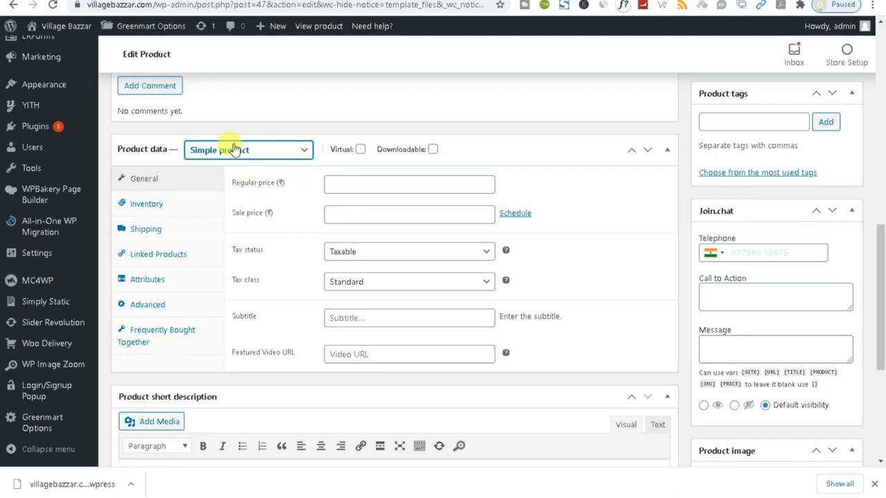
pyautogui.click(234, 150)
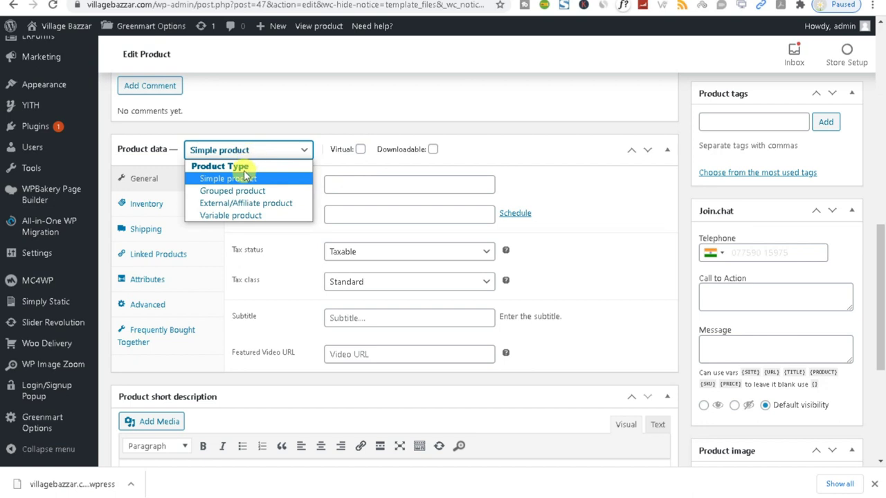
pyautogui.click(244, 180)
pyautogui.click(336, 183)
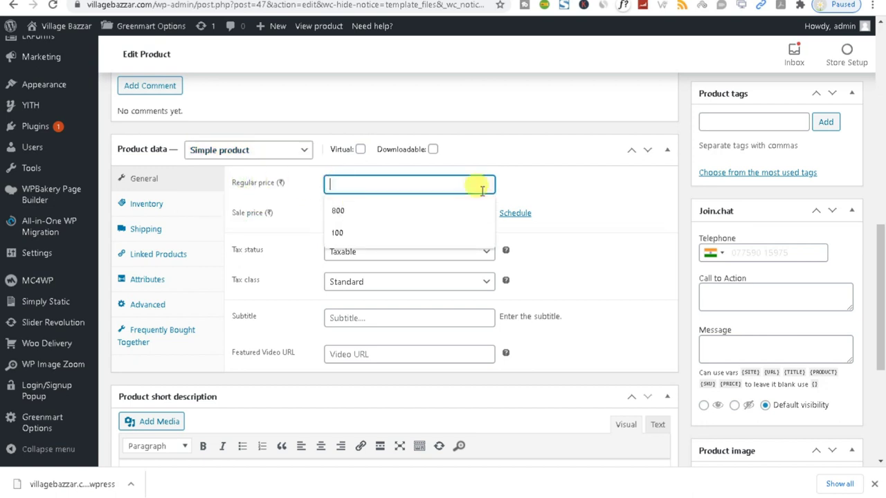
pyautogui.click(373, 210)
pyautogui.click(231, 151)
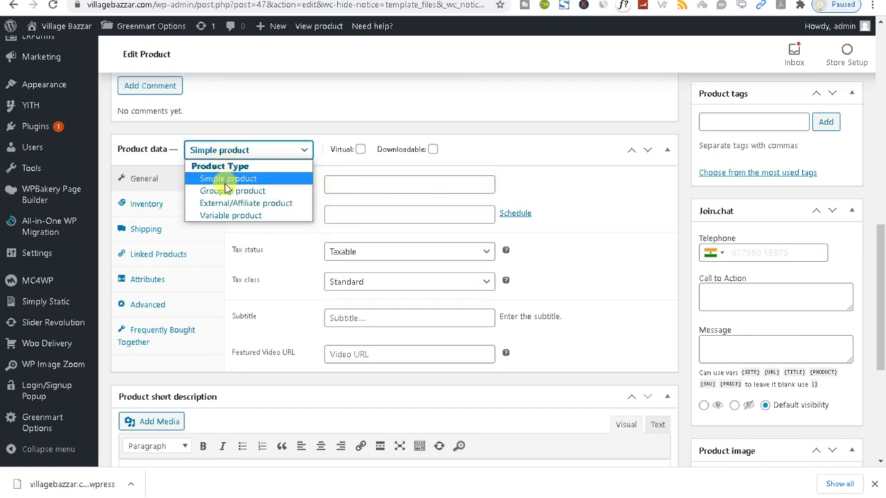
pyautogui.click(226, 204)
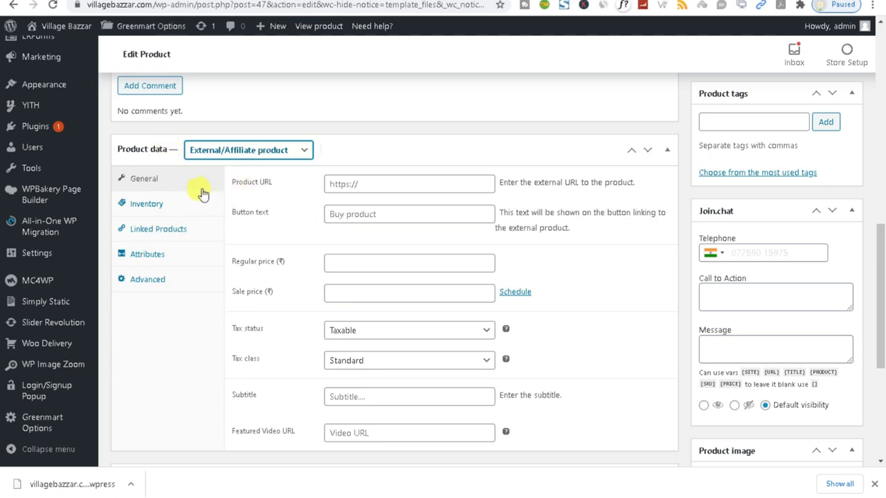
pyautogui.click(228, 153)
pyautogui.click(238, 216)
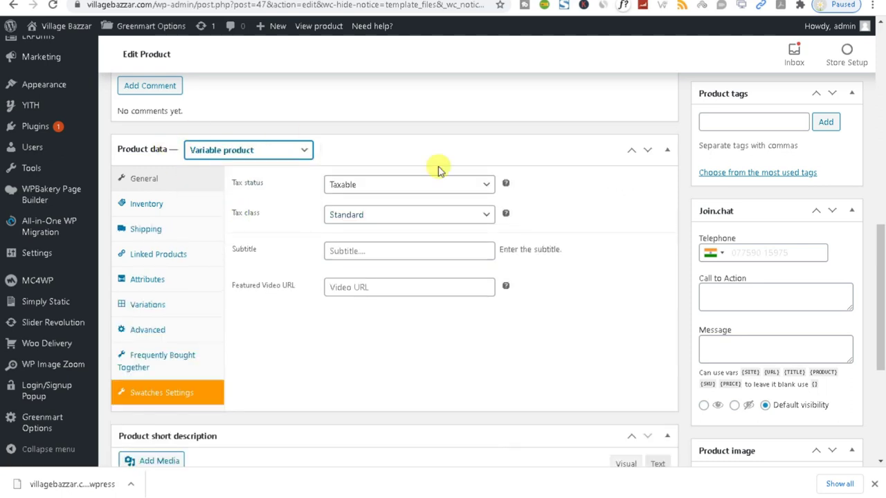
# - Set the Apple - Washington product's tax status to None and its tax class to Zero rate
pyautogui.click(371, 185)
pyautogui.click(369, 225)
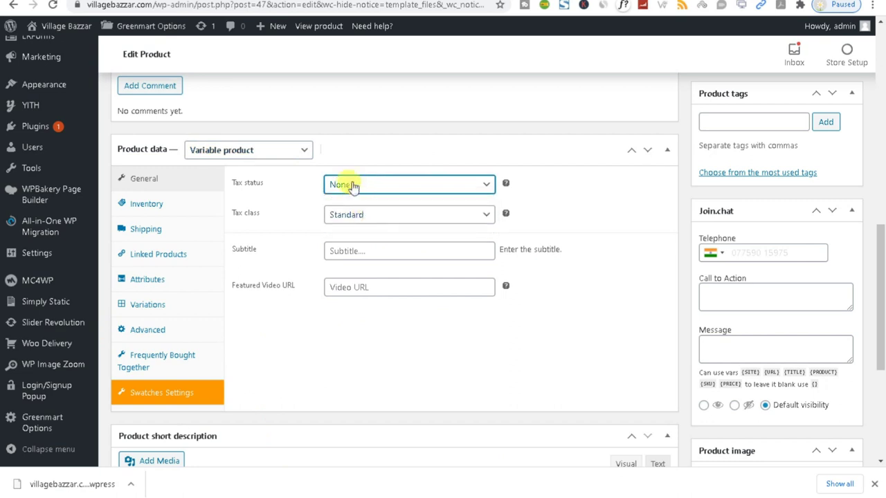
pyautogui.click(360, 216)
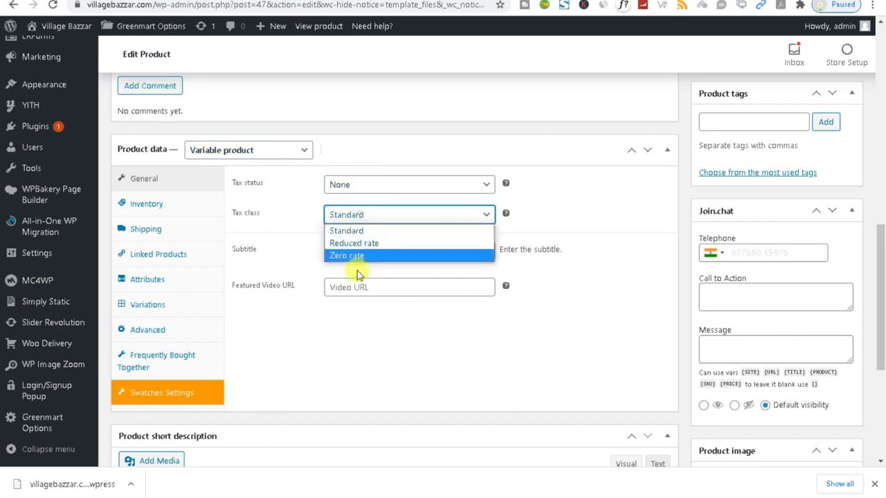
pyautogui.click(353, 258)
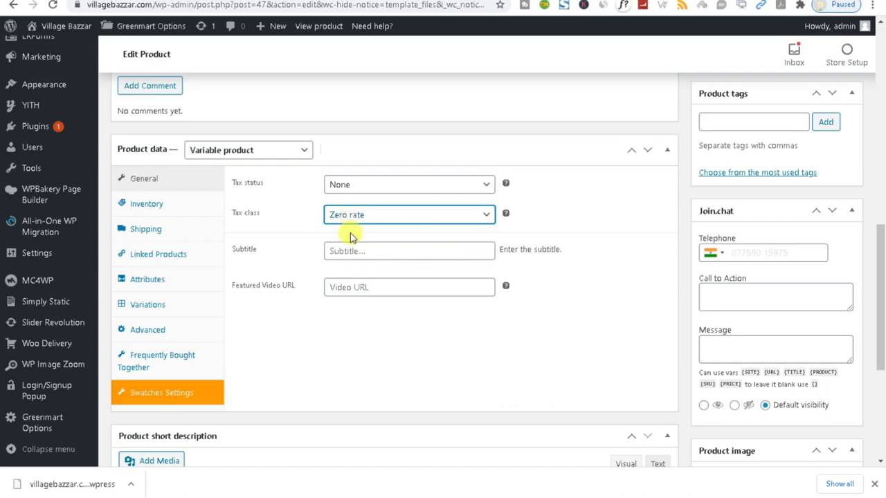
pyautogui.scroll(4, 273, 390)
pyautogui.scroll(3, 274, 390)
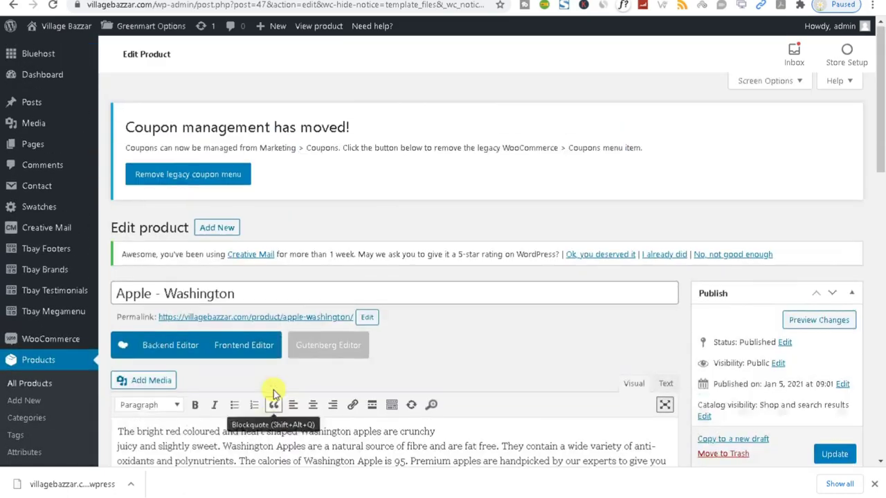
# - View the storefront home page with its slider, and open Slider Revolution from the Combo Offer editor in a new browser tab
pyautogui.hotkey('ctrl', 'Tab')
pyautogui.scroll(10, 472, 212)
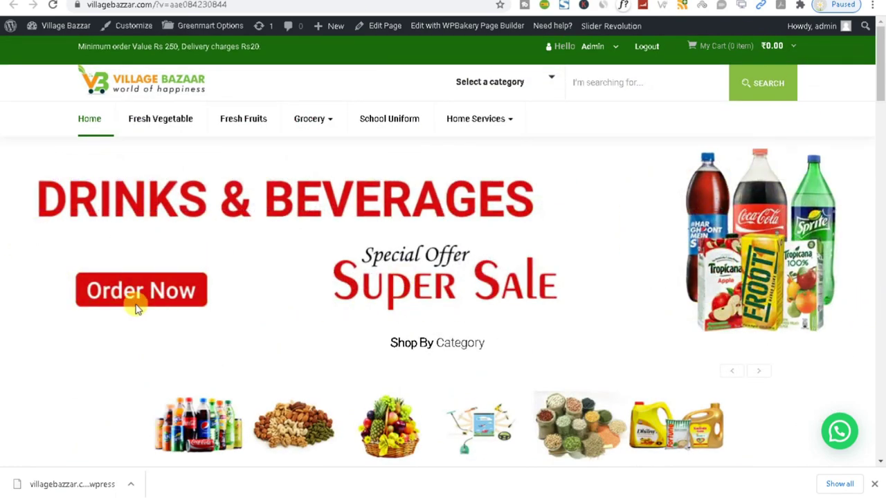
pyautogui.hotkey('ctrl', 'shift', 'Tab')
pyautogui.scroll(-10, 41, 346)
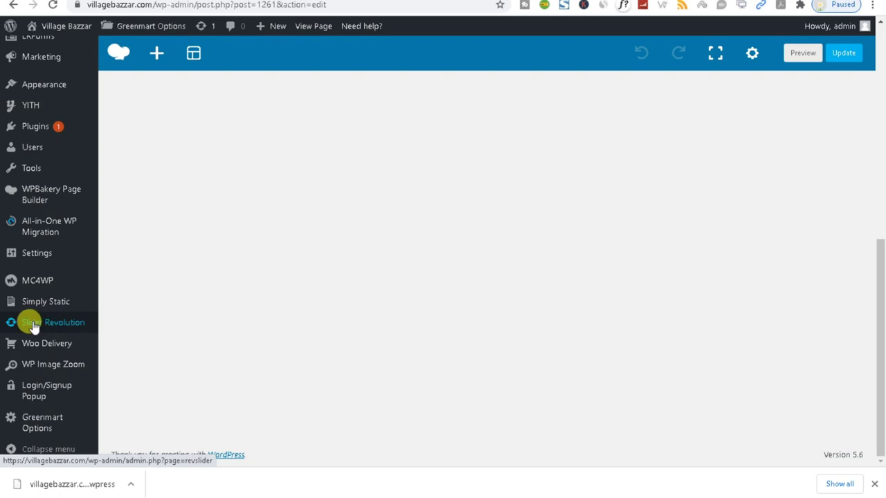
pyautogui.rightClick(65, 331)
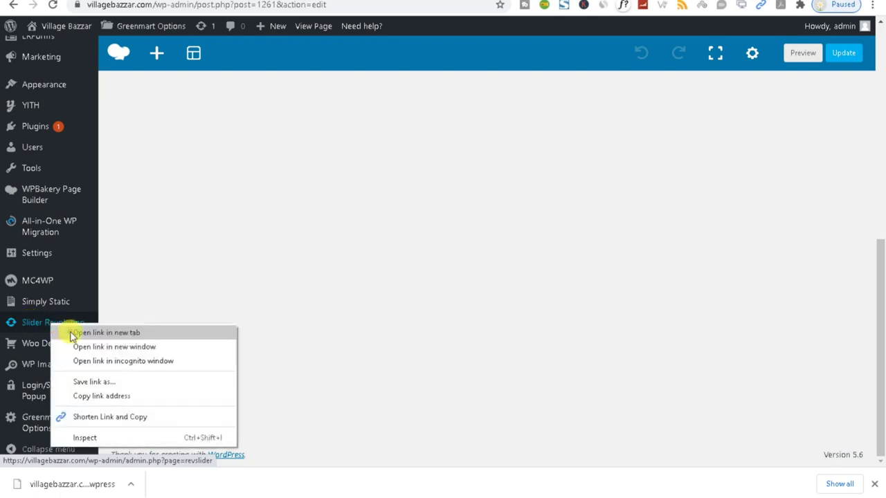
pyautogui.click(72, 333)
pyautogui.hotkey('ctrl', 'Tab')
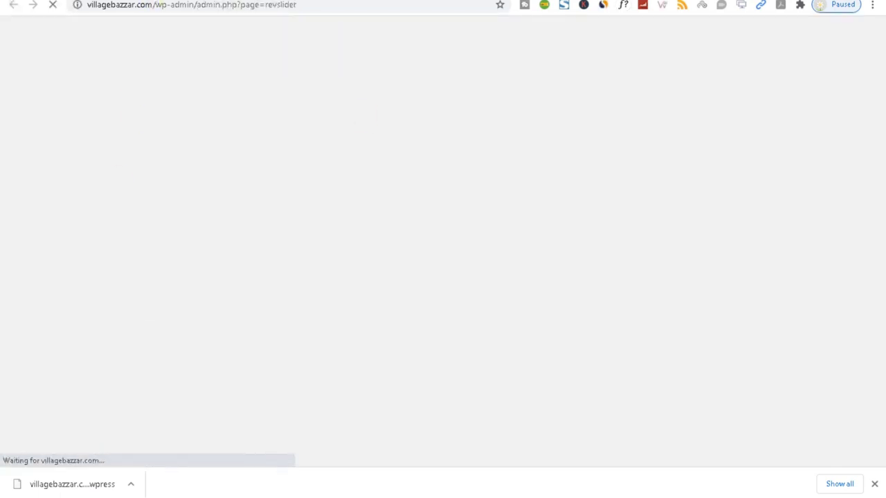
# - Return to the WordPress admin page and open the Media Library
pyautogui.hotkey('ctrl', 'shift', 'Tab')
pyautogui.click(32, 126)
pyautogui.click(504, 74)
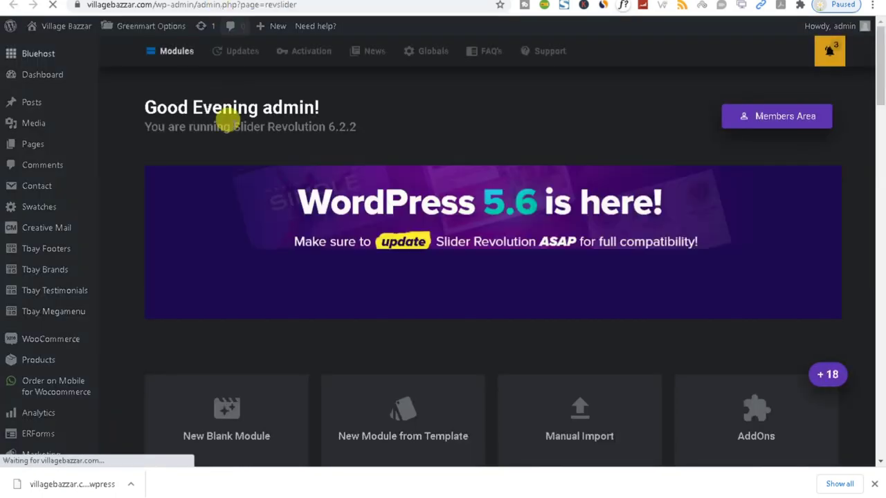
# - Open the Slider-Home-2 module for editing in Slider Revolution
pyautogui.scroll(-8, 538, 270)
pyautogui.moveTo(174, 340)
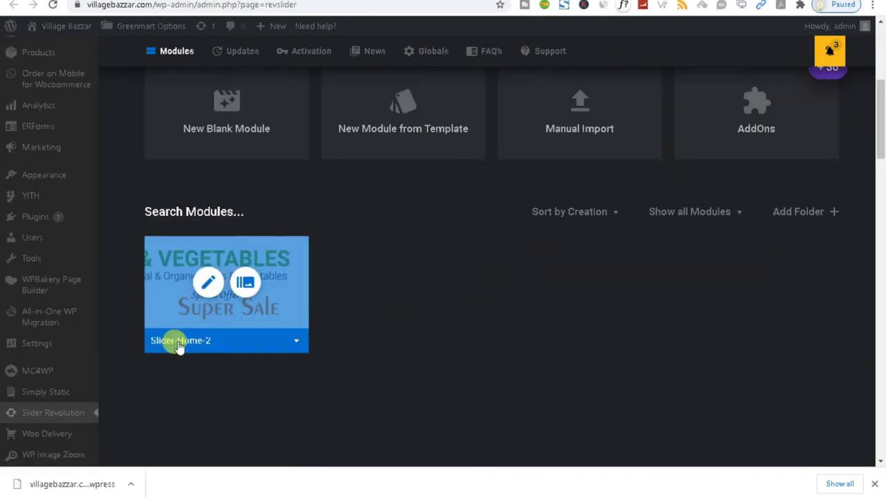
pyautogui.click(209, 285)
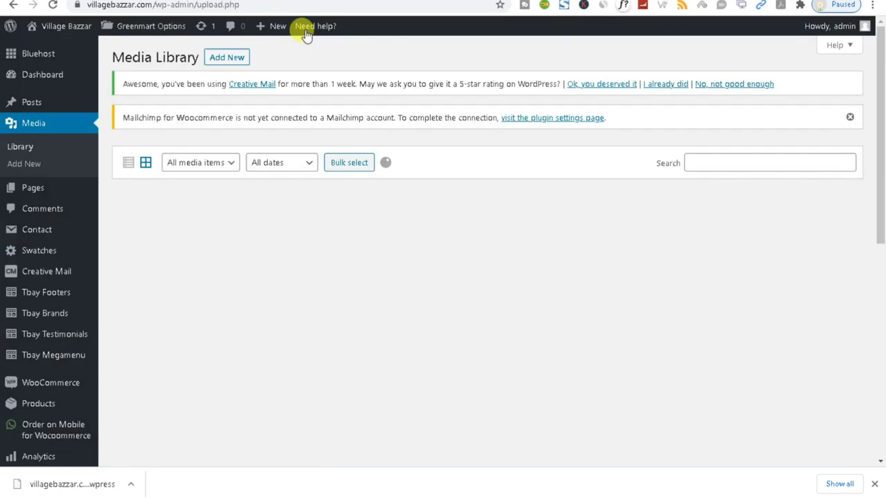
# - Open the attachment details of GOGREEN-Slider-4.jpg in the Media Library and check the image's dimensions
pyautogui.scroll(-2, 445, 276)
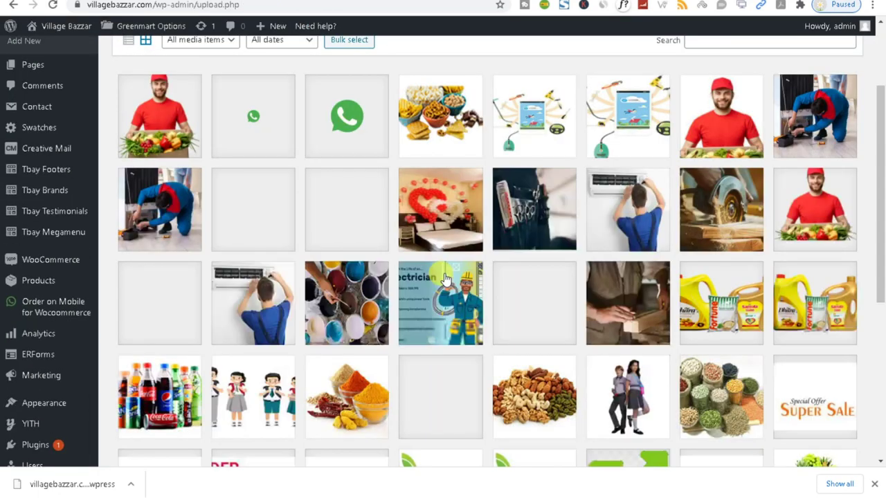
pyautogui.scroll(-5, 485, 302)
pyautogui.click(351, 213)
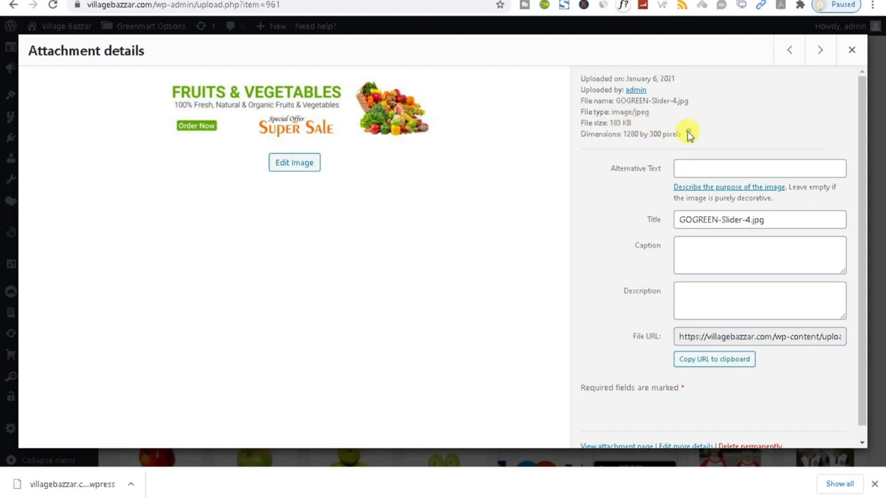
pyautogui.moveTo(688, 135); pyautogui.dragTo(581, 139)
pyautogui.tripleClick(638, 131)
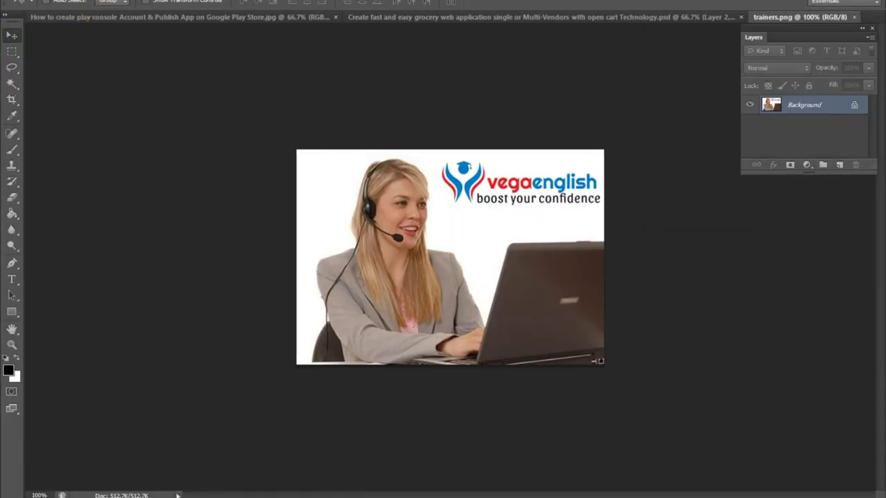
# - Switch to Photoshop and create a new blank document 1280 pixels wide and 300 pixels high at 300 pixels/inch
pyautogui.click(40, 2)
pyautogui.click(50, 1)
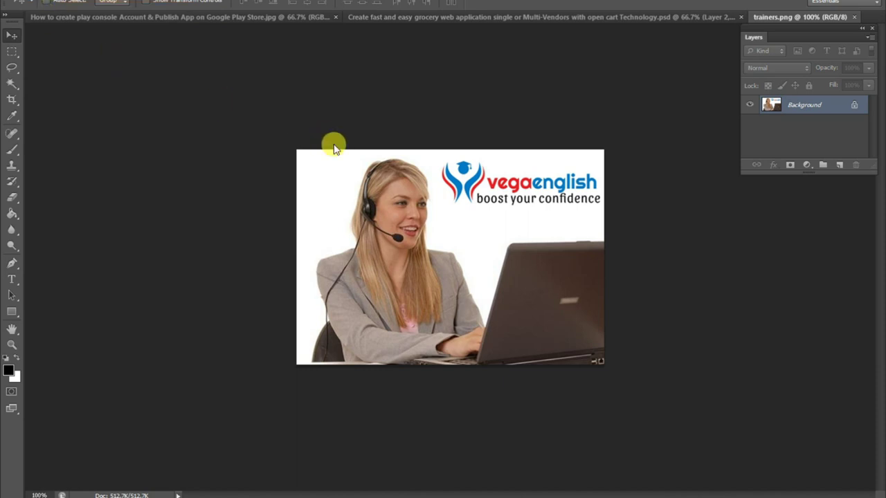
pyautogui.hotkey('ctrl', 'n')
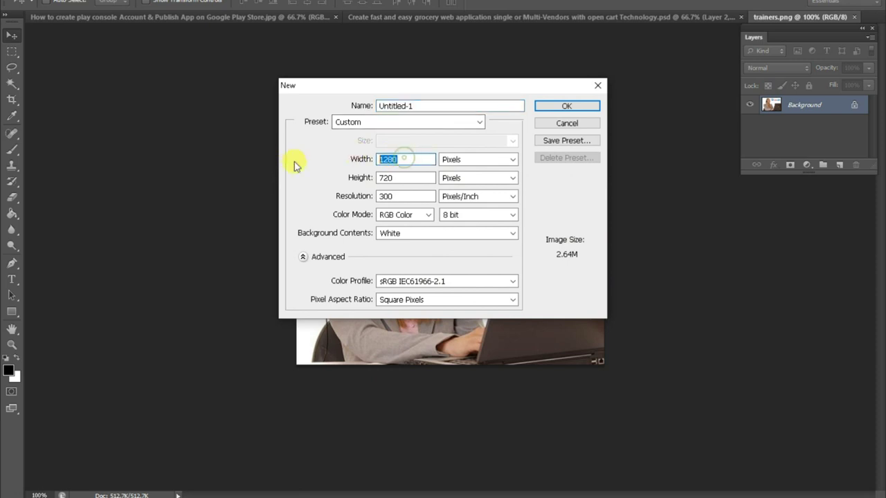
pyautogui.click(404, 177)
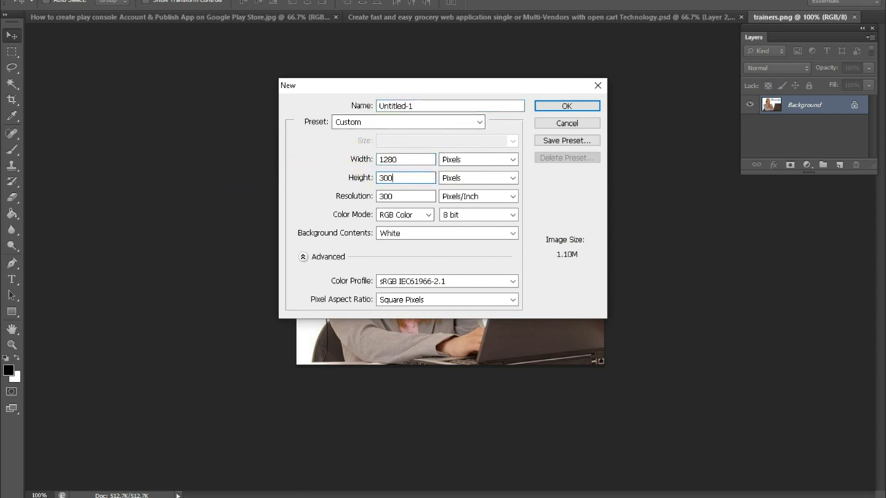
pyautogui.press('Return')
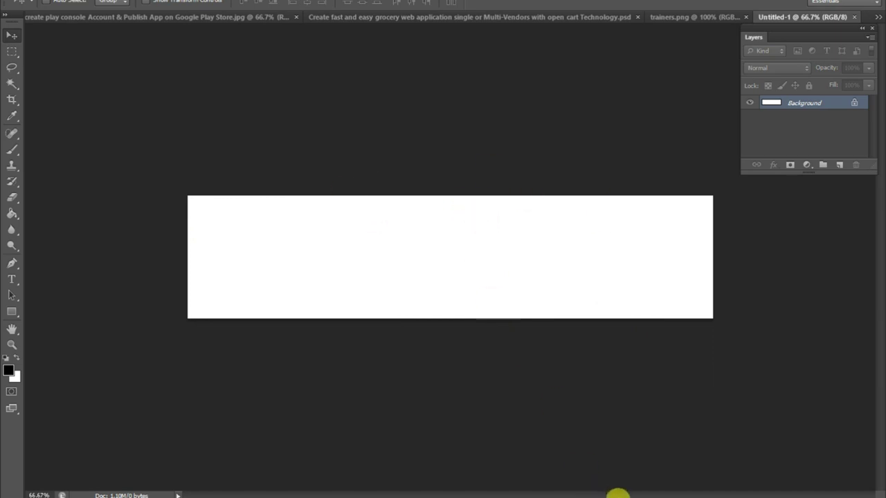
# - Return to the Slider-Home-2 editor in the browser and open slide #2, the Spice Powder slide
pyautogui.click(533, 476)
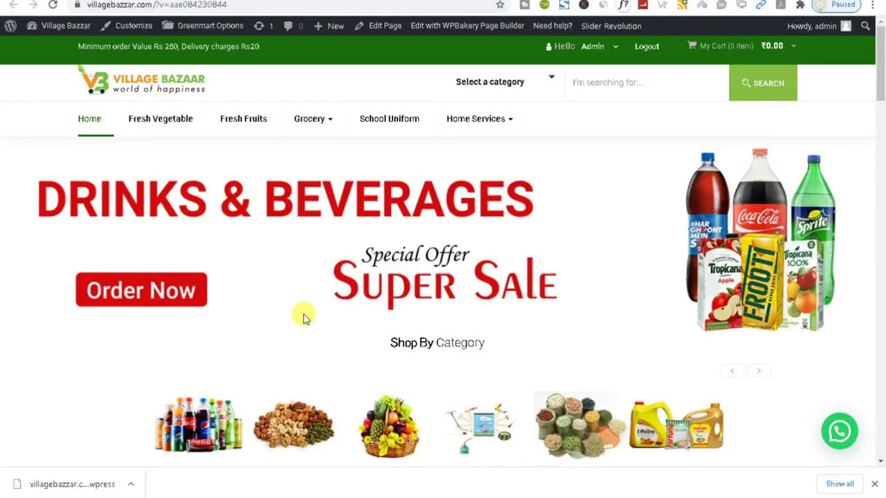
pyautogui.click(603, 293)
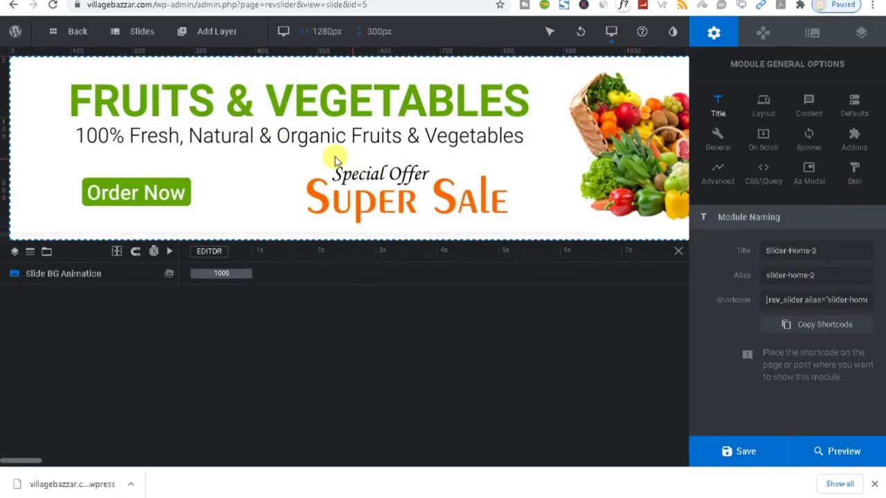
pyautogui.moveTo(142, 29)
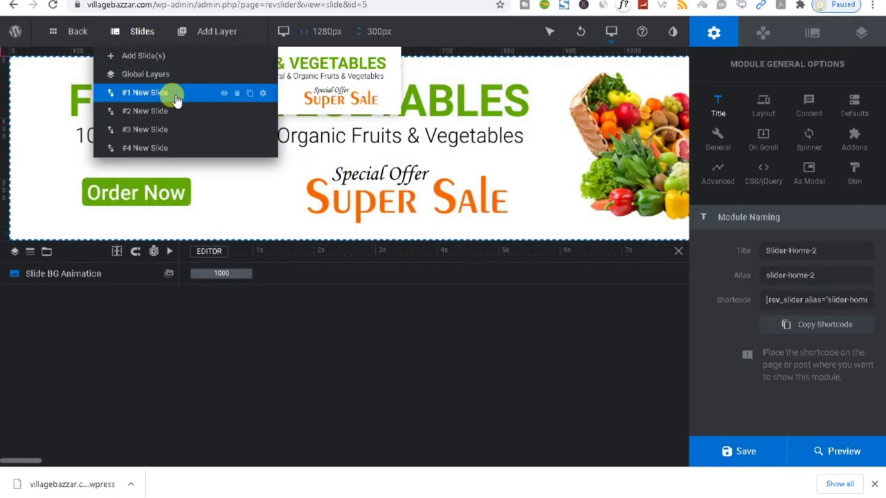
pyautogui.click(204, 96)
pyautogui.moveTo(154, 32)
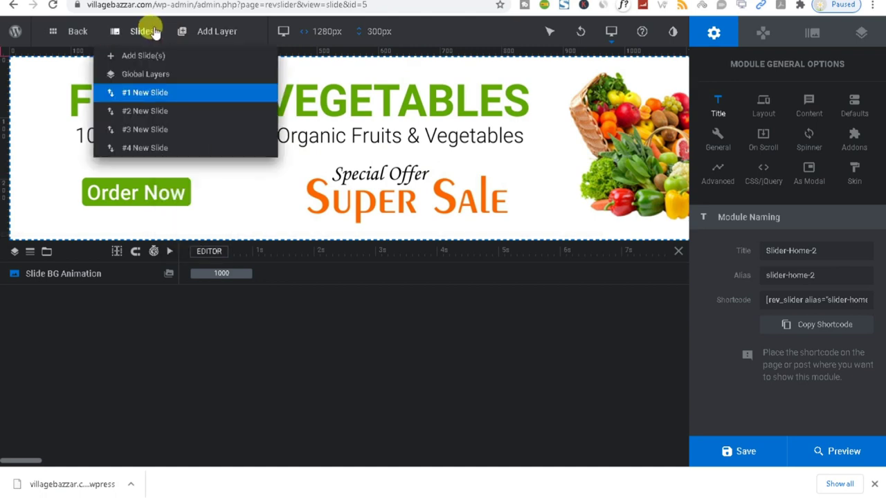
pyautogui.click(146, 112)
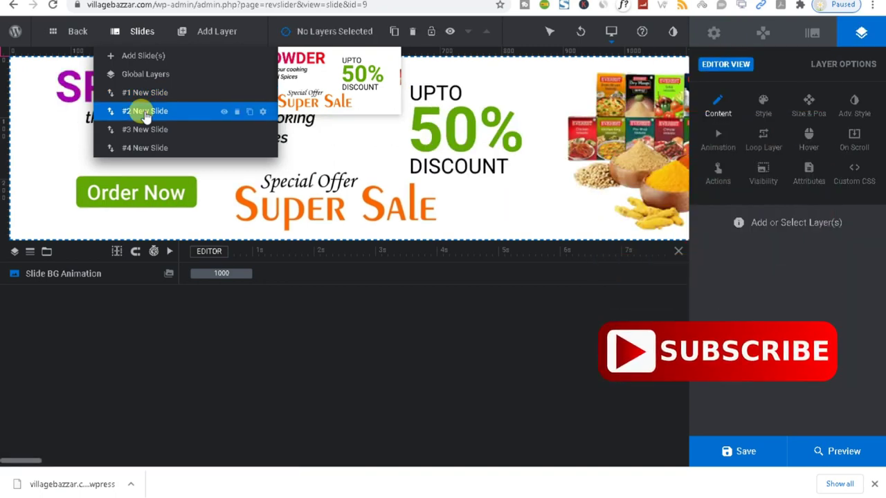
# - Examine the Spice Powder slide's background source options and its thumbnail options
pyautogui.click(813, 33)
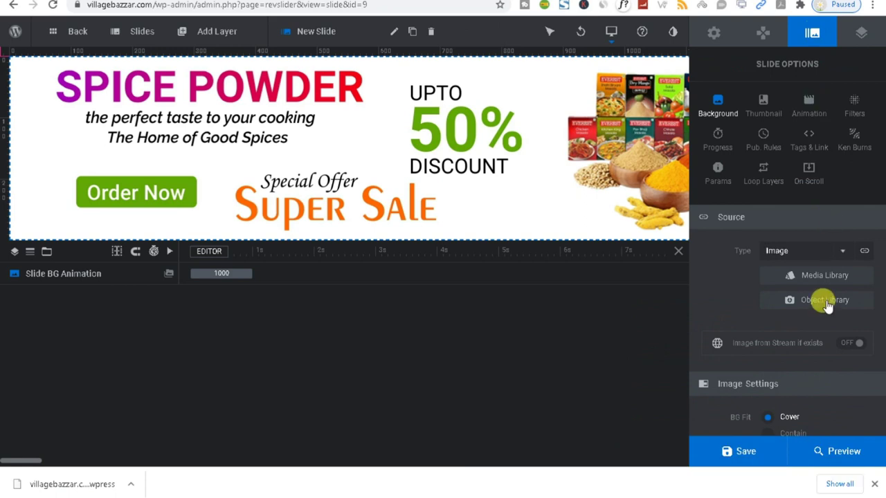
pyautogui.scroll(-3, 826, 297)
pyautogui.scroll(3, 827, 313)
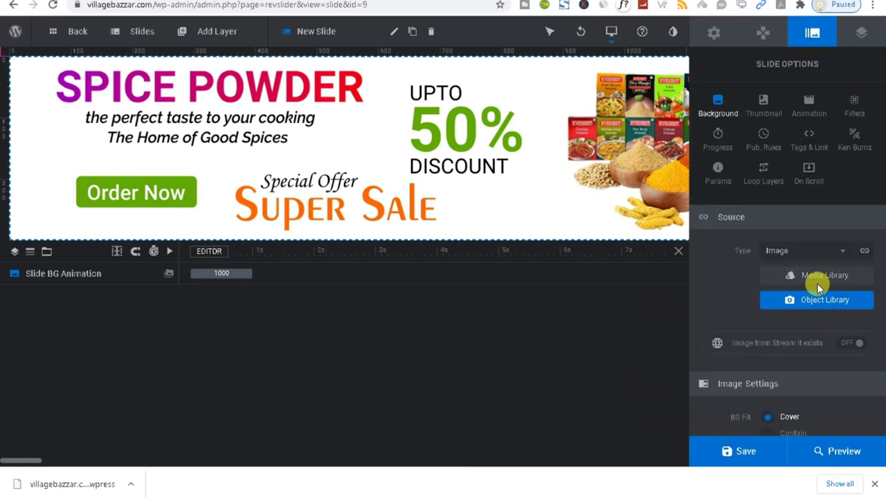
pyautogui.click(763, 109)
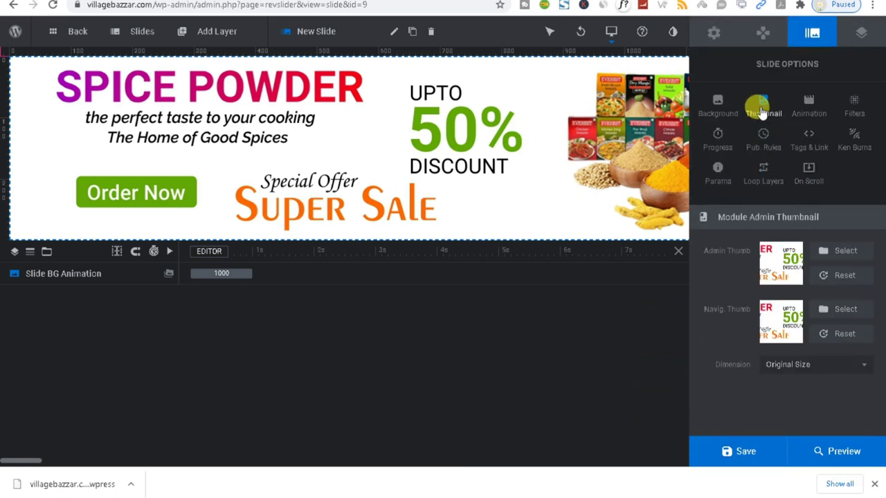
pyautogui.click(712, 117)
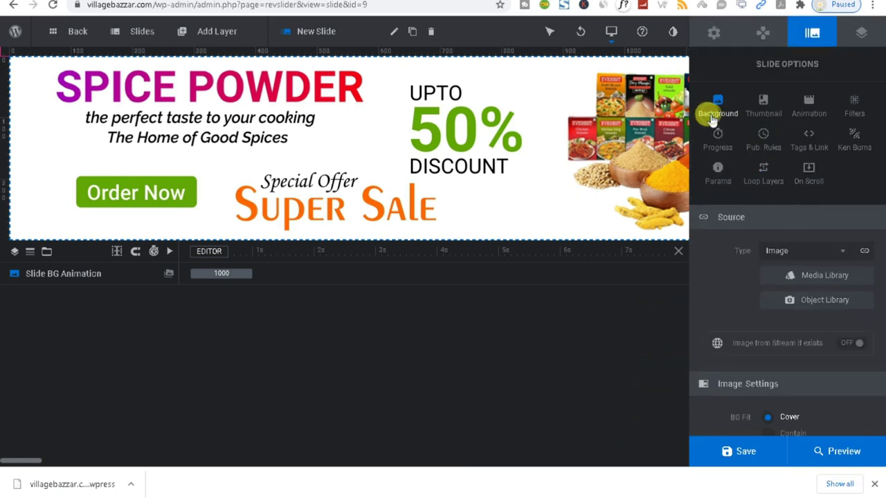
pyautogui.click(758, 109)
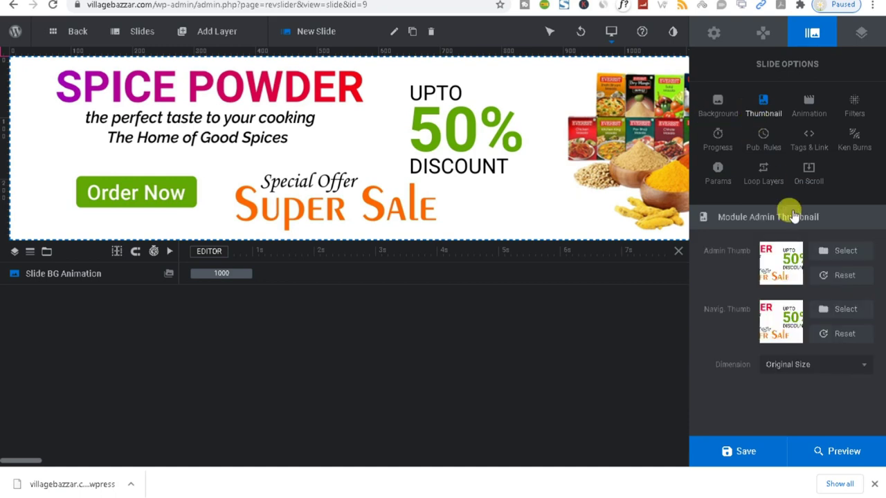
# - View the file upload area for choosing the slide's admin thumbnail, and close it without picking an image
pyautogui.click(837, 253)
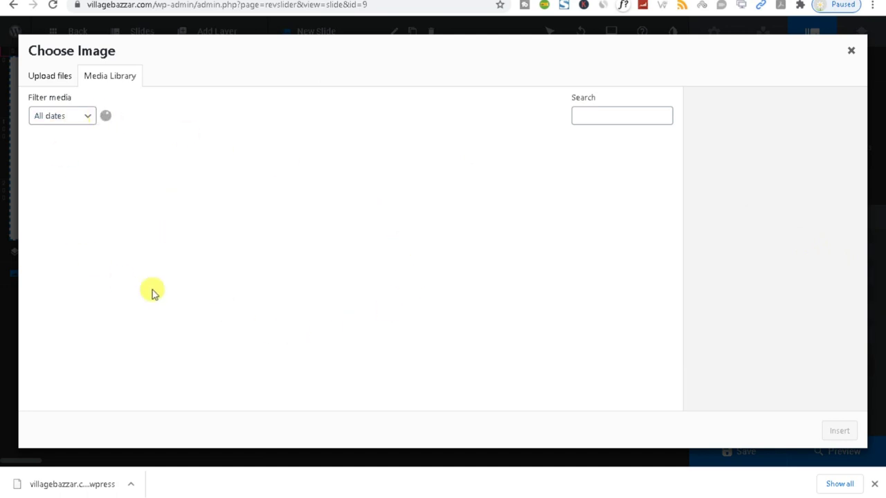
pyautogui.click(41, 75)
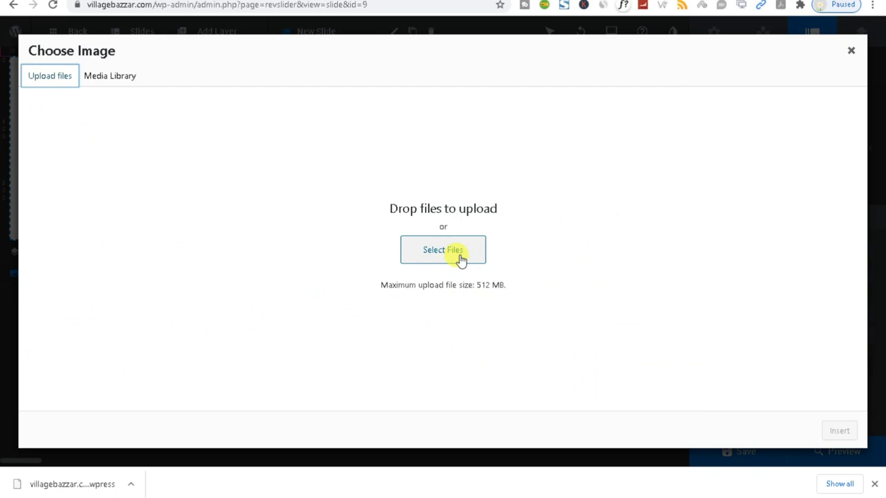
pyautogui.click(851, 53)
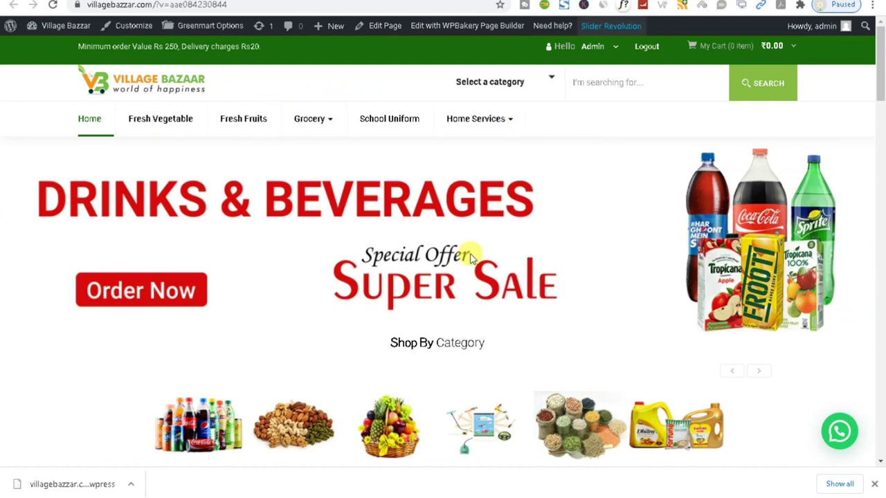
# - Browse the storefront's Shop By Category carousel through to Vegetables, and open the home page for editing in a new tab
pyautogui.scroll(-2, 331, 294)
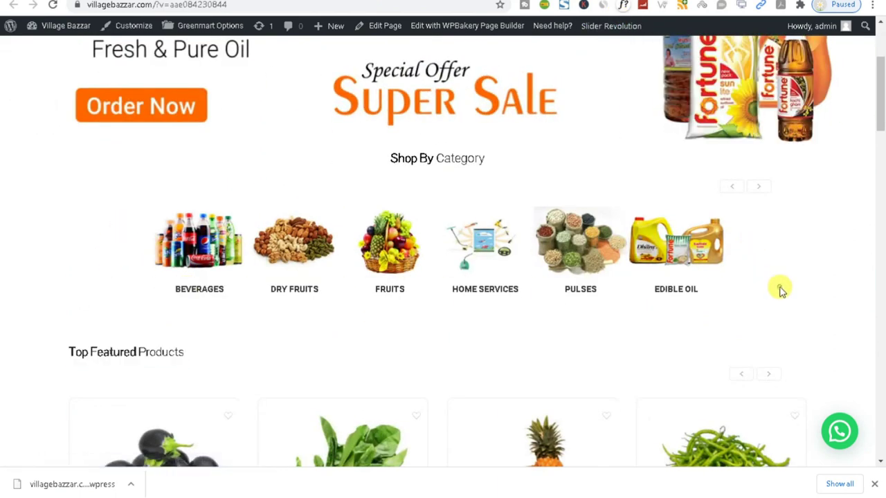
pyautogui.click(761, 188)
pyautogui.click(761, 188)
pyautogui.click(762, 188)
pyautogui.click(761, 188)
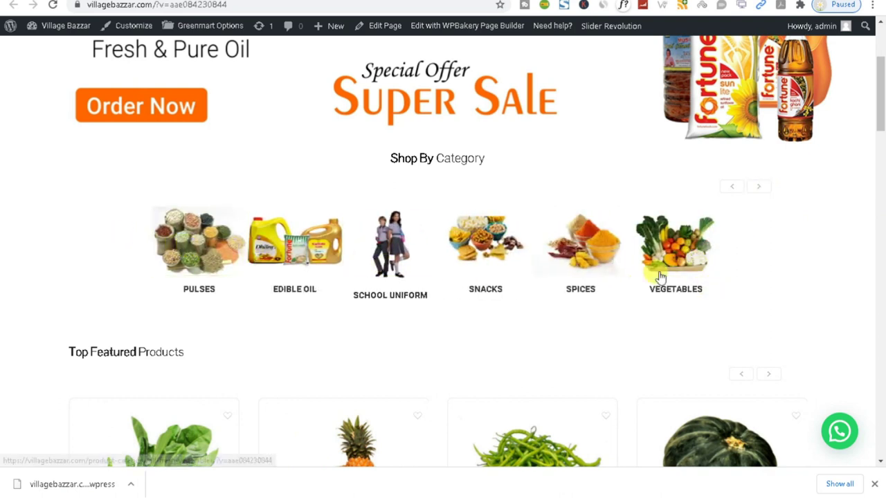
pyautogui.click(384, 25)
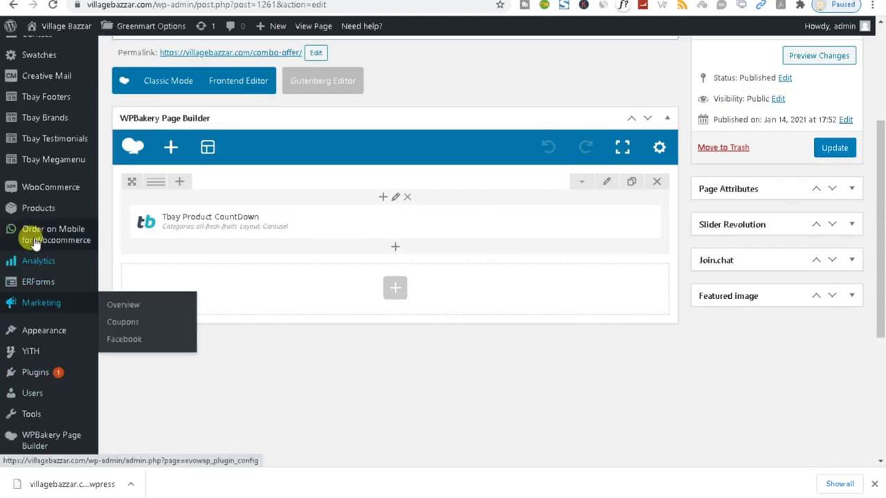
# - Open the product Categories page in a new tab and leave the Apple - Washington product editor without saving
pyautogui.moveTo(27, 205)
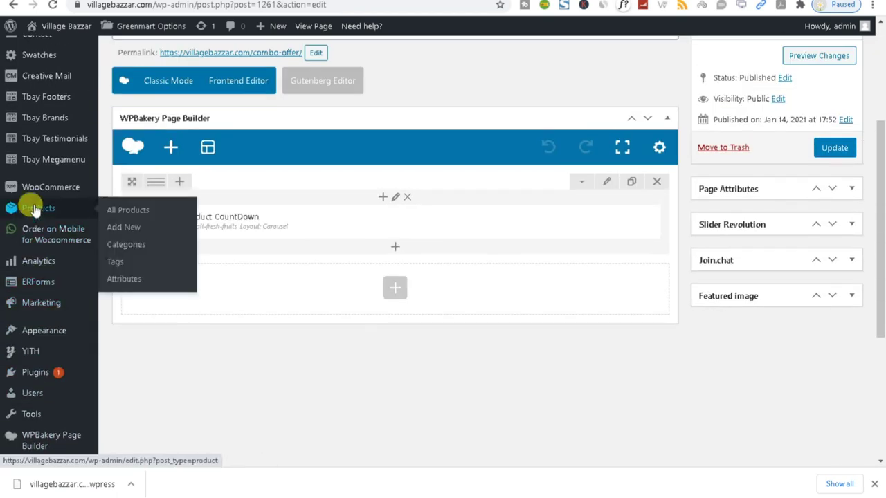
pyautogui.rightClick(129, 251)
pyautogui.press('Escape')
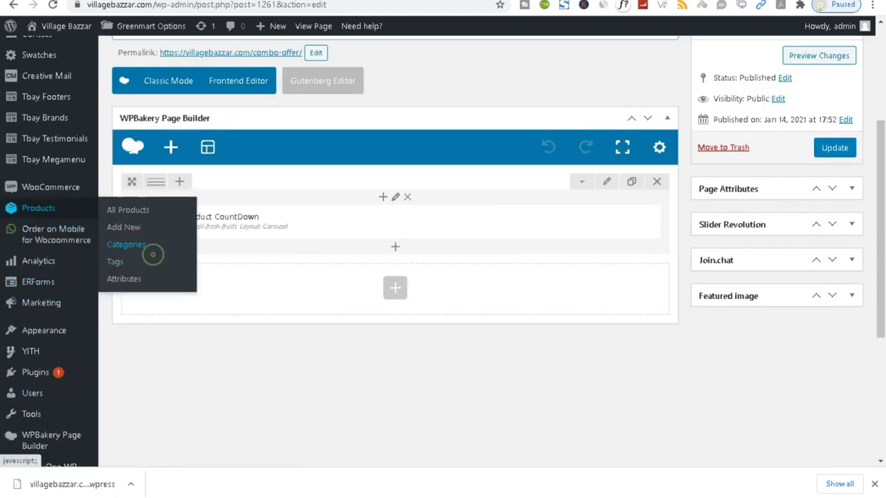
pyautogui.click(154, 253)
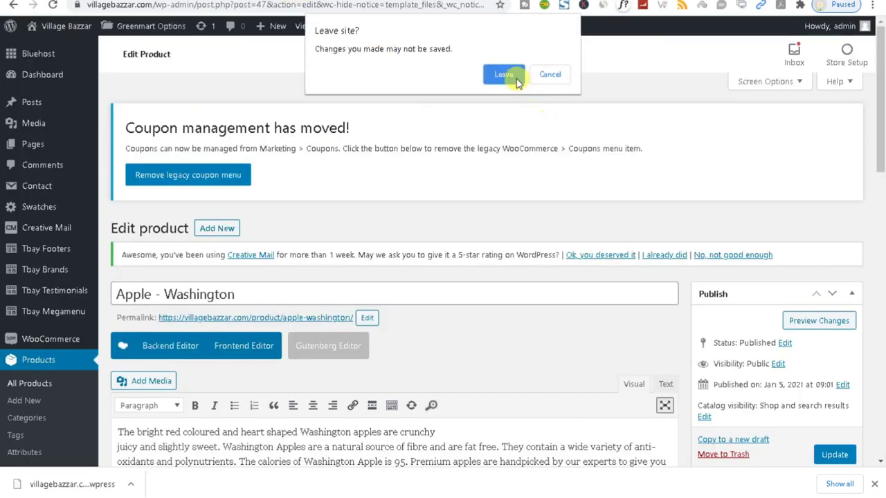
pyautogui.click(504, 75)
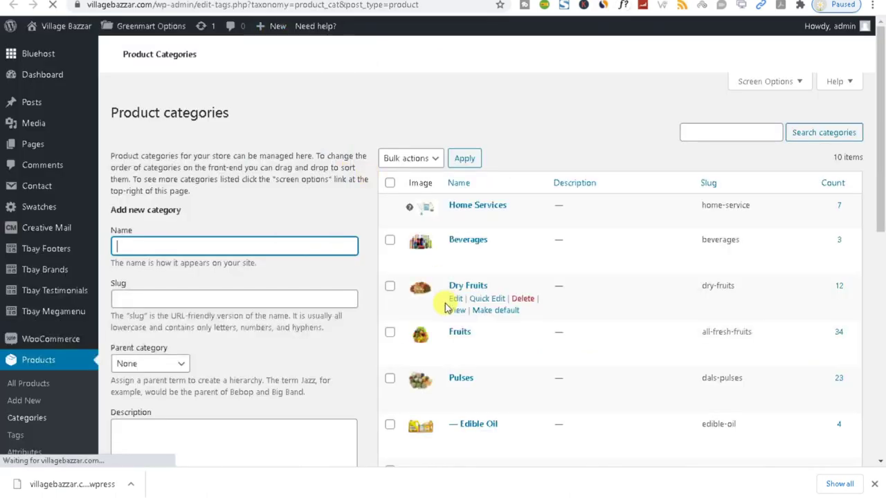
# - Examine the existing product categories and the new category form's slug, description and thumbnail fields
pyautogui.scroll(-3, 427, 53)
pyautogui.scroll(-3, 453, 432)
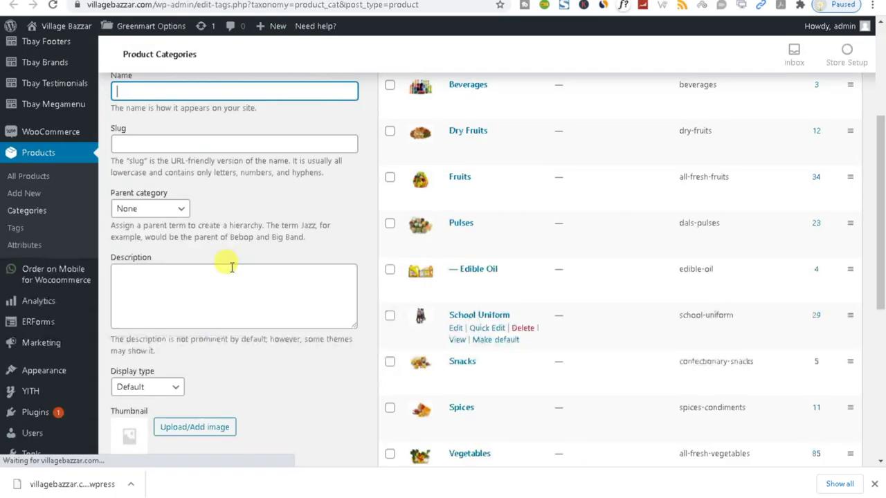
pyautogui.click(121, 166)
pyautogui.click(203, 302)
pyautogui.scroll(-3, 193, 291)
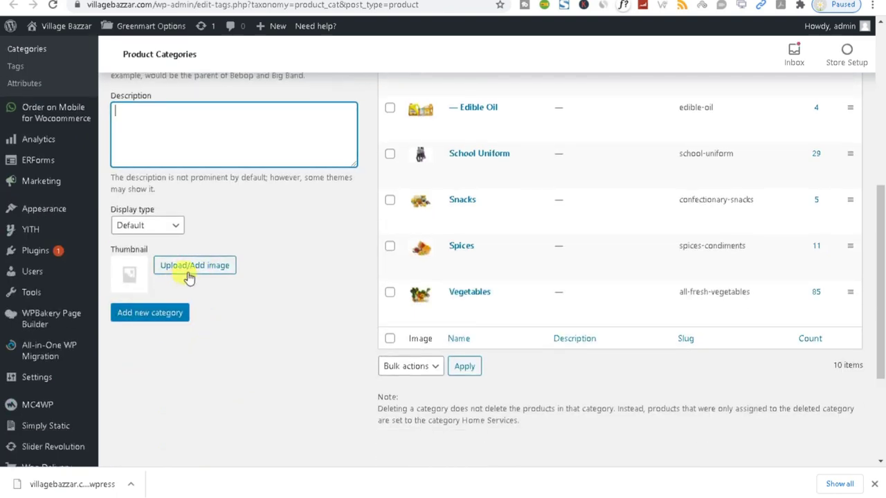
pyautogui.scroll(5, 715, 44)
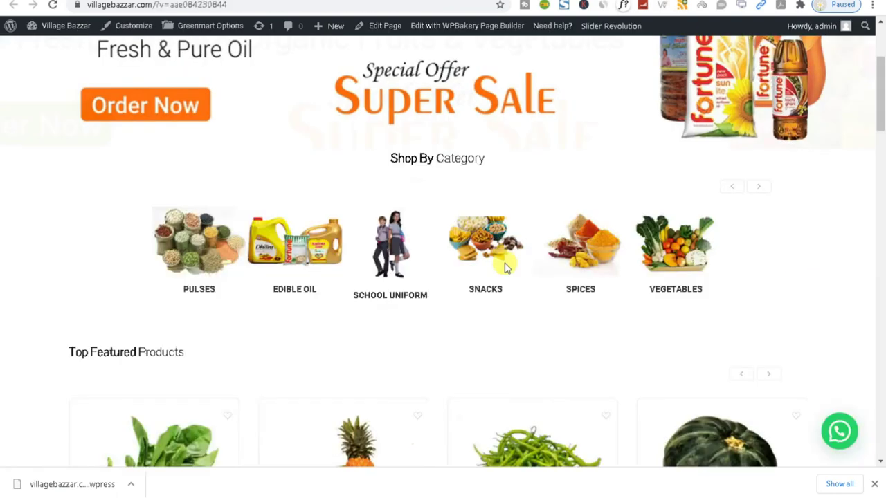
# - View the Top Featured Products section and the banners below it on the storefront home page
pyautogui.scroll(-1, 704, 322)
pyautogui.scroll(-3, 705, 322)
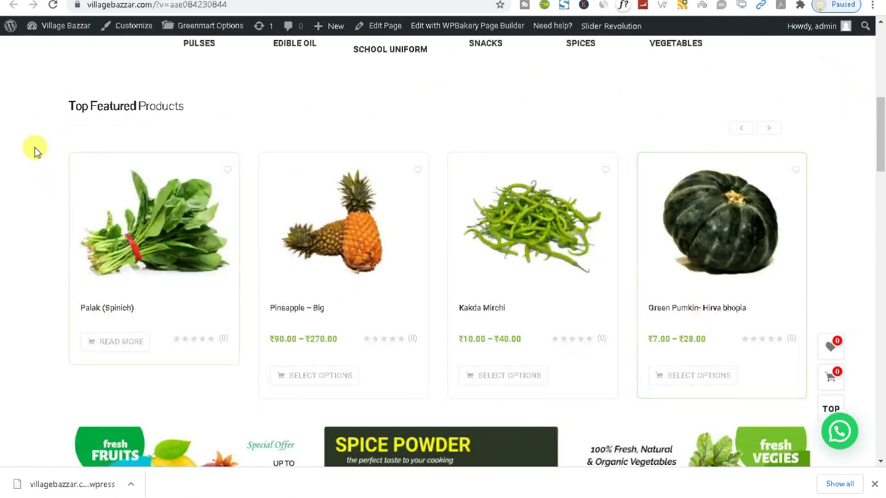
pyautogui.moveTo(61, 122); pyautogui.dragTo(290, 106)
pyautogui.scroll(-4, 288, 105)
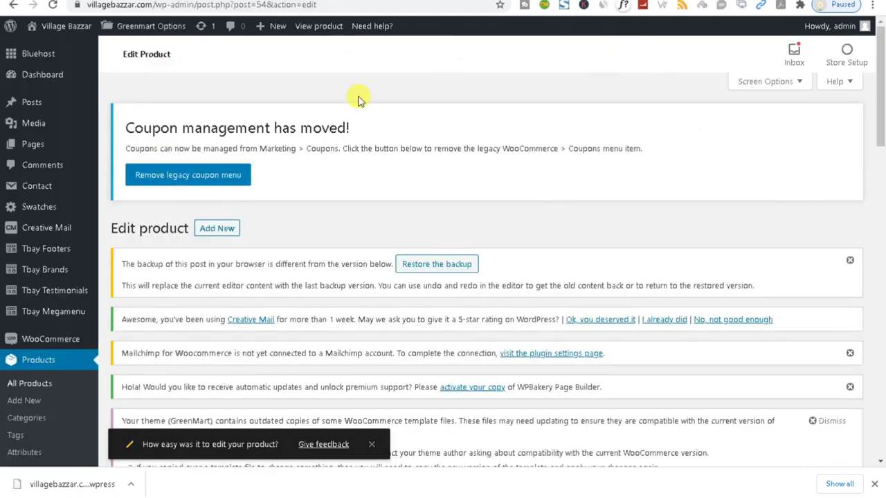
# - Switch to the home page editor and locate the category list, Top Featured products and Single Image banner elements
pyautogui.scroll(-3, 282, 266)
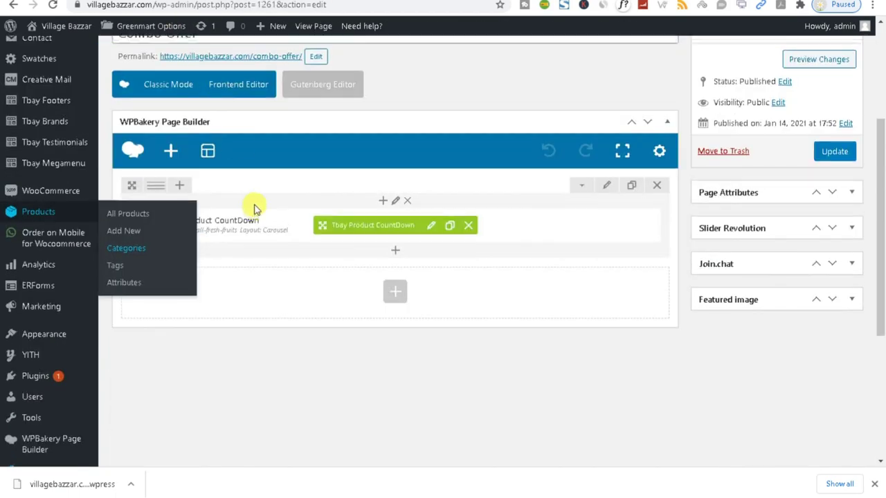
pyautogui.scroll(3, 255, 208)
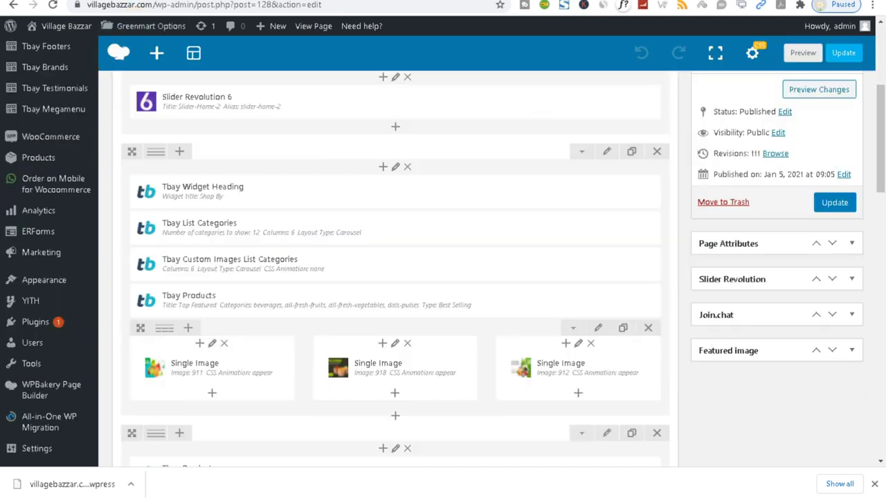
pyautogui.moveTo(311, 247); pyautogui.dragTo(211, 369)
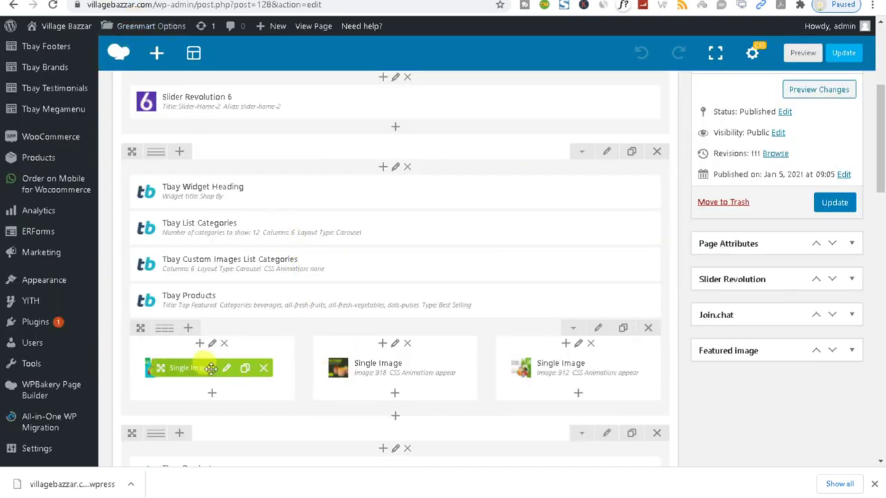
# - Review the image, size and caption settings of the Fresh Fruits Single Image banner, then close them without saving
pyautogui.click(226, 368)
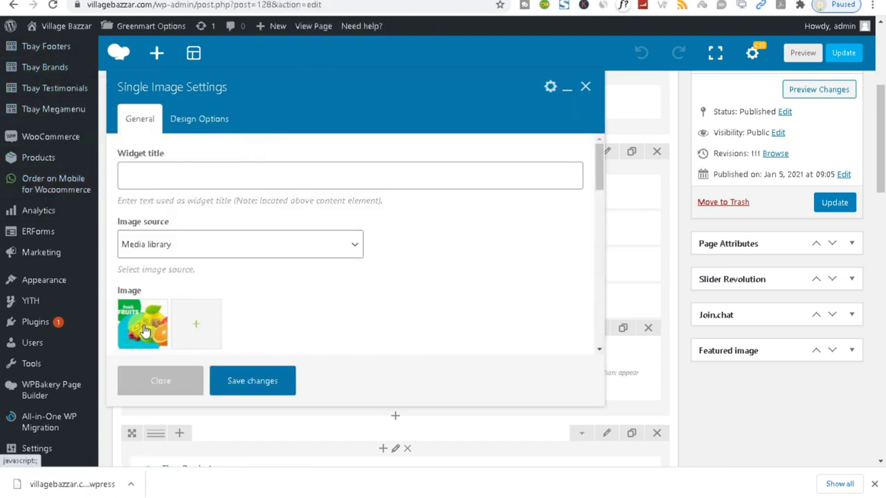
pyautogui.scroll(-3, 282, 295)
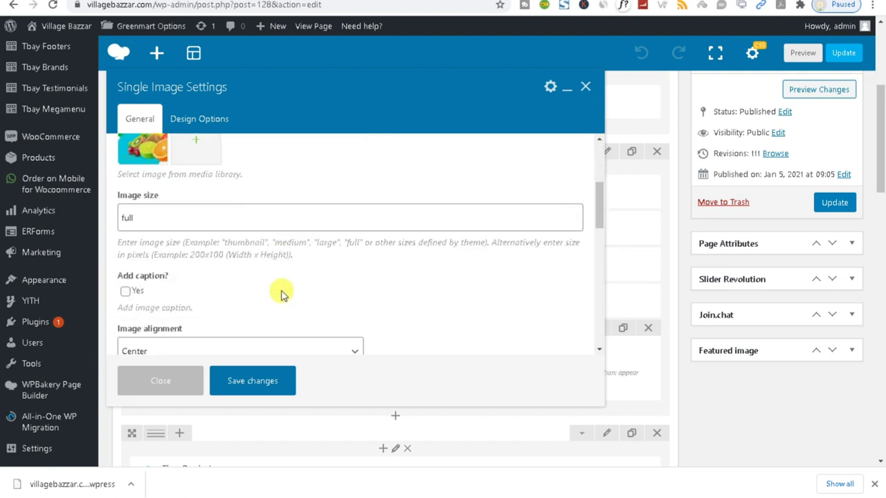
pyautogui.scroll(1, 283, 295)
pyautogui.click(188, 380)
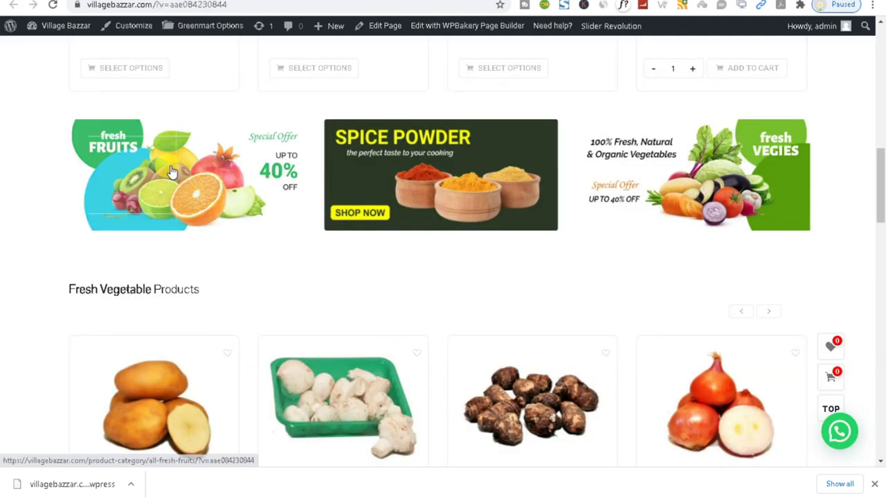
# - Copy the link address of the storefront's Fresh Fruits banner and open it in a new browser tab
pyautogui.rightClick(170, 169)
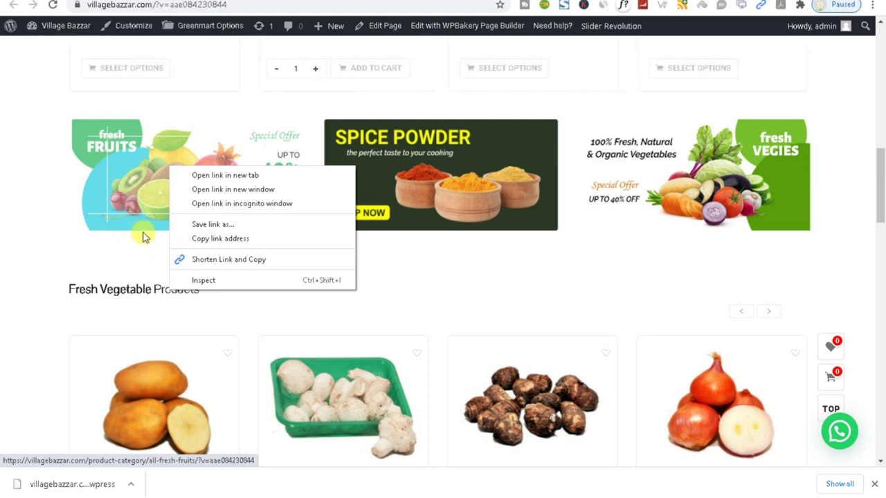
pyautogui.click(214, 239)
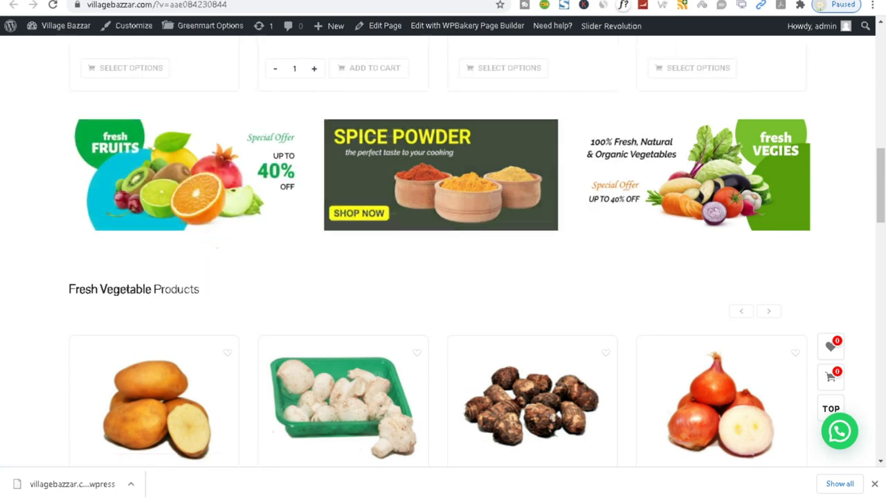
pyautogui.hotkey('ctrl', 't')
pyautogui.rightClick(471, 4)
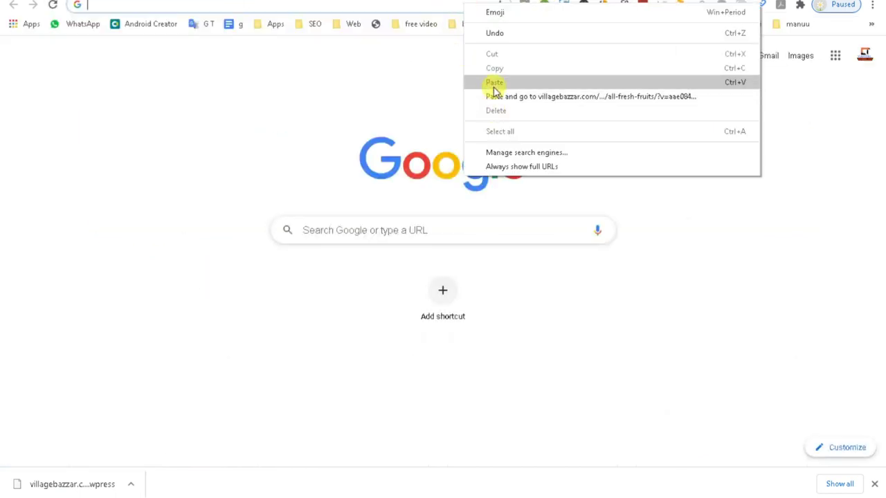
pyautogui.click(494, 85)
pyautogui.press('Return')
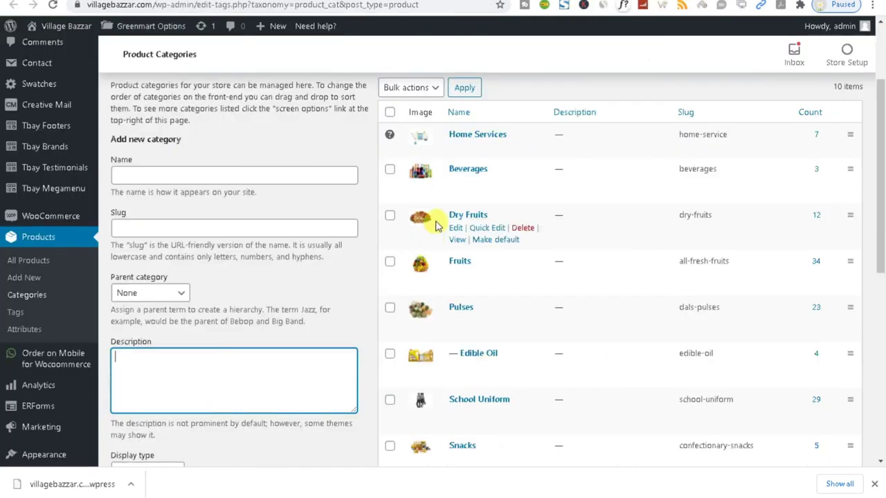
# - Examine the storefront home page footer, including the About Company, Category, Important Links and Payment Method sections
pyautogui.scroll(3, 436, 225)
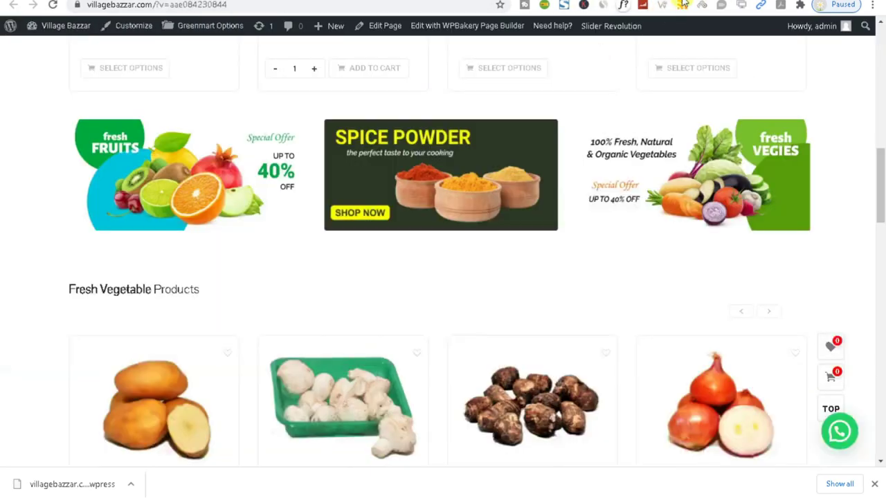
pyautogui.scroll(-8, 392, 316)
pyautogui.scroll(-13, 689, 253)
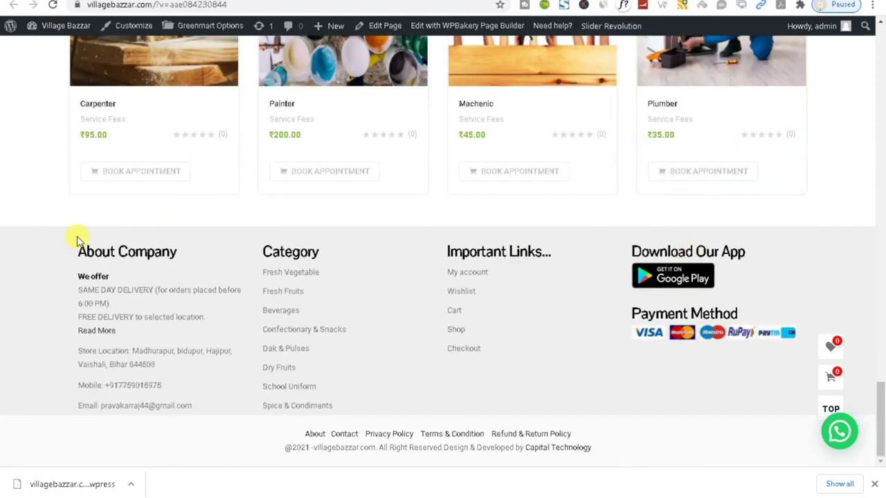
pyautogui.moveTo(47, 237); pyautogui.dragTo(767, 433)
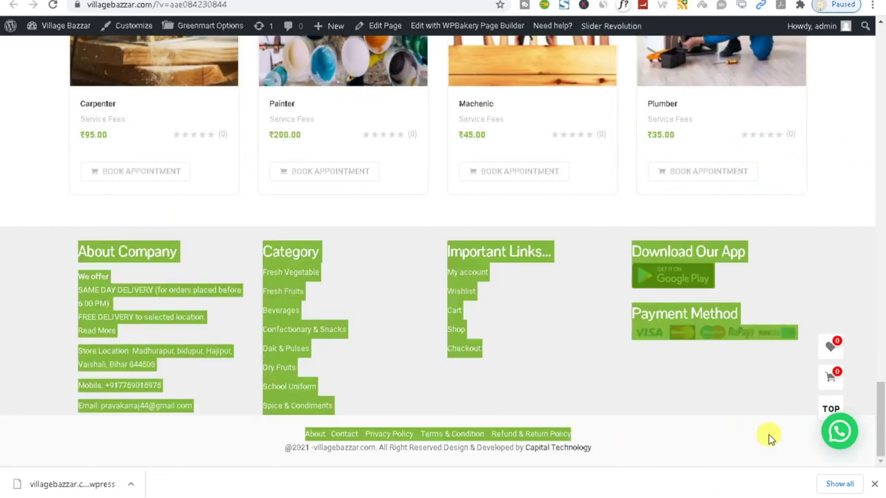
pyautogui.click(657, 417)
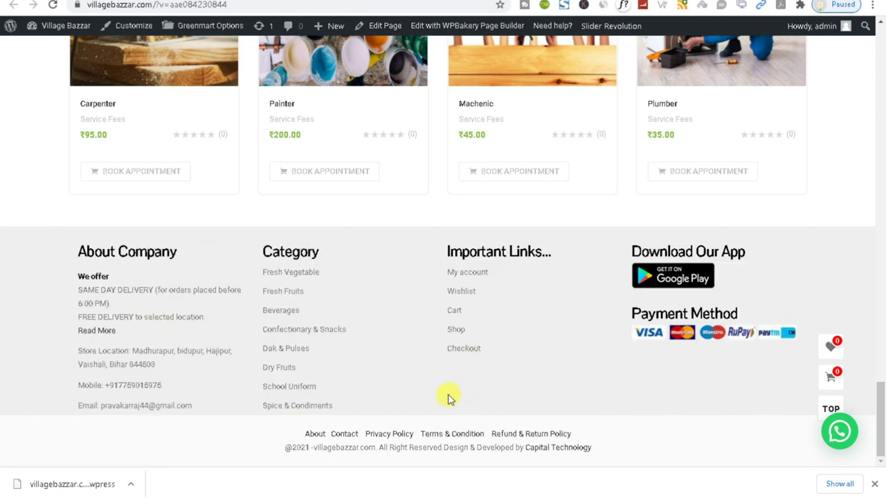
pyautogui.moveTo(72, 249); pyautogui.dragTo(185, 284)
pyautogui.moveTo(237, 255); pyautogui.dragTo(237, 251)
# - Switch to the Combo Offer page editor's tab and open the Tbay Footers list from there
pyautogui.hotkey('ctrl', 'Tab')
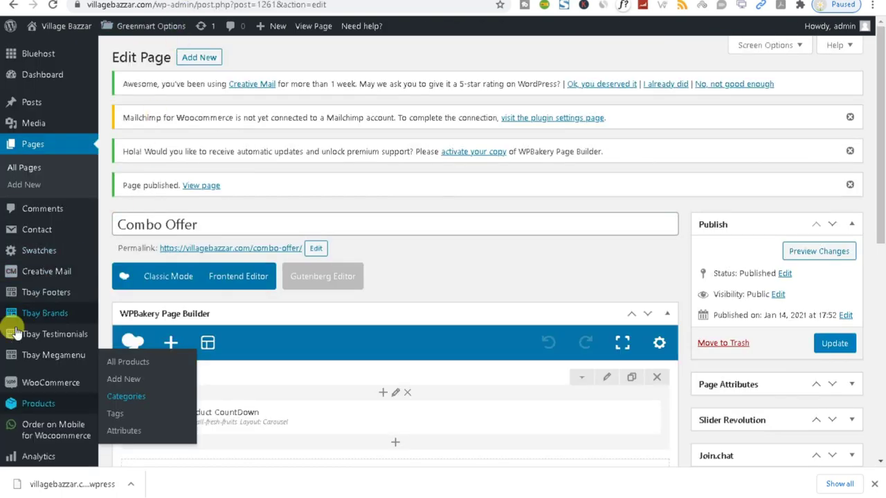
pyautogui.click(21, 294)
pyautogui.click(50, 296)
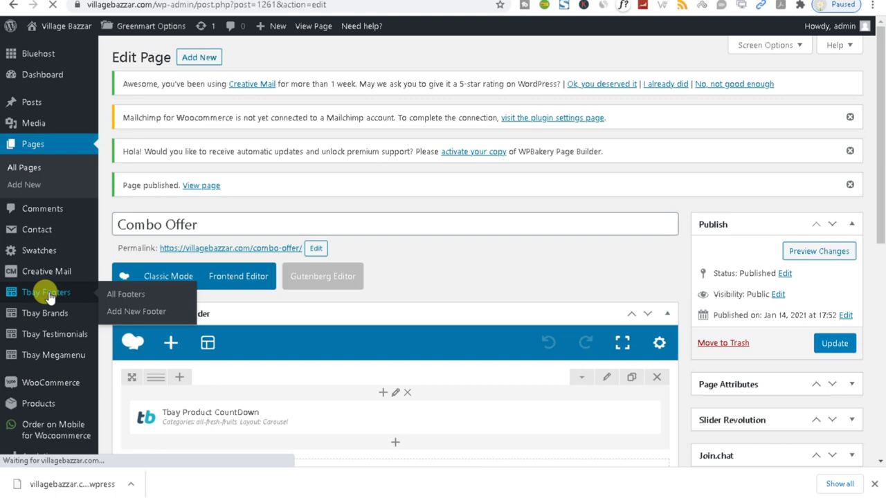
pyautogui.scroll(-5, 206, 280)
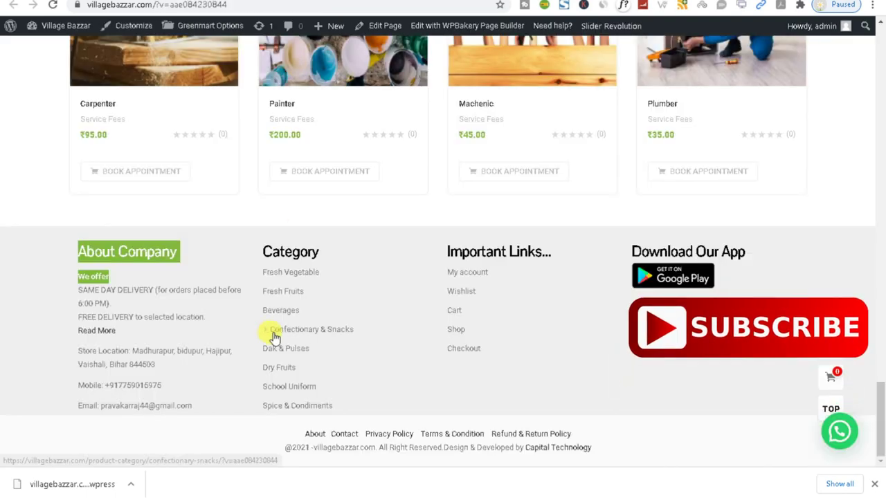
# - Look over the Capital Technology website's home page sections and its list of services
pyautogui.scroll(10, 274, 335)
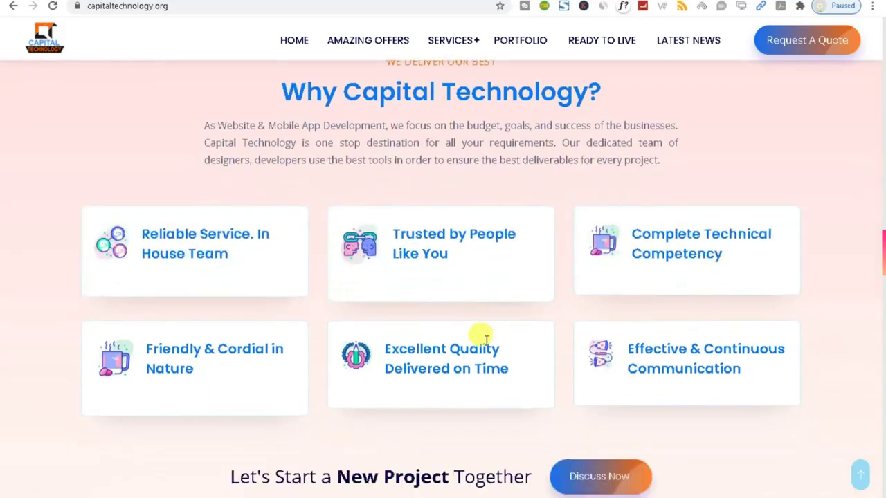
pyautogui.scroll(-1, 480, 340)
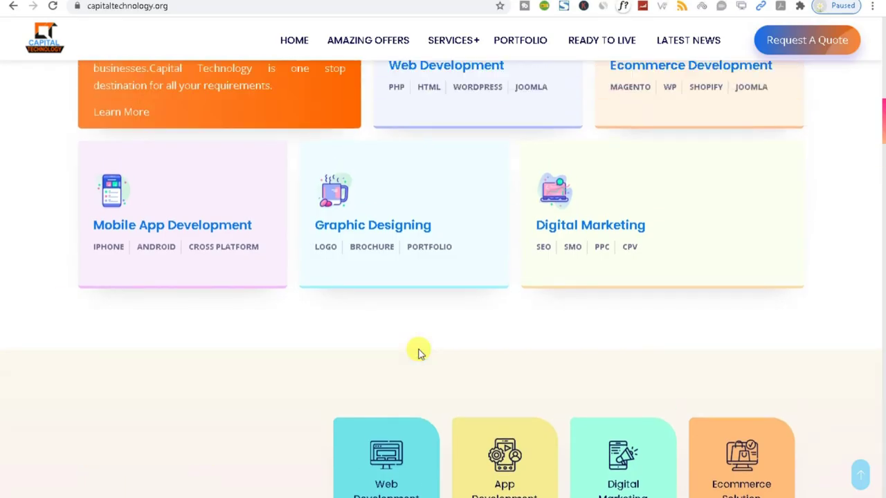
pyautogui.scroll(3, 418, 353)
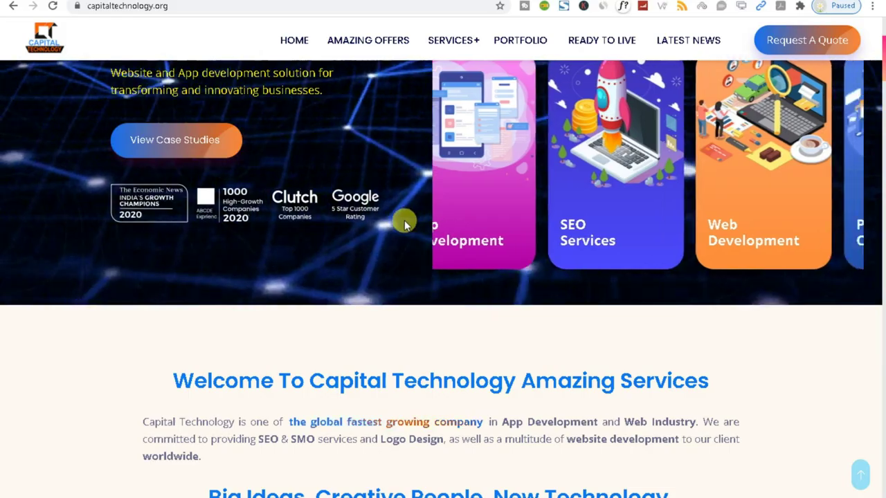
pyautogui.scroll(3, 403, 208)
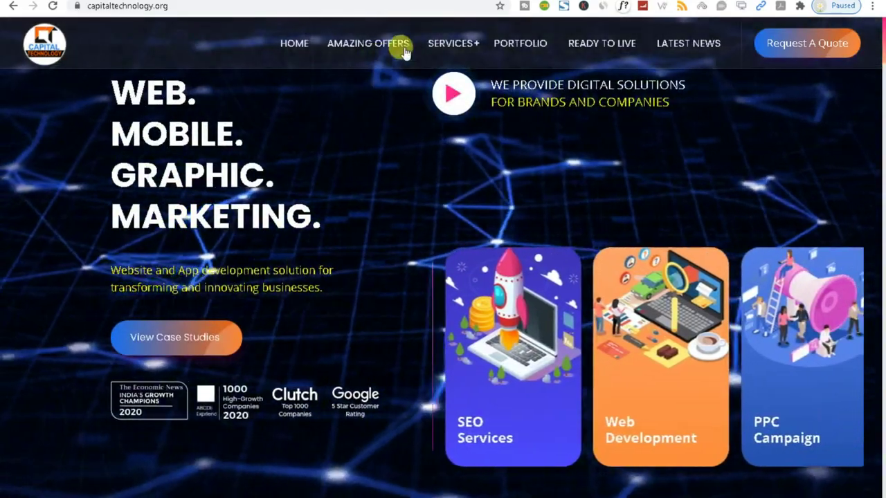
pyautogui.moveTo(463, 46)
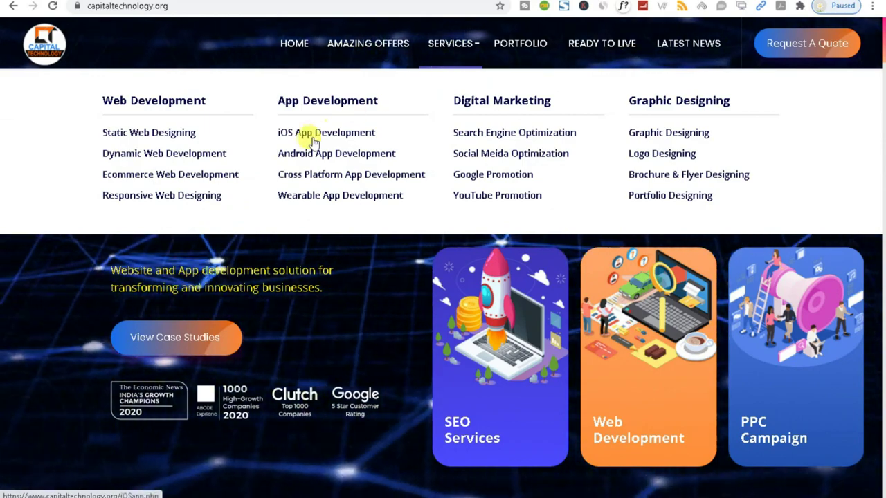